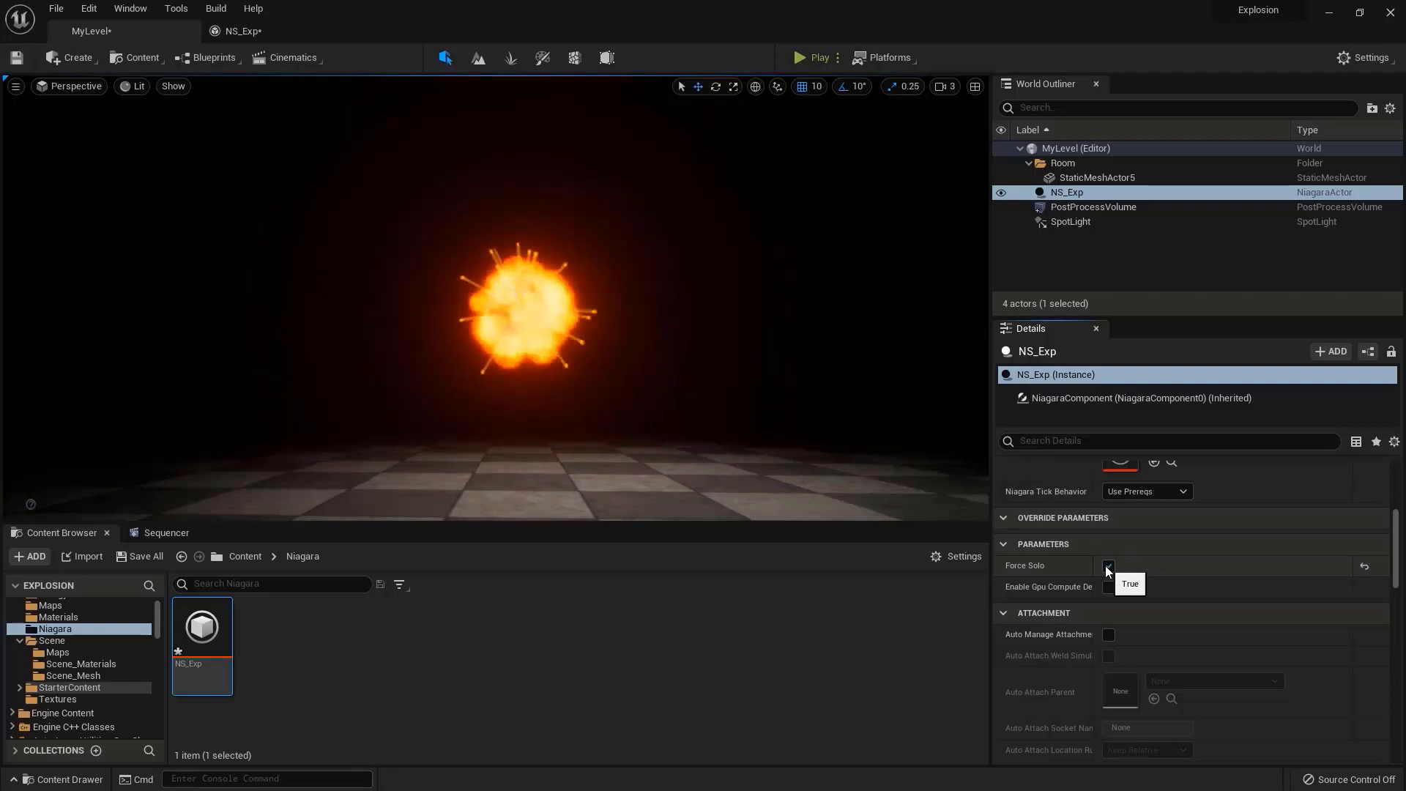
Step: Tick Force Solo under Parameters for the placed NS_Exp explosion
{"action": "left_click", "coordinate": [1107, 568]}
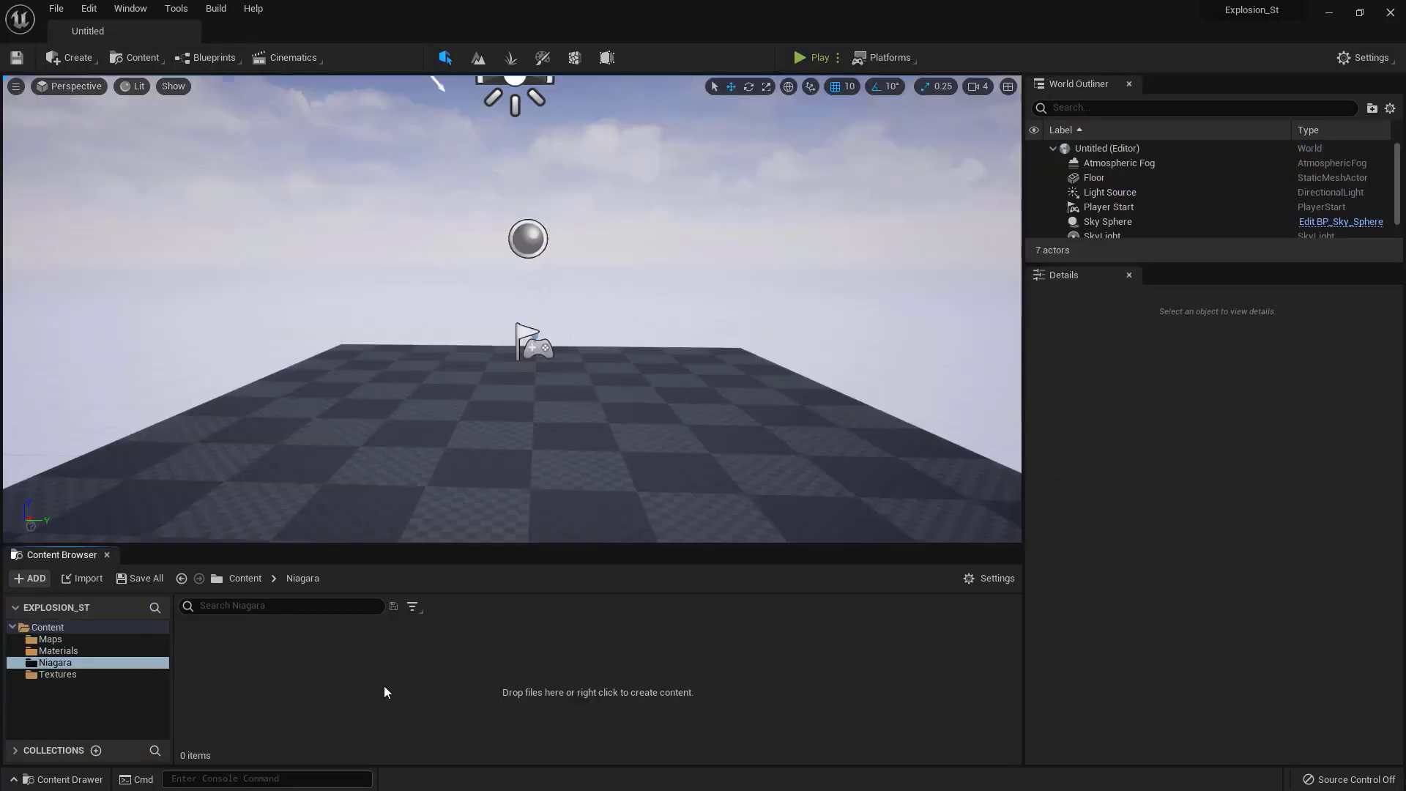
Step: Create Niagara system NS_exp in the Niagara folder using the Empty emitter template
{"action": "right_click", "coordinate": [383, 685]}
{"action": "mouse_move", "coordinate": [478, 528]}
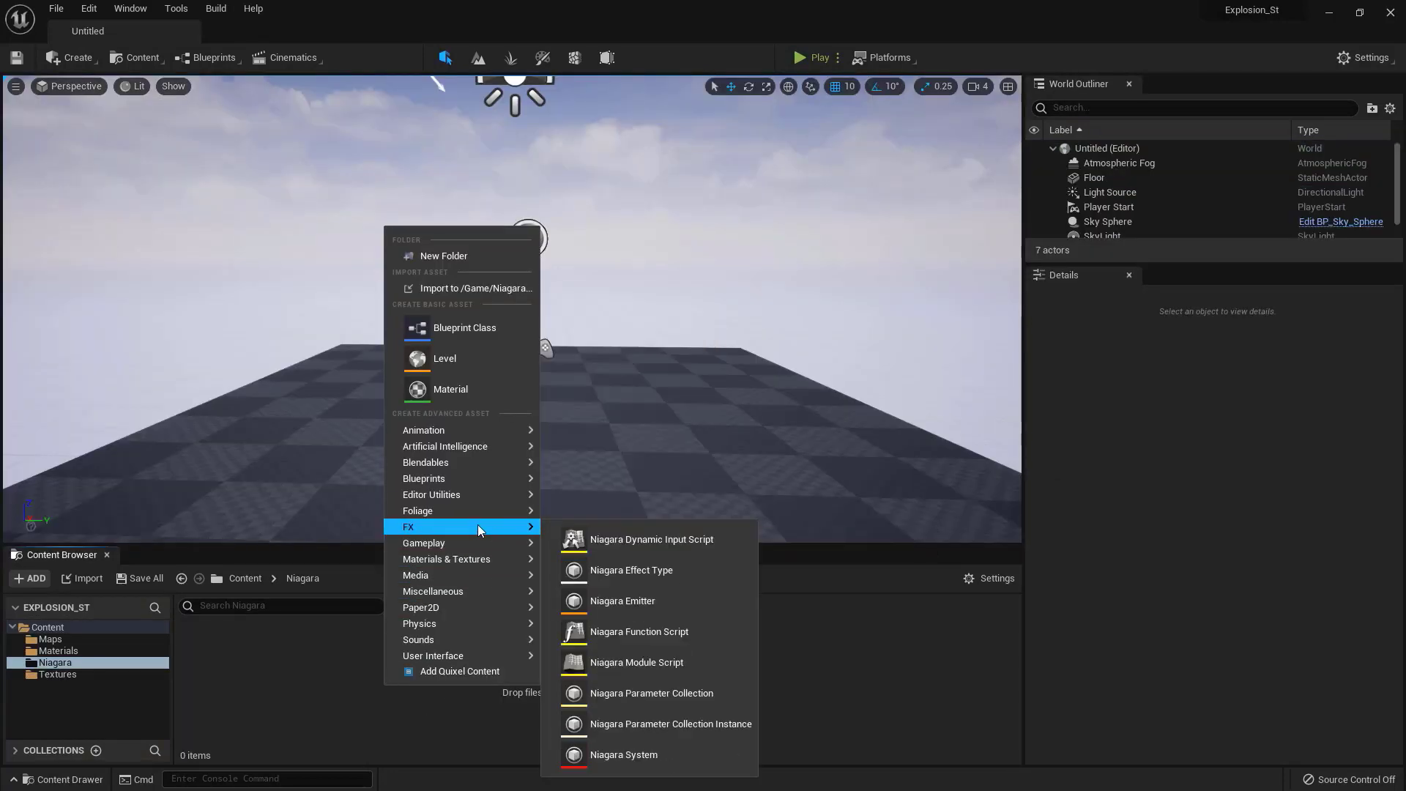
{"action": "left_click", "coordinate": [623, 754]}
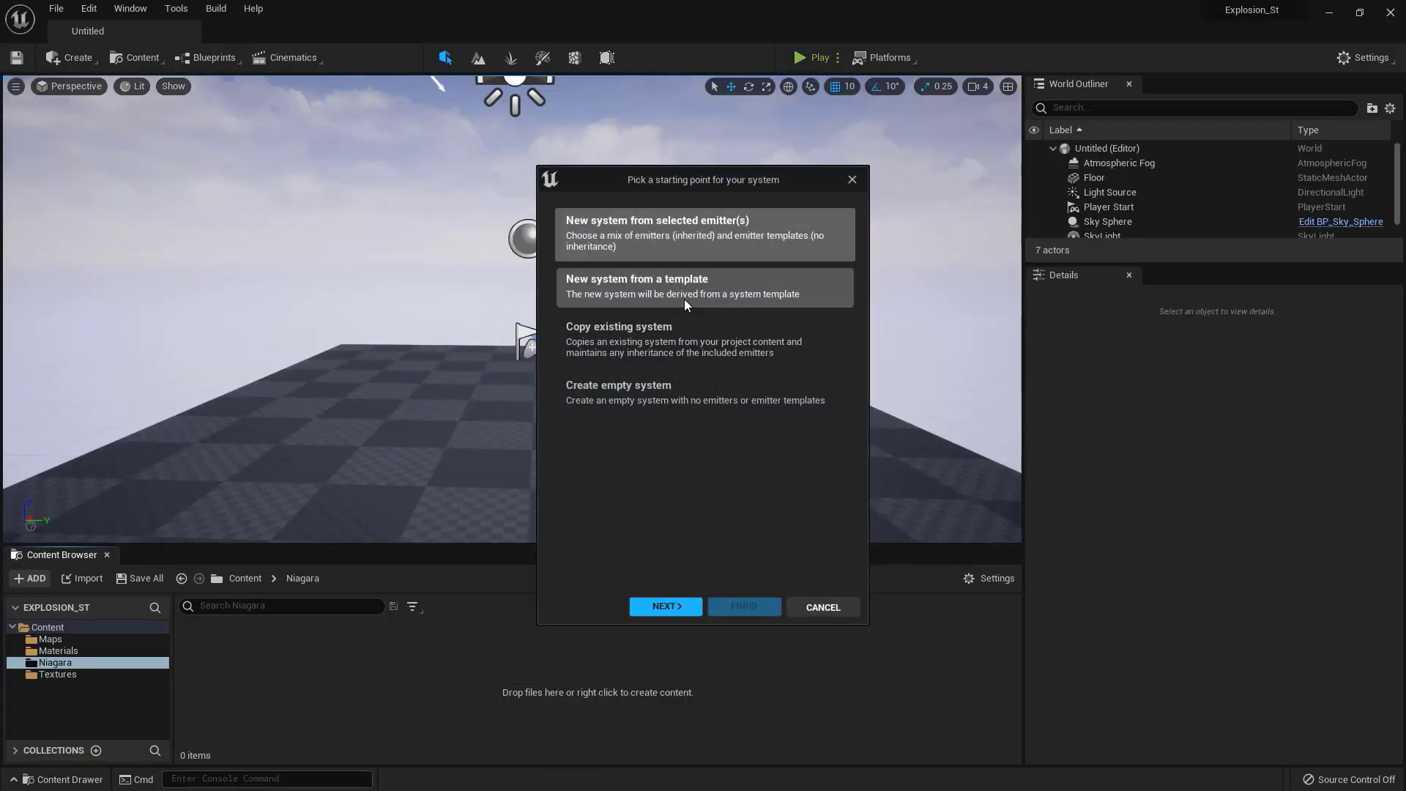
{"action": "left_click", "coordinate": [667, 606]}
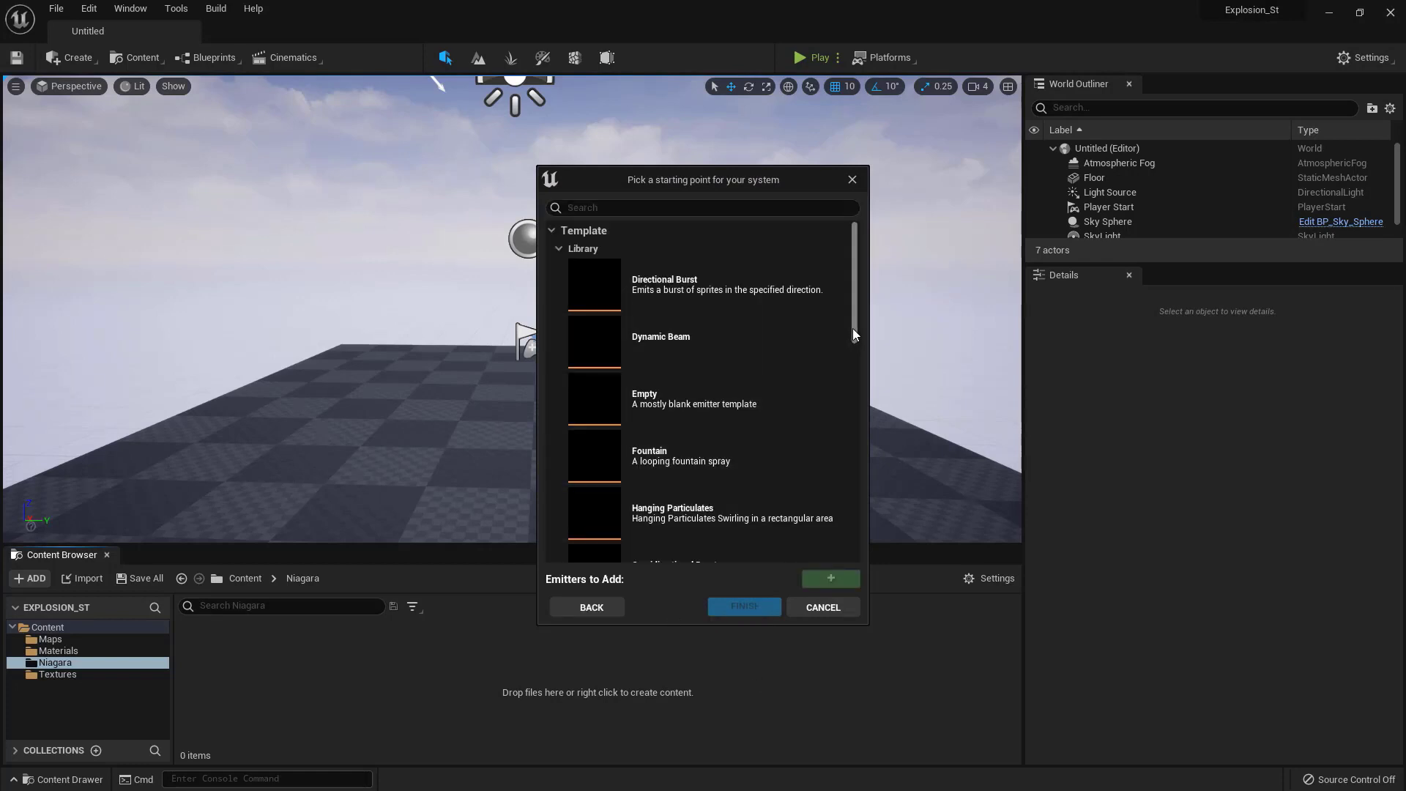
{"action": "scroll", "coordinate": [854, 324], "scroll_direction": "down", "scroll_amount": 1}
{"action": "left_click", "coordinate": [674, 396]}
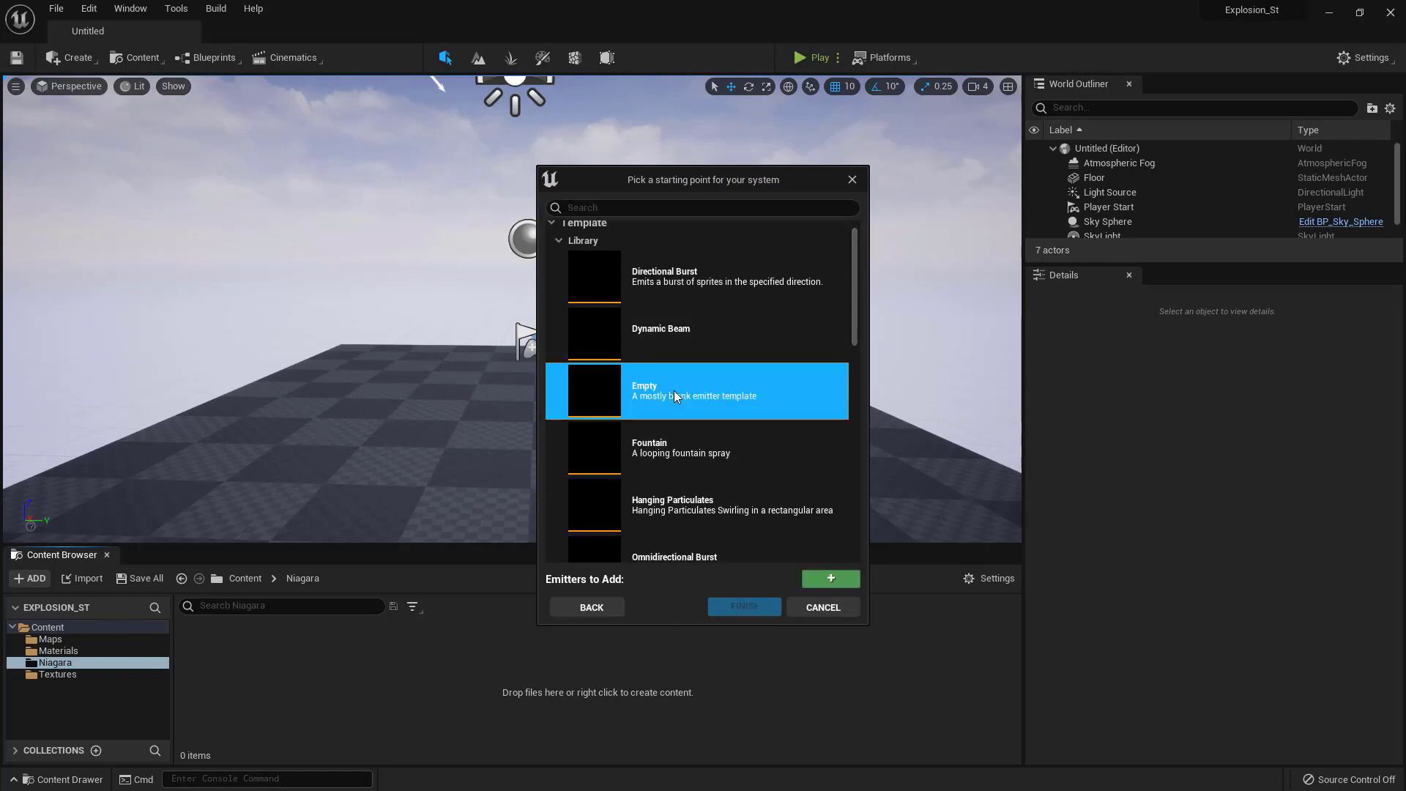
{"action": "left_click", "coordinate": [821, 582]}
{"action": "left_click", "coordinate": [740, 608]}
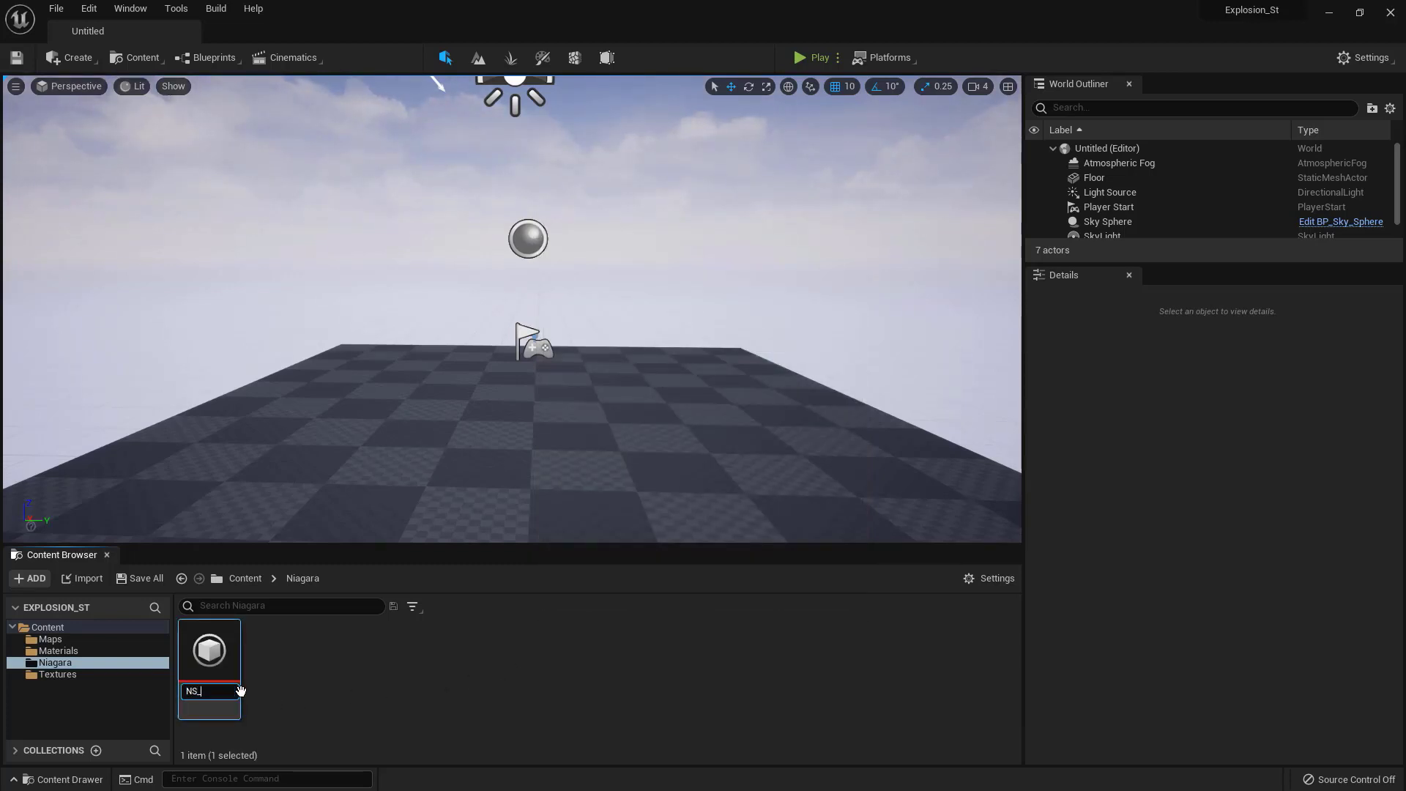
{"action": "key", "text": "Return"}
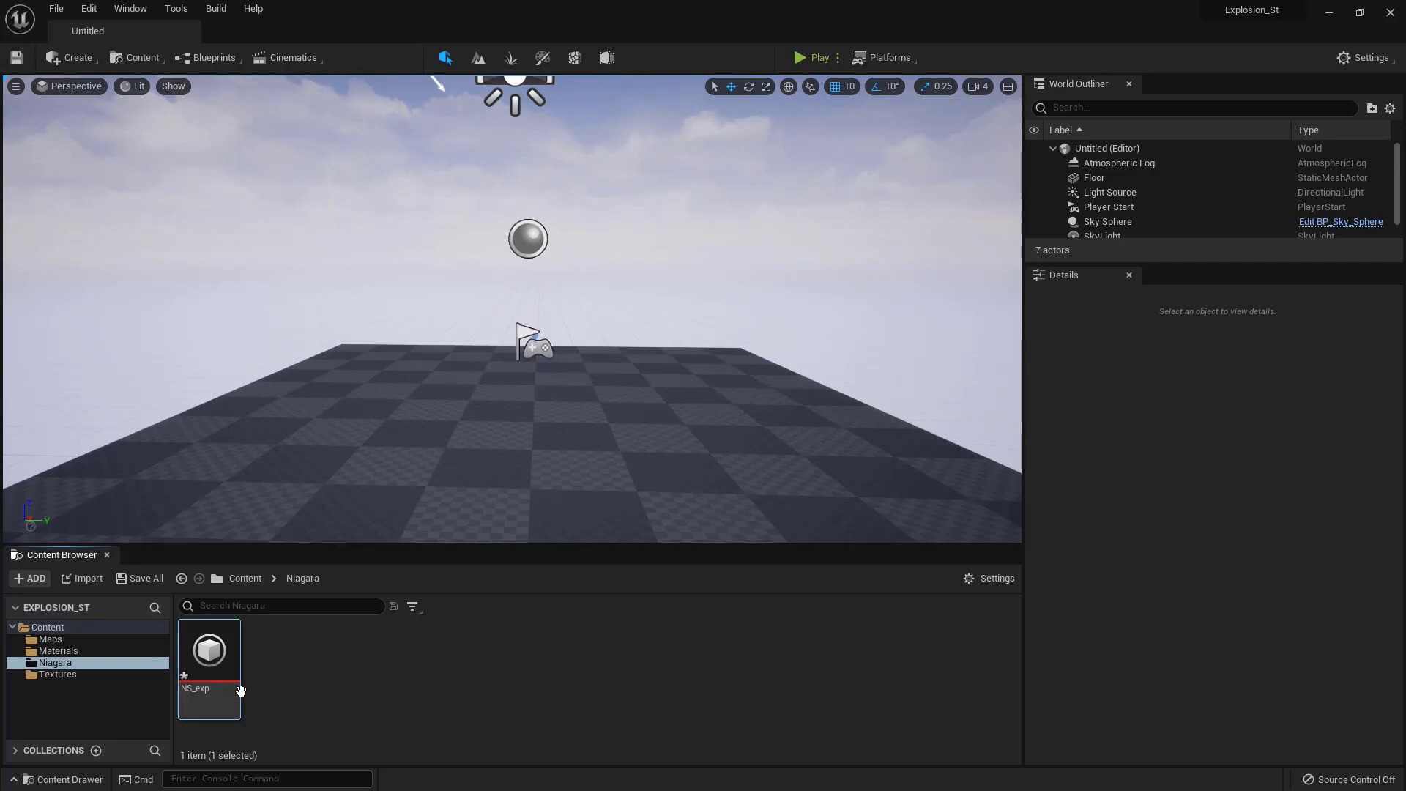
Step: Open NS_exp docked in the main window and add Spawn Burst Instantaneous to Emitter Update
{"action": "double_click", "coordinate": [210, 659]}
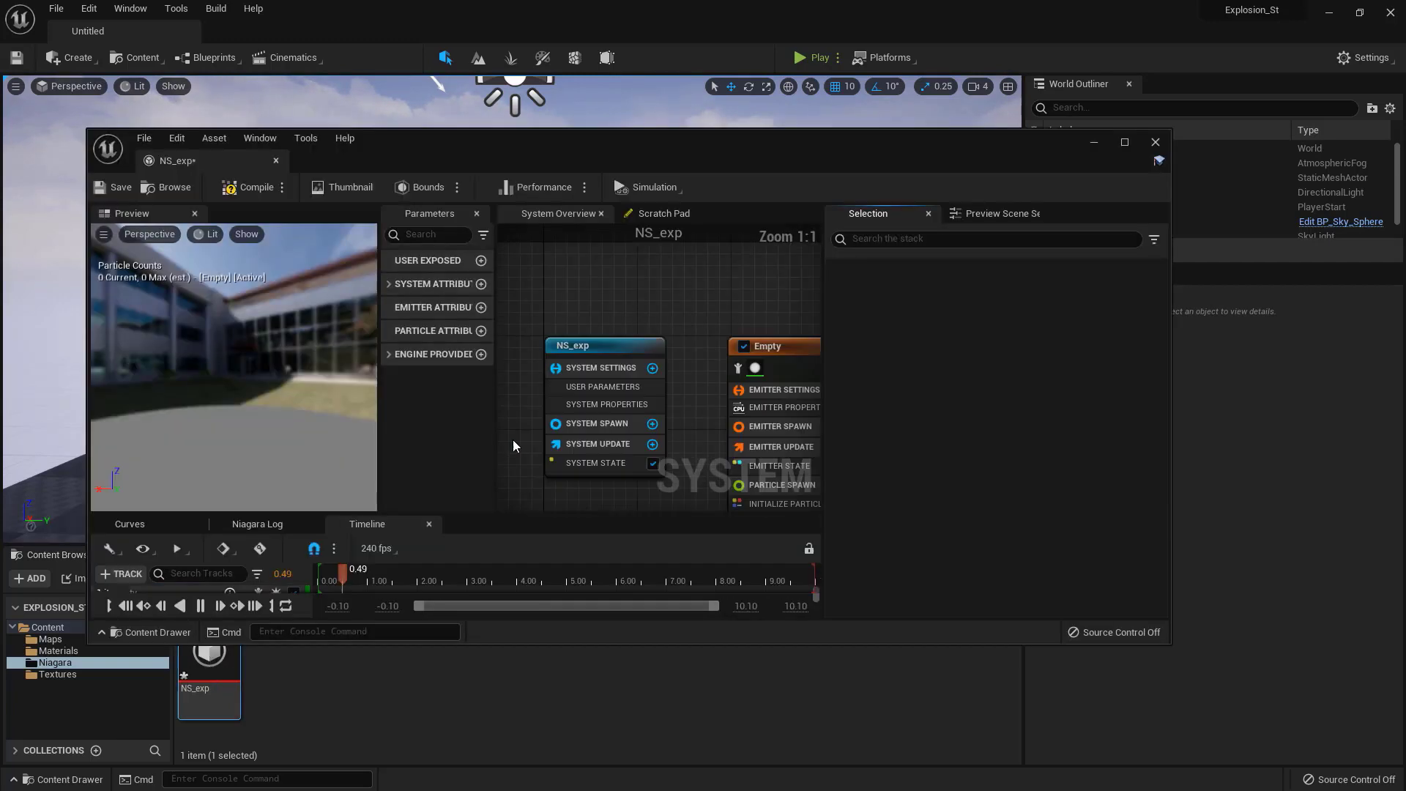
{"action": "left_click_drag", "start_coordinate": [178, 159], "coordinate": [240, 32]}
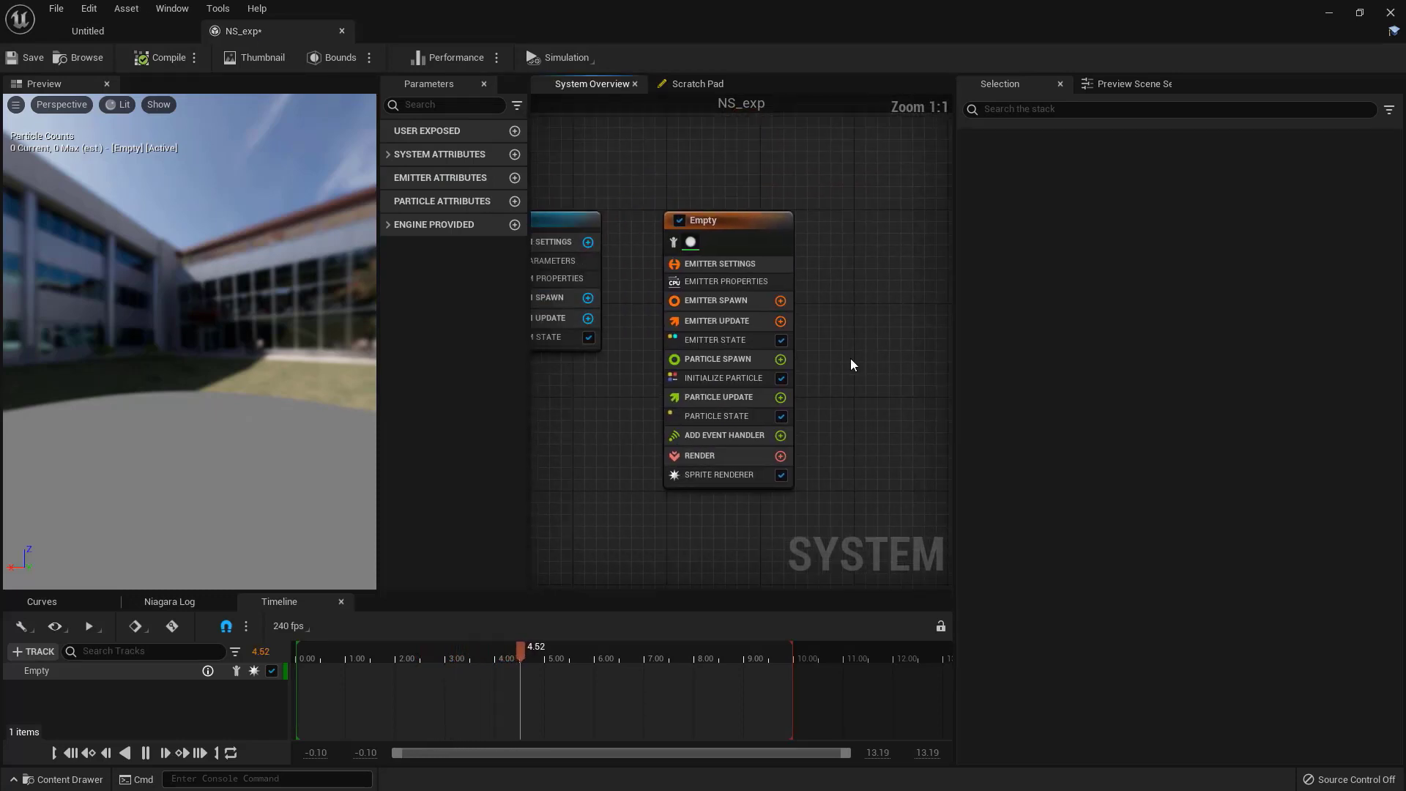
{"action": "left_click", "coordinate": [743, 324]}
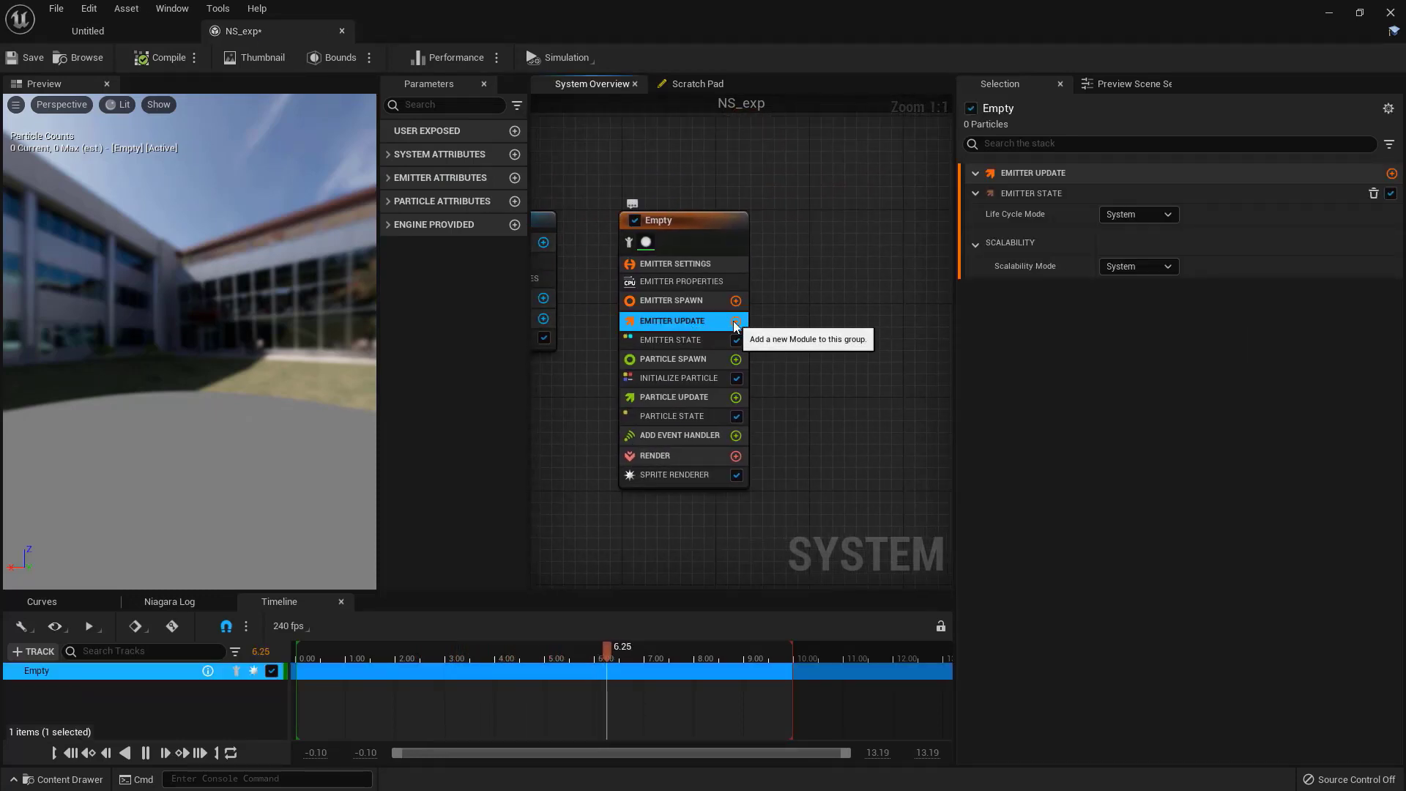
{"action": "left_click", "coordinate": [736, 322]}
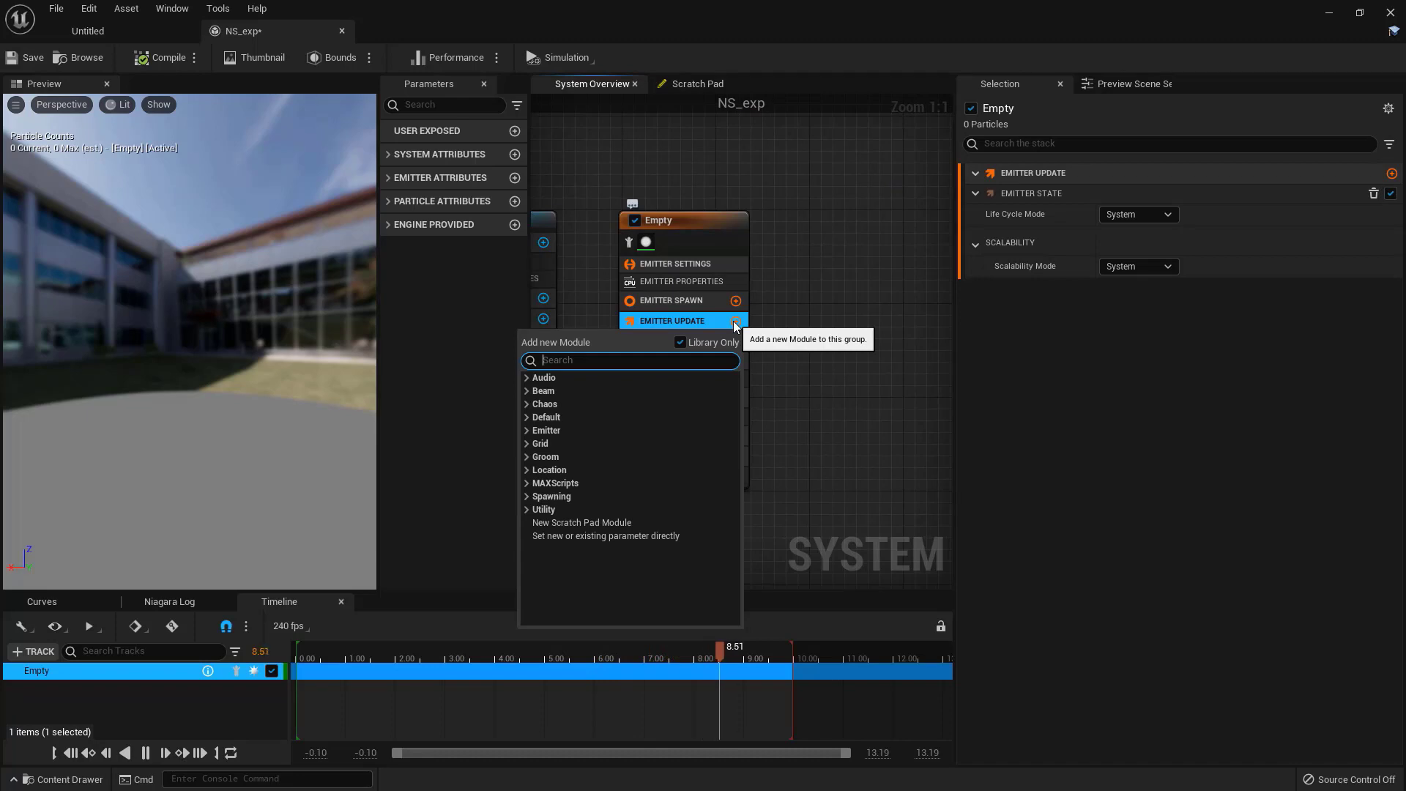
{"action": "type", "text": "spawn"}
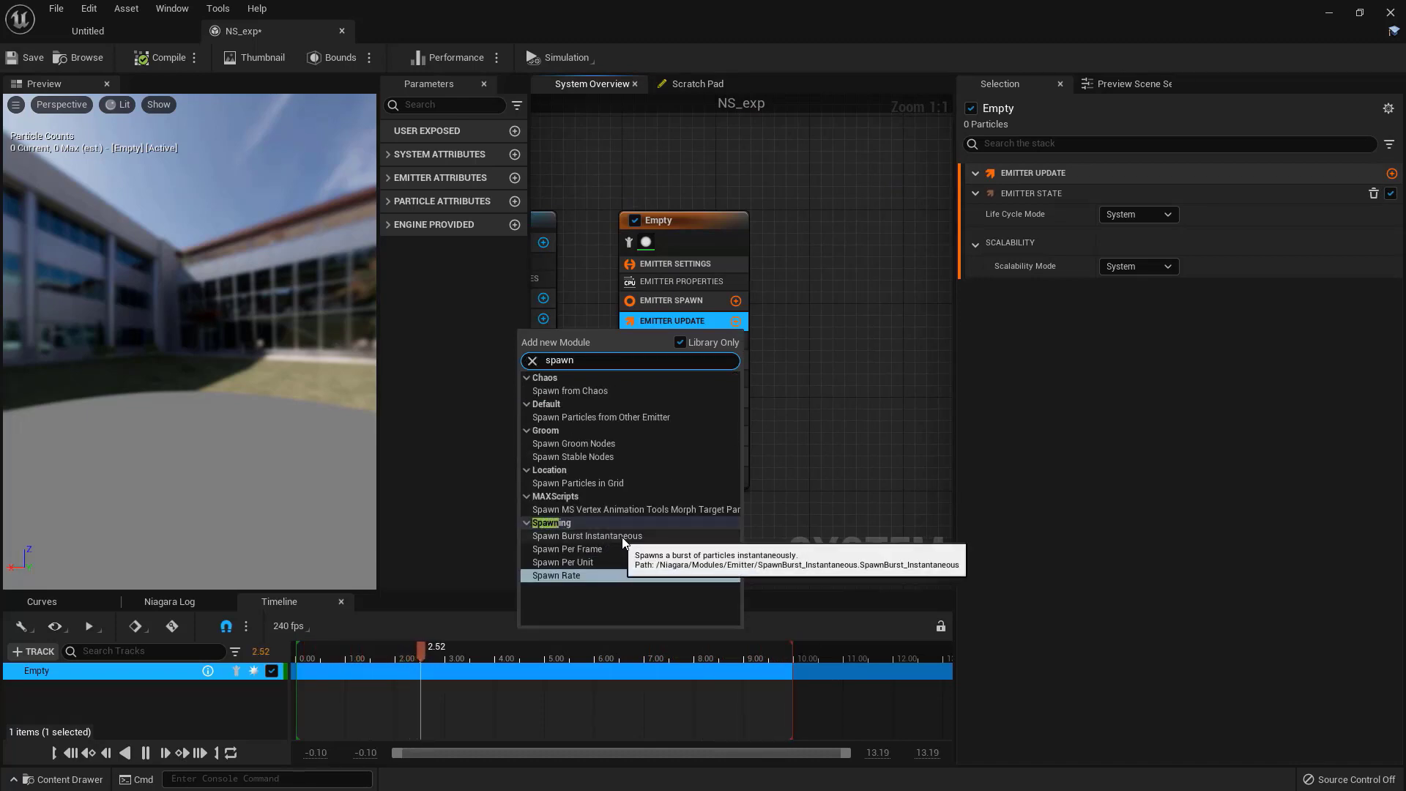
{"action": "key", "text": "Escape"}
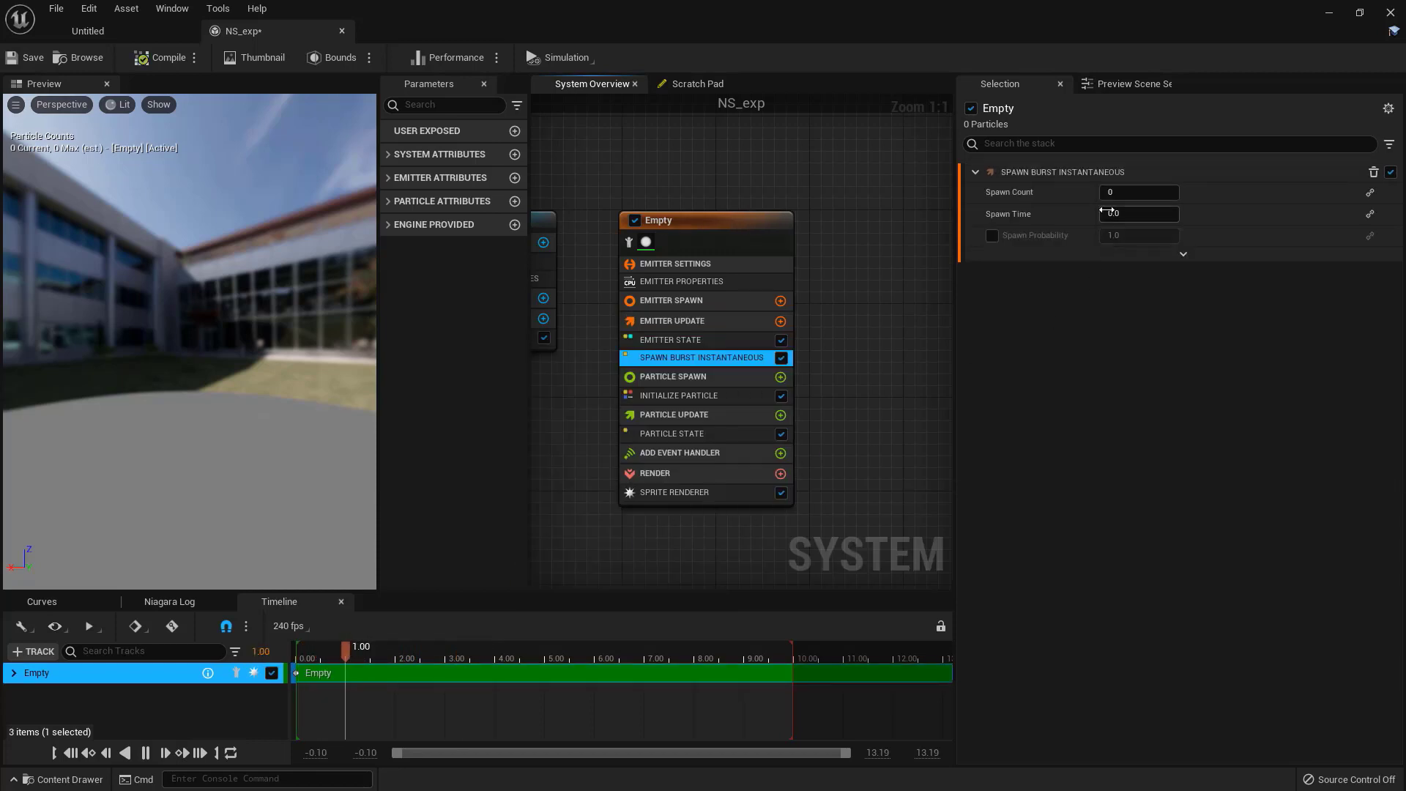
Step: Set the burst's Spawn Count to 80 and orbit the preview to check the particles
{"action": "left_click", "coordinate": [1126, 194]}
{"action": "type", "text": "80"}
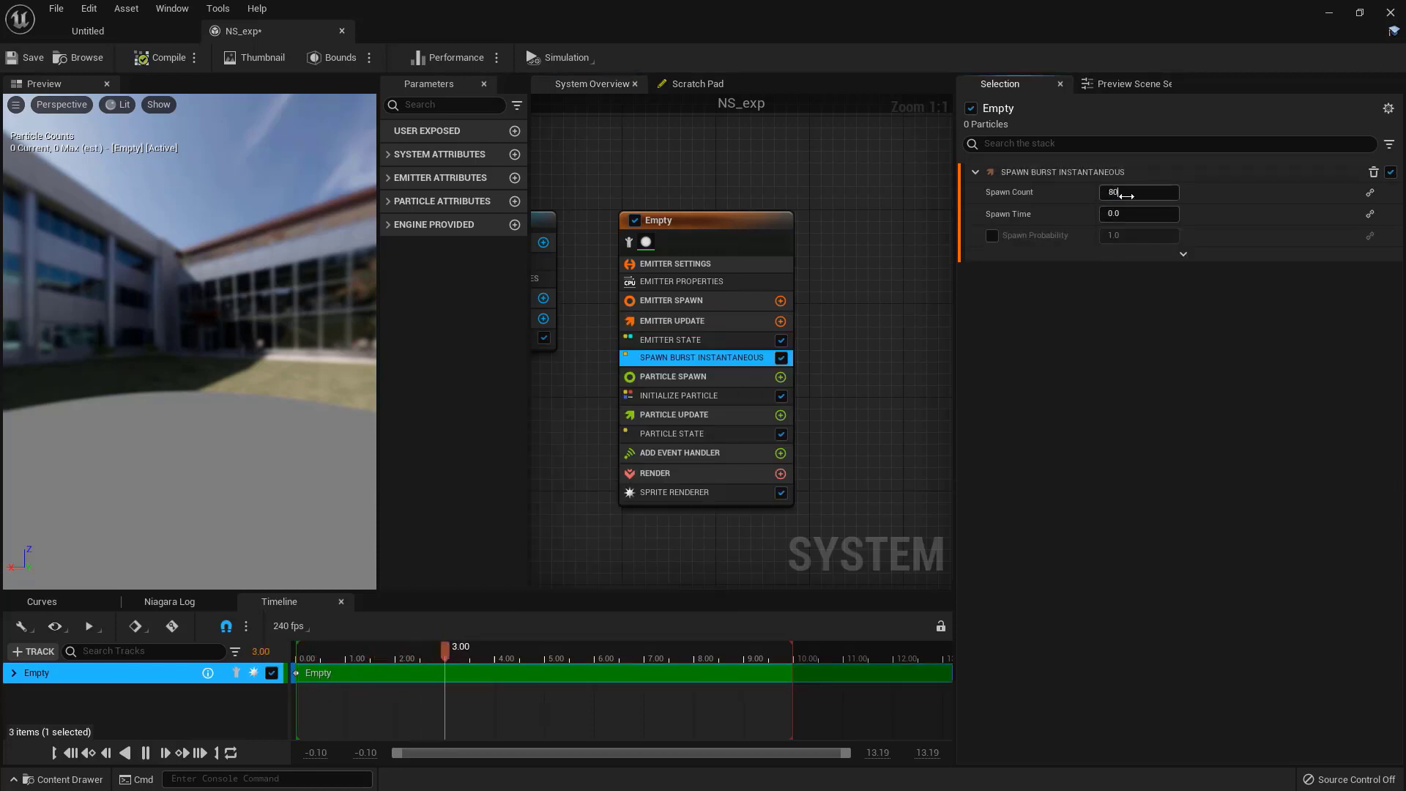
{"action": "key", "text": "Return"}
{"action": "left_click_drag", "start_coordinate": [167, 351], "coordinate": [244, 363]}
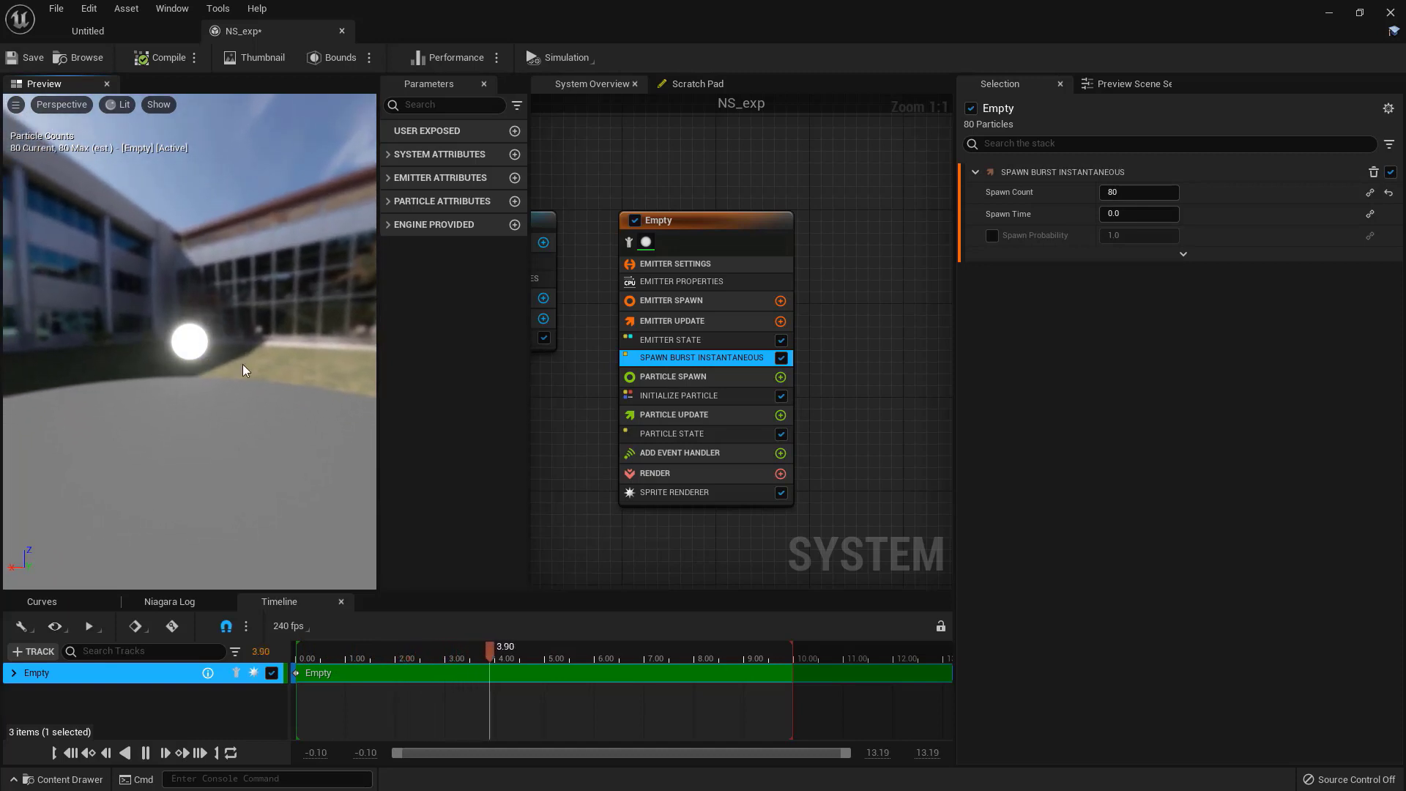
{"action": "right_click_drag", "start_coordinate": [754, 377], "coordinate": [789, 357]}
{"action": "left_click", "coordinate": [767, 359]}
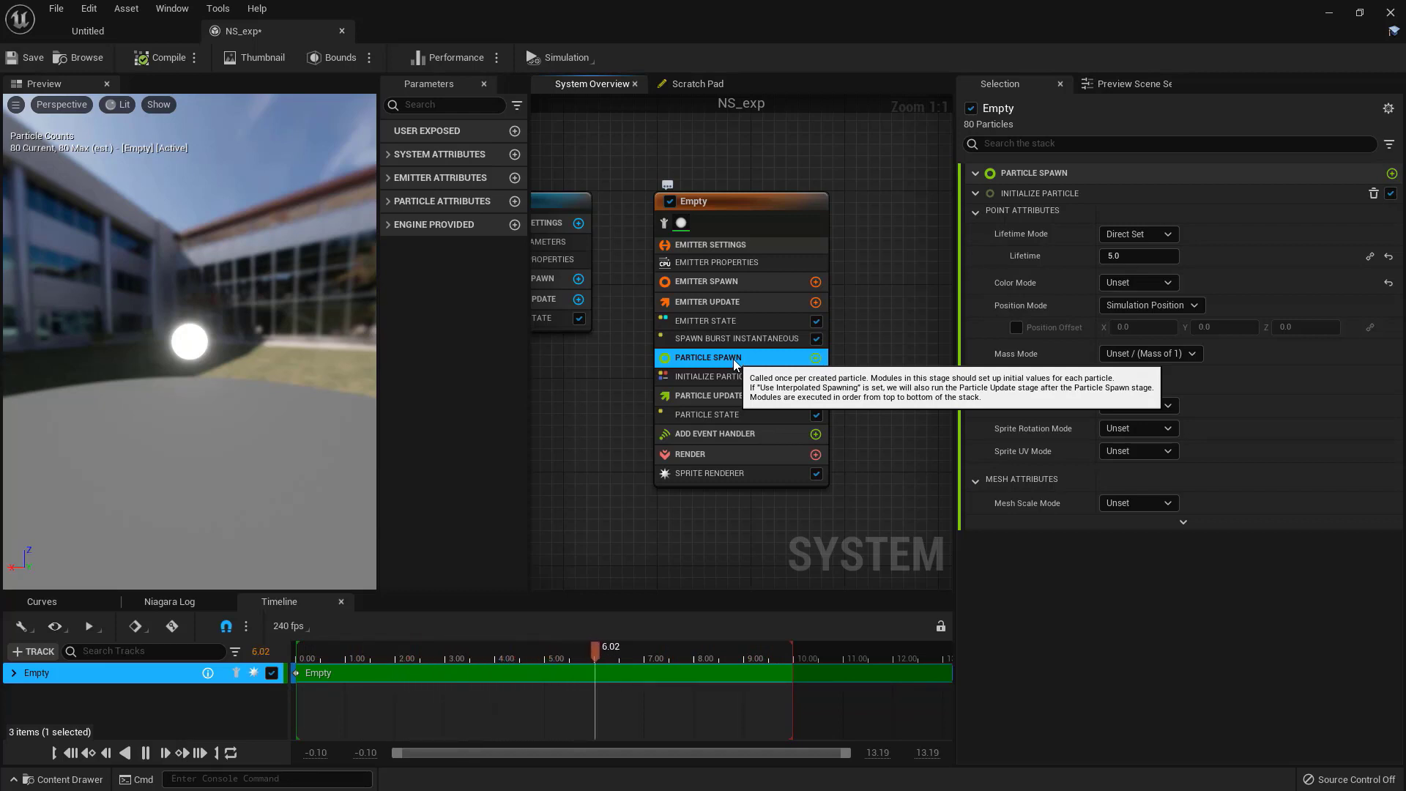
Step: Add Point Force to Particle Spawn, fixing its dependency with Apply Initial Forces
{"action": "left_click", "coordinate": [816, 359]}
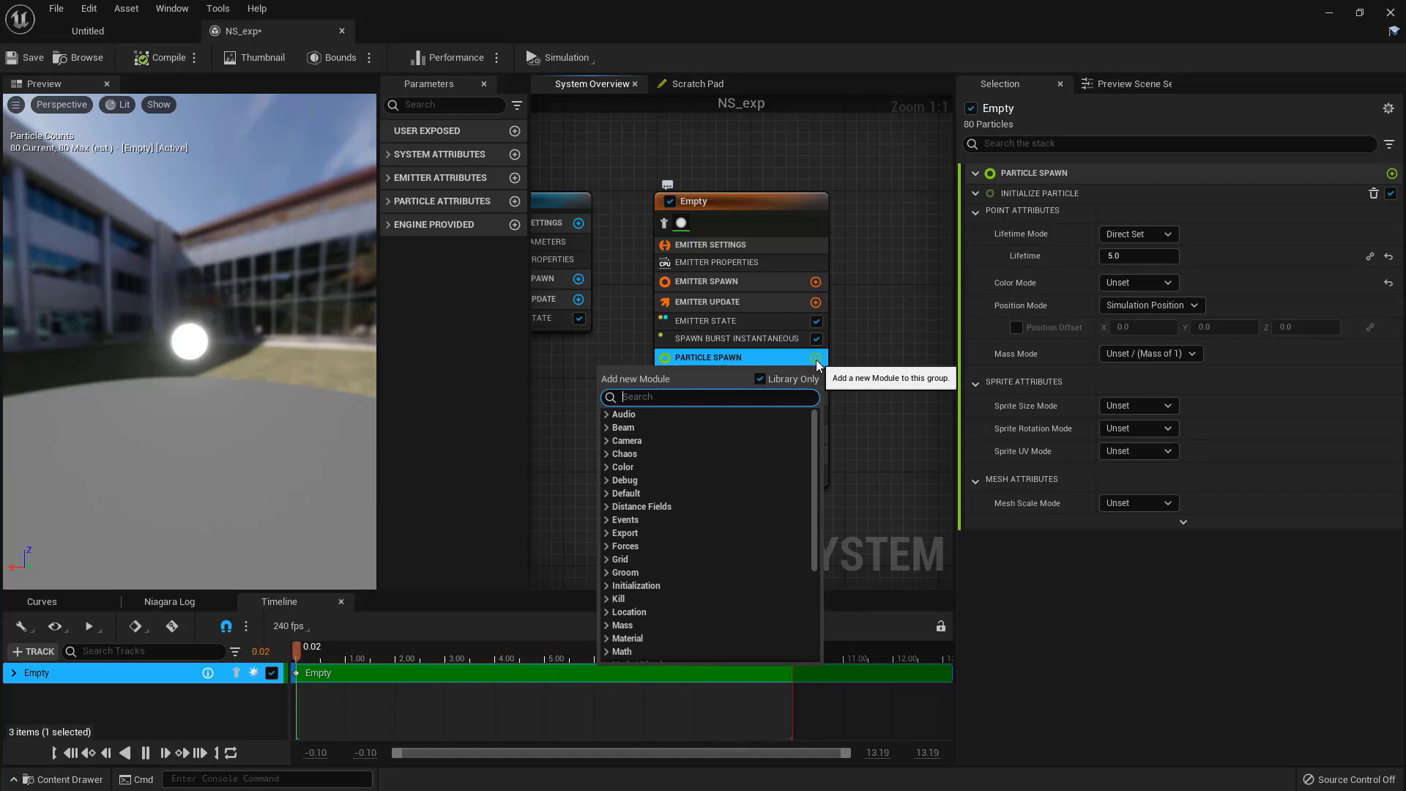
{"action": "type", "text": "poin"}
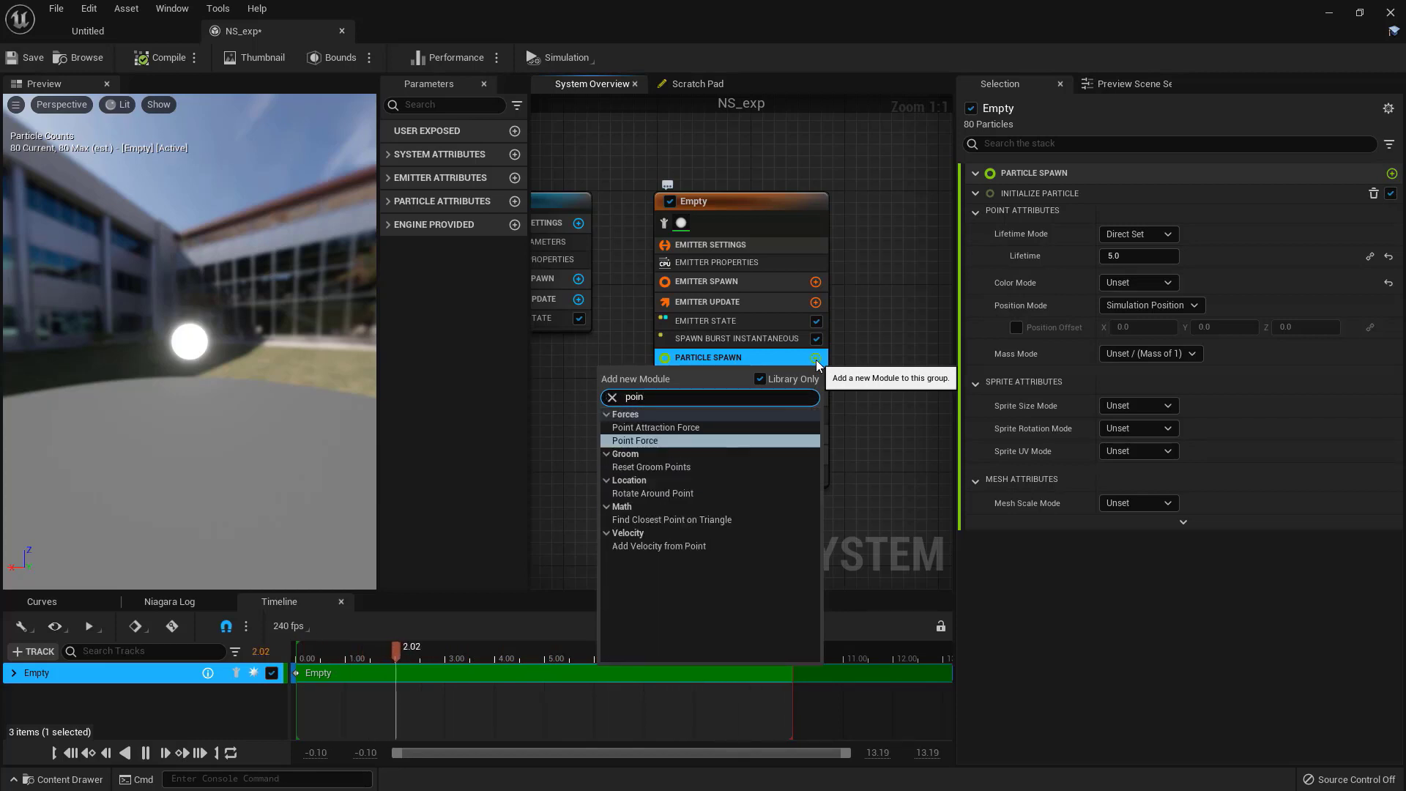
{"action": "left_click", "coordinate": [684, 440]}
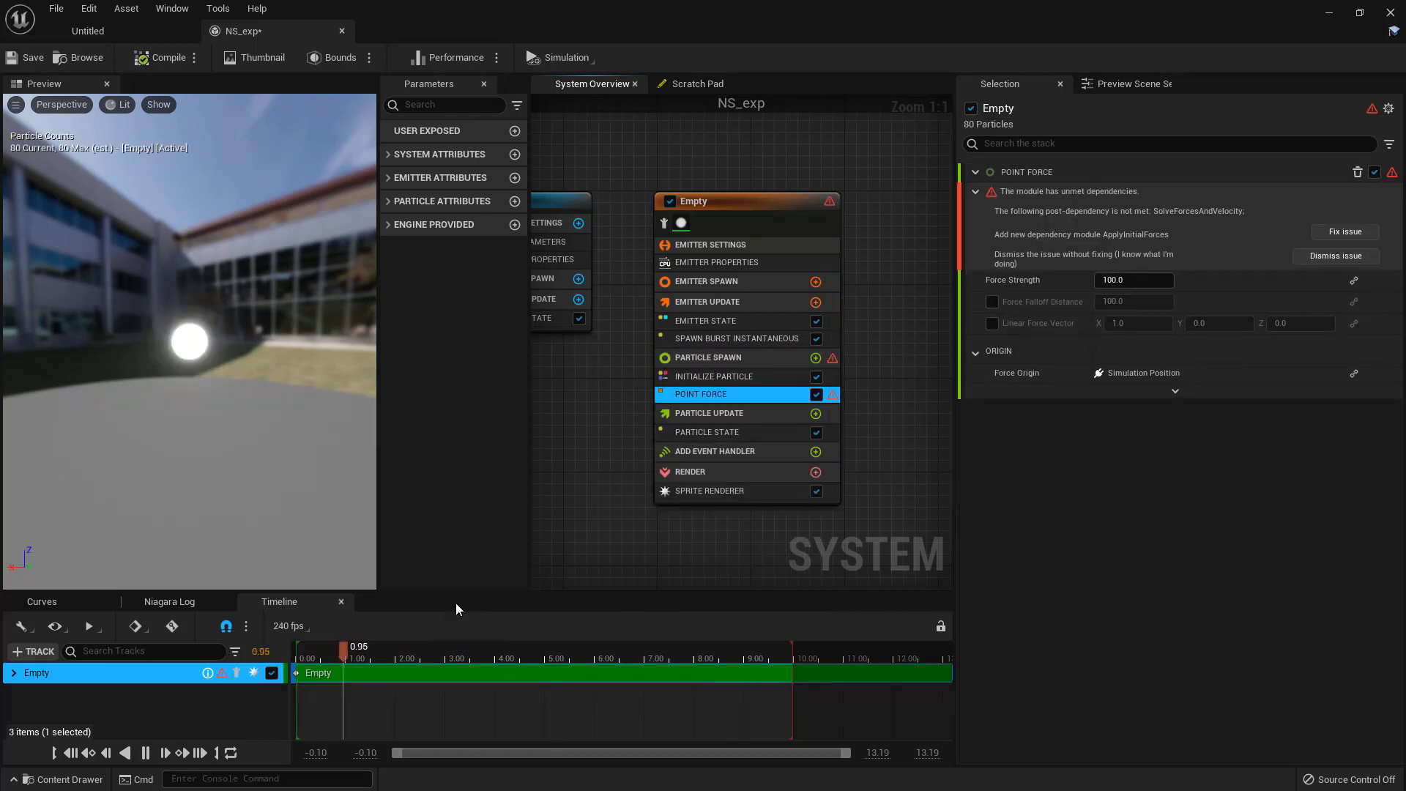
{"action": "left_click_drag", "start_coordinate": [393, 654], "coordinate": [435, 655]}
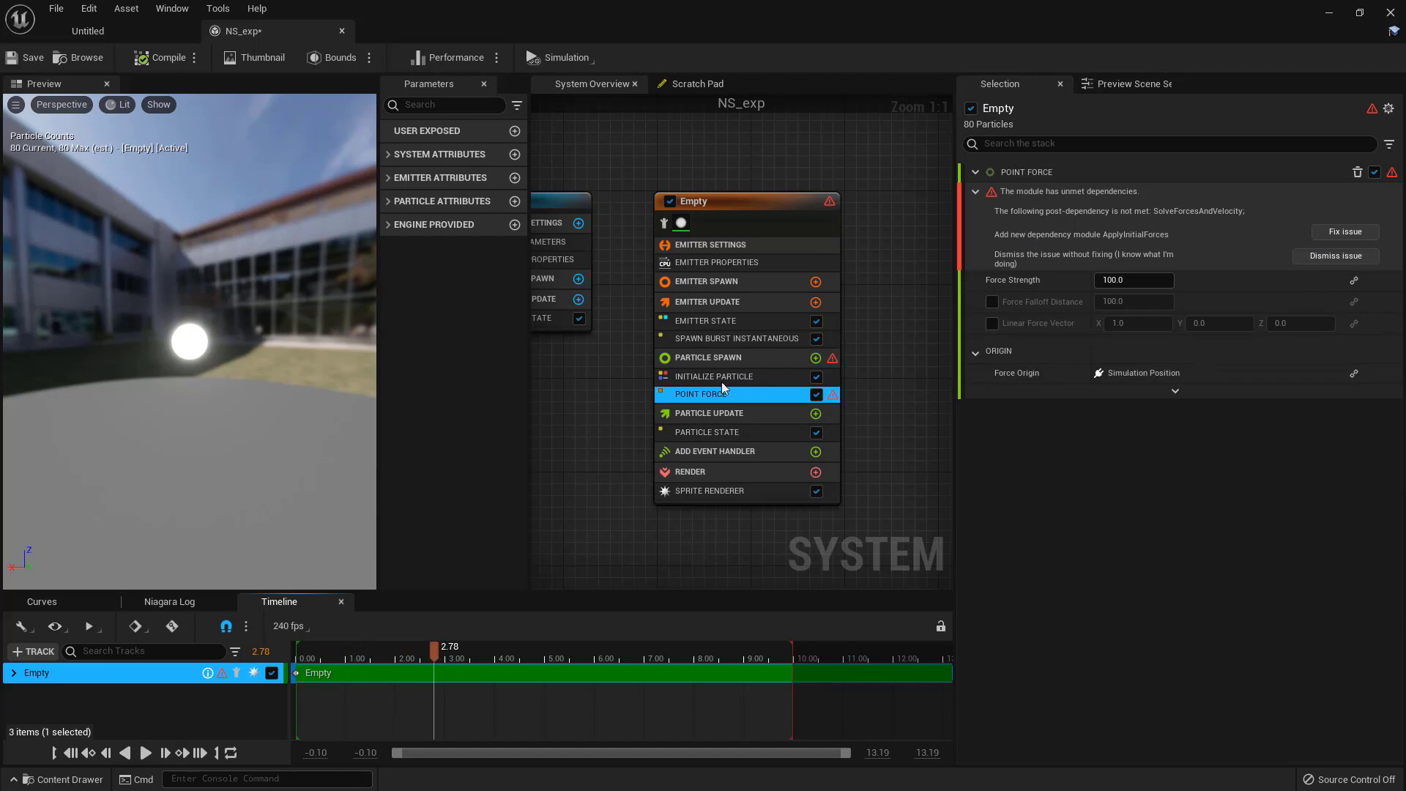
{"action": "left_click", "coordinate": [1336, 233]}
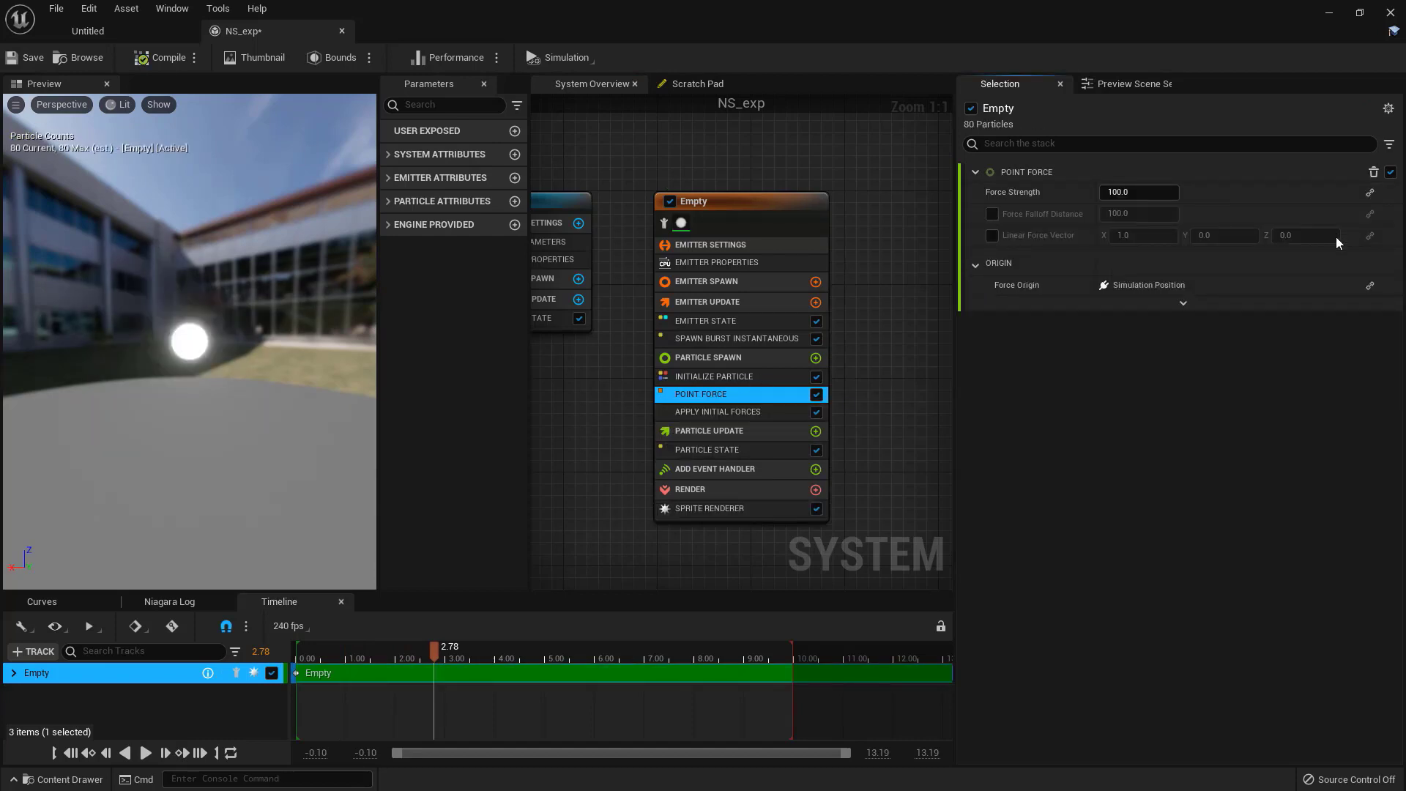
{"action": "left_click", "coordinate": [744, 415]}
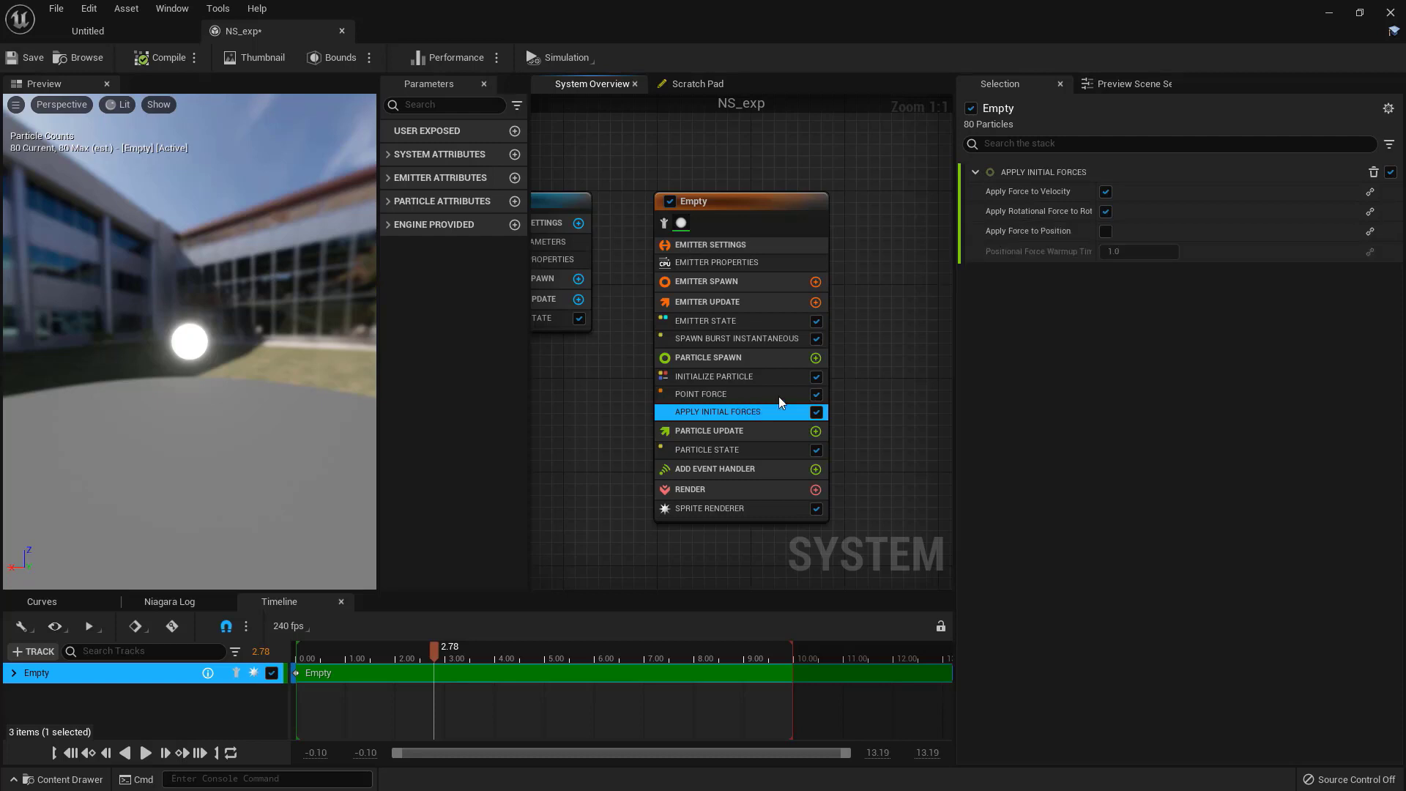
Step: Set Point Force's strength to 150 and play the preview
{"action": "right_click_drag", "start_coordinate": [784, 399], "coordinate": [858, 379]}
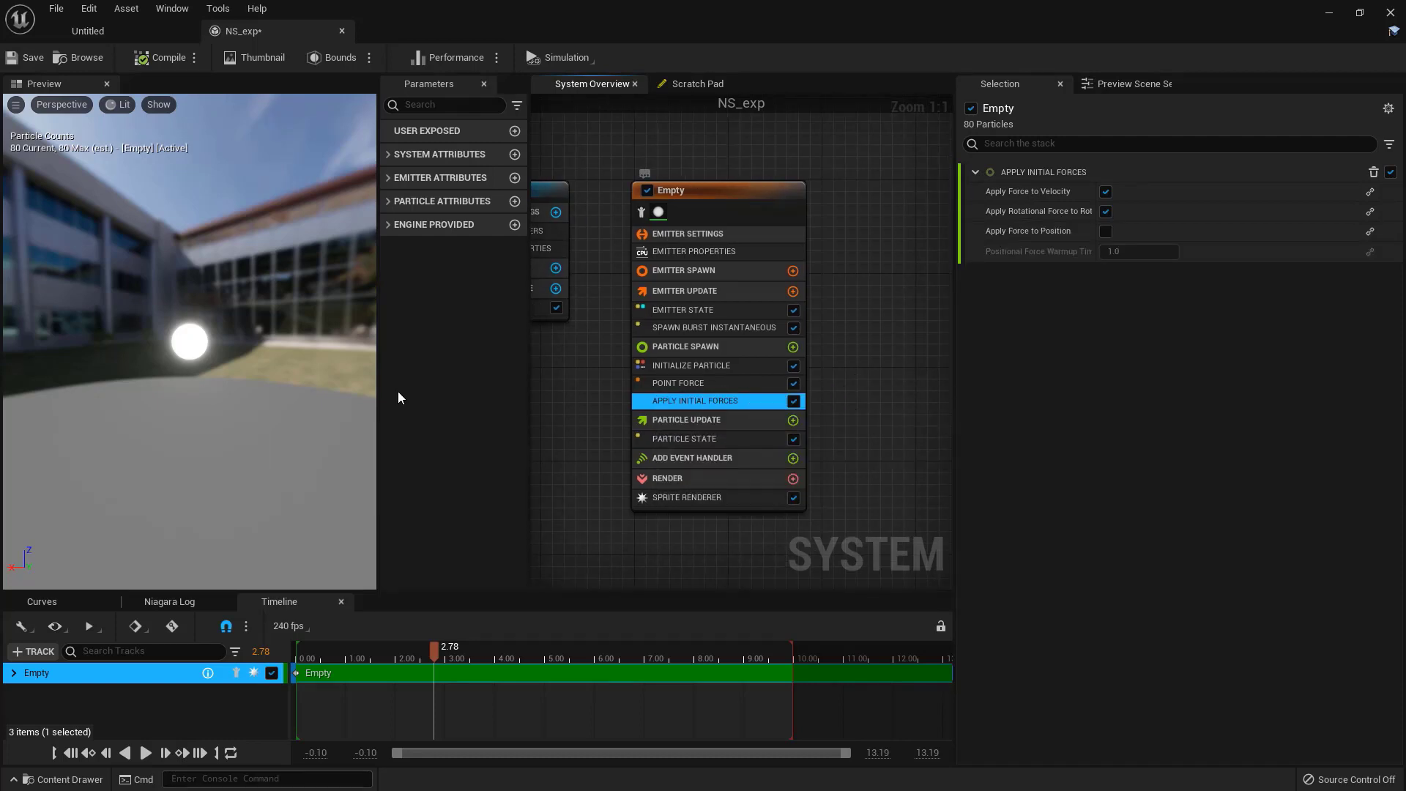
{"action": "left_click", "coordinate": [306, 657]}
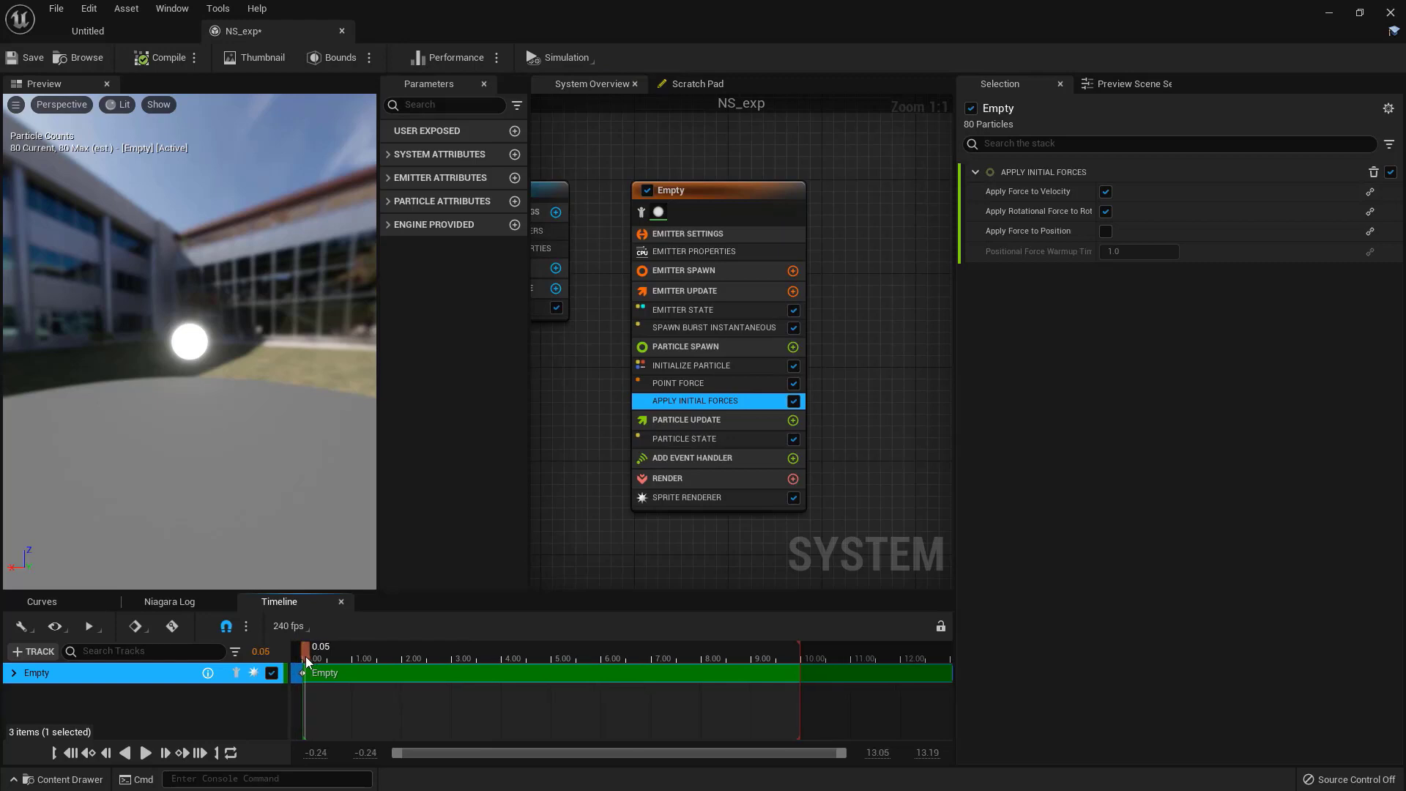
{"action": "left_click", "coordinate": [679, 382]}
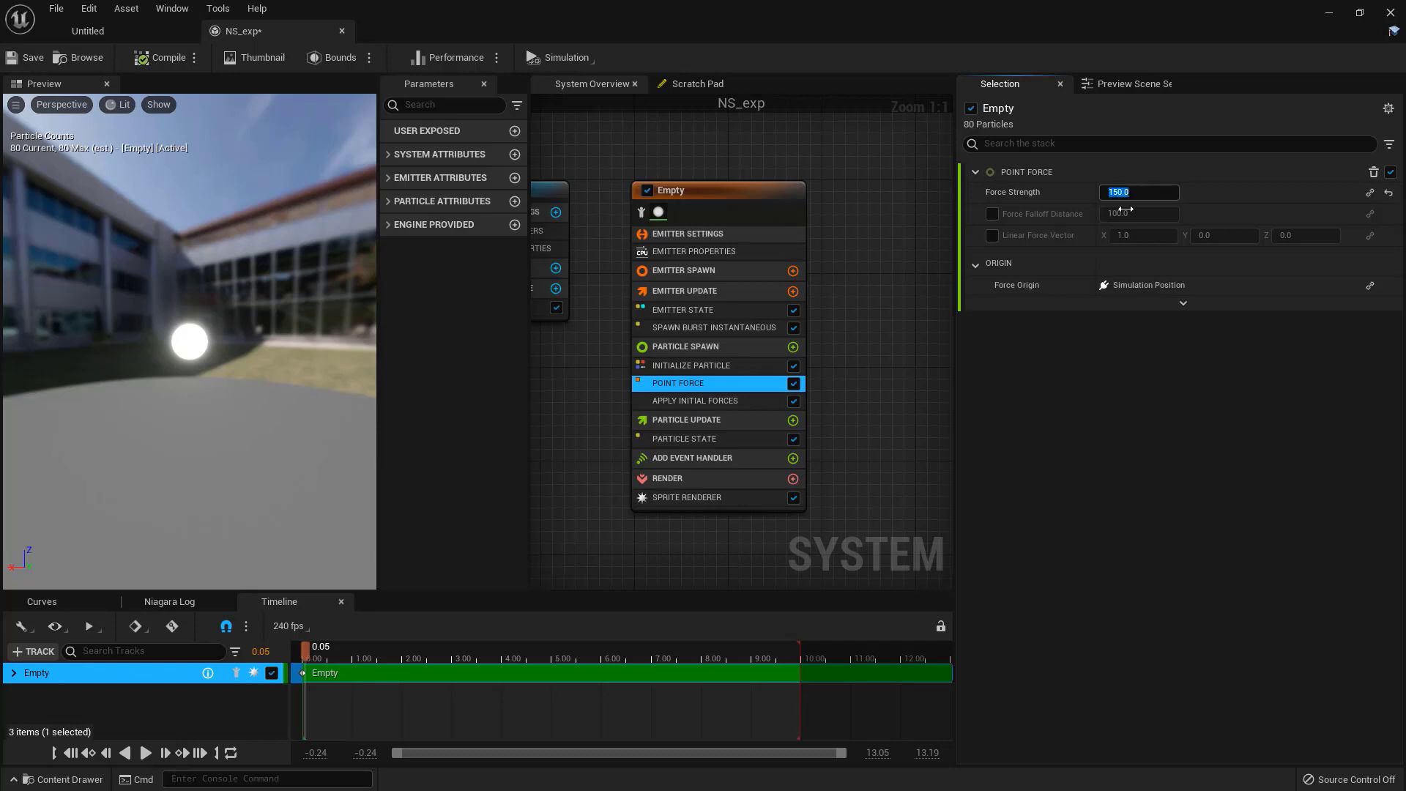
{"action": "left_click", "coordinate": [324, 649]}
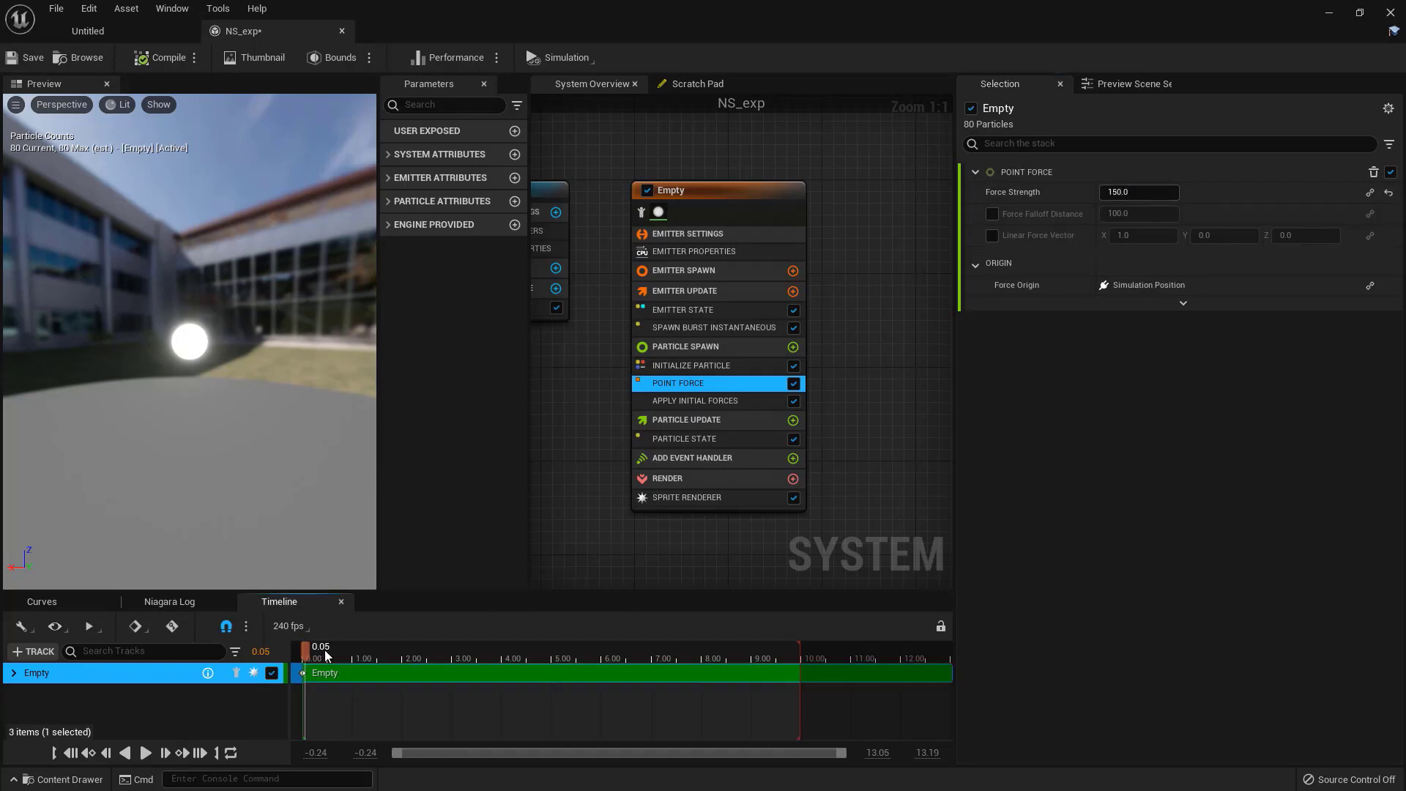
{"action": "left_click", "coordinate": [145, 753]}
{"action": "left_click", "coordinate": [146, 753]}
{"action": "right_click_drag", "start_coordinate": [844, 510], "coordinate": [864, 466]}
{"action": "left_click", "coordinate": [732, 376]}
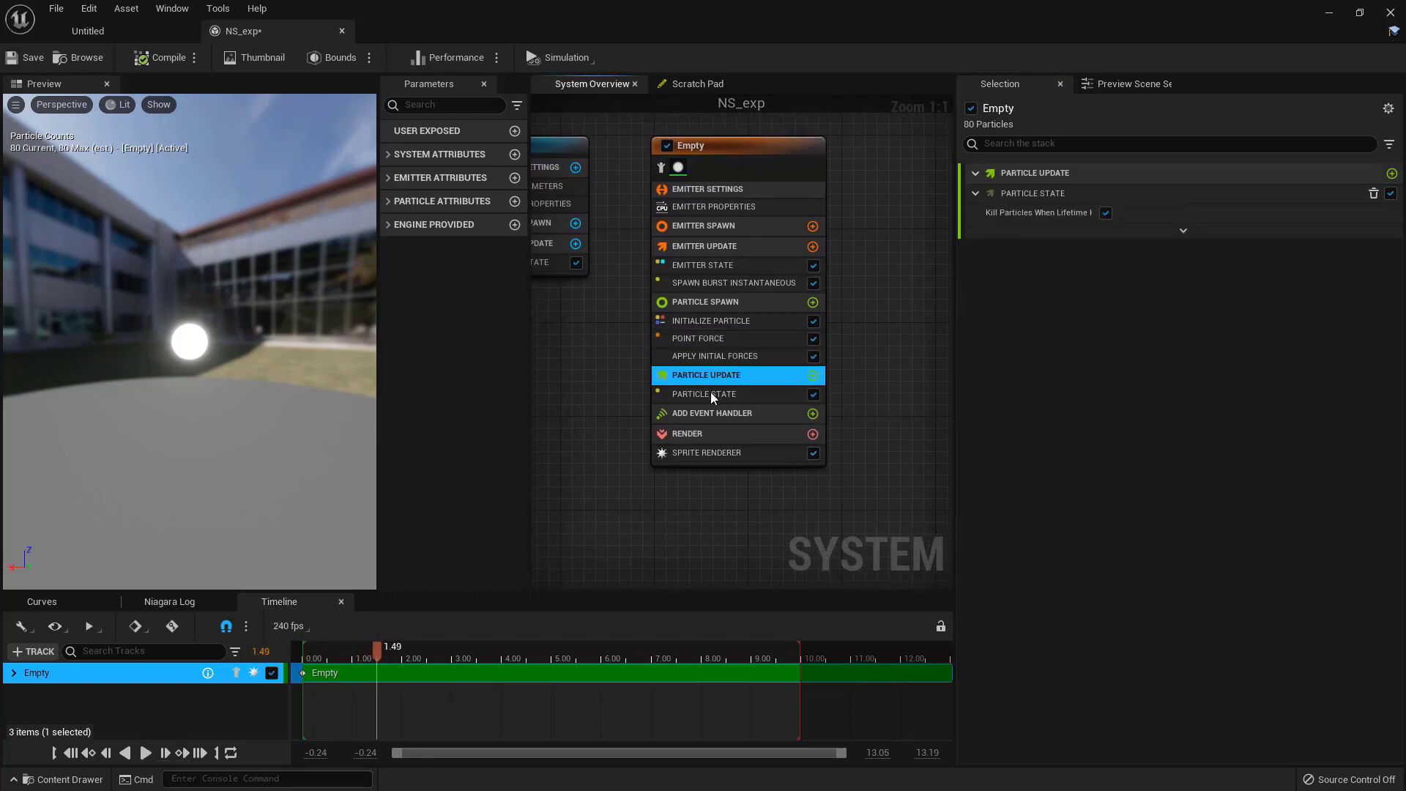
{"action": "left_click", "coordinate": [813, 376]}
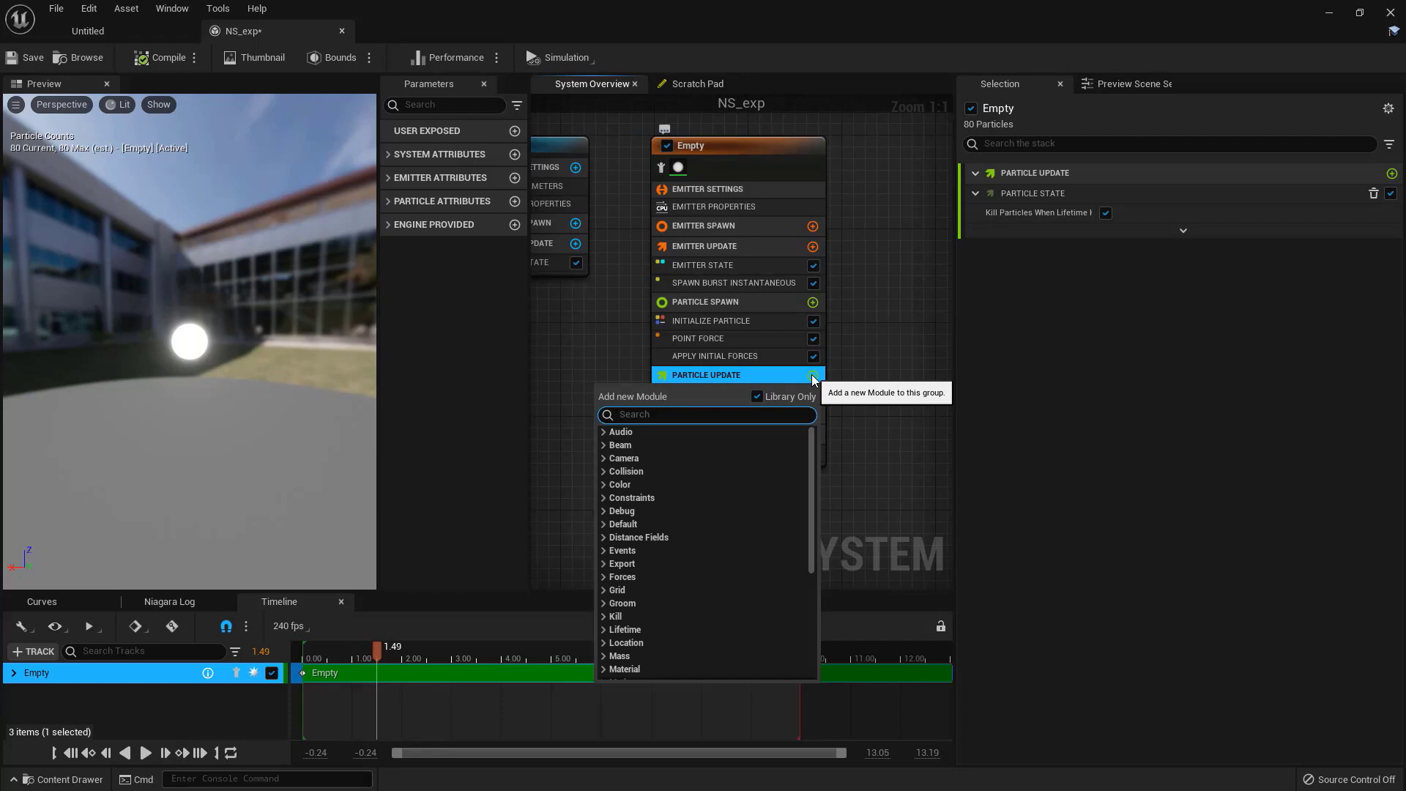
{"action": "type", "text": "so"}
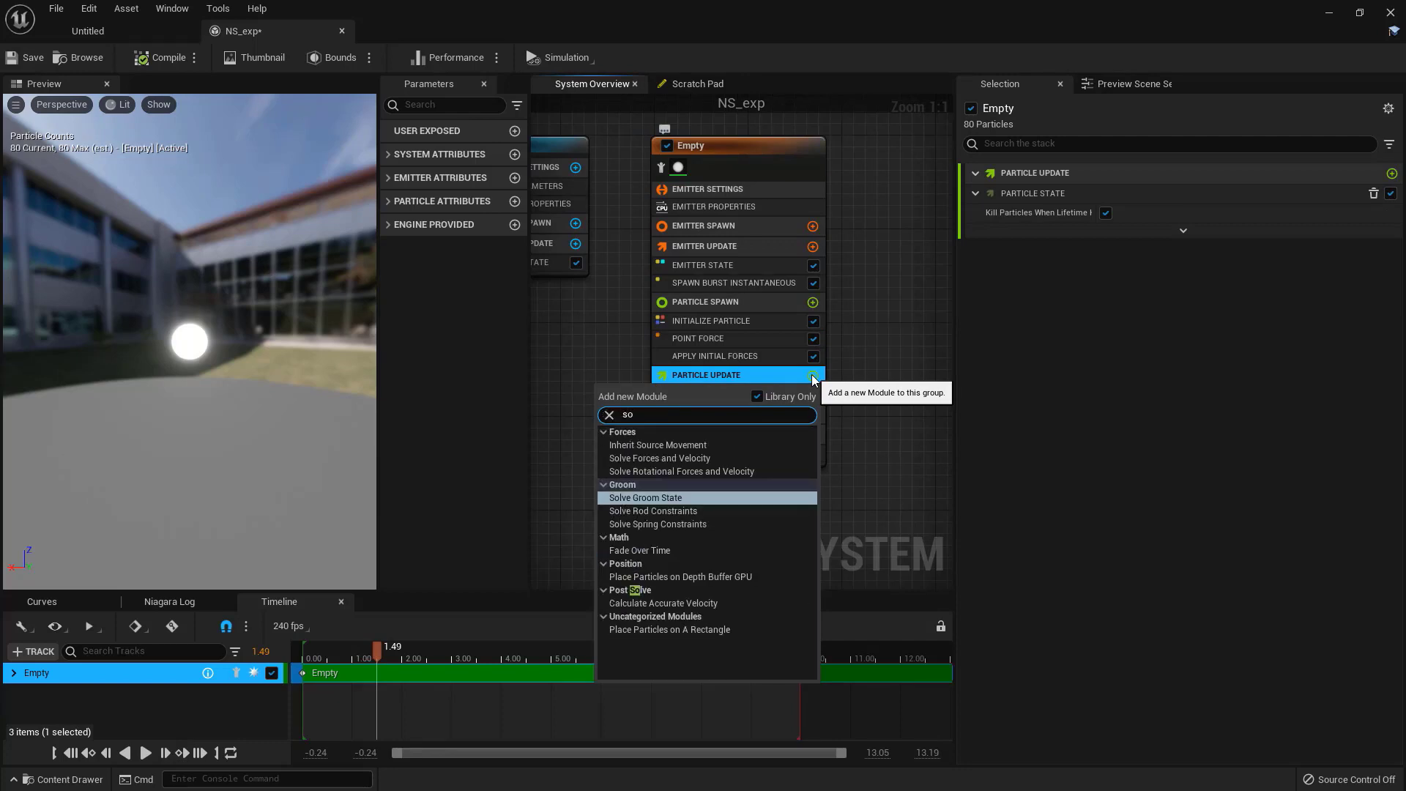
{"action": "type", "text": "lve"}
{"action": "left_click", "coordinate": [709, 447]}
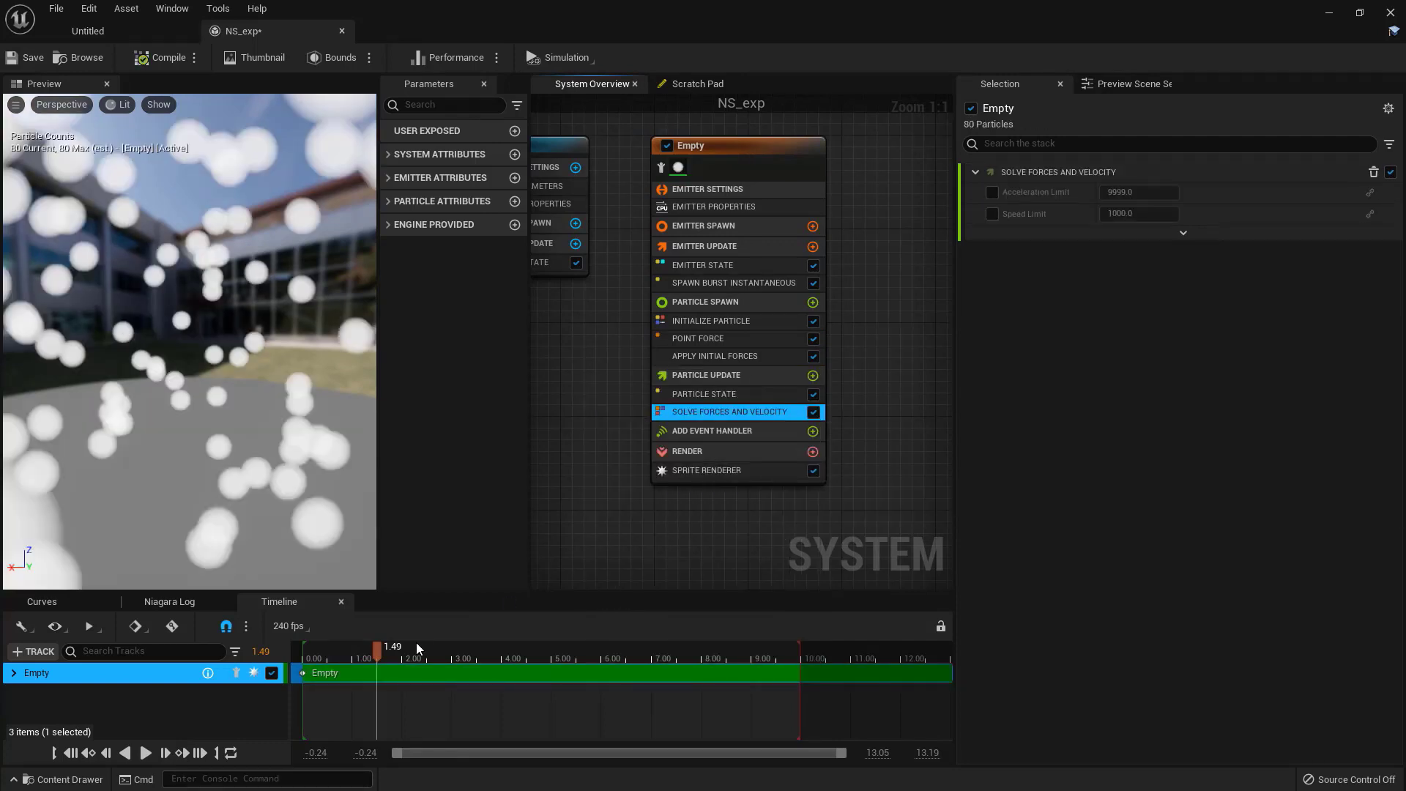
{"action": "left_click", "coordinate": [337, 652]}
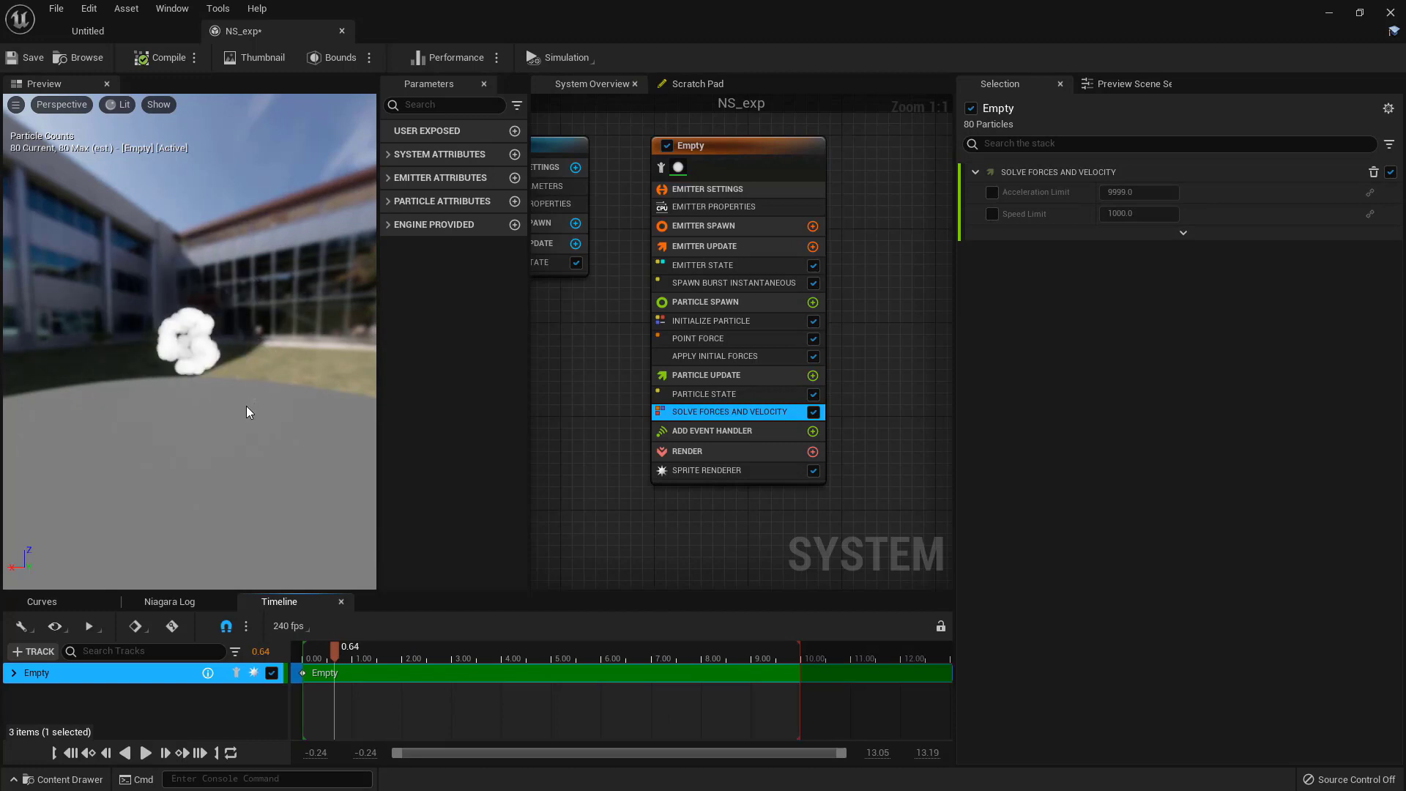
{"action": "left_click", "coordinate": [70, 753]}
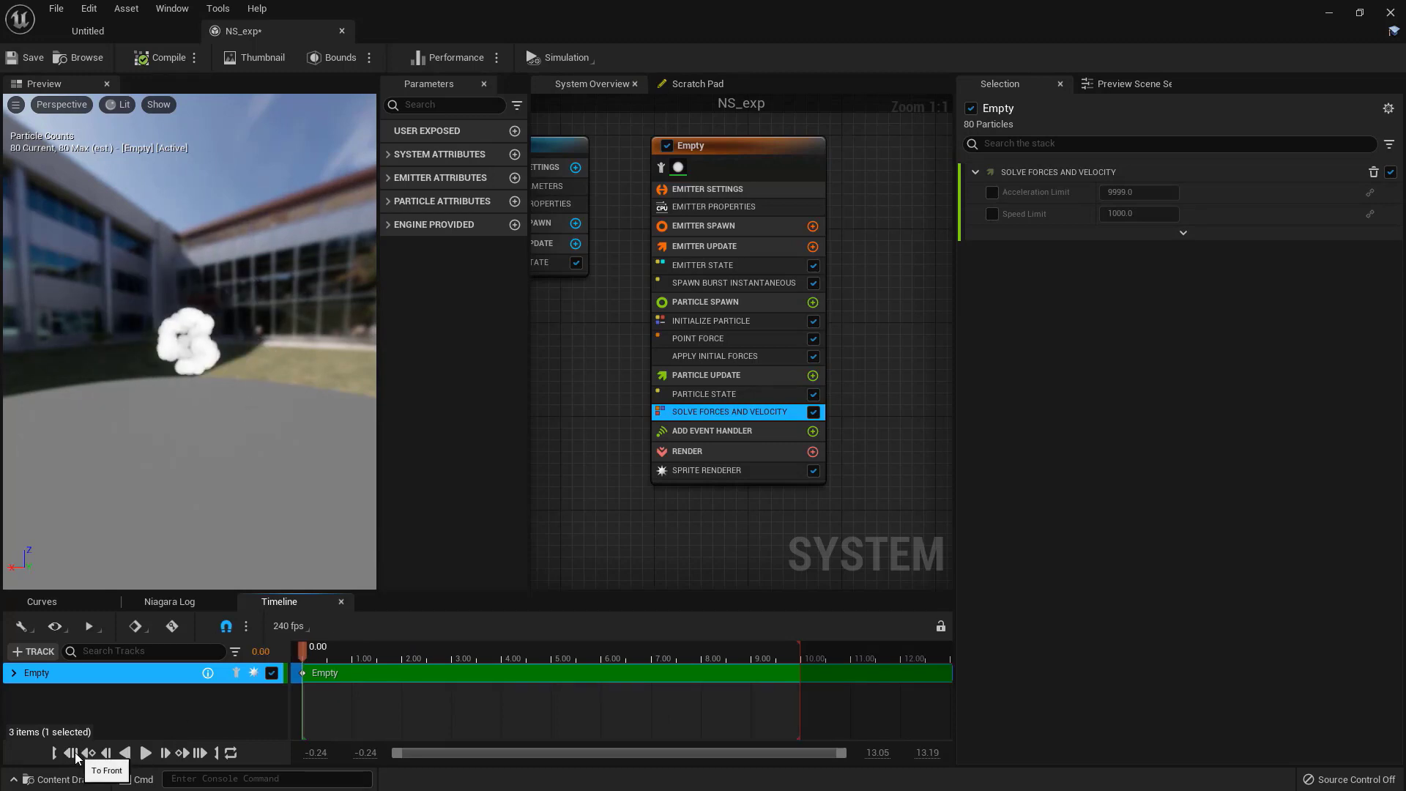
{"action": "left_click", "coordinate": [145, 753]}
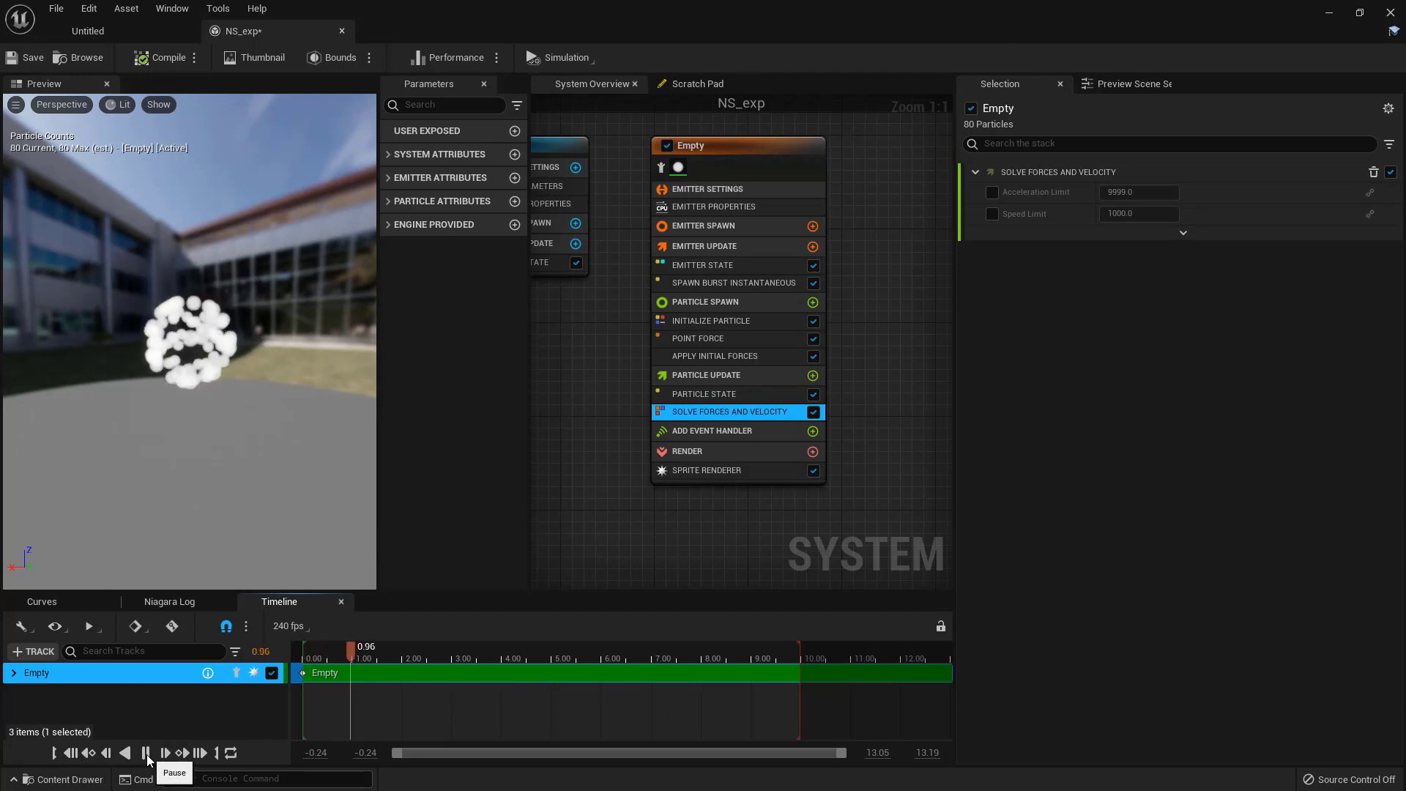
{"action": "left_click", "coordinate": [146, 753]}
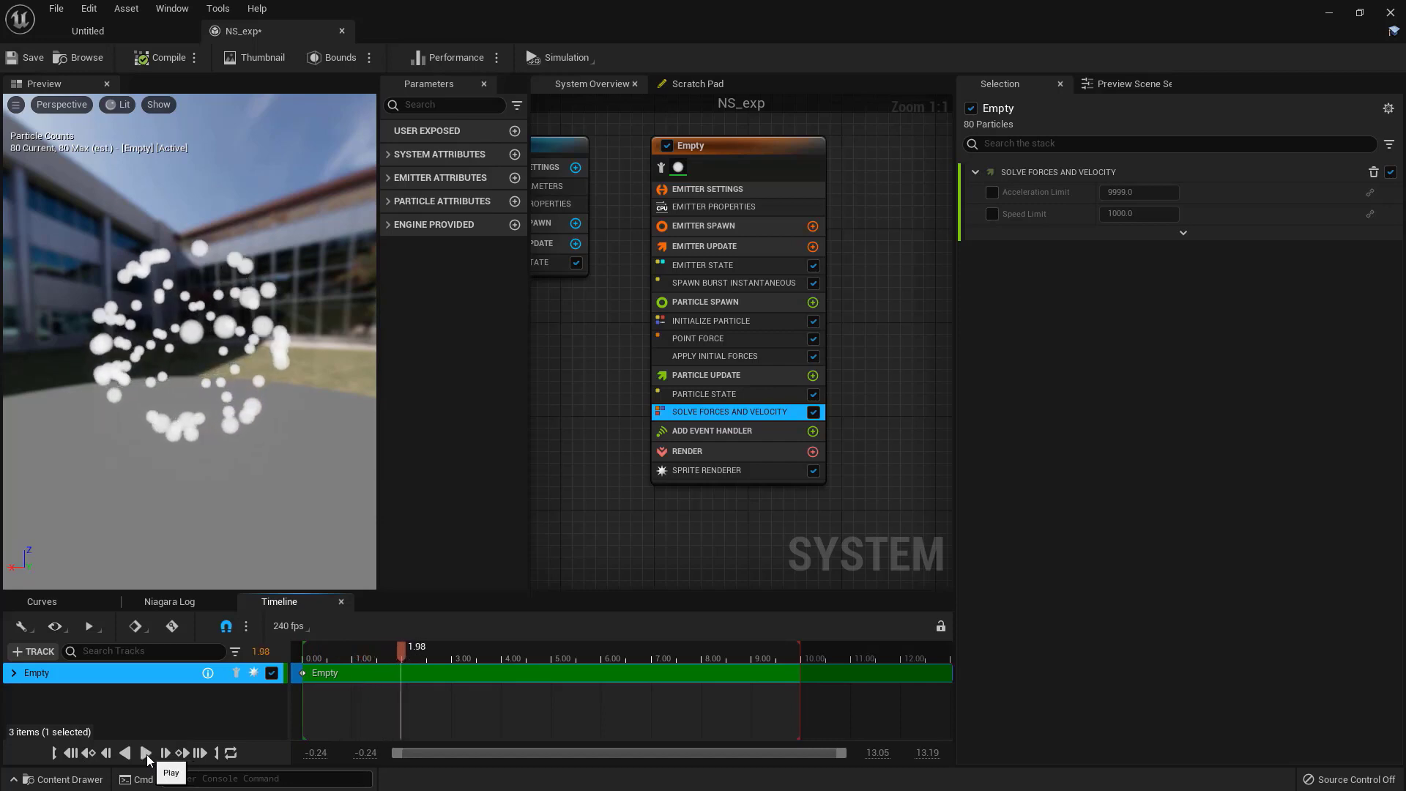
{"action": "left_click", "coordinate": [146, 753]}
{"action": "left_click", "coordinate": [296, 655]}
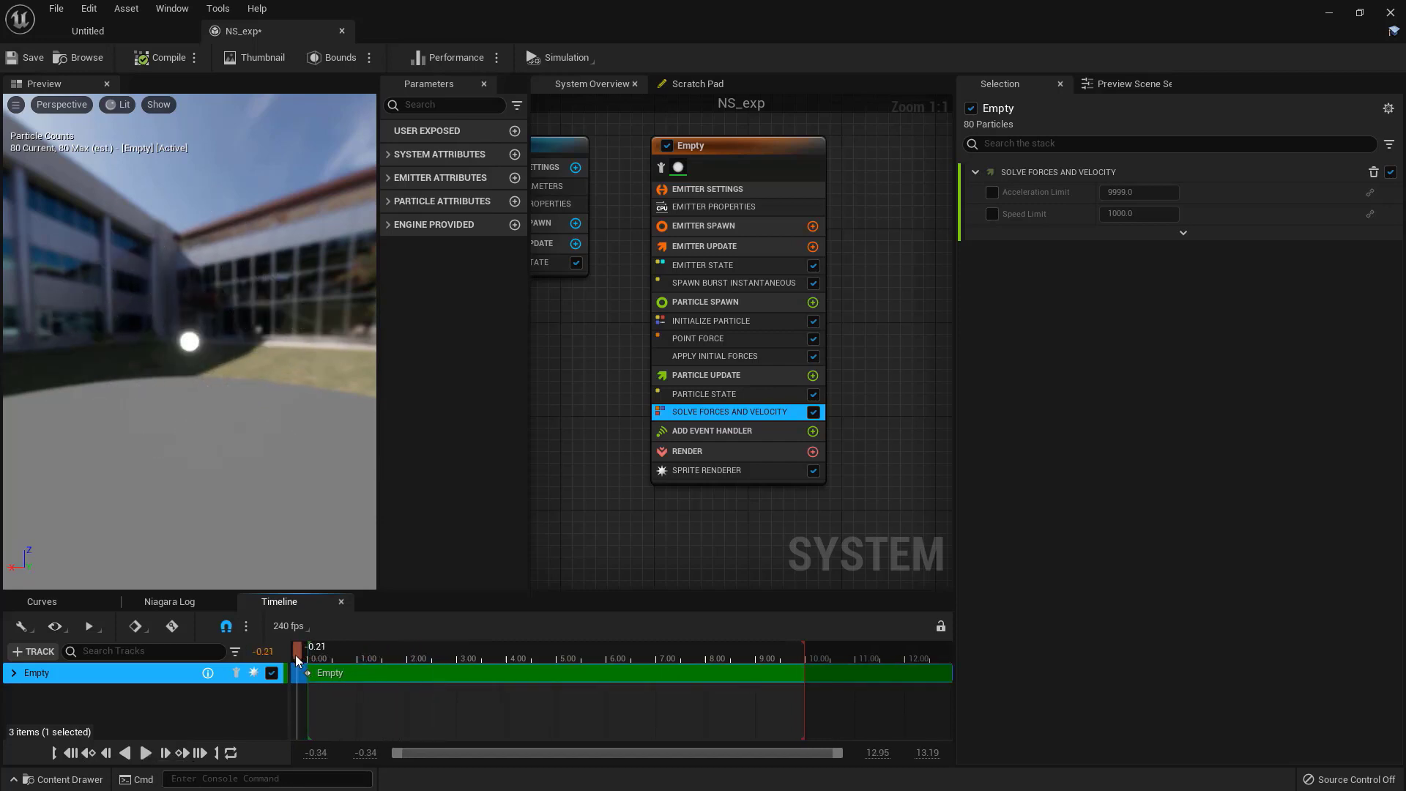
{"action": "left_click", "coordinate": [146, 753]}
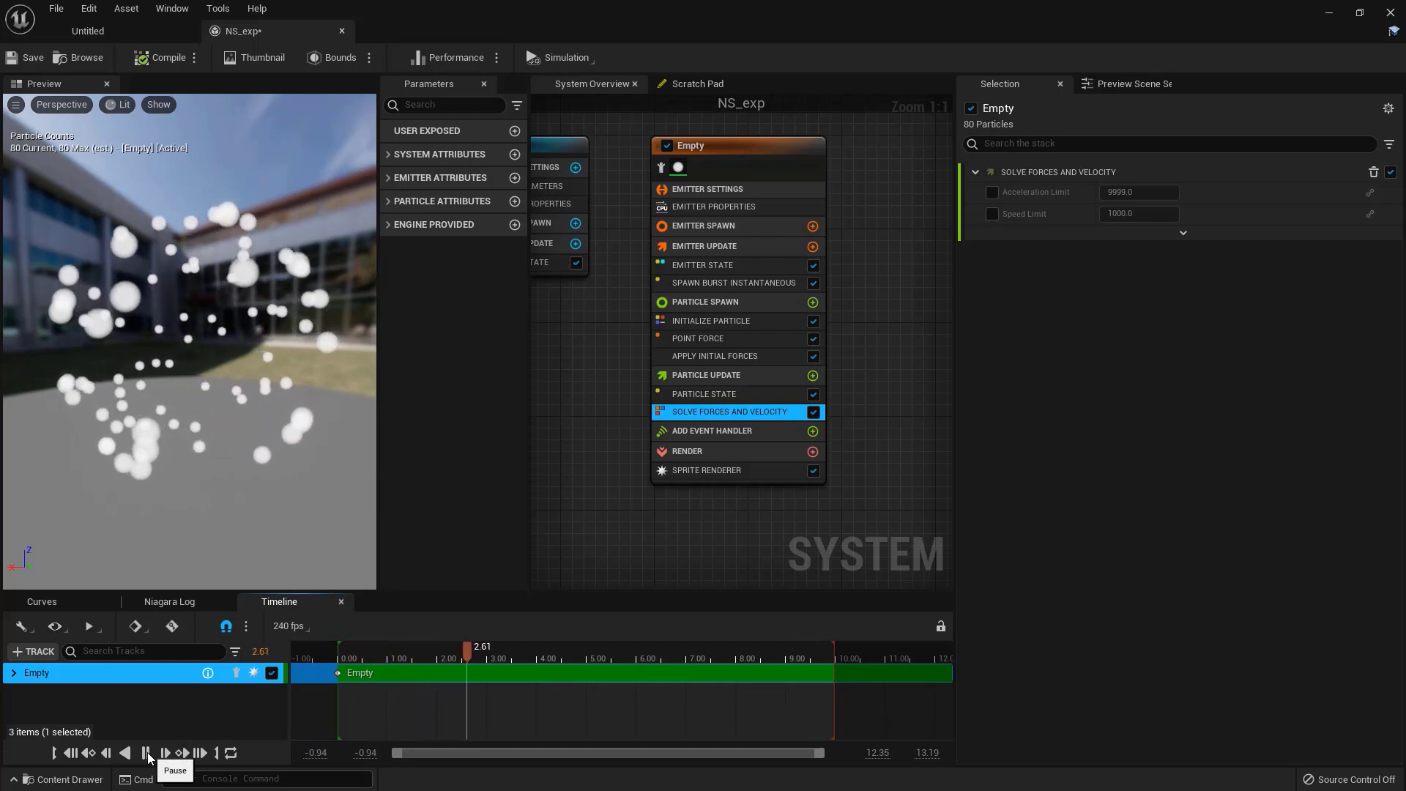
{"action": "left_click", "coordinate": [146, 753]}
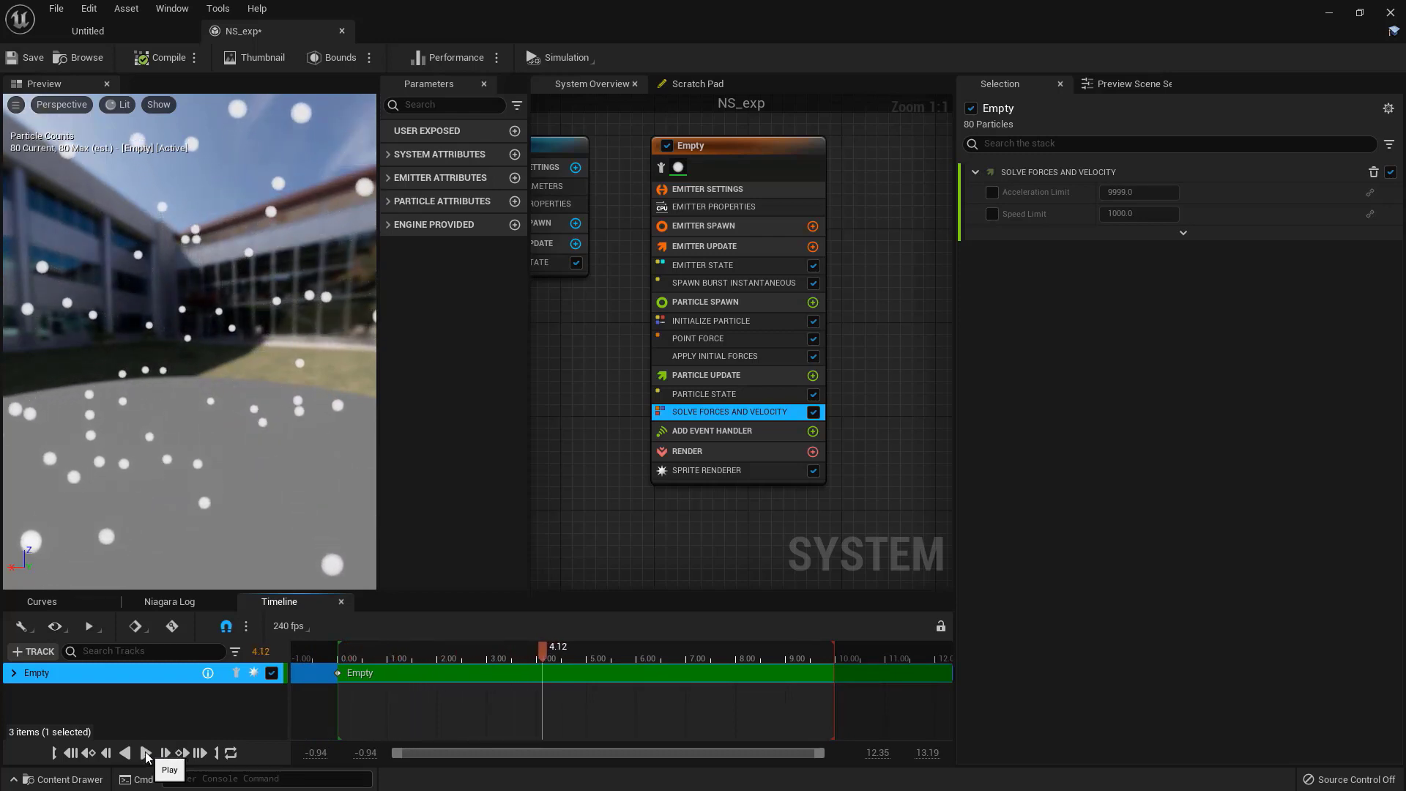
{"action": "right_click_drag", "start_coordinate": [718, 412], "coordinate": [675, 416]}
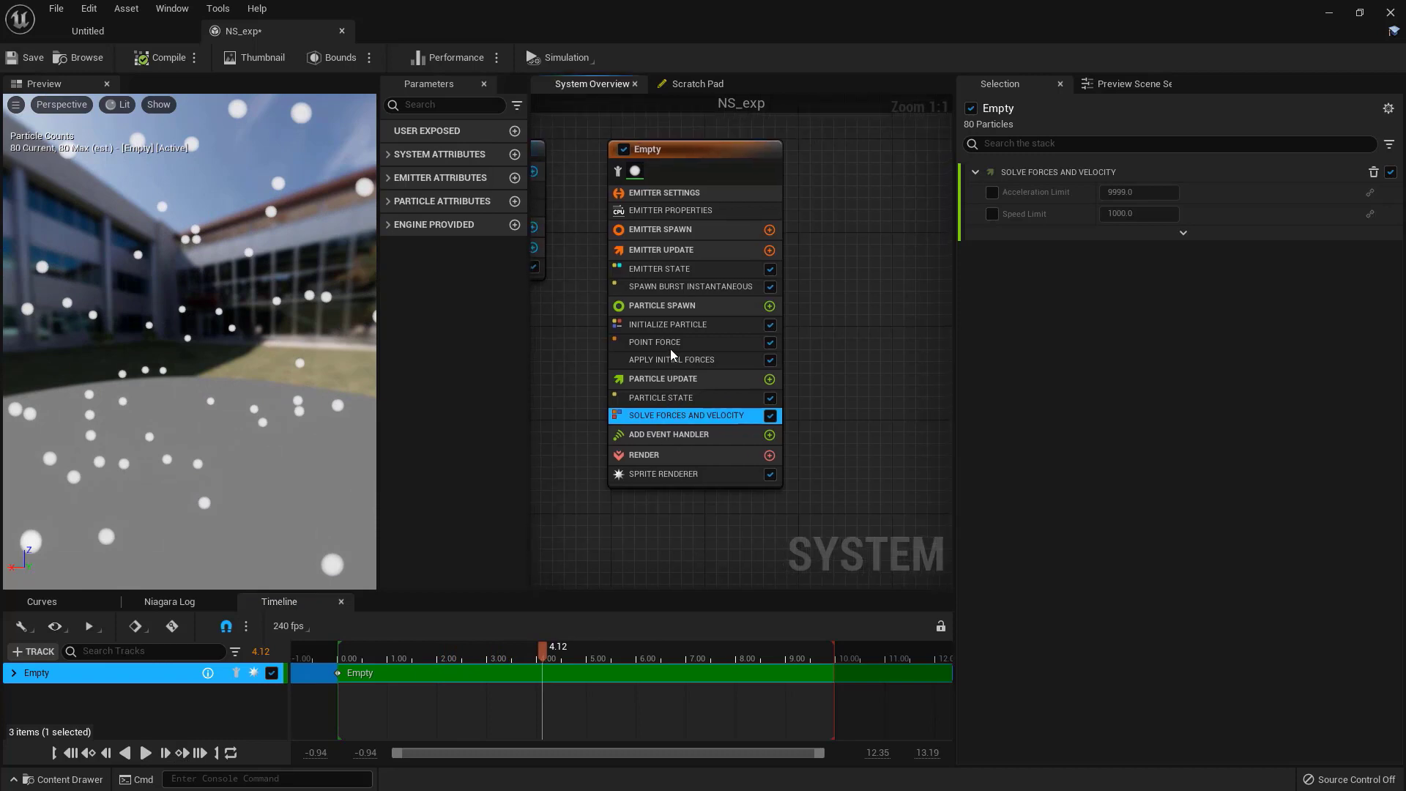
Step: Set Initialize Particle's sprite size to Random Uniform from 10 to 25 and replay the preview
{"action": "left_click", "coordinate": [670, 325]}
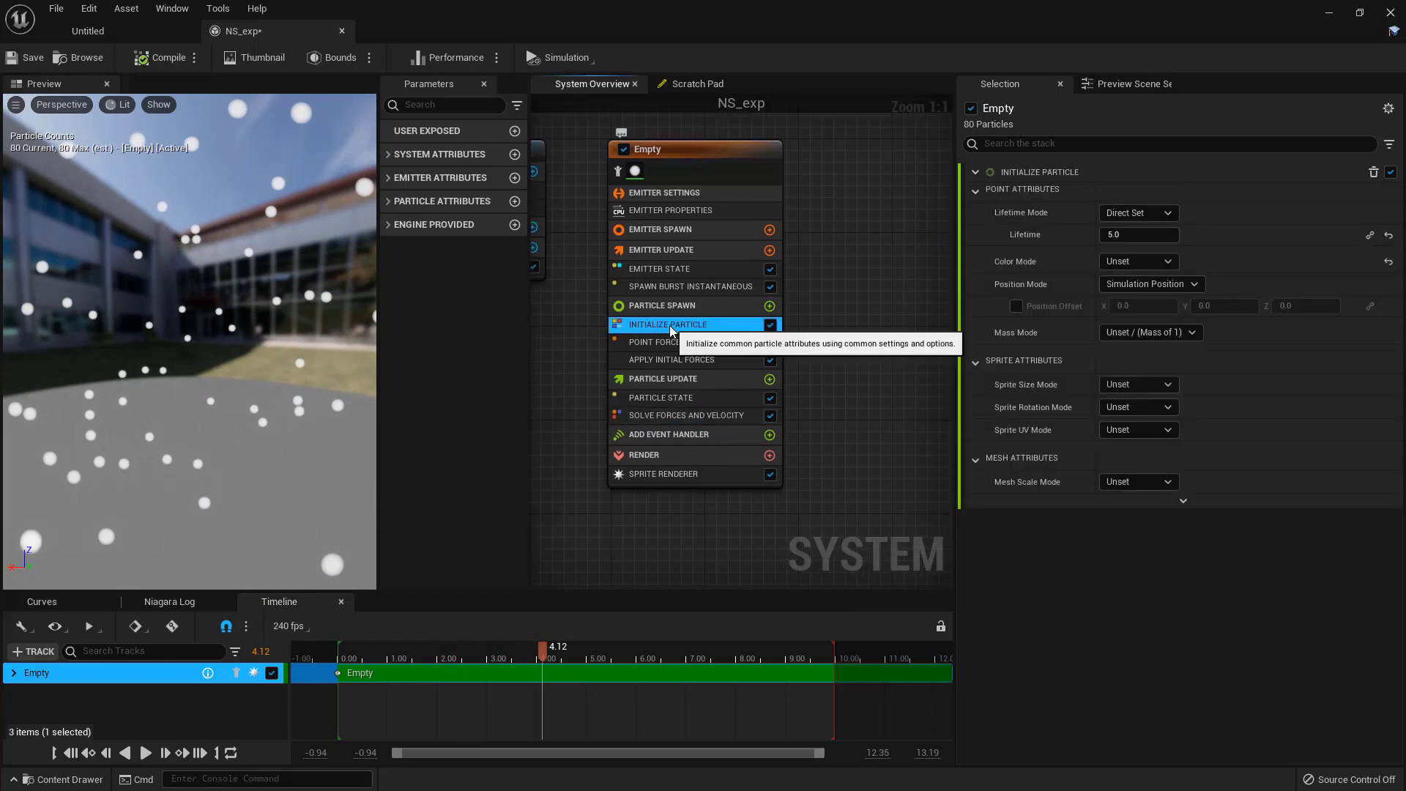
{"action": "left_click", "coordinate": [1124, 384]}
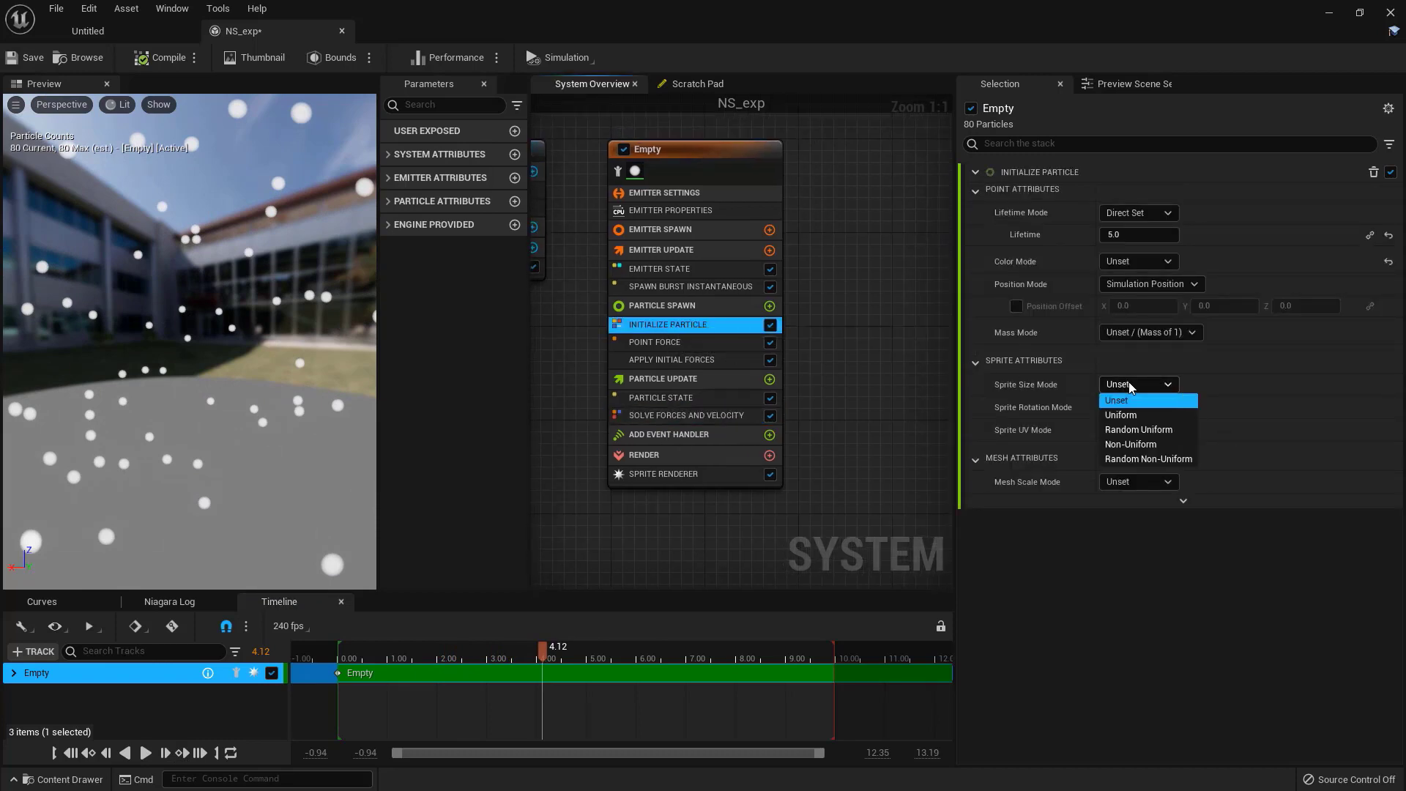
{"action": "left_click", "coordinate": [1144, 429]}
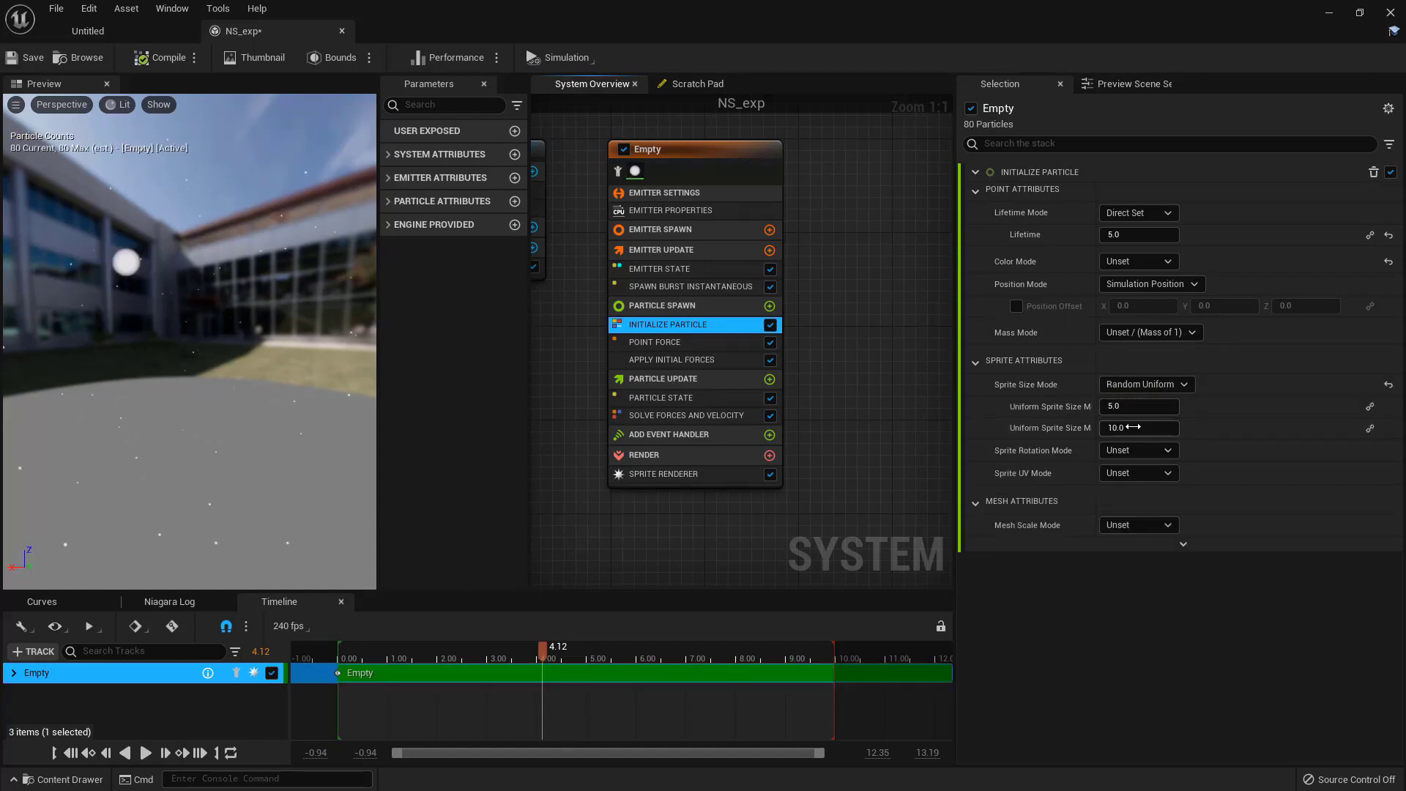
{"action": "left_click_drag", "start_coordinate": [1140, 427], "coordinate": [1134, 427]}
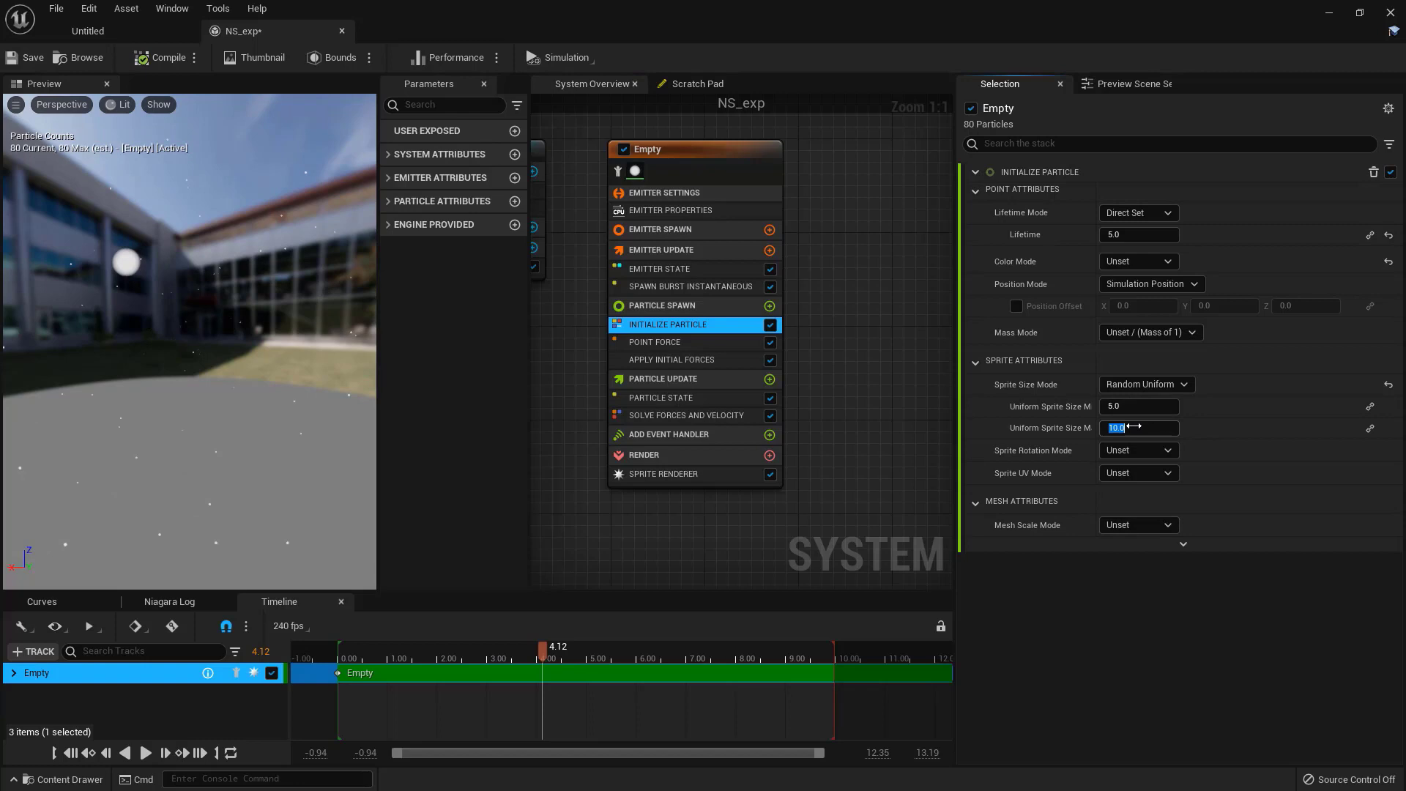
{"action": "left_click", "coordinate": [1136, 405]}
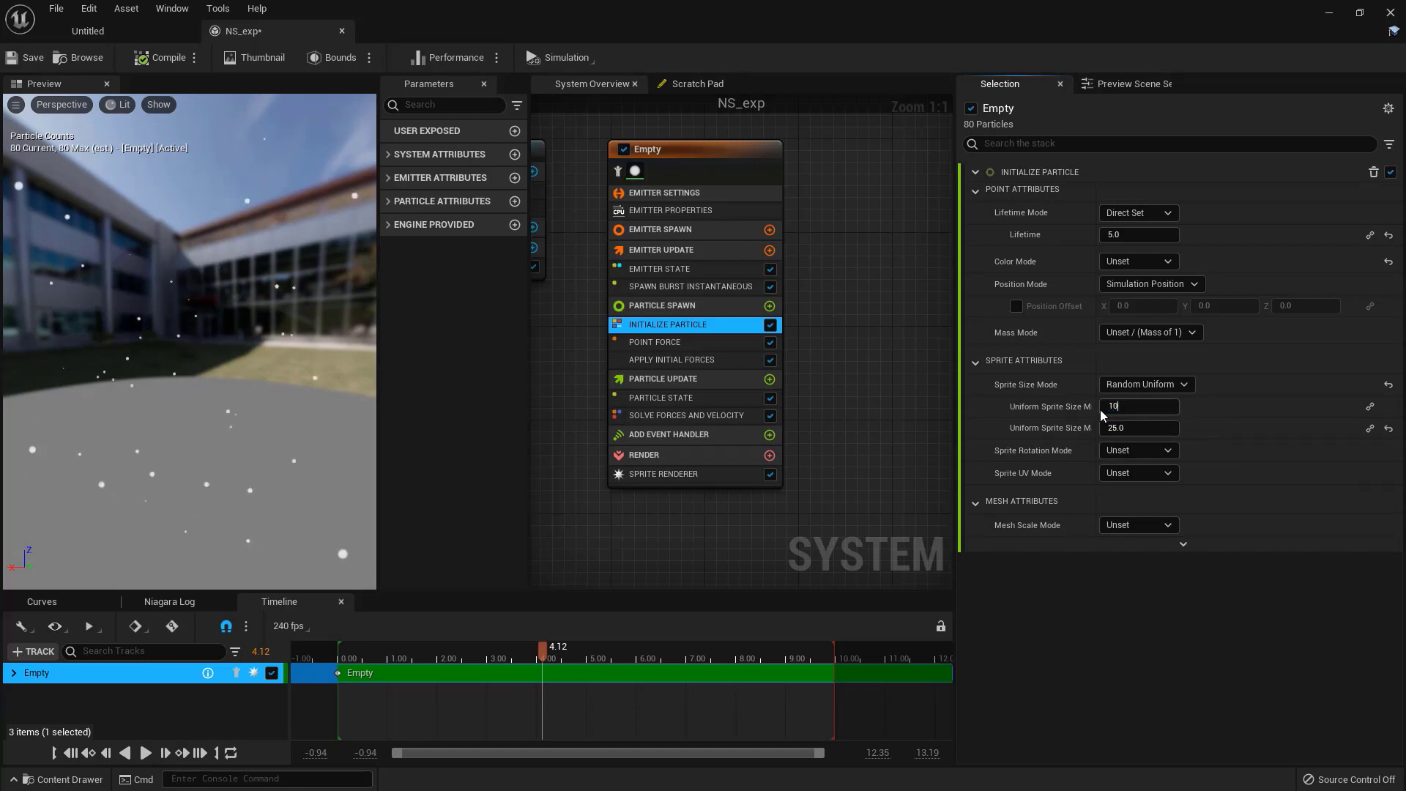
{"action": "key", "text": "Return"}
{"action": "left_click", "coordinate": [327, 652]}
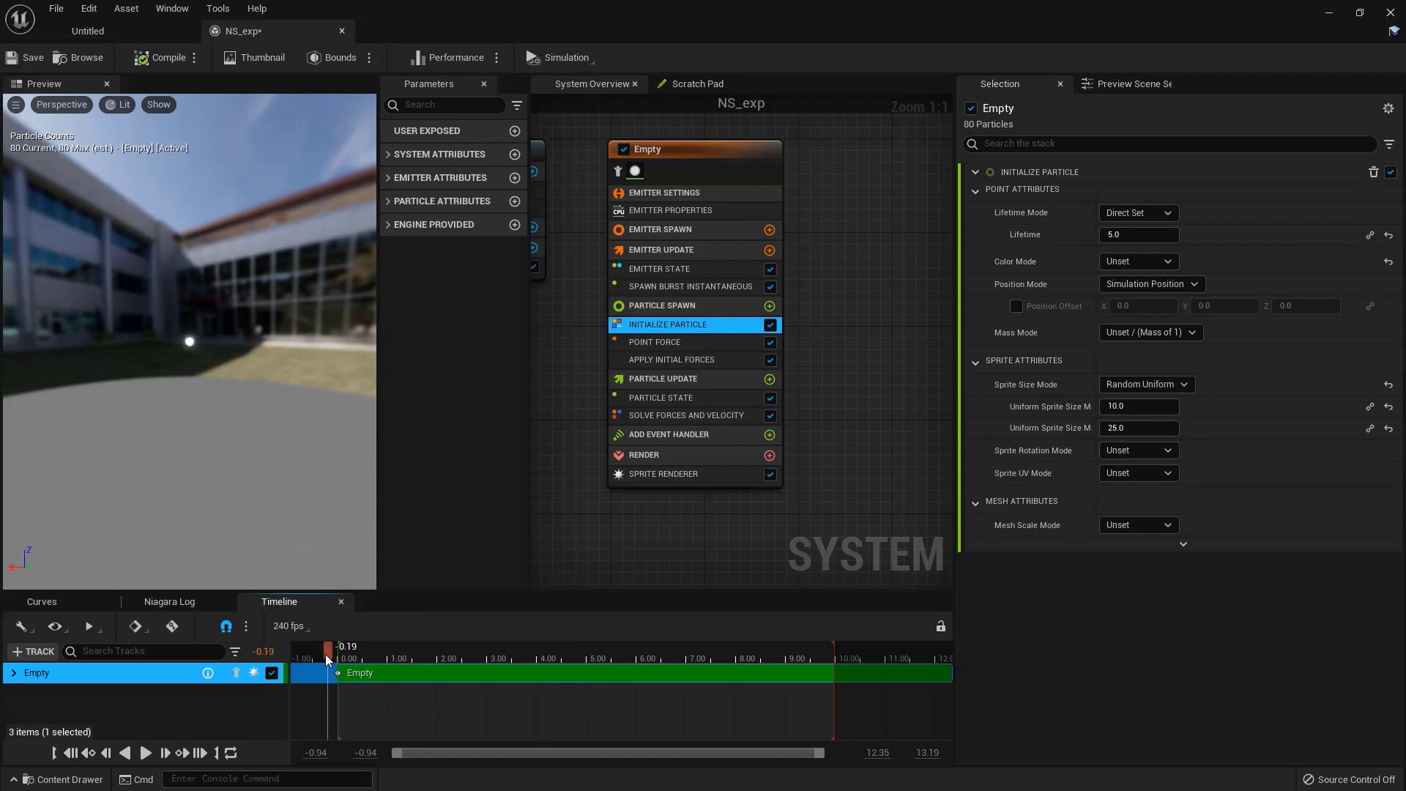
{"action": "left_click", "coordinate": [146, 752]}
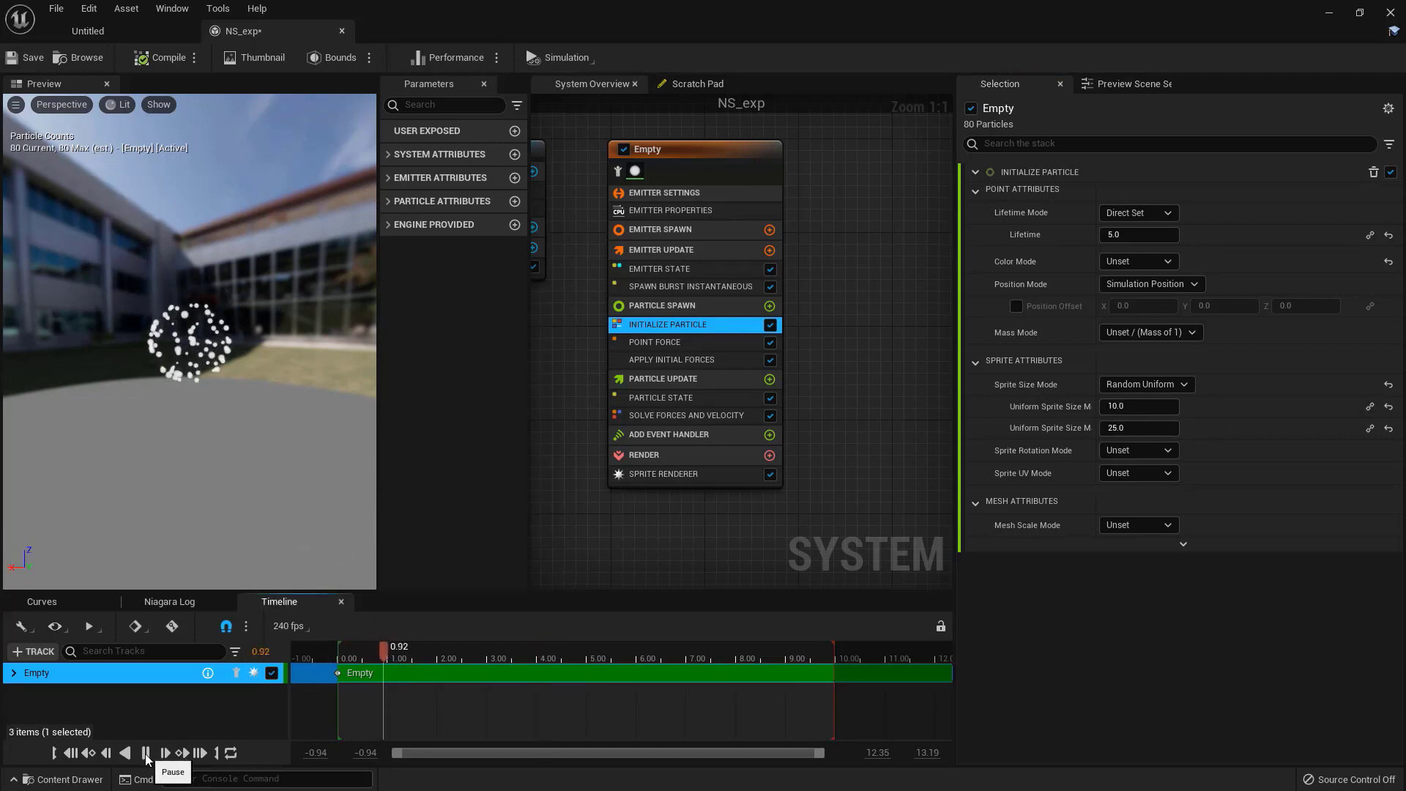
{"action": "left_click", "coordinate": [146, 753]}
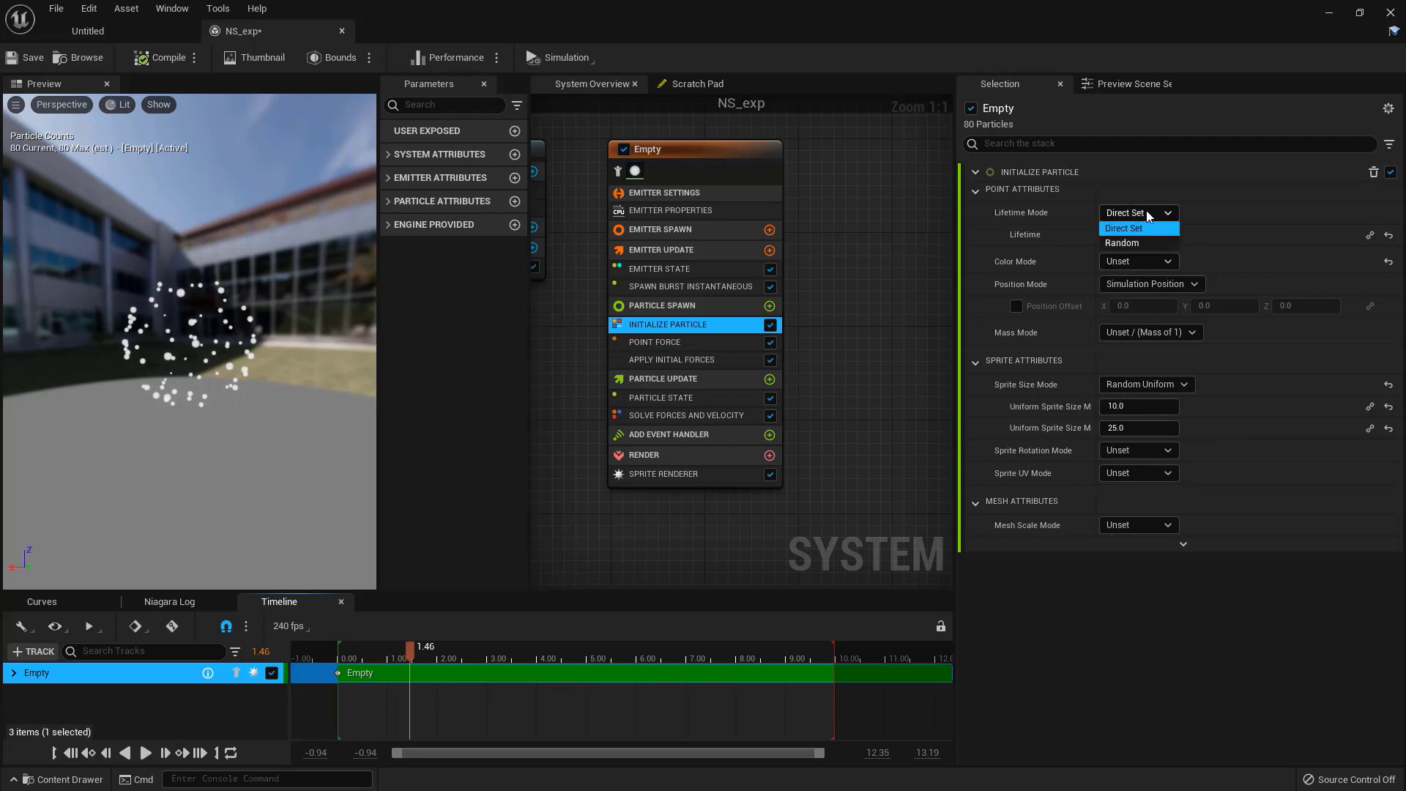
Step: Make particle lifetime Random with a maximum of 0.65 and watch the particles die
{"action": "left_click", "coordinate": [1139, 244]}
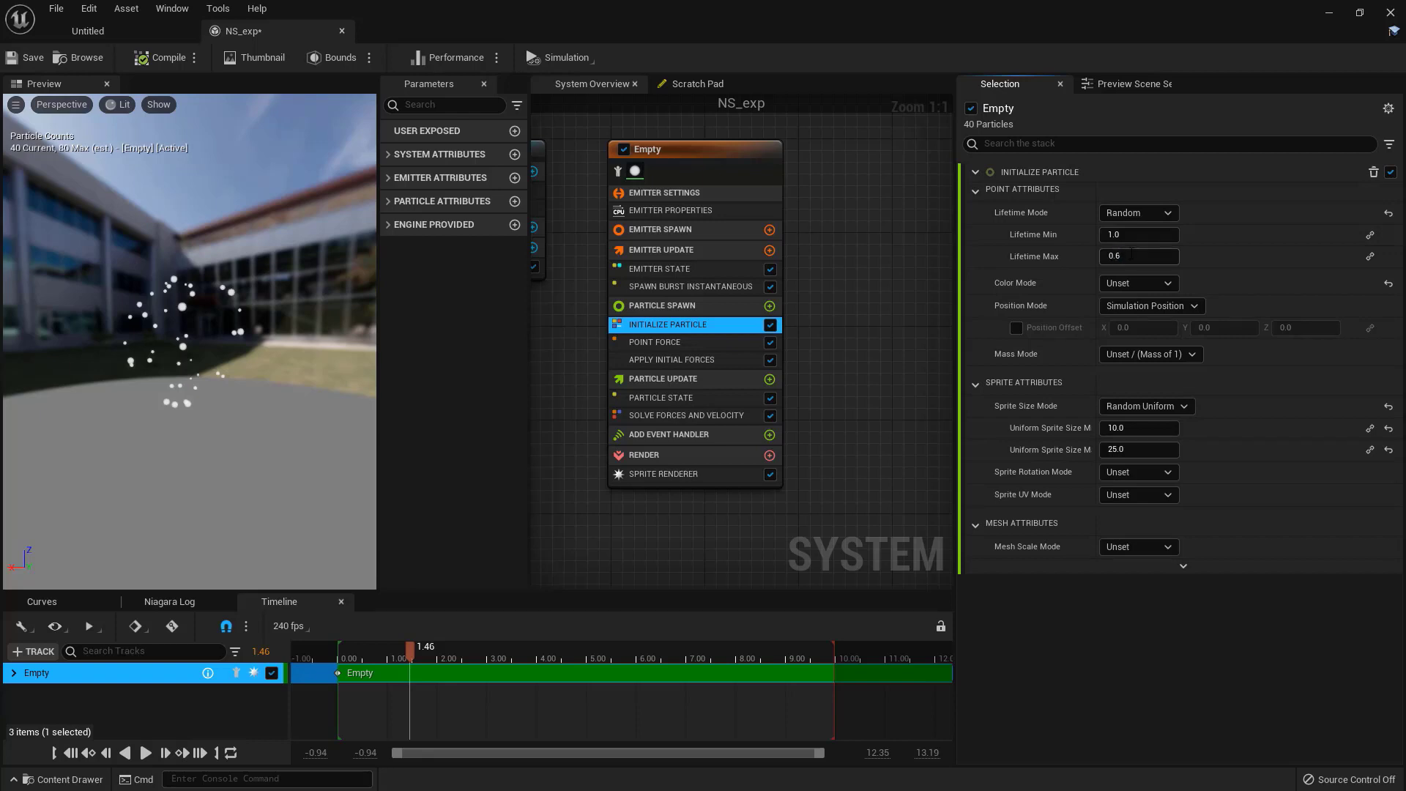
{"action": "key", "text": "Return"}
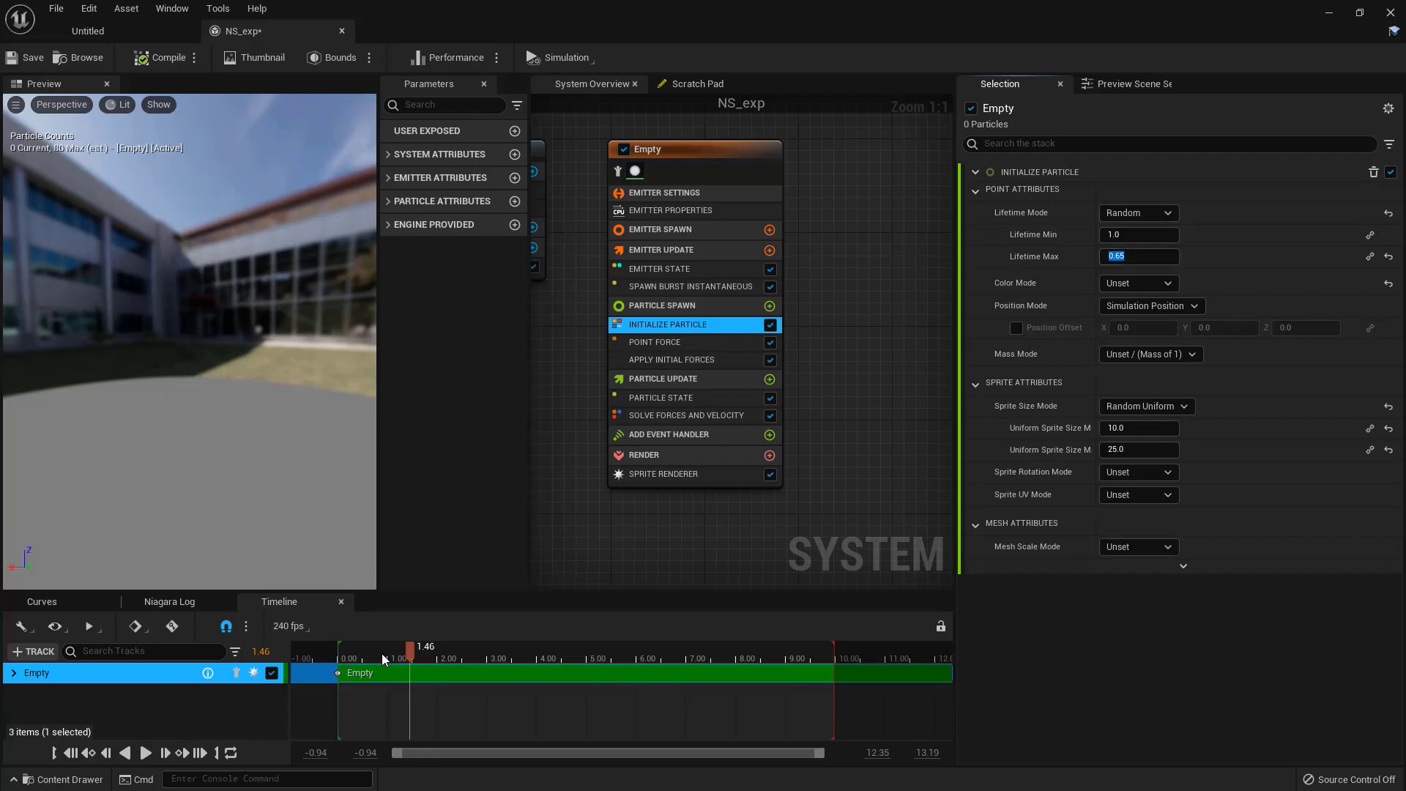
{"action": "left_click_drag", "start_coordinate": [381, 653], "coordinate": [340, 660]}
{"action": "left_click", "coordinate": [144, 753]}
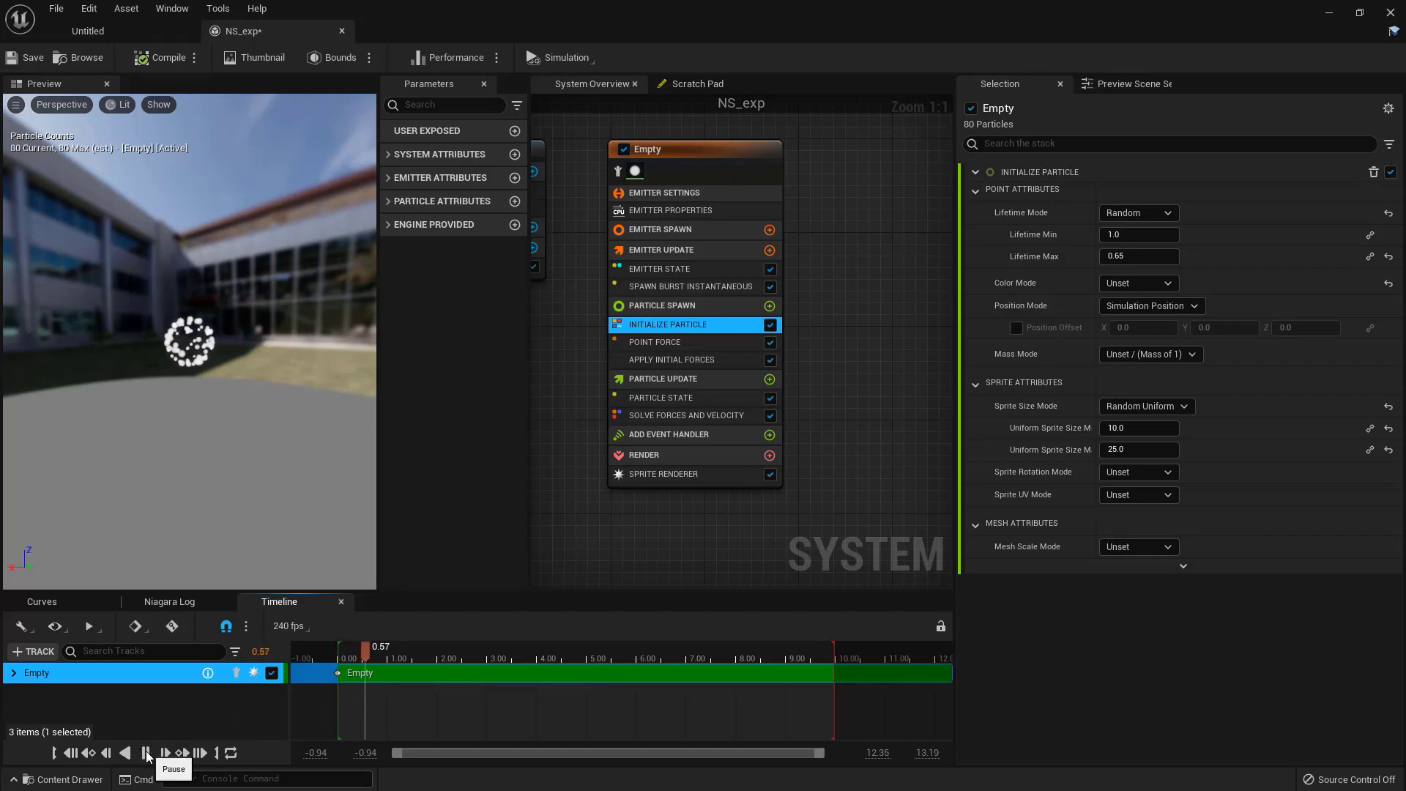
{"action": "mouse_move", "coordinate": [350, 657]}
{"action": "left_mouse_down"}
{"action": "mouse_move", "coordinate": [325, 655]}
{"action": "mouse_move", "coordinate": [362, 655]}
{"action": "left_mouse_up"}
{"action": "left_click", "coordinate": [147, 752]}
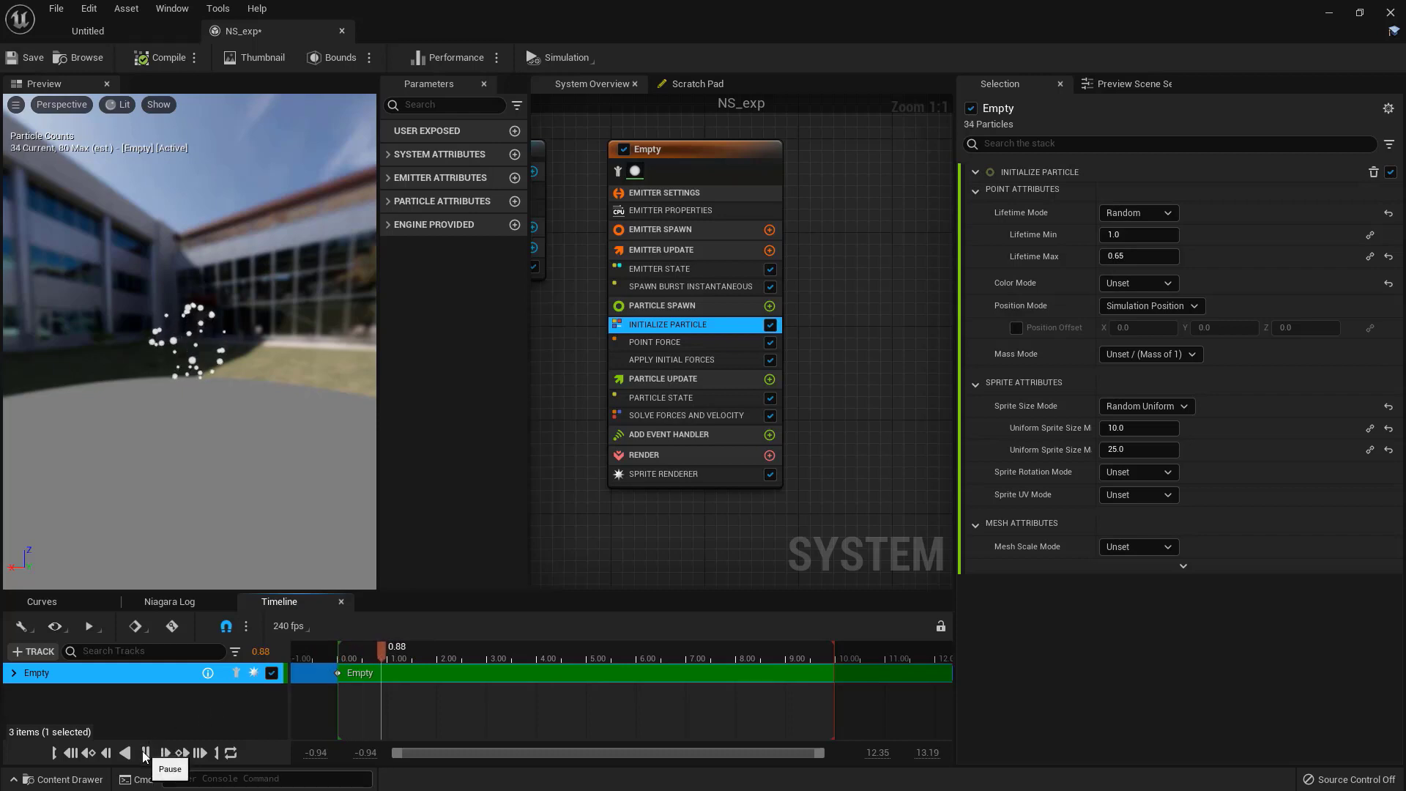
{"action": "left_click", "coordinate": [147, 753]}
{"action": "mouse_move", "coordinate": [359, 652]}
{"action": "left_mouse_down"}
{"action": "mouse_move", "coordinate": [400, 649]}
{"action": "mouse_move", "coordinate": [344, 652]}
{"action": "mouse_move", "coordinate": [380, 649]}
{"action": "left_mouse_up"}
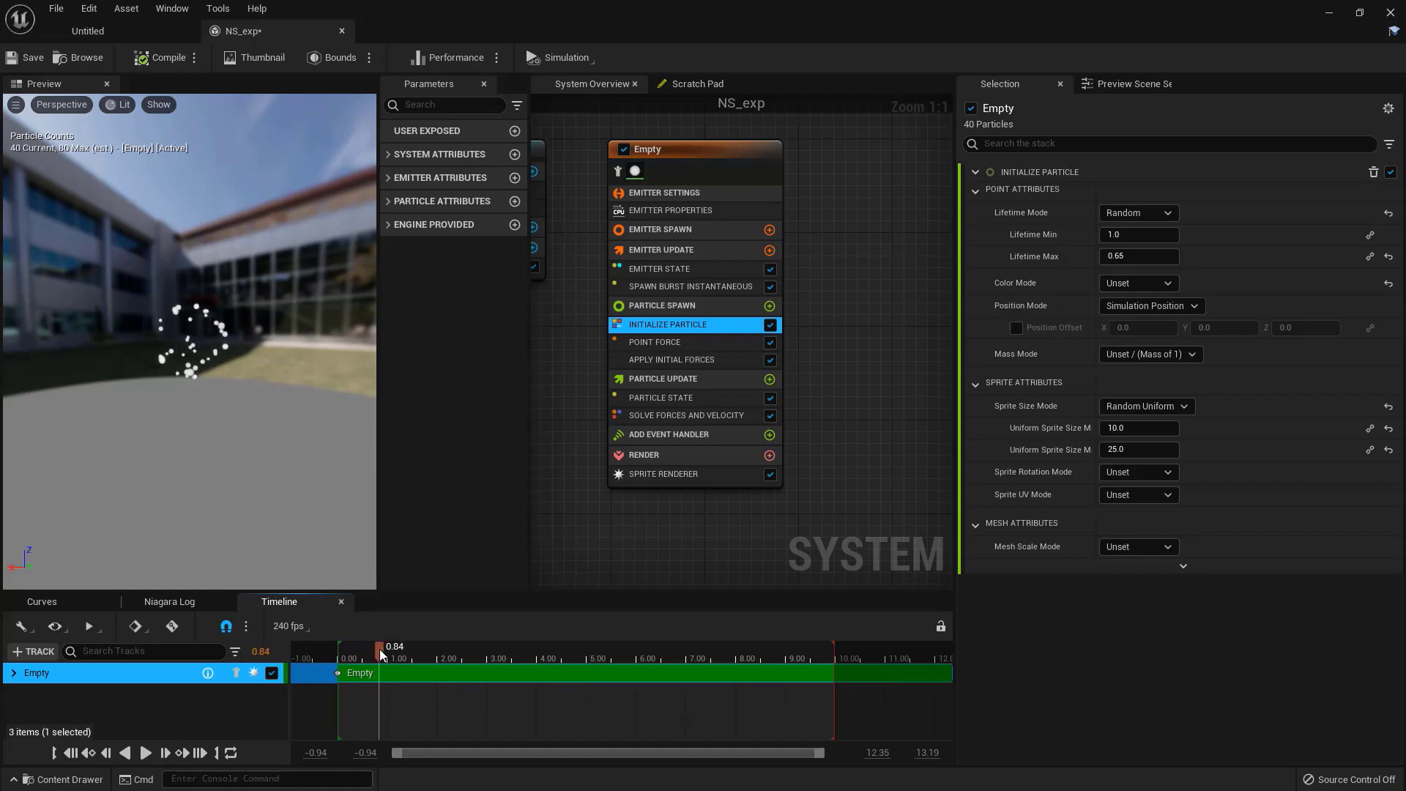
Step: Set the minimum lifetime to 0.3 and replay the burst to check its duration
{"action": "left_click", "coordinate": [1133, 235]}
{"action": "key", "text": "Return"}
{"action": "left_click", "coordinate": [145, 753]}
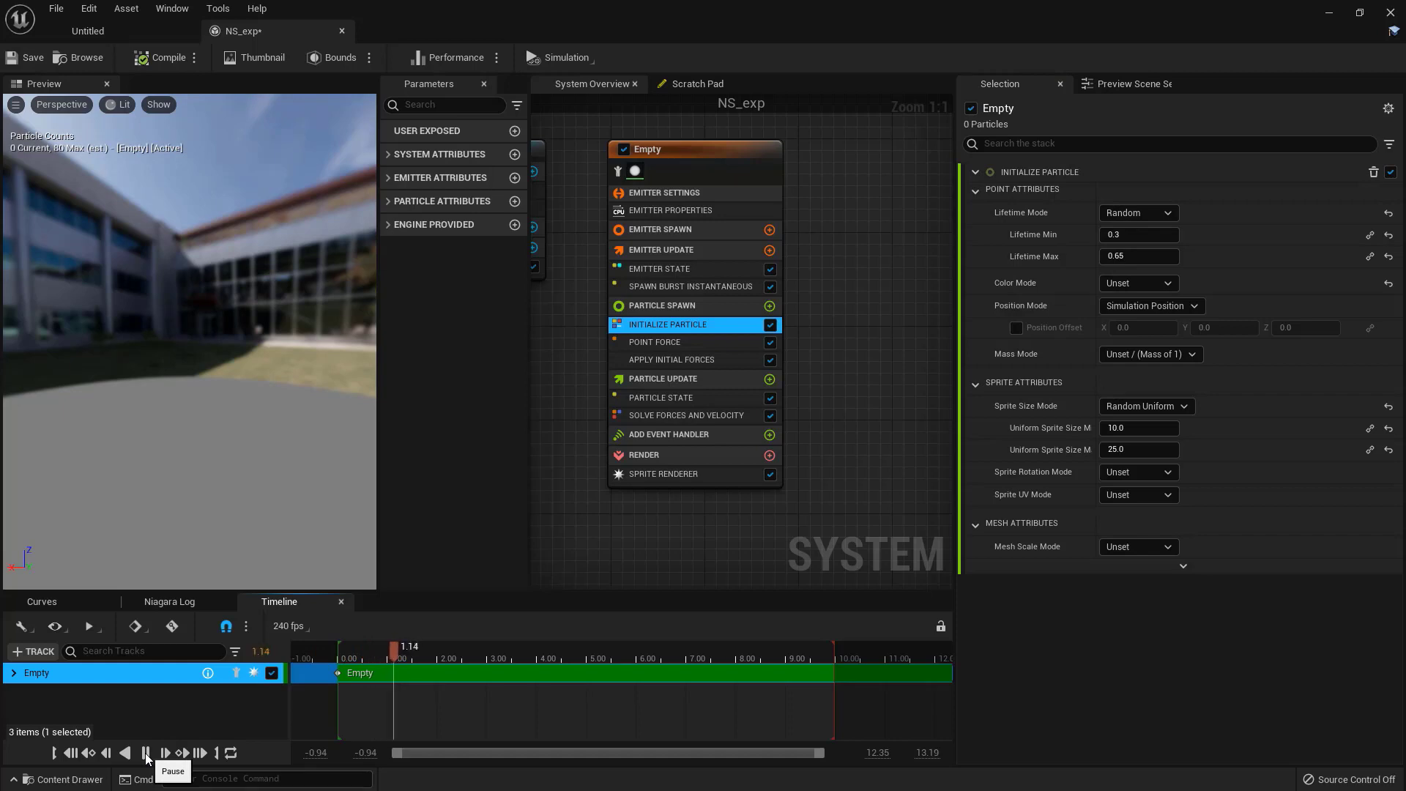
{"action": "left_click", "coordinate": [145, 753]}
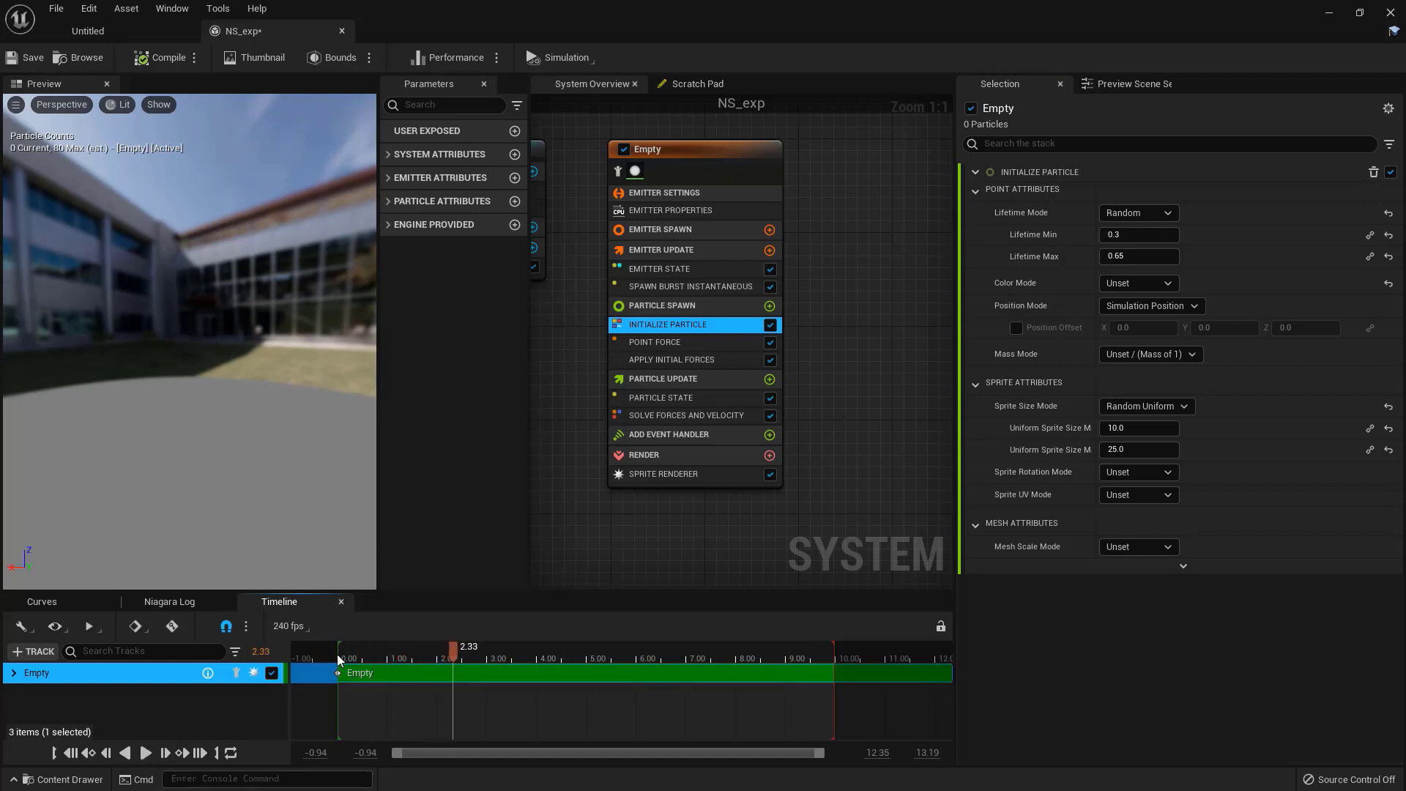
{"action": "left_click", "coordinate": [325, 650]}
{"action": "left_click", "coordinate": [145, 753]}
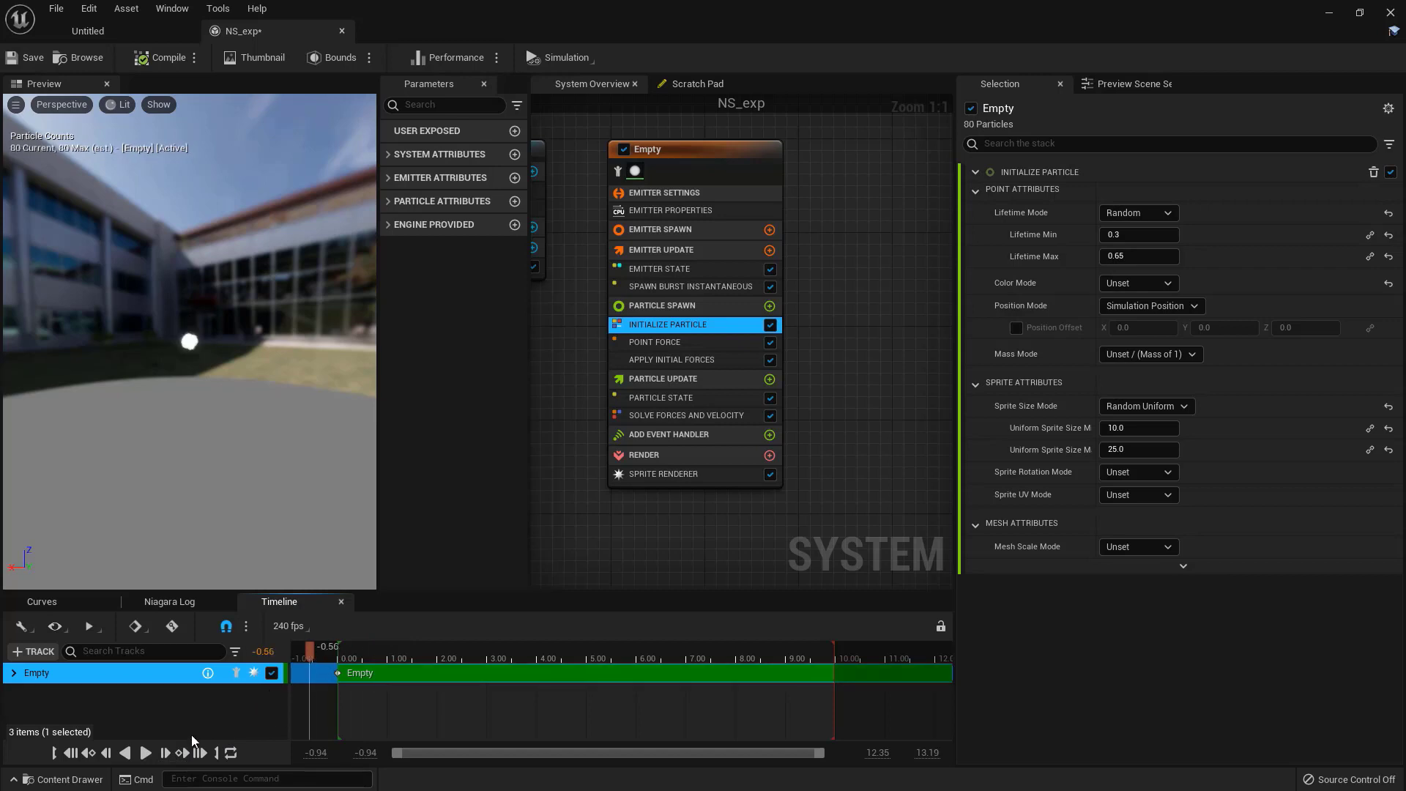
{"action": "left_click", "coordinate": [145, 753]}
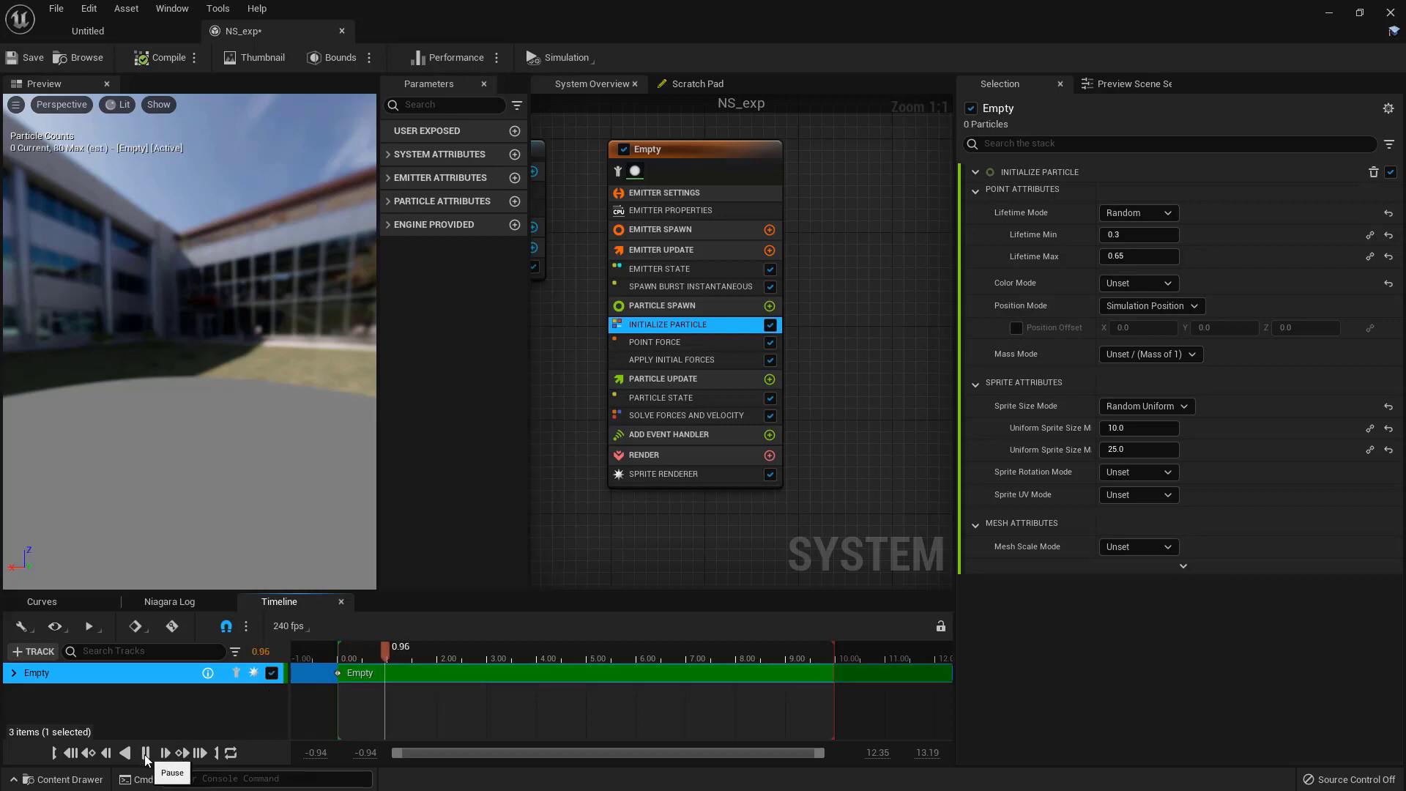
{"action": "left_click", "coordinate": [146, 755]}
{"action": "left_click_drag", "start_coordinate": [393, 654], "coordinate": [358, 654]}
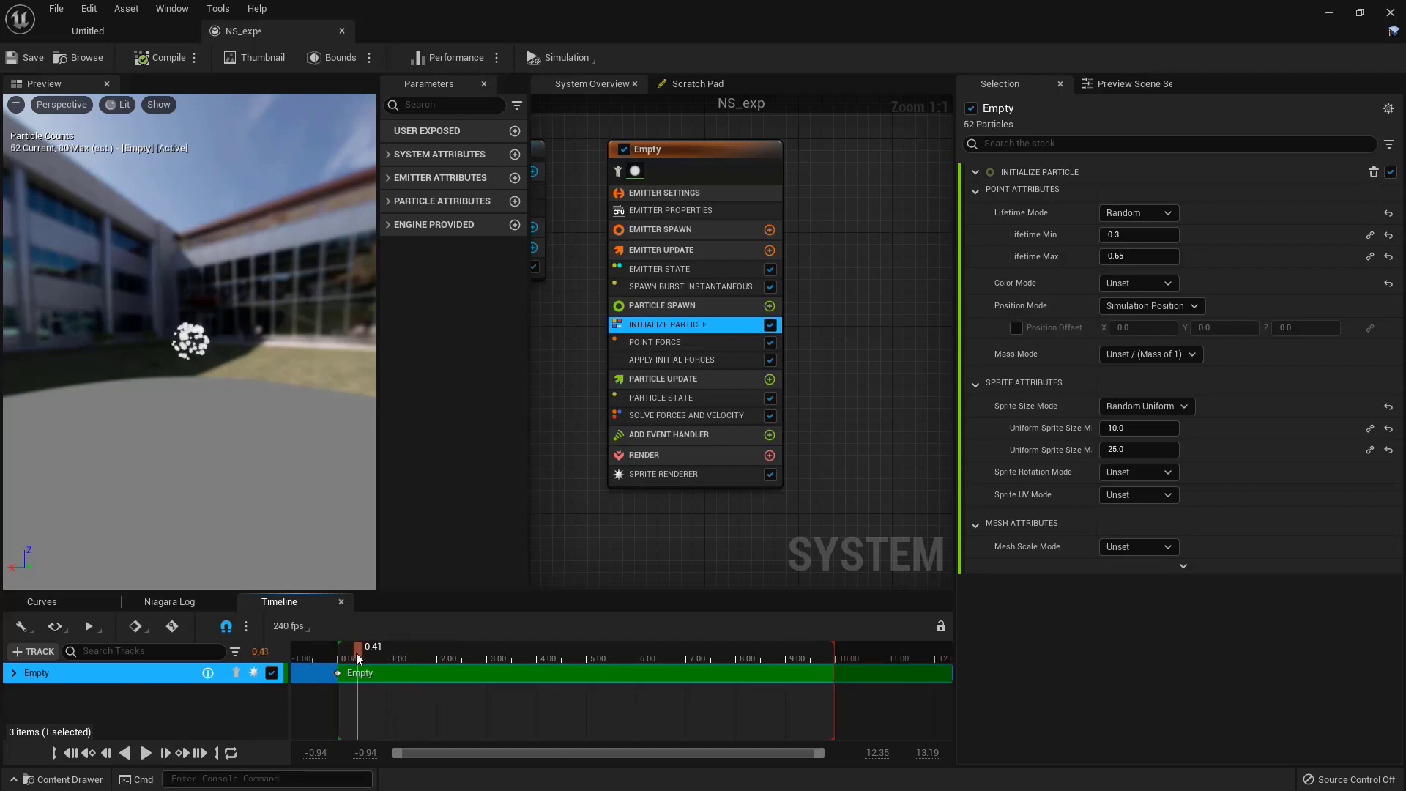
{"action": "right_click_drag", "start_coordinate": [663, 410], "coordinate": [705, 379]}
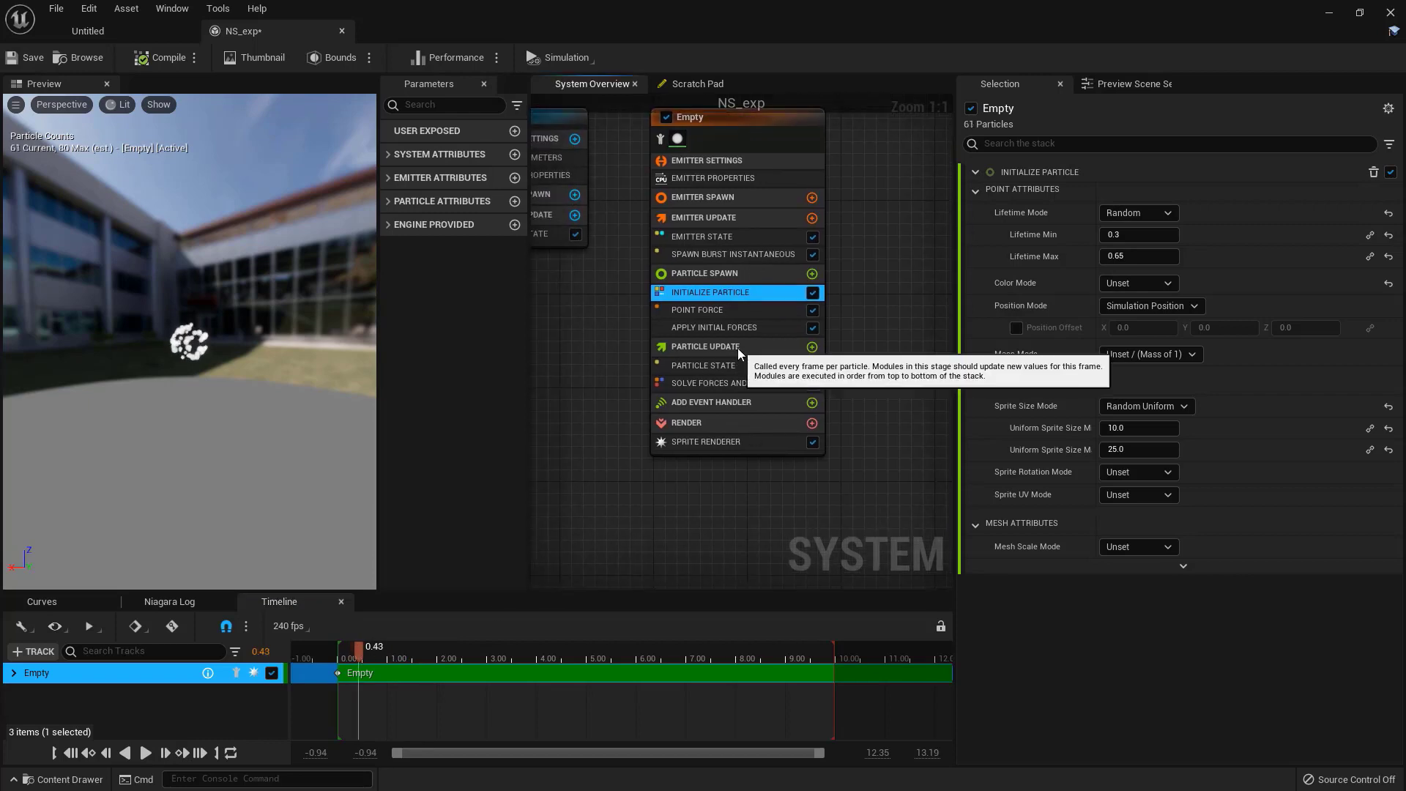
Step: Add a Scale Sprite Size module to Particle Update
{"action": "left_click", "coordinate": [776, 347]}
{"action": "left_click", "coordinate": [812, 347]}
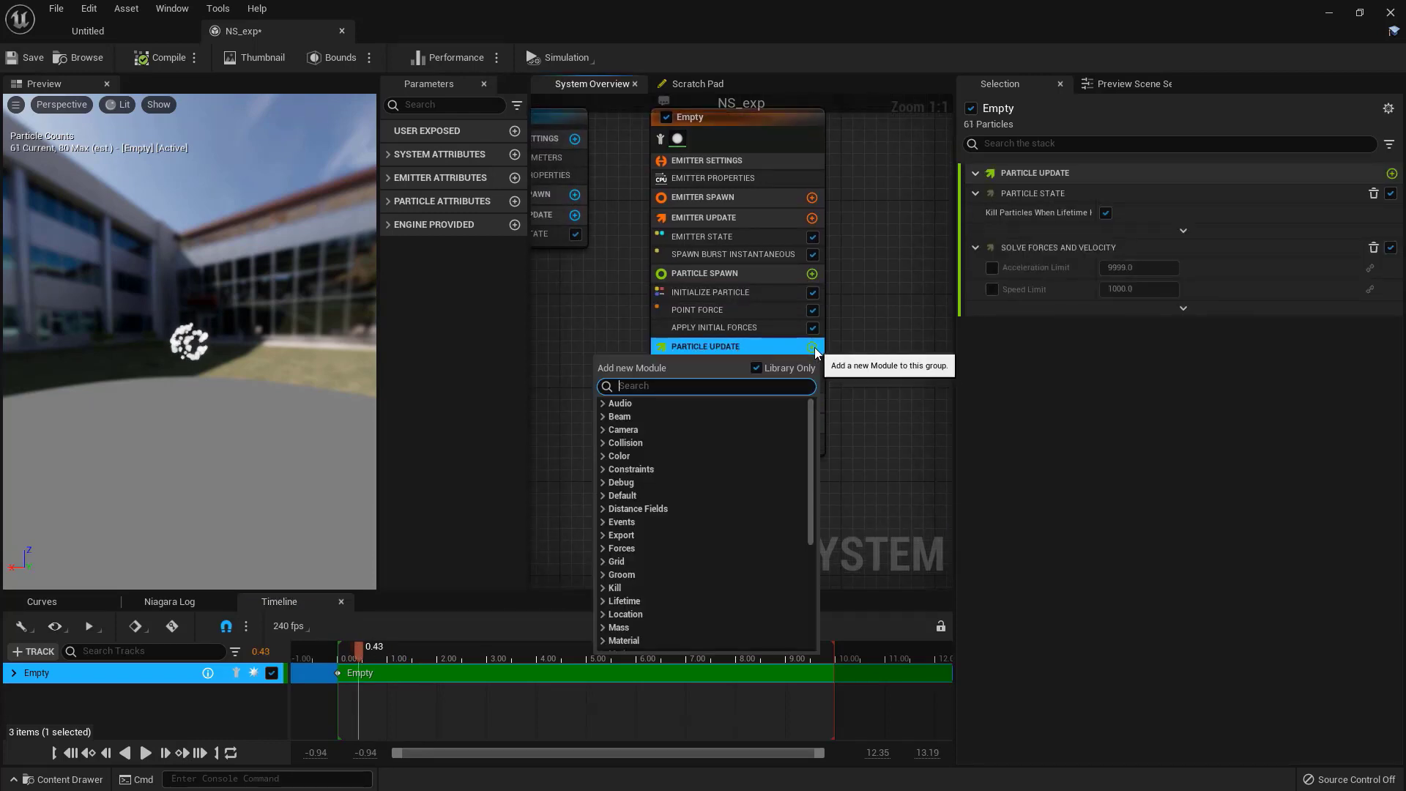
{"action": "type", "text": "sprite"}
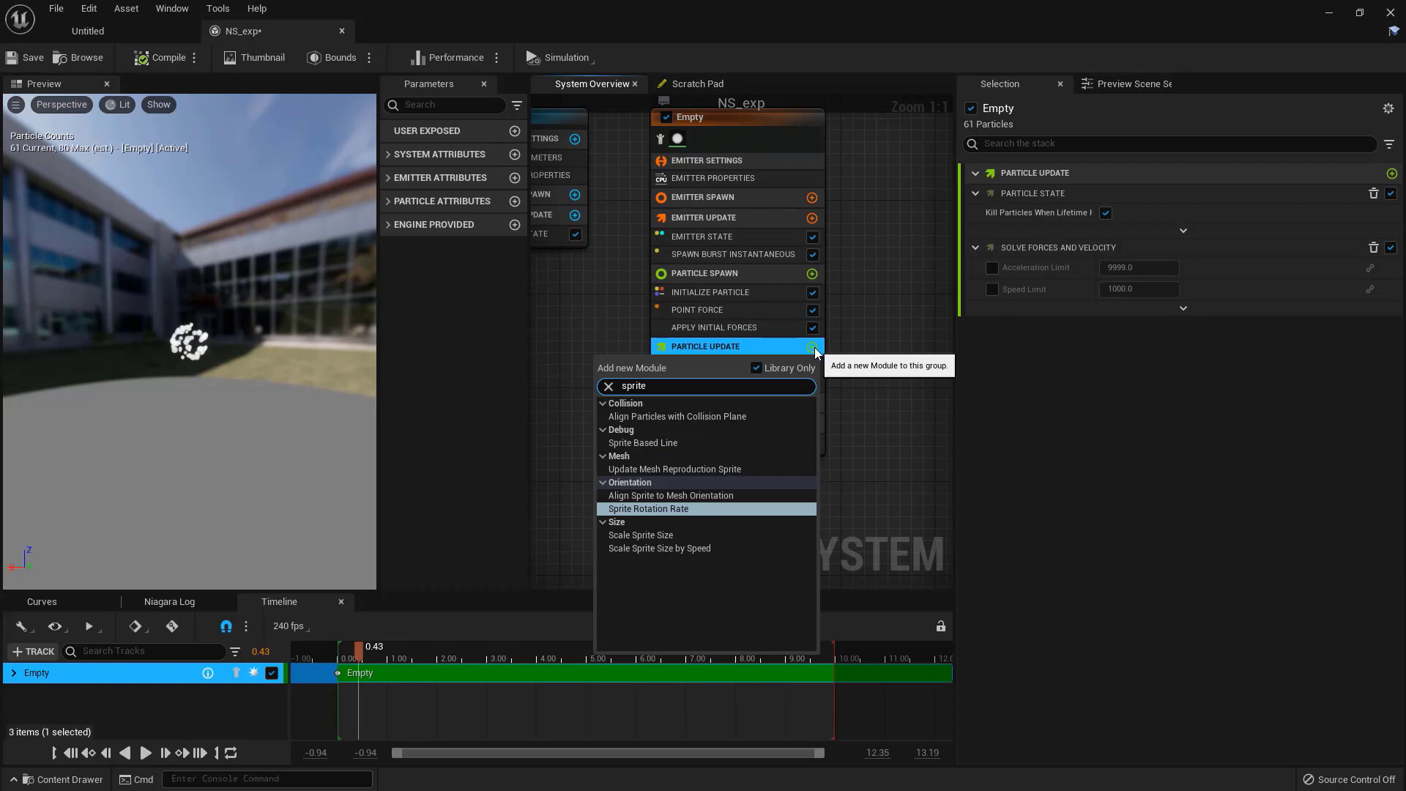
{"action": "left_click", "coordinate": [647, 536]}
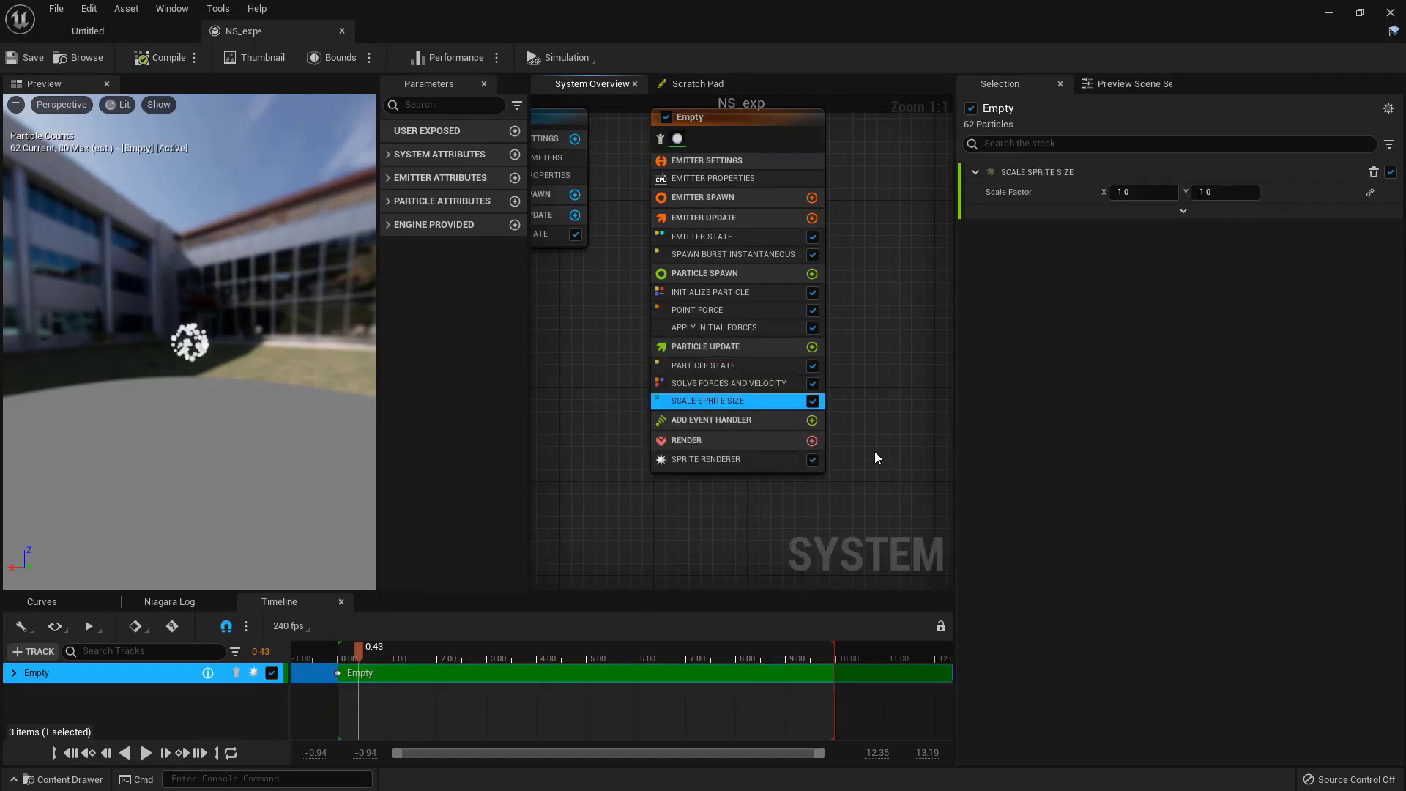
{"action": "right_click_drag", "start_coordinate": [877, 458], "coordinate": [837, 471]}
Step: Drive its Scale Factor with a Float from Curve over normalized age
{"action": "left_click", "coordinate": [1371, 193]}
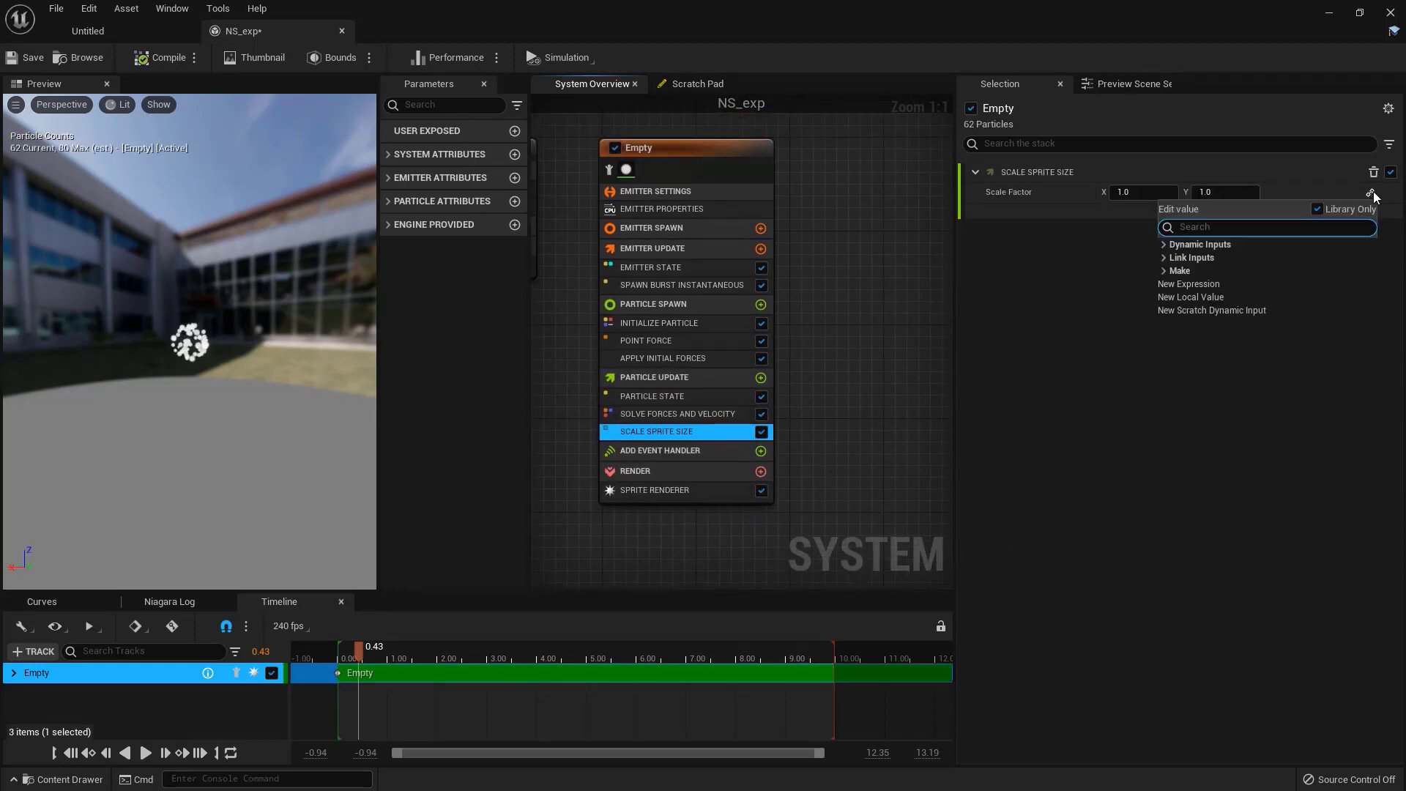
{"action": "type", "text": "float"}
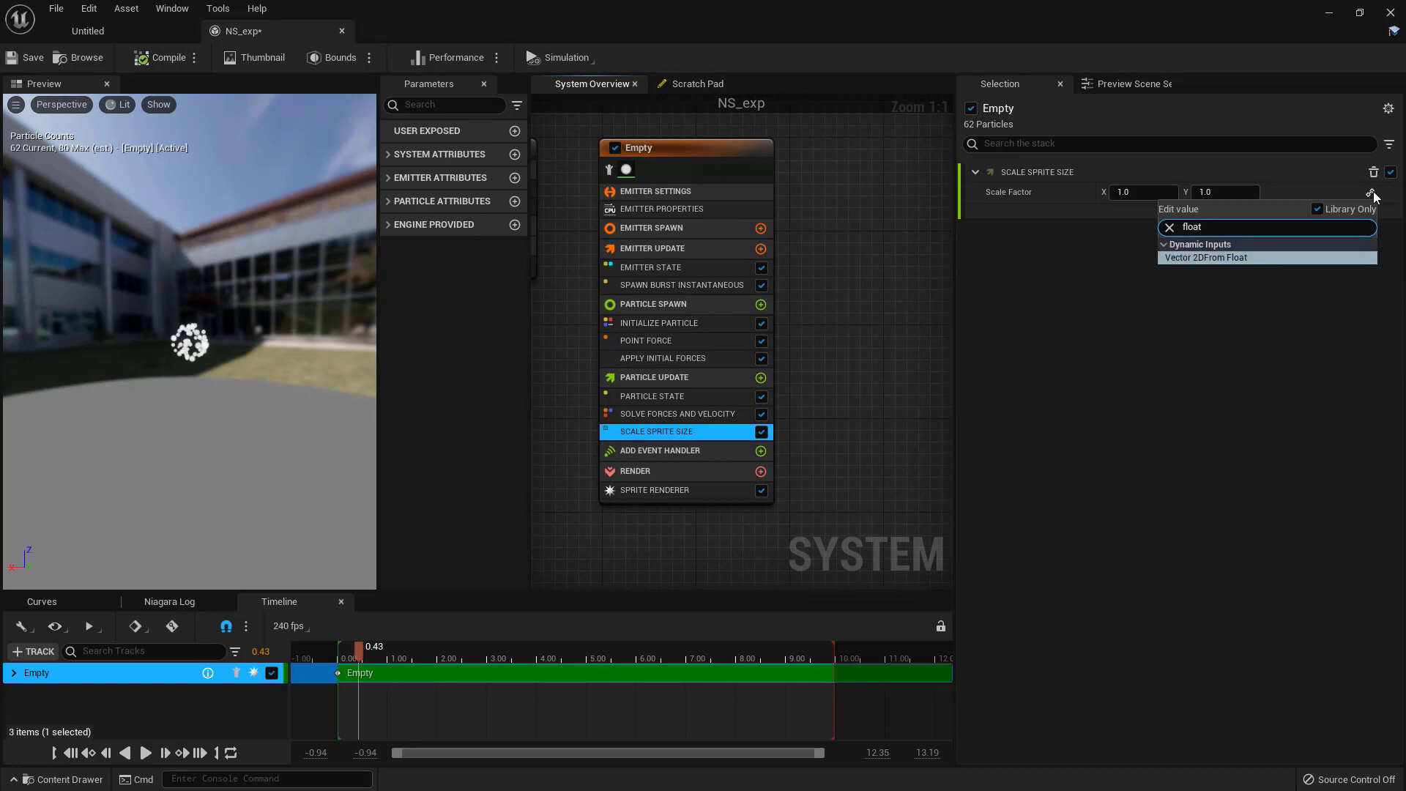
{"action": "key", "text": "Return"}
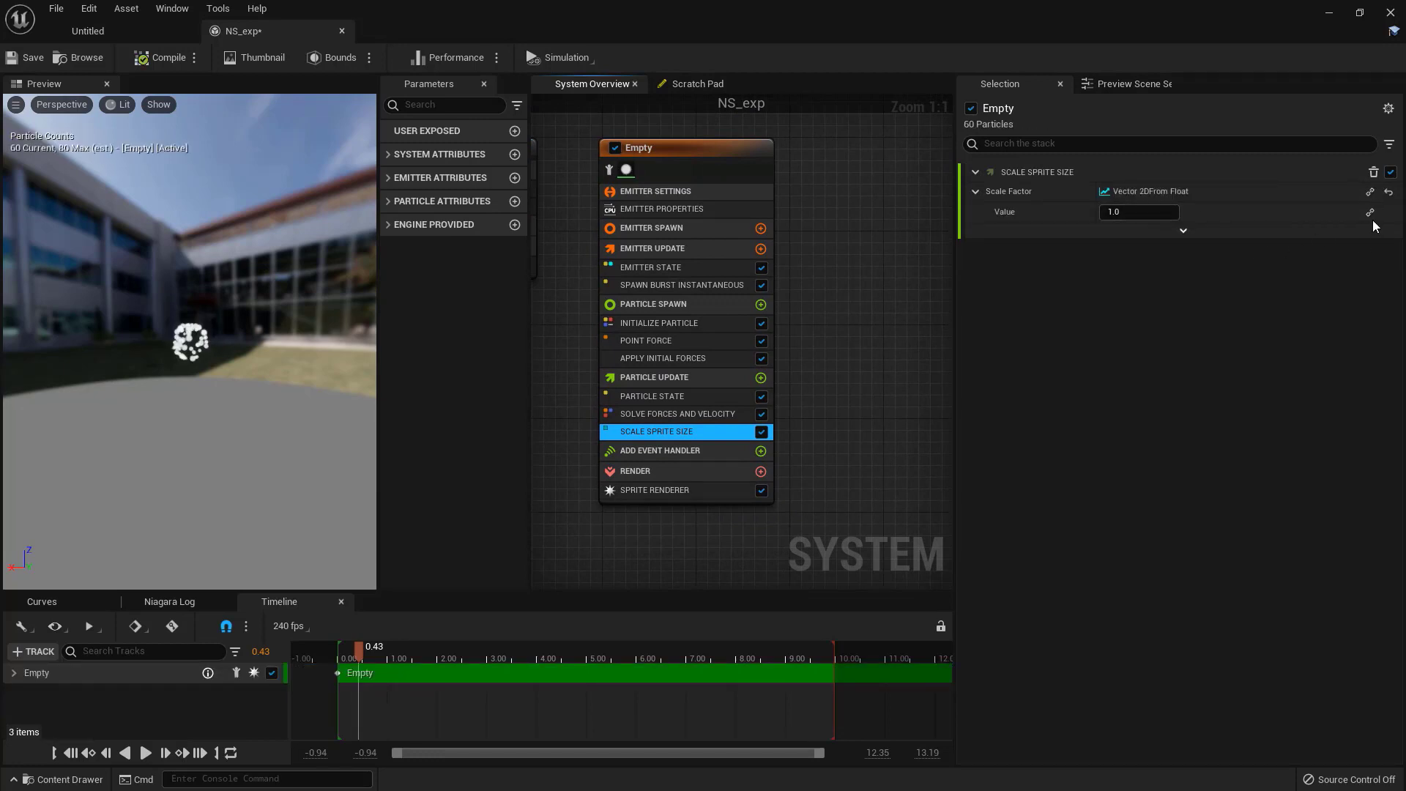
{"action": "left_click", "coordinate": [1370, 214]}
{"action": "type", "text": "curve"}
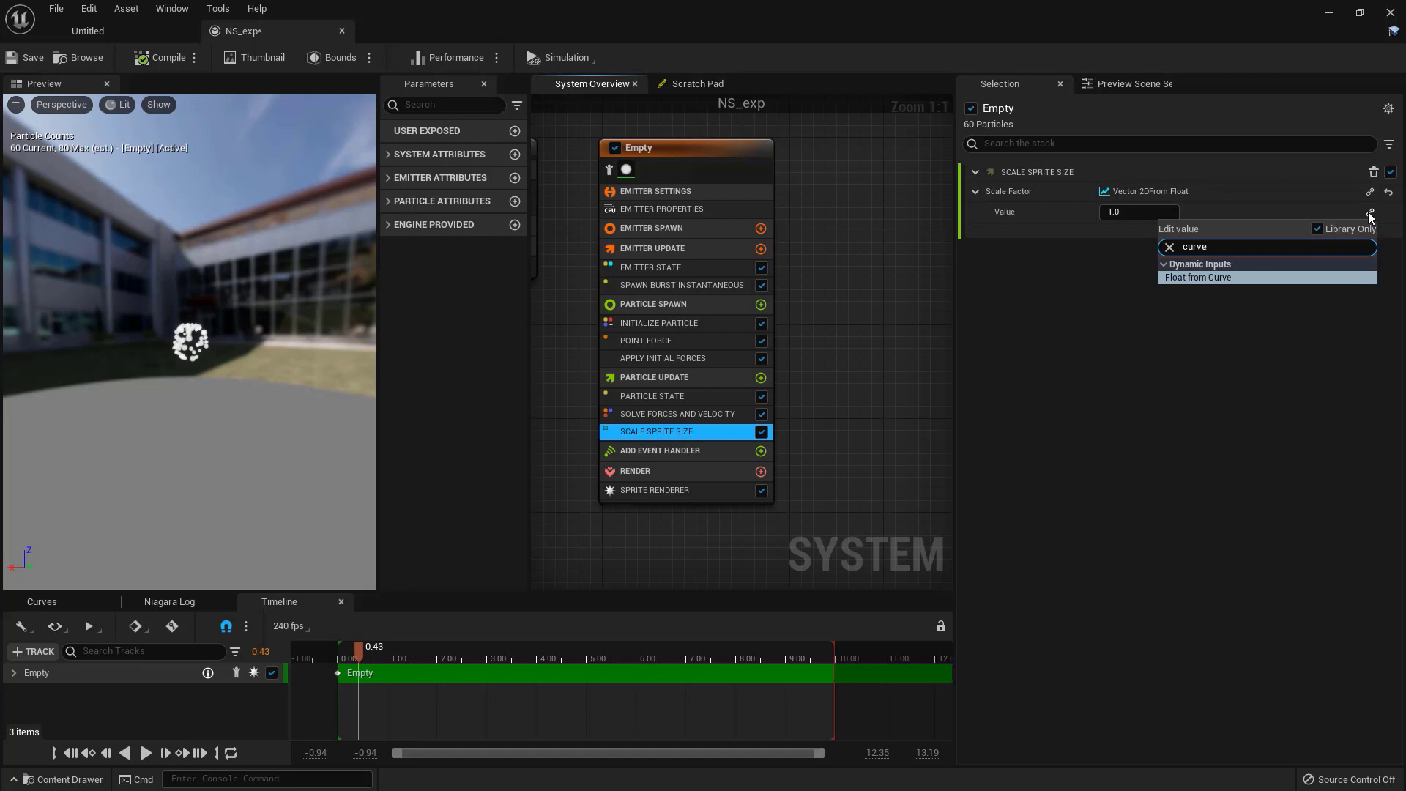
{"action": "key", "text": "Return"}
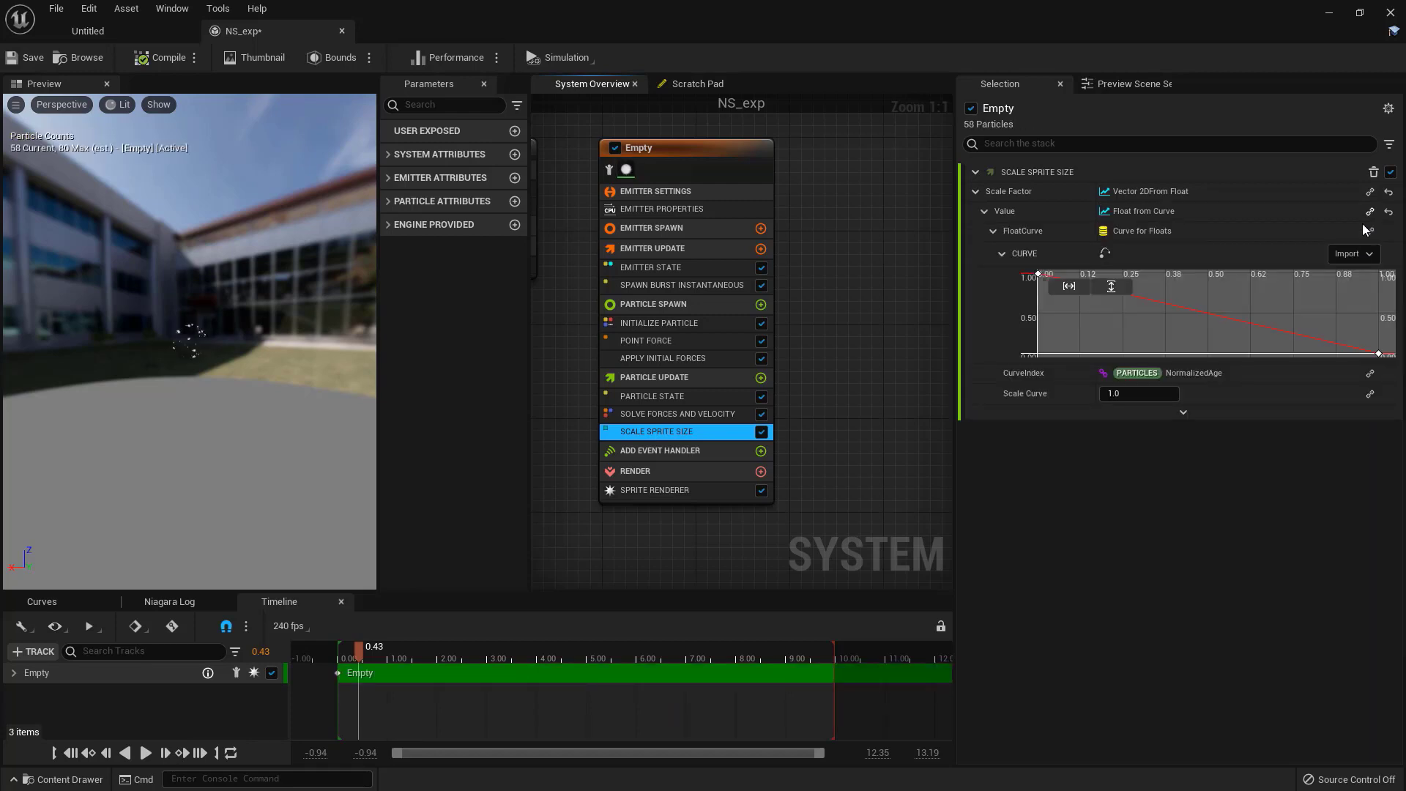
Step: Add a key to the sprite size curve and drag it slightly later and higher
{"action": "mouse_move", "coordinate": [366, 661]}
{"action": "left_mouse_down"}
{"action": "mouse_move", "coordinate": [350, 662]}
{"action": "mouse_move", "coordinate": [361, 664]}
{"action": "left_mouse_up"}
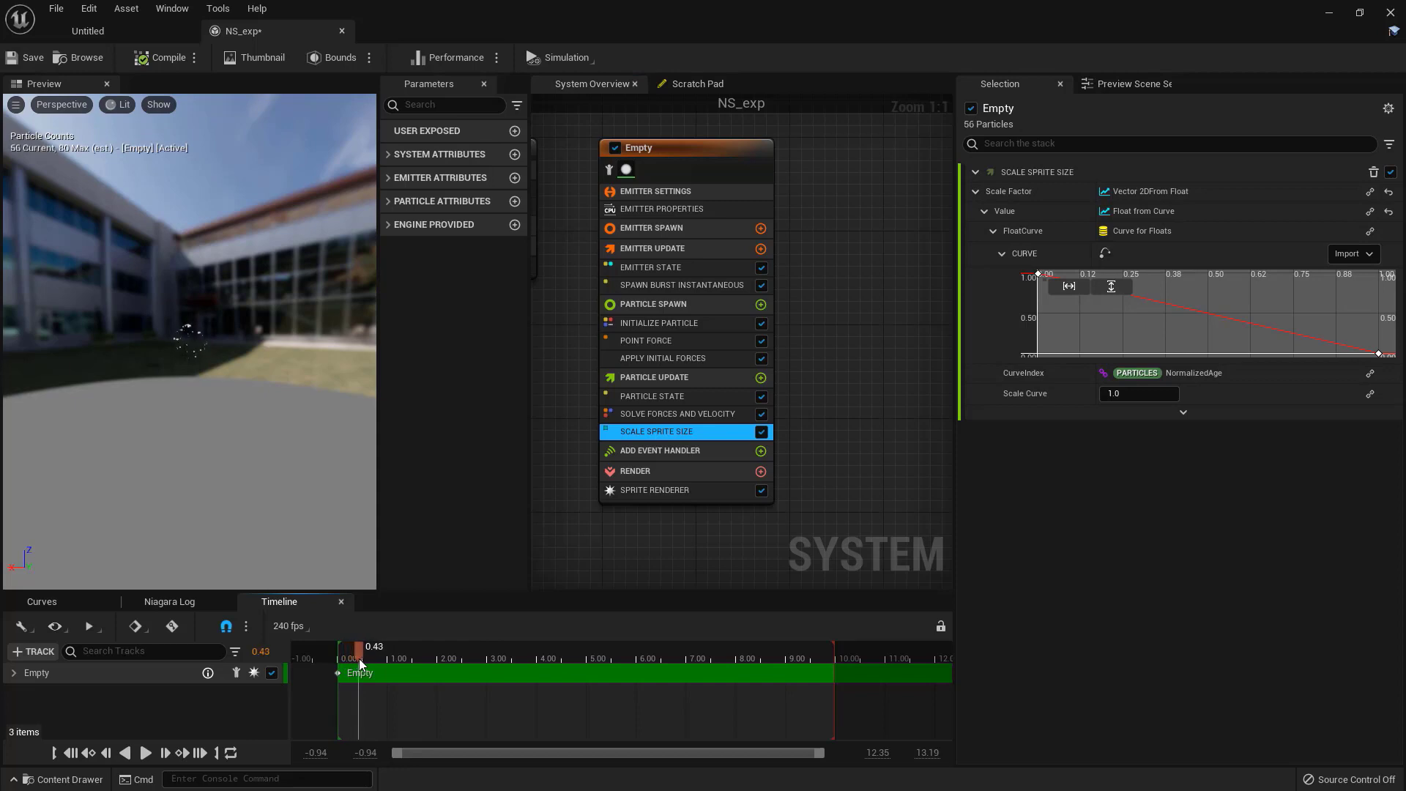
{"action": "middle_click", "coordinate": [1186, 301]}
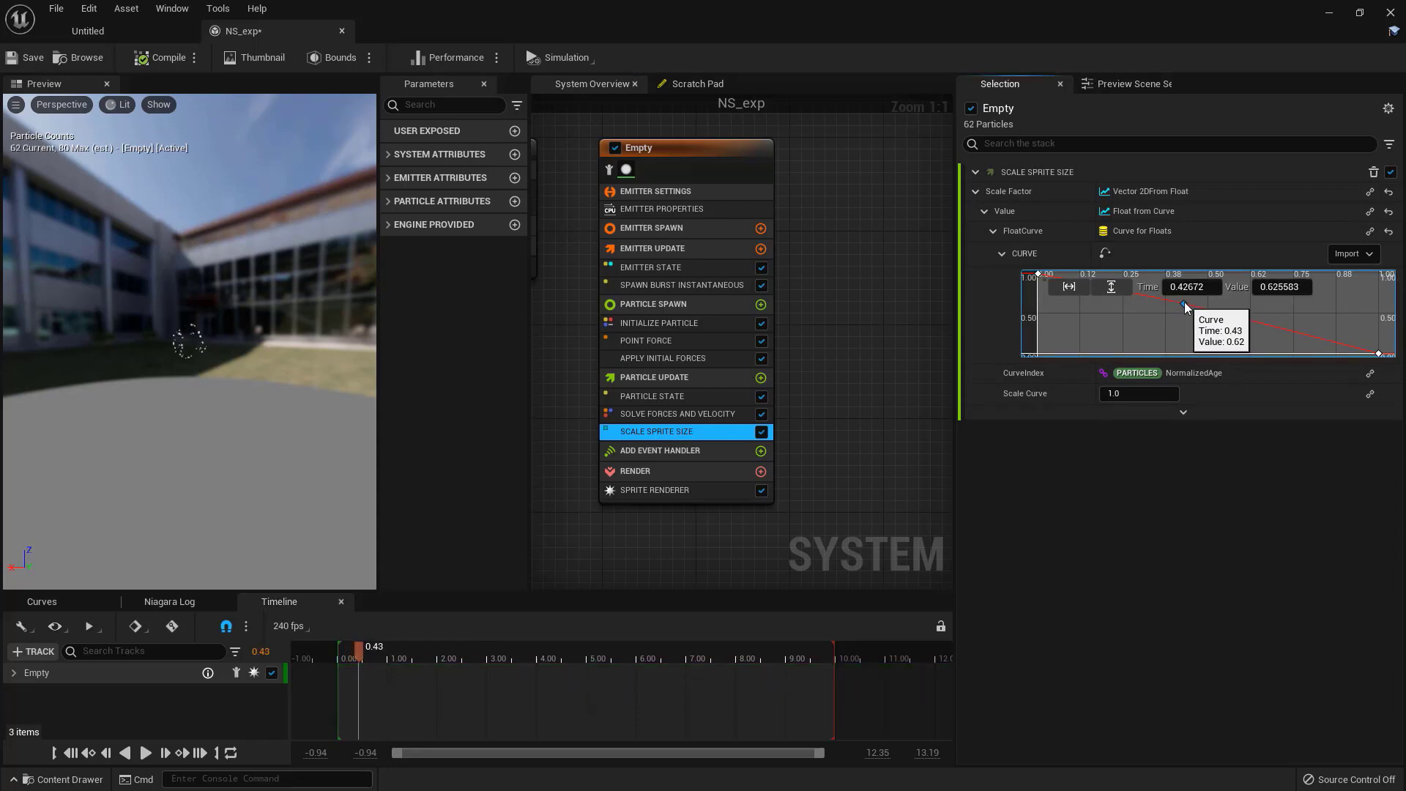
{"action": "mouse_move", "coordinate": [1185, 300]}
{"action": "left_mouse_down"}
{"action": "mouse_move", "coordinate": [1200, 300]}
{"action": "mouse_move", "coordinate": [1172, 337]}
{"action": "mouse_move", "coordinate": [1201, 311]}
{"action": "mouse_move", "coordinate": [1215, 329]}
{"action": "mouse_move", "coordinate": [1198, 306]}
{"action": "left_mouse_up"}
{"action": "scroll", "coordinate": [1208, 324], "scroll_direction": "down", "scroll_amount": 2}
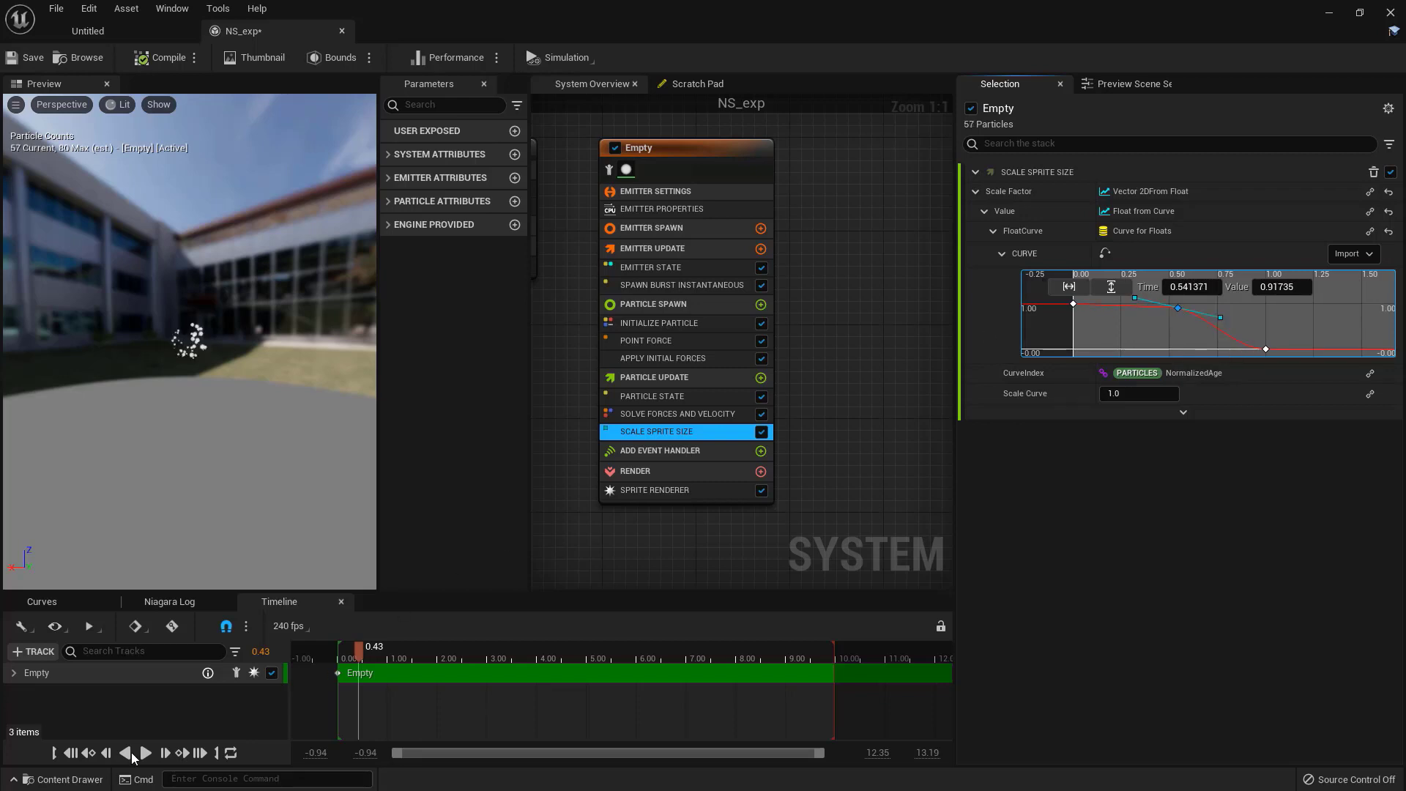
Step: Replay the preview and shorten the playback range to about 0.95 seconds
{"action": "left_click", "coordinate": [71, 755]}
{"action": "left_click", "coordinate": [144, 754]}
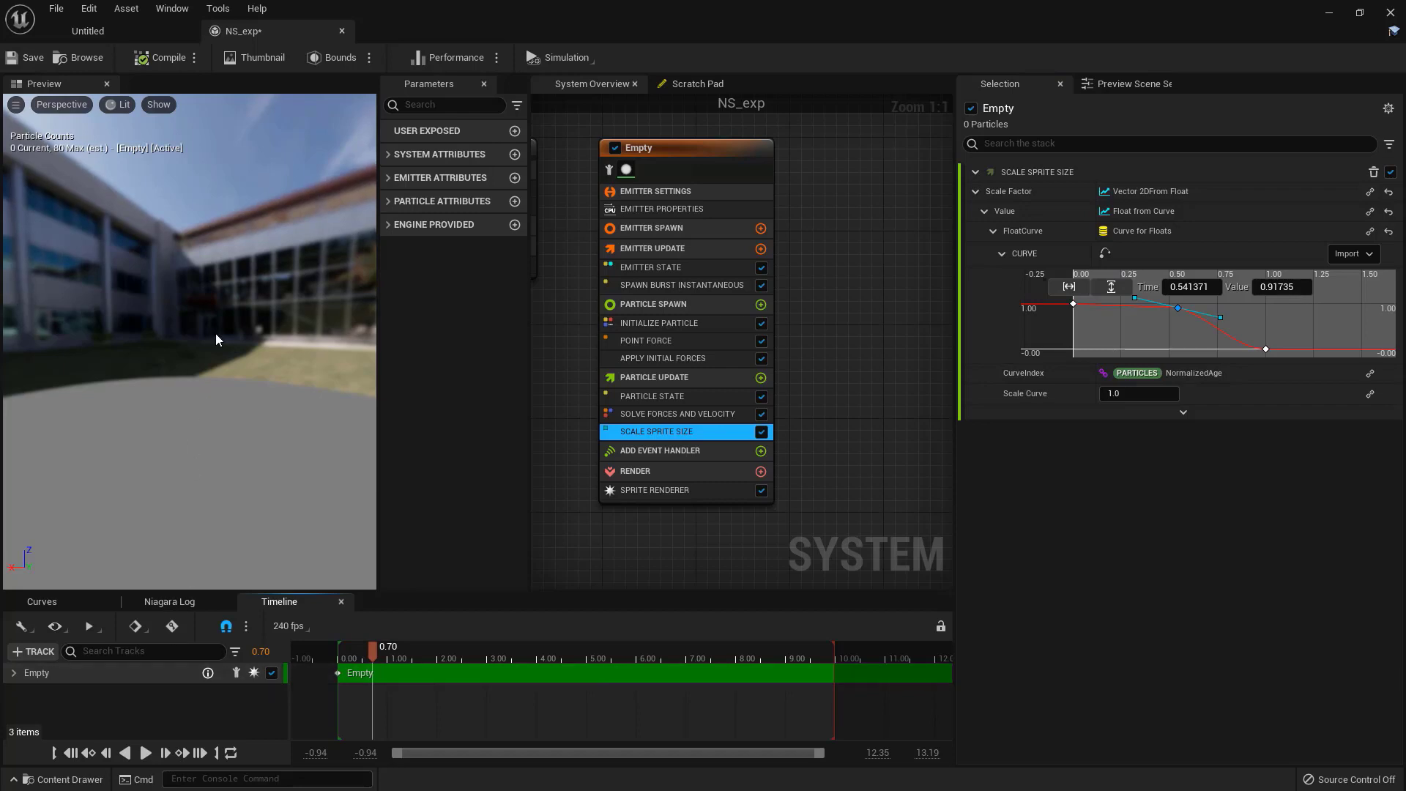
{"action": "left_click", "coordinate": [145, 753]}
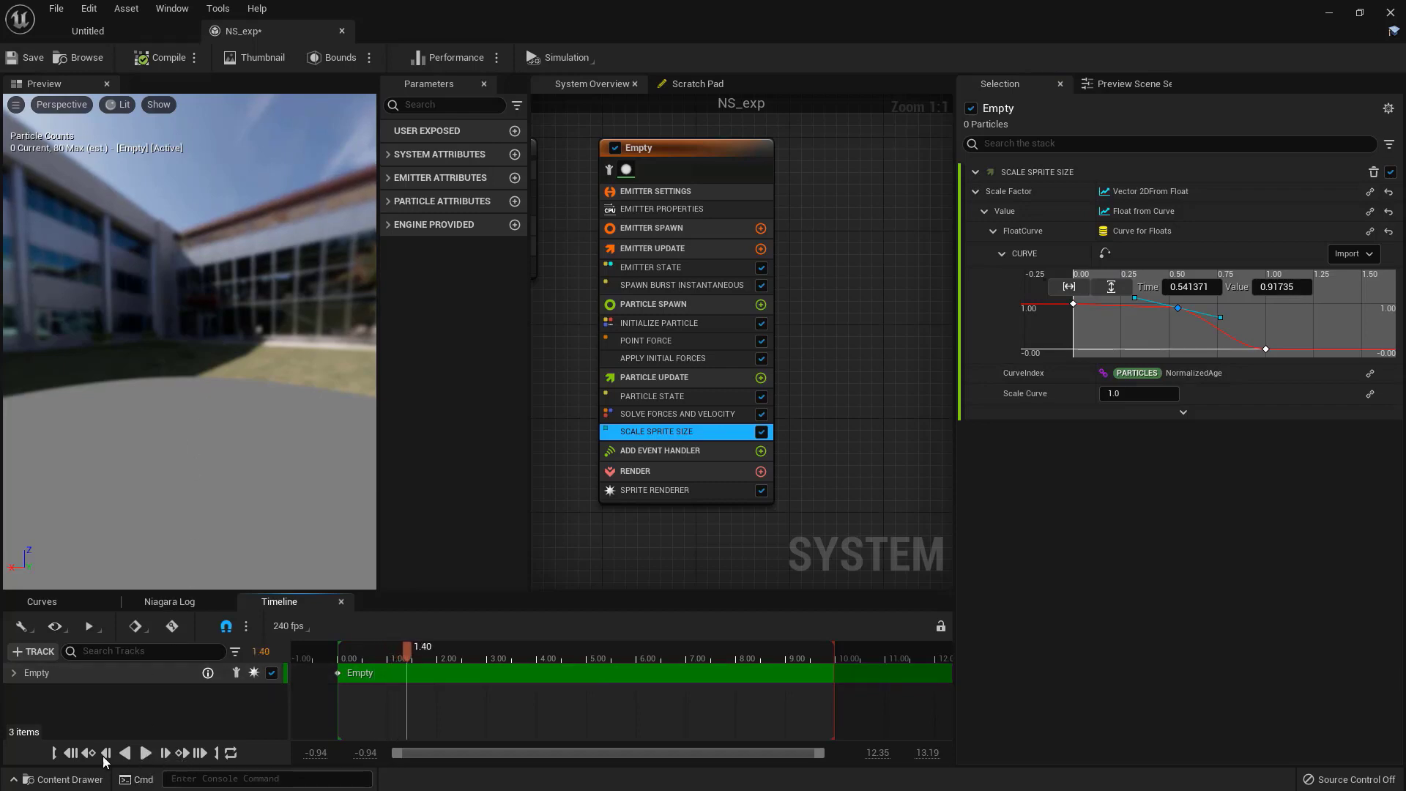
{"action": "left_click", "coordinate": [77, 754]}
{"action": "left_click", "coordinate": [145, 753]}
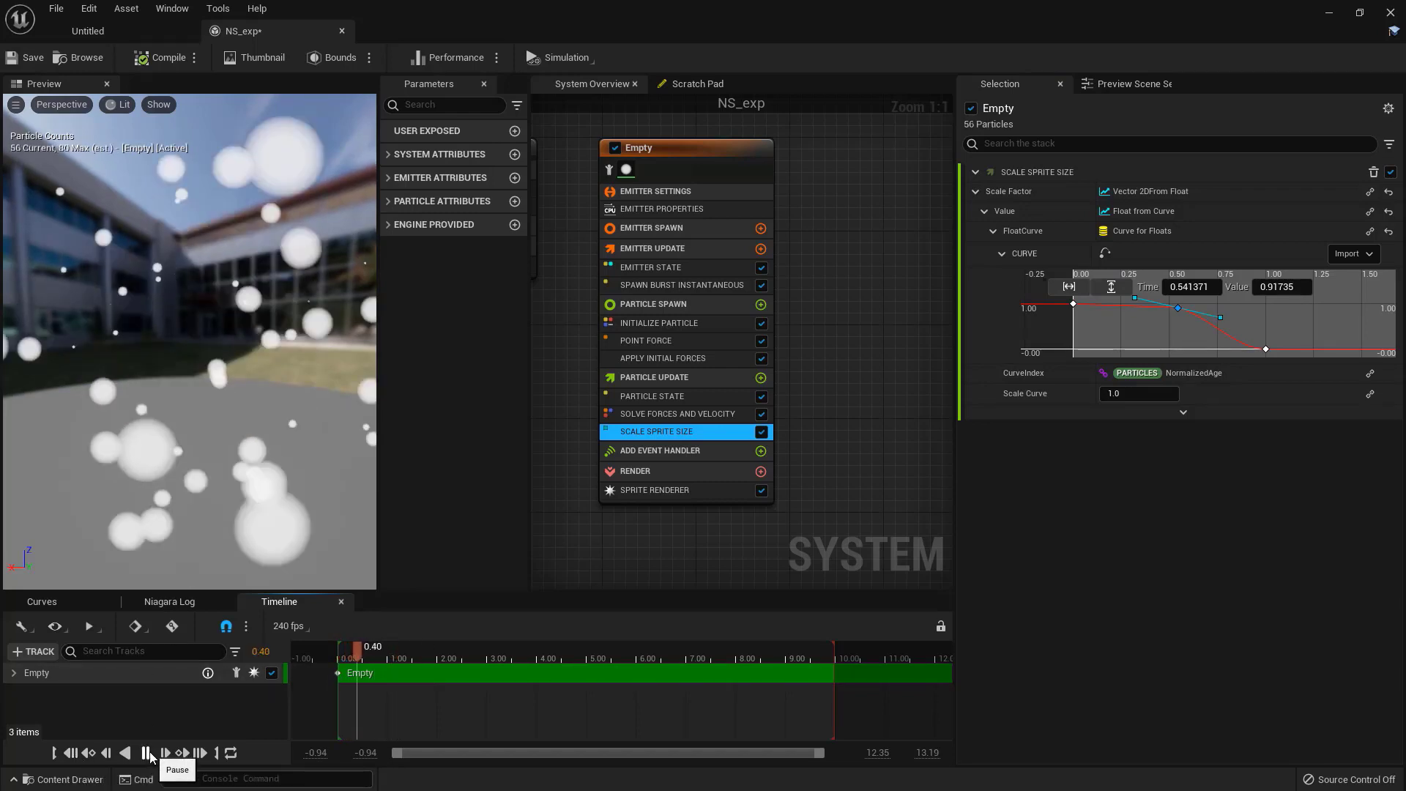
{"action": "left_click", "coordinate": [71, 754]}
{"action": "left_click", "coordinate": [146, 753]}
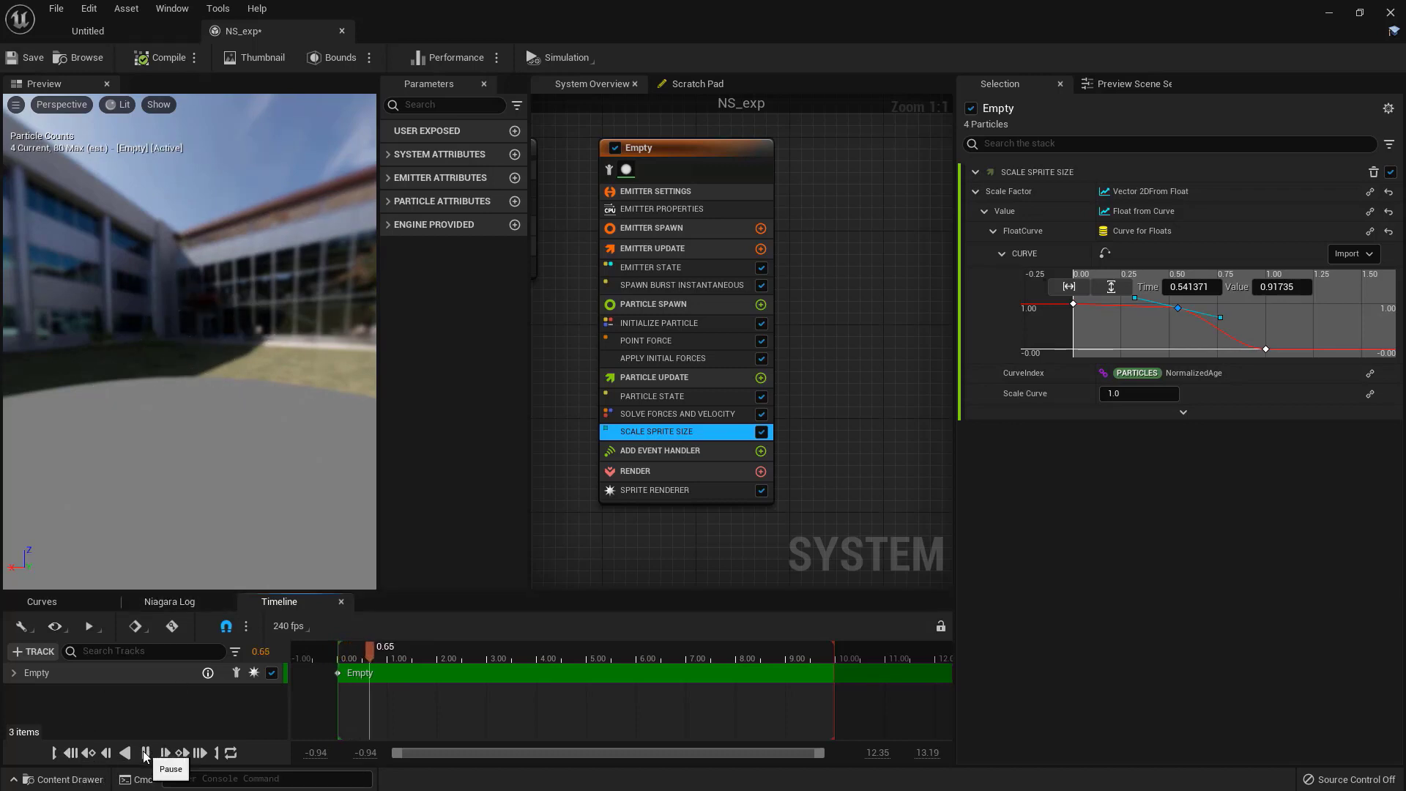
{"action": "left_click", "coordinate": [146, 753]}
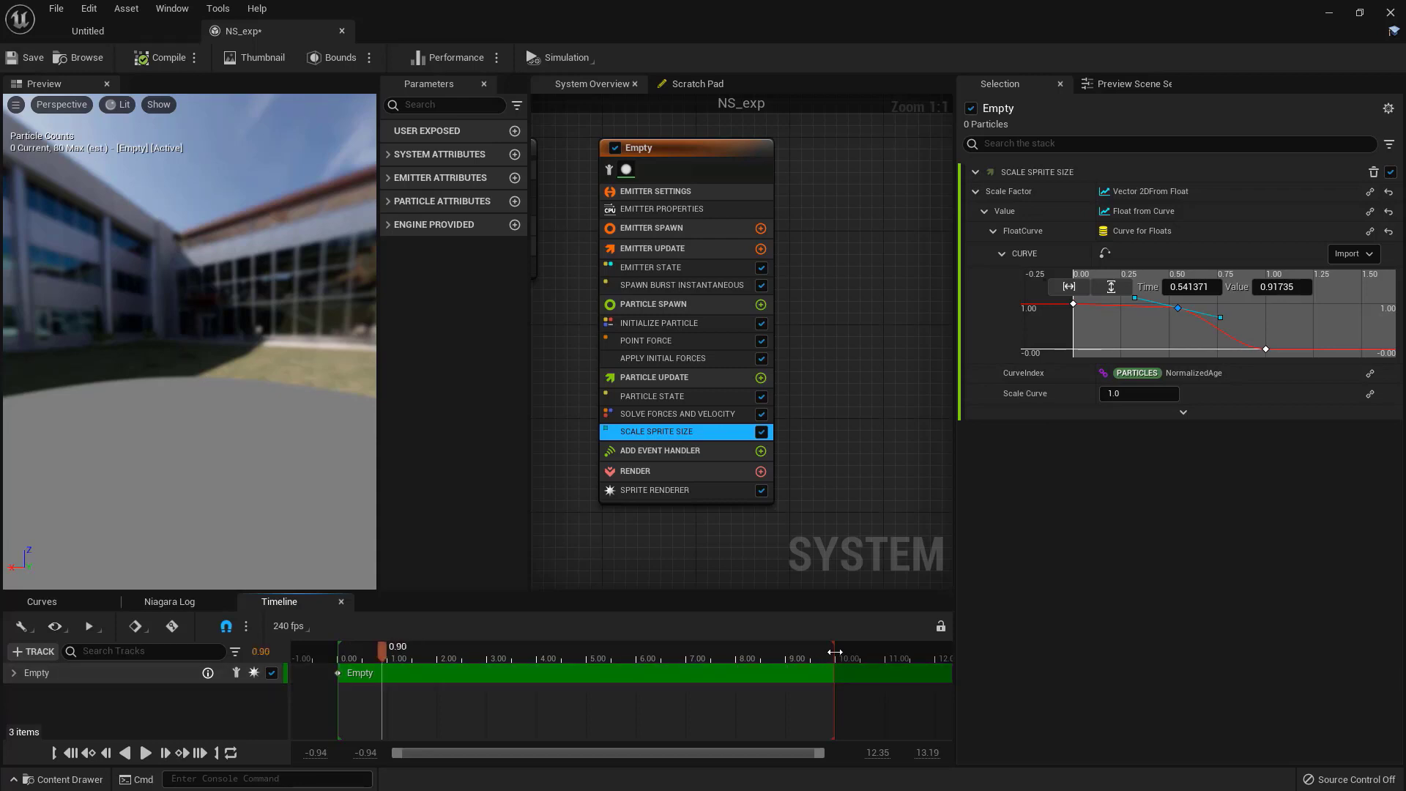
{"action": "left_click_drag", "start_coordinate": [835, 652], "coordinate": [387, 672]}
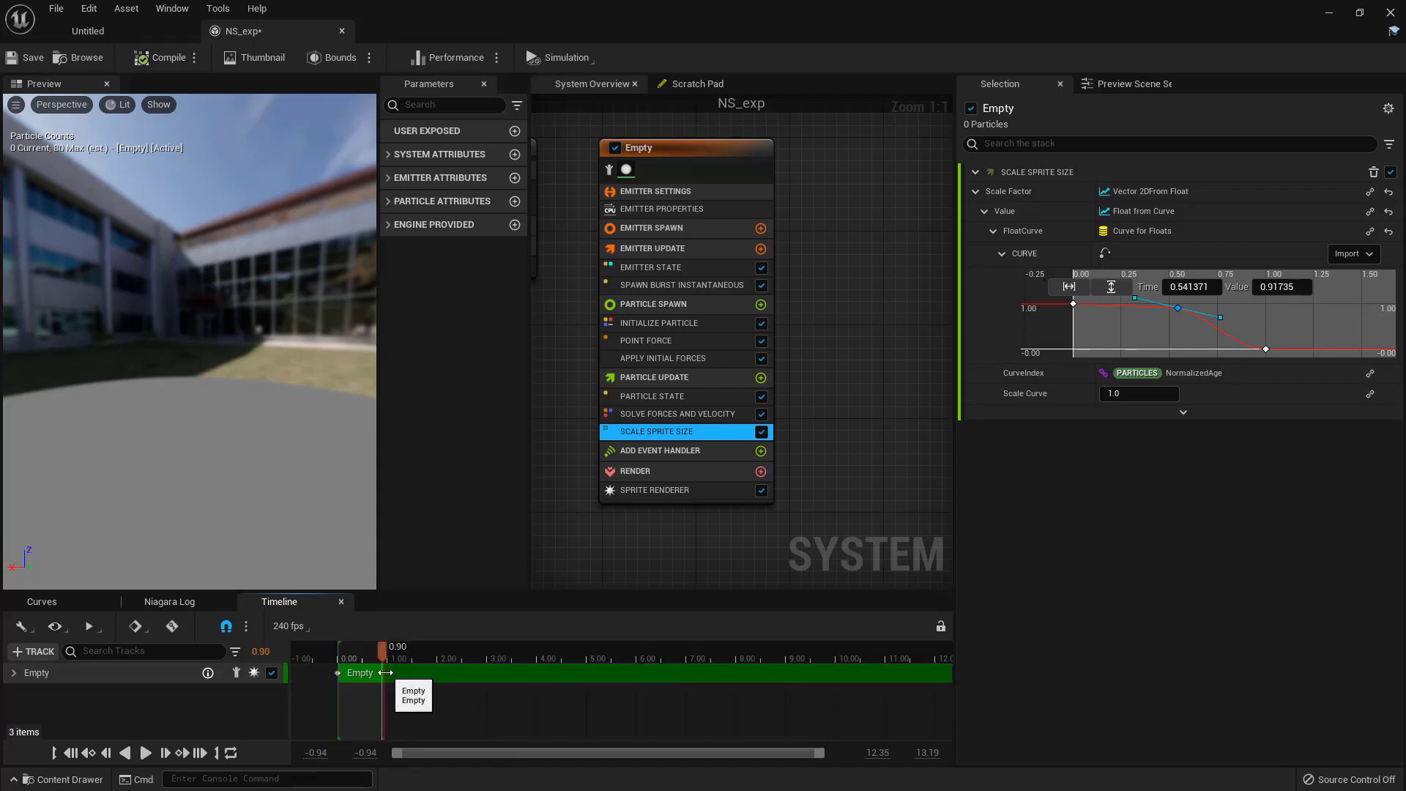
{"action": "left_click", "coordinate": [151, 754]}
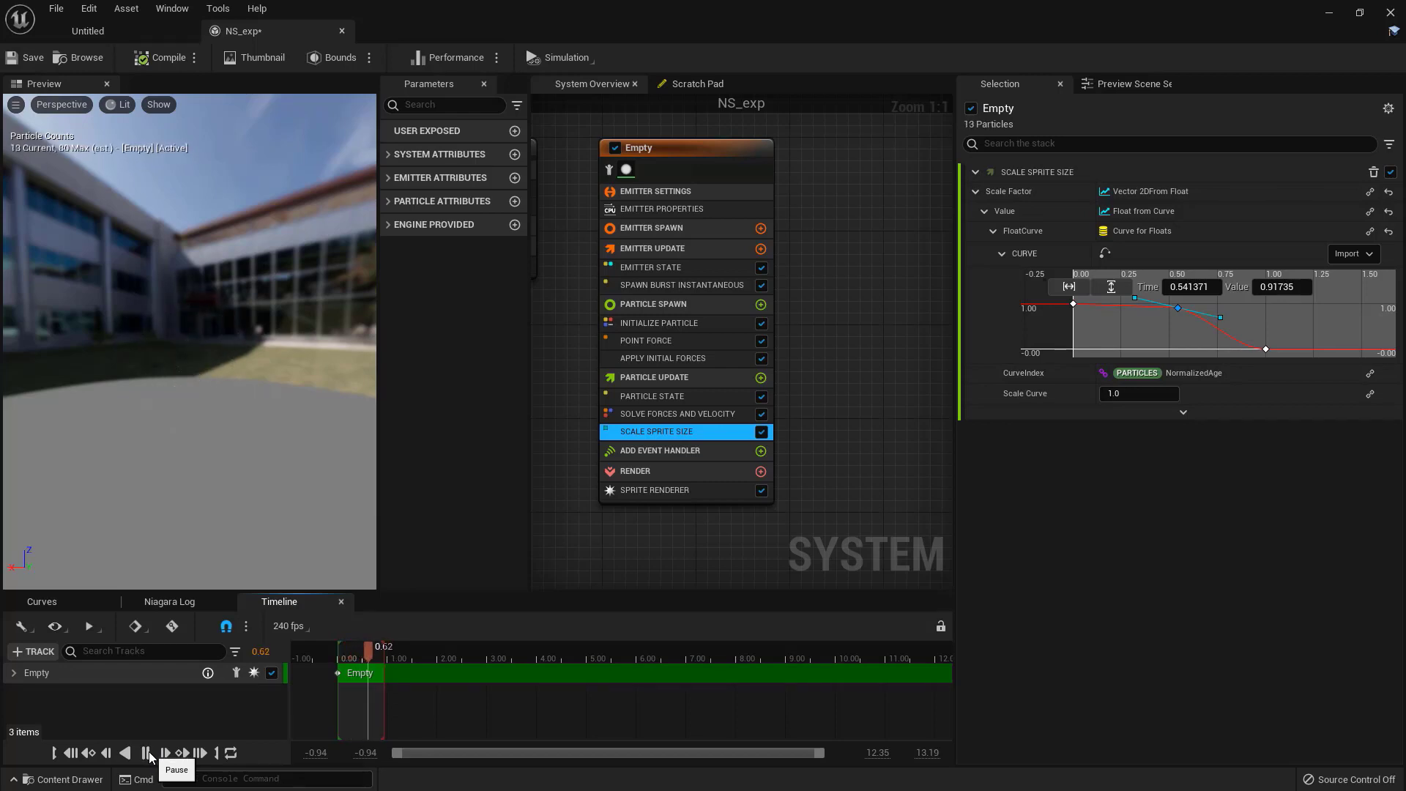
{"action": "left_click", "coordinate": [149, 755]}
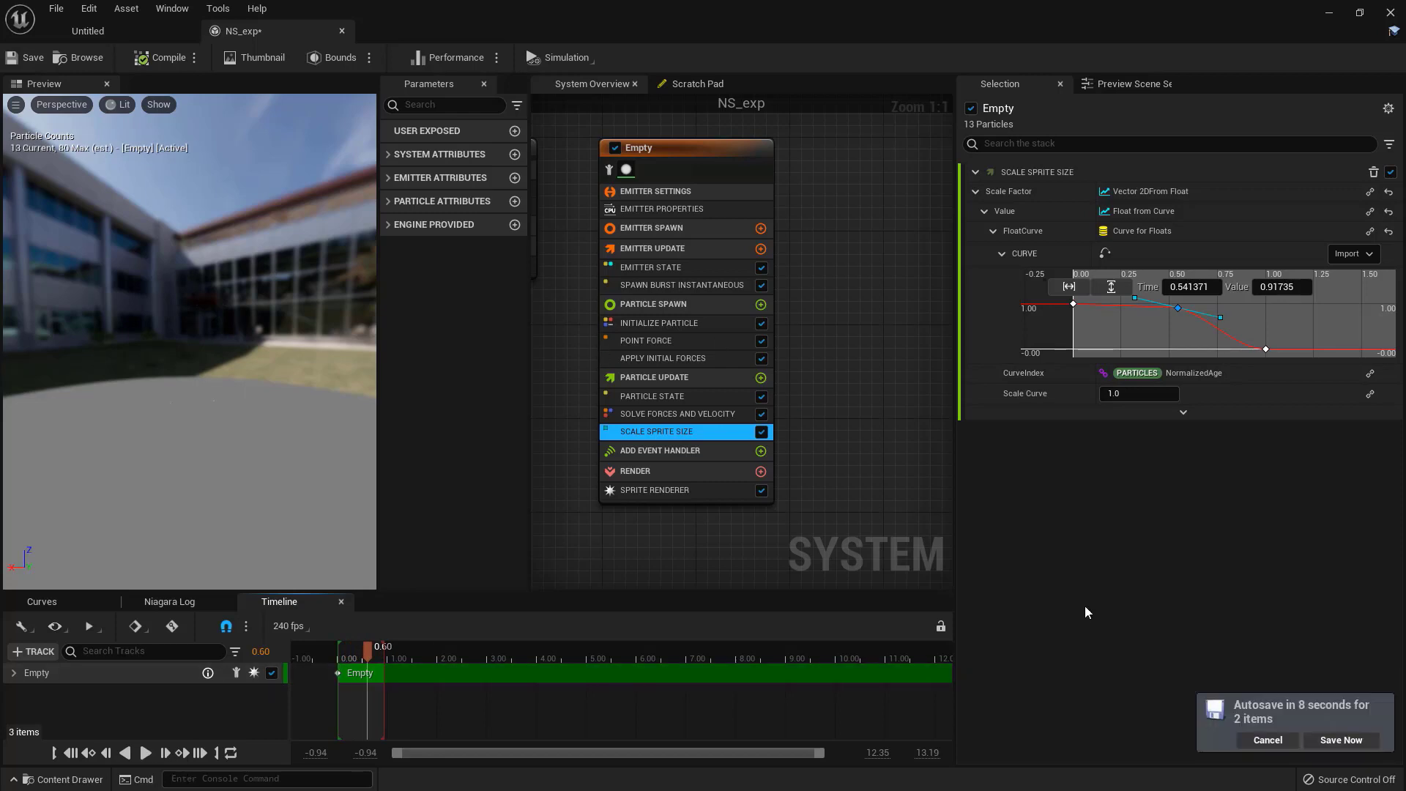
Step: Set Emitter State Life Cycle Mode to Self and Loop Behavior to Once, then replay from the start
{"action": "left_click", "coordinate": [1267, 740]}
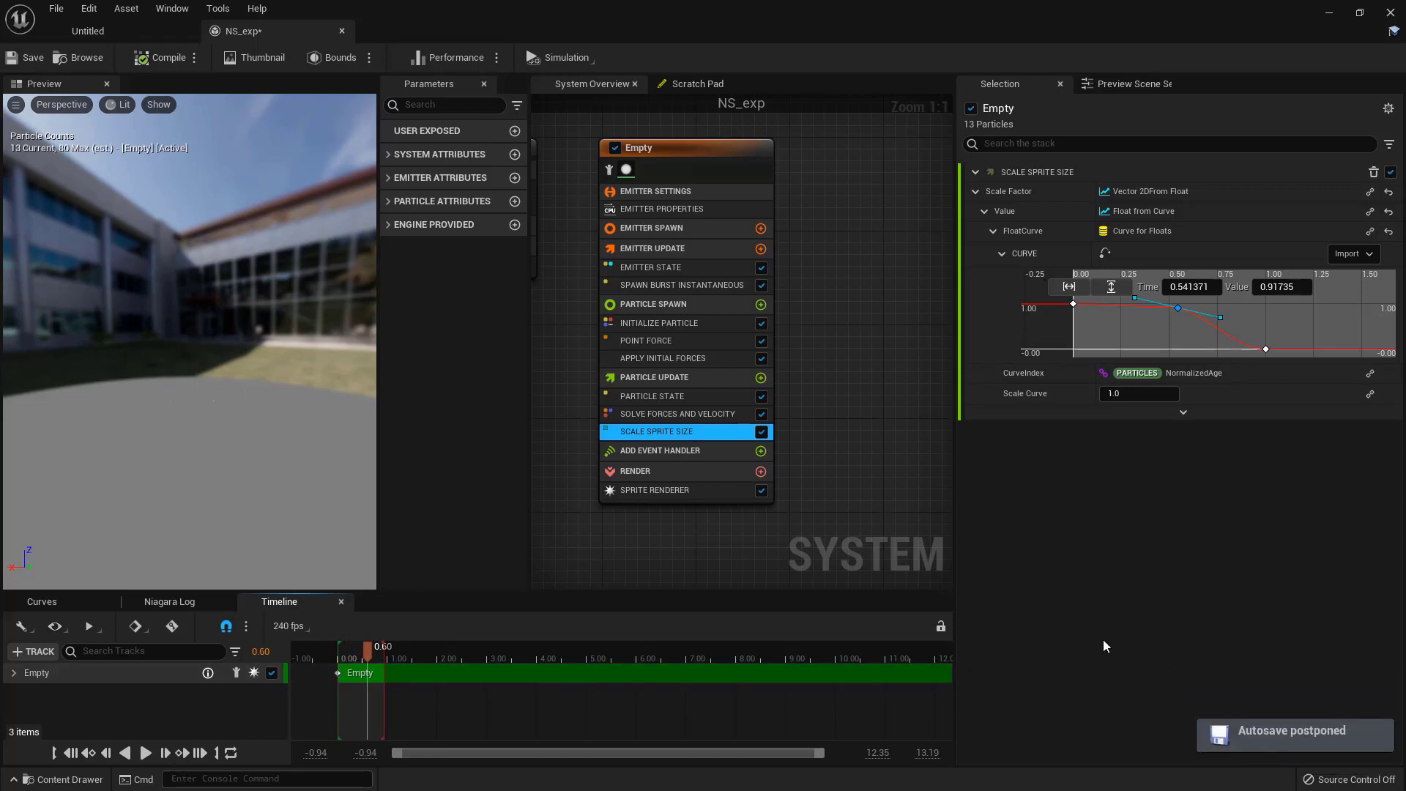
{"action": "left_click", "coordinate": [697, 284]}
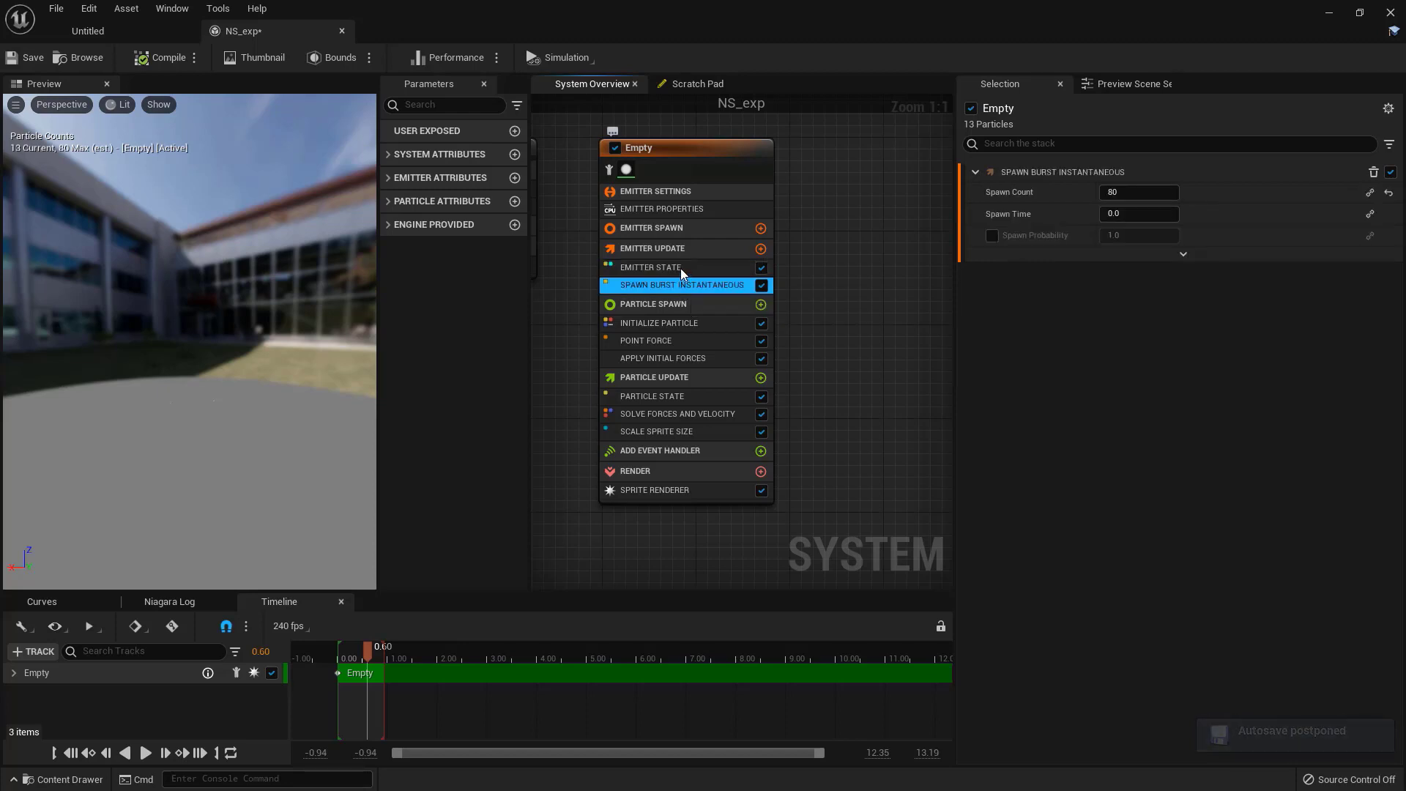
{"action": "left_click", "coordinate": [680, 269]}
{"action": "left_click", "coordinate": [1137, 195]}
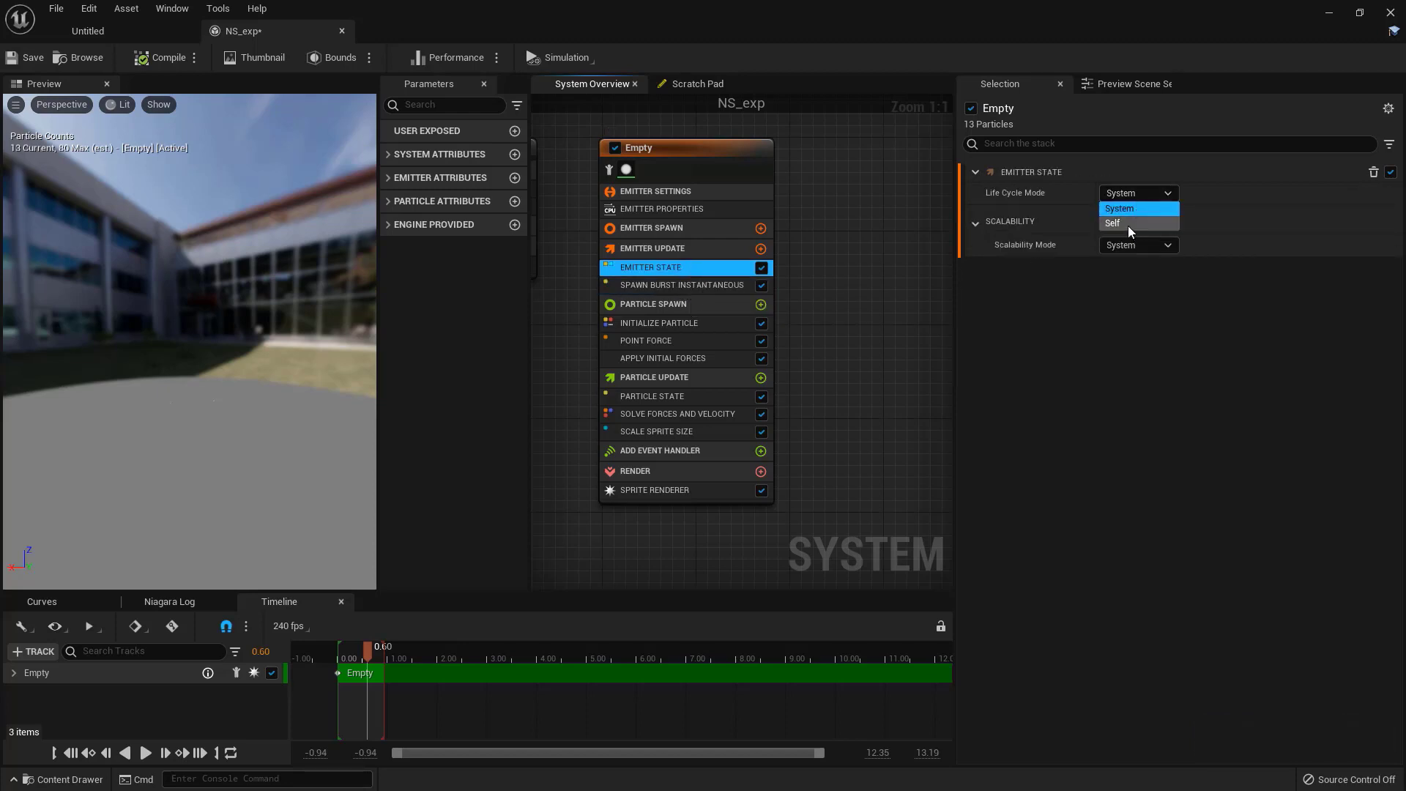
{"action": "left_click", "coordinate": [1127, 224]}
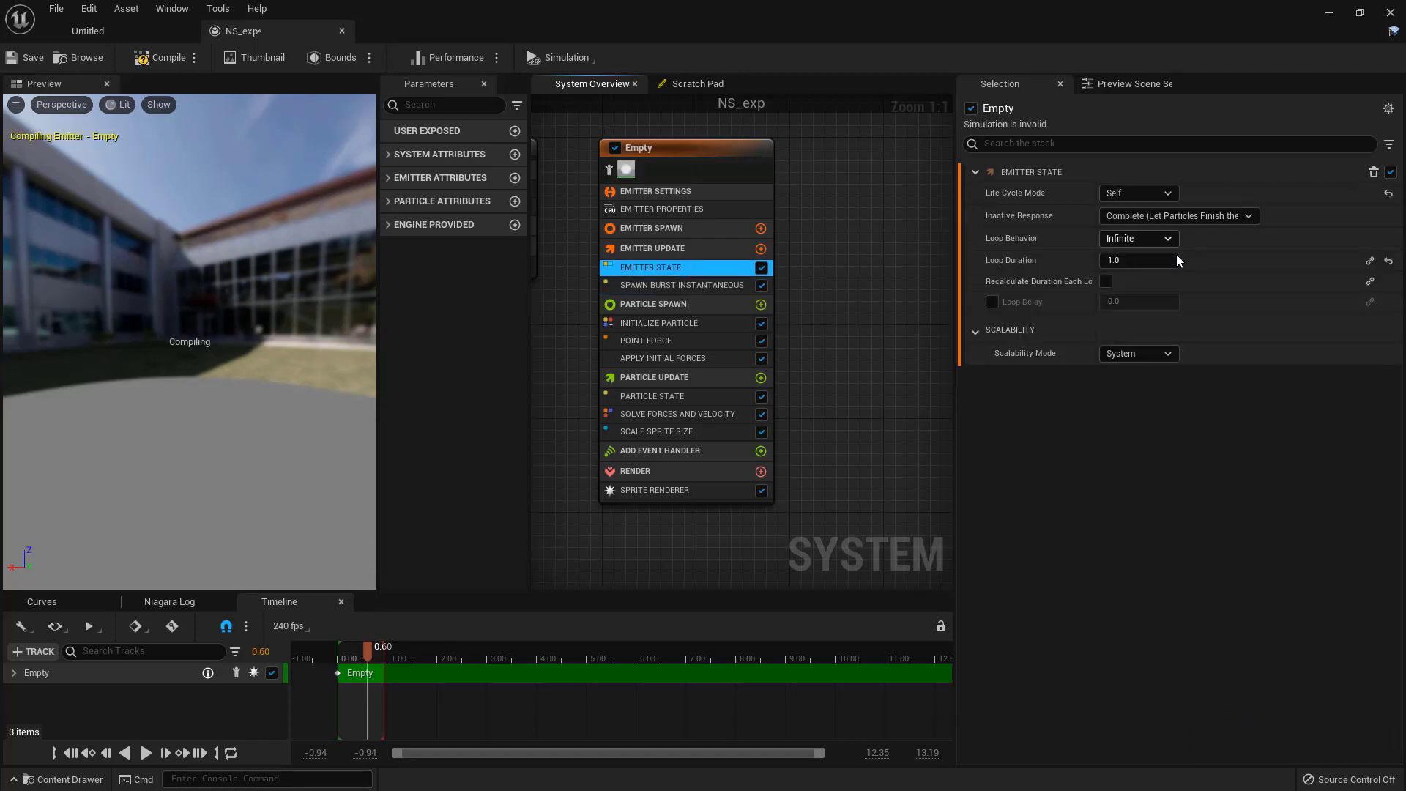
{"action": "left_click", "coordinate": [1146, 243]}
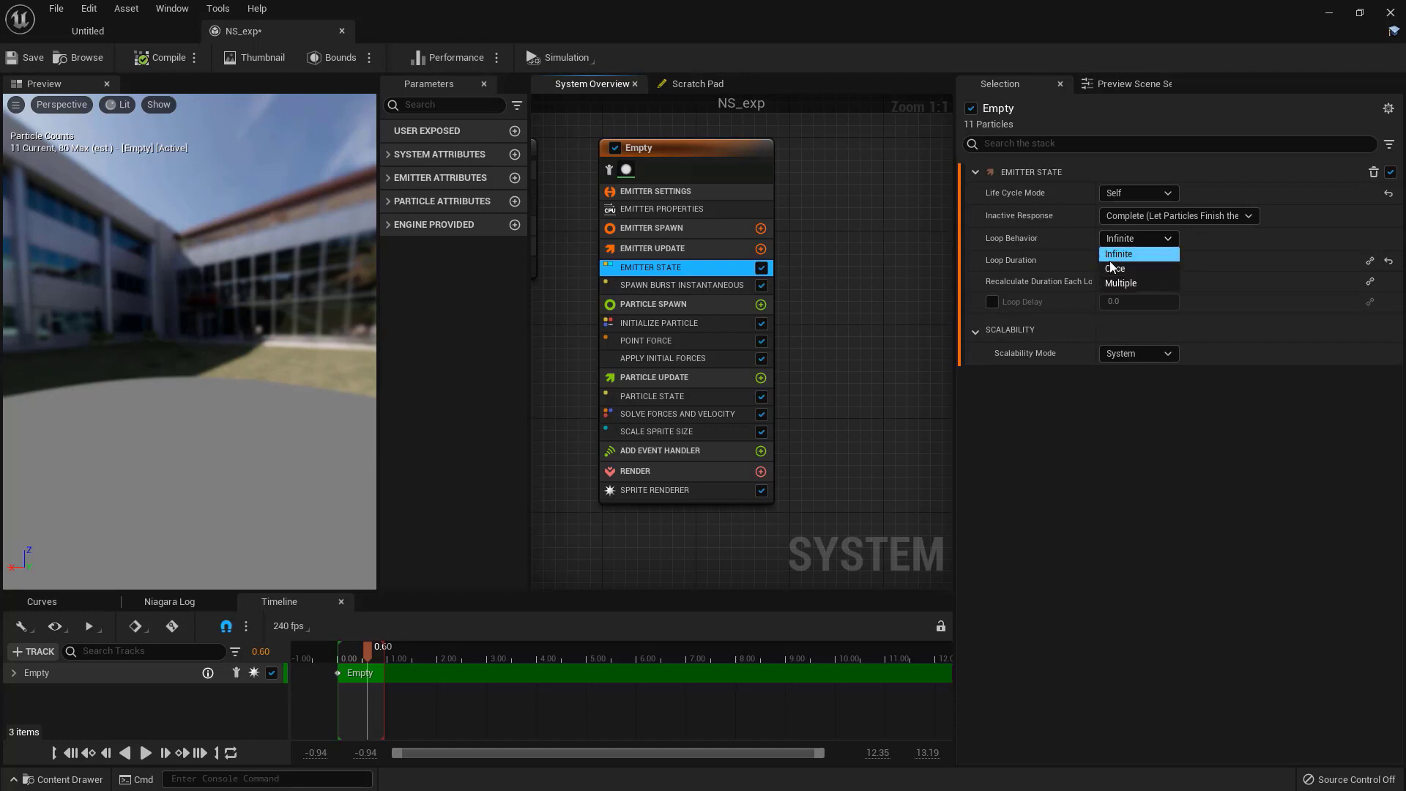
{"action": "left_click", "coordinate": [1127, 275]}
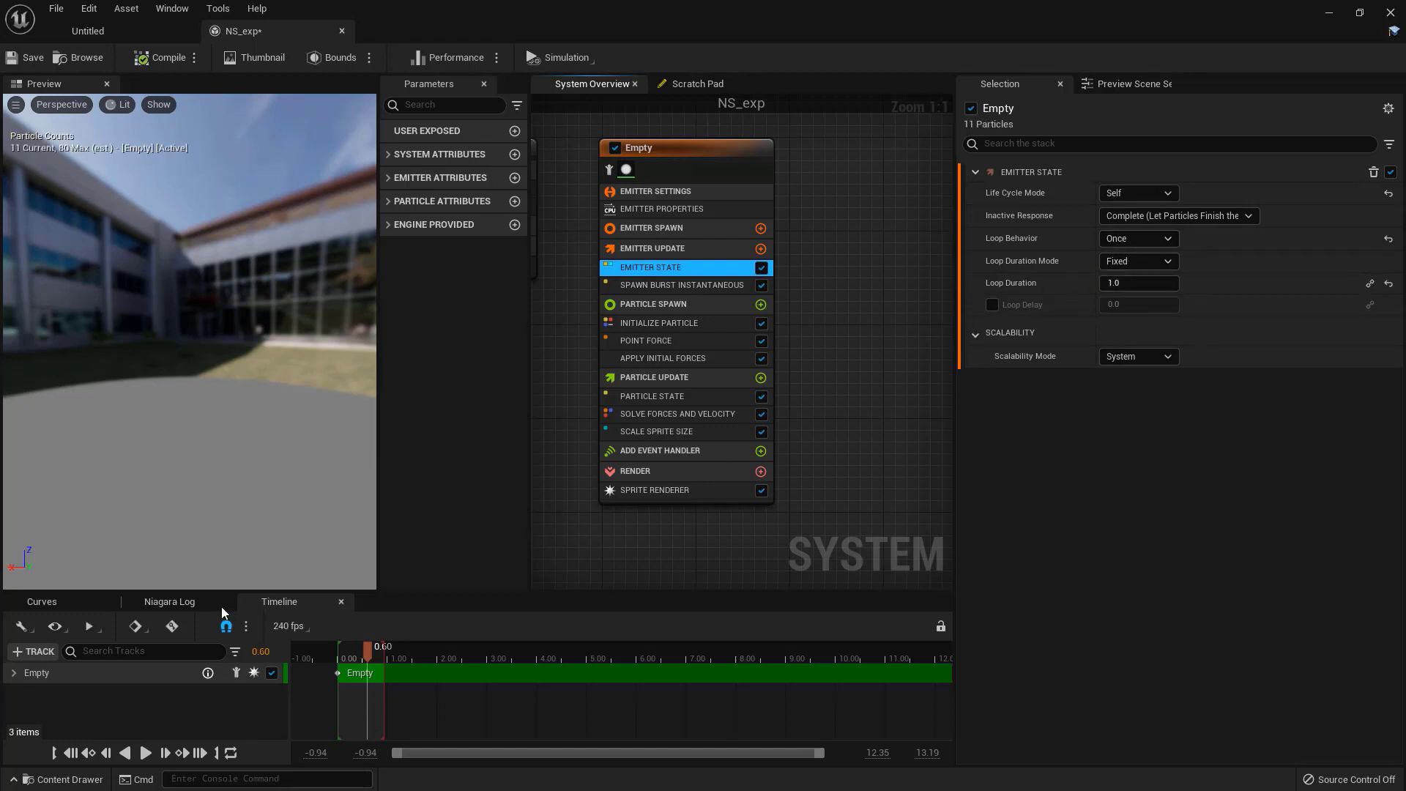
{"action": "left_click", "coordinate": [71, 754]}
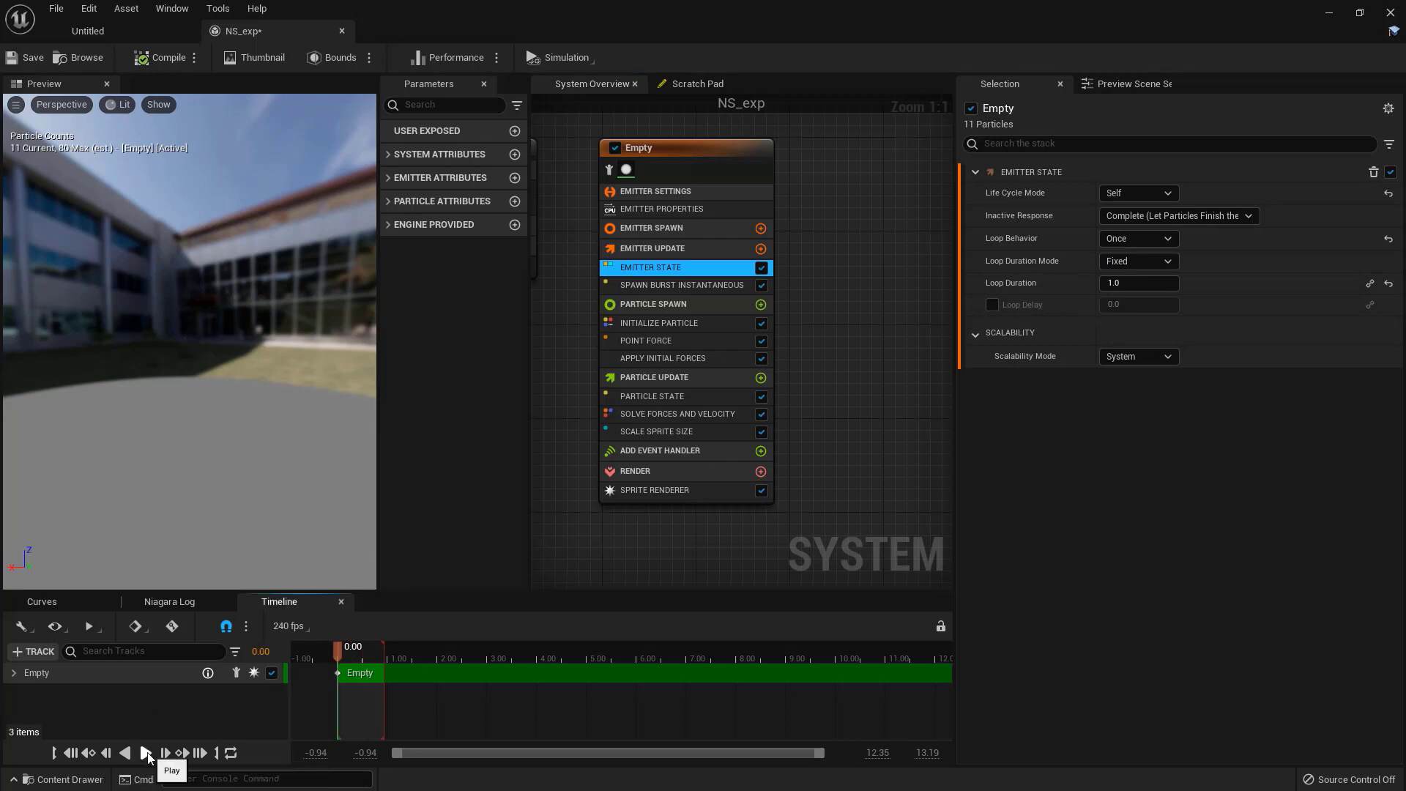
{"action": "left_click", "coordinate": [145, 753]}
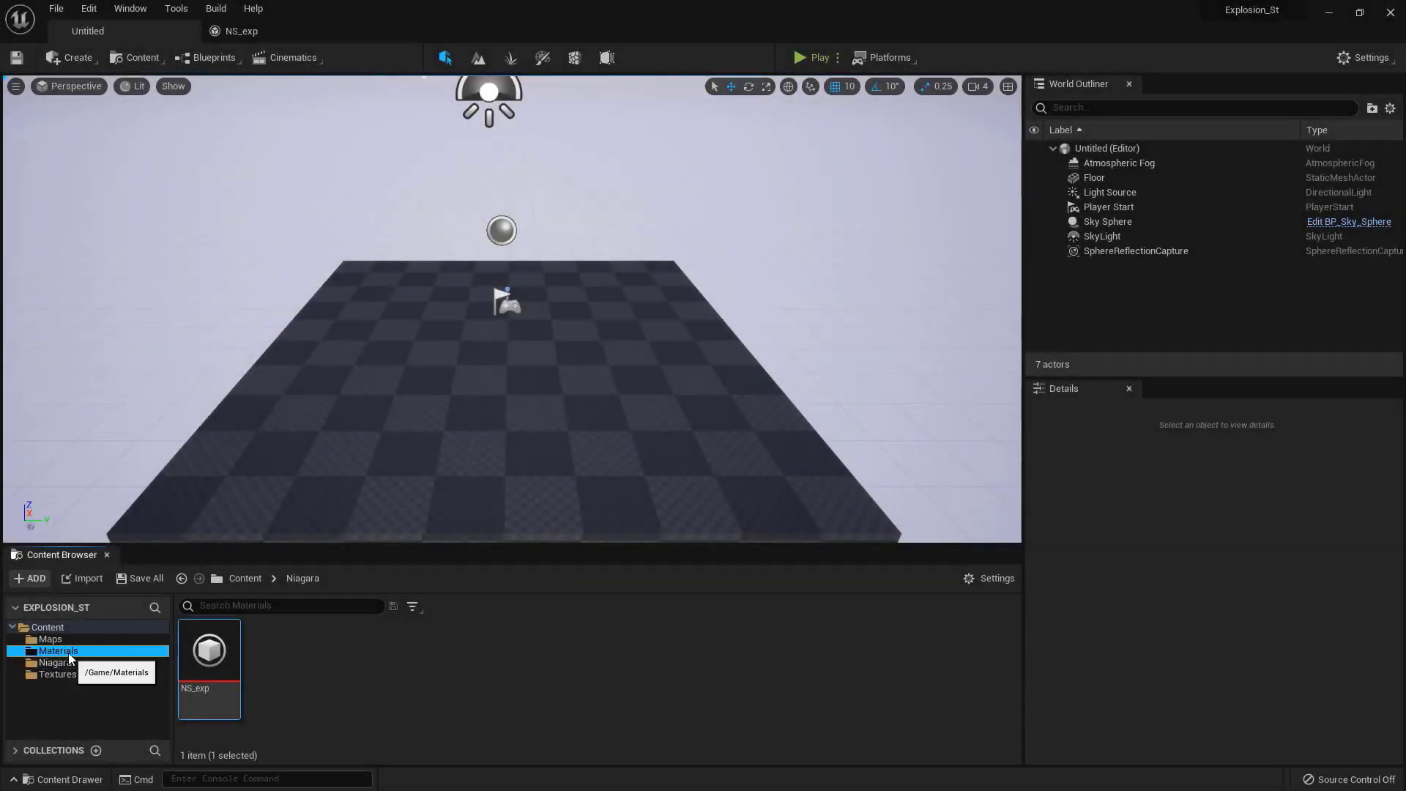
Step: Add a Material asset in the Materials folder and name it Mat_fire
{"action": "right_click", "coordinate": [283, 652]}
{"action": "left_click", "coordinate": [362, 357]}
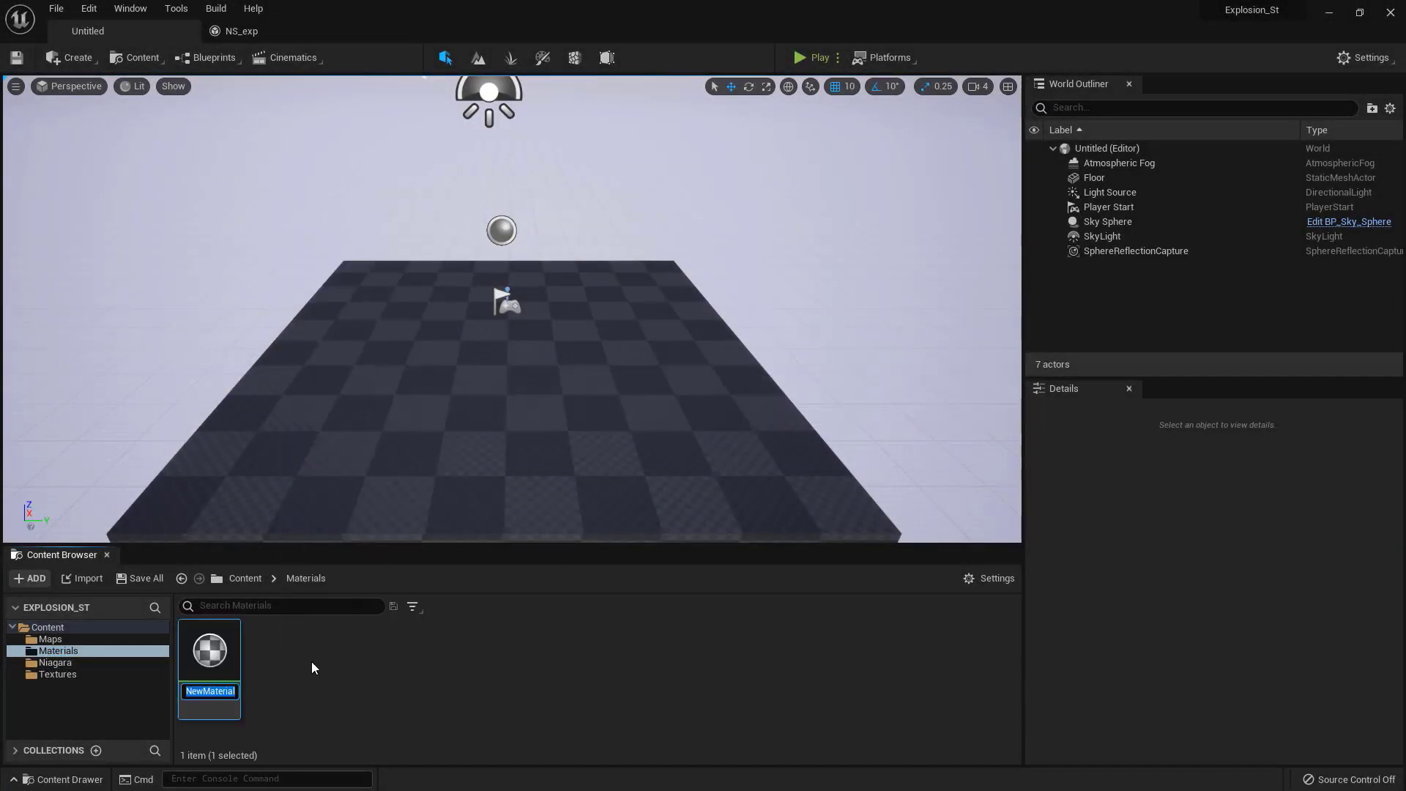
{"action": "type", "text": "Mat_fire"}
{"action": "key", "text": "Return"}
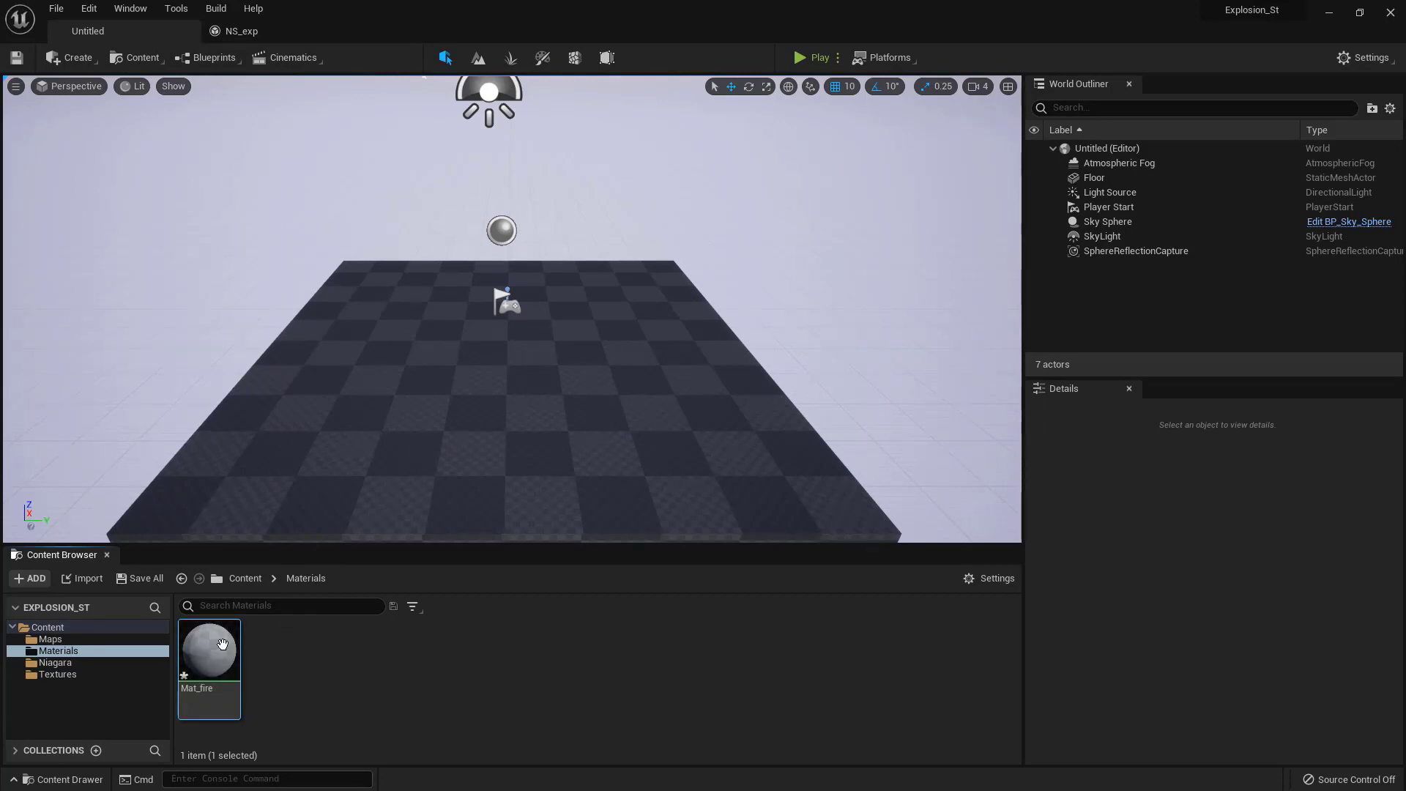
Step: Open Mat_fire in a docked material editor after checking the Textures folder
{"action": "double_click", "coordinate": [221, 645]}
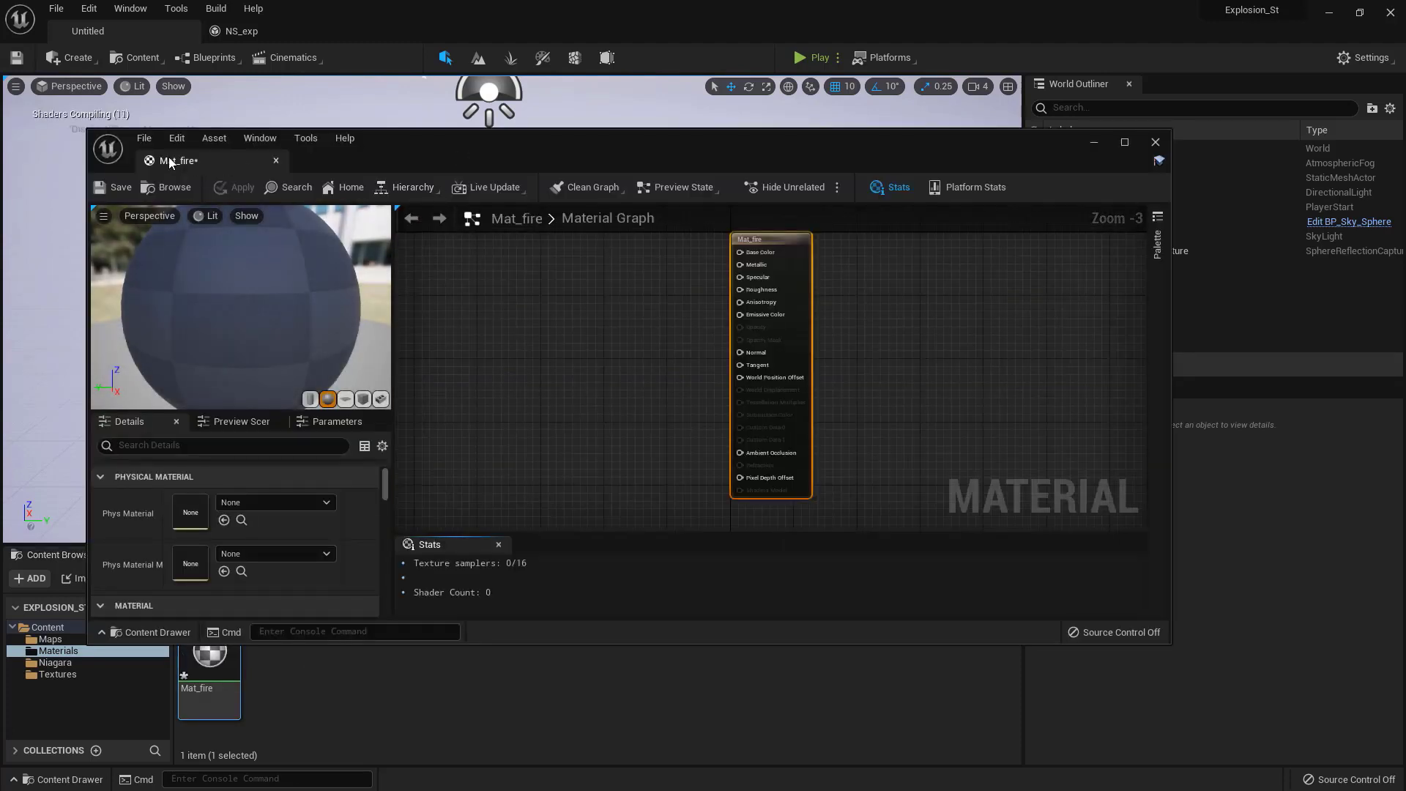
{"action": "left_click_drag", "start_coordinate": [174, 158], "coordinate": [248, 28]}
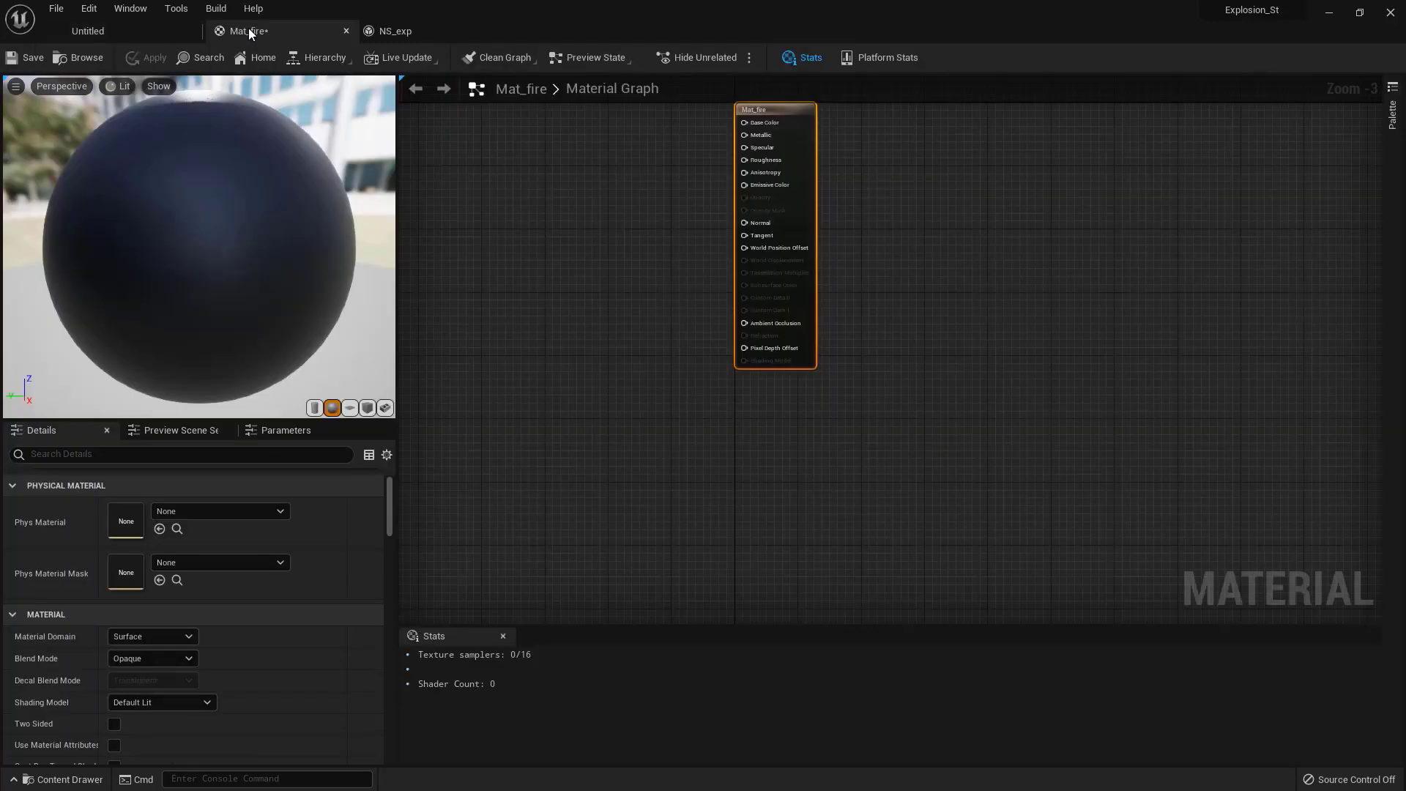
{"action": "left_click", "coordinate": [88, 31]}
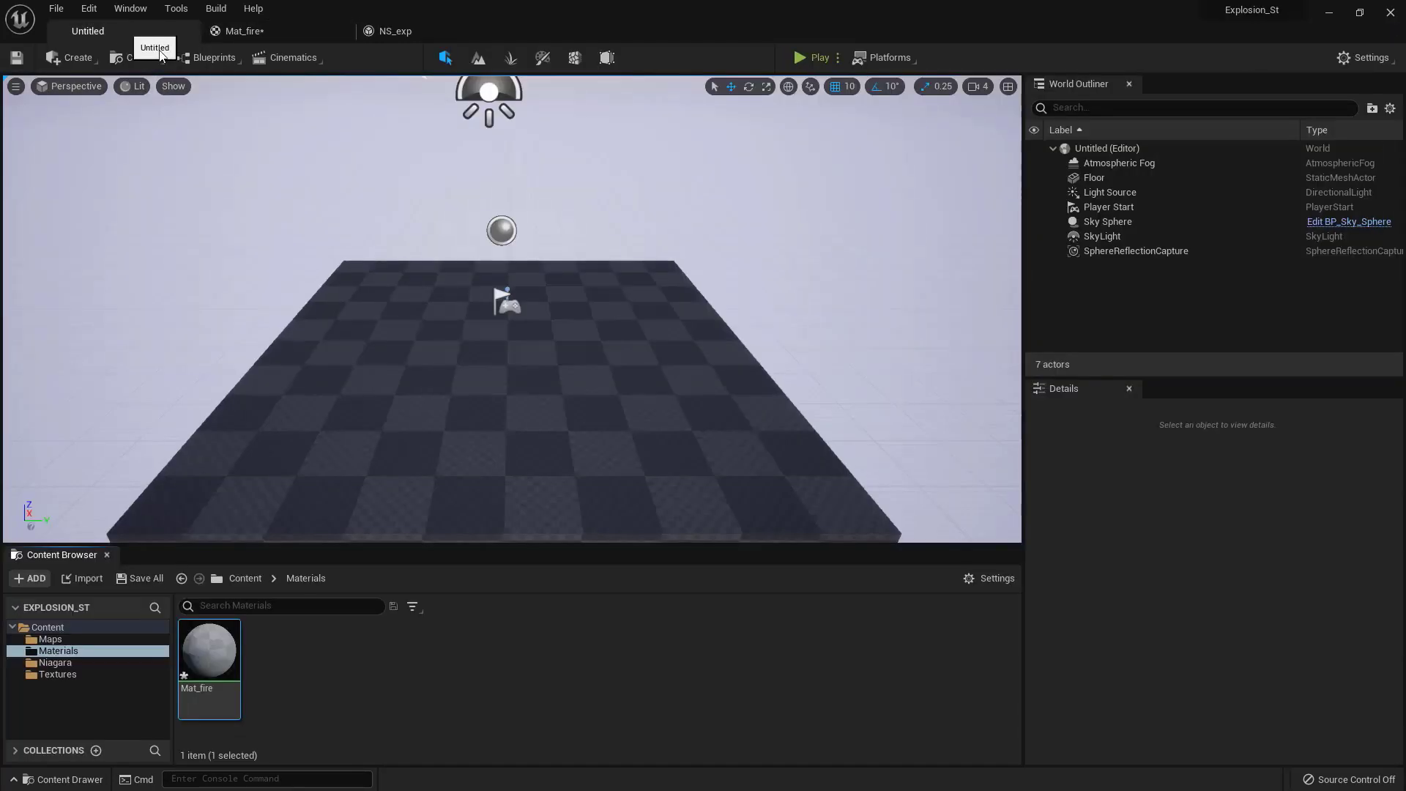
{"action": "left_click", "coordinate": [59, 674]}
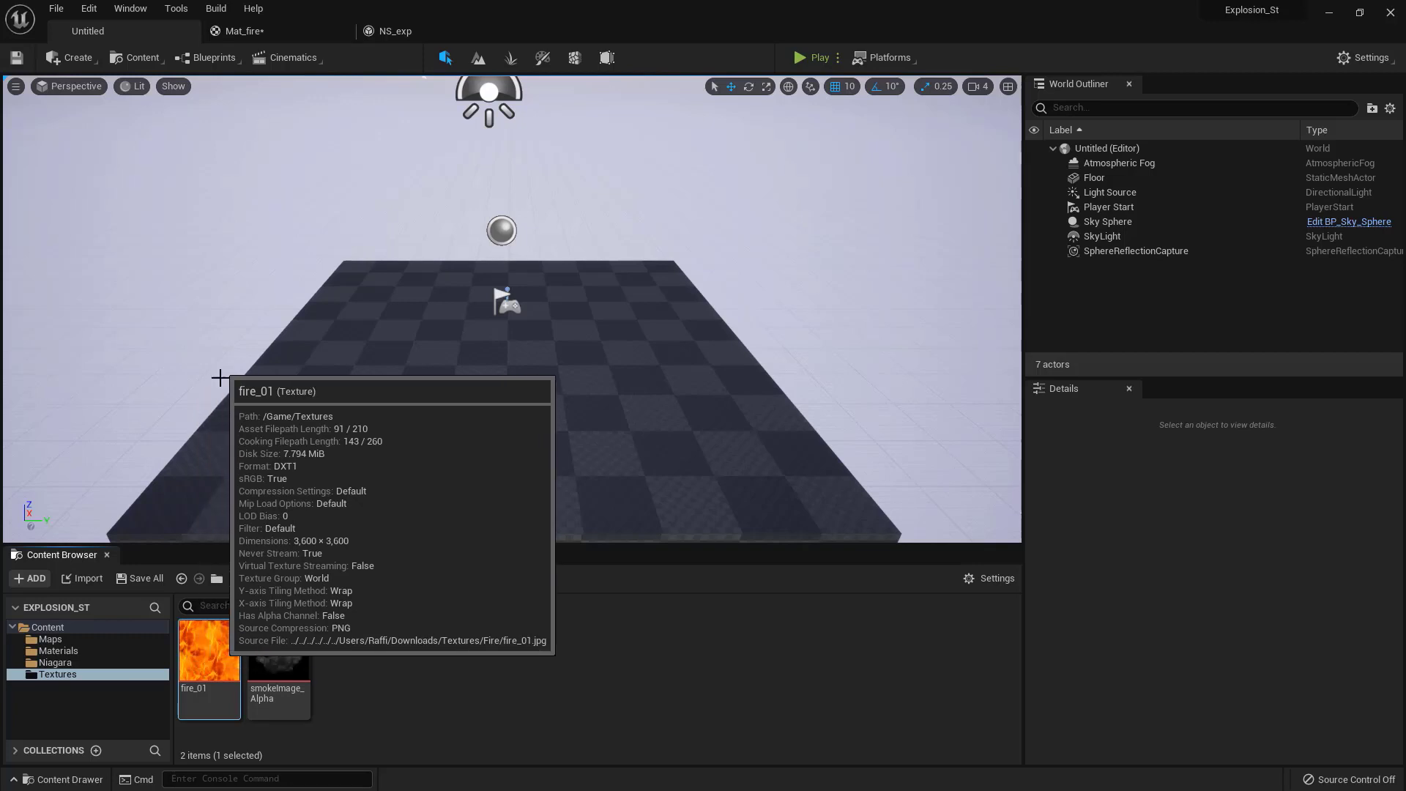
{"action": "left_click", "coordinate": [288, 29]}
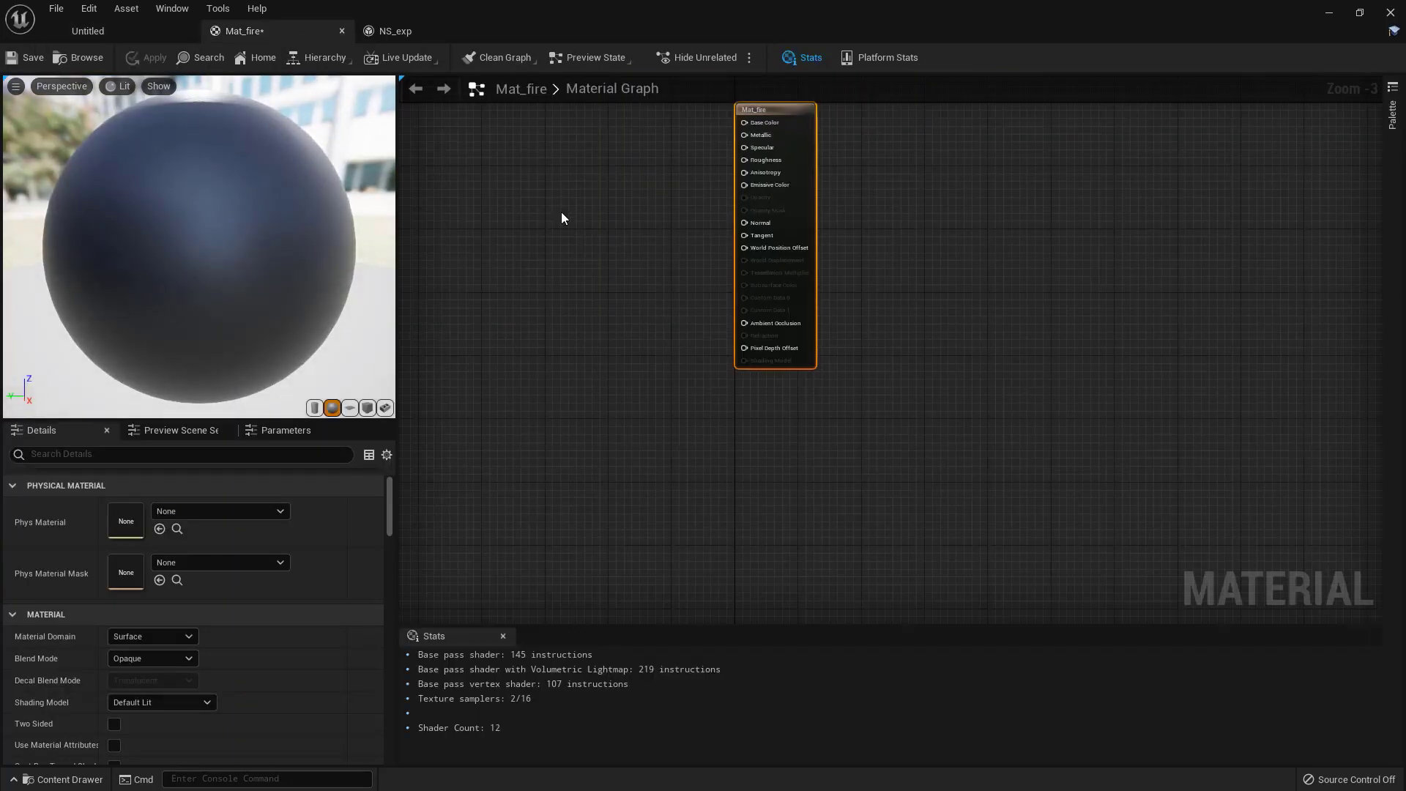
{"action": "right_click_drag", "start_coordinate": [562, 218], "coordinate": [592, 258]}
Step: Add a Texture Sample node using the fire_01 texture and place it on the left
{"action": "right_click", "coordinate": [585, 258]}
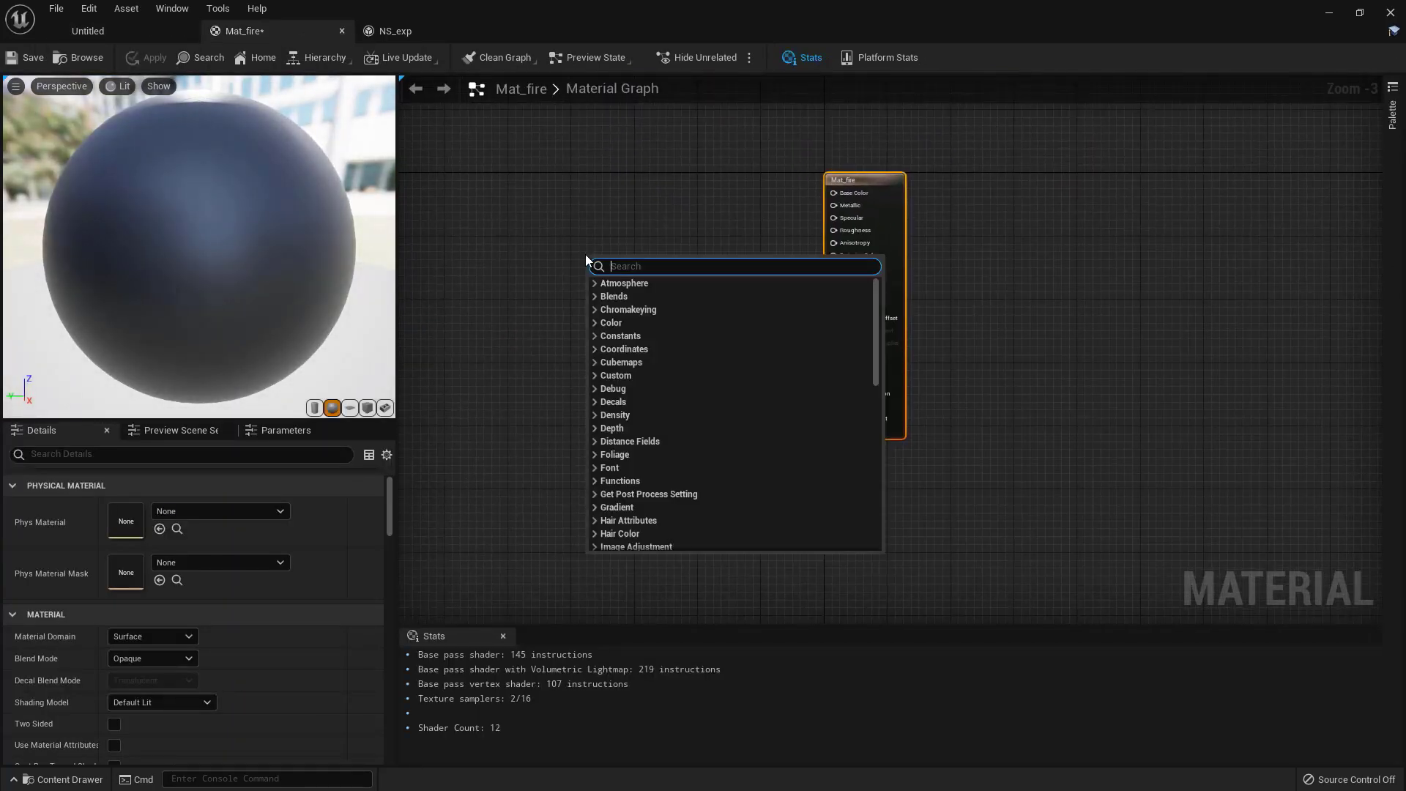
{"action": "type", "text": "te"}
{"action": "type", "text": "xtu"}
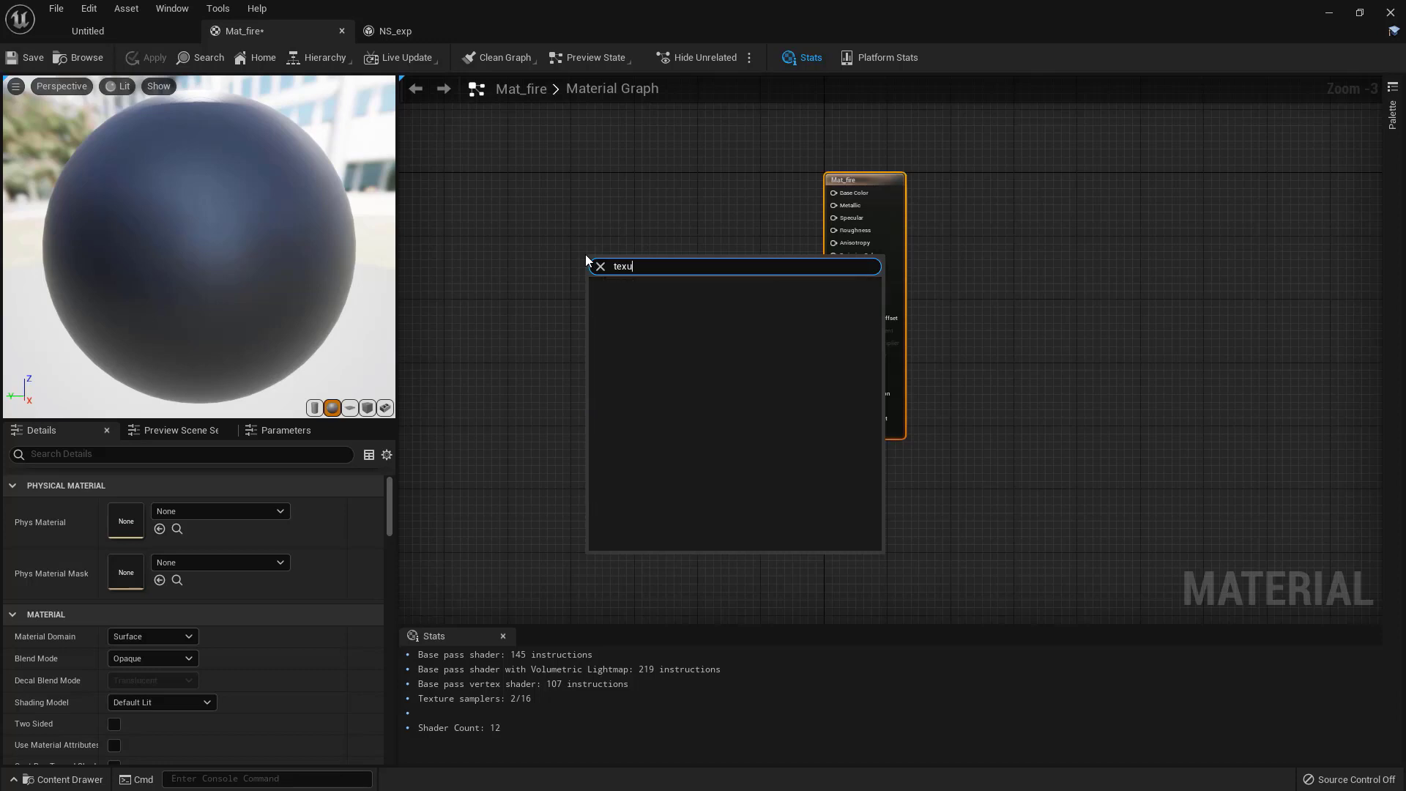
{"action": "type", "text": "r"}
{"action": "key", "text": "BackSpace"}
{"action": "key", "text": "BackSpace"}
{"action": "type", "text": "ture"}
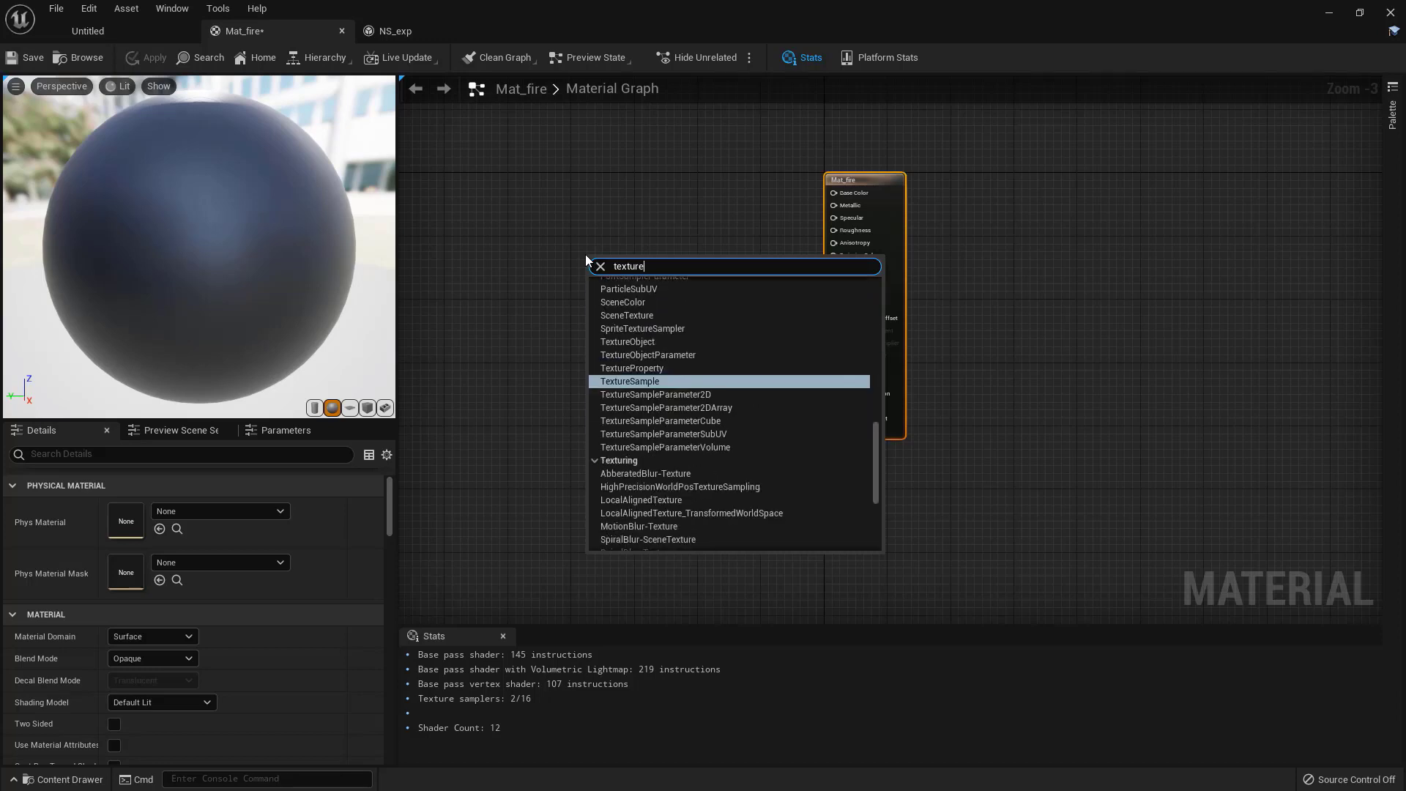
{"action": "left_click", "coordinate": [645, 381]}
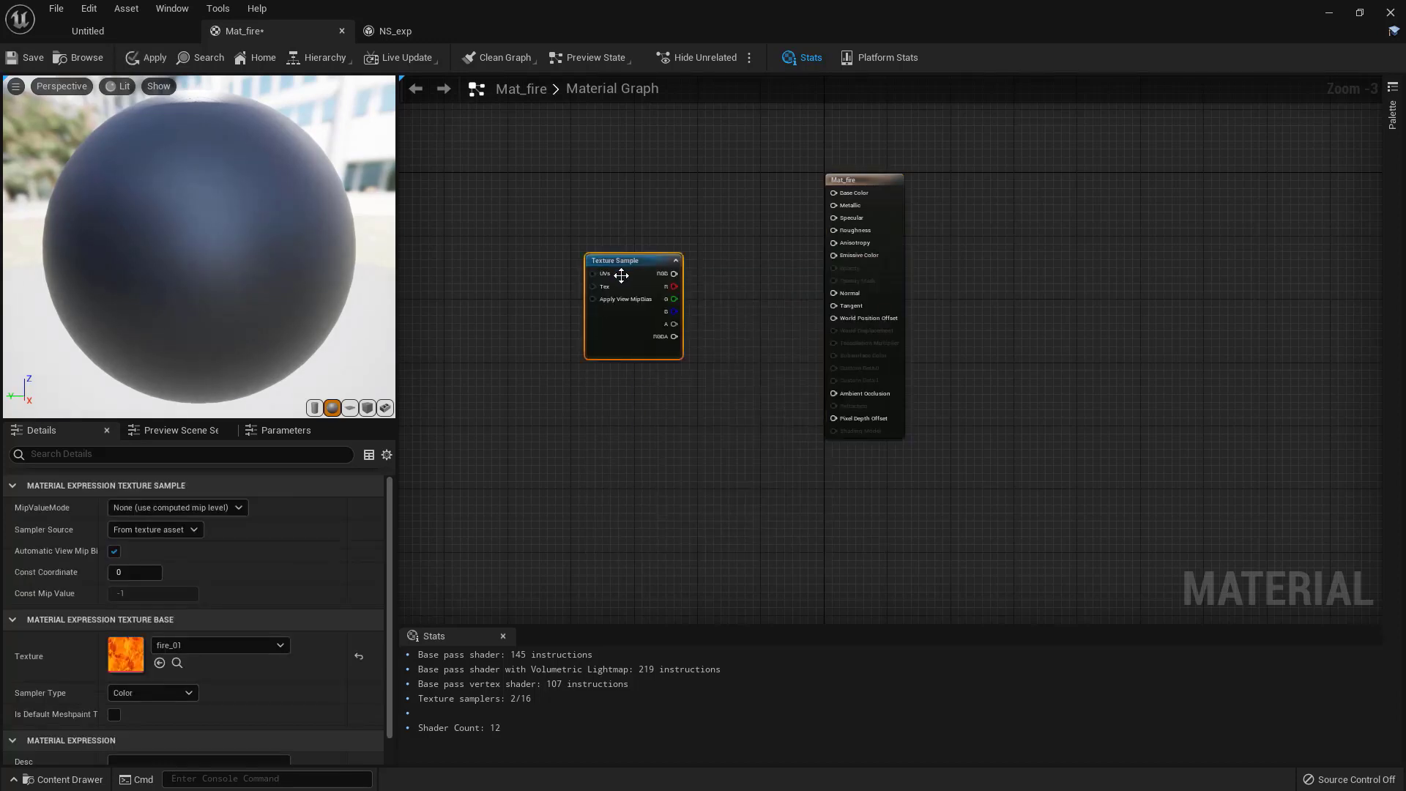
{"action": "left_click_drag", "start_coordinate": [573, 348], "coordinate": [470, 302]}
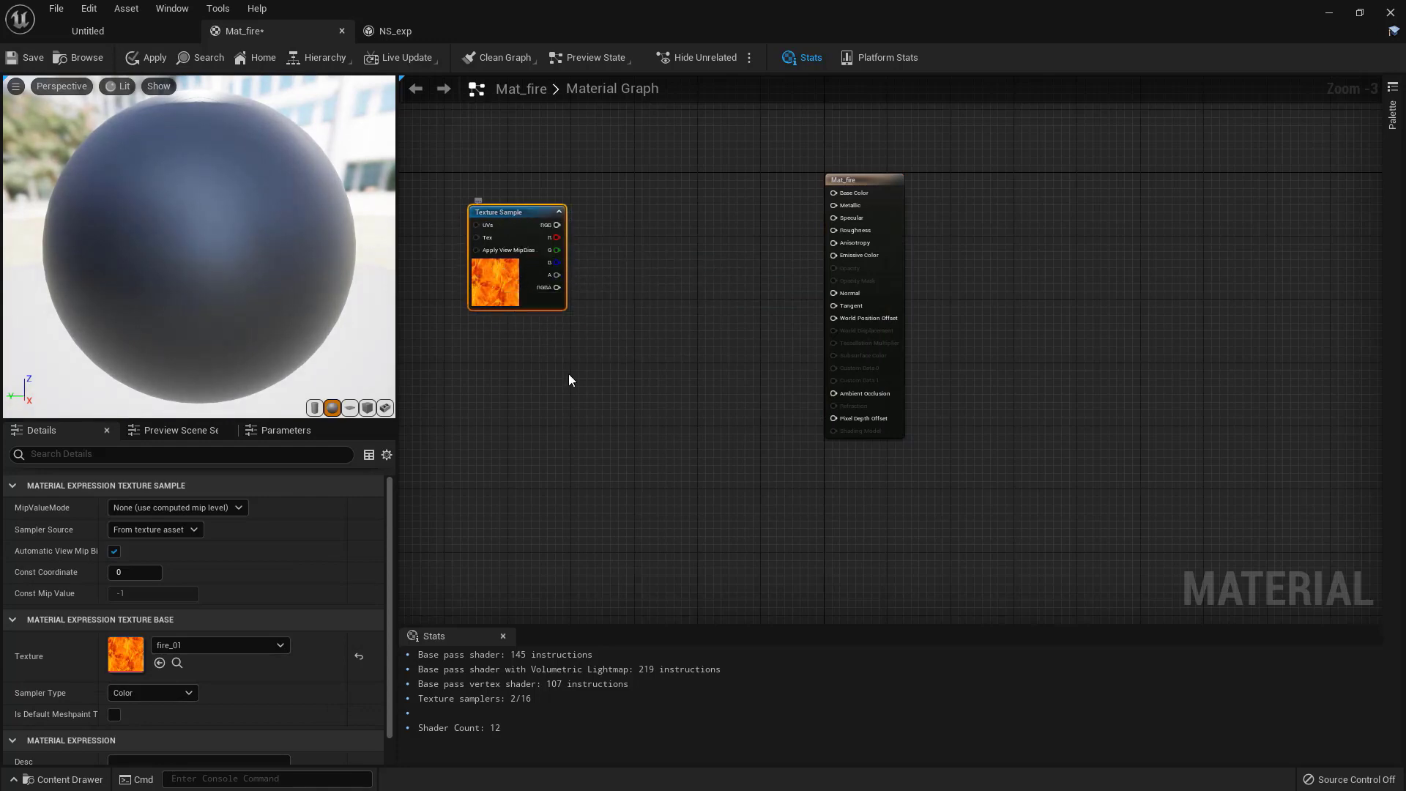
{"action": "right_click_drag", "start_coordinate": [554, 333], "coordinate": [687, 345]}
{"action": "left_click_drag", "start_coordinate": [648, 223], "coordinate": [550, 208]}
{"action": "right_click_drag", "start_coordinate": [676, 189], "coordinate": [745, 318]}
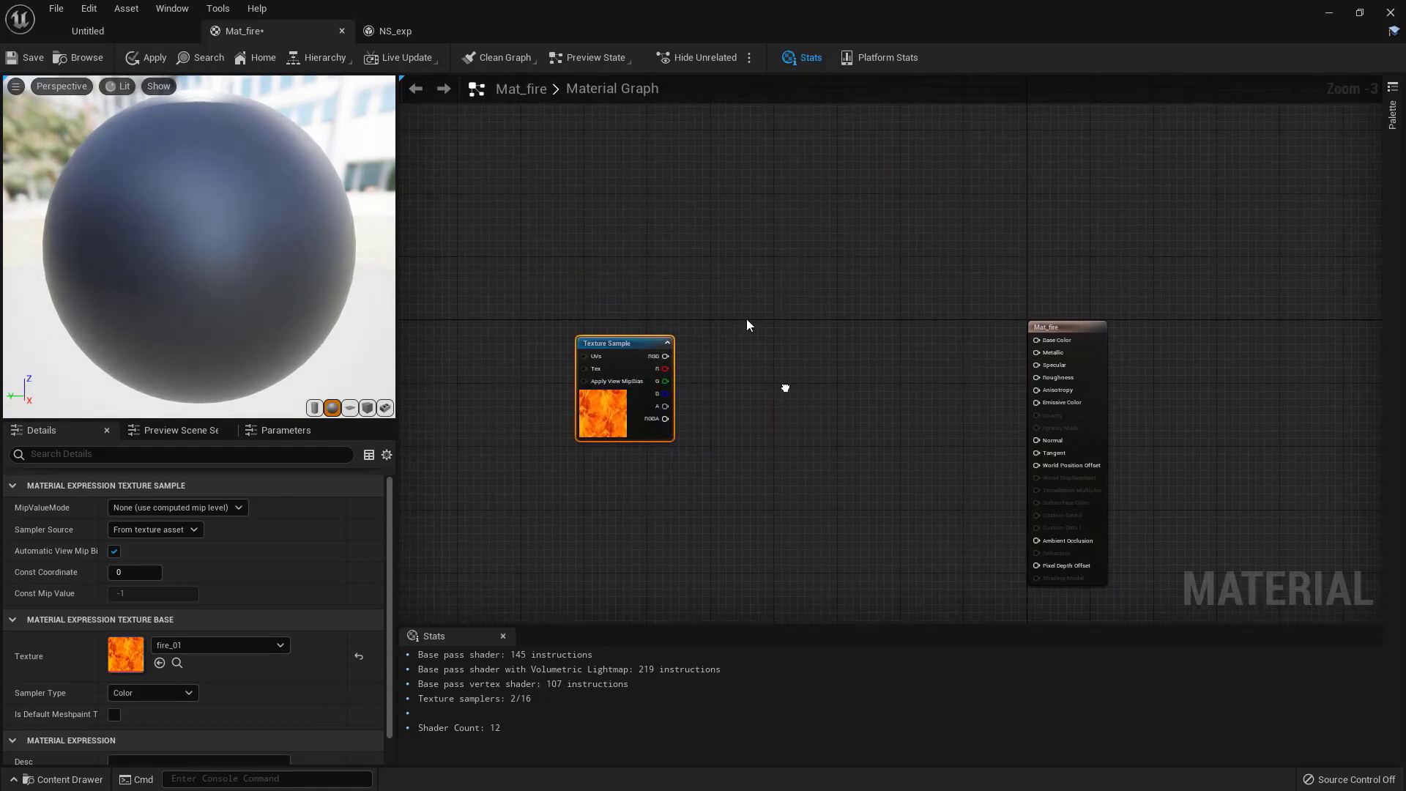
Step: Add a Particle Color node above the texture and a Multiply node between them
{"action": "right_click", "coordinate": [731, 295]}
{"action": "type", "text": "particle"}
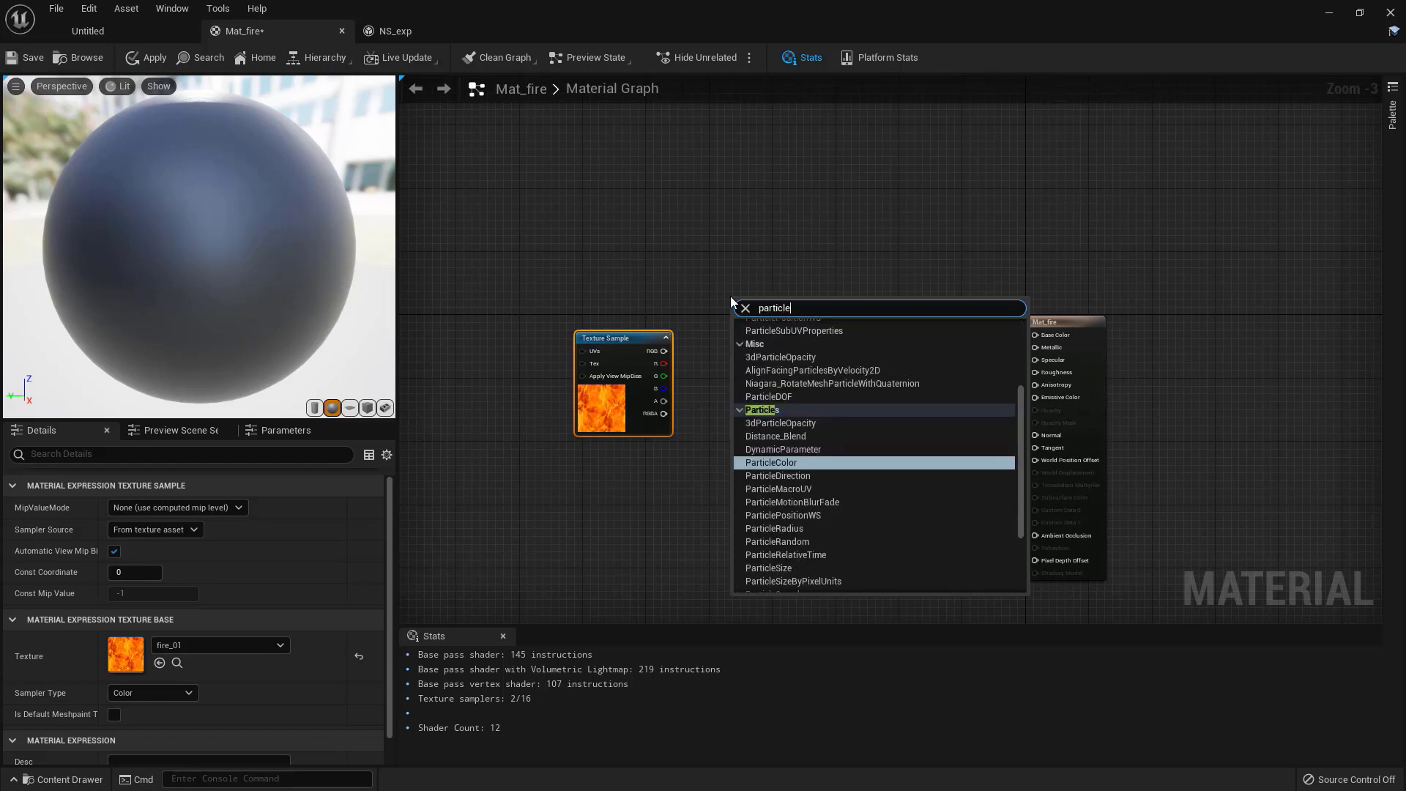
{"action": "type", "text": " color"}
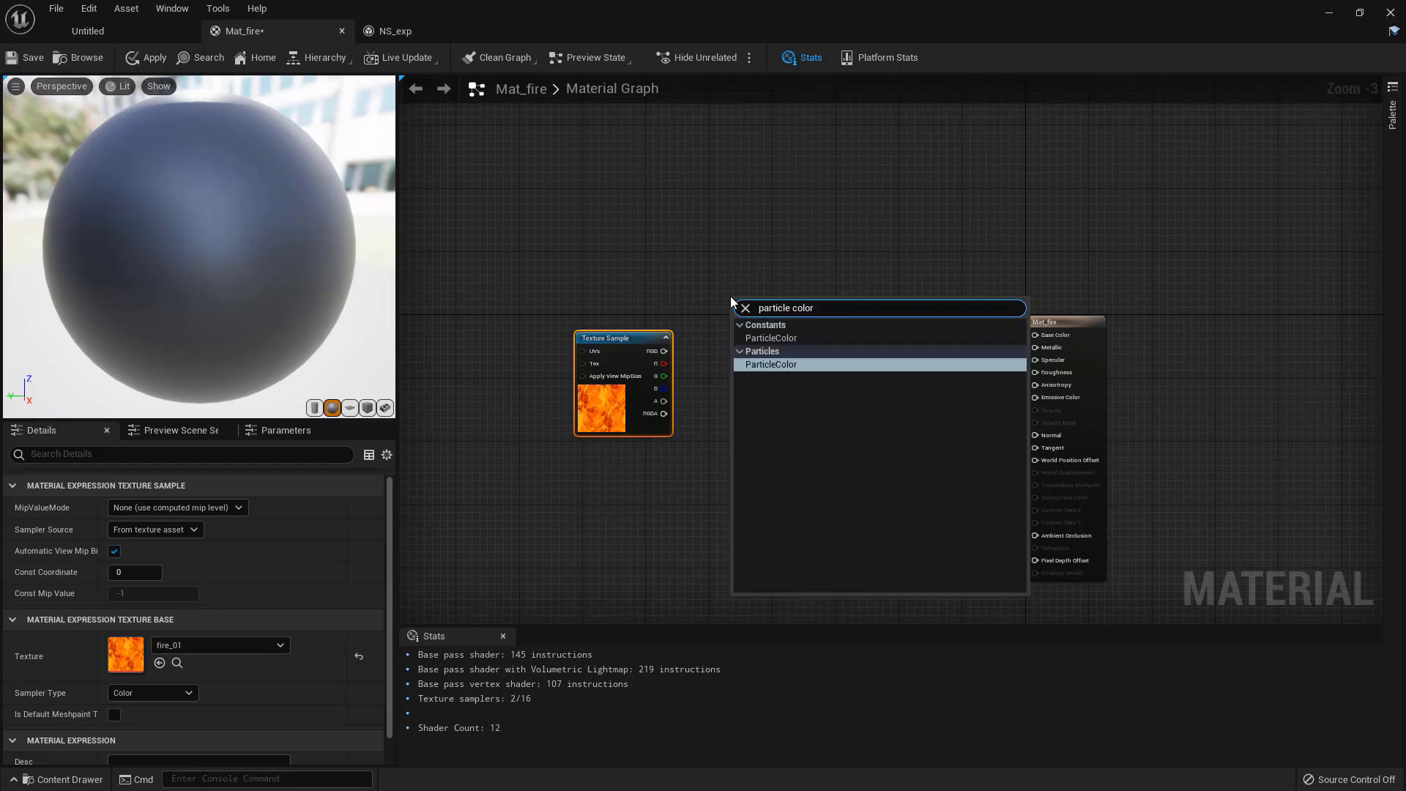
{"action": "left_click", "coordinate": [765, 364]}
{"action": "left_click_drag", "start_coordinate": [745, 303], "coordinate": [686, 219]}
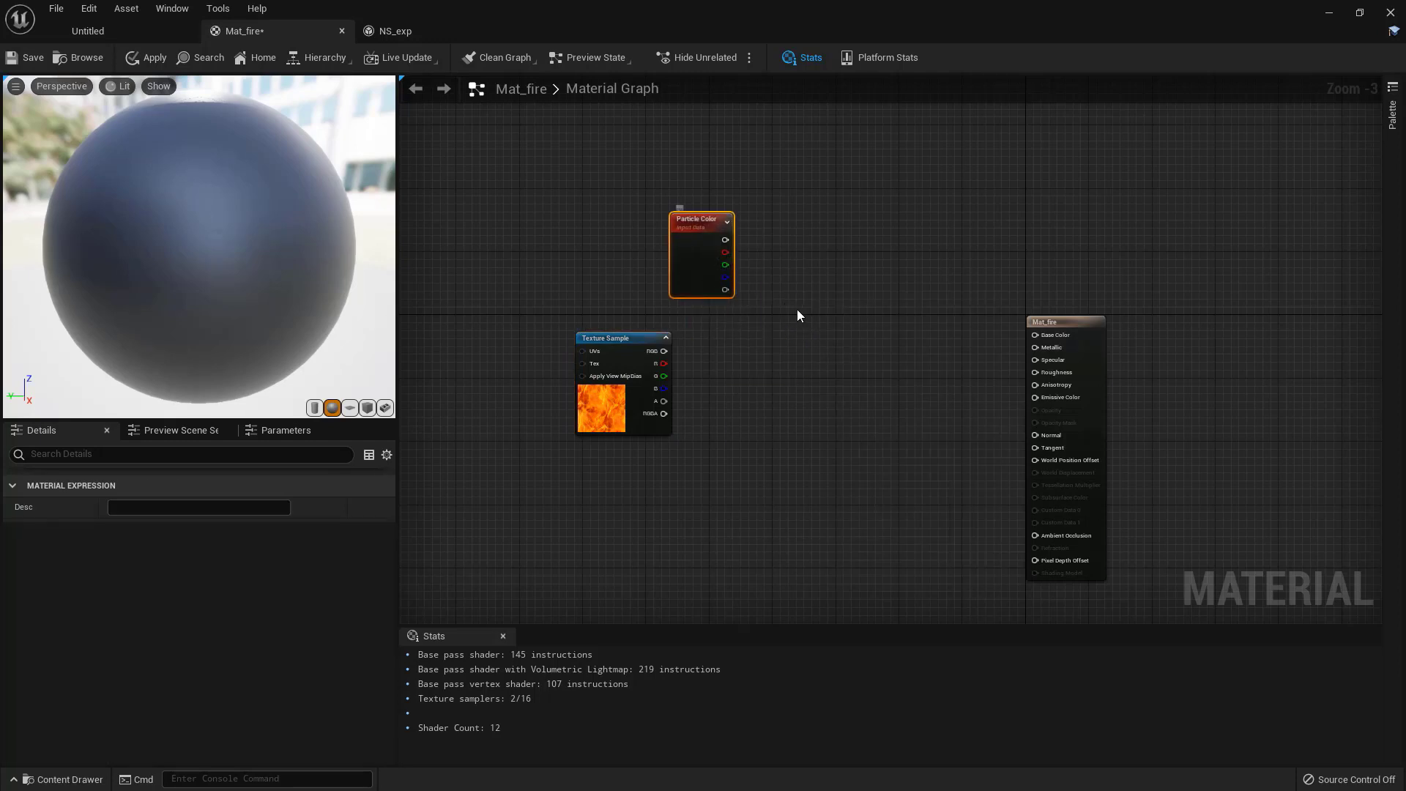
{"action": "left_click", "coordinate": [797, 315]}
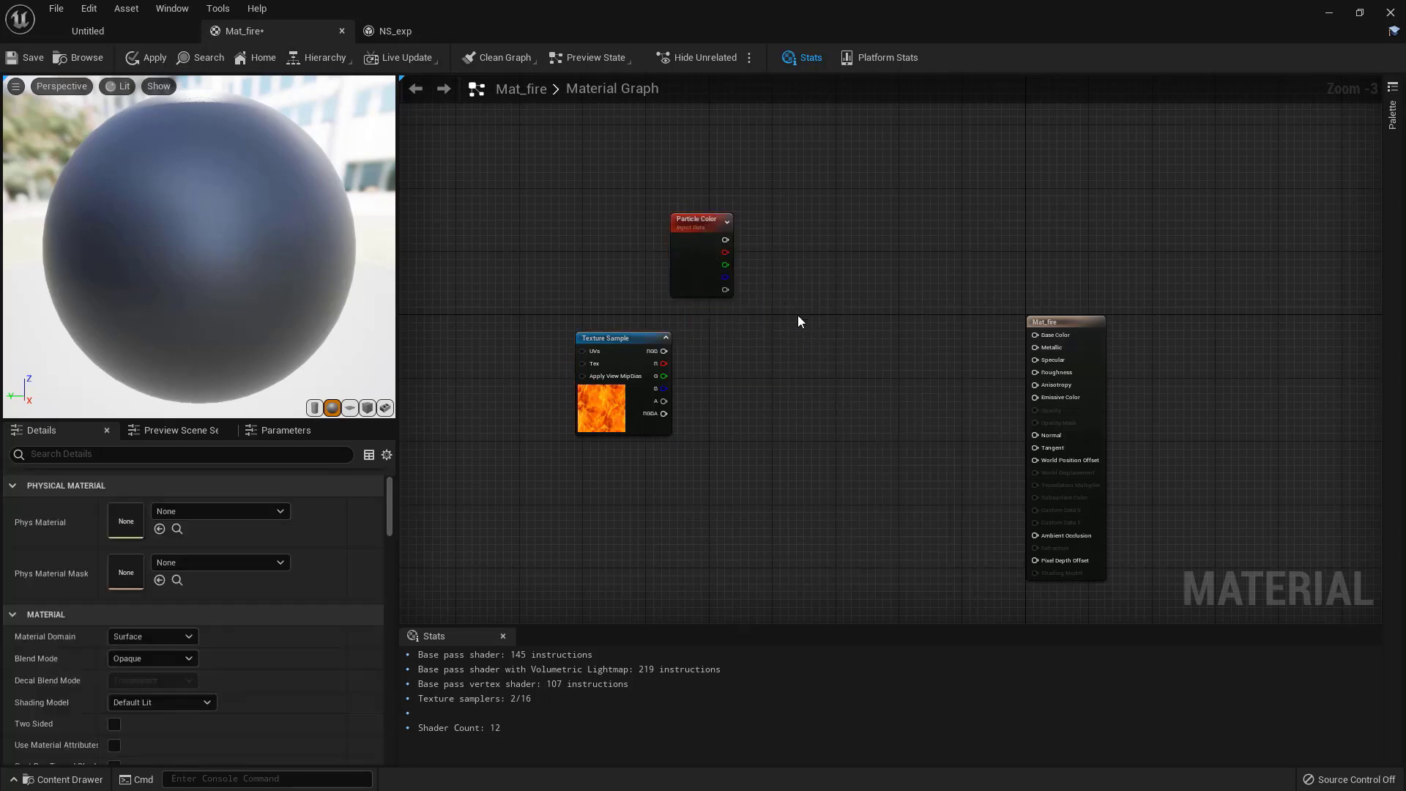
{"action": "left_click", "coordinate": [824, 343]}
{"action": "left_click_drag", "start_coordinate": [823, 342], "coordinate": [797, 288]}
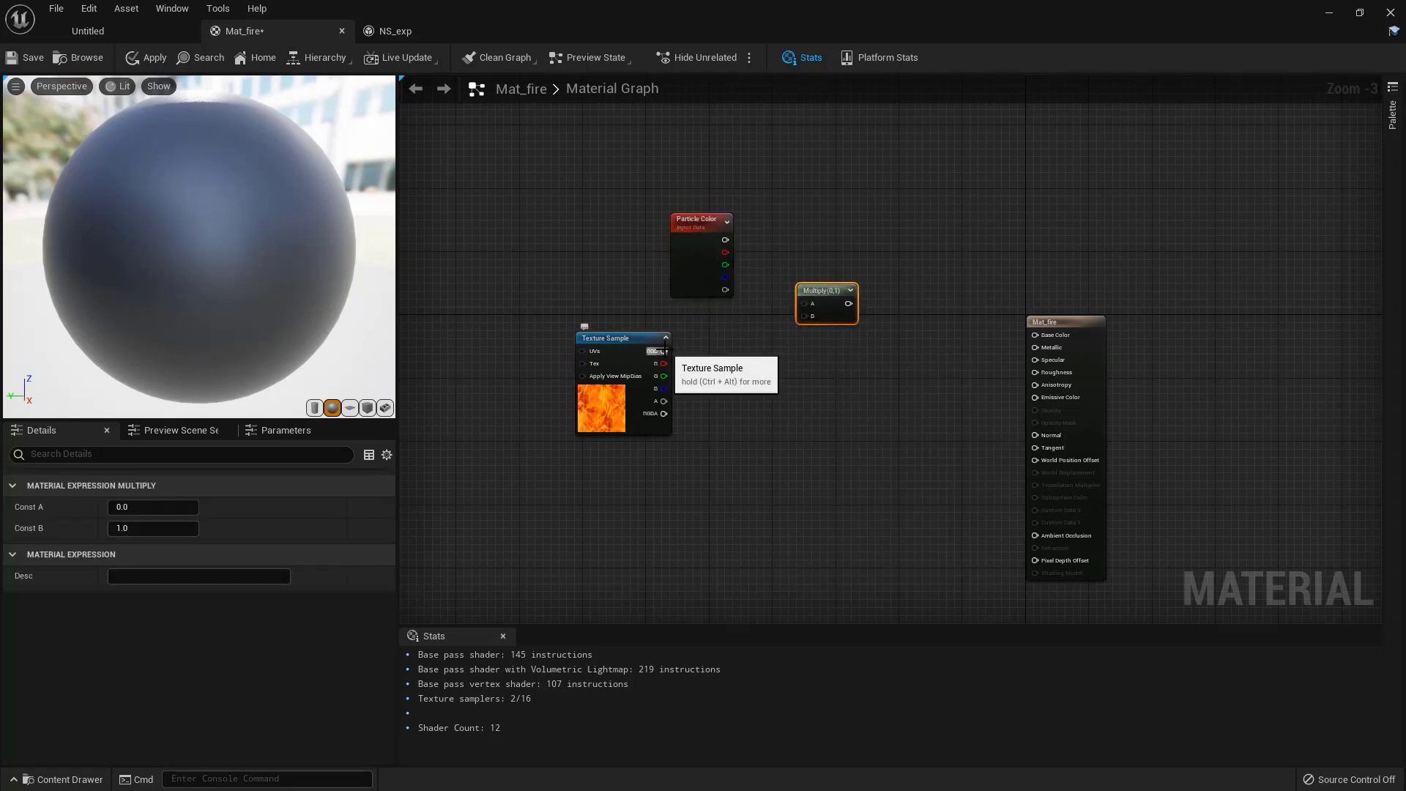
Step: Multiply the texture RGB by Particle Color and feed the result into Emissive Color
{"action": "left_click_drag", "start_coordinate": [664, 351], "coordinate": [806, 316]}
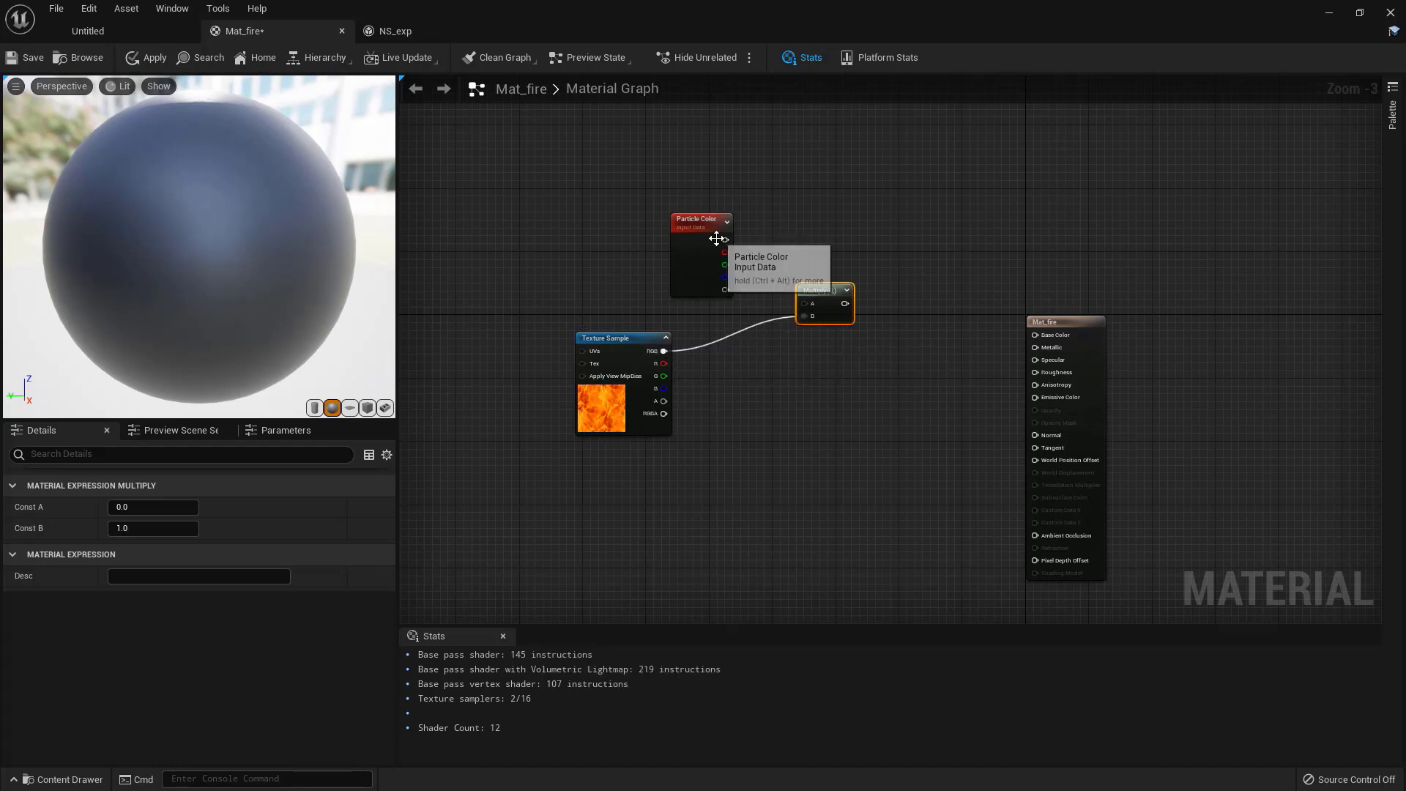
{"action": "left_click_drag", "start_coordinate": [726, 240], "coordinate": [1035, 402]}
{"action": "right_click_drag", "start_coordinate": [953, 408], "coordinate": [916, 386]}
{"action": "left_click_drag", "start_coordinate": [974, 257], "coordinate": [1052, 298]}
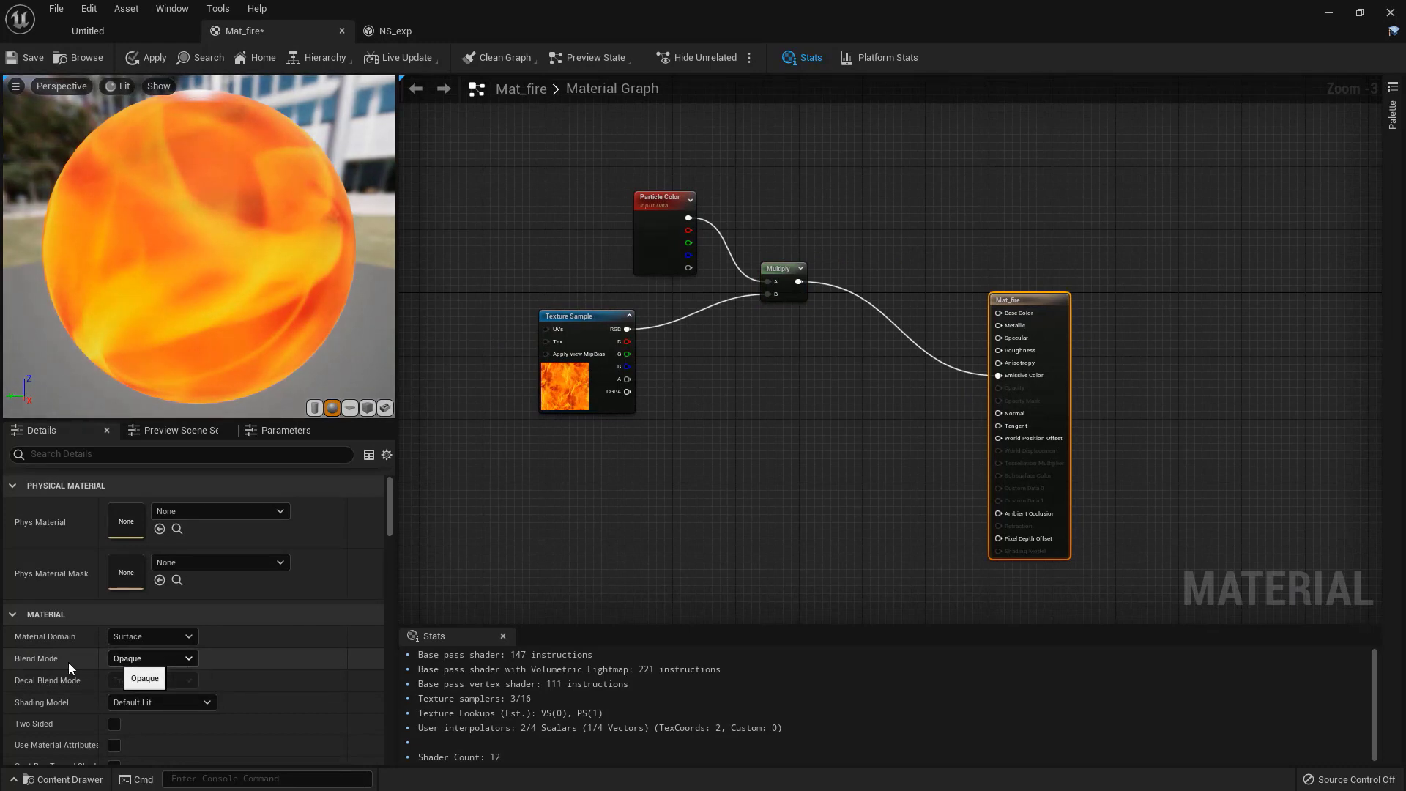
Step: Set Mat_fire's Blend Mode to Additive
{"action": "left_click", "coordinate": [139, 659]}
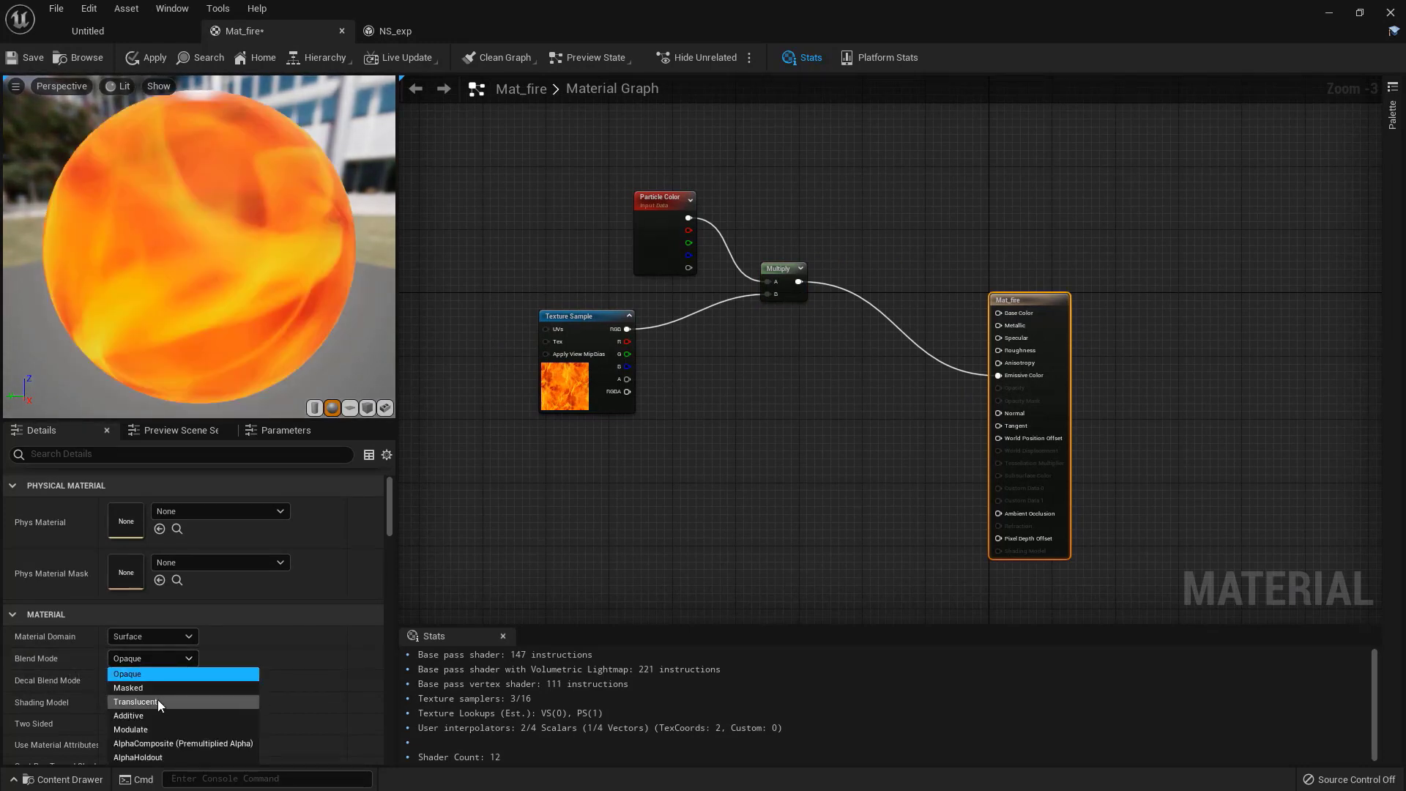
{"action": "left_click", "coordinate": [144, 716]}
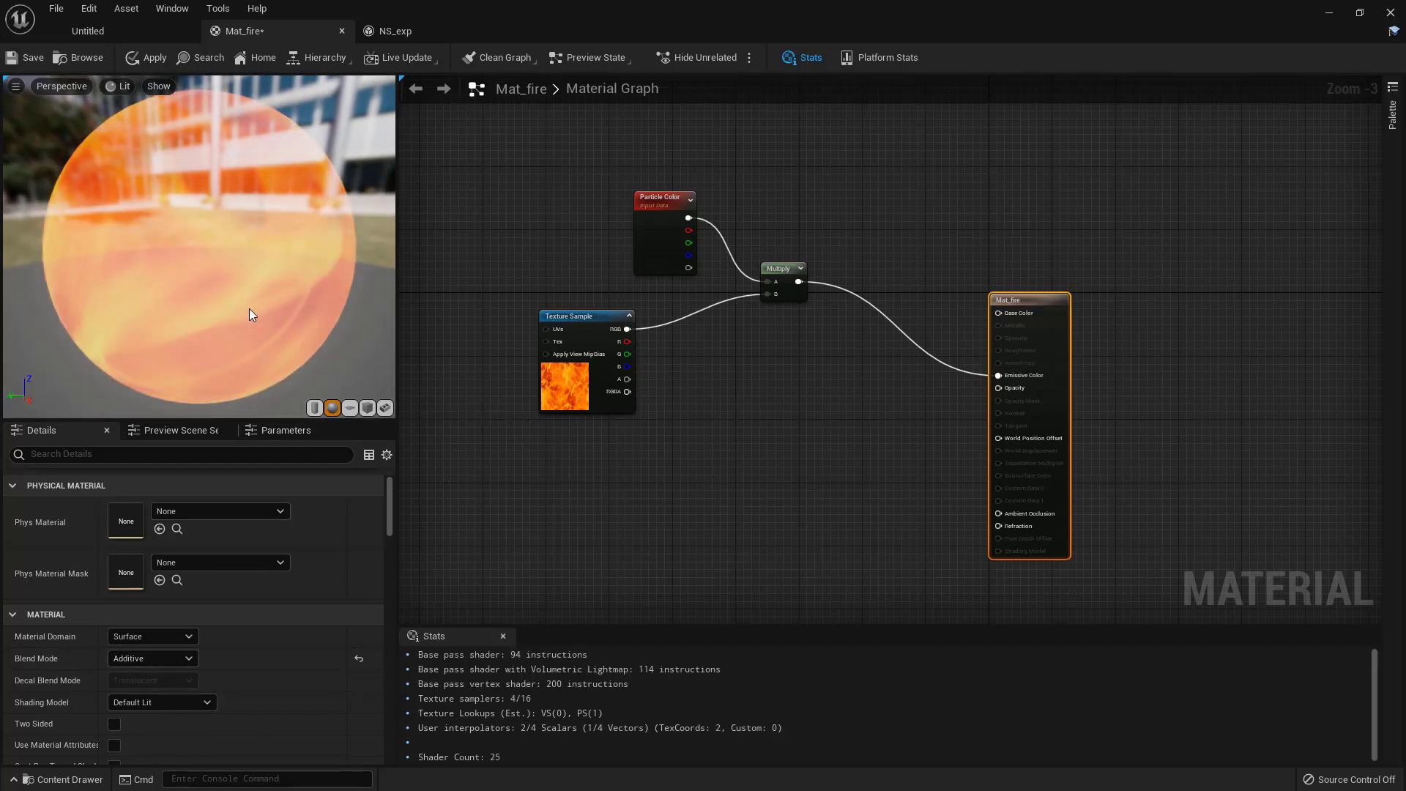
{"action": "right_click_drag", "start_coordinate": [251, 307], "coordinate": [252, 333]}
{"action": "left_click_drag", "start_coordinate": [252, 333], "coordinate": [219, 333]}
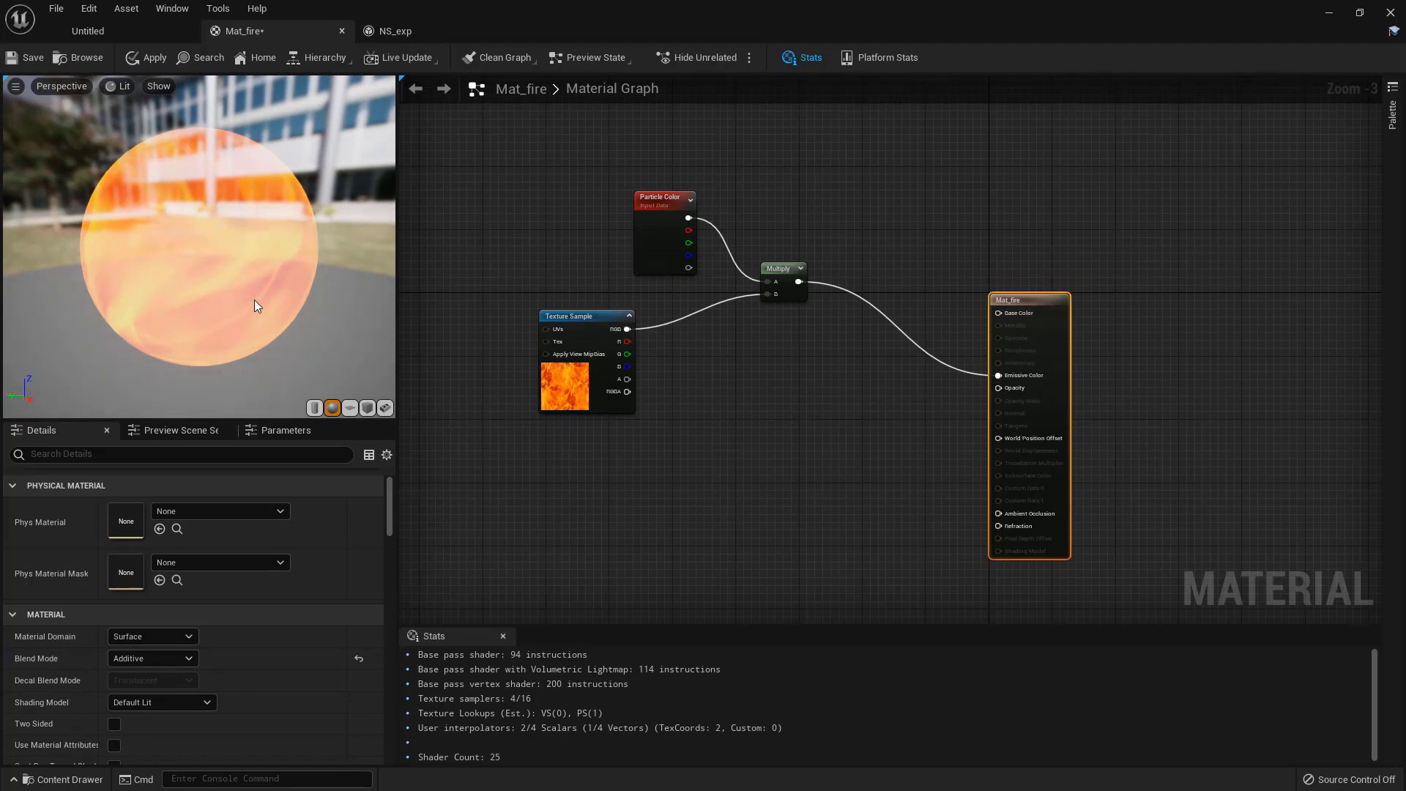
Step: Switch the Mat_fire preview from a sphere to a flat plane
{"action": "right_click_drag", "start_coordinate": [761, 452], "coordinate": [806, 393]}
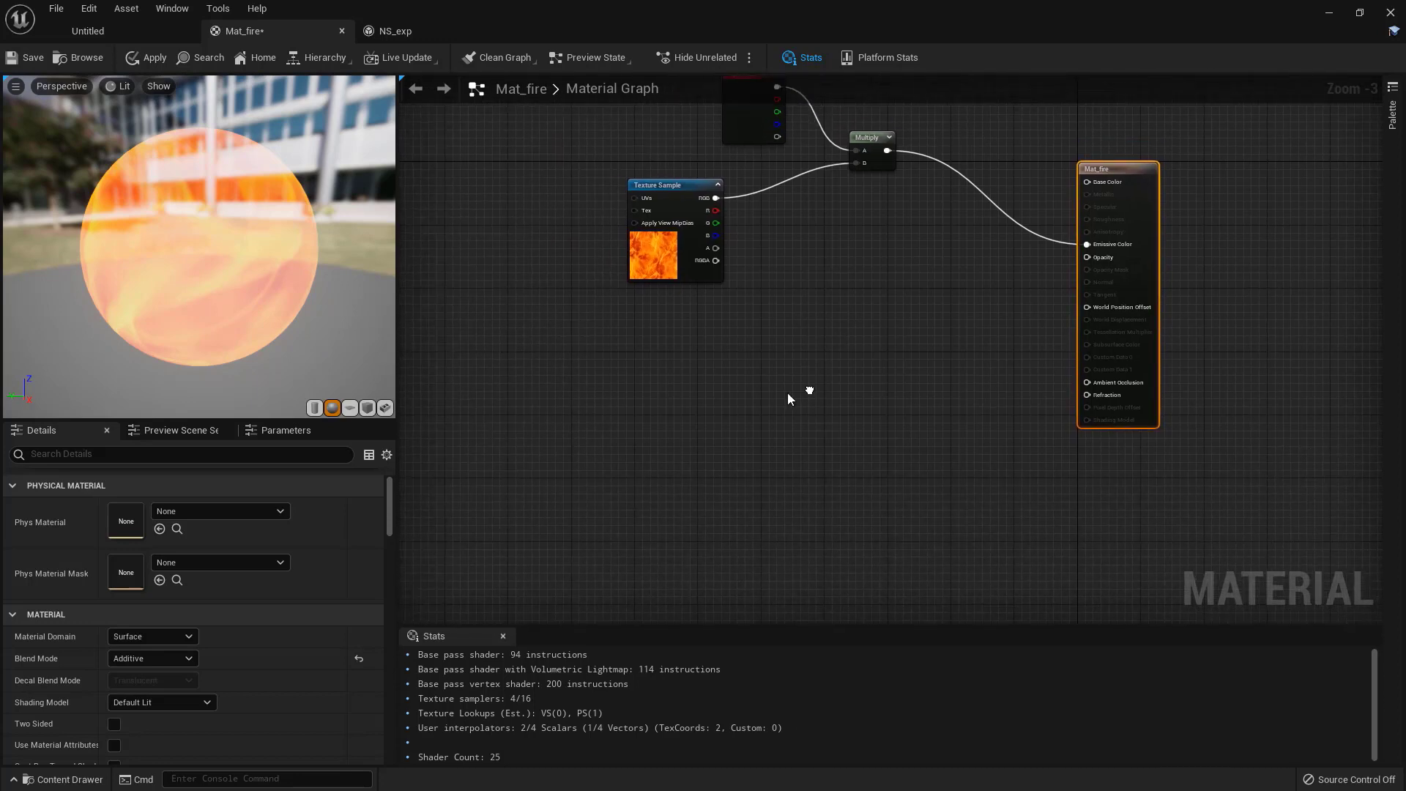
{"action": "left_click", "coordinate": [350, 409]}
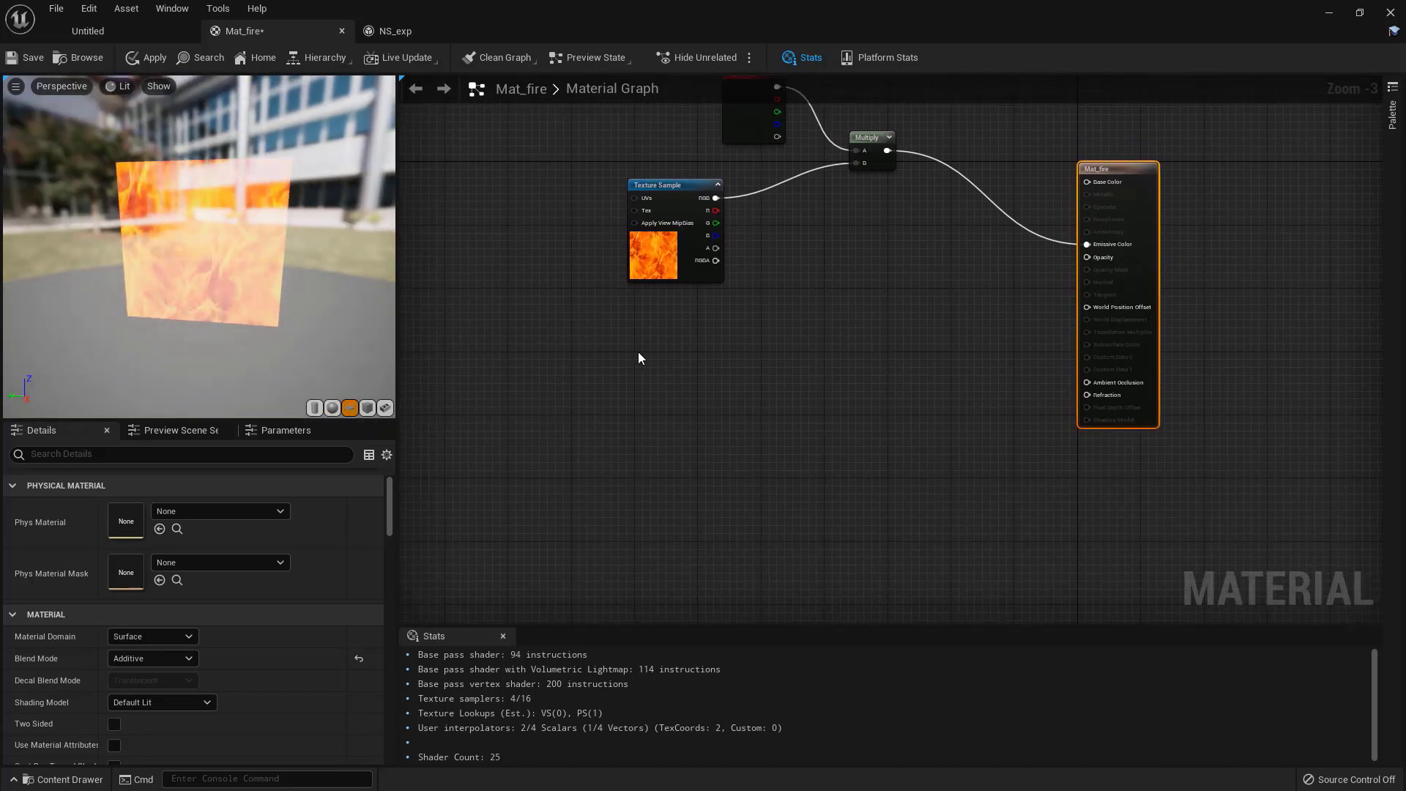
{"action": "right_click_drag", "start_coordinate": [725, 378], "coordinate": [666, 378]}
Step: Add a RadialGradientExponential node to the Mat_fire graph
{"action": "right_click", "coordinate": [635, 401]}
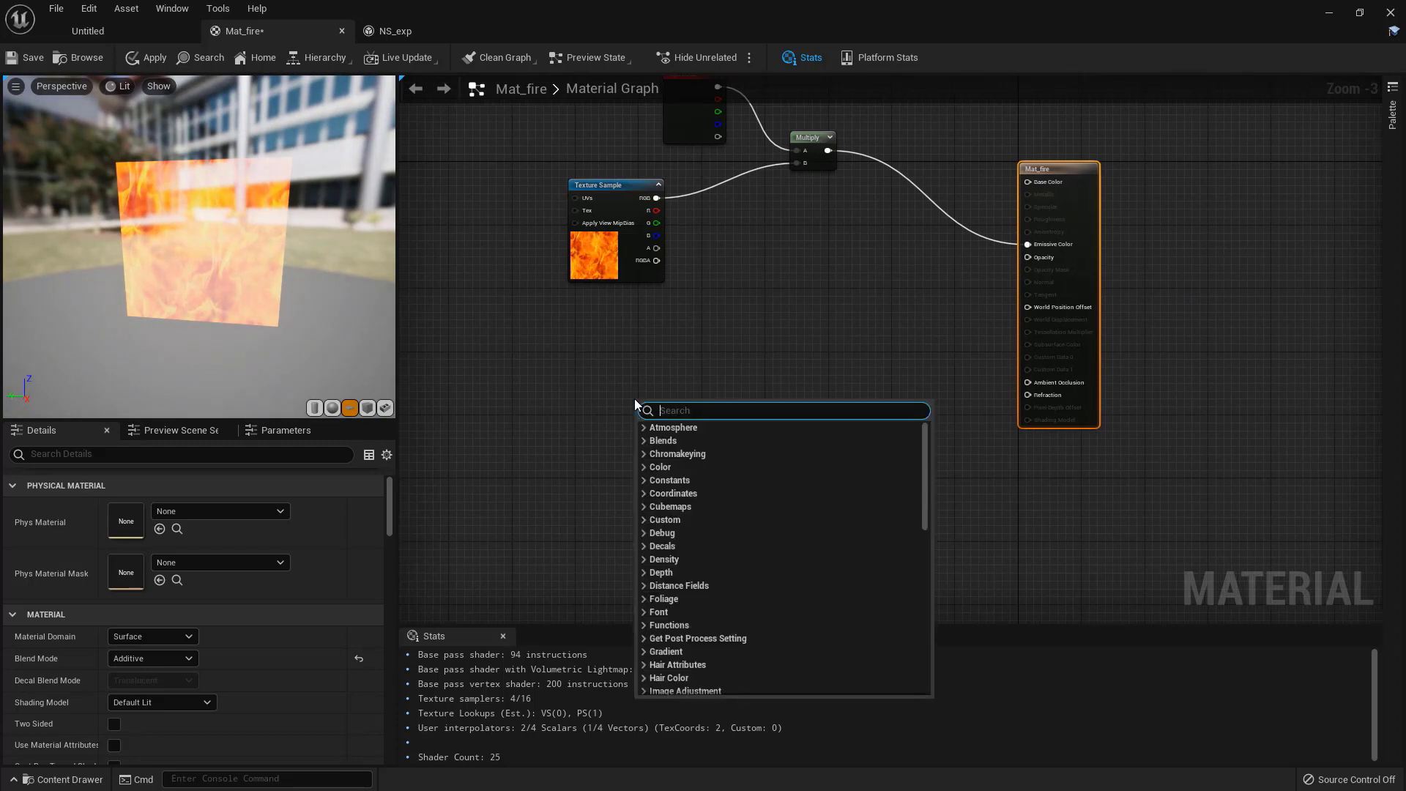
{"action": "type", "text": "radial"}
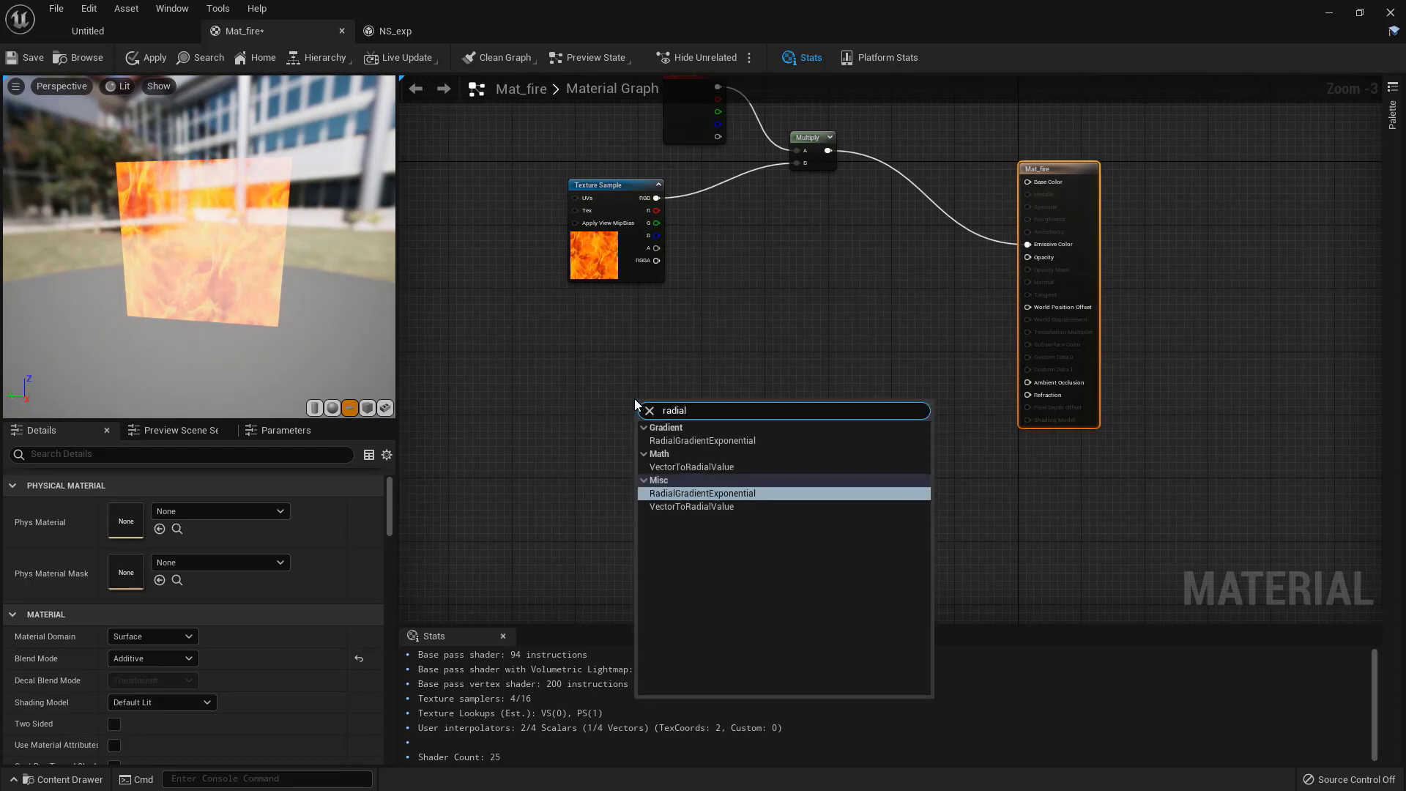
{"action": "type", "text": "gr"}
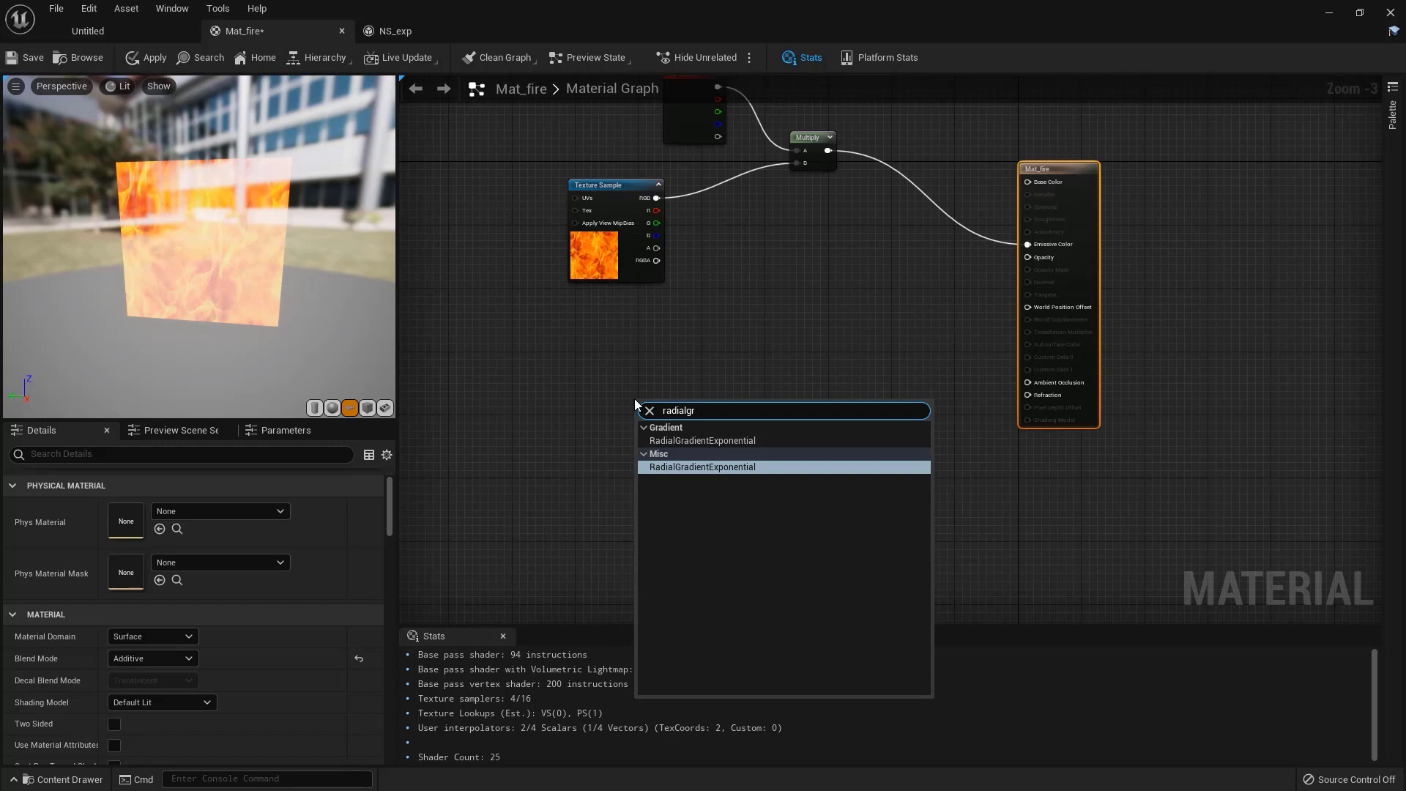
{"action": "left_click", "coordinate": [668, 440]}
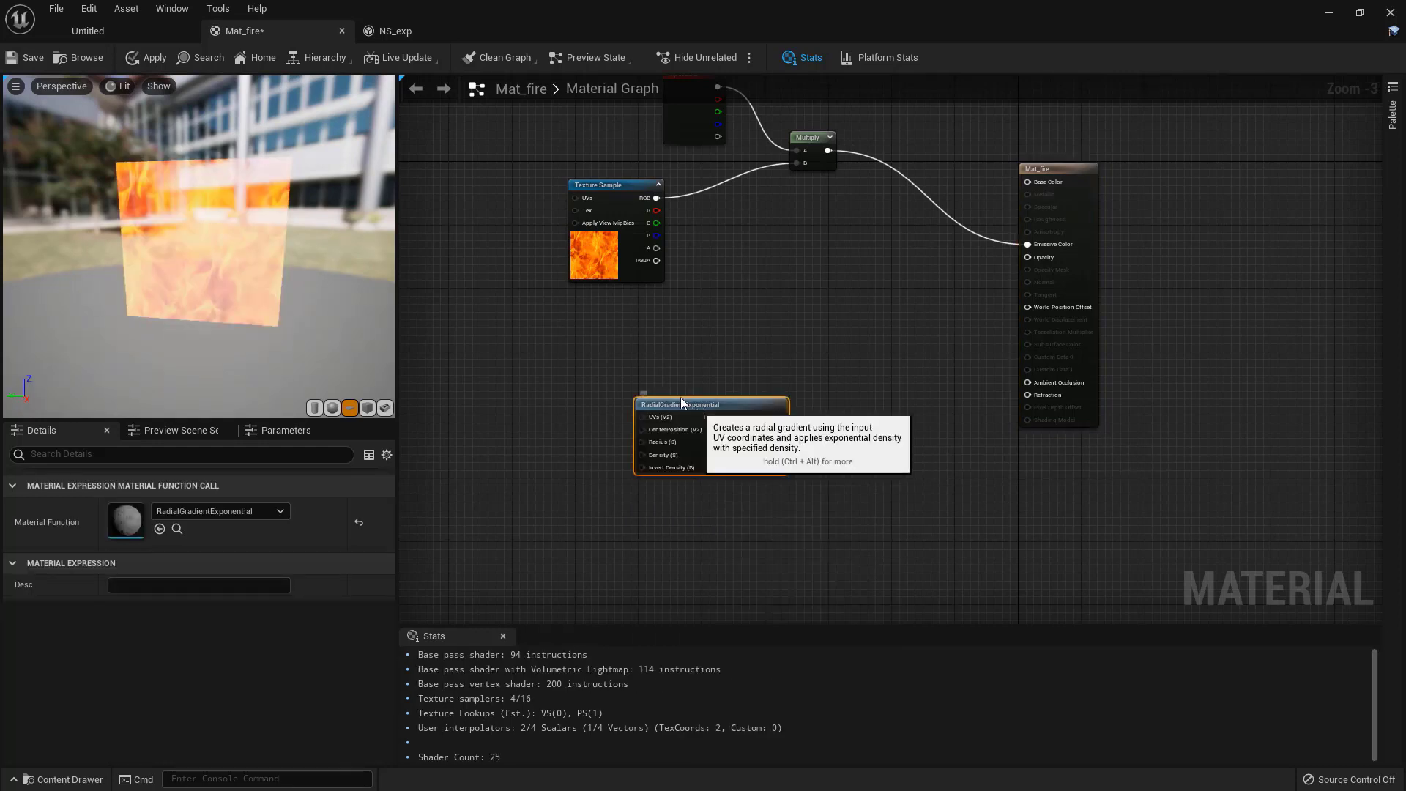
{"action": "left_click_drag", "start_coordinate": [701, 408], "coordinate": [647, 358]}
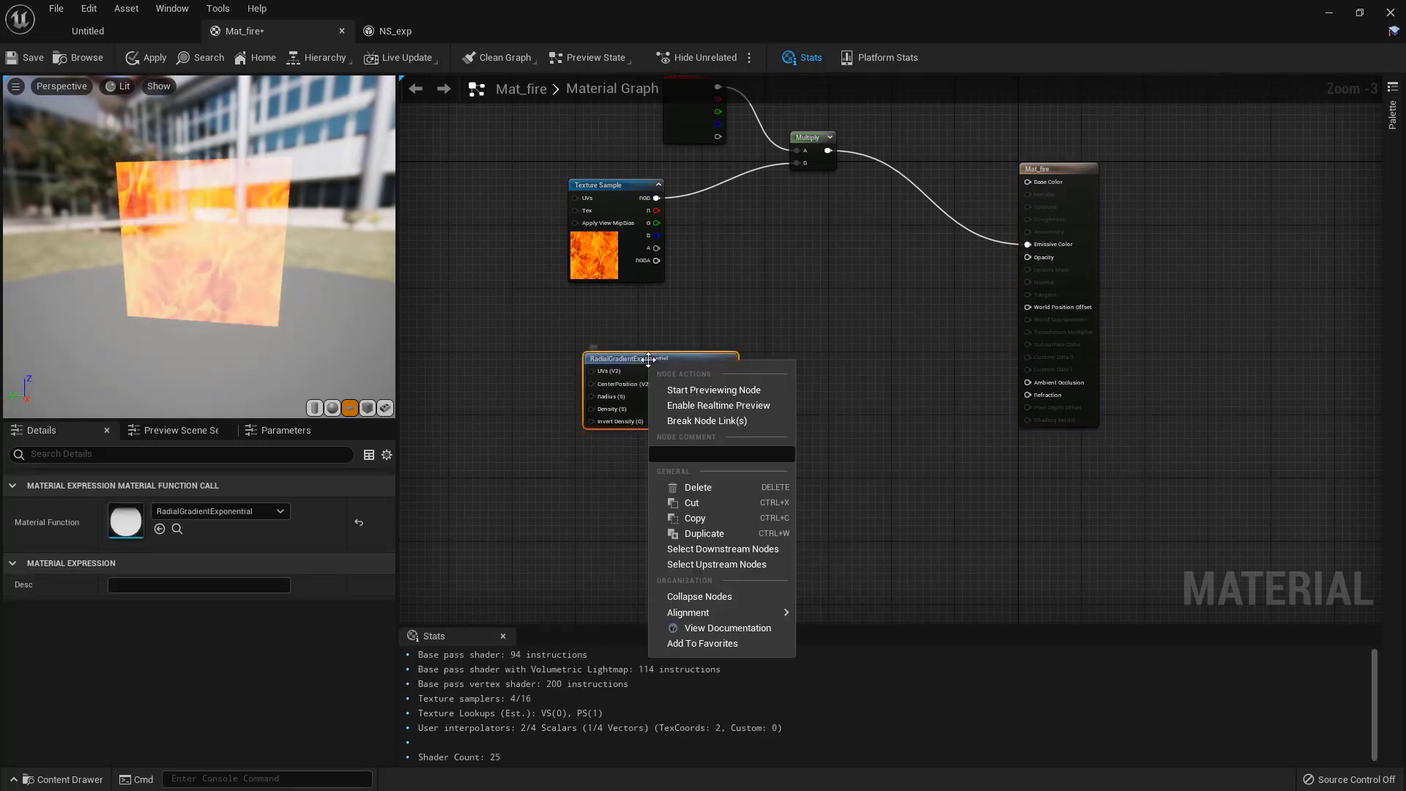
Step: Preview the RadialGradientExponential node on its own and reposition it
{"action": "right_click", "coordinate": [647, 358]}
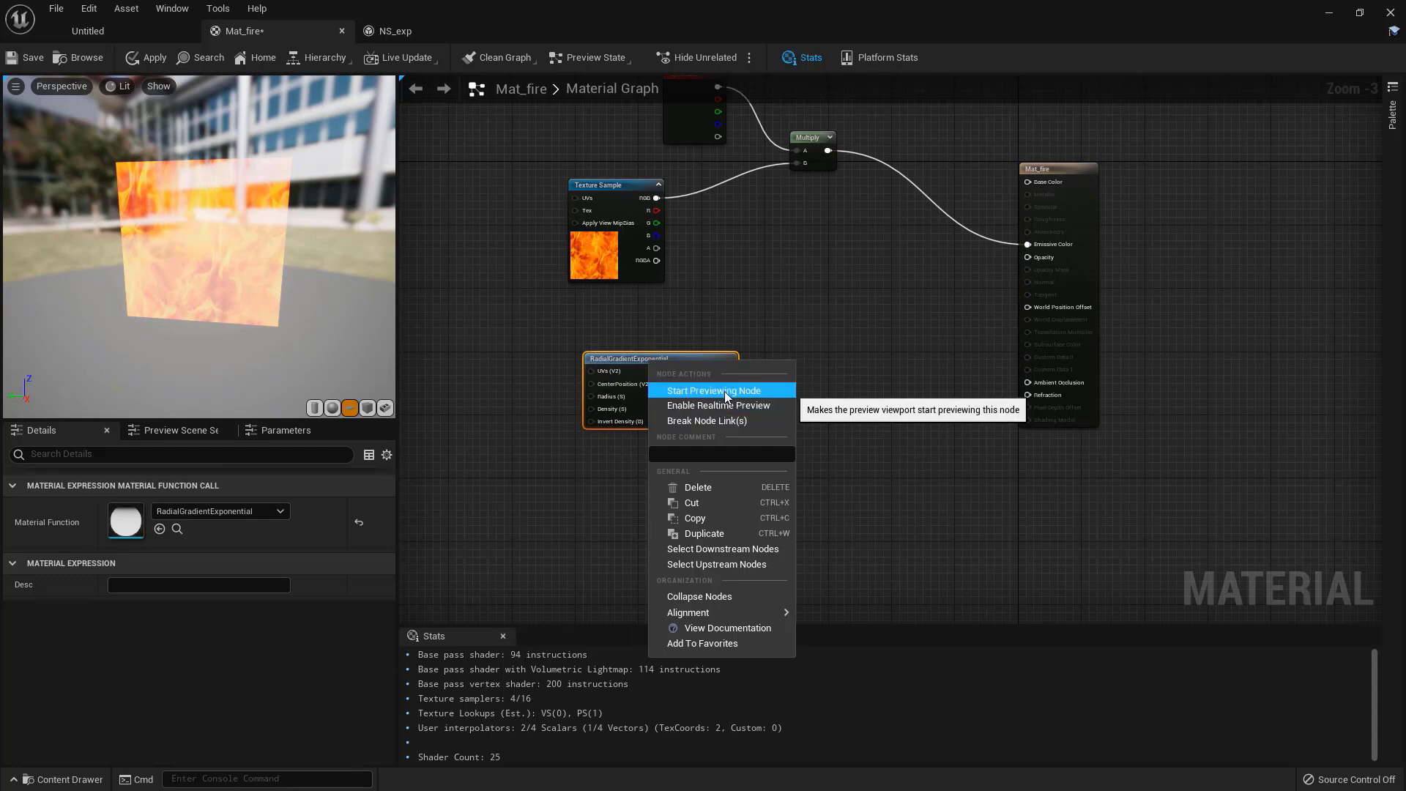
{"action": "left_click", "coordinate": [728, 393]}
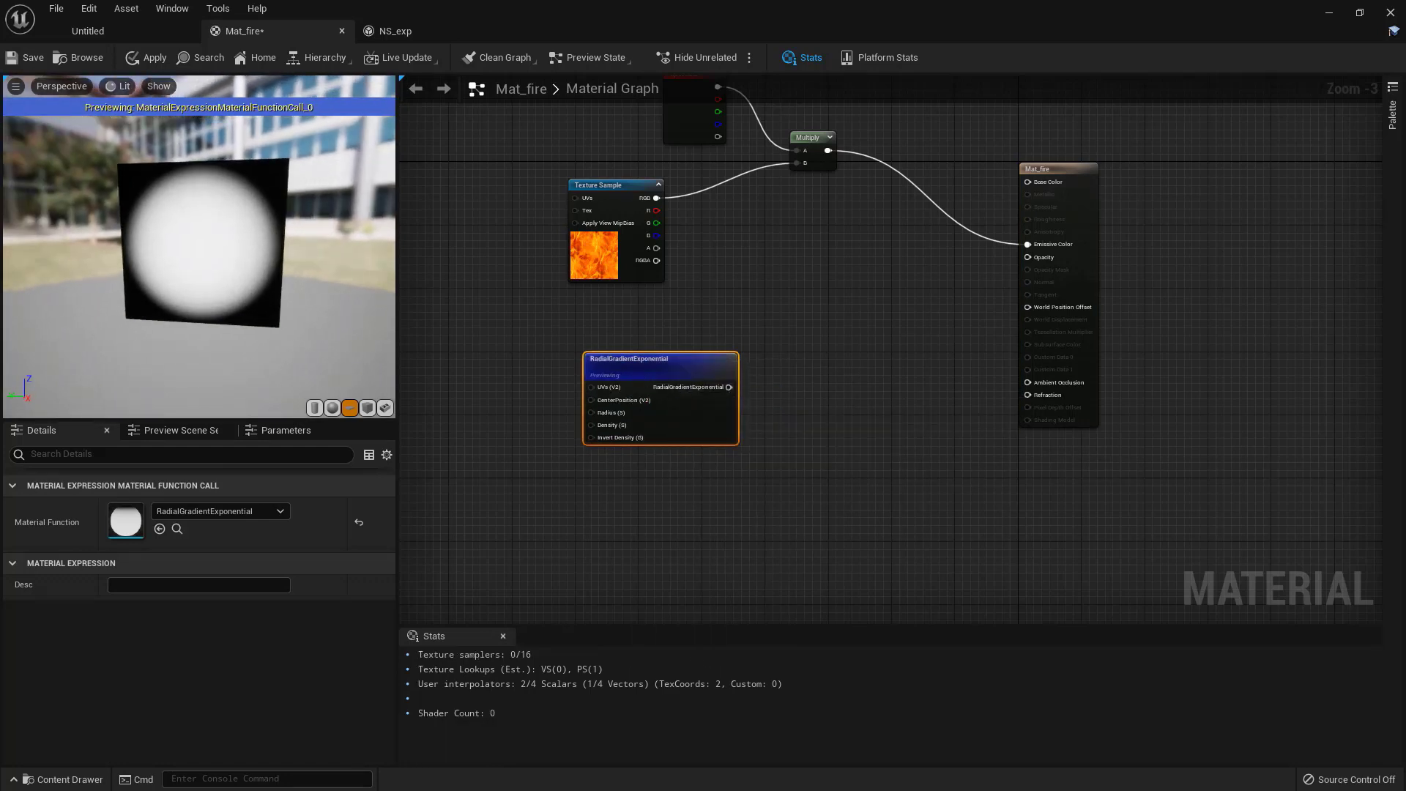
{"action": "left_click_drag", "start_coordinate": [220, 290], "coordinate": [230, 289]}
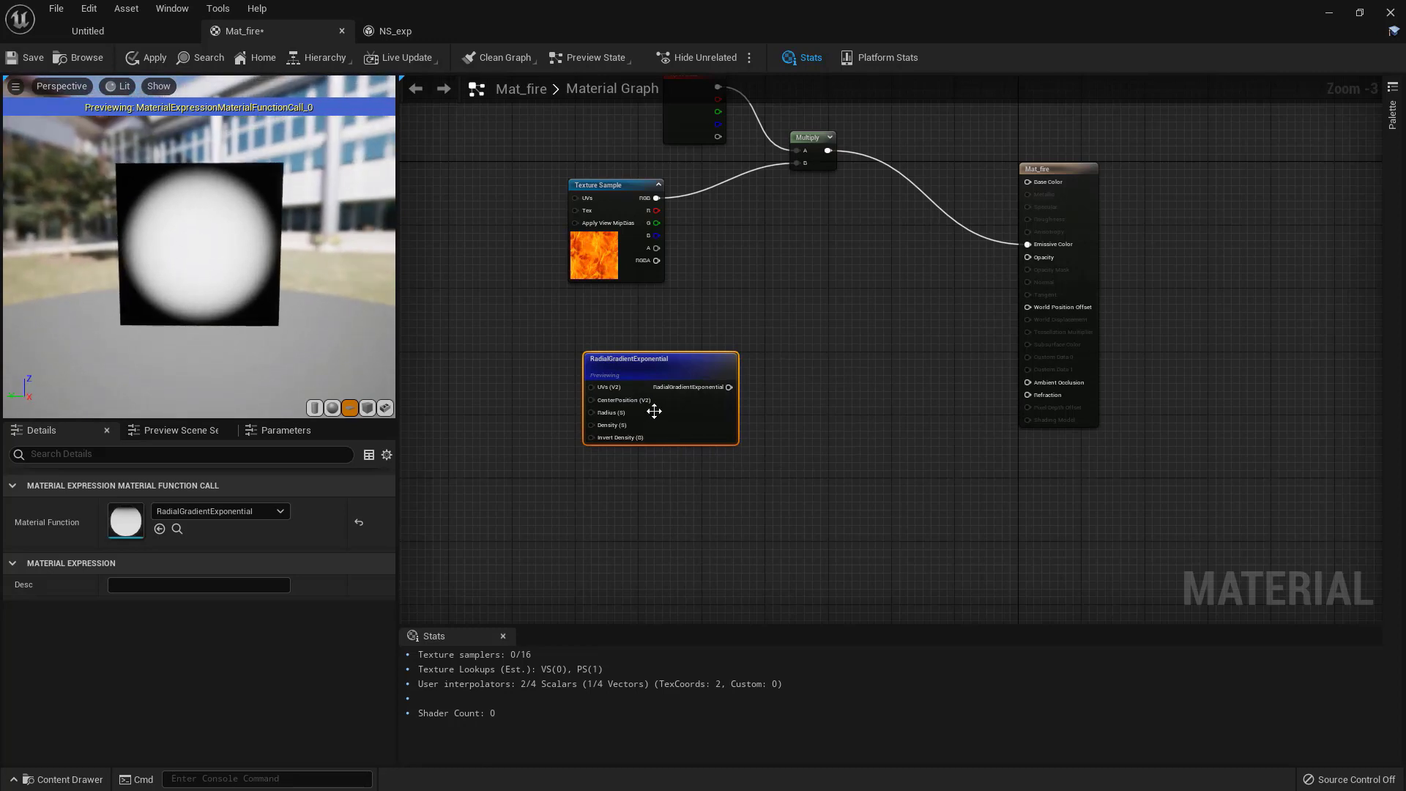
{"action": "right_click_drag", "start_coordinate": [687, 330], "coordinate": [657, 325]}
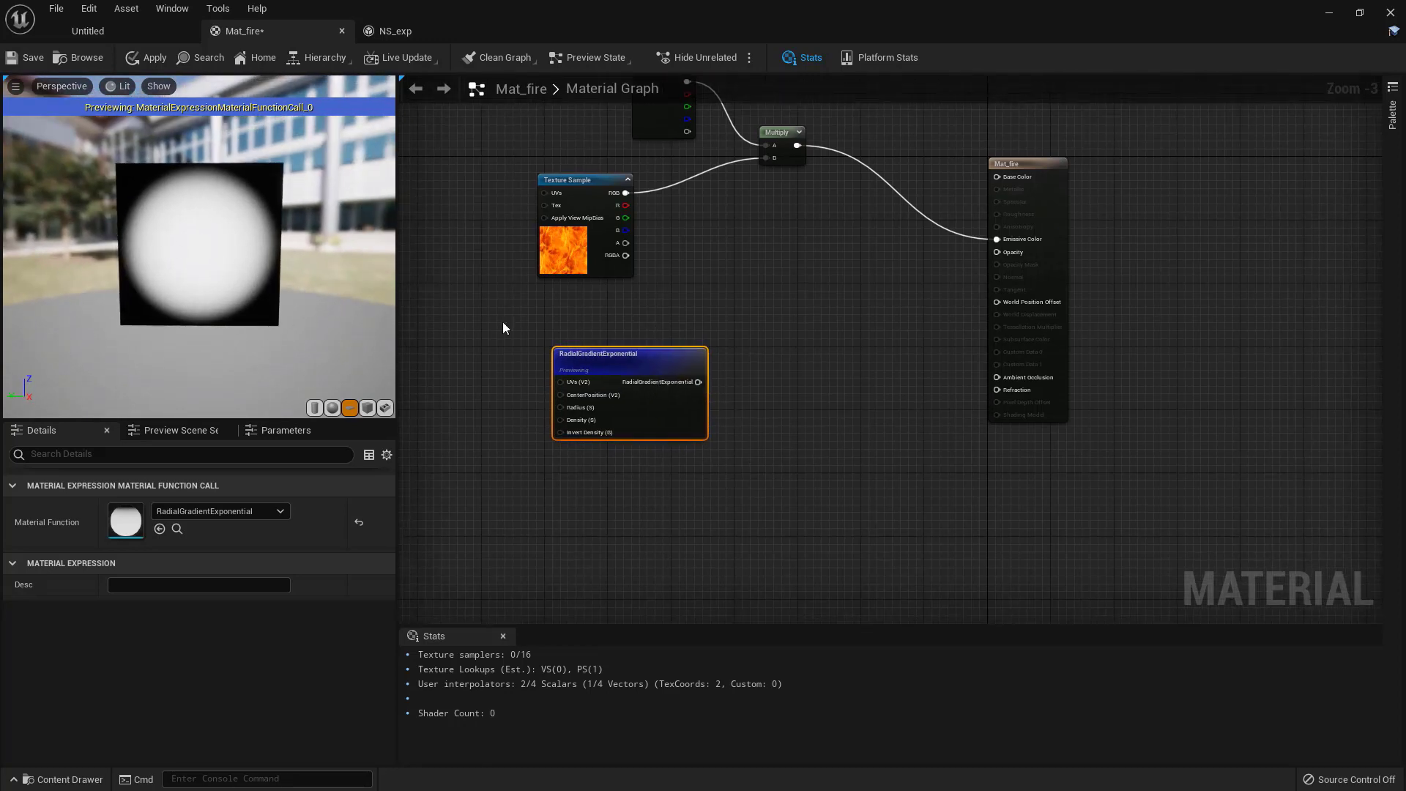
{"action": "right_click_drag", "start_coordinate": [812, 360], "coordinate": [792, 381]}
{"action": "left_click_drag", "start_coordinate": [732, 400], "coordinate": [779, 383]}
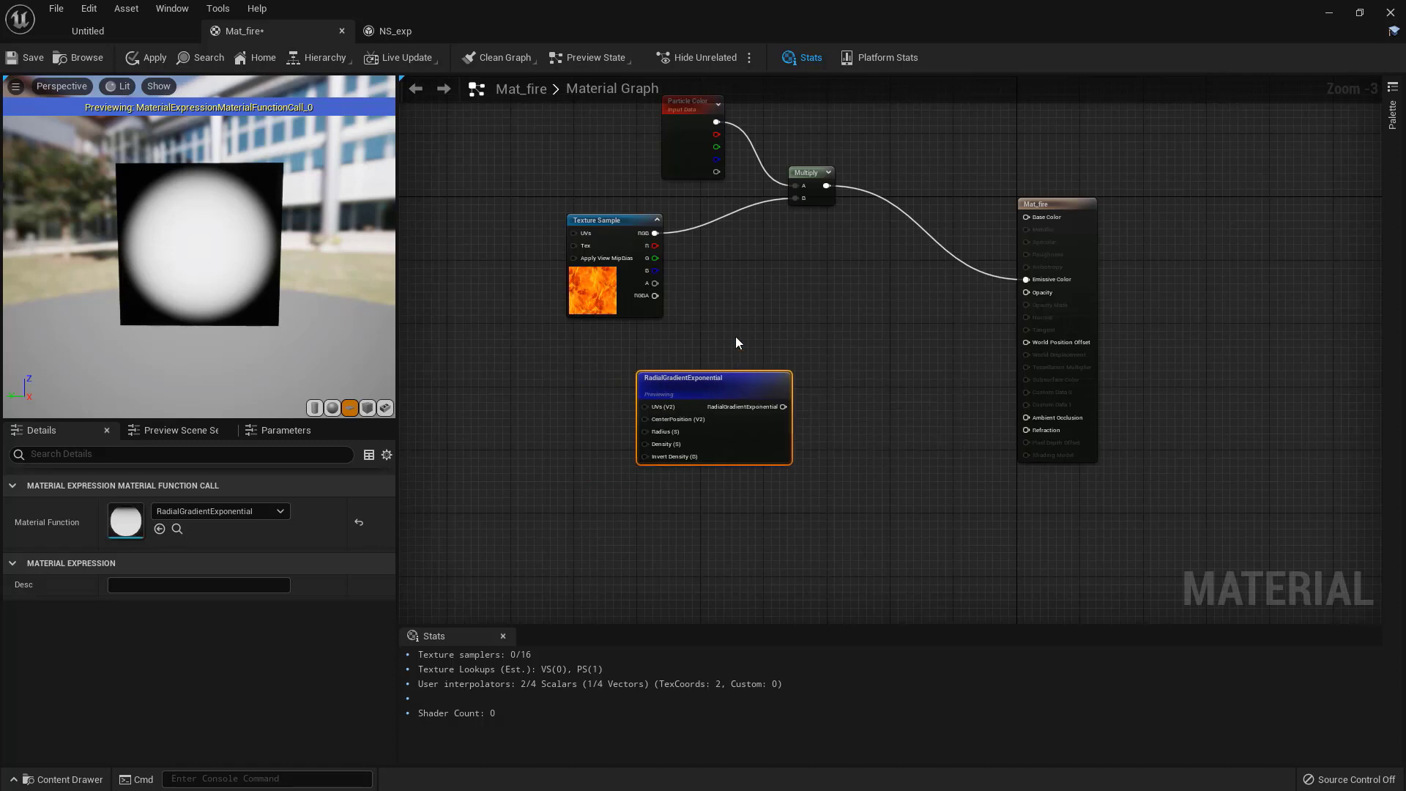
{"action": "right_click_drag", "start_coordinate": [737, 339], "coordinate": [728, 378]}
{"action": "right_click_drag", "start_coordinate": [582, 321], "coordinate": [581, 280]}
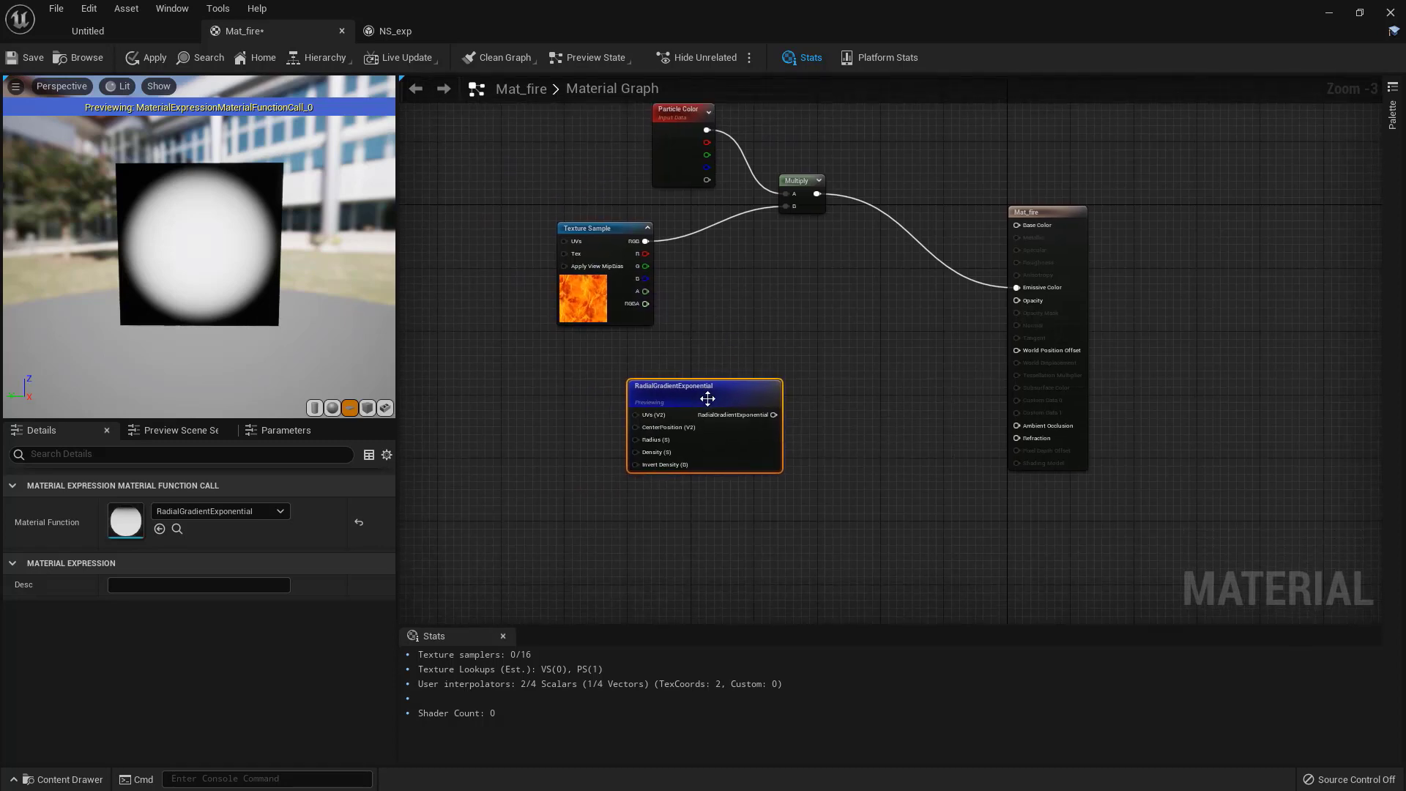
{"action": "left_click_drag", "start_coordinate": [710, 395], "coordinate": [678, 388]}
Step: Return to the full material preview and wire the gradient output into Opacity
{"action": "right_click", "coordinate": [683, 388]}
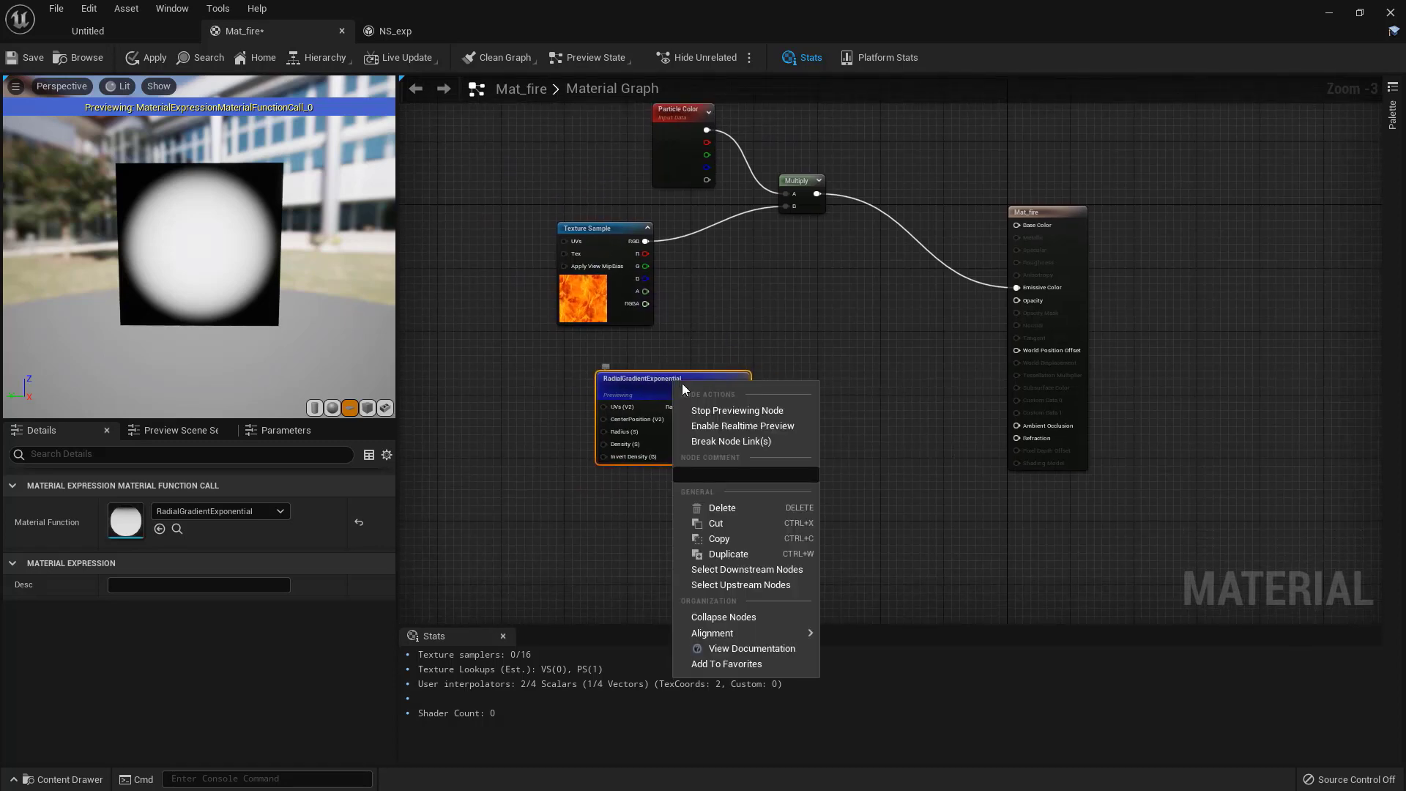
{"action": "left_click", "coordinate": [725, 411]}
{"action": "right_click_drag", "start_coordinate": [790, 413], "coordinate": [843, 374]}
{"action": "left_click_drag", "start_coordinate": [755, 341], "coordinate": [684, 326]}
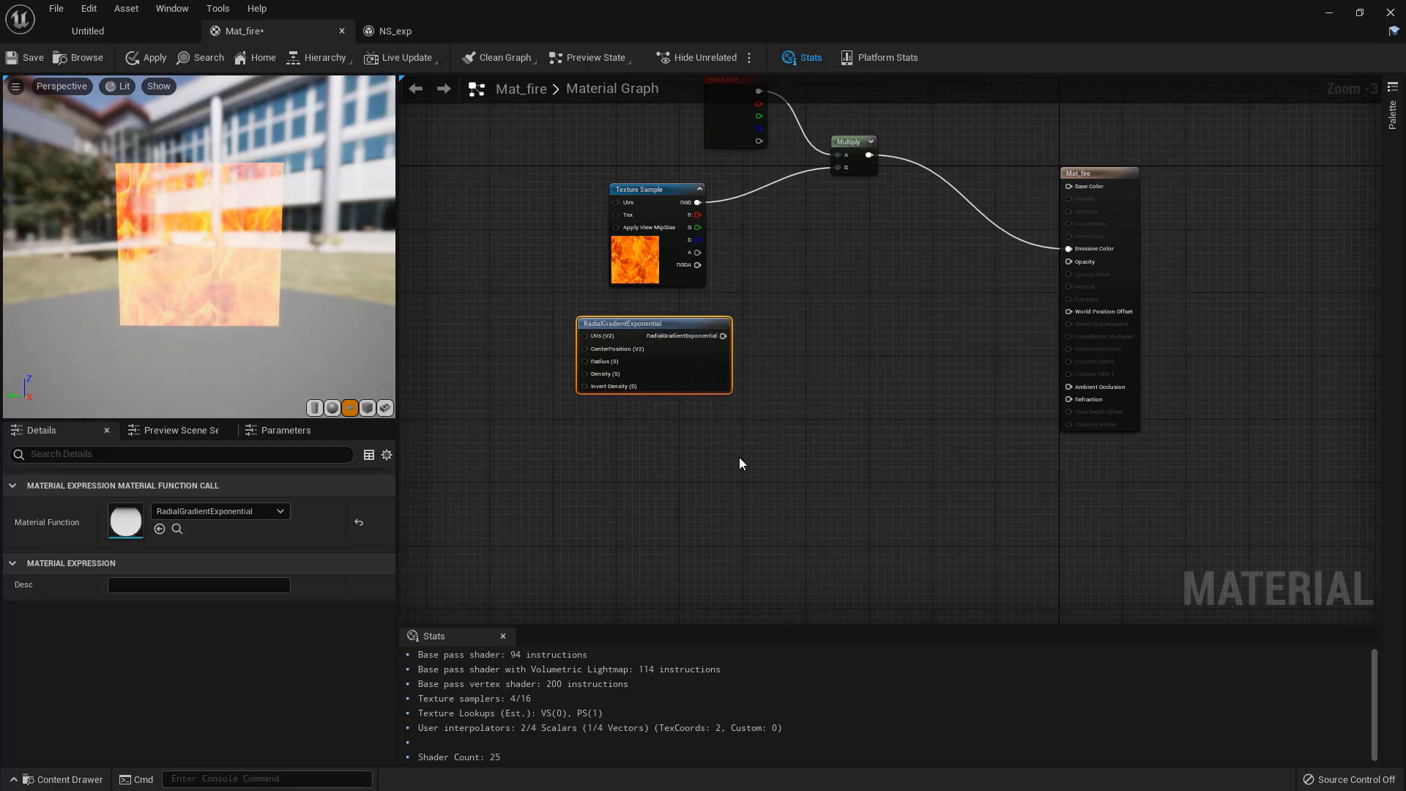
{"action": "right_click_drag", "start_coordinate": [740, 464], "coordinate": [761, 419]}
{"action": "right_click", "coordinate": [660, 434]}
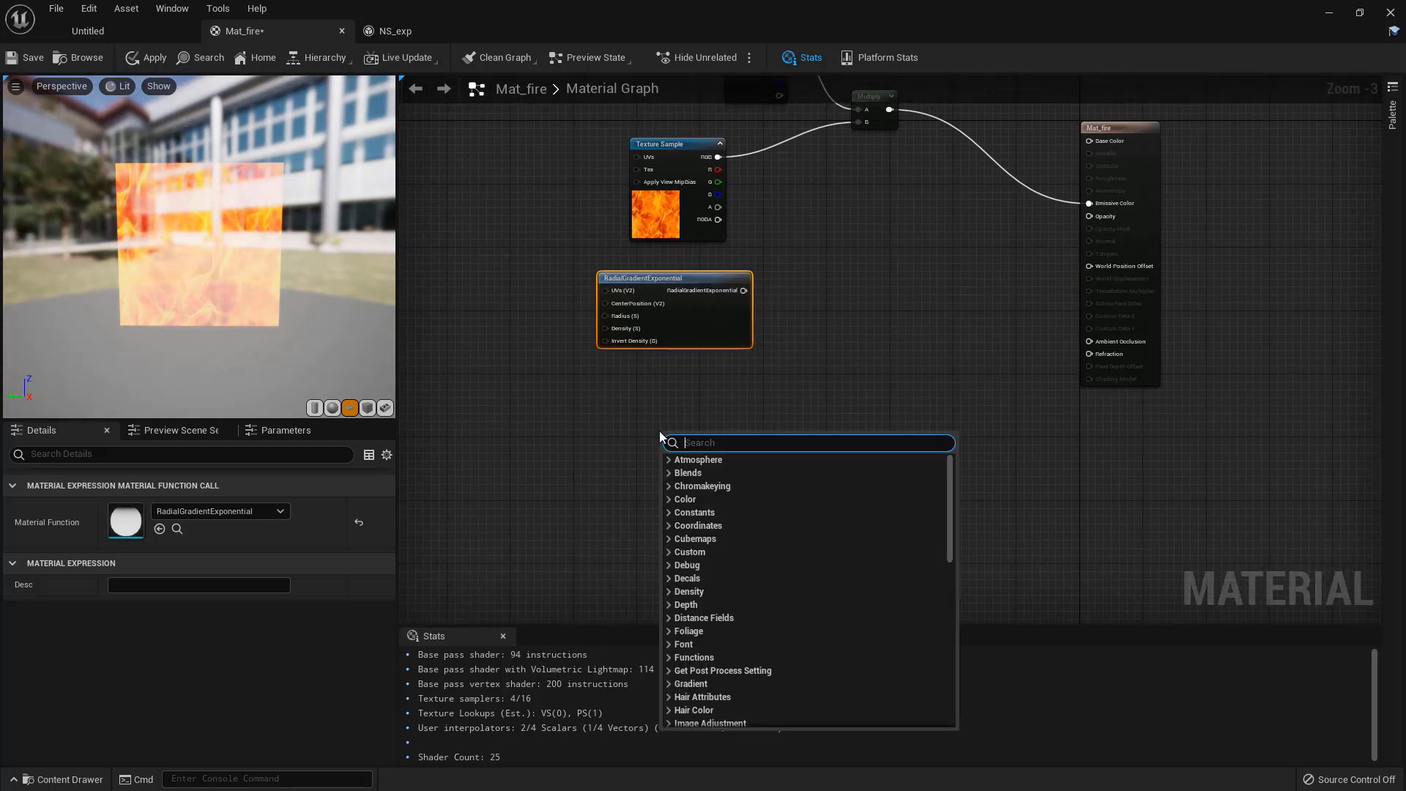
{"action": "left_click", "coordinate": [627, 422]}
{"action": "right_click_drag", "start_coordinate": [740, 322], "coordinate": [698, 391]}
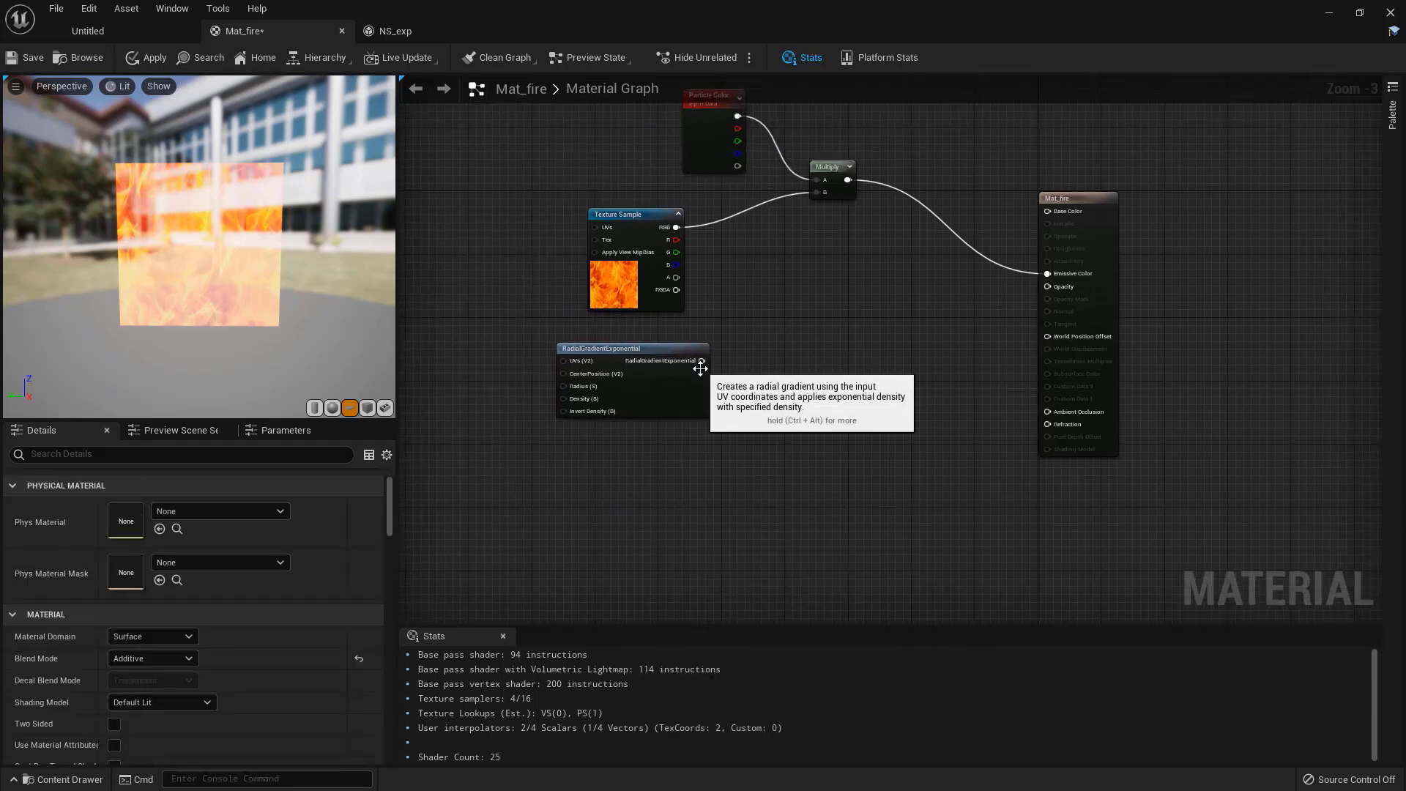
{"action": "left_click_drag", "start_coordinate": [701, 361], "coordinate": [1052, 286]}
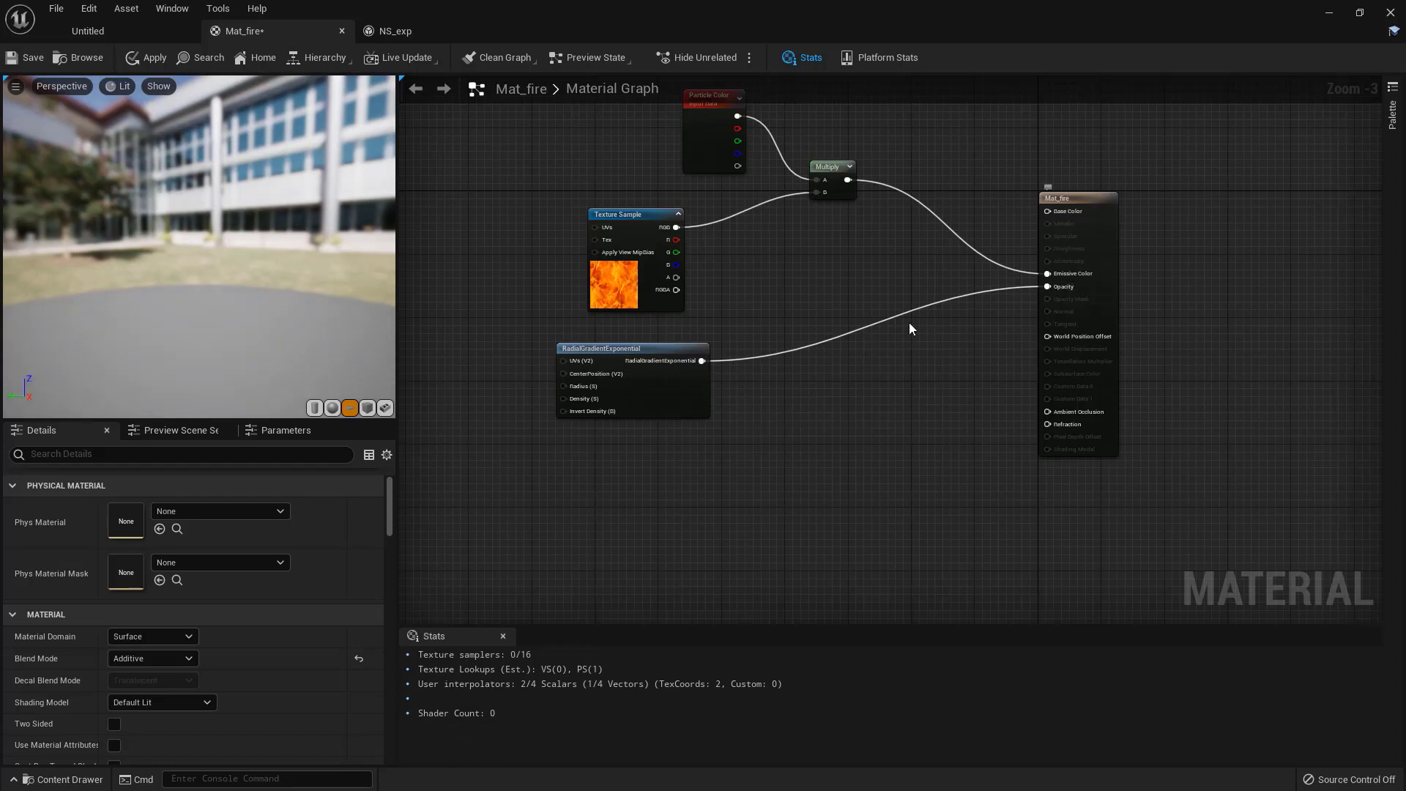
{"action": "left_click_drag", "start_coordinate": [243, 290], "coordinate": [212, 319]}
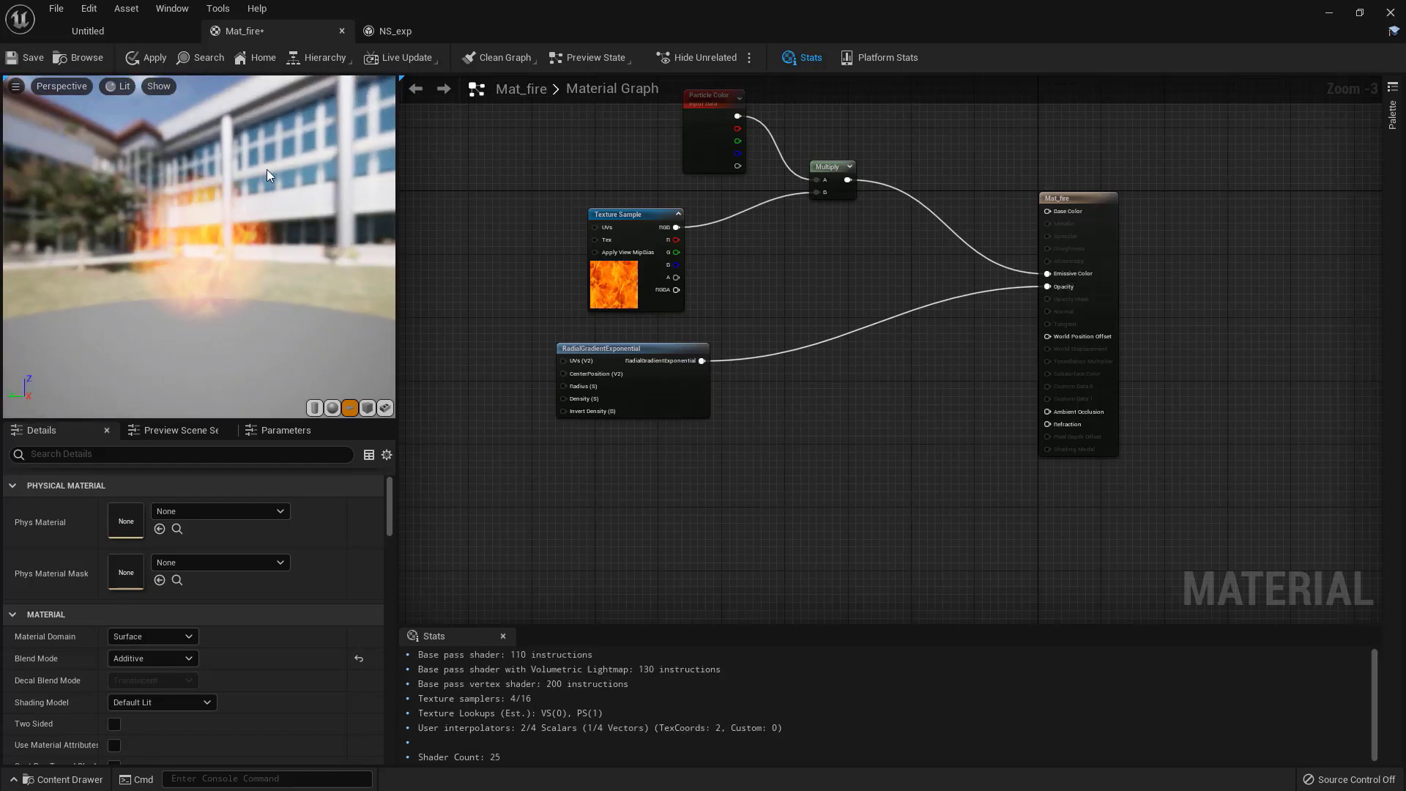
{"action": "right_click_drag", "start_coordinate": [627, 525], "coordinate": [622, 368]}
Step: Promote the gradient's Density input to a parameter with default 5.0
{"action": "scroll", "coordinate": [679, 486], "scroll_direction": "up", "scroll_amount": 2}
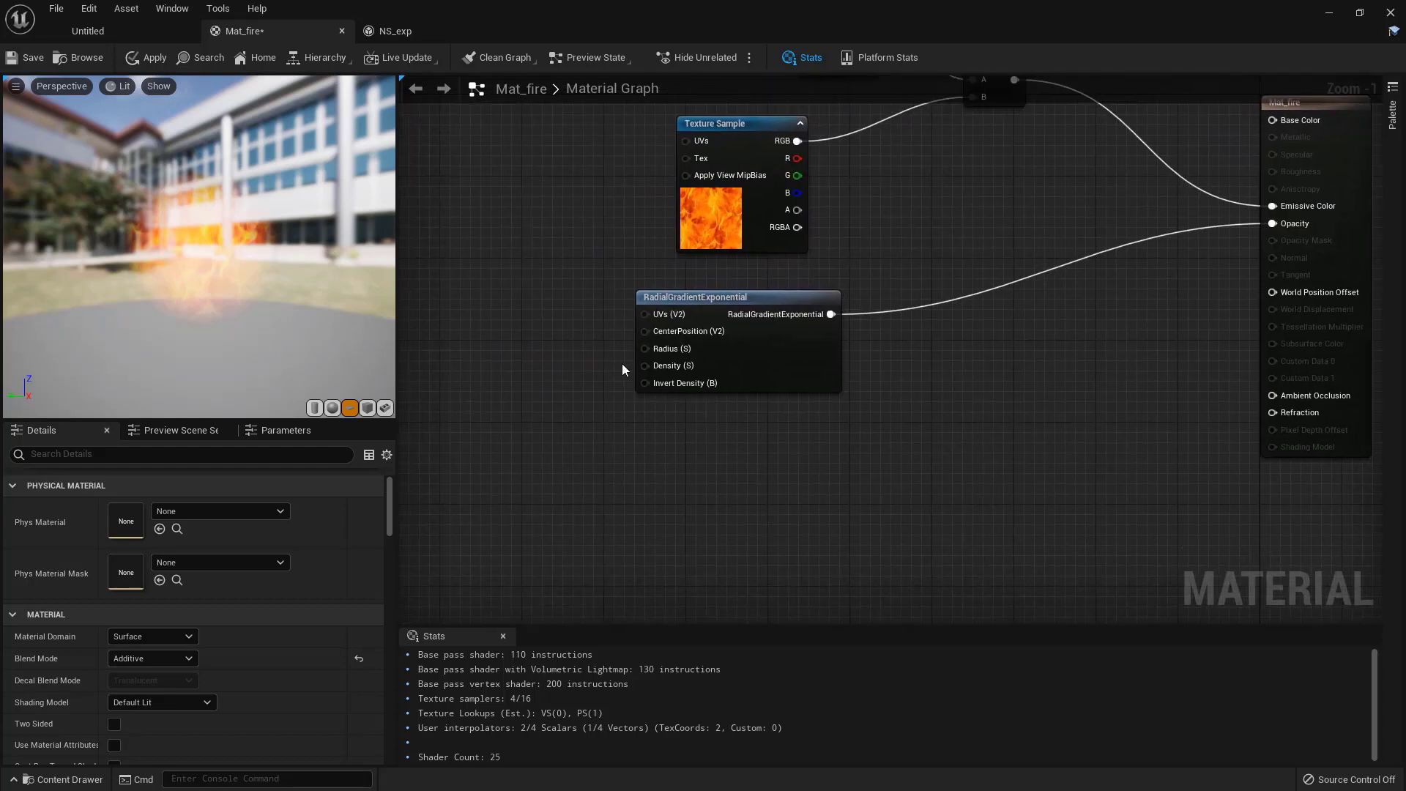
{"action": "right_click", "coordinate": [672, 365]}
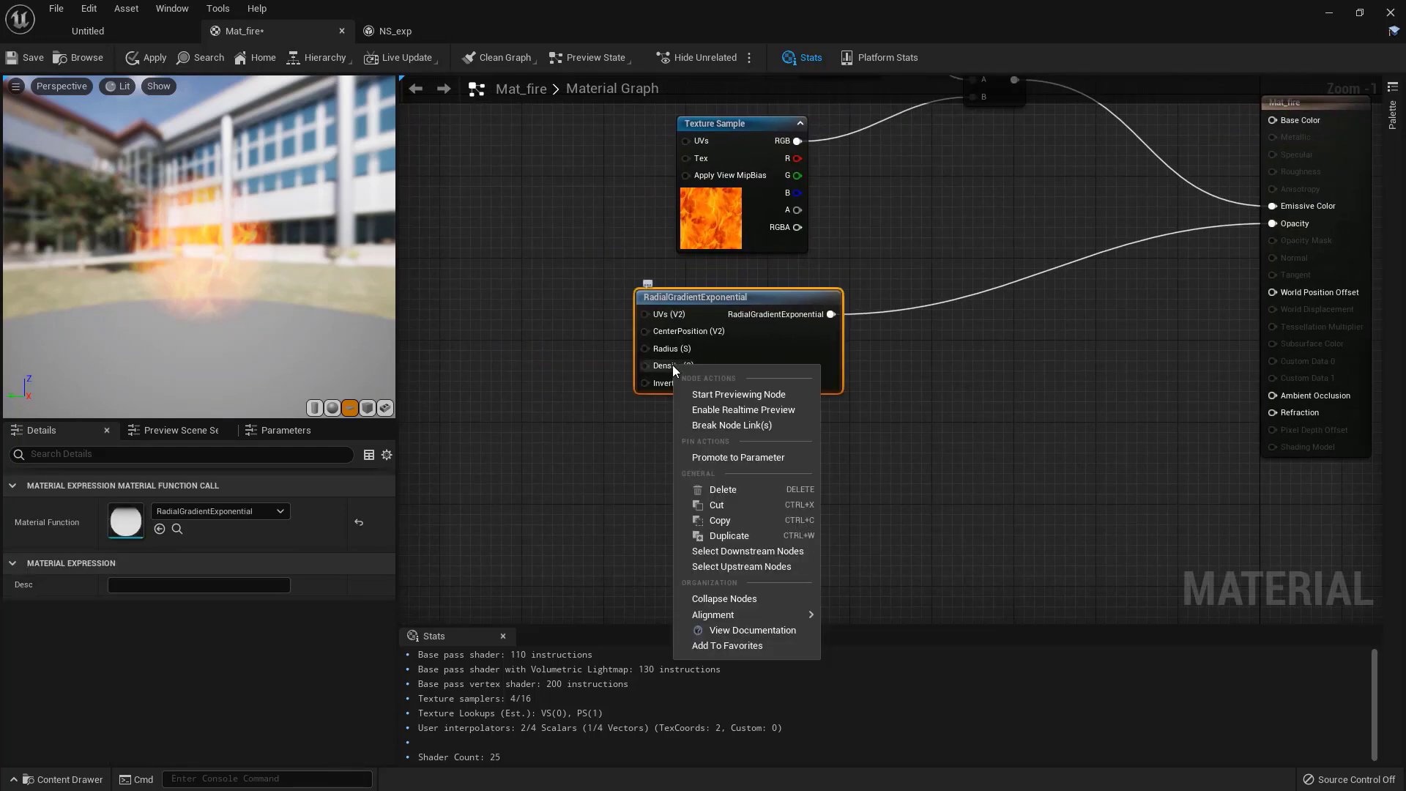
{"action": "left_click", "coordinate": [718, 458]}
{"action": "left_click_drag", "start_coordinate": [578, 291], "coordinate": [456, 306]}
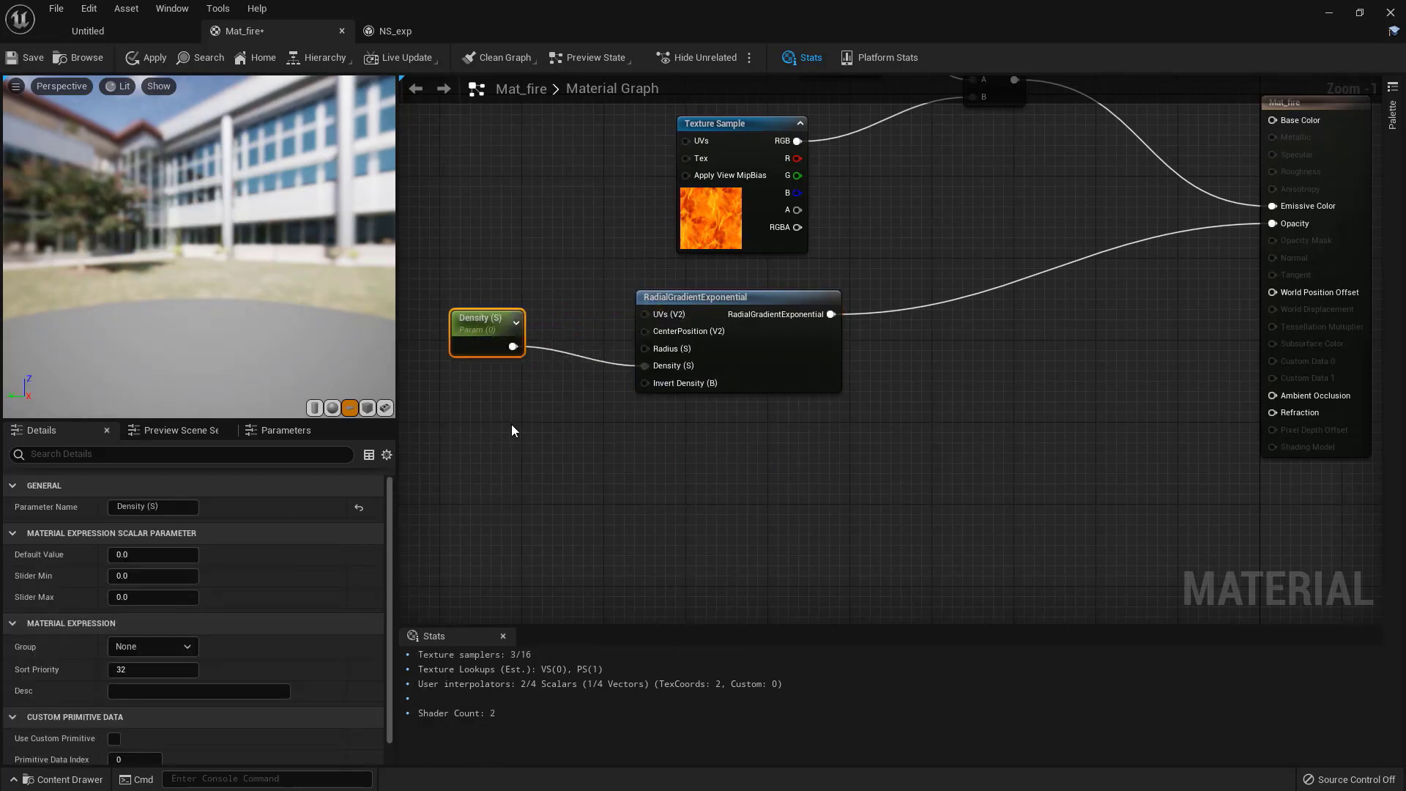
{"action": "right_click_drag", "start_coordinate": [446, 317], "coordinate": [540, 316]}
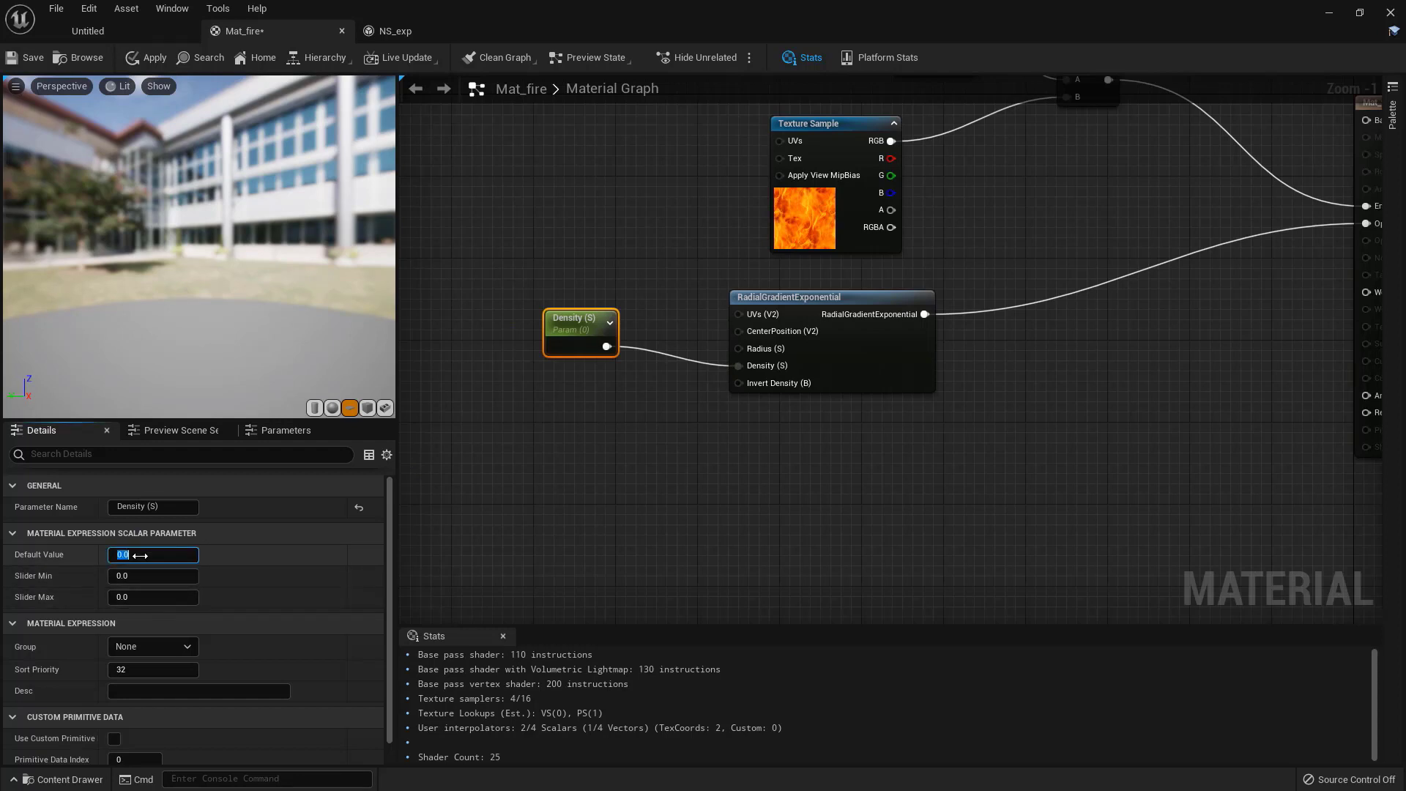
{"action": "key", "text": "Return"}
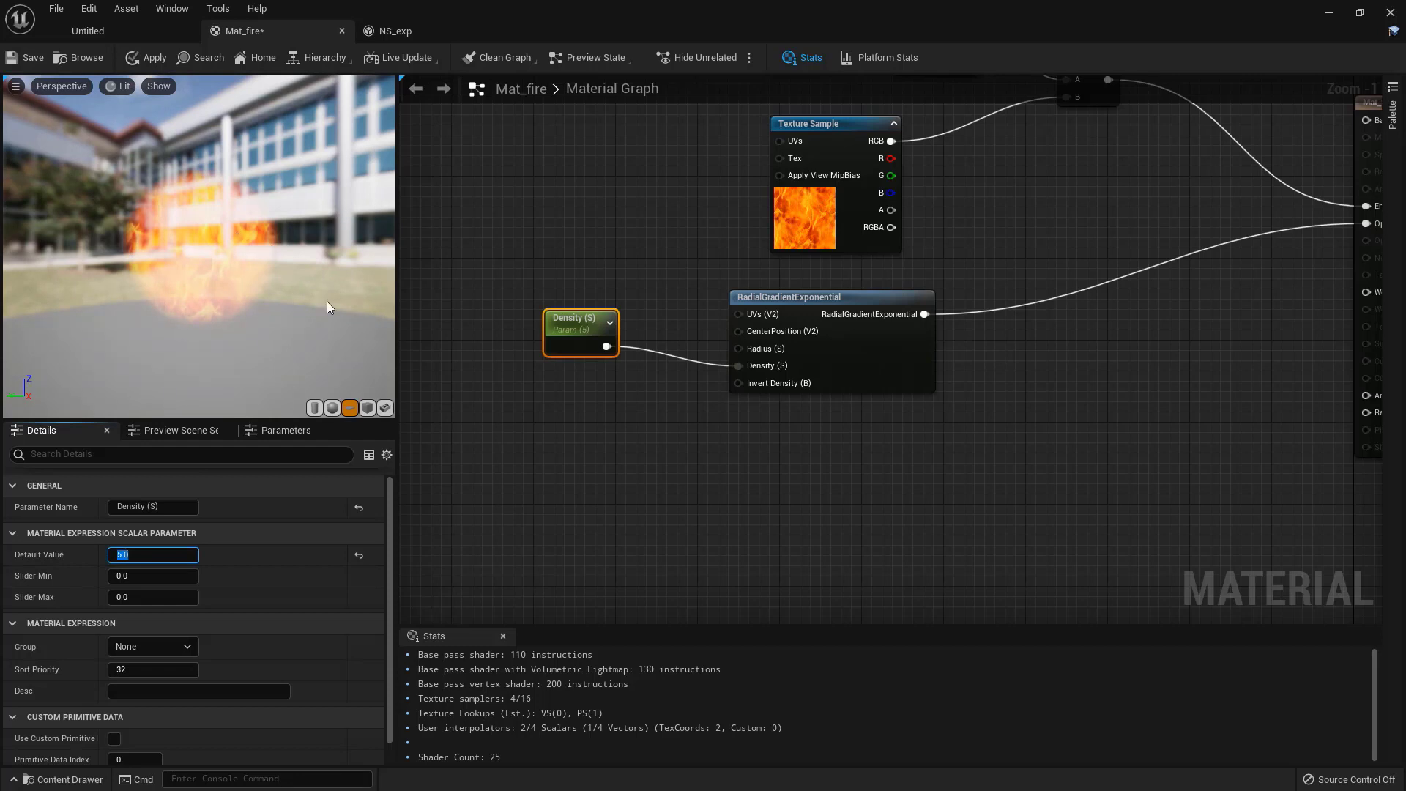
{"action": "right_click_drag", "start_coordinate": [740, 297], "coordinate": [645, 319]}
Step: Preview the RadialGradientExponential node on its own
{"action": "right_click", "coordinate": [746, 320]}
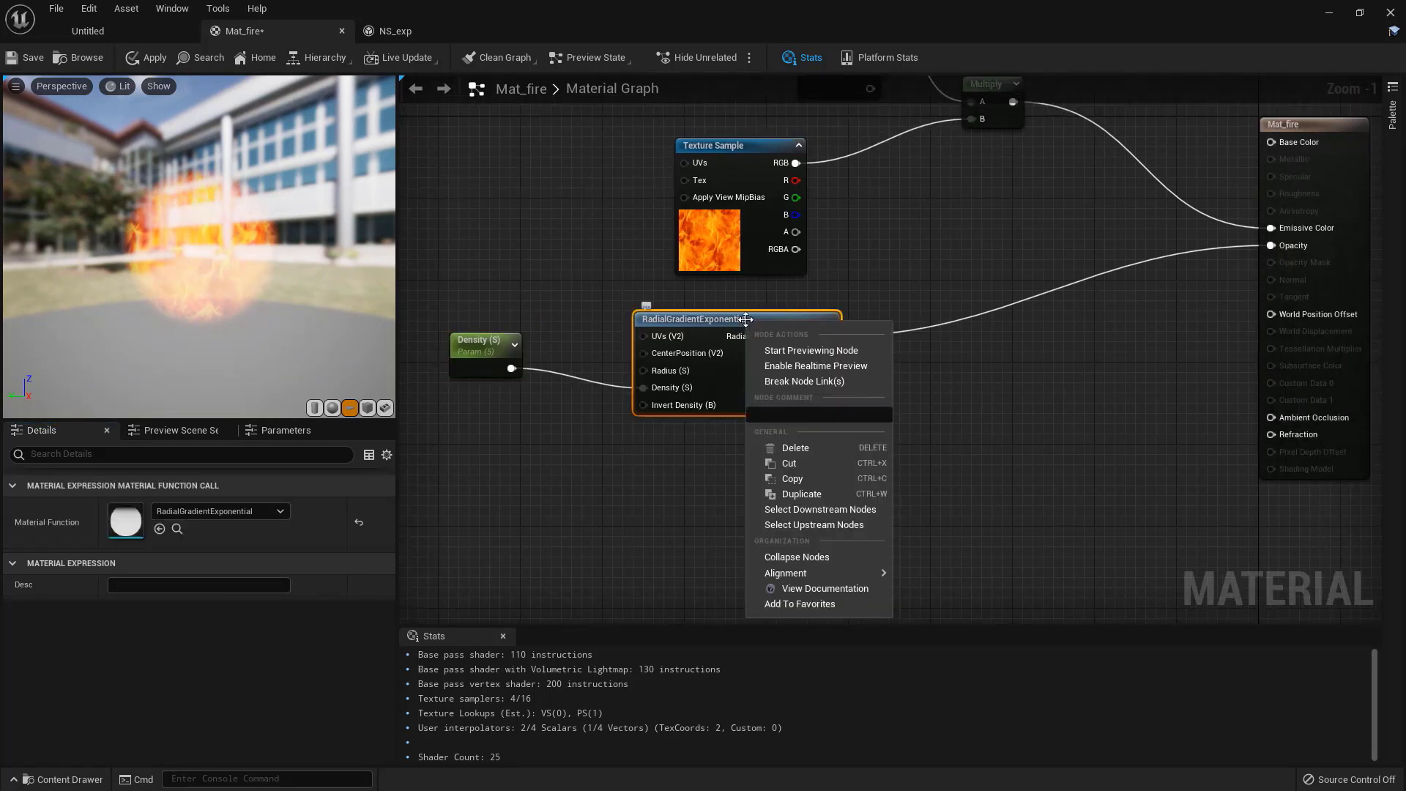
{"action": "left_click", "coordinate": [794, 350]}
{"action": "right_click_drag", "start_coordinate": [534, 271], "coordinate": [652, 274]}
{"action": "left_click_drag", "start_coordinate": [591, 347], "coordinate": [580, 357]}
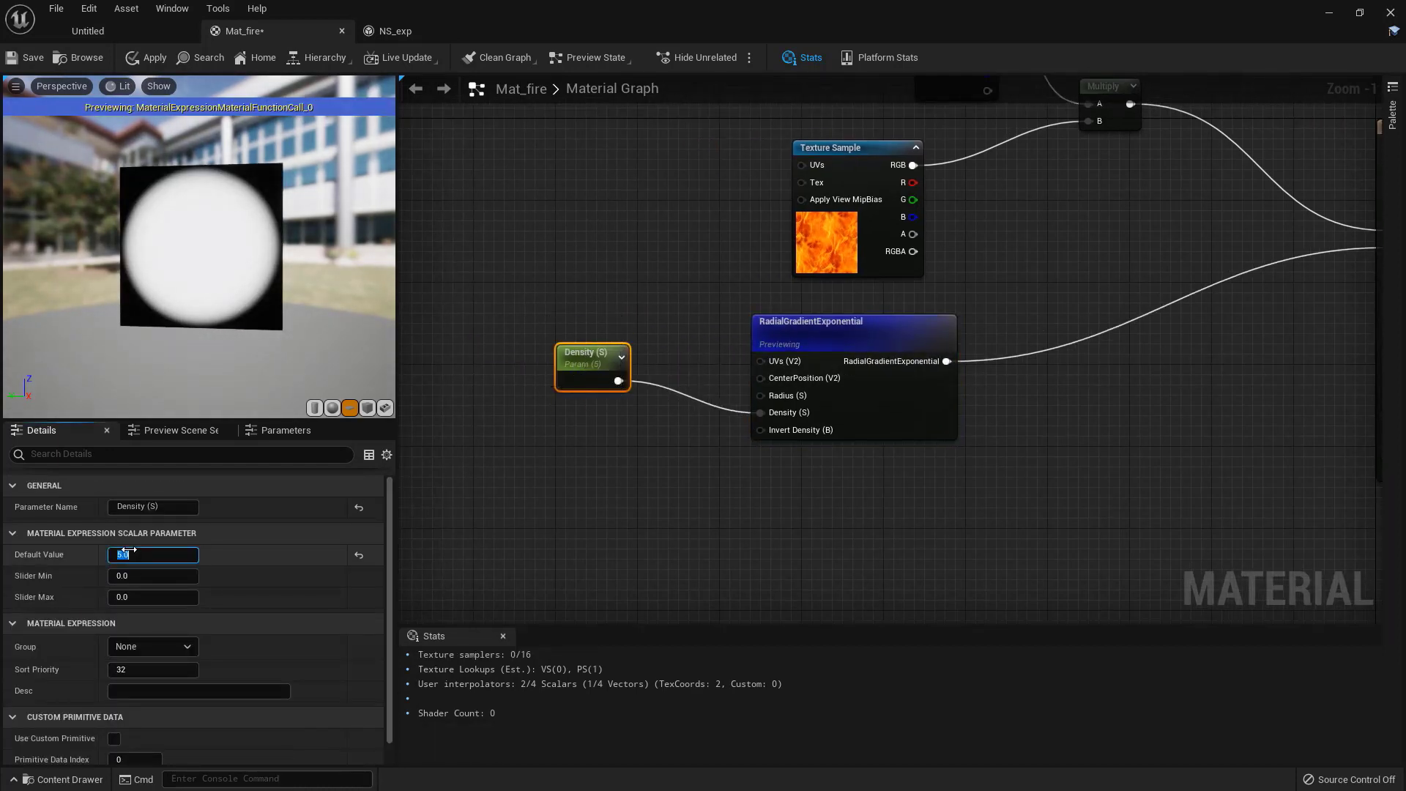
Step: Try a Density default of 10, then set it back to 5
{"action": "type", "text": "10"}
{"action": "key", "text": "Return"}
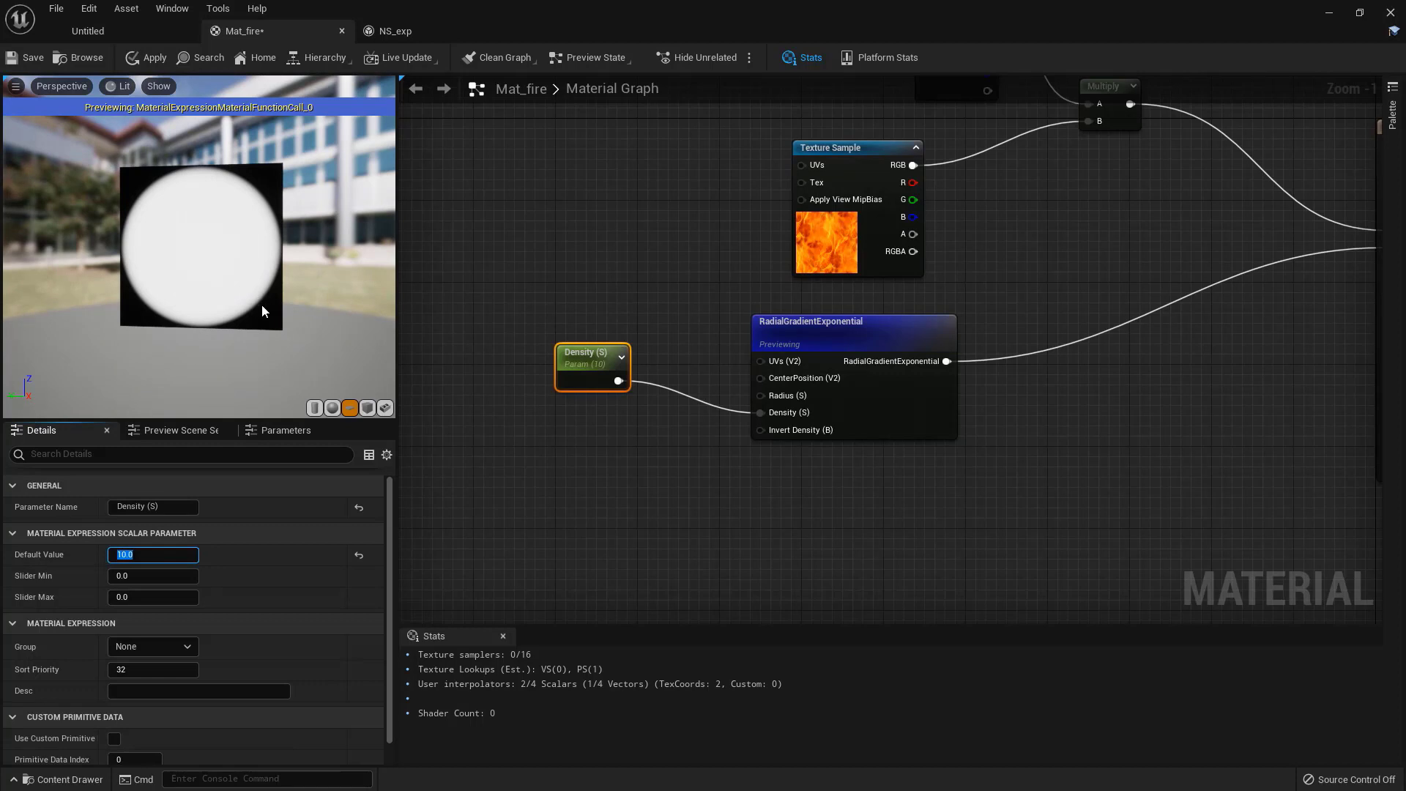
{"action": "left_click", "coordinate": [157, 557]}
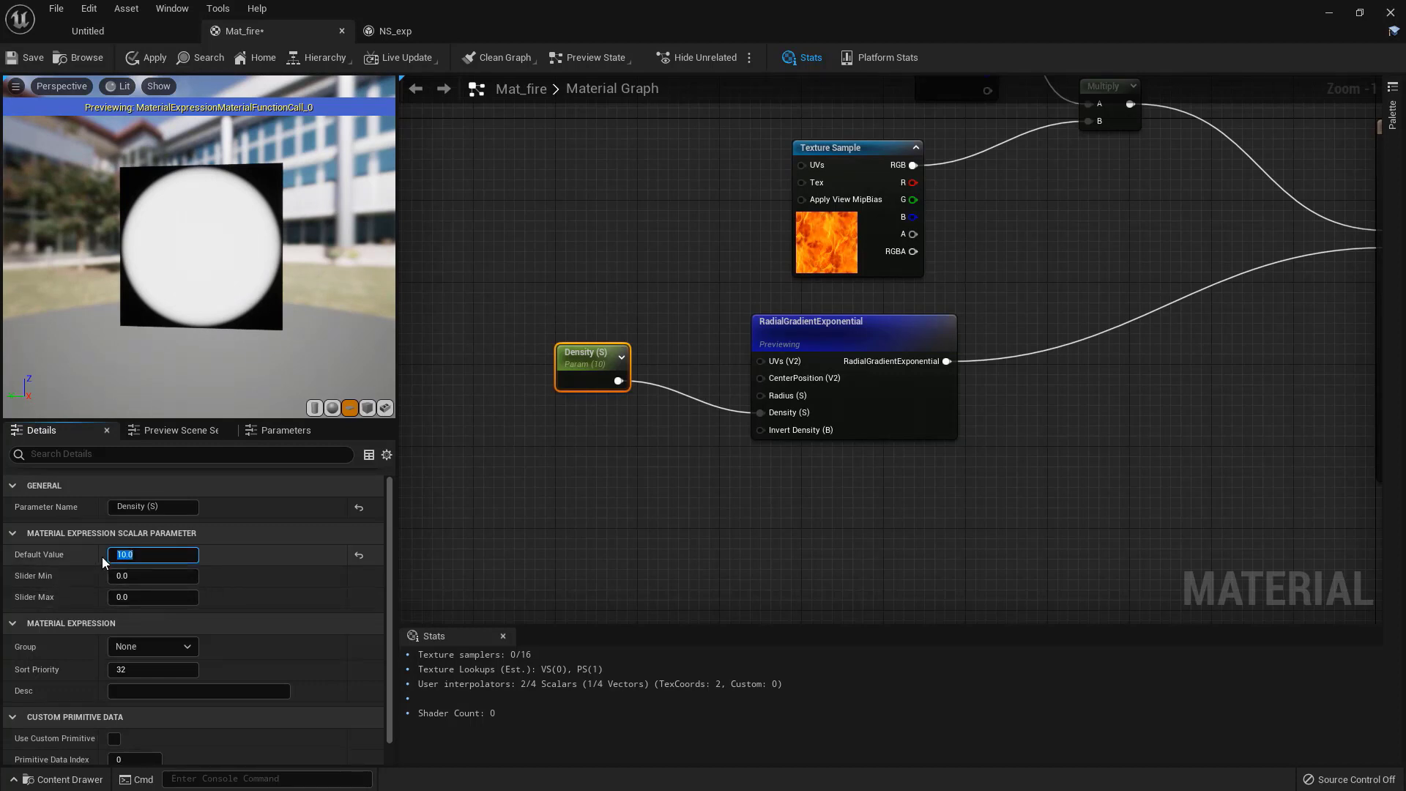
{"action": "type", "text": "5"}
{"action": "key", "text": "Return"}
Step: Rearrange the Density parameter and RadialGradientExponential nodes in the graph
{"action": "right_click_drag", "start_coordinate": [691, 521], "coordinate": [592, 521]}
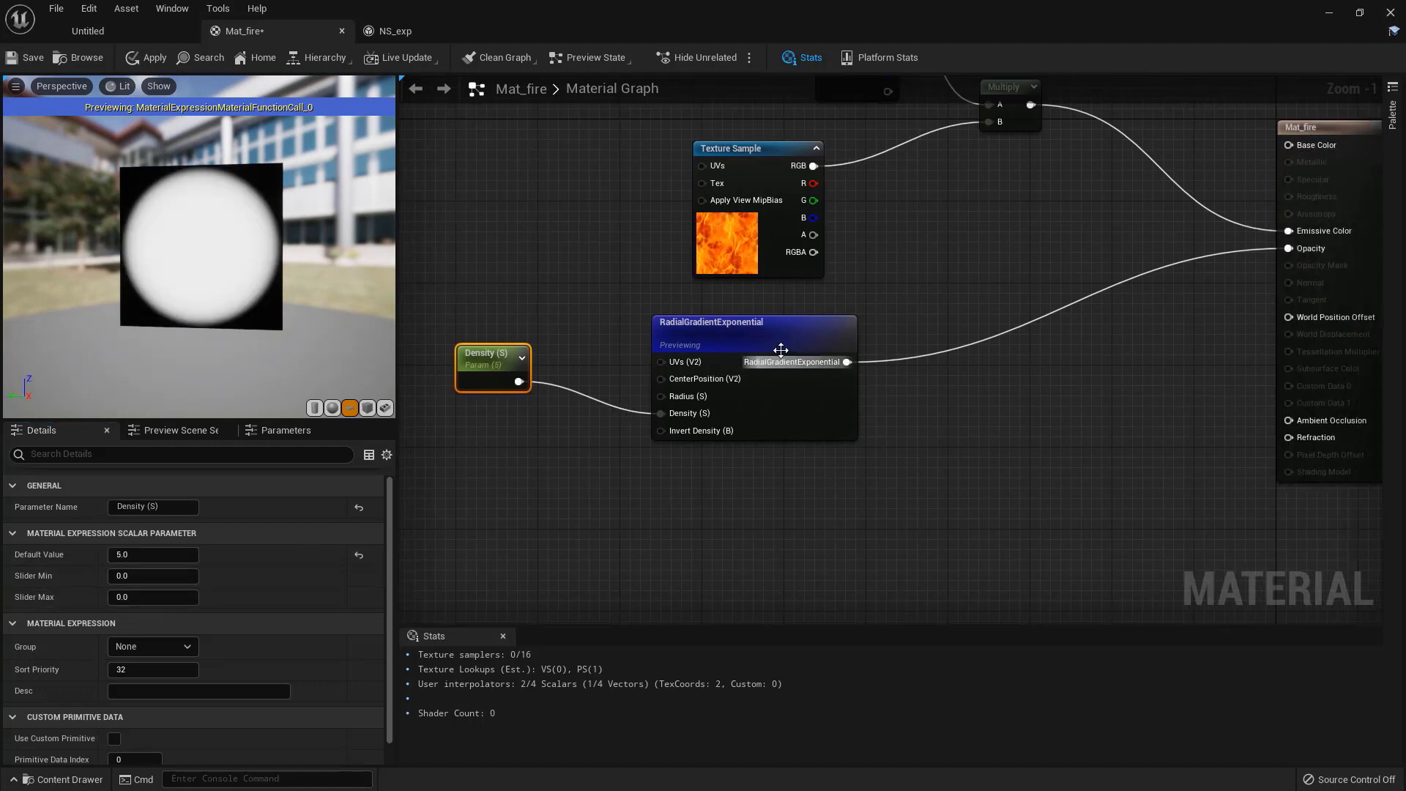
{"action": "right_click_drag", "start_coordinate": [813, 306], "coordinate": [910, 254]}
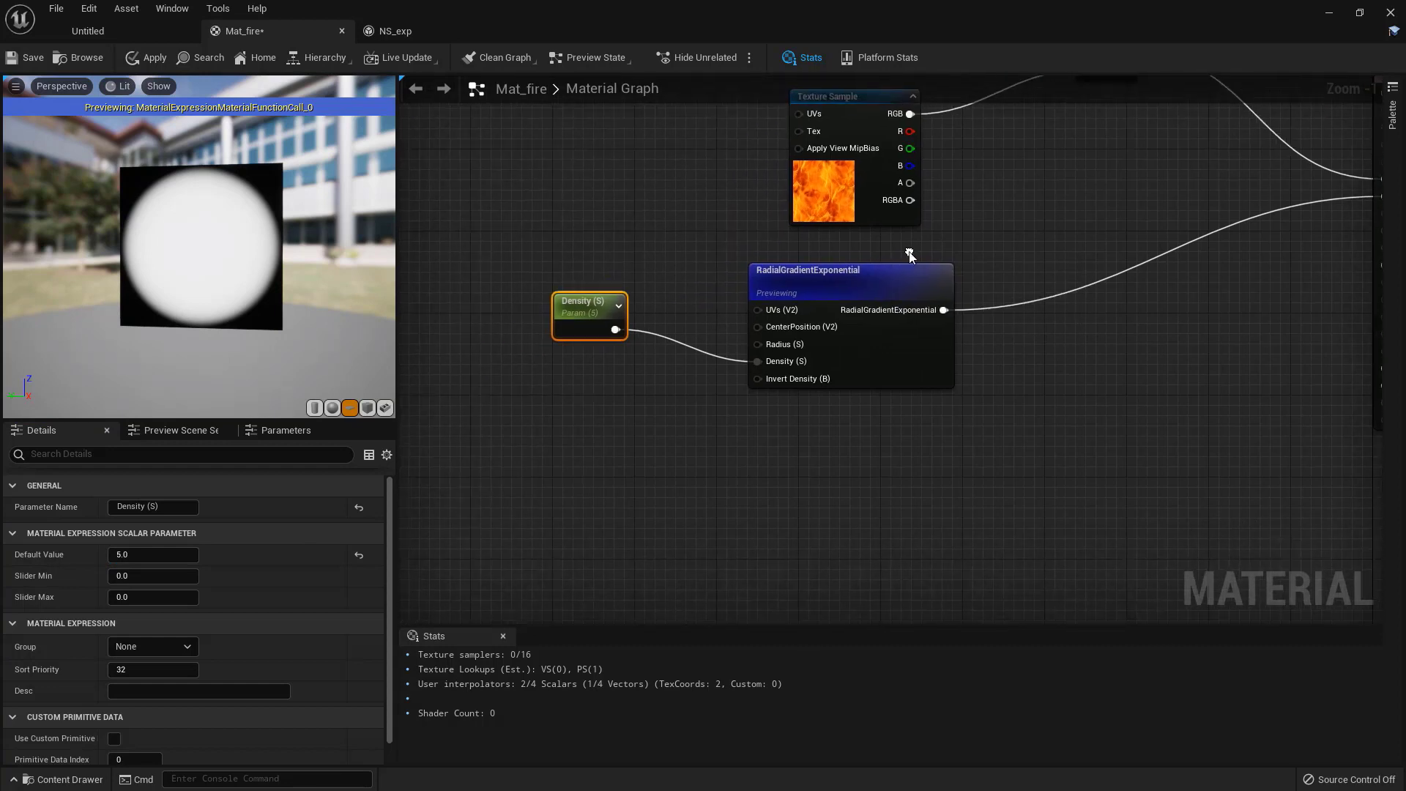
{"action": "left_click_drag", "start_coordinate": [580, 306], "coordinate": [498, 326]}
{"action": "left_click_drag", "start_coordinate": [865, 277], "coordinate": [876, 267]}
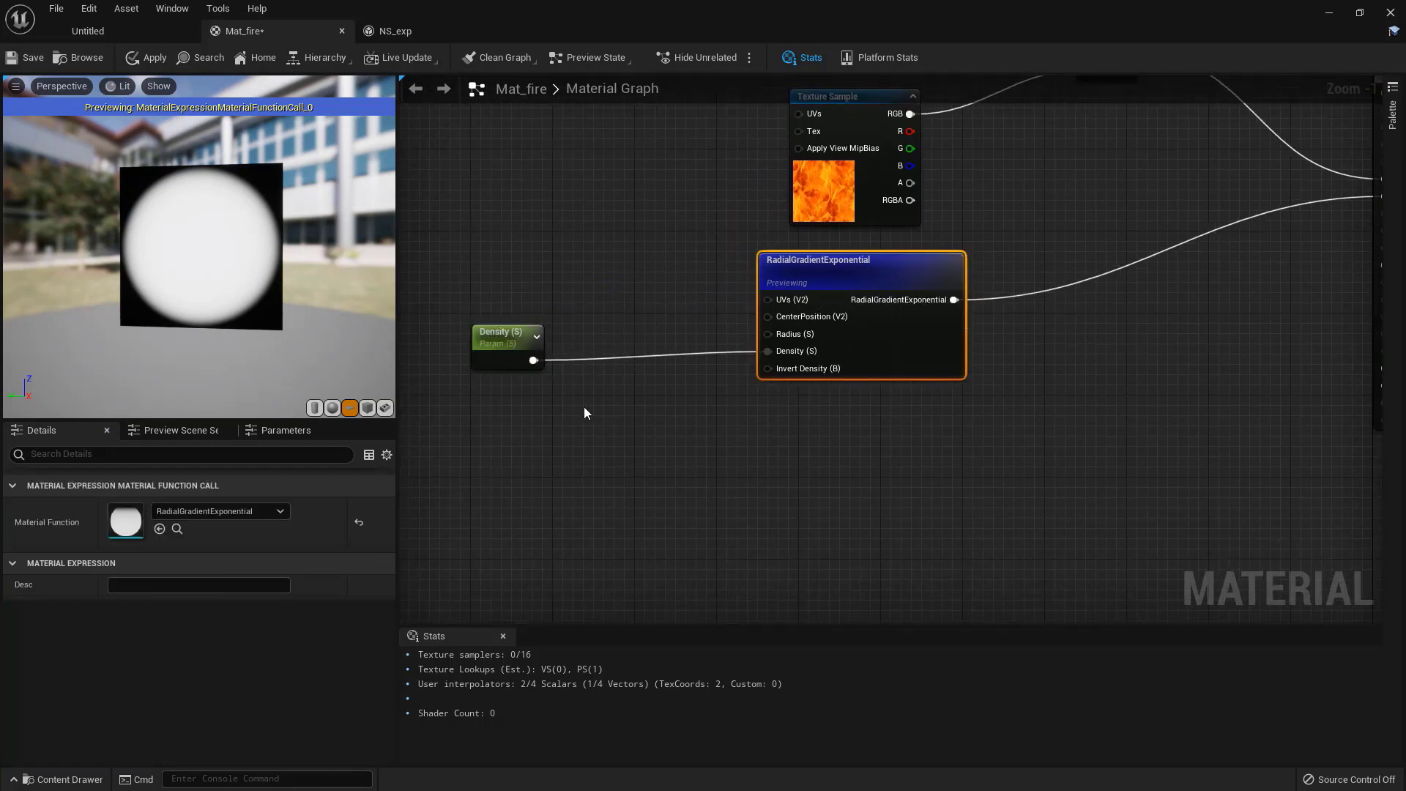
{"action": "left_click", "coordinate": [516, 323]}
{"action": "left_click_drag", "start_coordinate": [516, 323], "coordinate": [516, 313]}
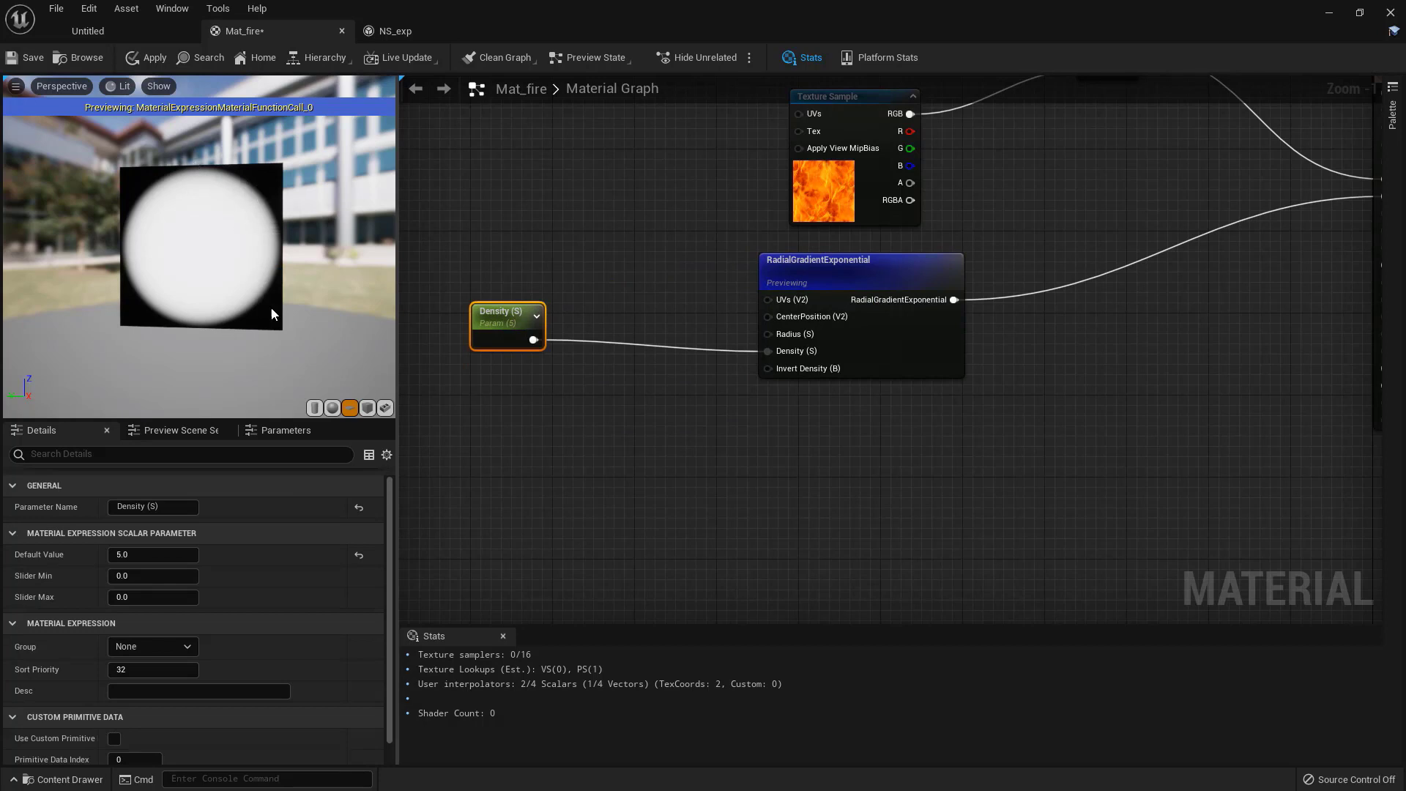
{"action": "right_click_drag", "start_coordinate": [596, 351], "coordinate": [709, 383]}
Step: Add a second Texture Sample node to the Mat_fire graph via a 'texture' search
{"action": "right_click", "coordinate": [634, 407]}
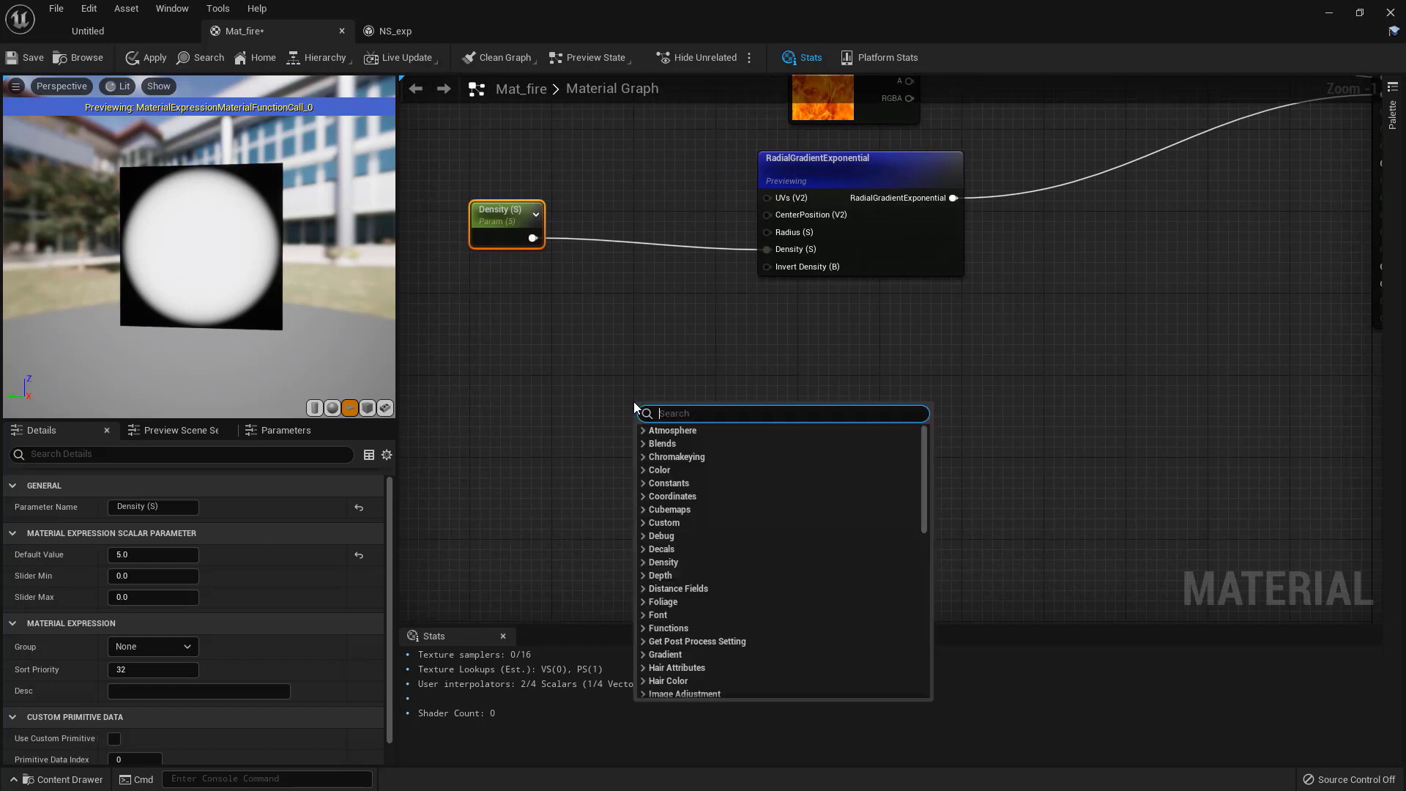
{"action": "type", "text": "texu"}
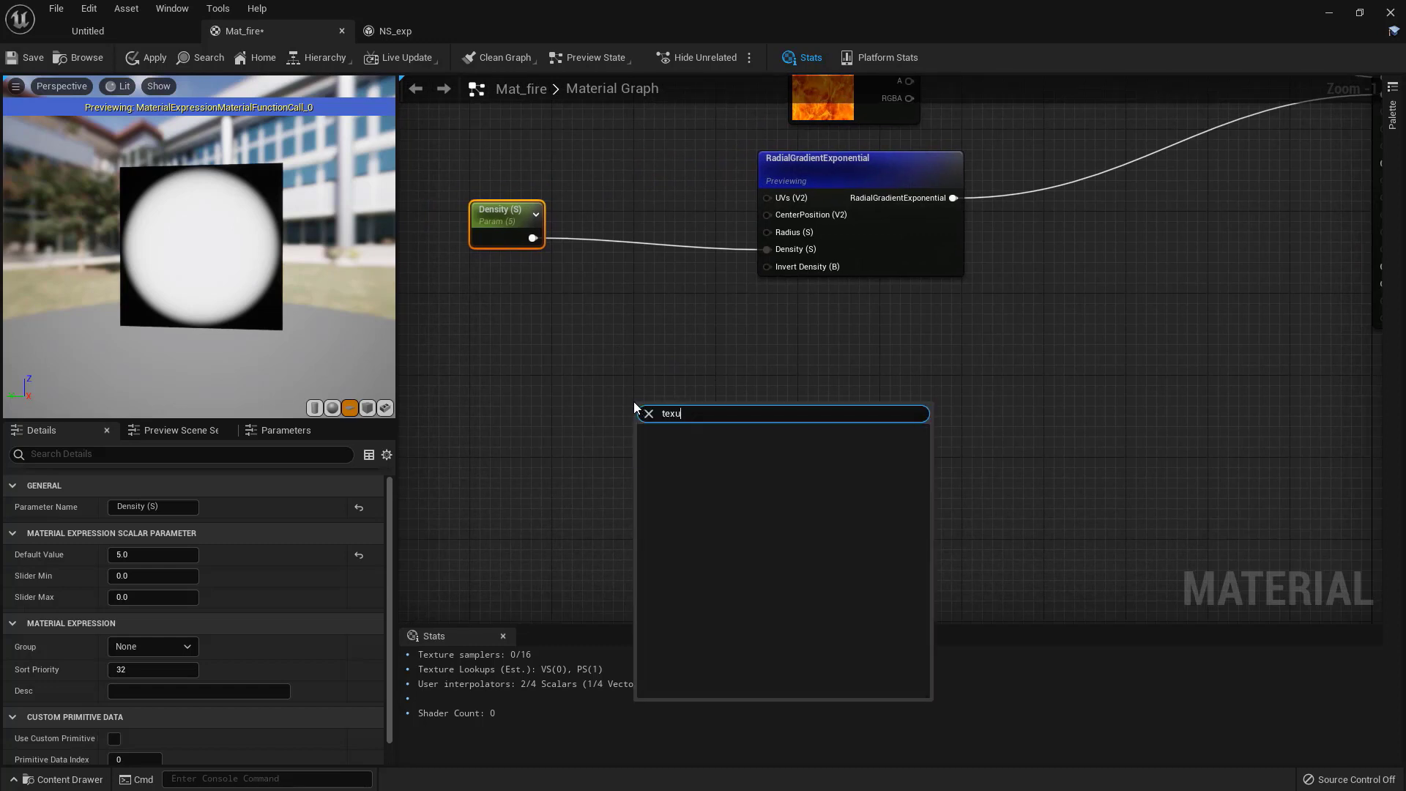
{"action": "key", "text": "BackSpace"}
{"action": "type", "text": "ture"}
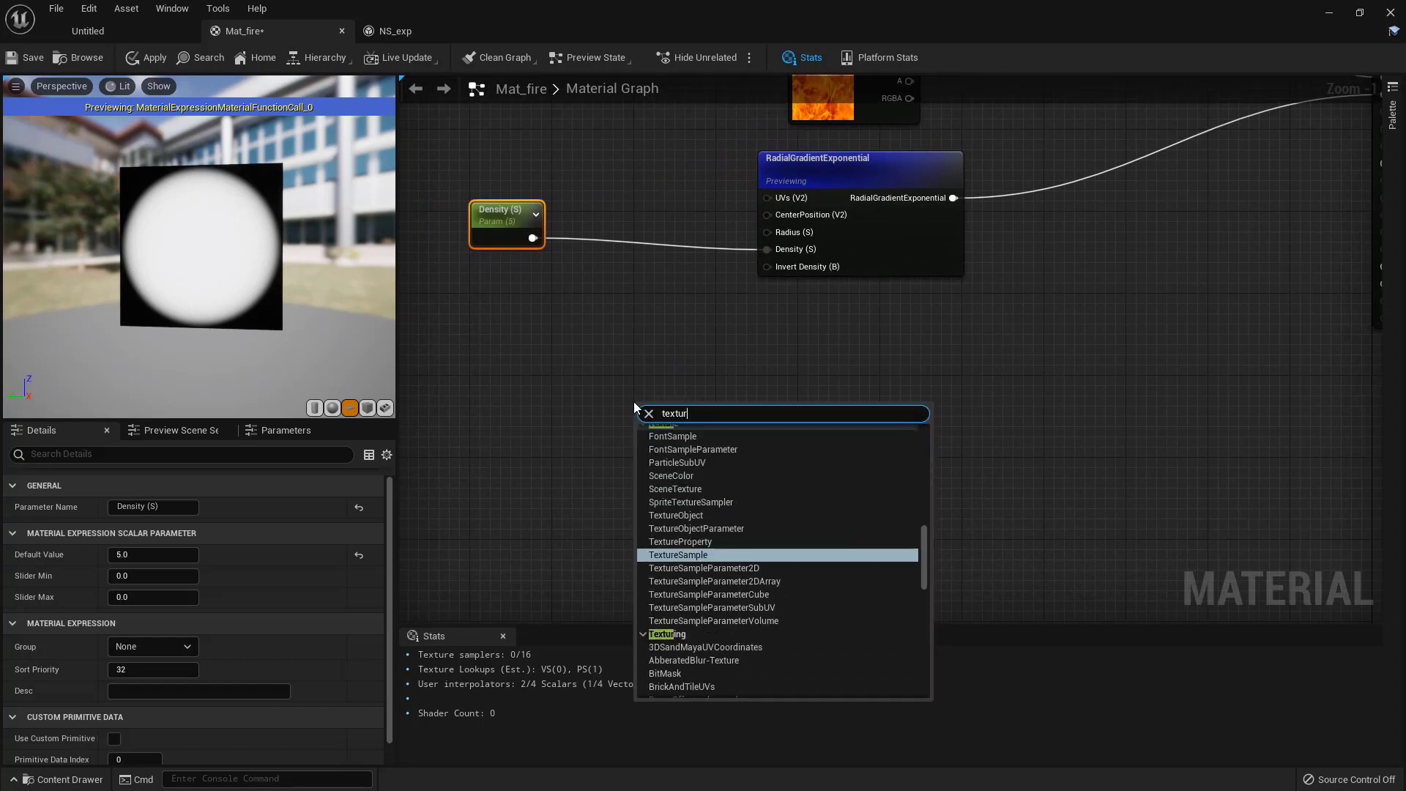
{"action": "left_click", "coordinate": [721, 528]}
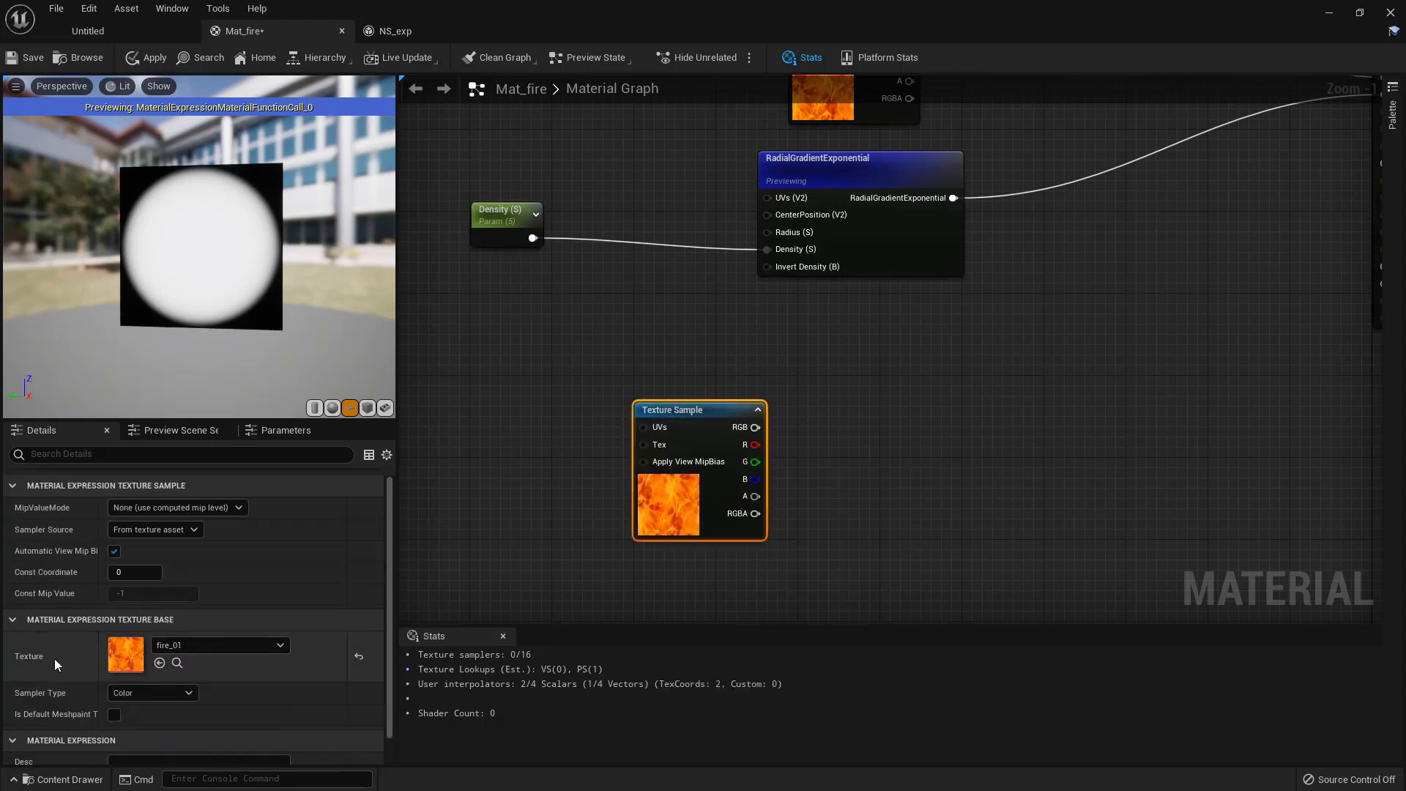
{"action": "scroll", "coordinate": [147, 645], "scroll_direction": "down", "scroll_amount": 1}
{"action": "left_click", "coordinate": [202, 634]}
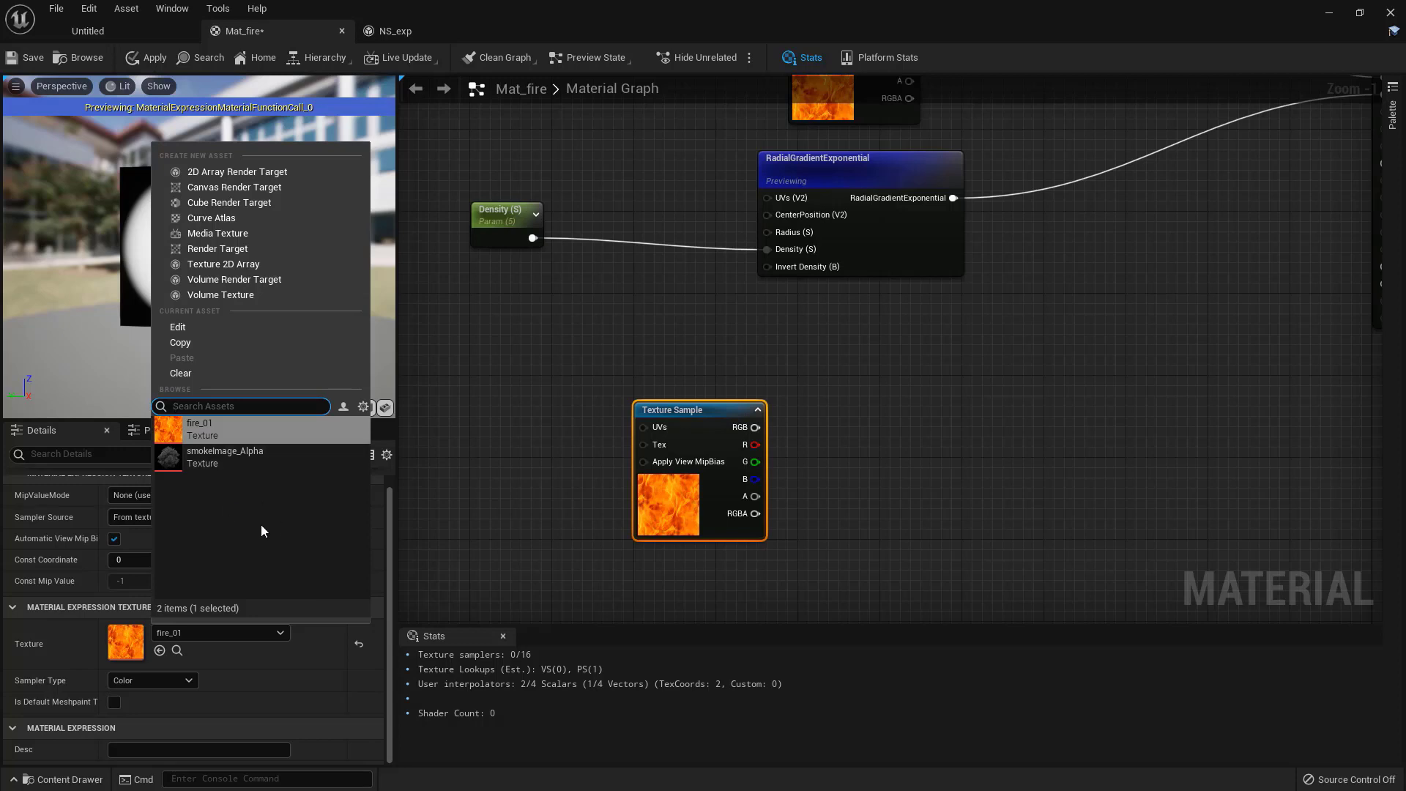
Step: Show engine content in the asset picker and assign TilingNoise05 to the new Texture Sample
{"action": "left_click", "coordinate": [363, 409]}
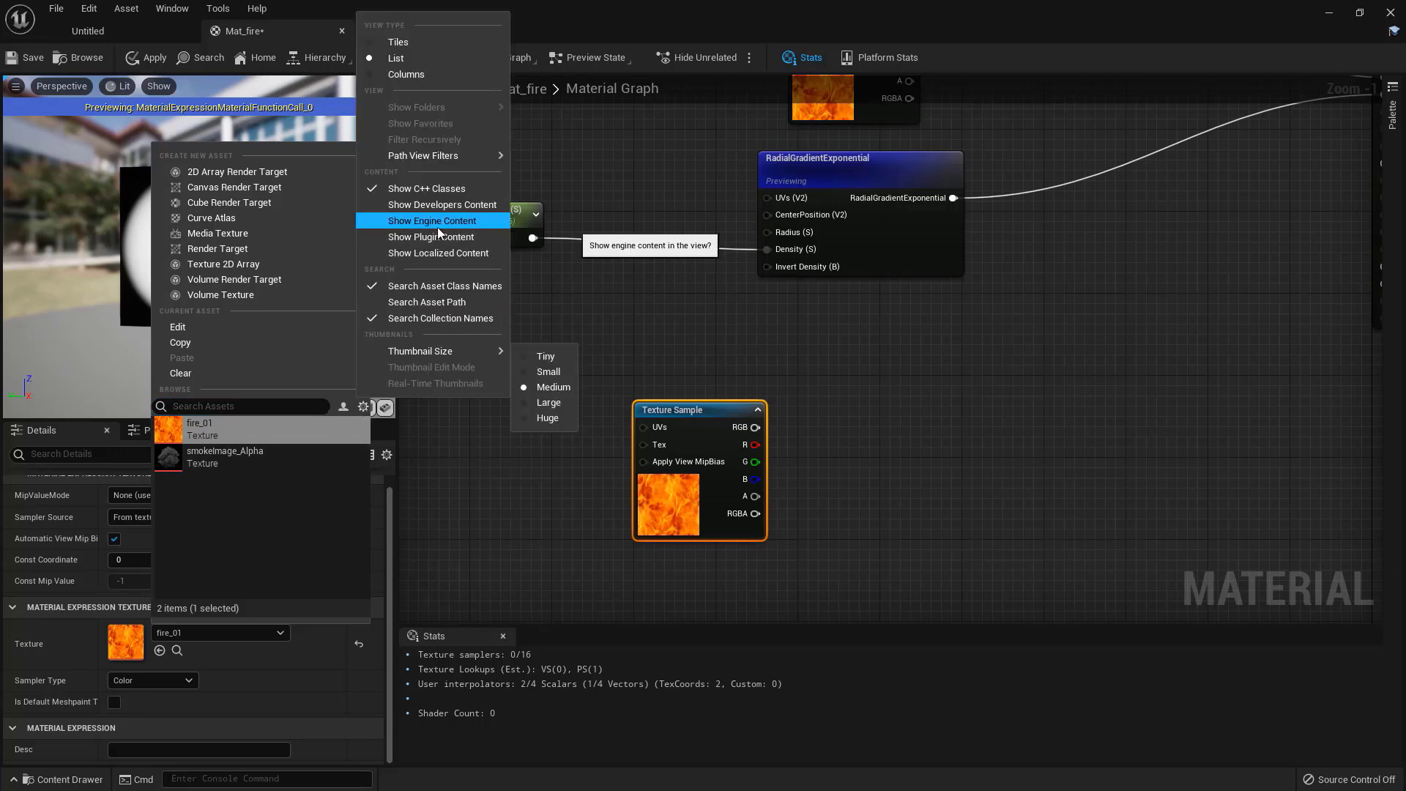
{"action": "left_click", "coordinate": [411, 223]}
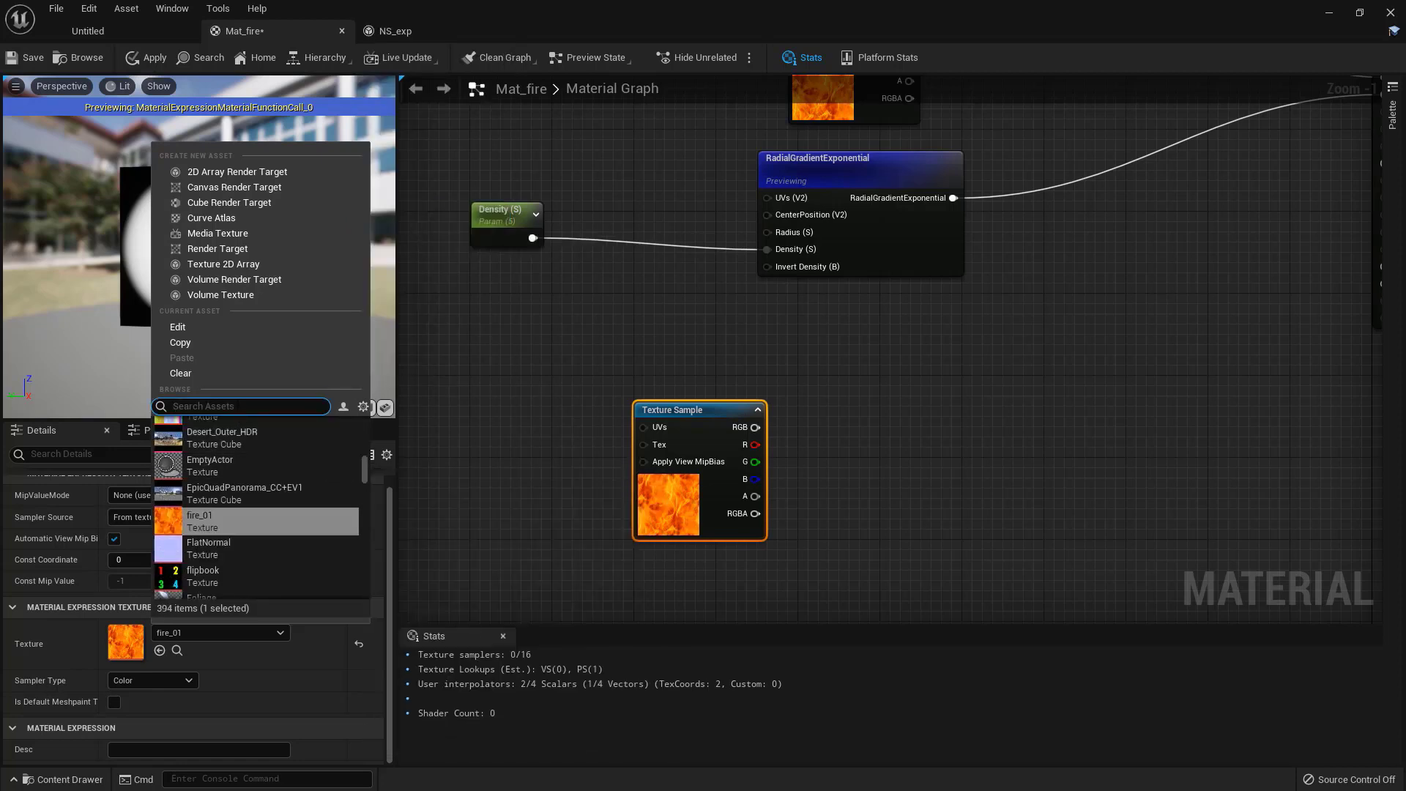
{"action": "type", "text": "li"}
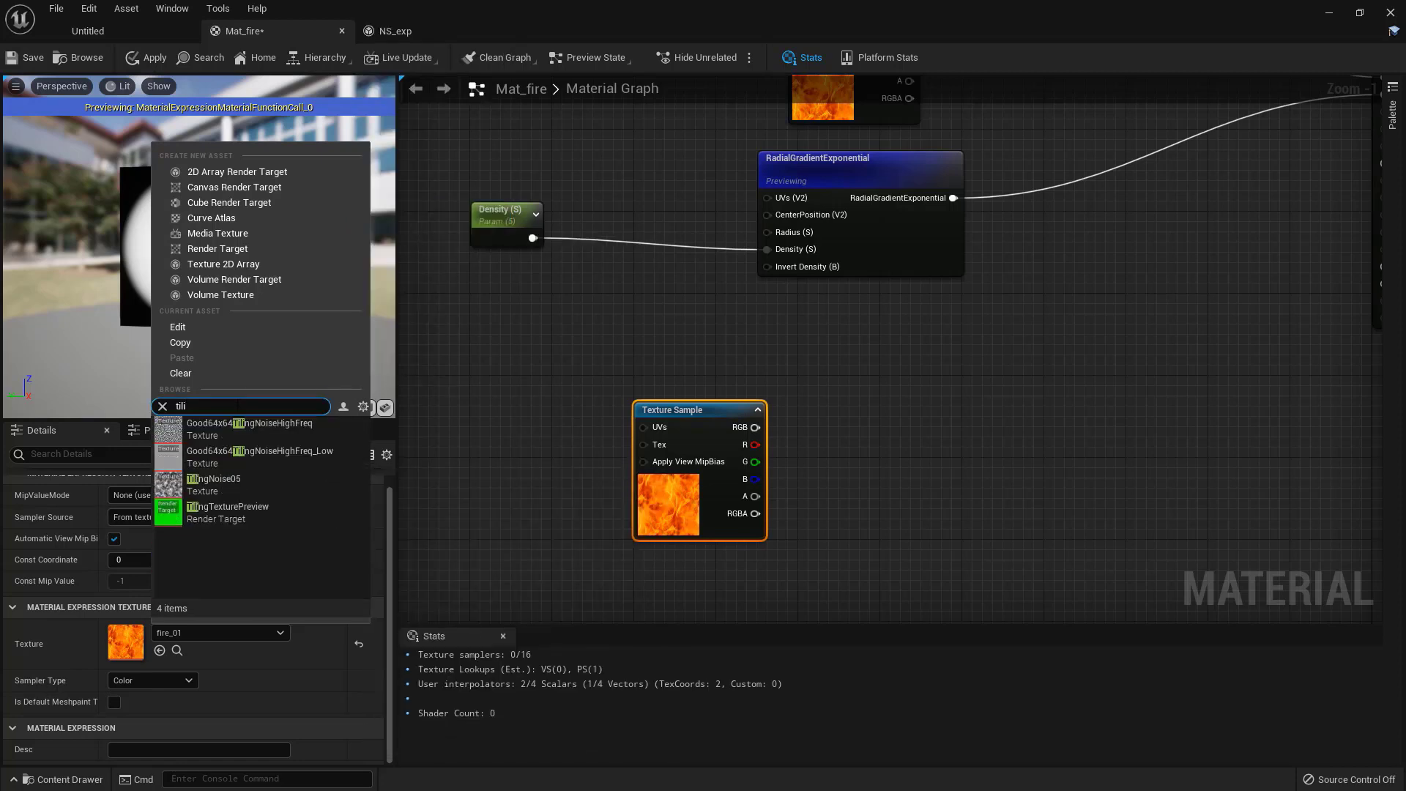
{"action": "left_click", "coordinate": [227, 488]}
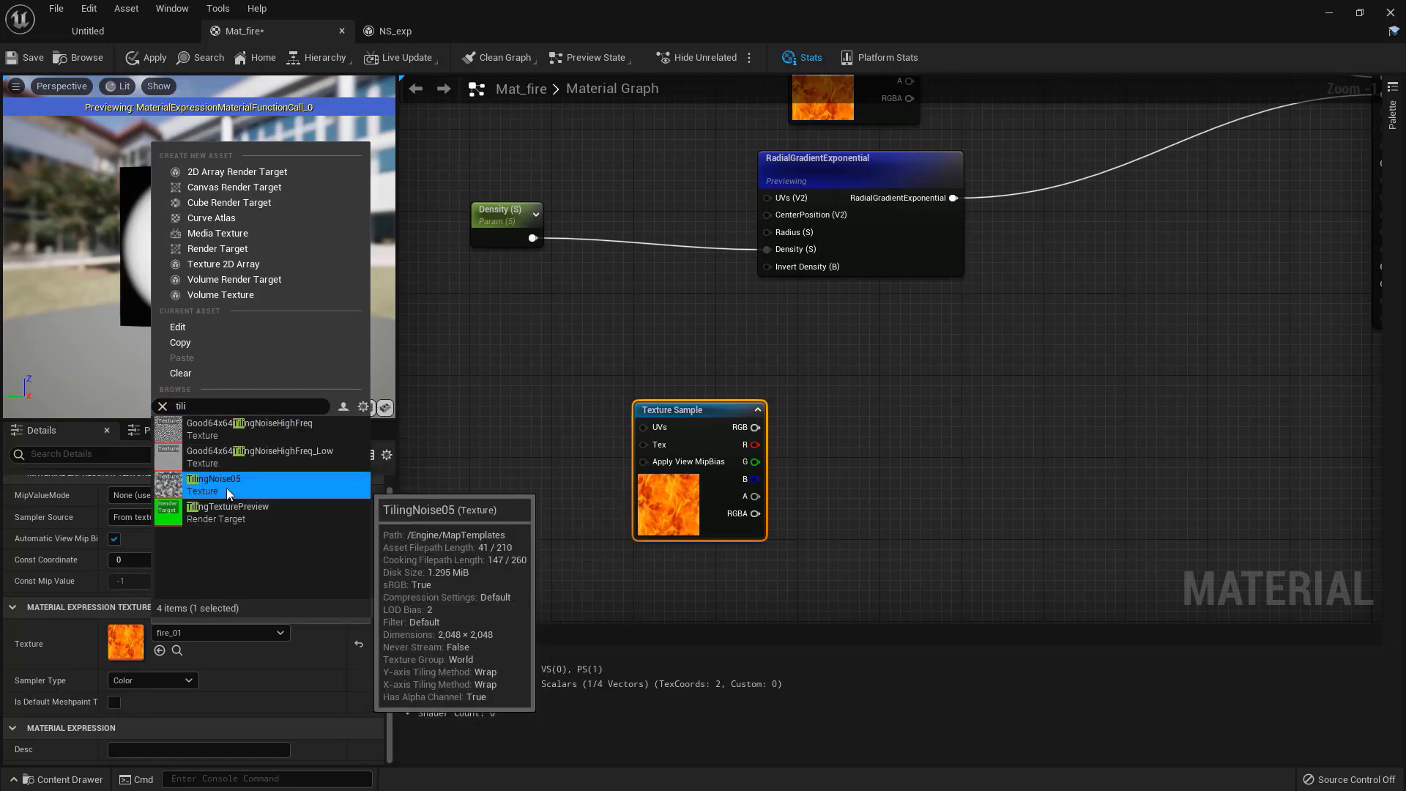
{"action": "left_click_drag", "start_coordinate": [677, 503], "coordinate": [617, 485]}
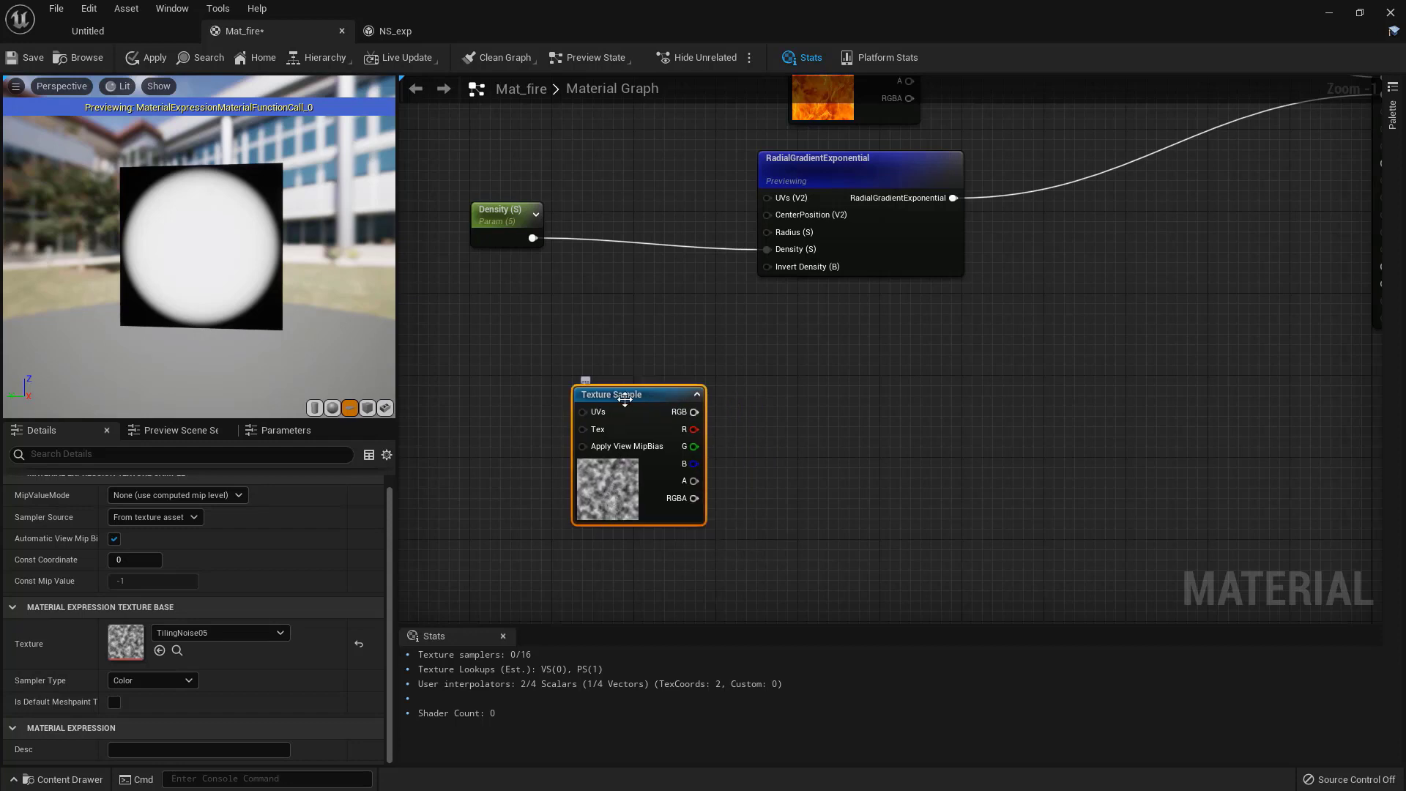
{"action": "right_click_drag", "start_coordinate": [884, 429], "coordinate": [690, 431]}
Step: Add a Subtract node to the Mat_fire graph
{"action": "left_click_drag", "start_coordinate": [439, 397], "coordinate": [585, 410]}
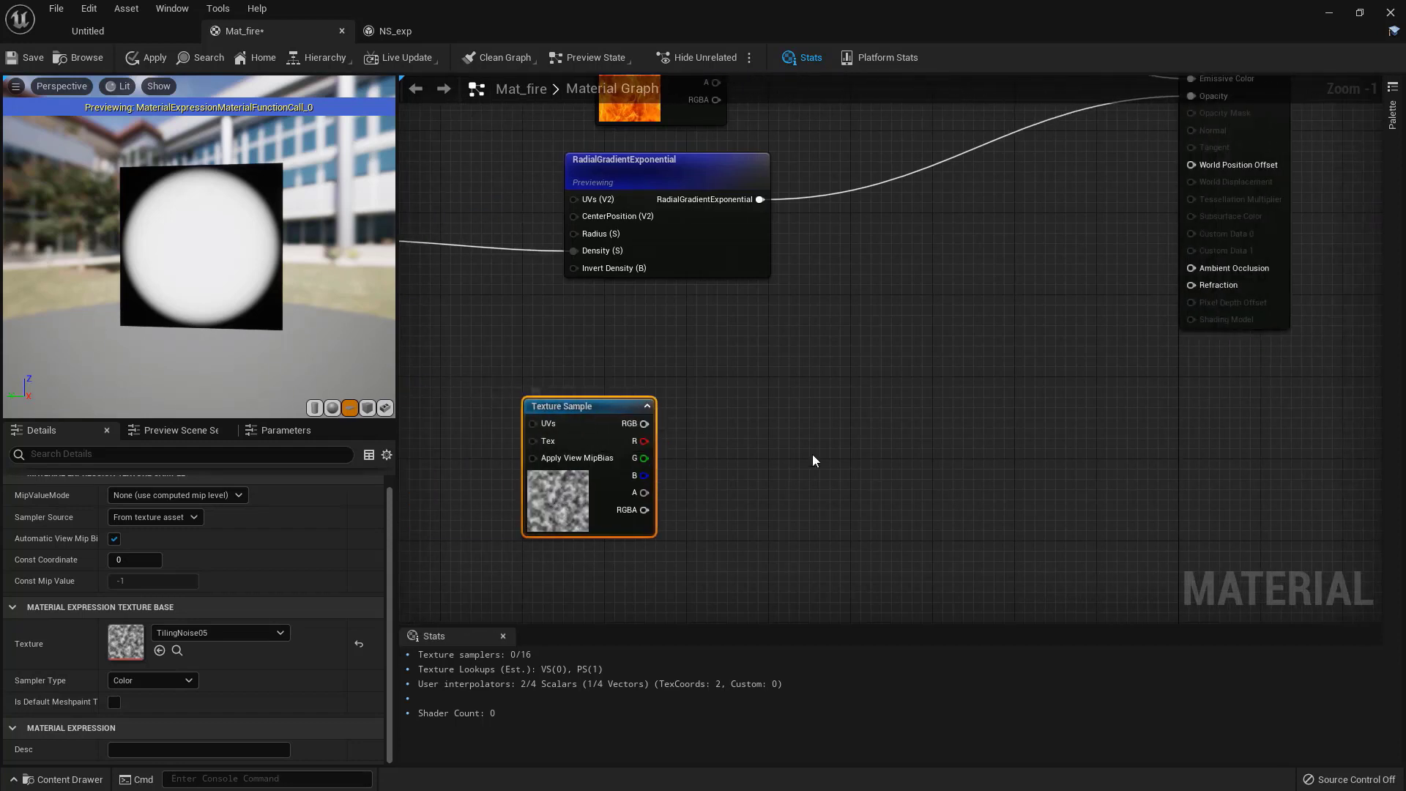
{"action": "left_click", "coordinate": [843, 448]}
{"action": "right_click", "coordinate": [844, 449]}
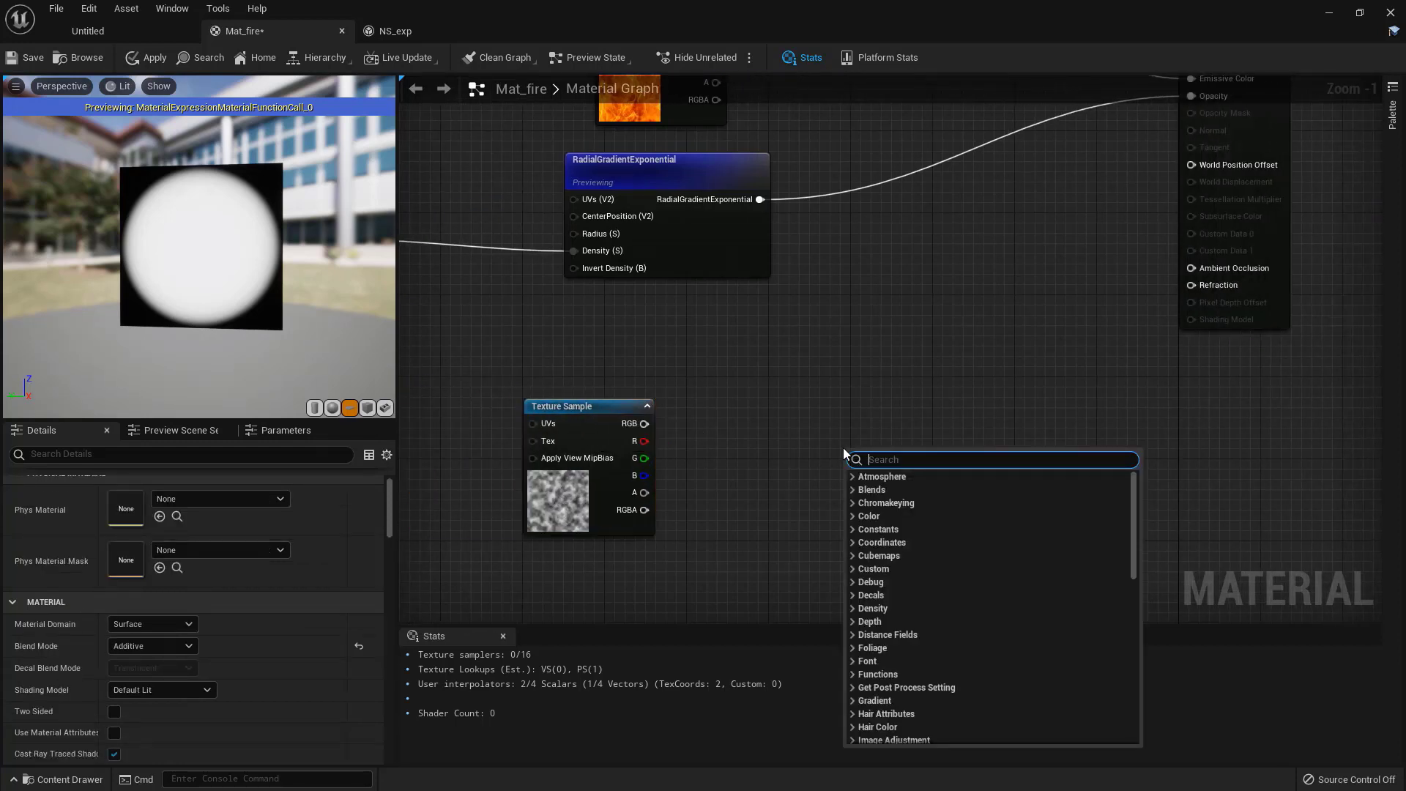
{"action": "type", "text": "subtr"}
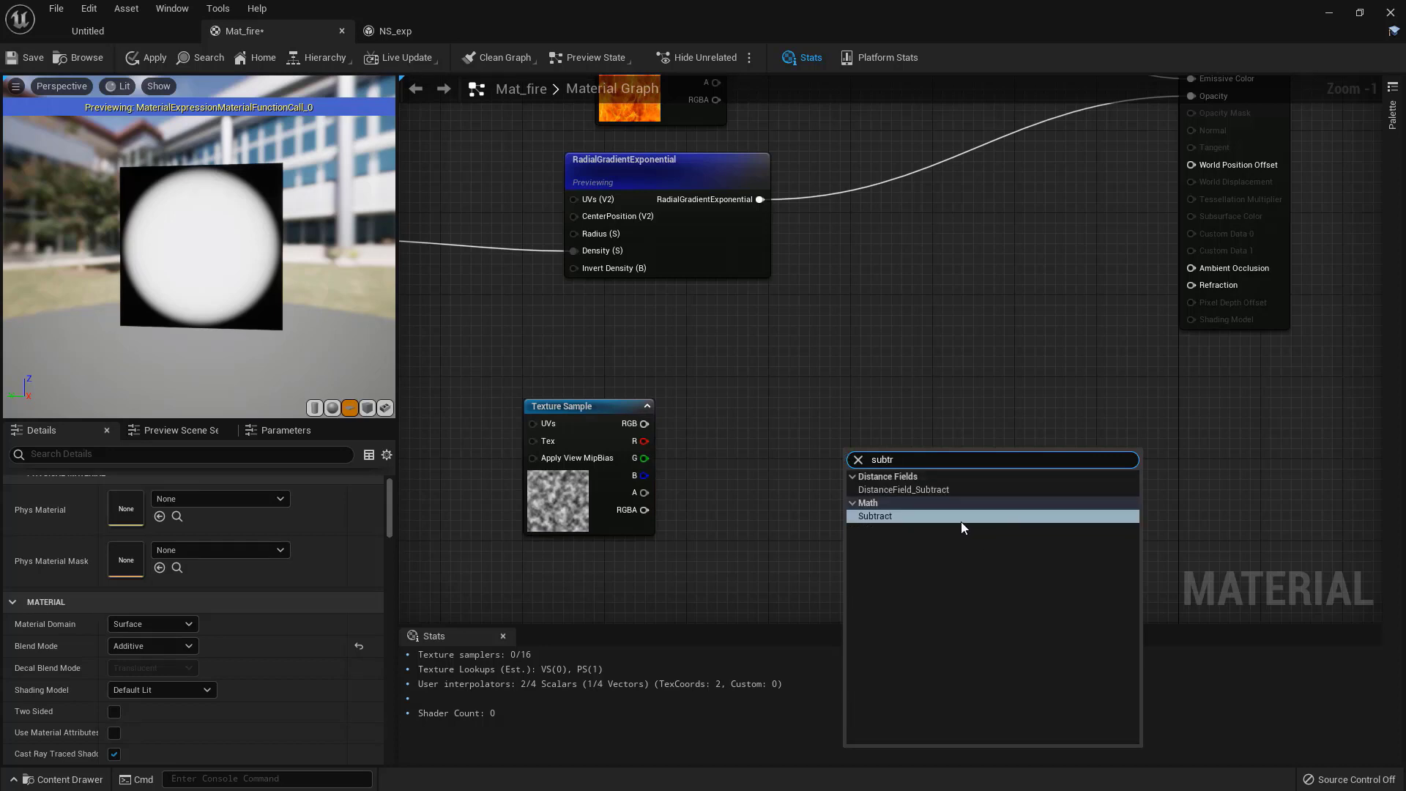
{"action": "left_click", "coordinate": [961, 517]}
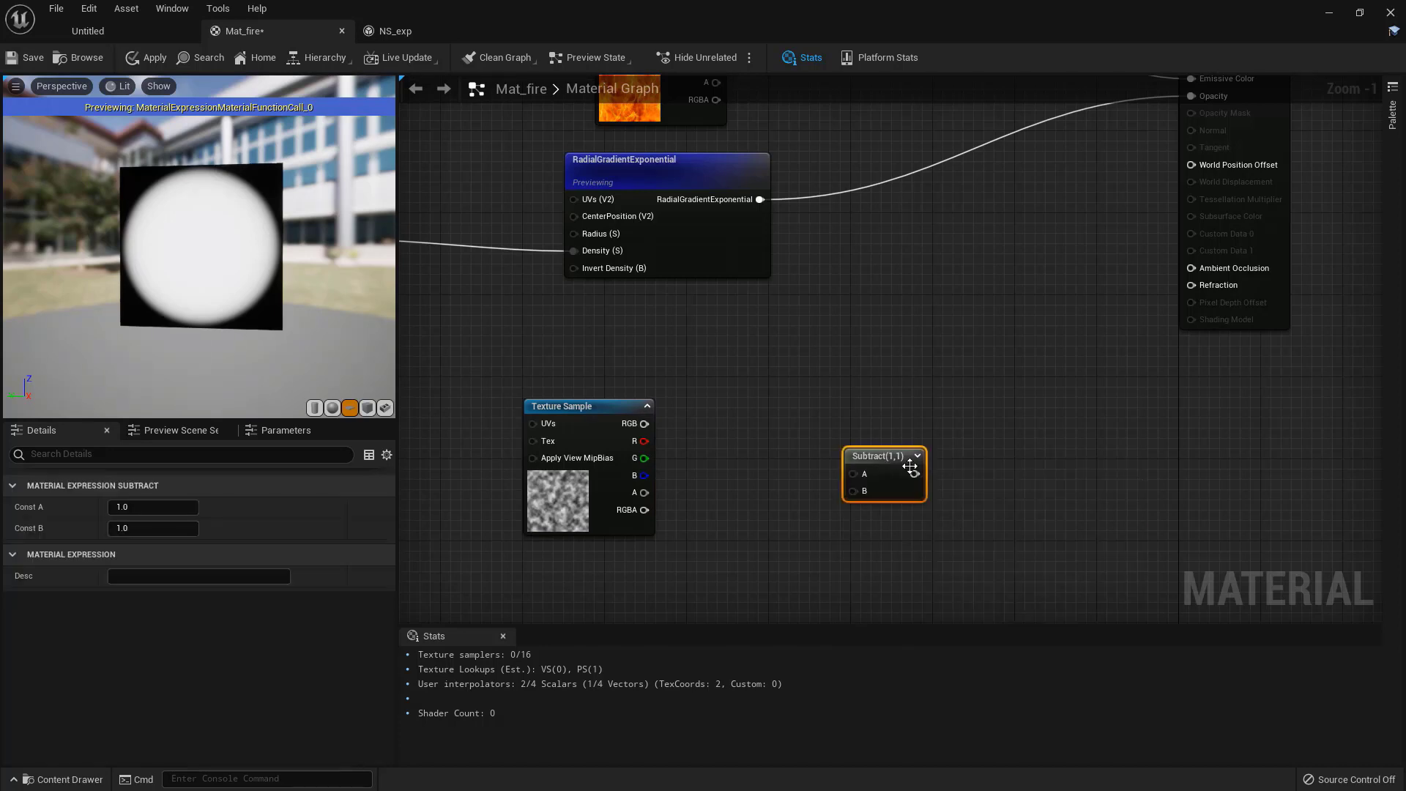
{"action": "left_click_drag", "start_coordinate": [879, 454], "coordinate": [898, 372]}
{"action": "right_click_drag", "start_coordinate": [809, 289], "coordinate": [807, 335]}
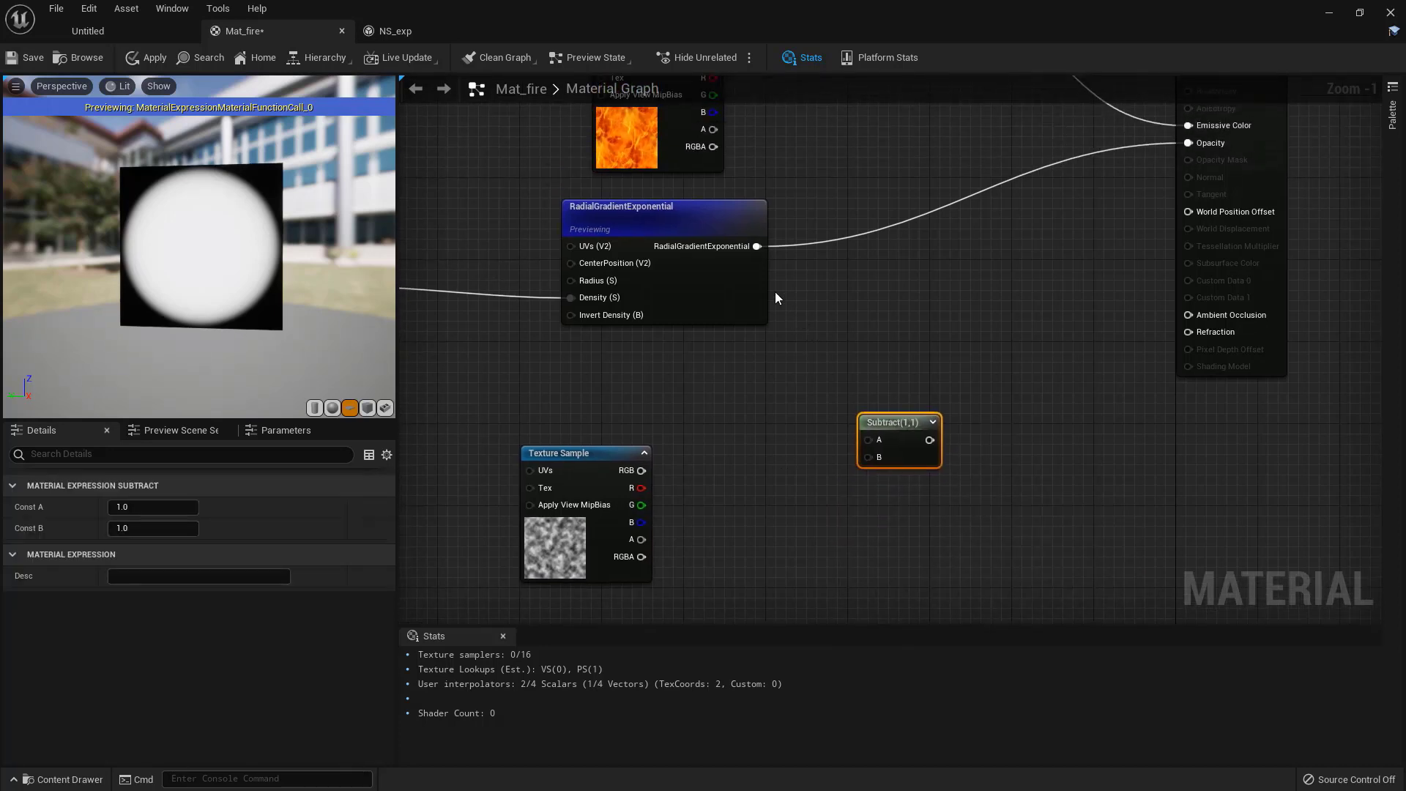
Step: Wire the radial gradient into Subtract A and TilingNoise05's RGB into B
{"action": "left_click_drag", "start_coordinate": [757, 246], "coordinate": [867, 440]}
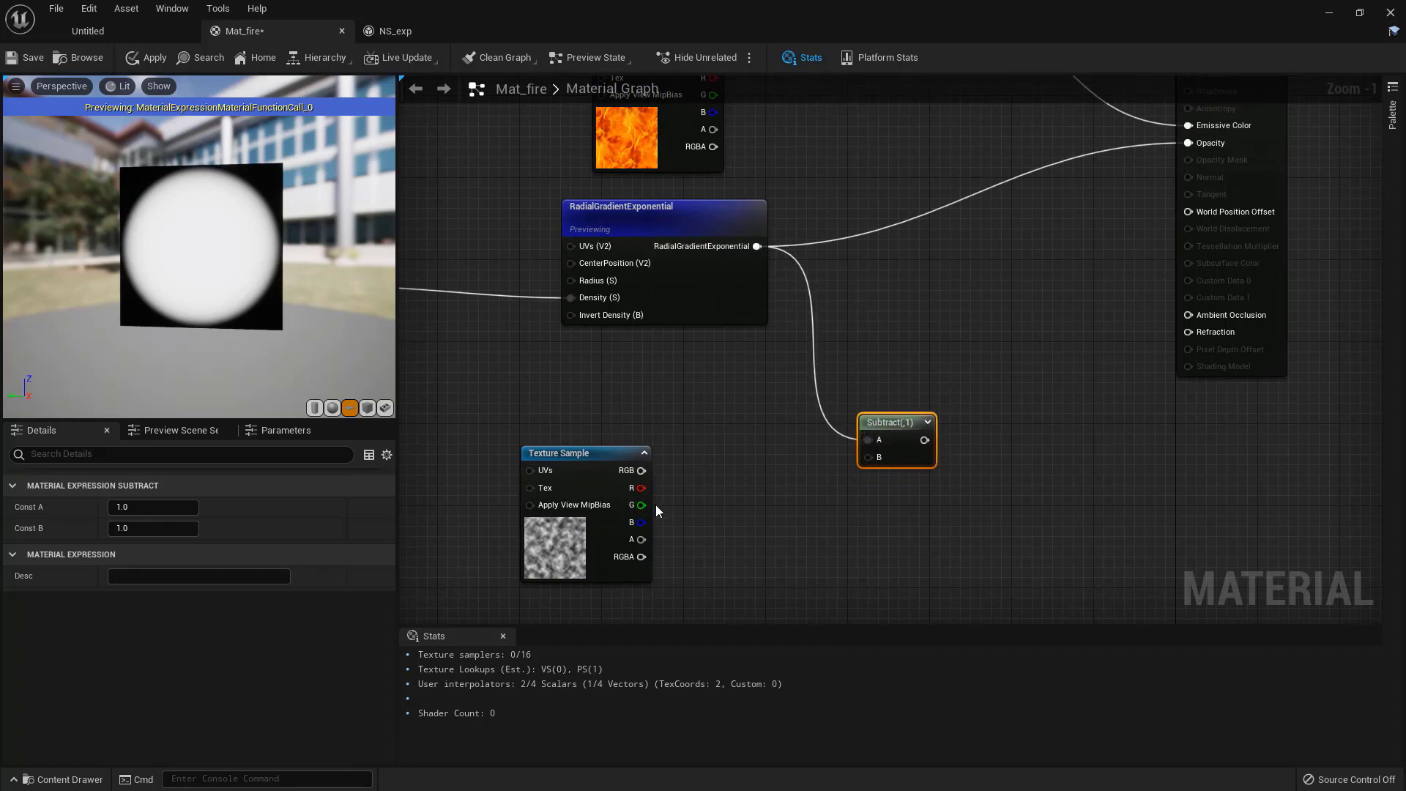
{"action": "left_click_drag", "start_coordinate": [642, 470], "coordinate": [868, 457]}
{"action": "right_click_drag", "start_coordinate": [957, 426], "coordinate": [888, 468]}
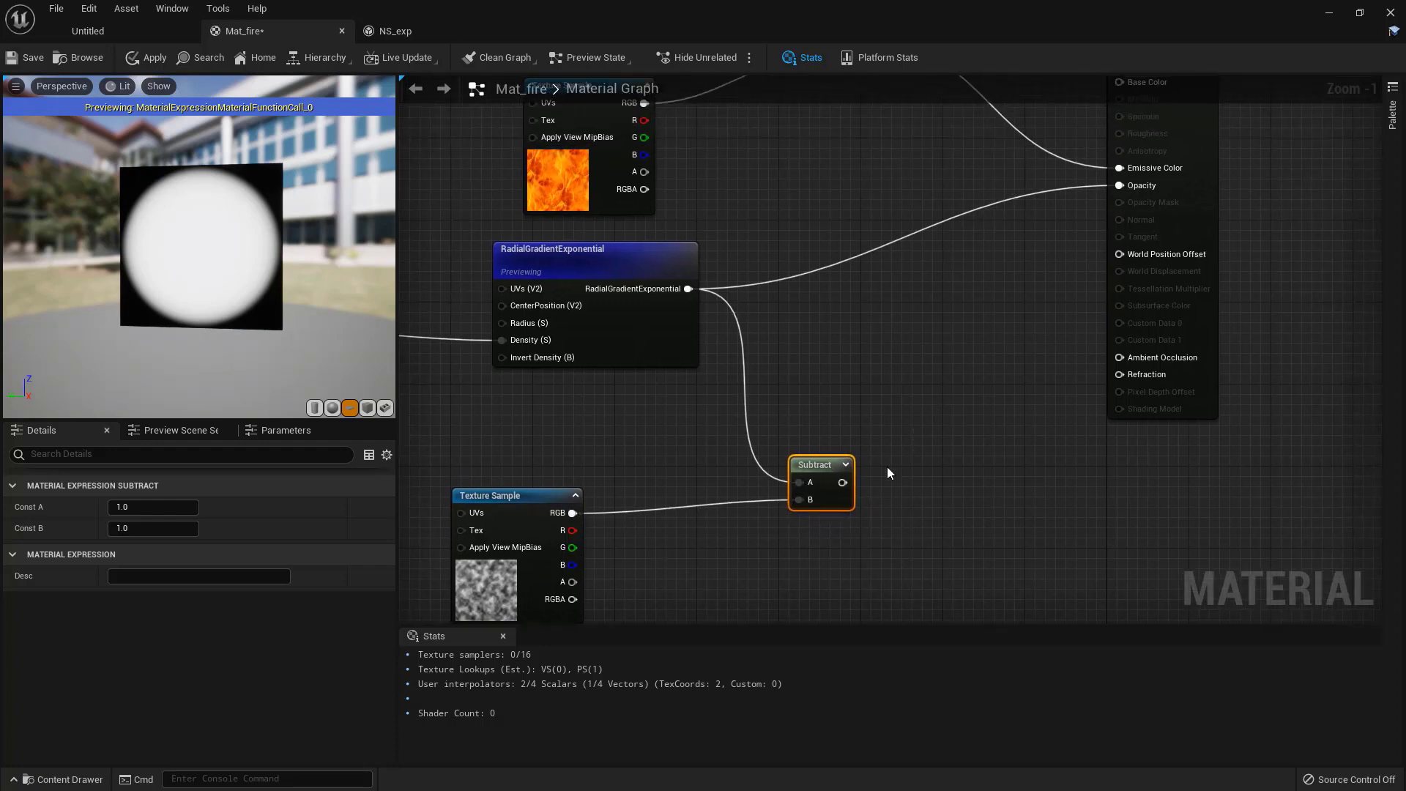
{"action": "right_click", "coordinate": [820, 465]}
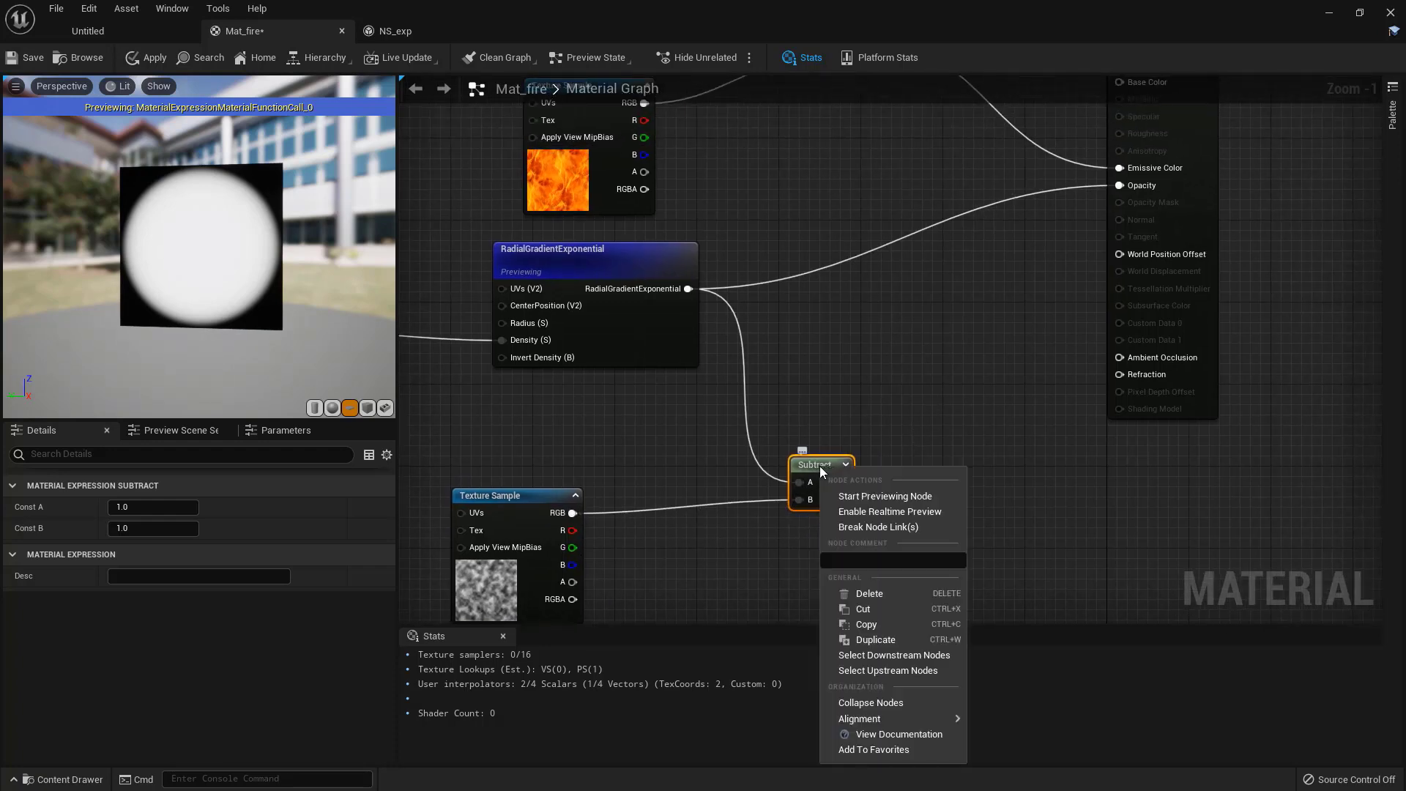
Step: Preview the Subtract node's result and move the node higher
{"action": "left_click", "coordinate": [874, 497]}
{"action": "left_click_drag", "start_coordinate": [264, 275], "coordinate": [261, 229]}
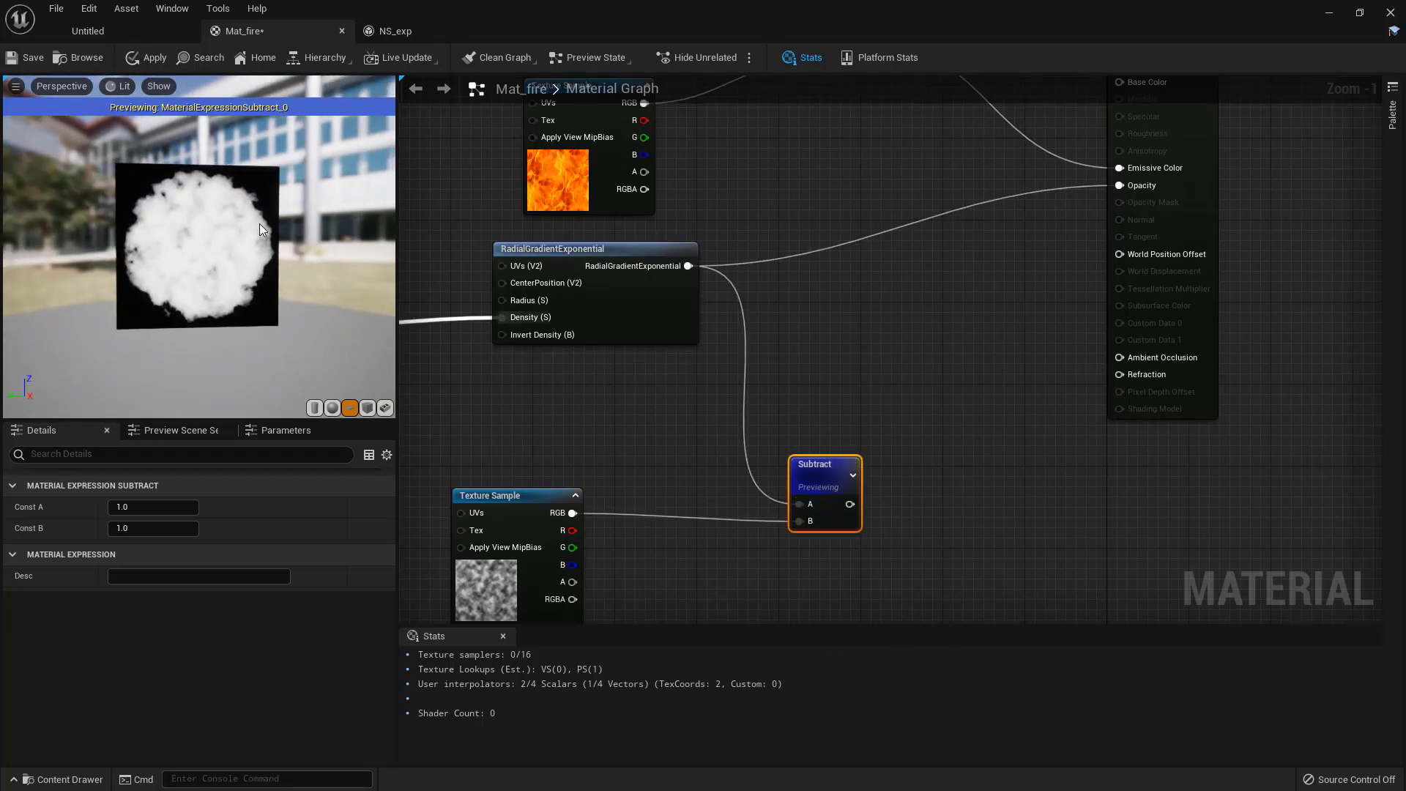
{"action": "left_click_drag", "start_coordinate": [216, 188], "coordinate": [184, 170]}
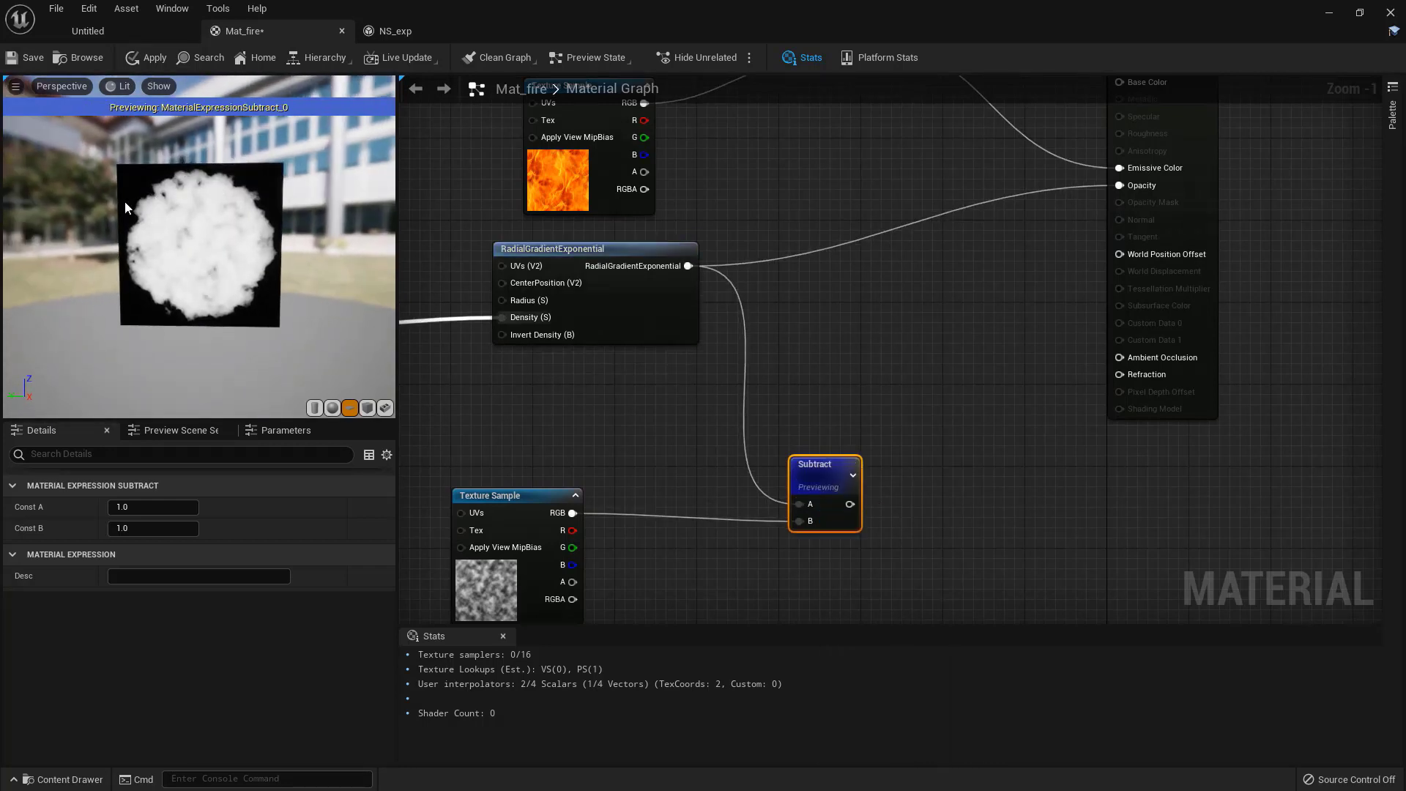
{"action": "right_click_drag", "start_coordinate": [831, 469], "coordinate": [712, 473]}
{"action": "left_click_drag", "start_coordinate": [713, 469], "coordinate": [718, 376]}
Step: Wire the Subtract output into Mat_fire's Opacity and stop previewing the node
{"action": "right_click_drag", "start_coordinate": [817, 363], "coordinate": [808, 436]}
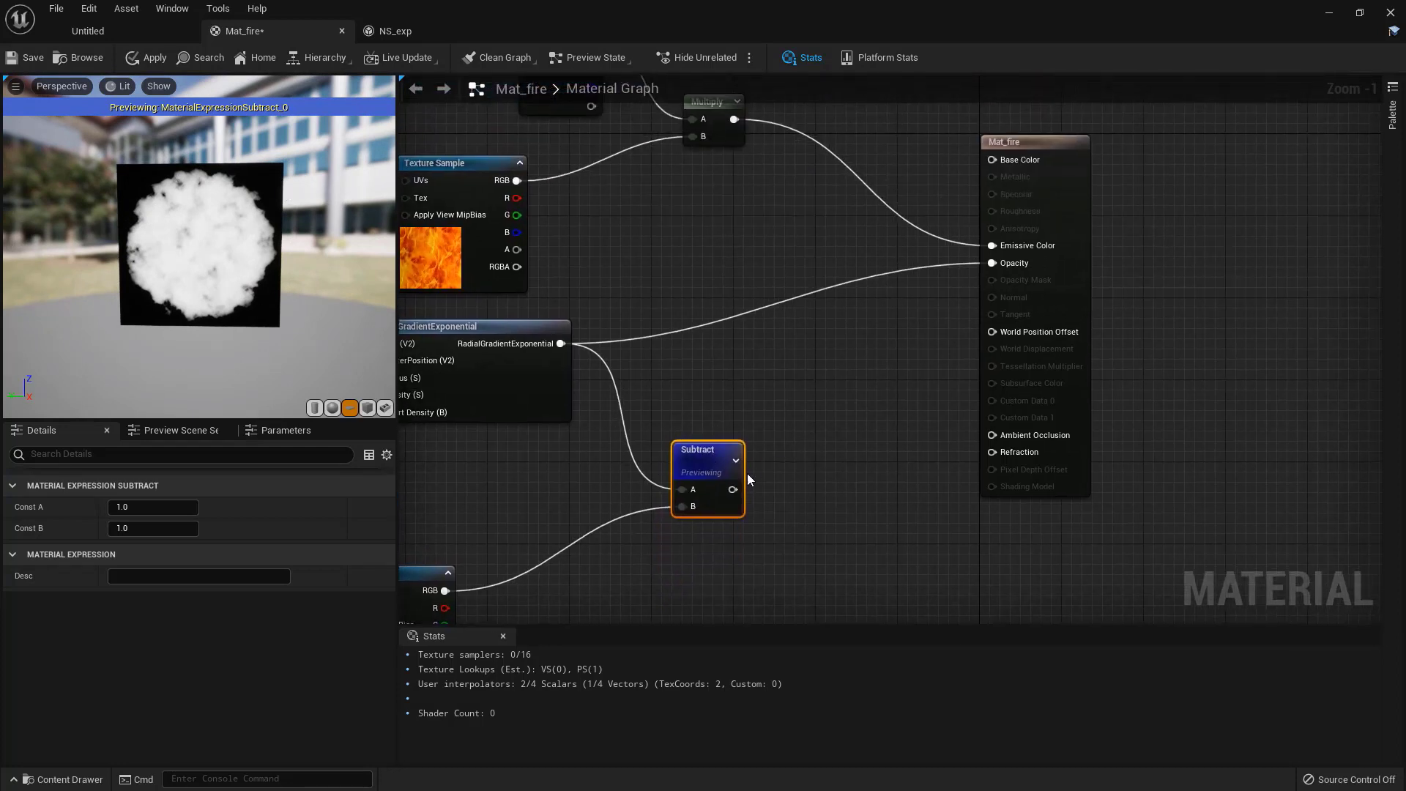
{"action": "left_click_drag", "start_coordinate": [734, 490], "coordinate": [1009, 264]}
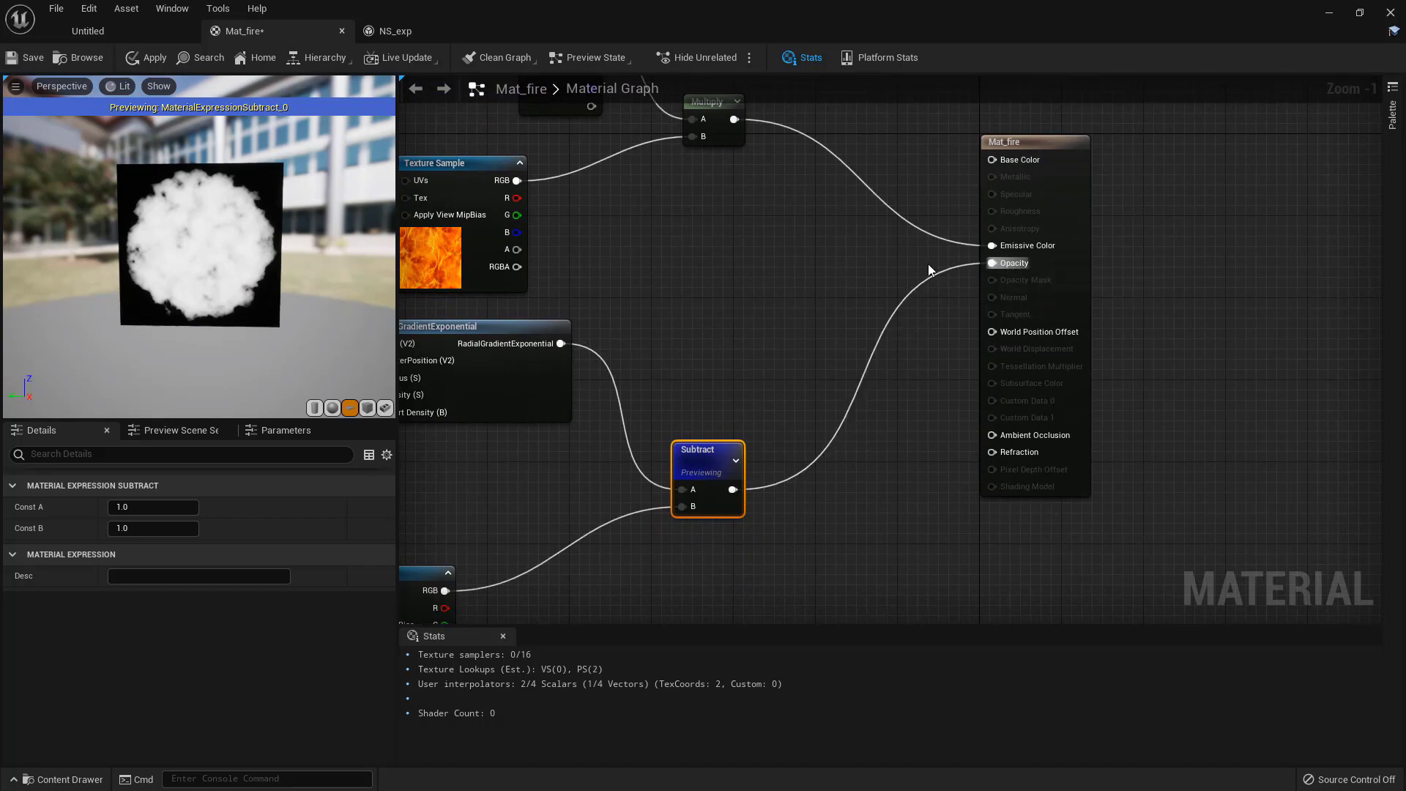
{"action": "right_click_drag", "start_coordinate": [712, 465], "coordinate": [744, 508]}
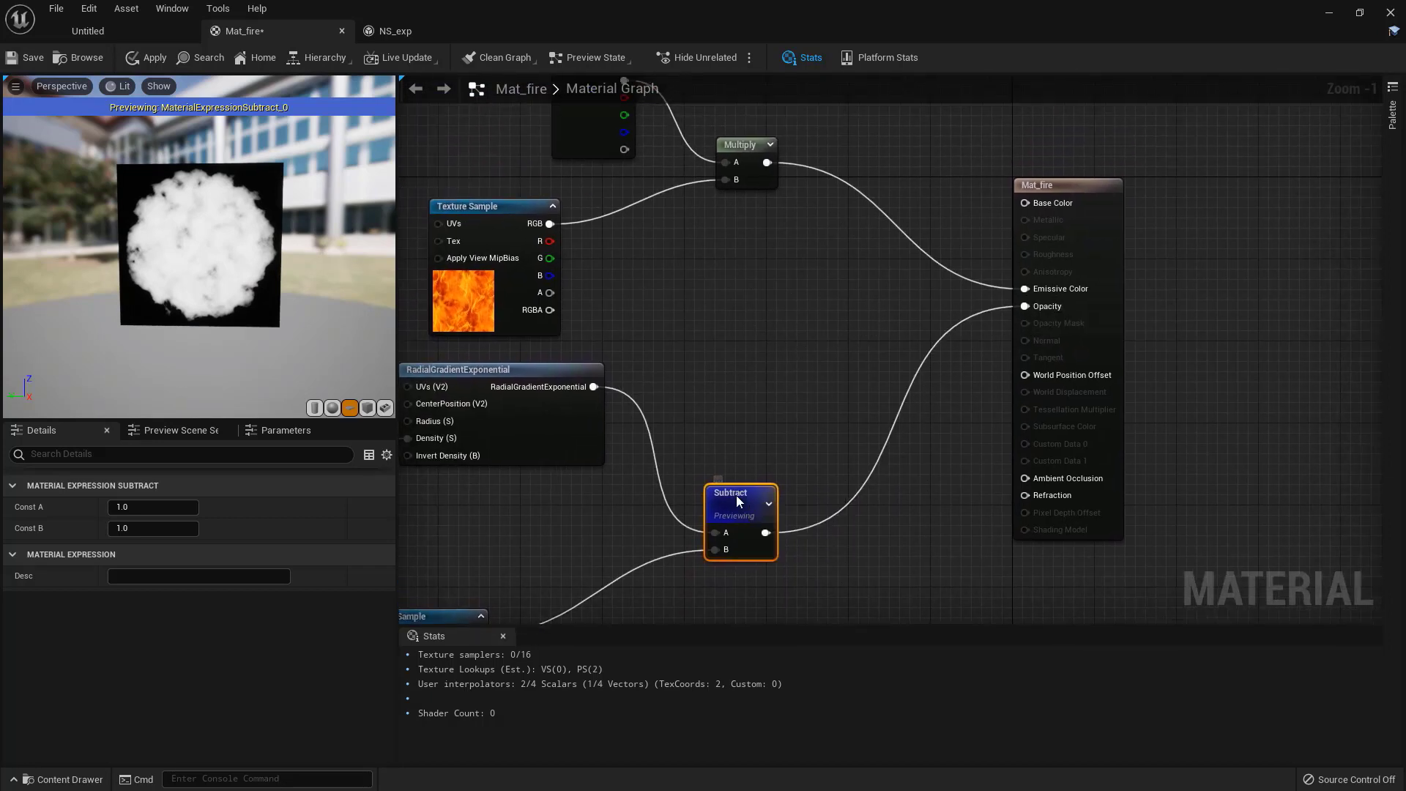
{"action": "right_click", "coordinate": [736, 495]}
{"action": "left_click", "coordinate": [799, 228]}
Step: Move the Mat_fire result node up and save the material
{"action": "right_click_drag", "start_coordinate": [823, 313], "coordinate": [861, 340]}
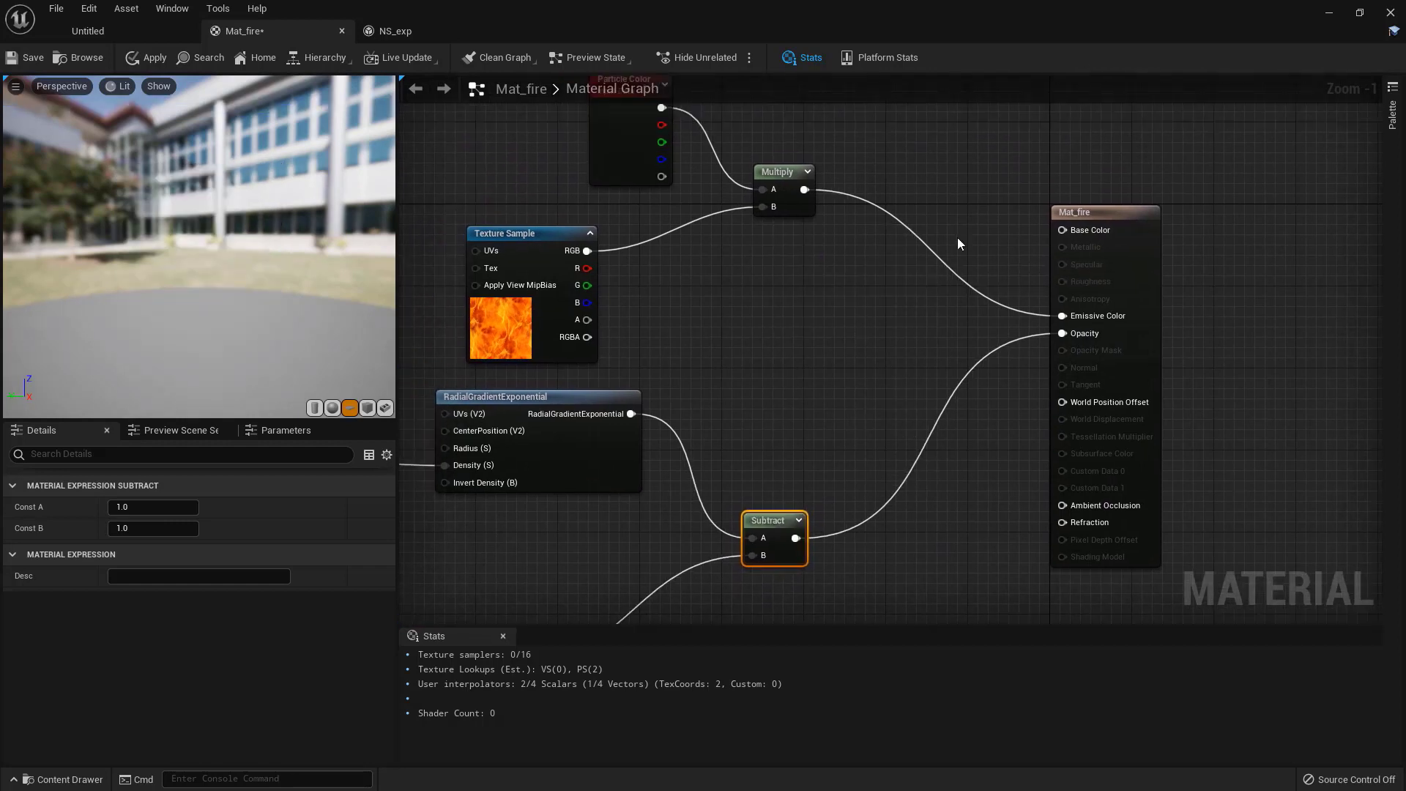
{"action": "left_click_drag", "start_coordinate": [1083, 212], "coordinate": [1082, 192]}
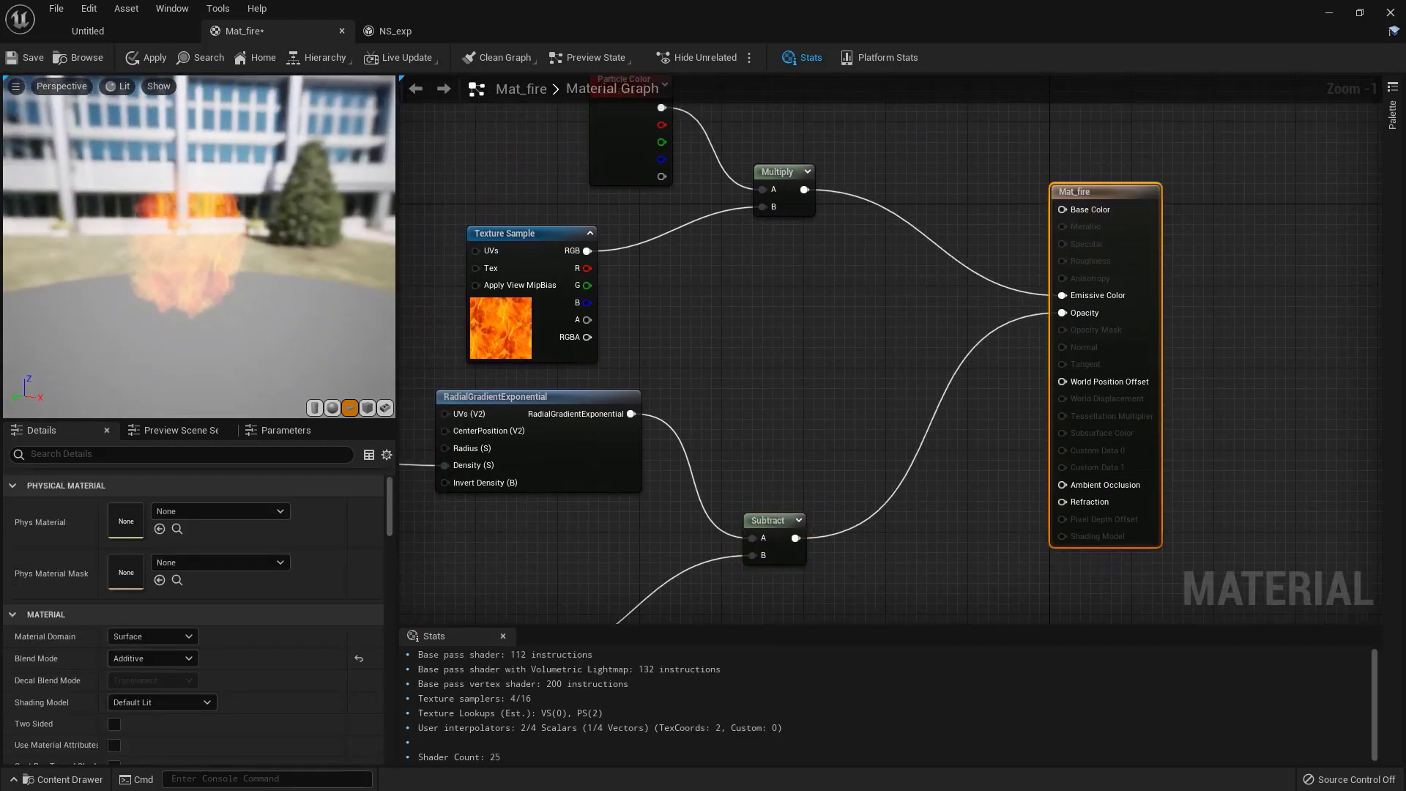
{"action": "right_click_drag", "start_coordinate": [794, 395], "coordinate": [944, 394]}
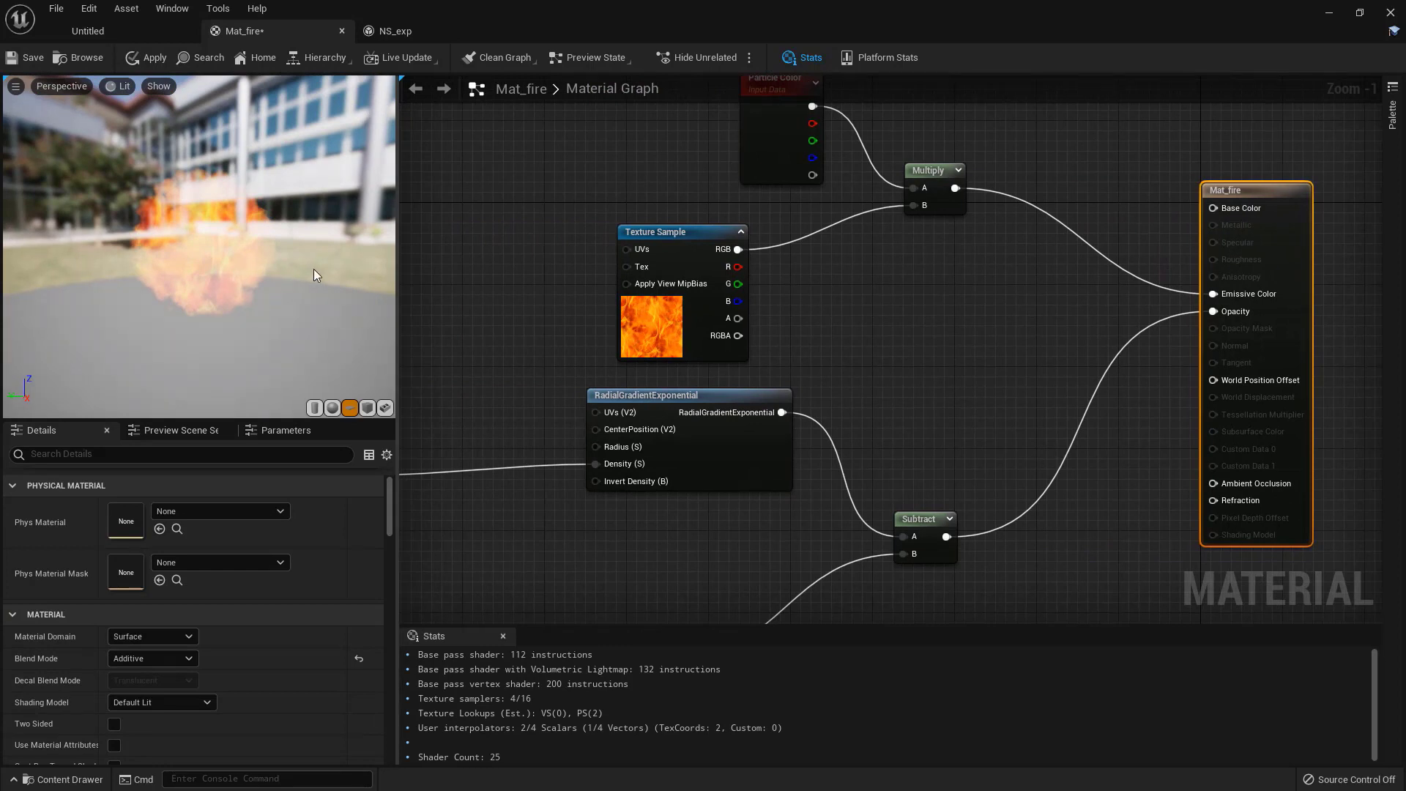
{"action": "left_click", "coordinate": [37, 60]}
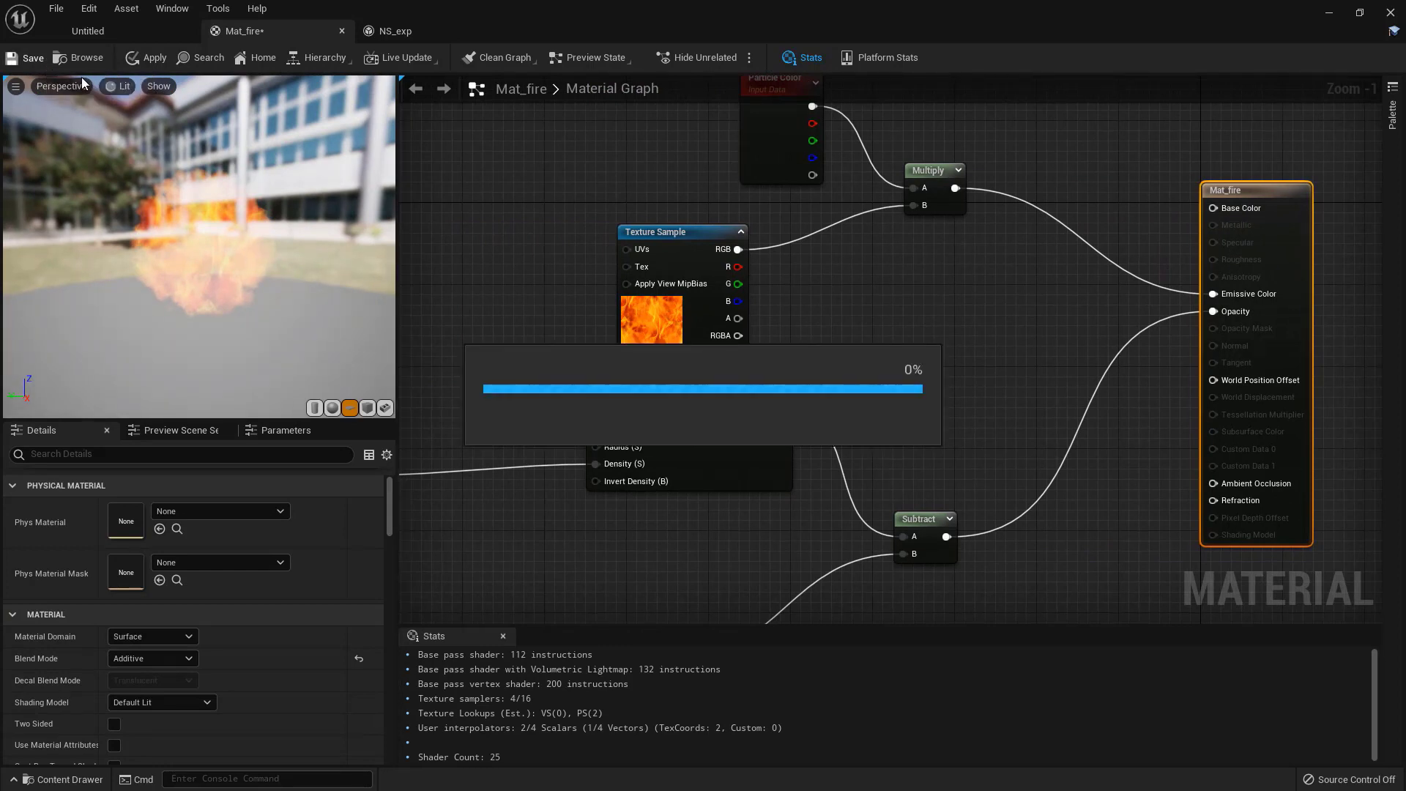
Step: Assign Mat_fire from the Materials folder as NS_exp's Sprite Renderer material
{"action": "left_click", "coordinate": [428, 33]}
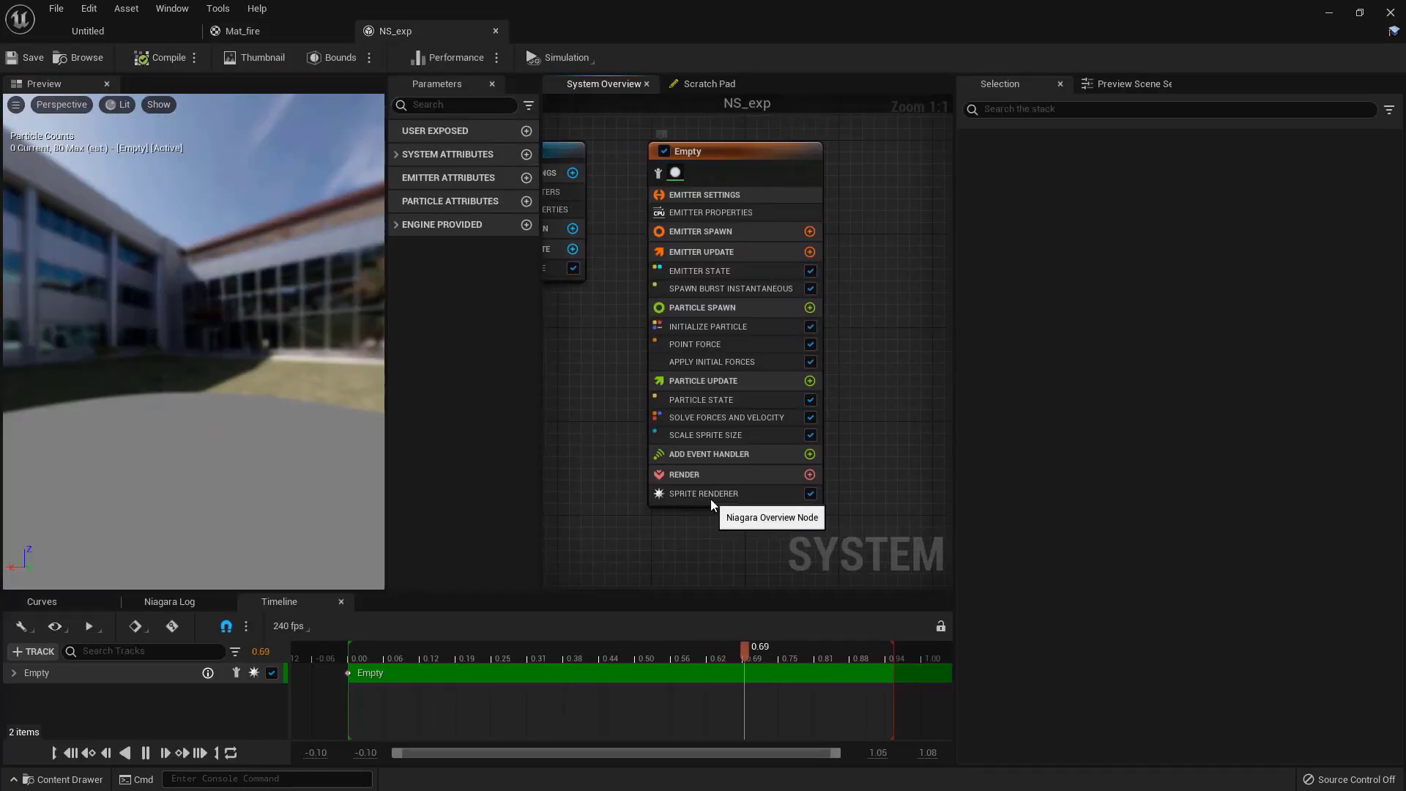
{"action": "left_click", "coordinate": [714, 495]}
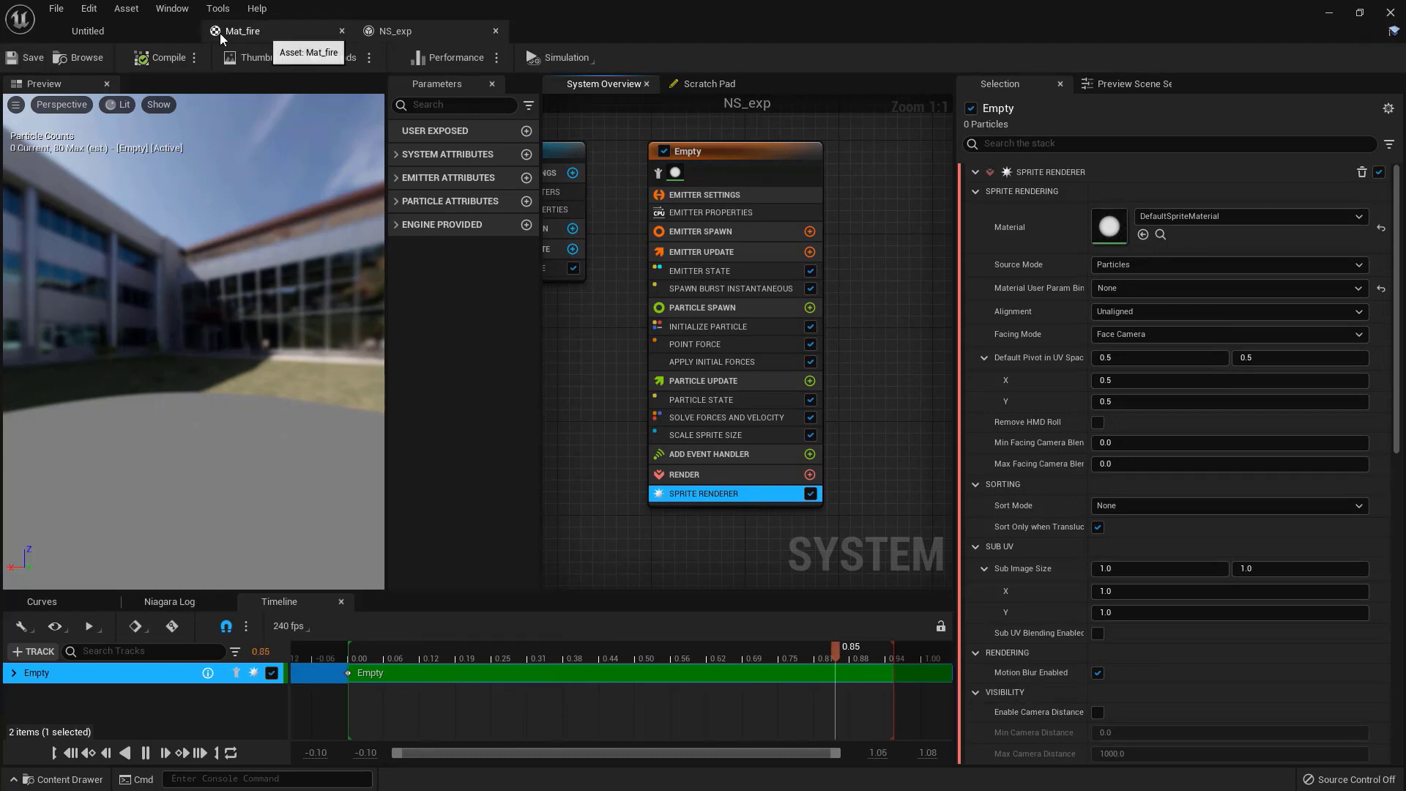
{"action": "left_click", "coordinate": [88, 31]}
{"action": "left_click", "coordinate": [58, 651]}
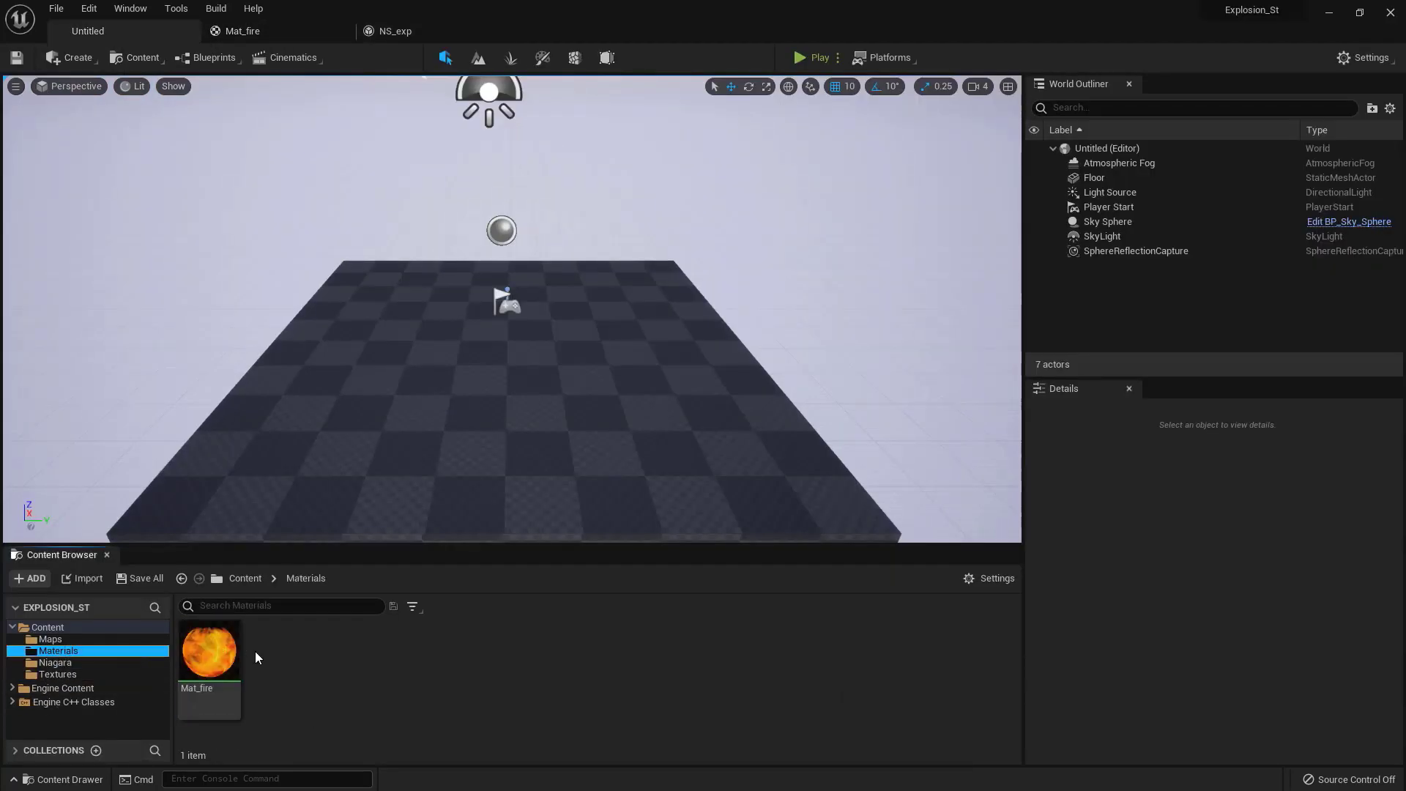
{"action": "left_click", "coordinate": [413, 32]}
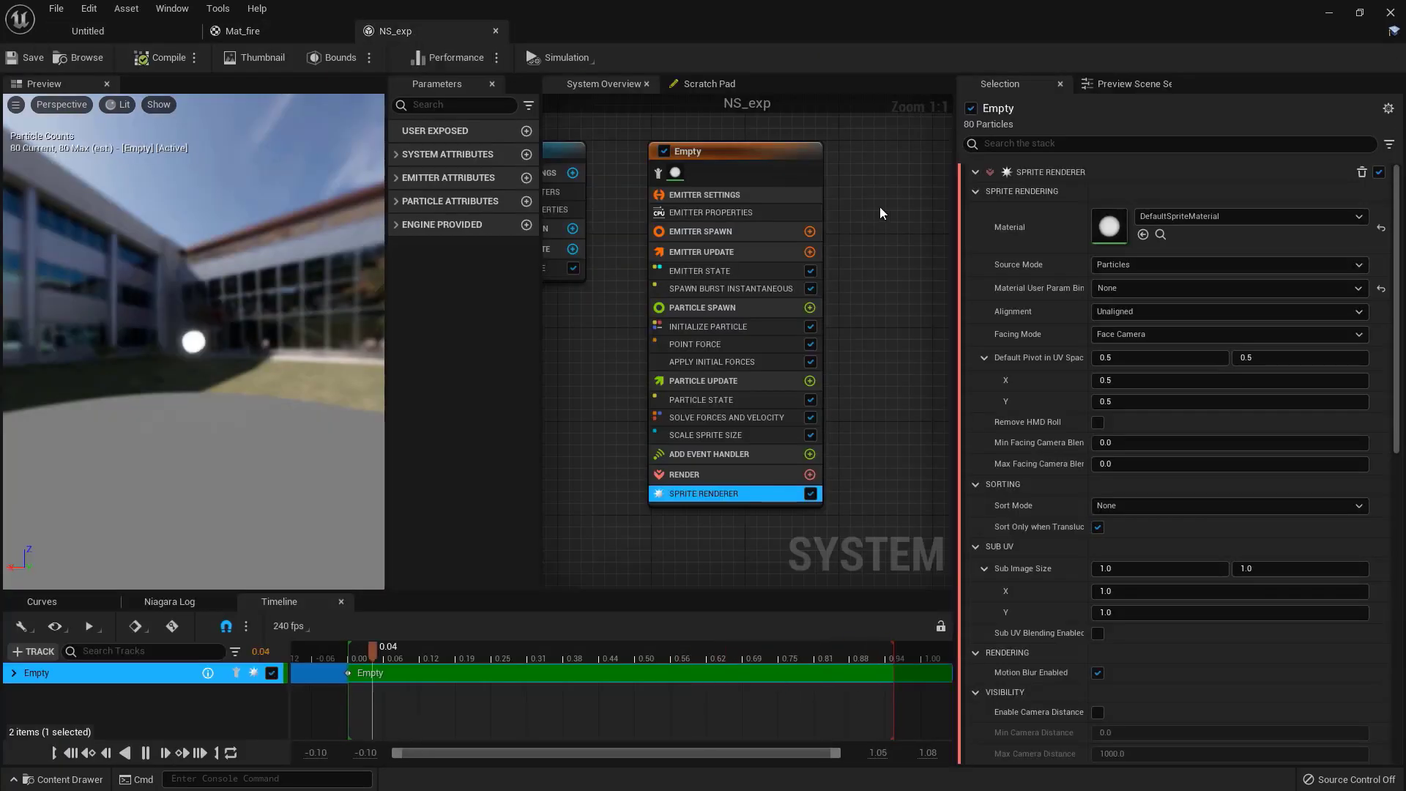
{"action": "left_click", "coordinate": [1143, 234]}
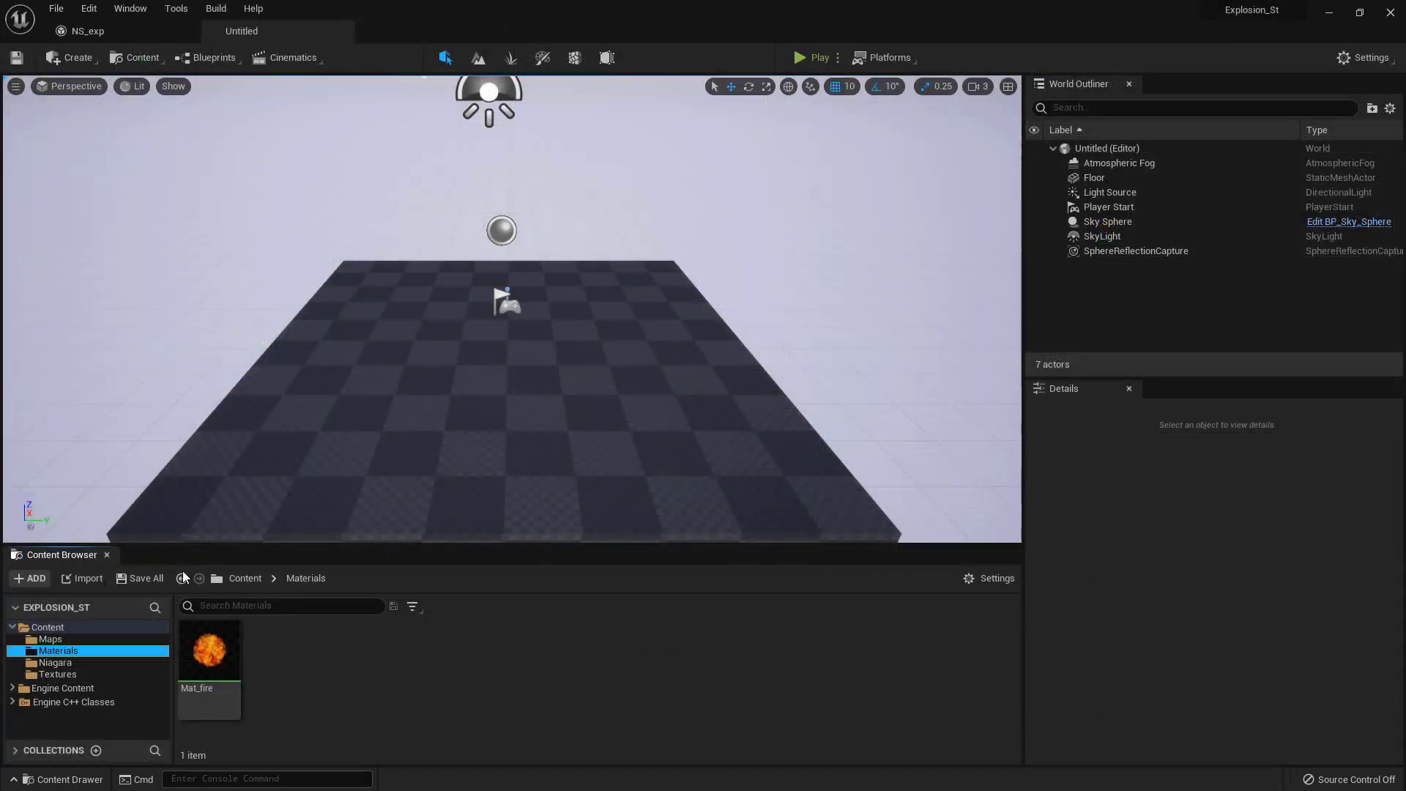
Step: Create a new material named Mat_smoke in Materials and open it
{"action": "right_click", "coordinate": [303, 658]}
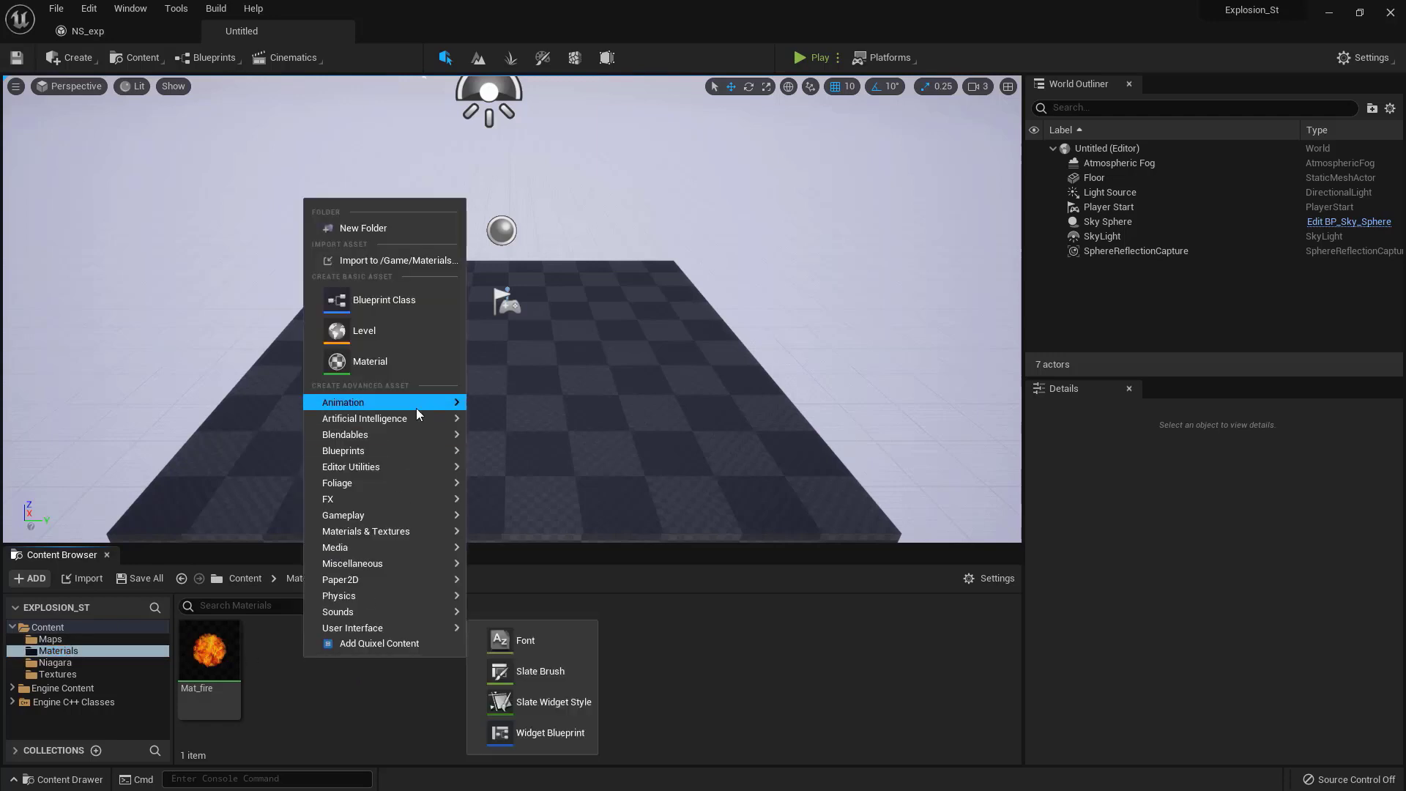
{"action": "left_click", "coordinate": [375, 360]}
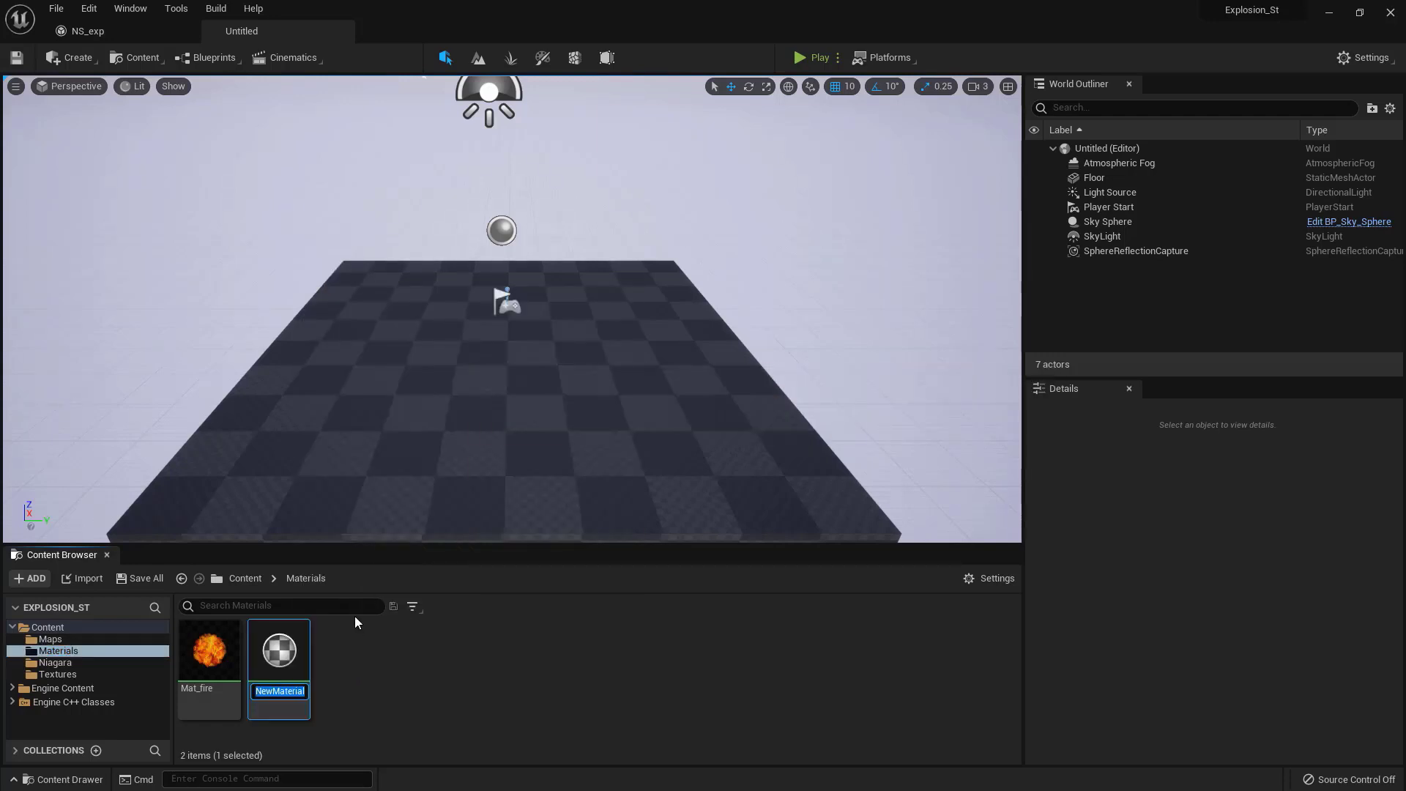
{"action": "type", "text": "Mat_smoke"}
{"action": "key", "text": "Return"}
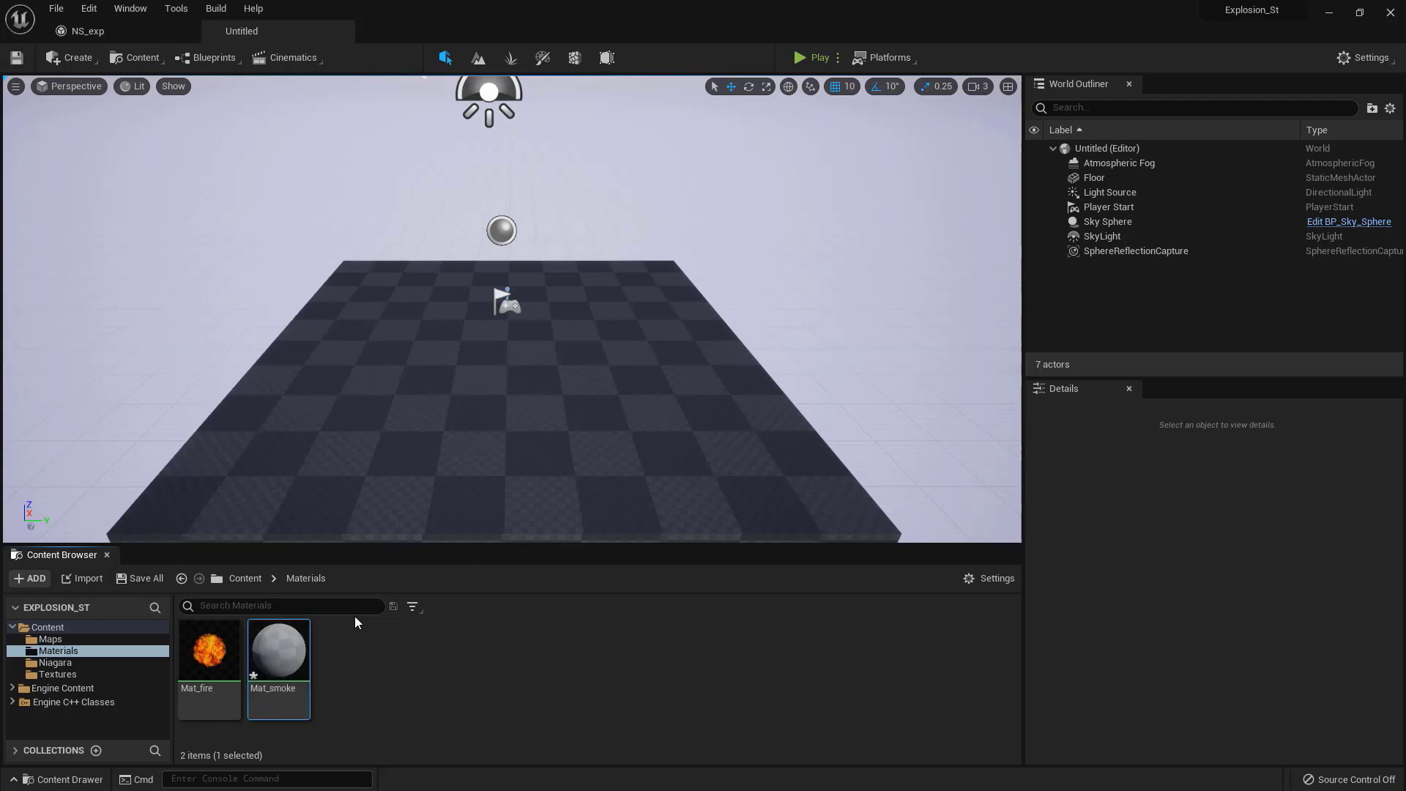
{"action": "double_click", "coordinate": [269, 656]}
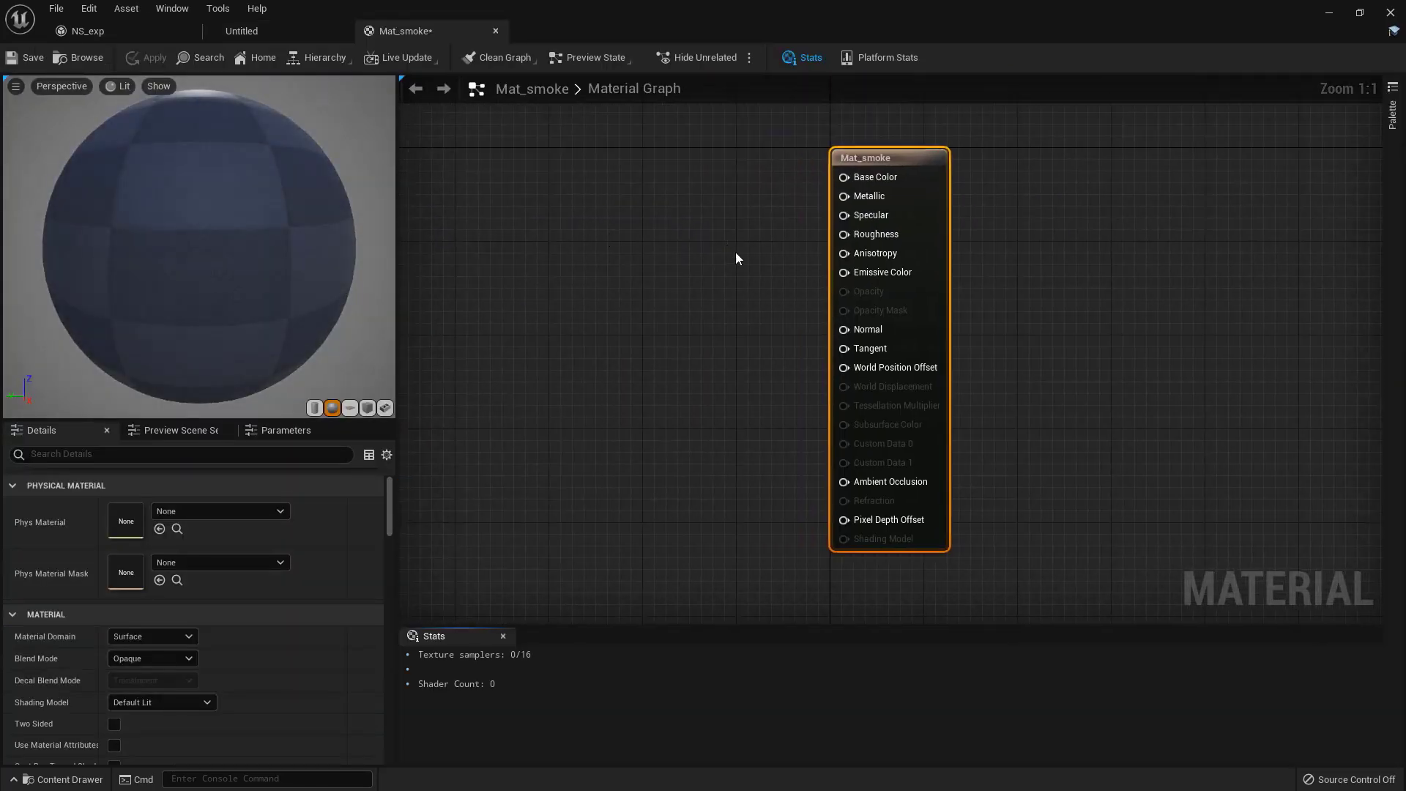
Step: Drag the smokeImage_Alpha texture from the Textures folder into the Mat_smoke graph
{"action": "left_click", "coordinate": [156, 33]}
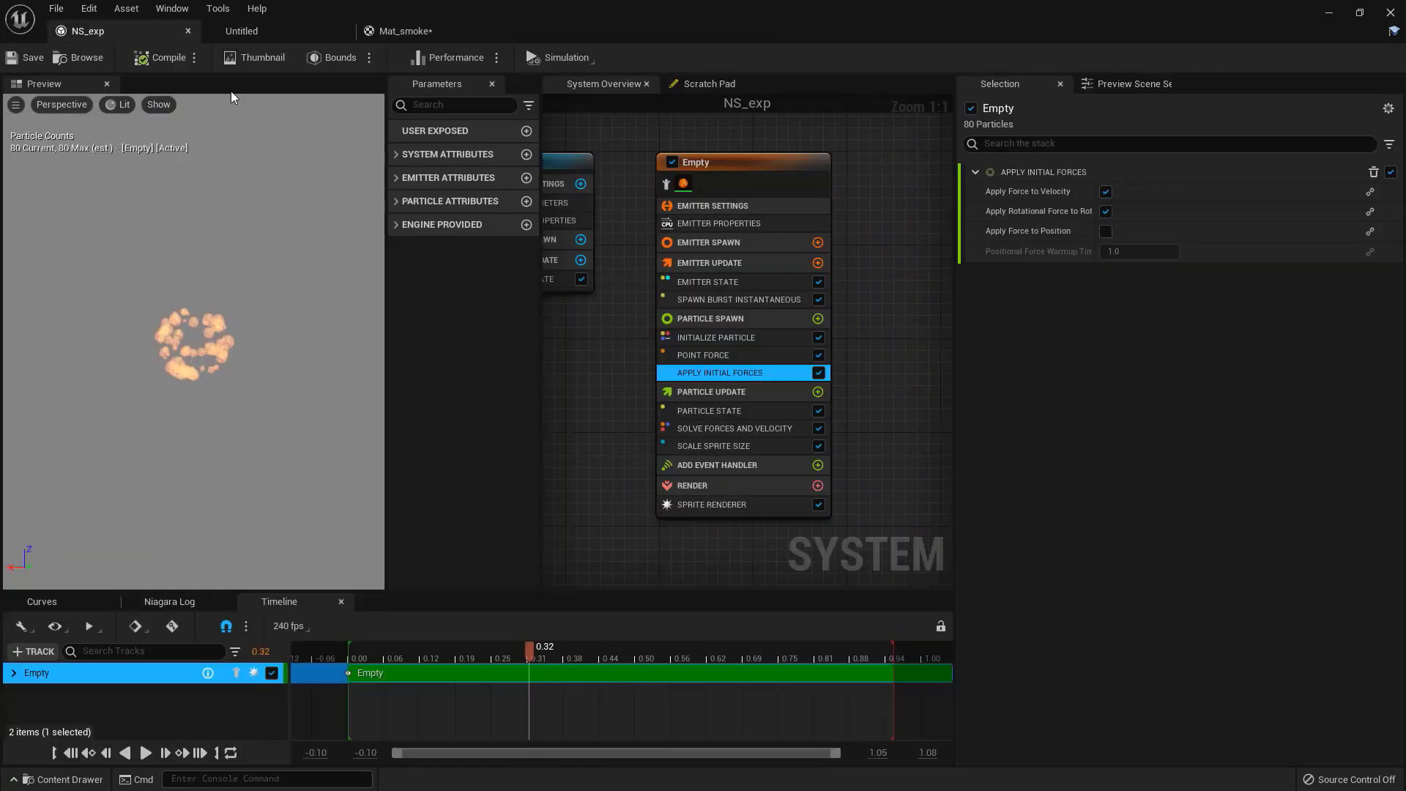
{"action": "left_click_drag", "start_coordinate": [263, 35], "coordinate": [147, 38]}
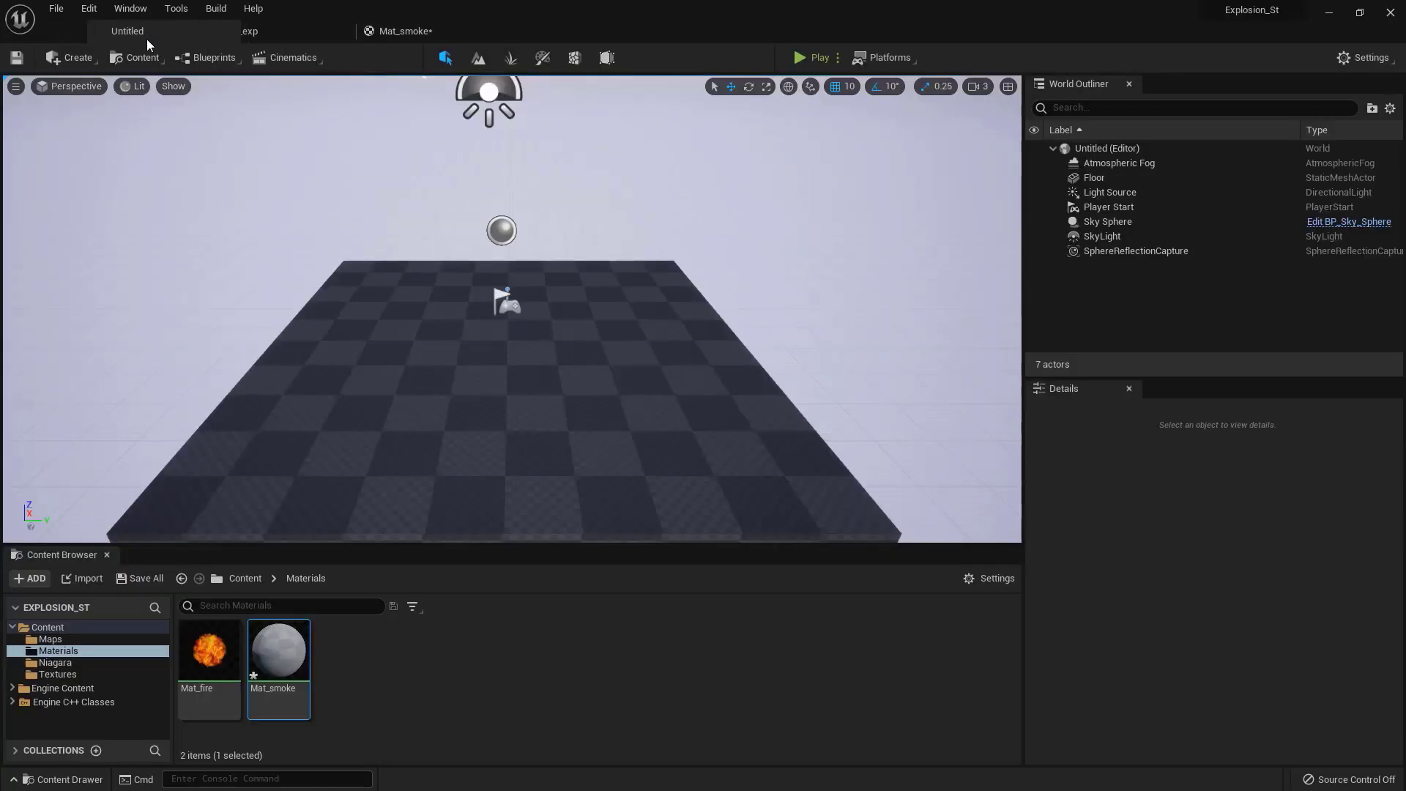
{"action": "left_click", "coordinate": [139, 672]}
{"action": "left_click_drag", "start_coordinate": [278, 652], "coordinate": [521, 308]}
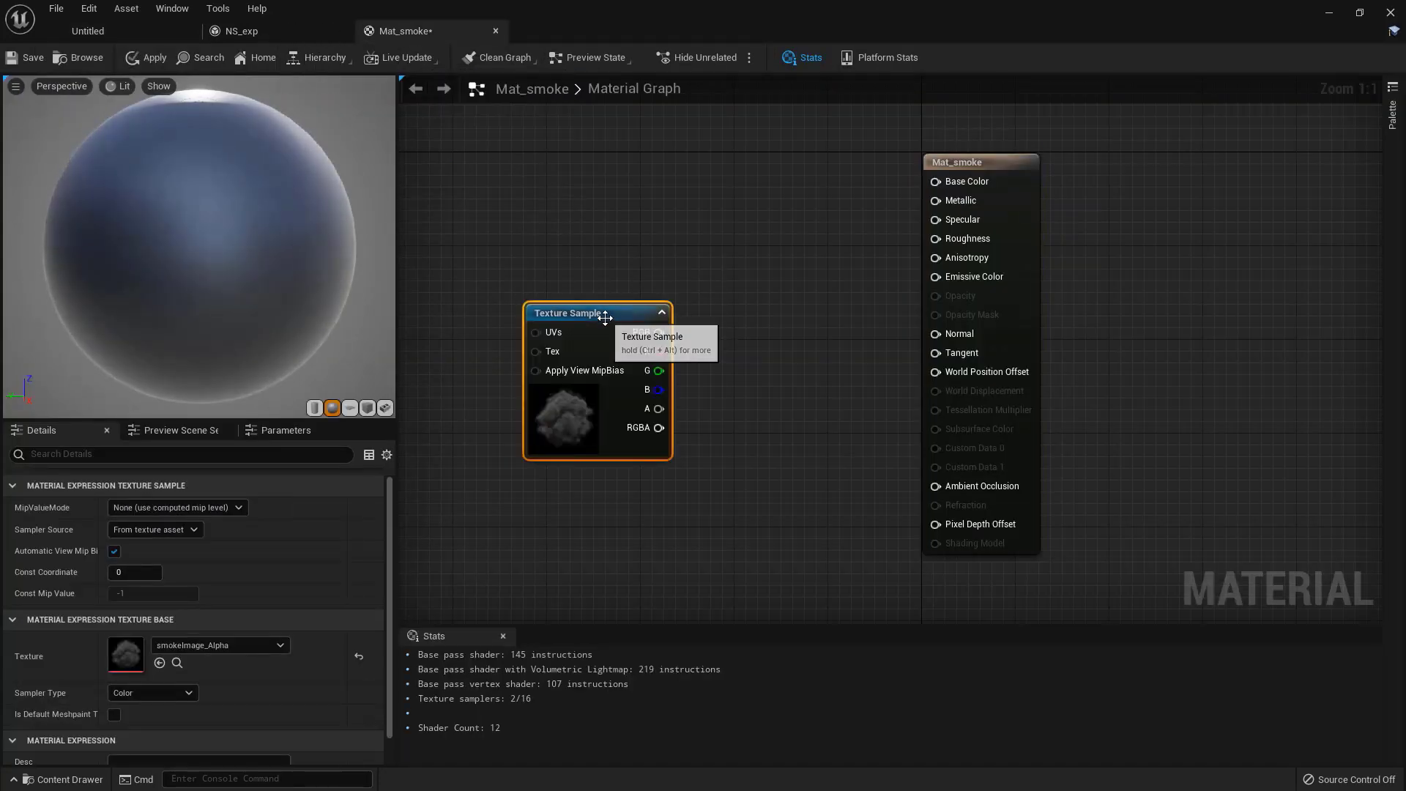
Step: Place the smoke texture node and add a Particle Color node
{"action": "left_click_drag", "start_coordinate": [605, 317], "coordinate": [526, 412]}
{"action": "right_click", "coordinate": [592, 240]}
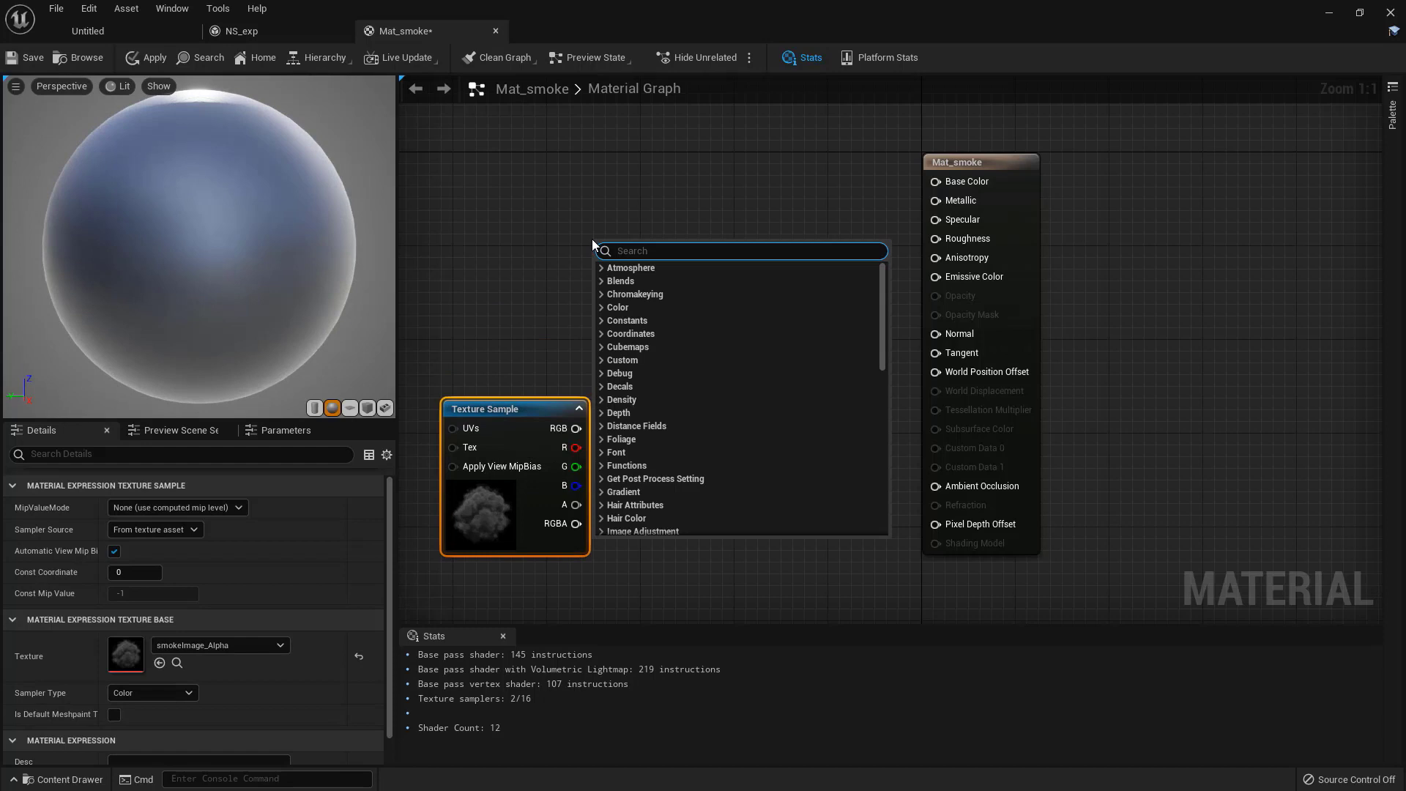
{"action": "type", "text": "parti"}
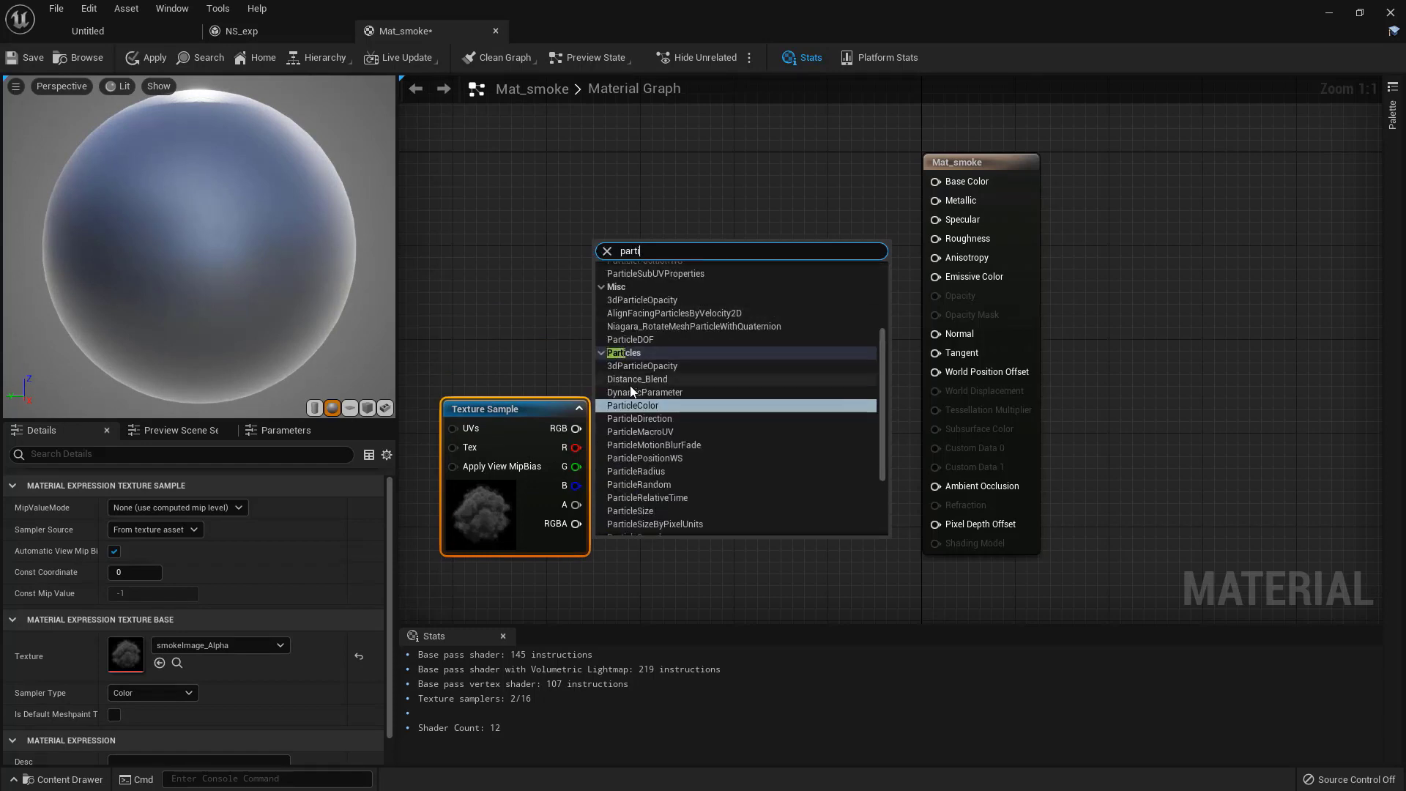
{"action": "left_click", "coordinate": [632, 406]}
{"action": "left_click_drag", "start_coordinate": [639, 260], "coordinate": [569, 186]}
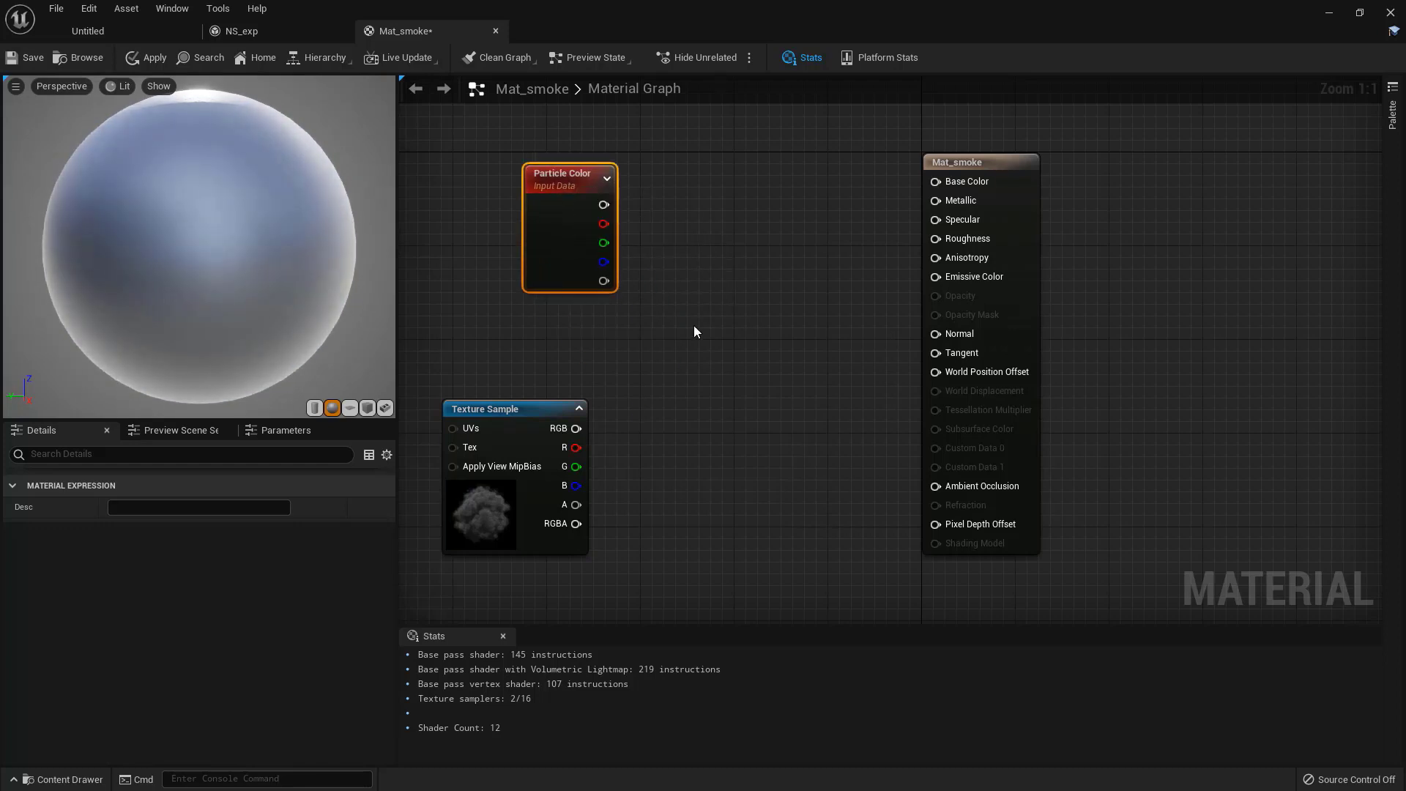
Step: Wire Particle Color's alpha into Multiply A and the smoke texture's alpha into B
{"action": "left_click", "coordinate": [693, 329]}
{"action": "left_click_drag", "start_coordinate": [713, 386], "coordinate": [702, 327]}
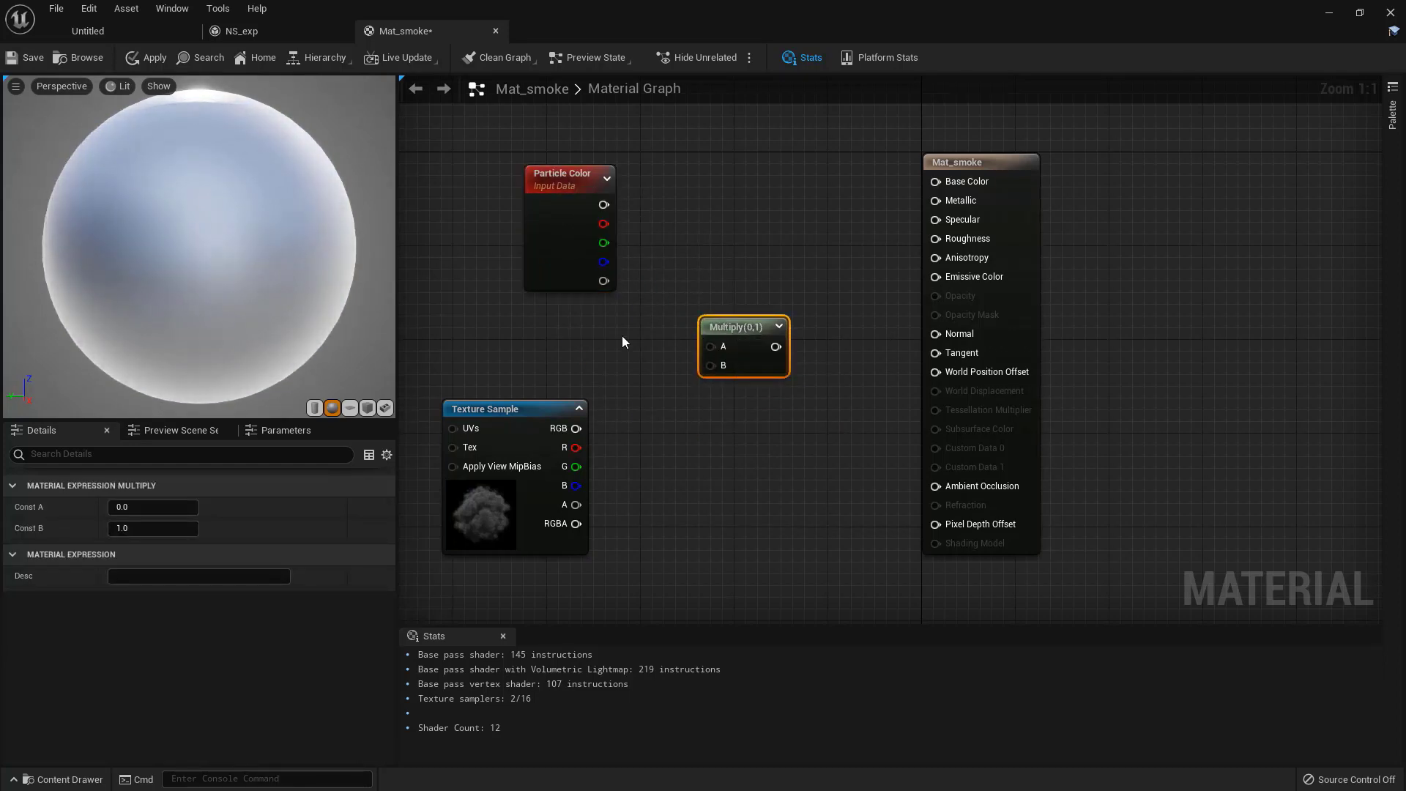
{"action": "left_click_drag", "start_coordinate": [603, 281], "coordinate": [714, 345]}
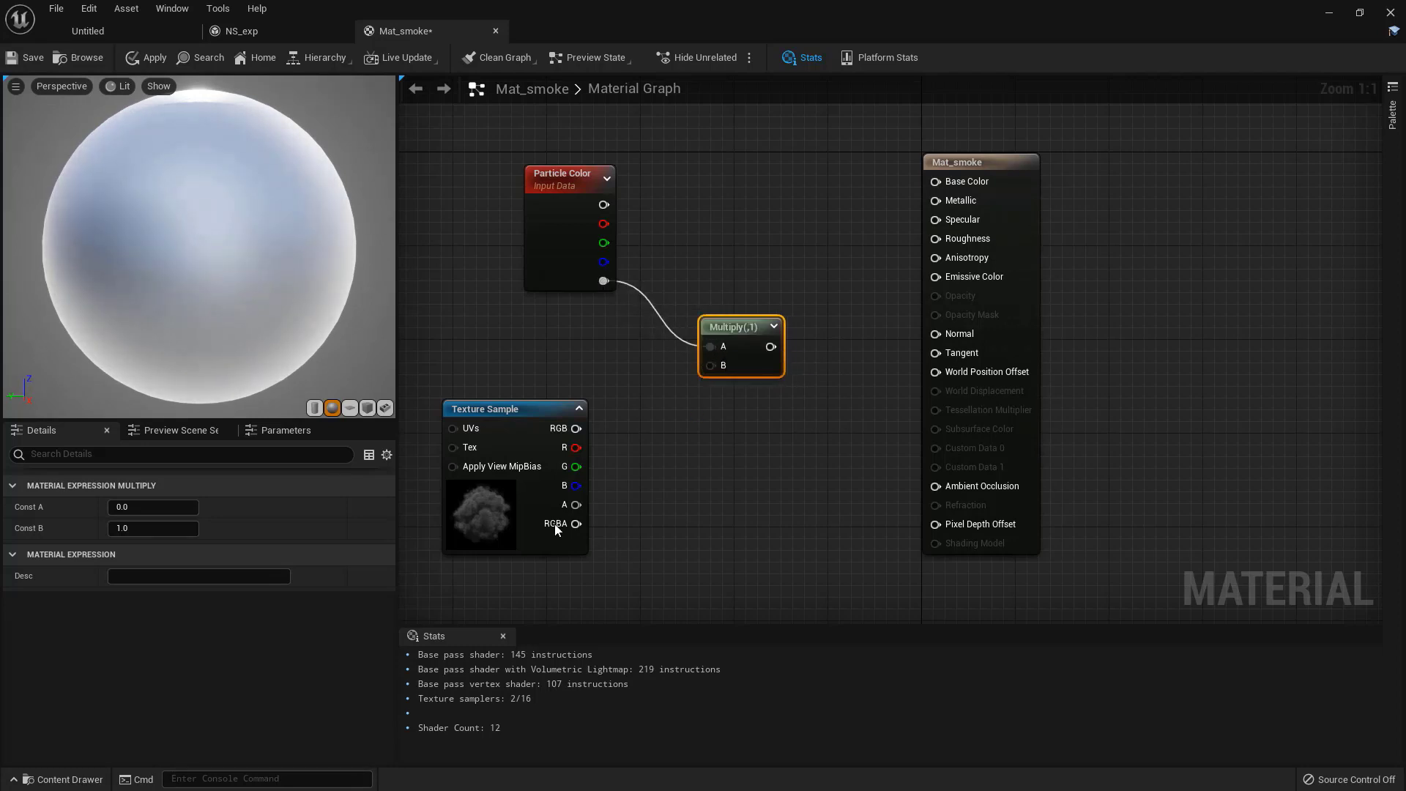
{"action": "left_click_drag", "start_coordinate": [577, 505], "coordinate": [713, 363]}
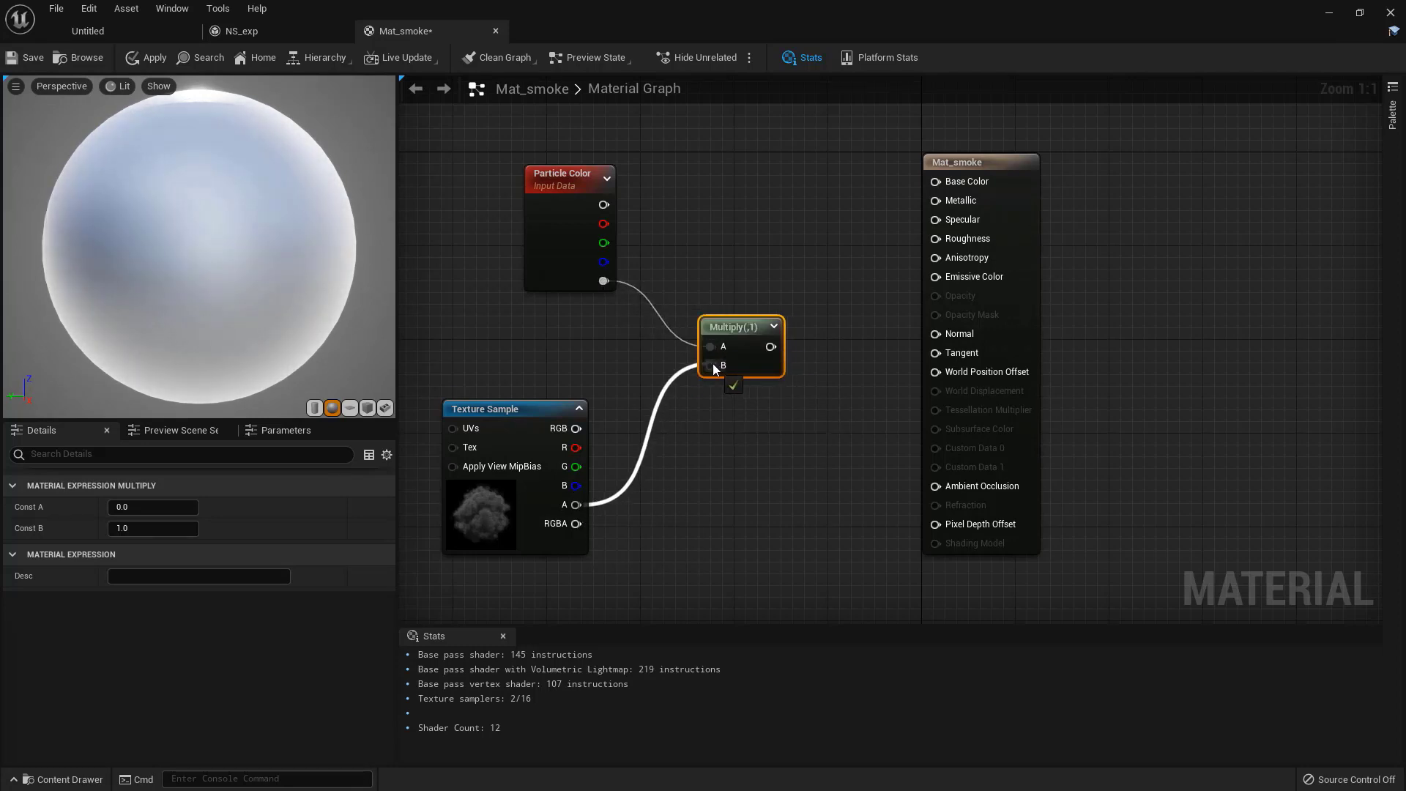
{"action": "left_click_drag", "start_coordinate": [835, 196], "coordinate": [952, 242]}
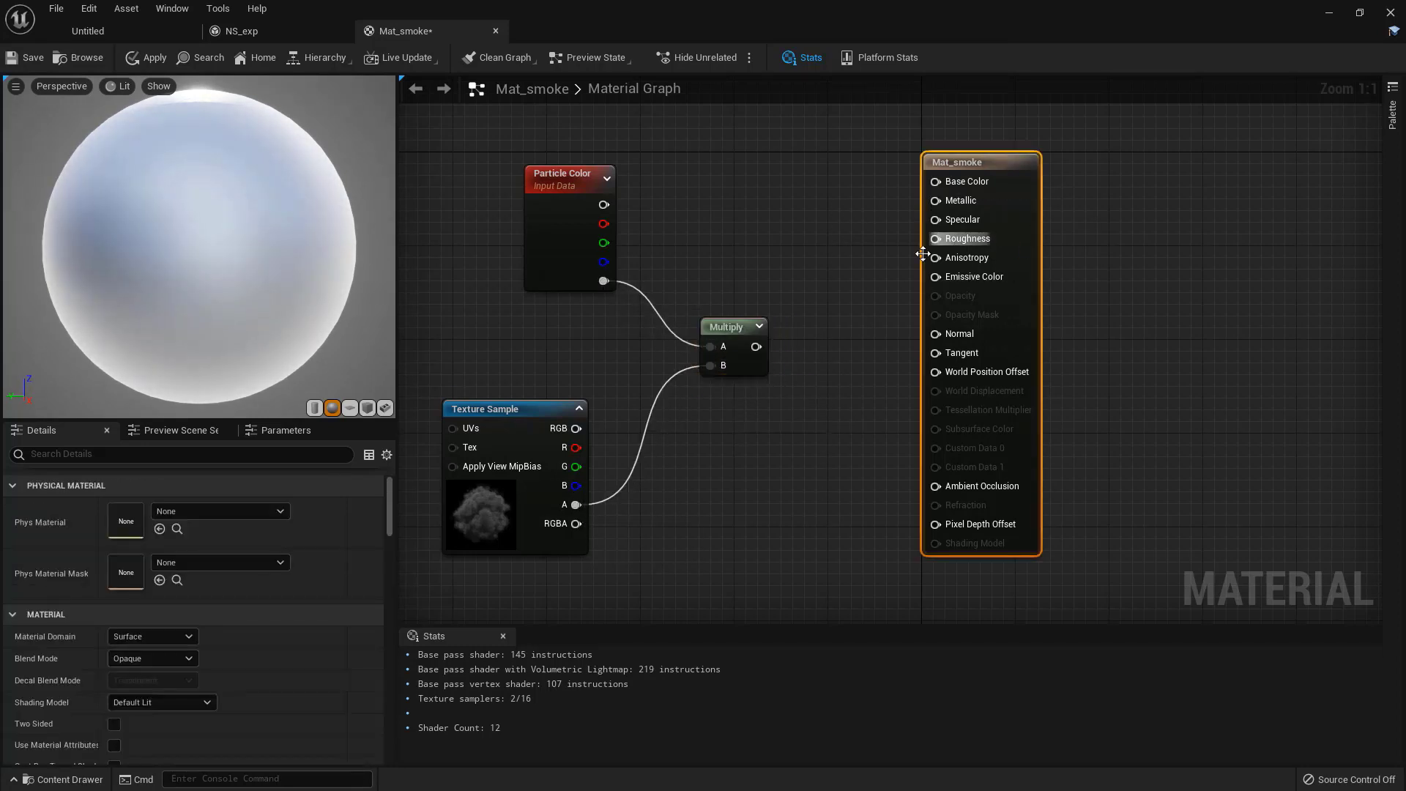
{"action": "left_click", "coordinate": [161, 657]}
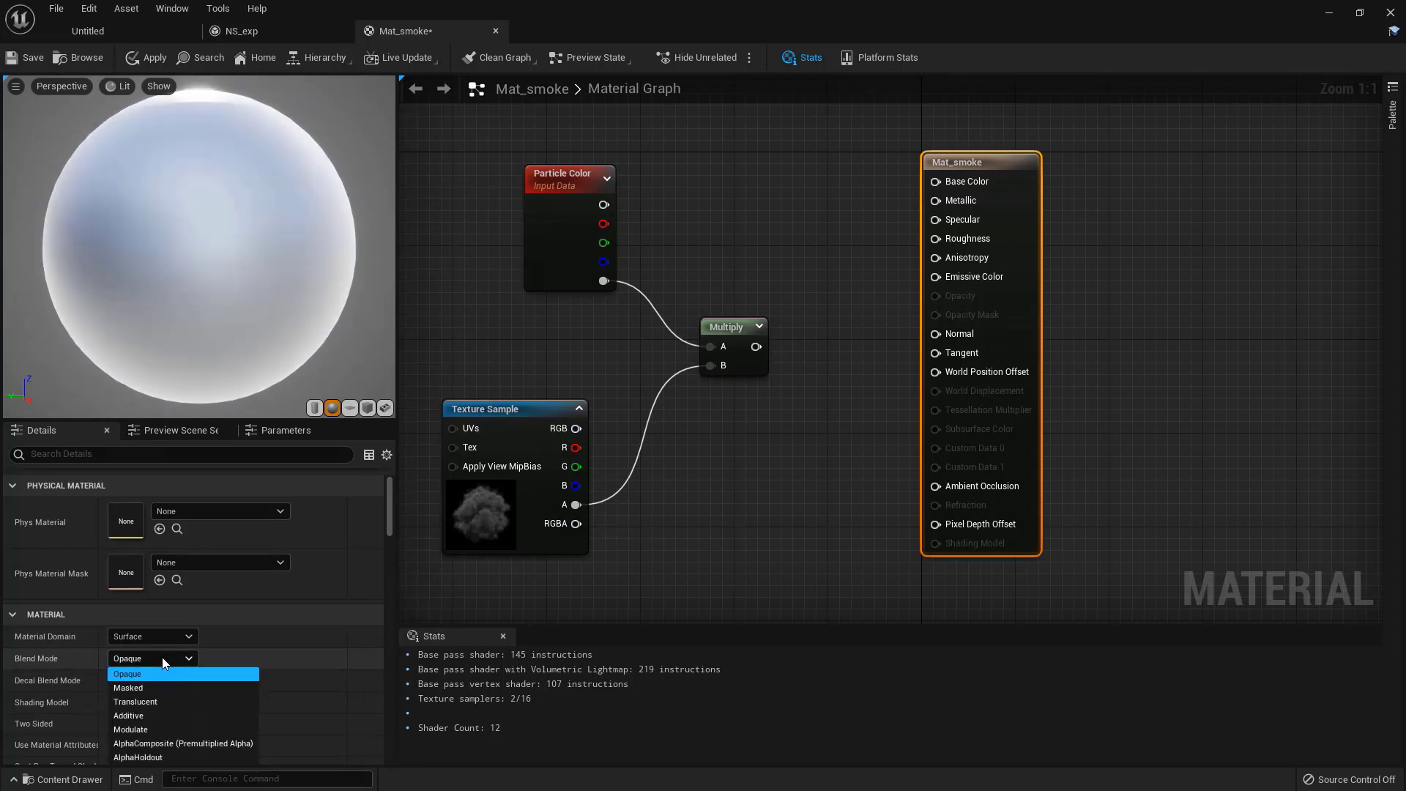
Step: Make Mat_smoke translucent and wire Multiply into Opacity and Particle Color into Base Color
{"action": "left_click", "coordinate": [156, 702]}
{"action": "right_click_drag", "start_coordinate": [761, 356], "coordinate": [788, 378]}
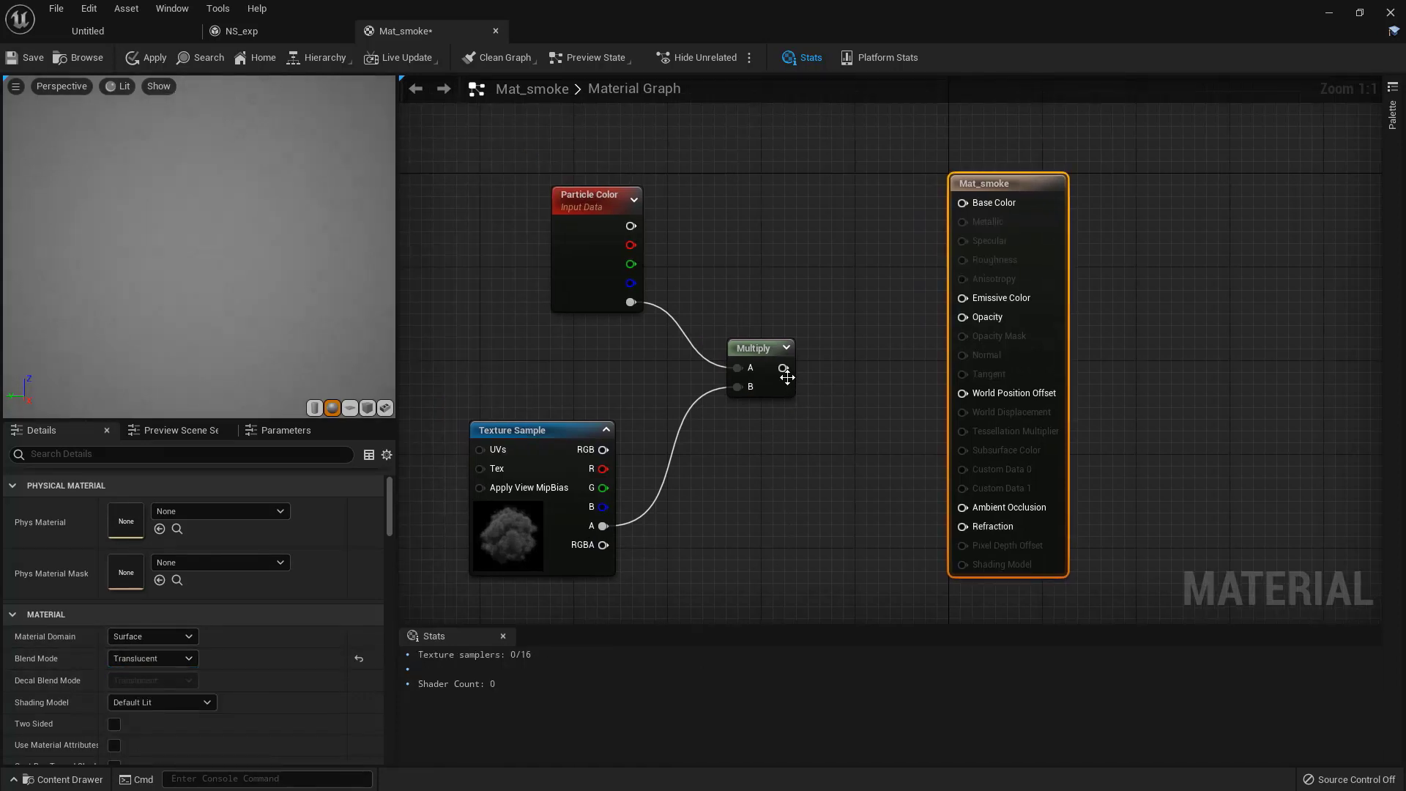
{"action": "left_click_drag", "start_coordinate": [788, 377], "coordinate": [964, 318]}
{"action": "right_click_drag", "start_coordinate": [811, 282], "coordinate": [785, 336]}
{"action": "left_click_drag", "start_coordinate": [604, 281], "coordinate": [948, 257]}
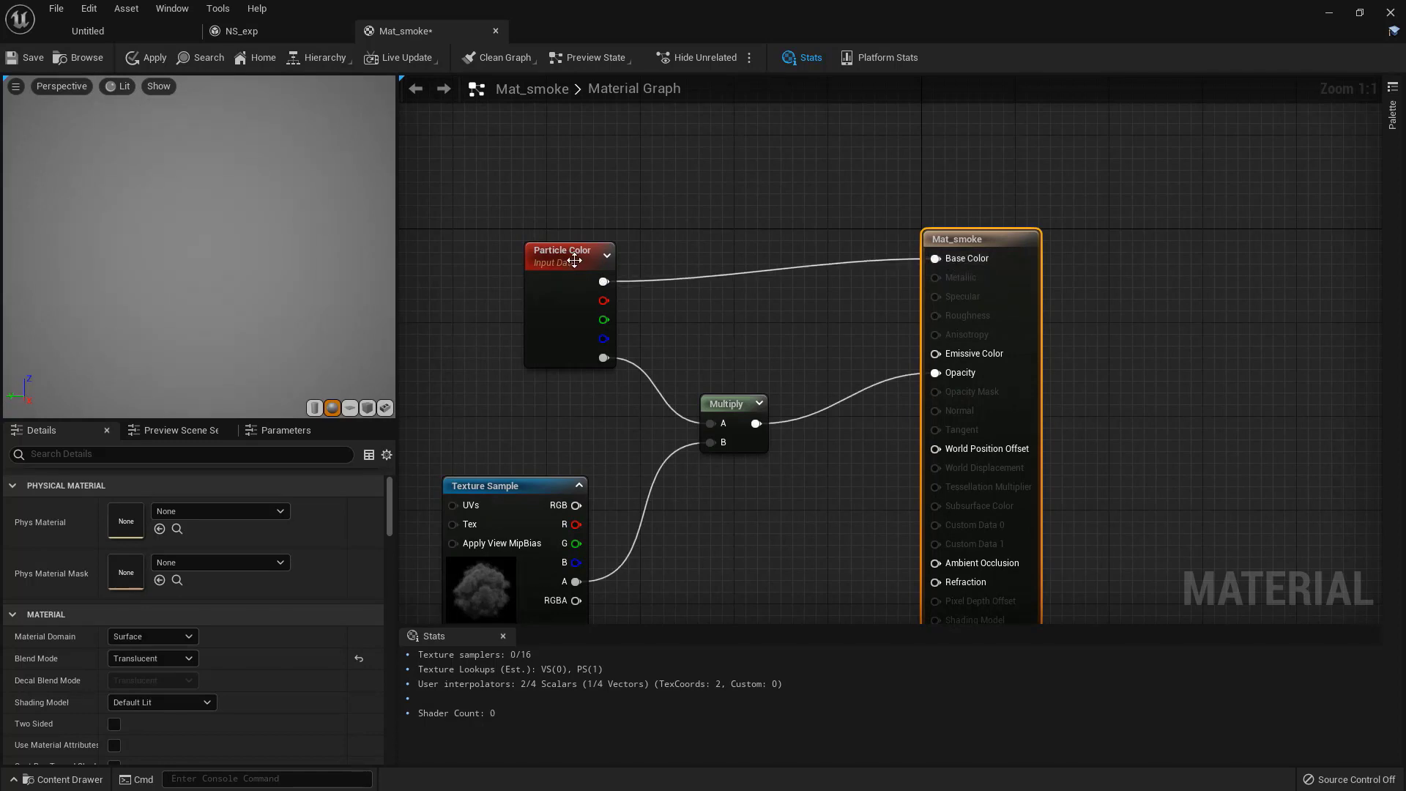
{"action": "left_click_drag", "start_coordinate": [572, 268], "coordinate": [546, 230]}
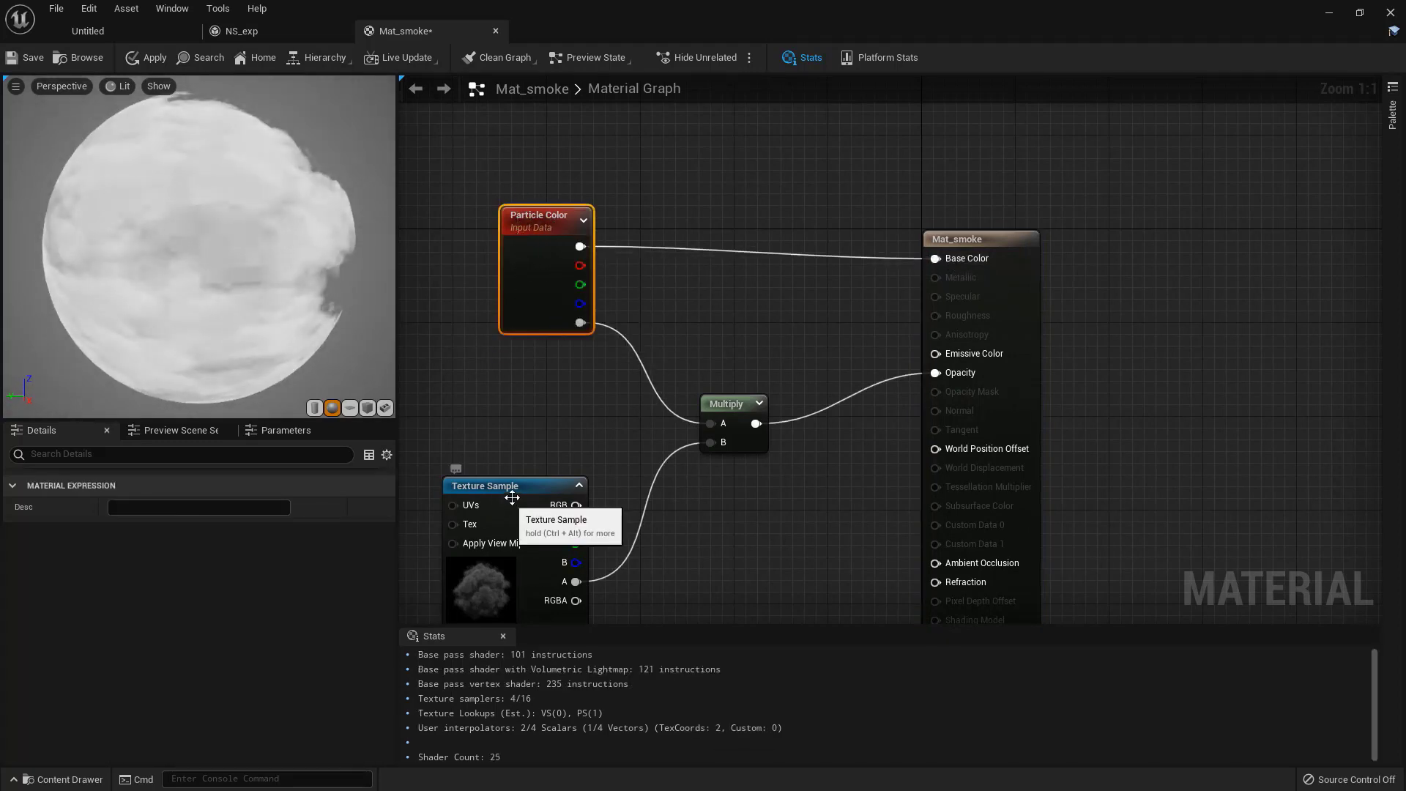
Step: Tidy the Texture Sample and Particle Color node layout, then save Mat_smoke
{"action": "left_click_drag", "start_coordinate": [500, 493], "coordinate": [522, 448]}
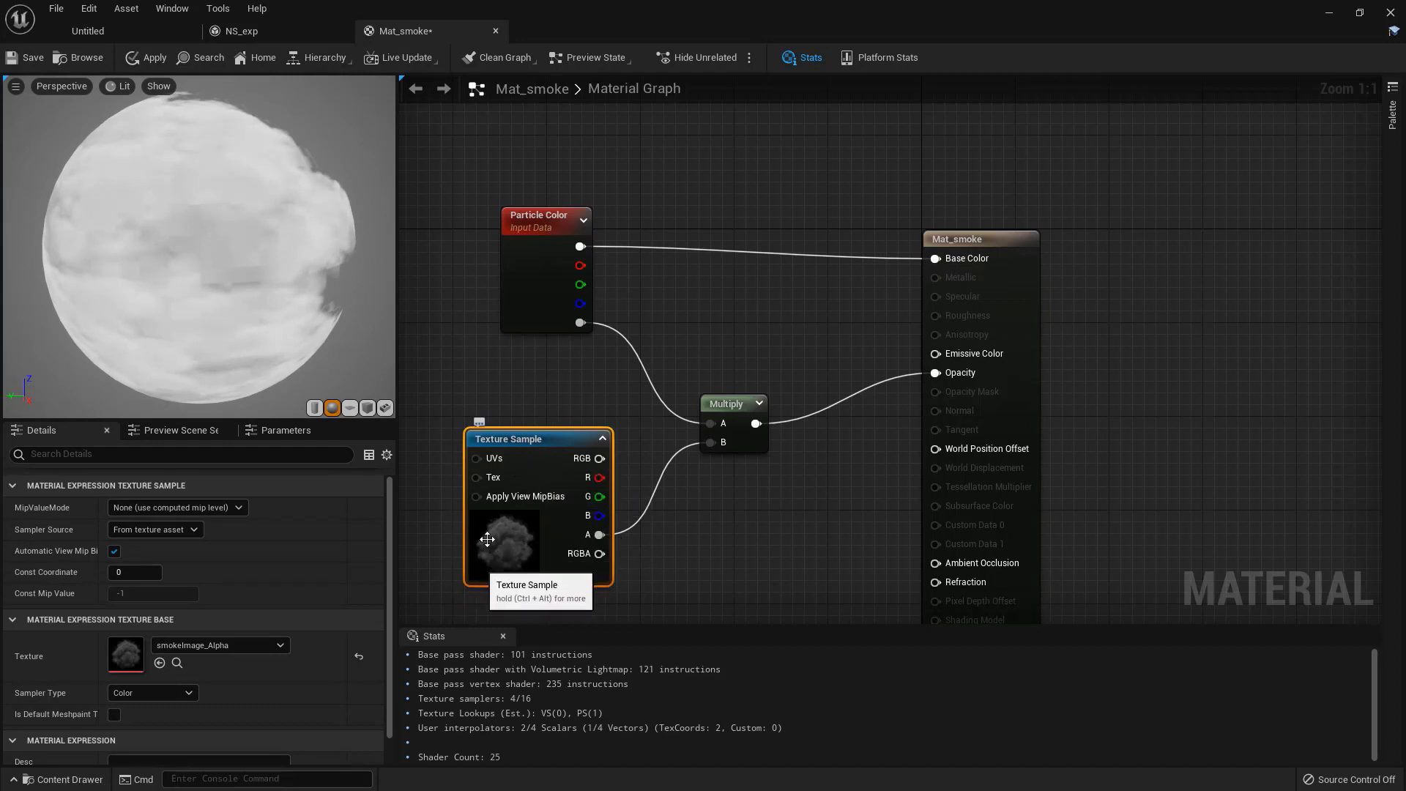
{"action": "right_click_drag", "start_coordinate": [754, 331], "coordinate": [783, 364]}
{"action": "left_click", "coordinate": [536, 324]}
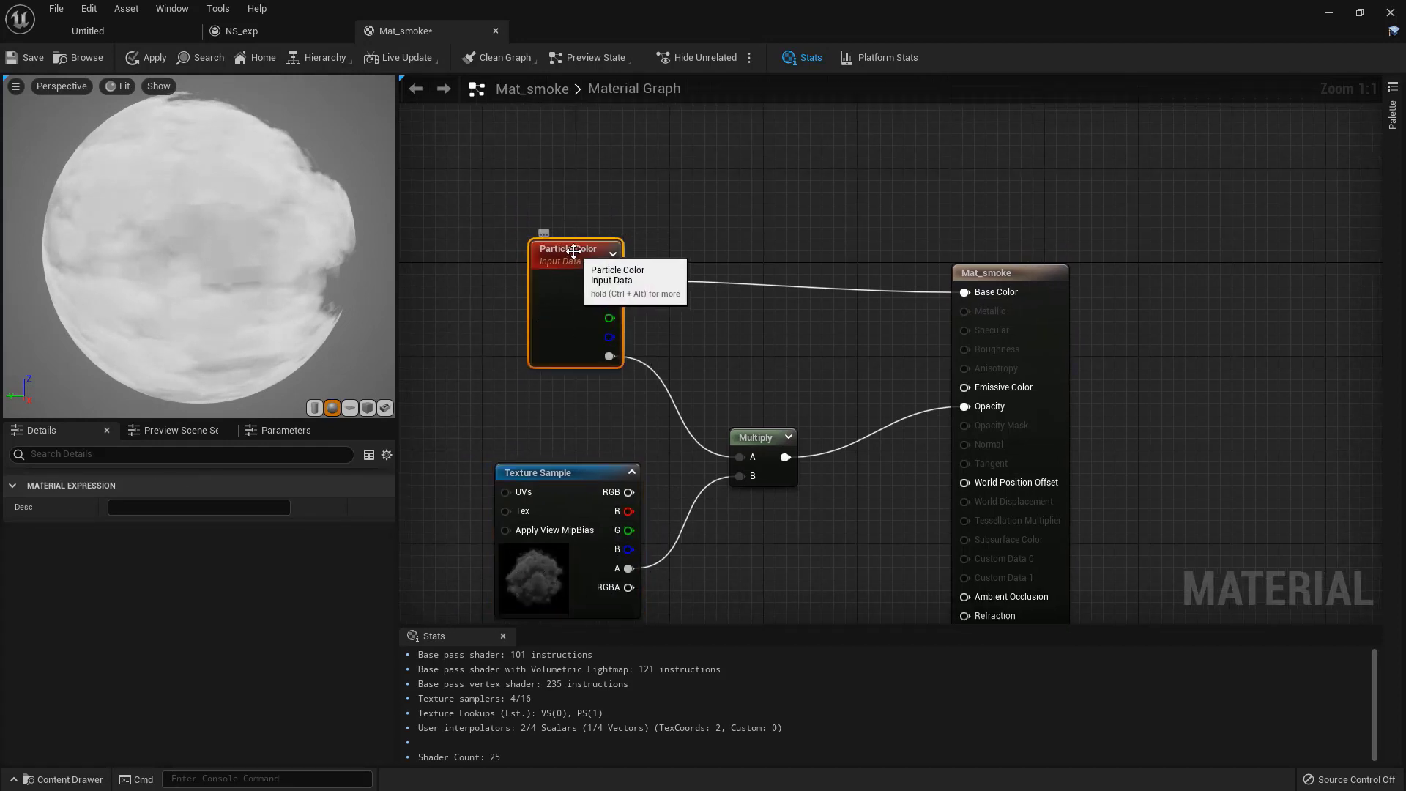
{"action": "left_click_drag", "start_coordinate": [573, 252], "coordinate": [560, 252]}
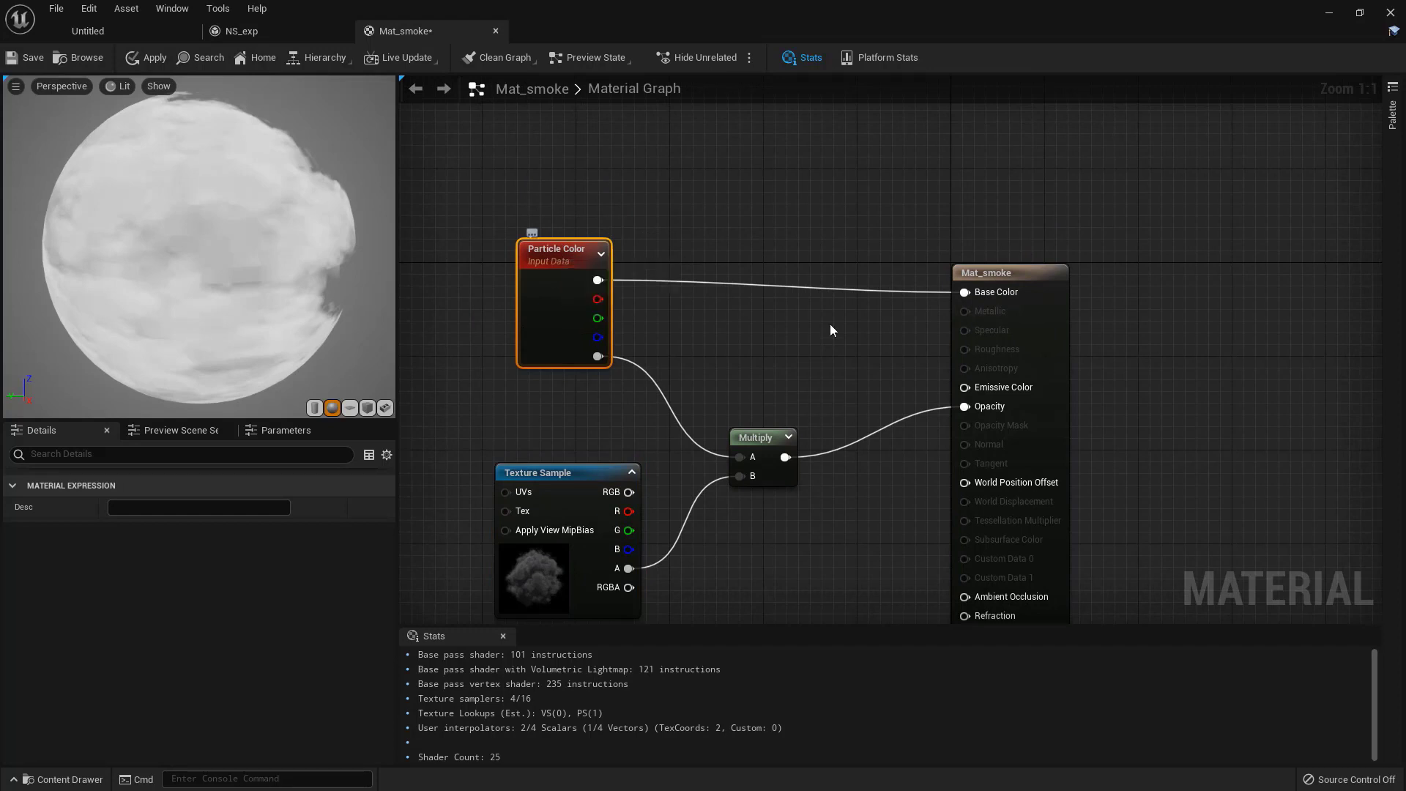
{"action": "right_click_drag", "start_coordinate": [829, 324], "coordinate": [827, 250]}
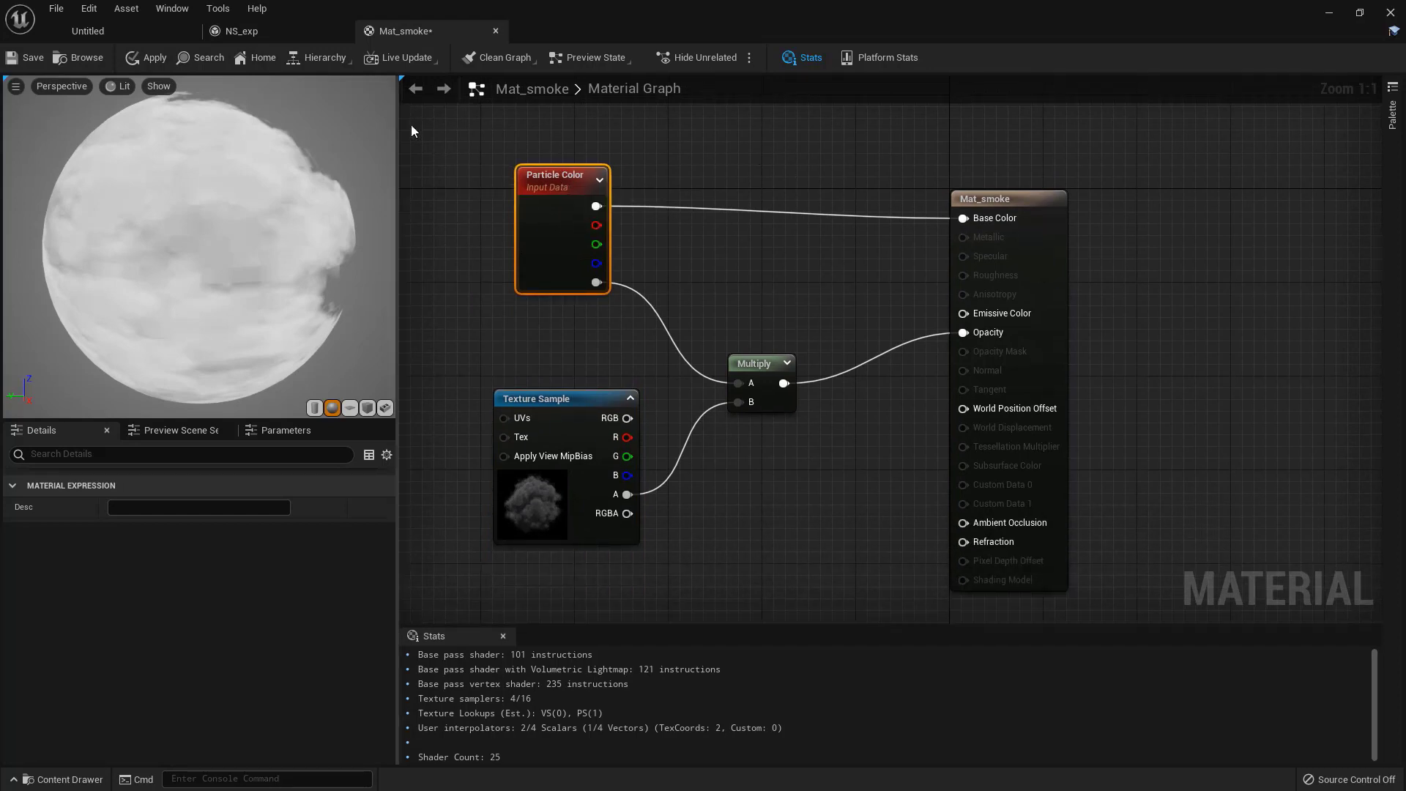
{"action": "left_click", "coordinate": [30, 63]}
Step: In NS_exp, paste a duplicate of the Empty emitter beside the original
{"action": "left_click", "coordinate": [282, 37]}
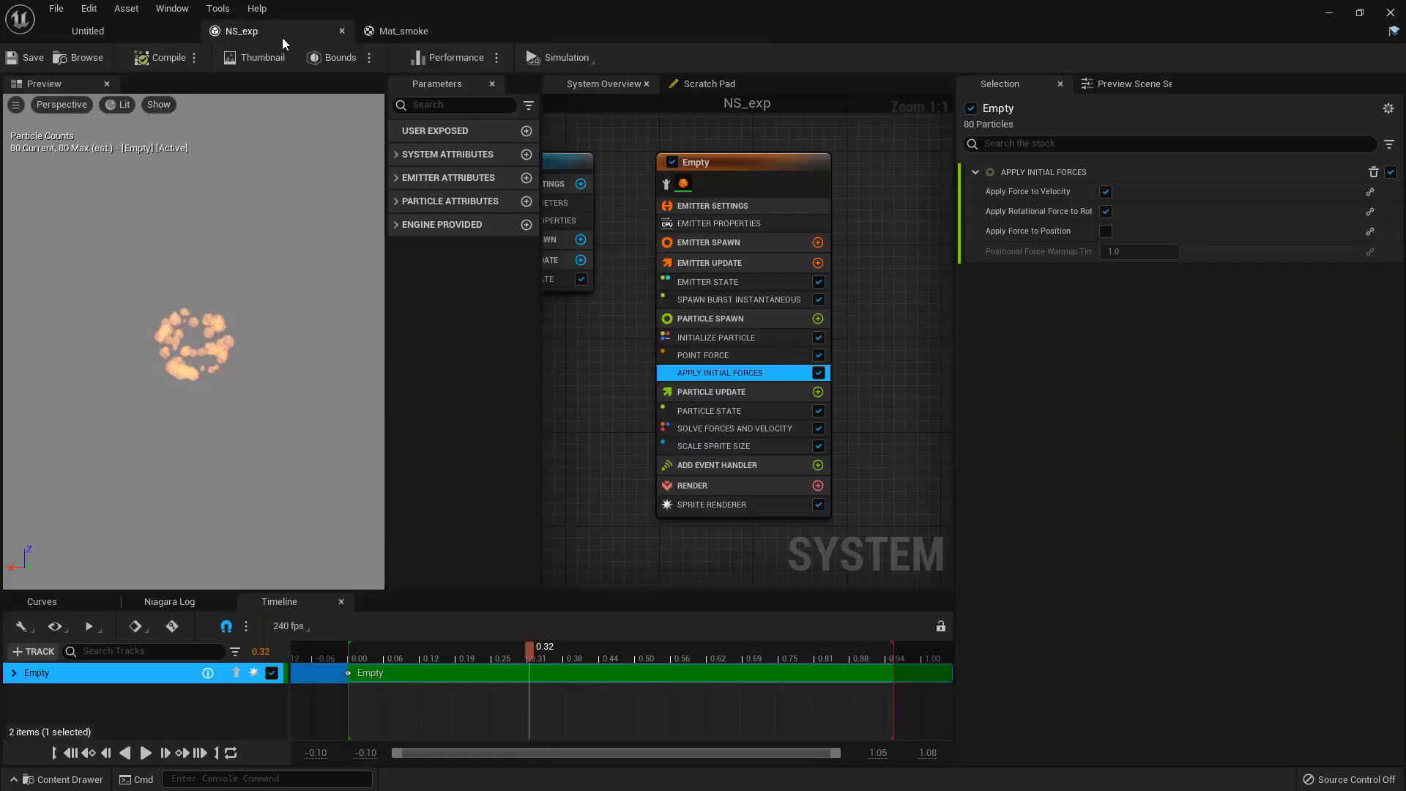
{"action": "left_click_drag", "start_coordinate": [768, 164], "coordinate": [700, 193]}
{"action": "left_click", "coordinate": [804, 239]}
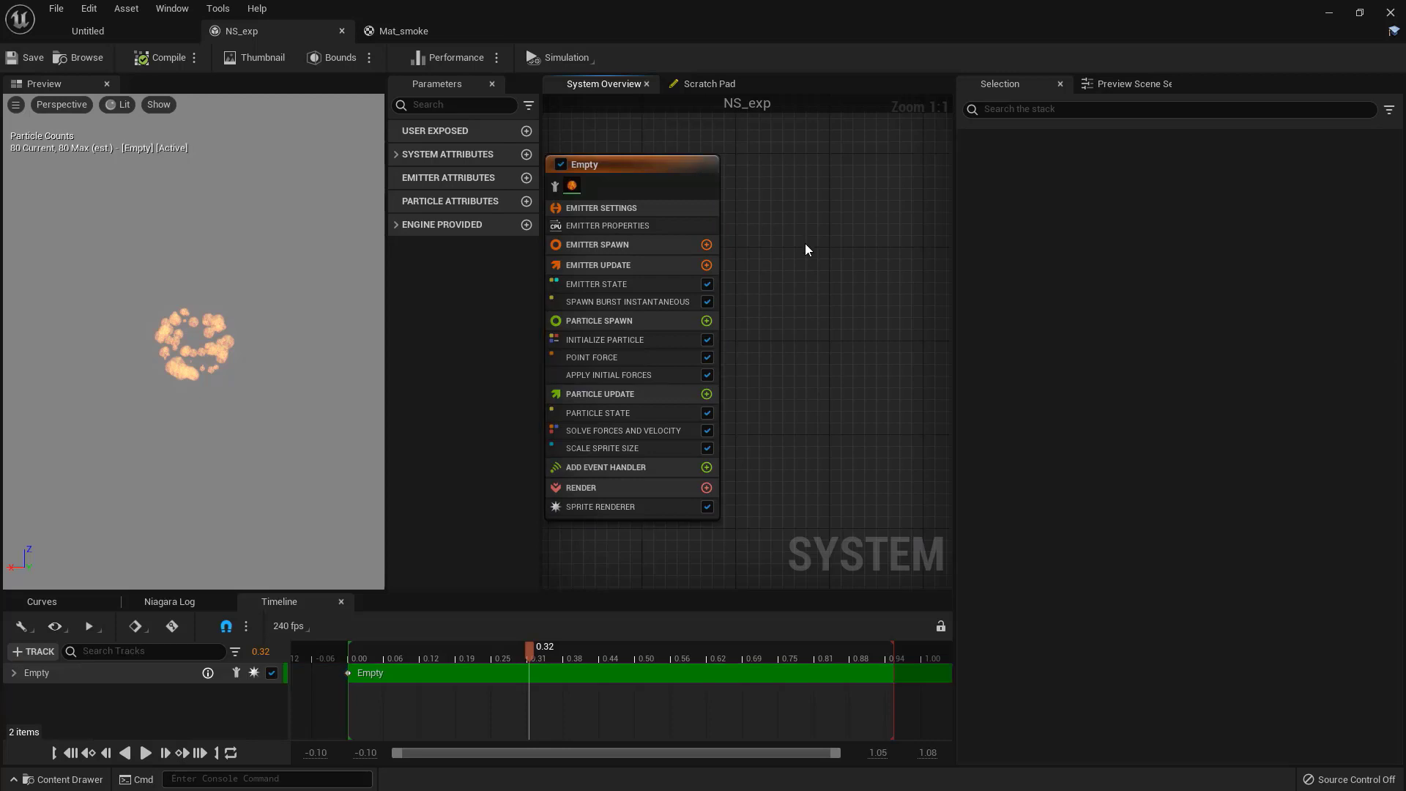
{"action": "key", "text": "ctrl+v"}
{"action": "left_click_drag", "start_coordinate": [815, 315], "coordinate": [779, 231]}
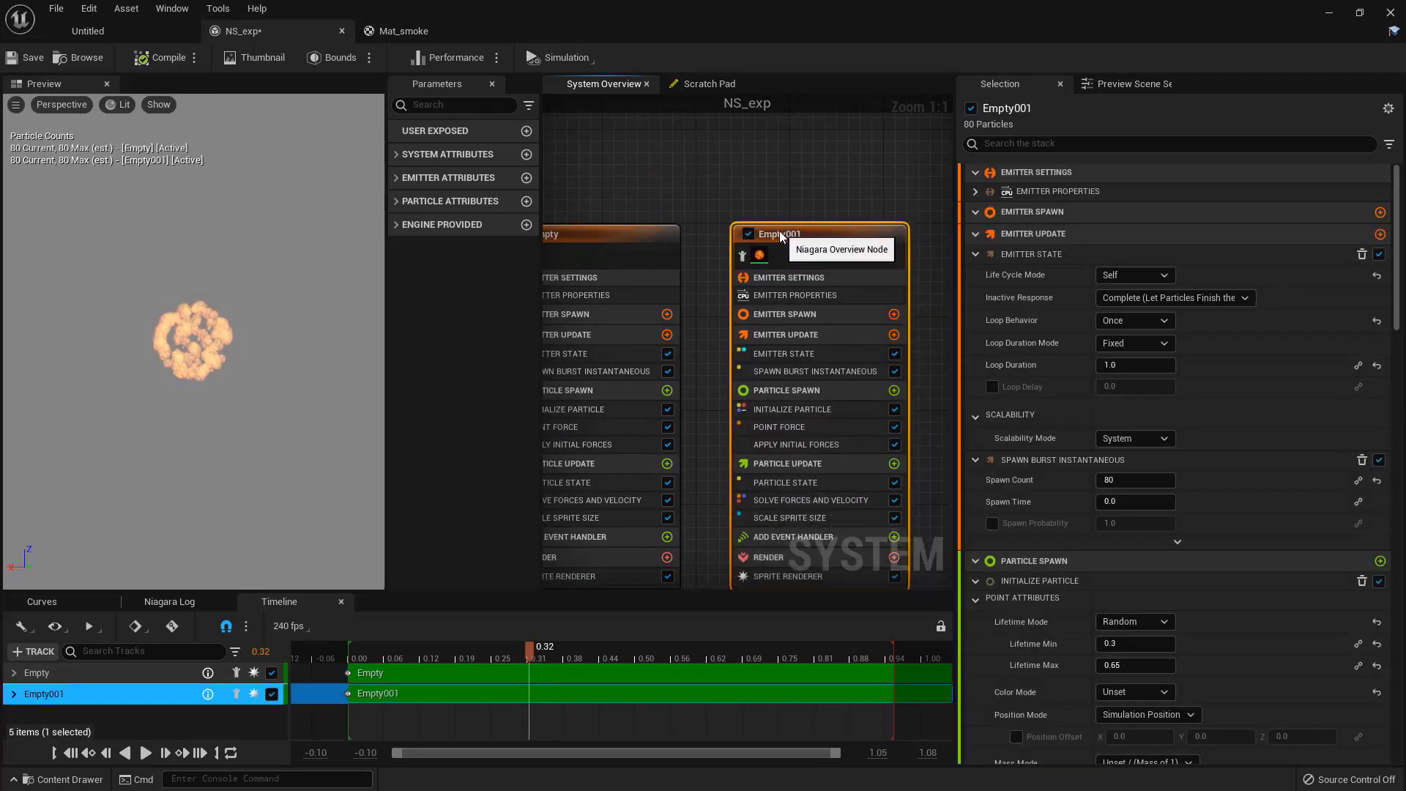
Step: Rename the copy to Smoke and the original emitter to Fire
{"action": "double_click", "coordinate": [776, 232]}
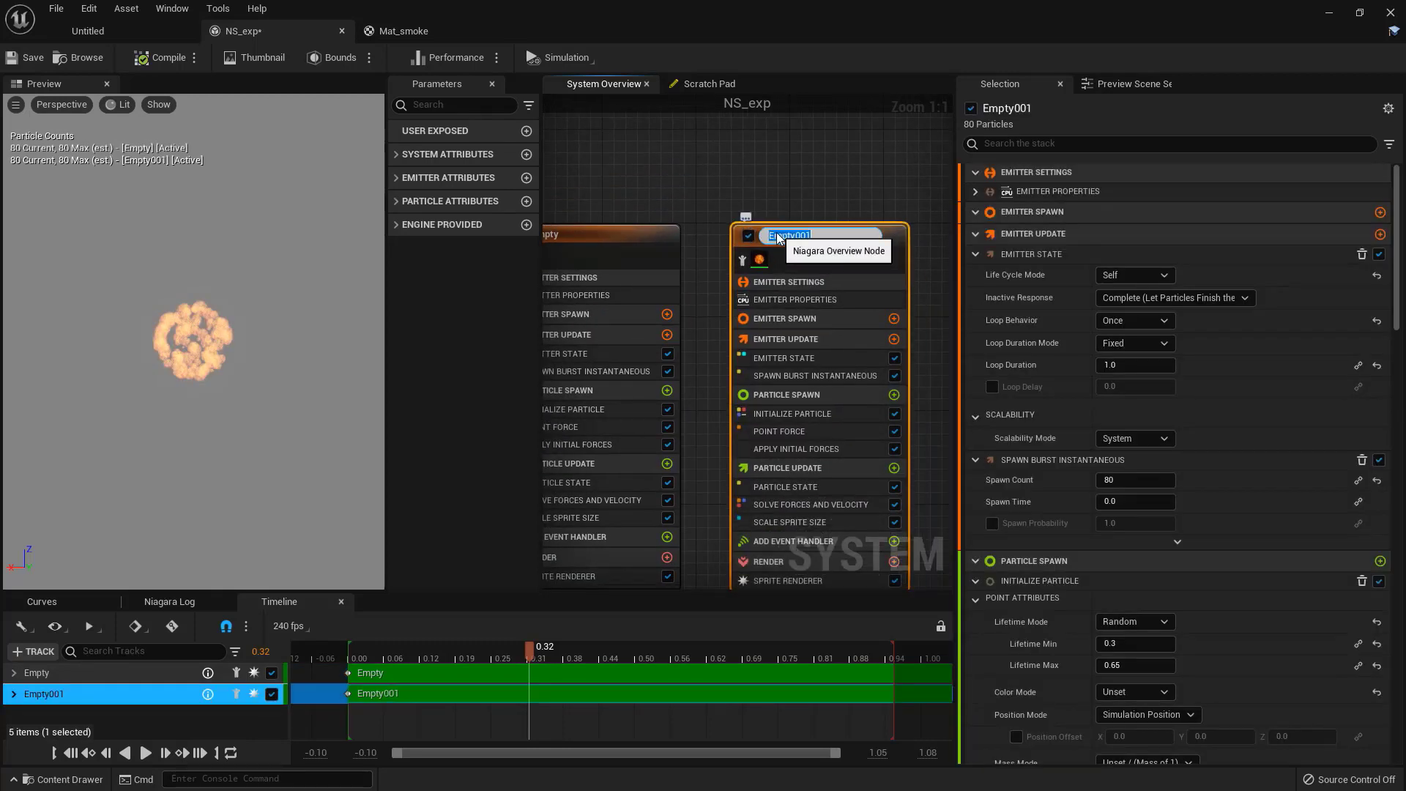
{"action": "type", "text": "Smoke"}
{"action": "key", "text": "Return"}
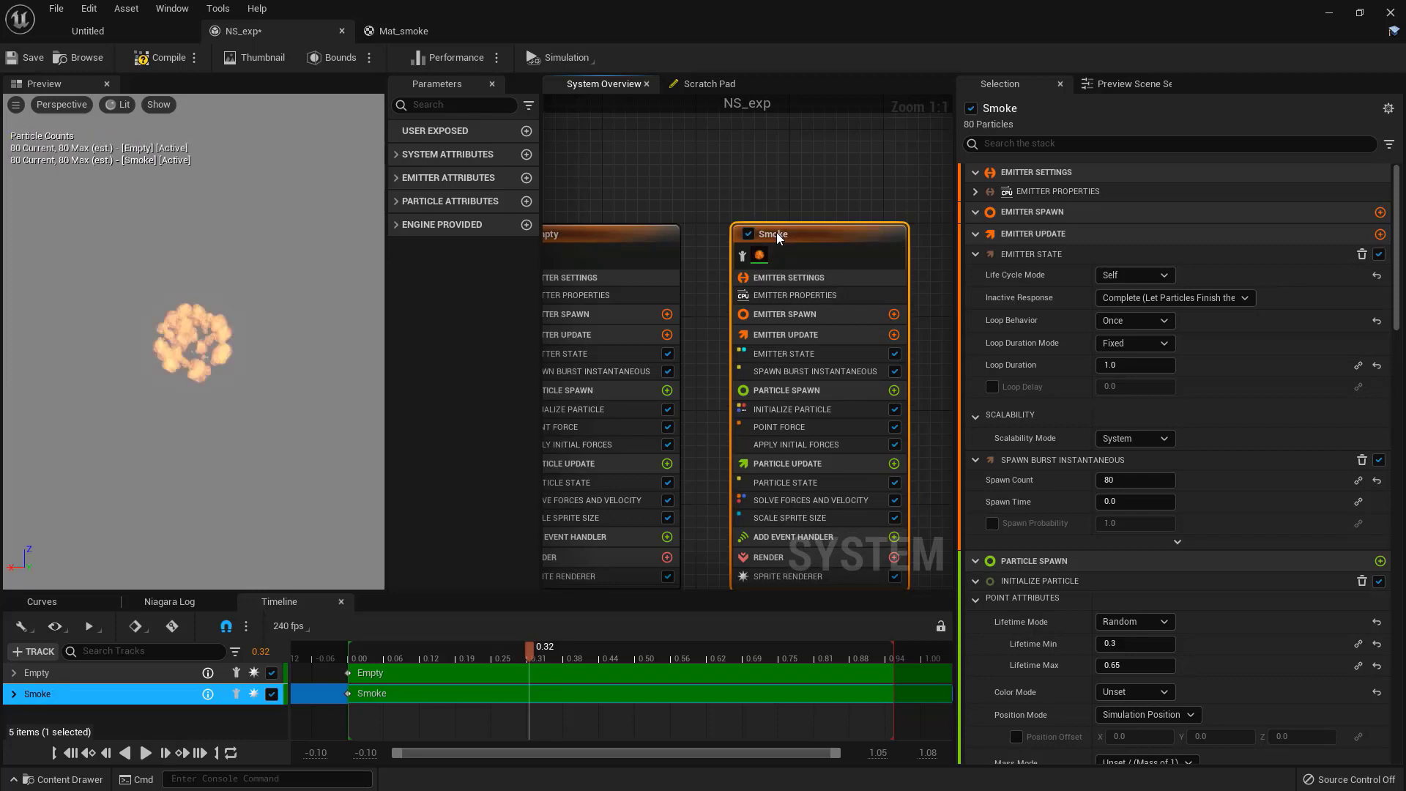
{"action": "left_click", "coordinate": [703, 238]}
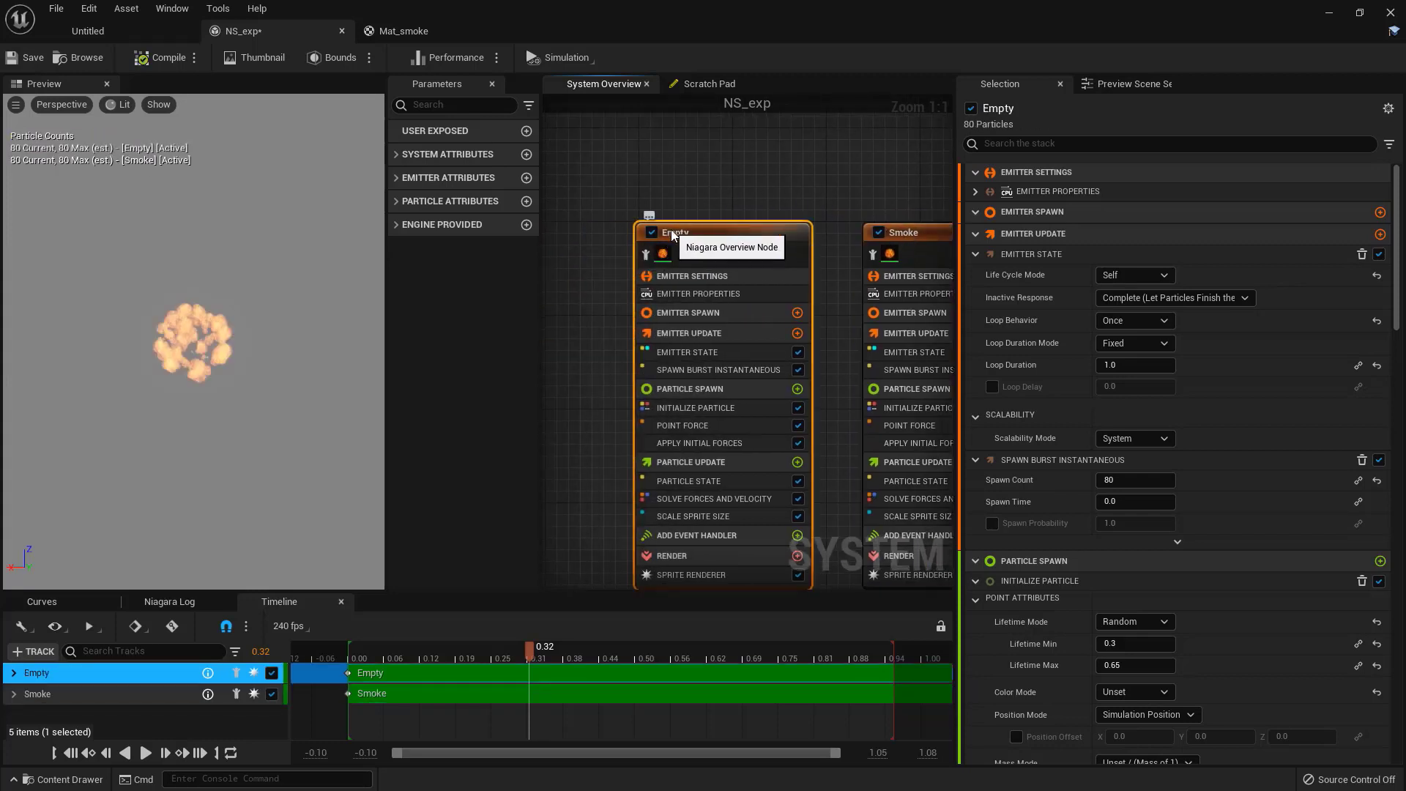
{"action": "double_click", "coordinate": [672, 233]}
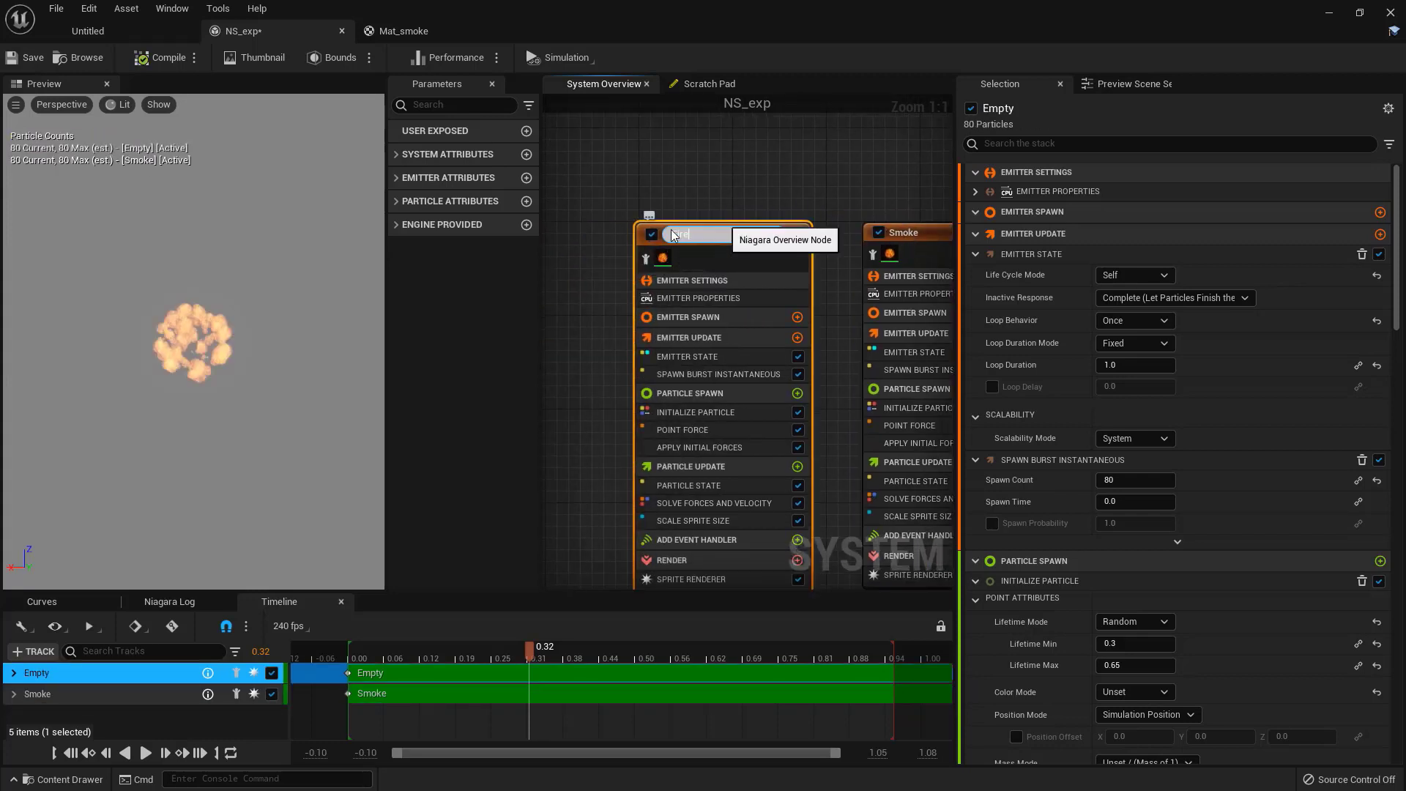
{"action": "key", "text": "Return"}
Step: Assign Mat_smoke as the material in the Smoke emitter's Sprite Renderer
{"action": "right_click_drag", "start_coordinate": [696, 226], "coordinate": [622, 165]}
{"action": "left_click_drag", "start_coordinate": [832, 187], "coordinate": [898, 306]}
{"action": "right_click_drag", "start_coordinate": [916, 336], "coordinate": [852, 256]}
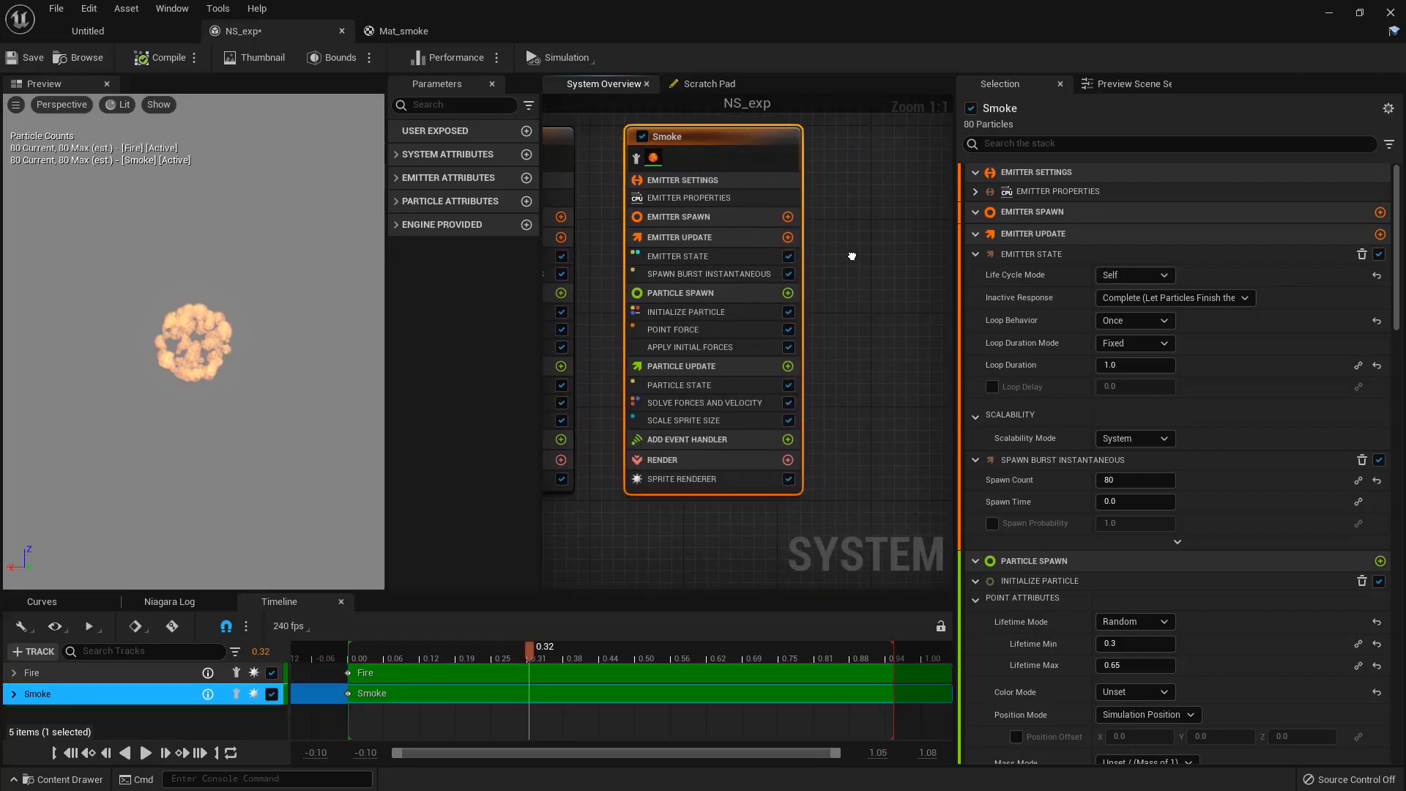
{"action": "left_click", "coordinate": [710, 480]}
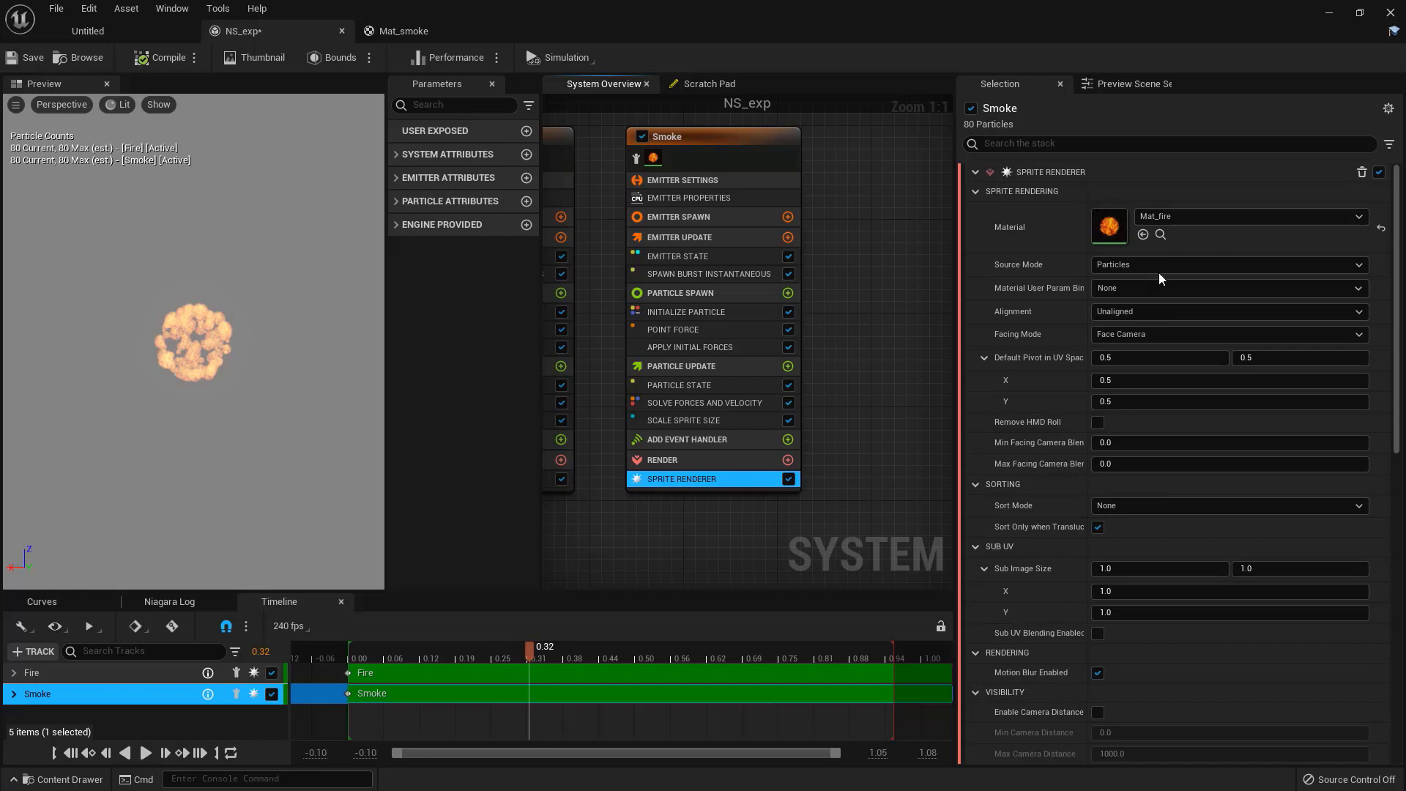
{"action": "left_click", "coordinate": [1217, 214]}
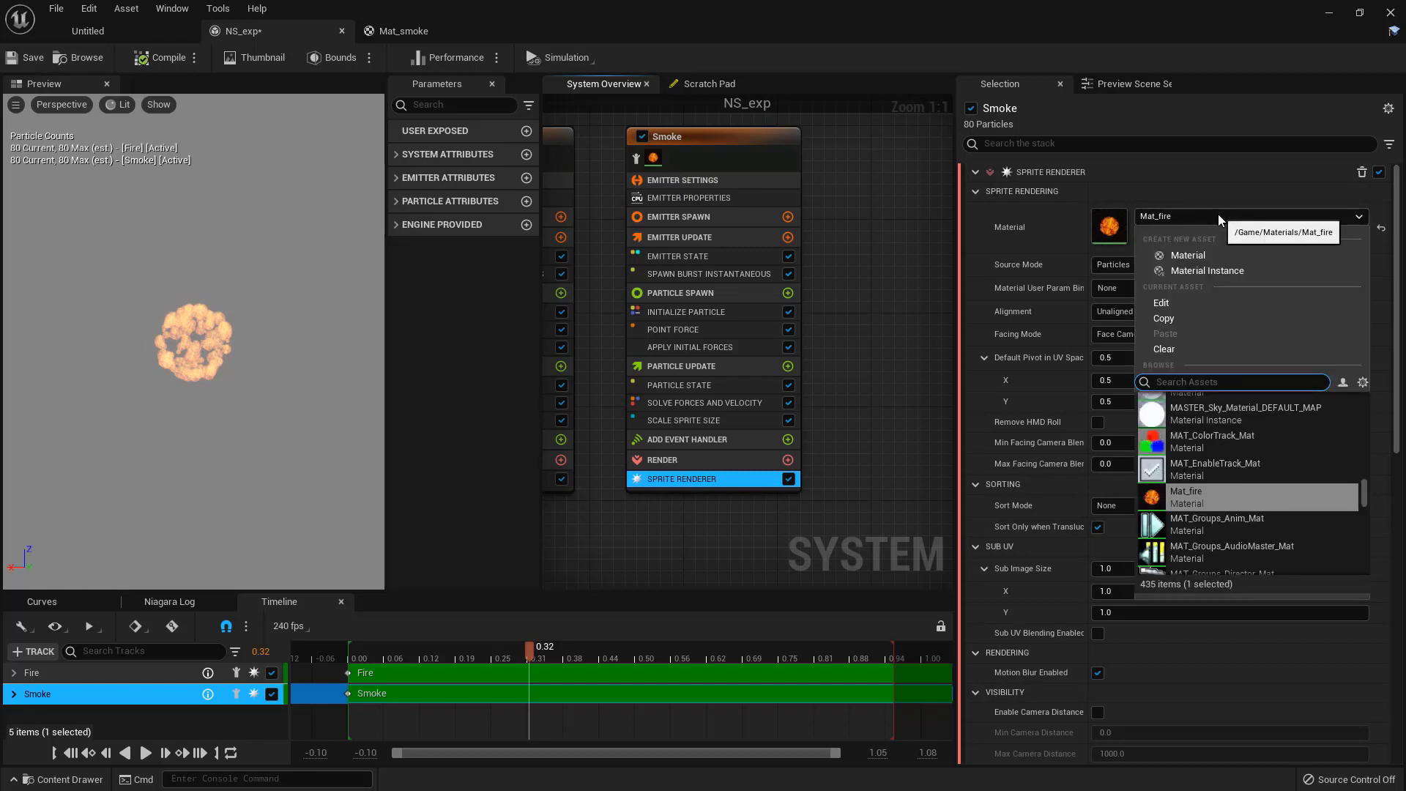
{"action": "type", "text": "mat"}
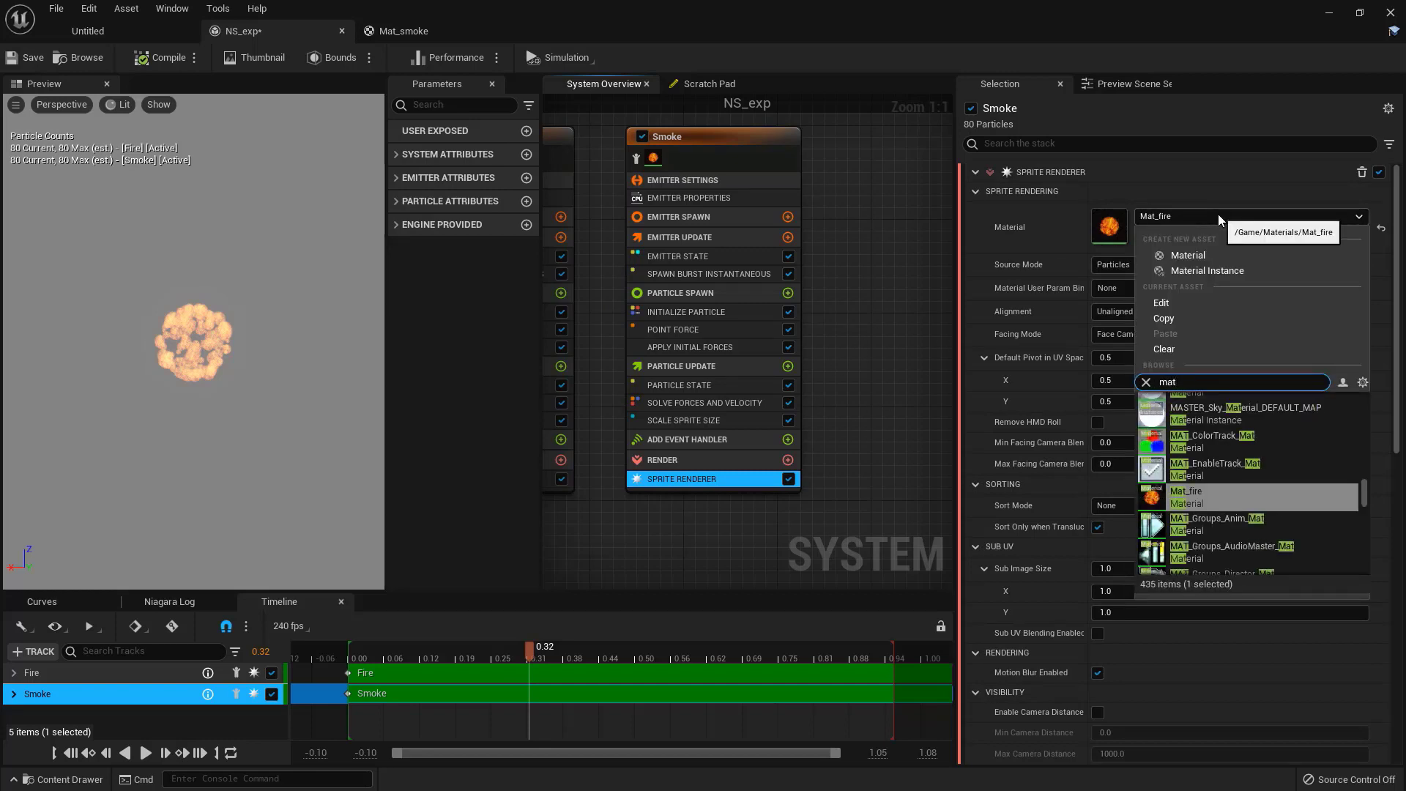
{"action": "type", "text": "_smok"}
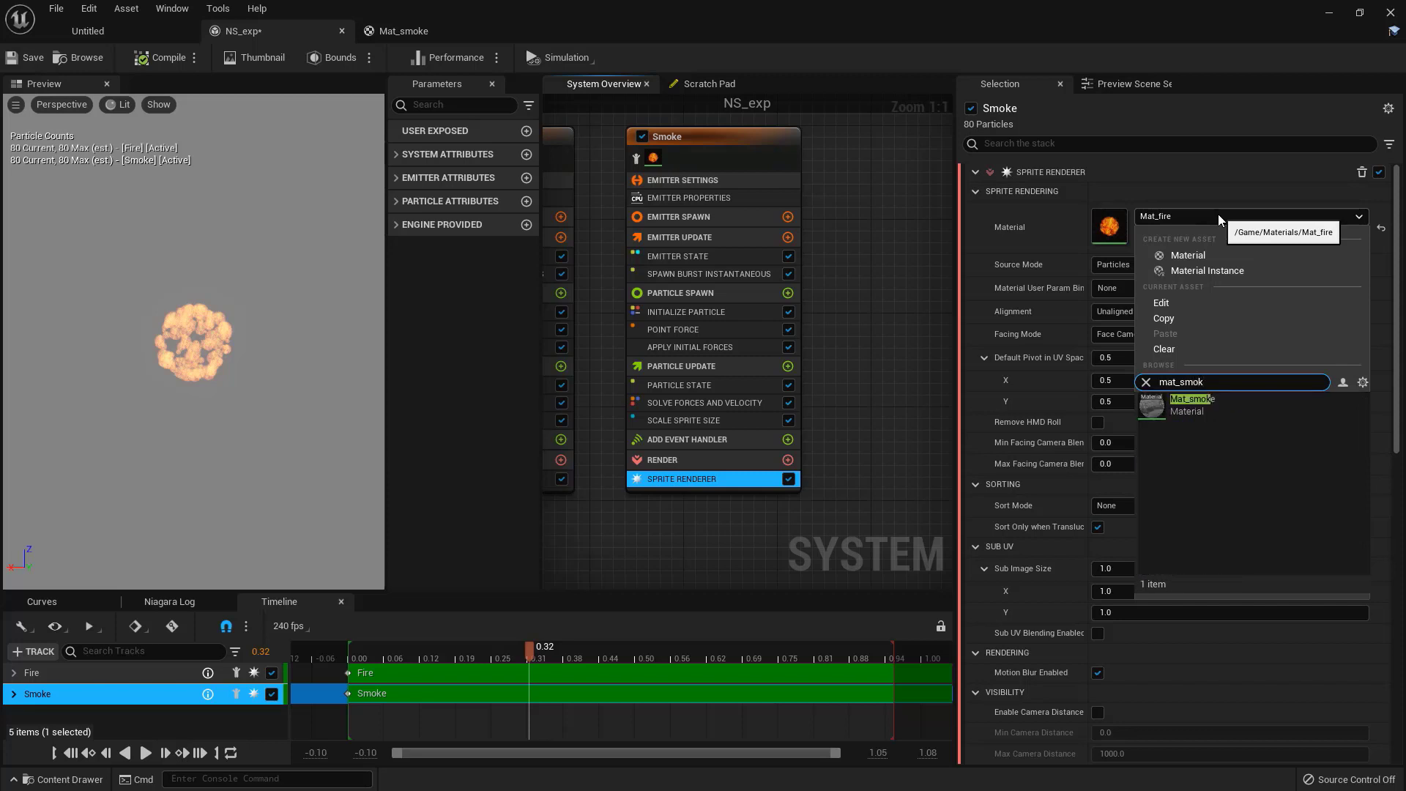
{"action": "left_click", "coordinate": [1202, 402]}
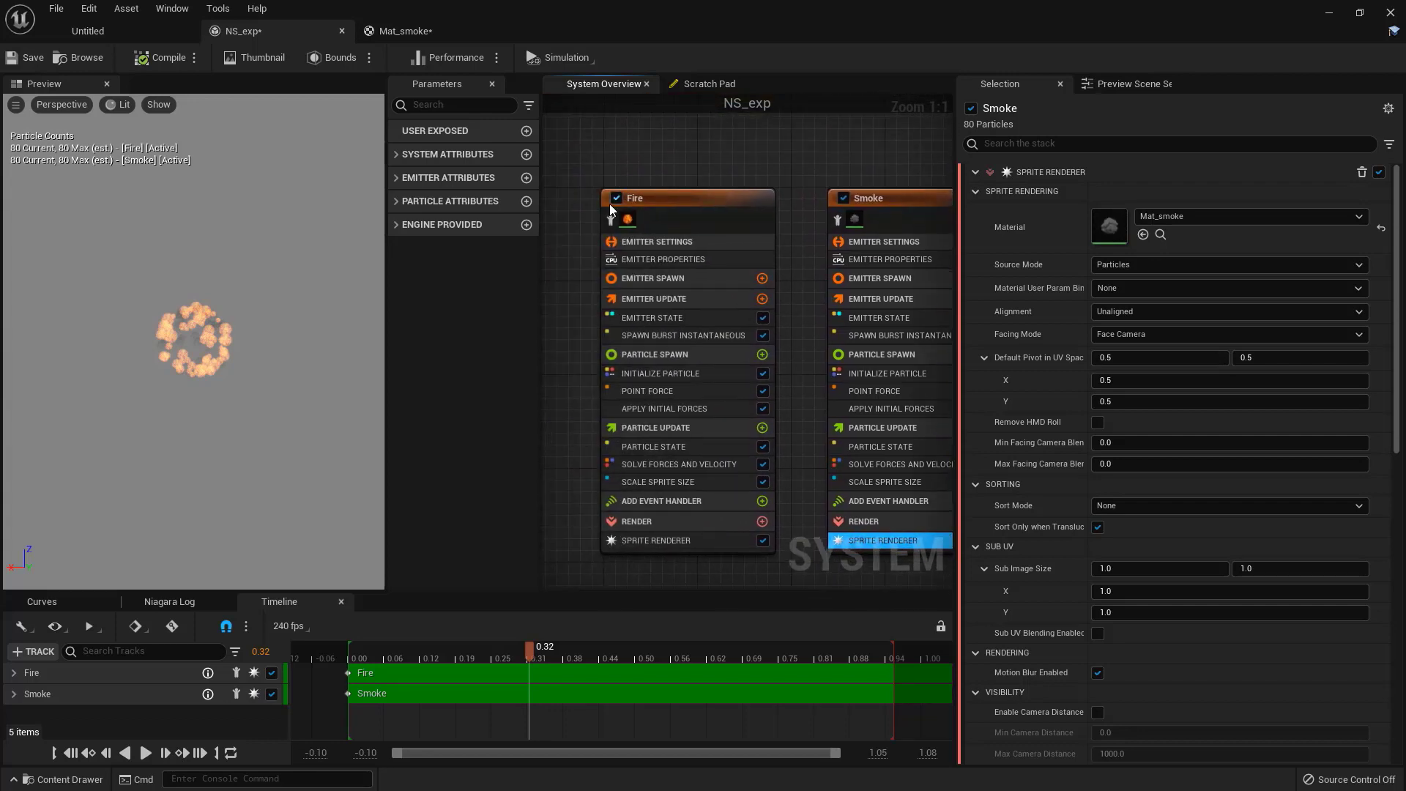
Step: Disable the Fire emitter and set Smoke's Spawn Burst count to 150
{"action": "left_click", "coordinate": [617, 199]}
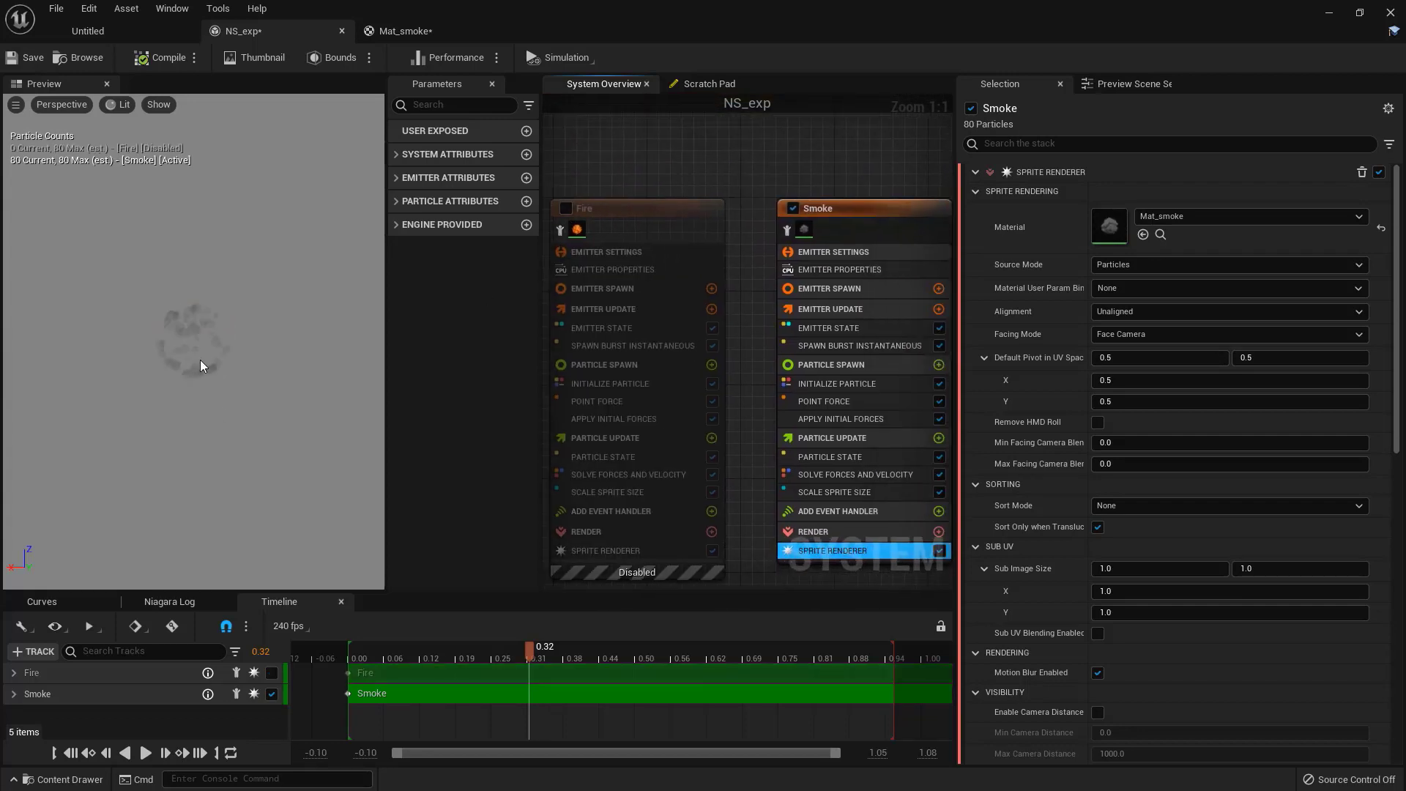
{"action": "right_click_drag", "start_coordinate": [676, 168], "coordinate": [577, 143]}
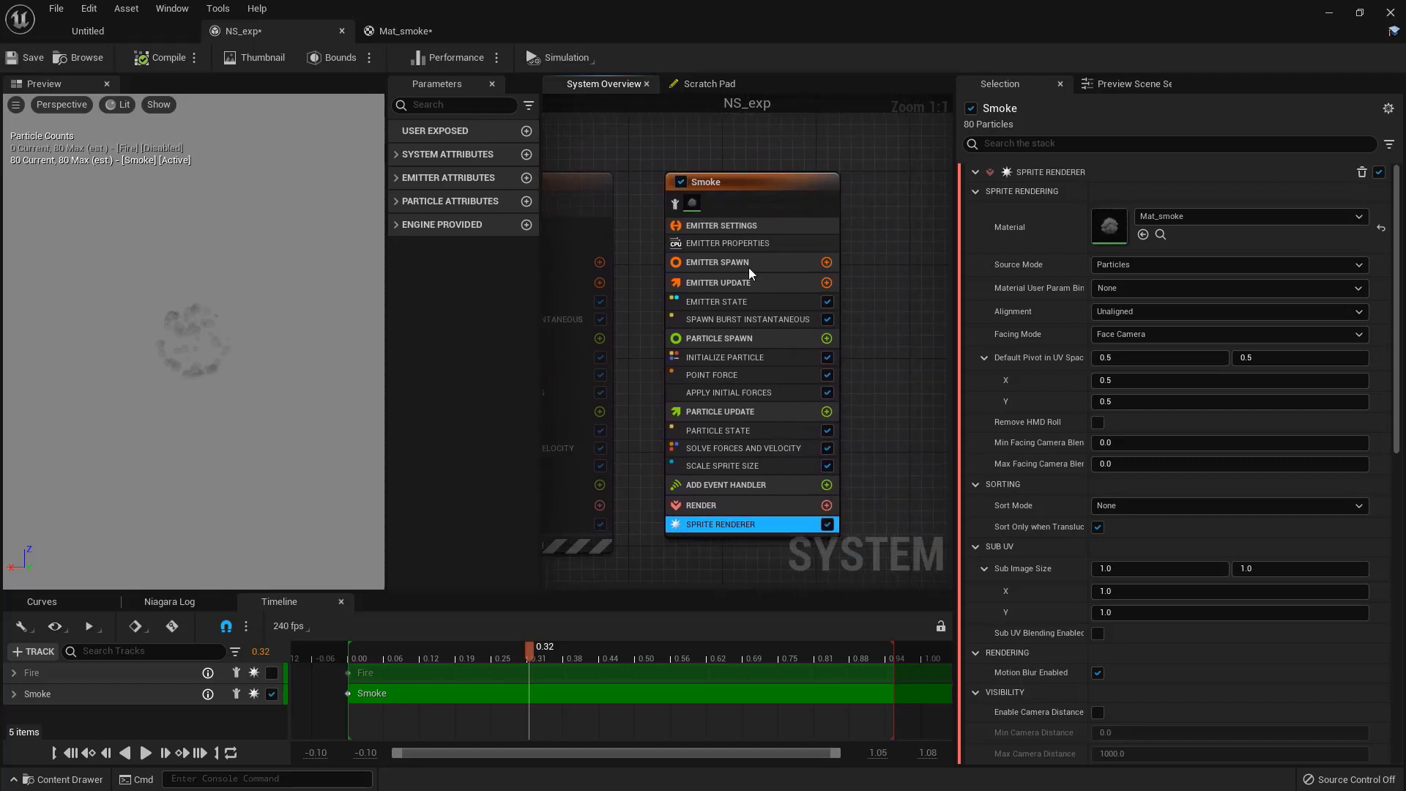
{"action": "left_click", "coordinate": [689, 296]}
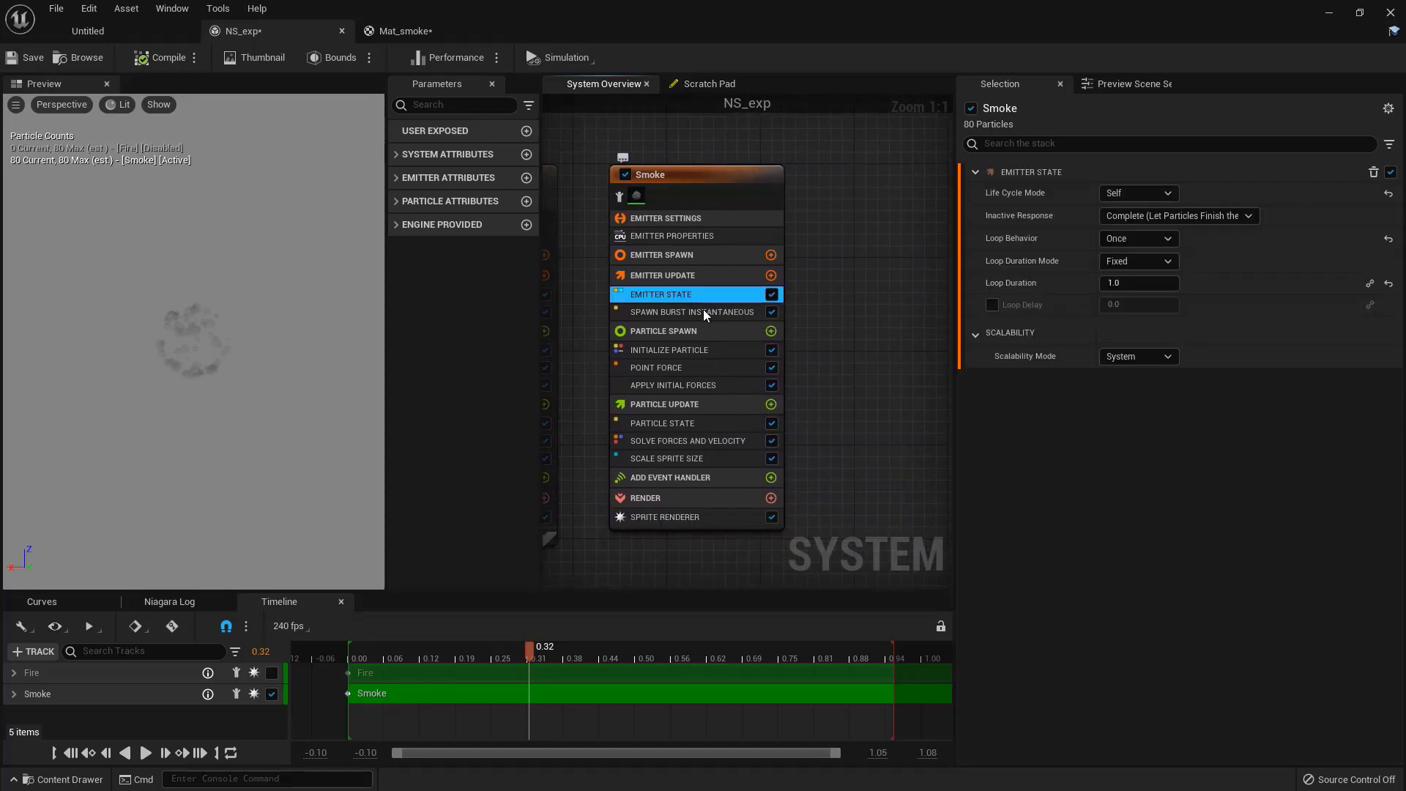
{"action": "left_click", "coordinate": [692, 312]}
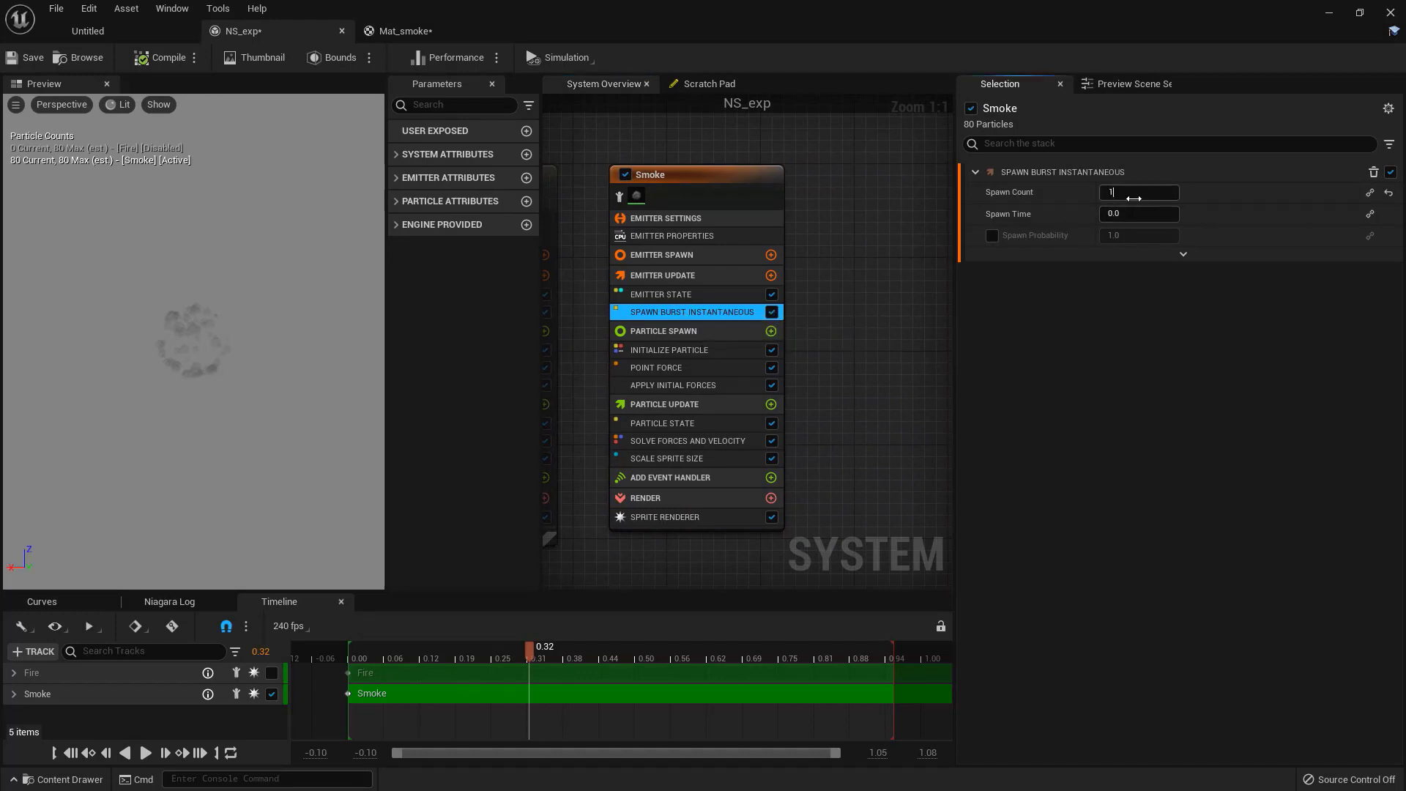
{"action": "key", "text": "Return"}
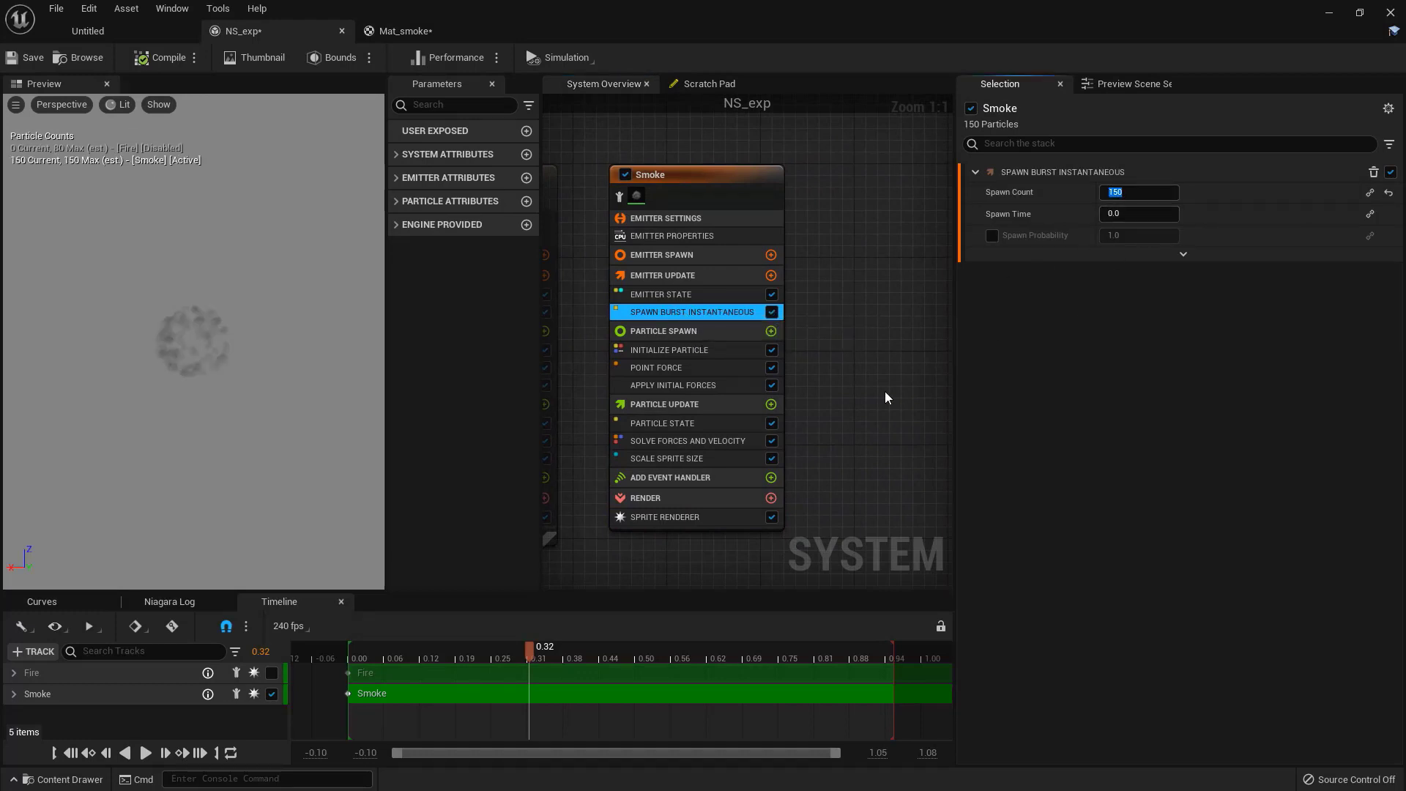
{"action": "right_click_drag", "start_coordinate": [886, 394], "coordinate": [881, 373]}
Step: Set Smoke's Initialize Particle lifetime range to 0.4–0.8
{"action": "left_click", "coordinate": [690, 314]}
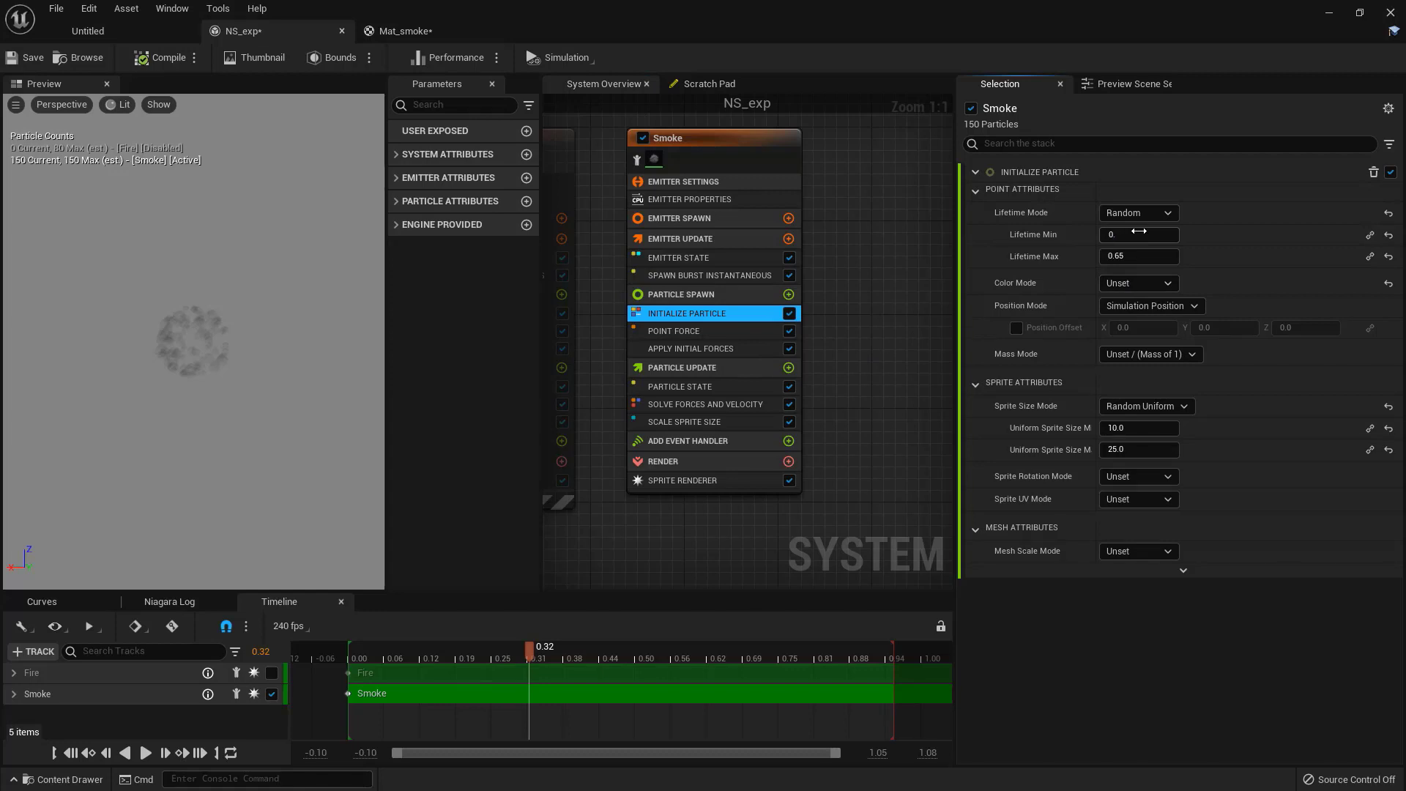
{"action": "left_click", "coordinate": [1139, 235]}
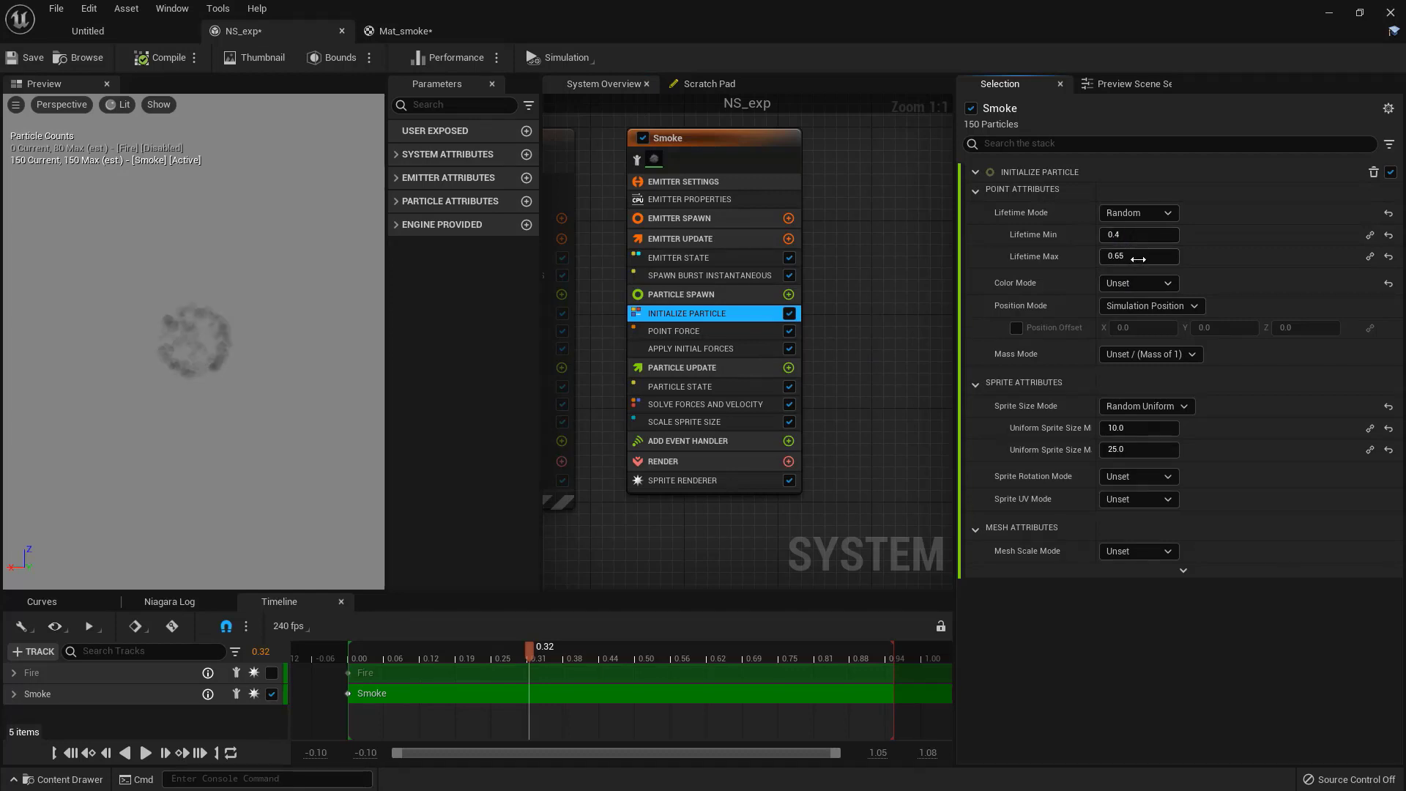
{"action": "left_click", "coordinate": [1138, 257]}
{"action": "type", "text": "0.8"}
{"action": "key", "text": "Return"}
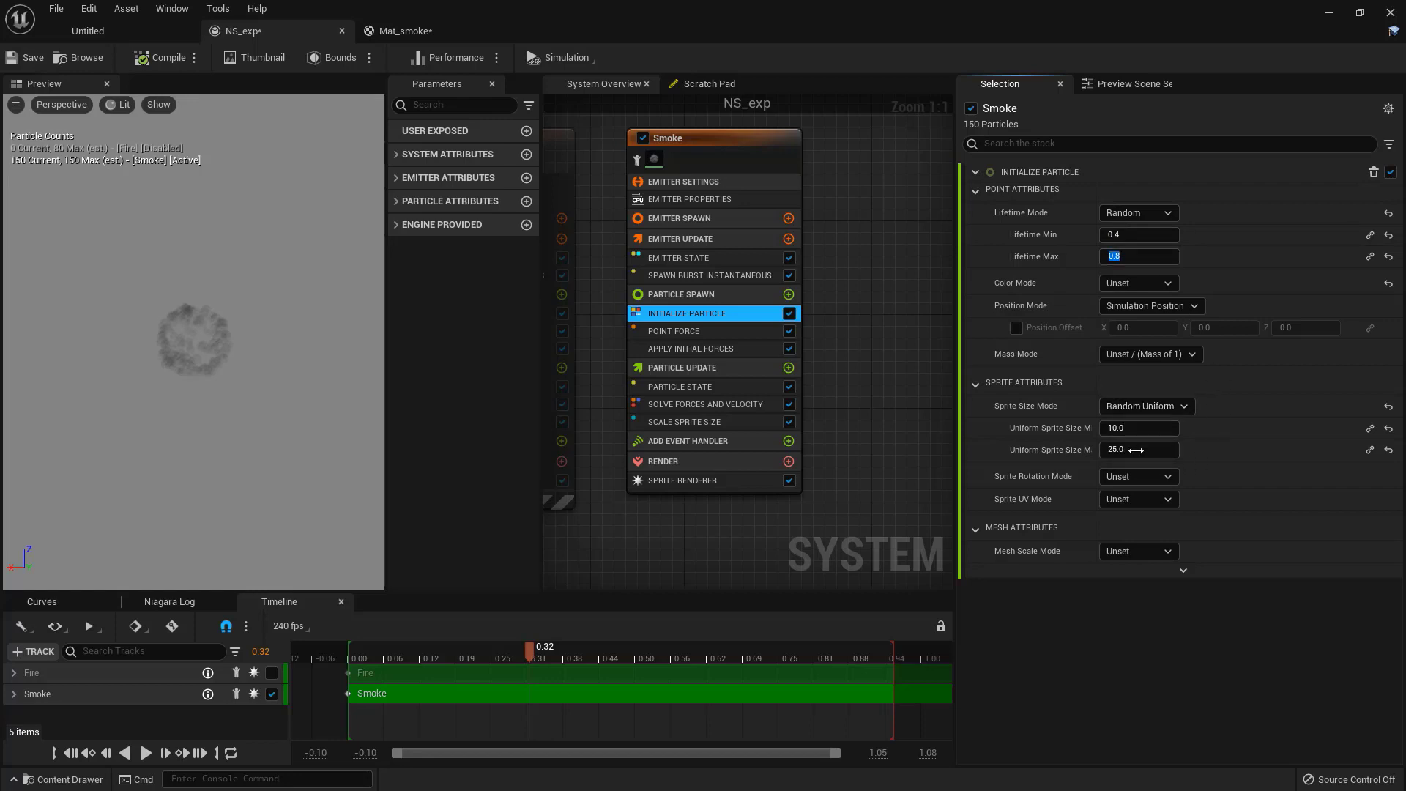
Step: Set minimum uniform sprite size to 15 and Sprite Rotation Mode to Random
{"action": "left_click", "coordinate": [1136, 427]}
{"action": "type", "text": "15"}
{"action": "key", "text": "Return"}
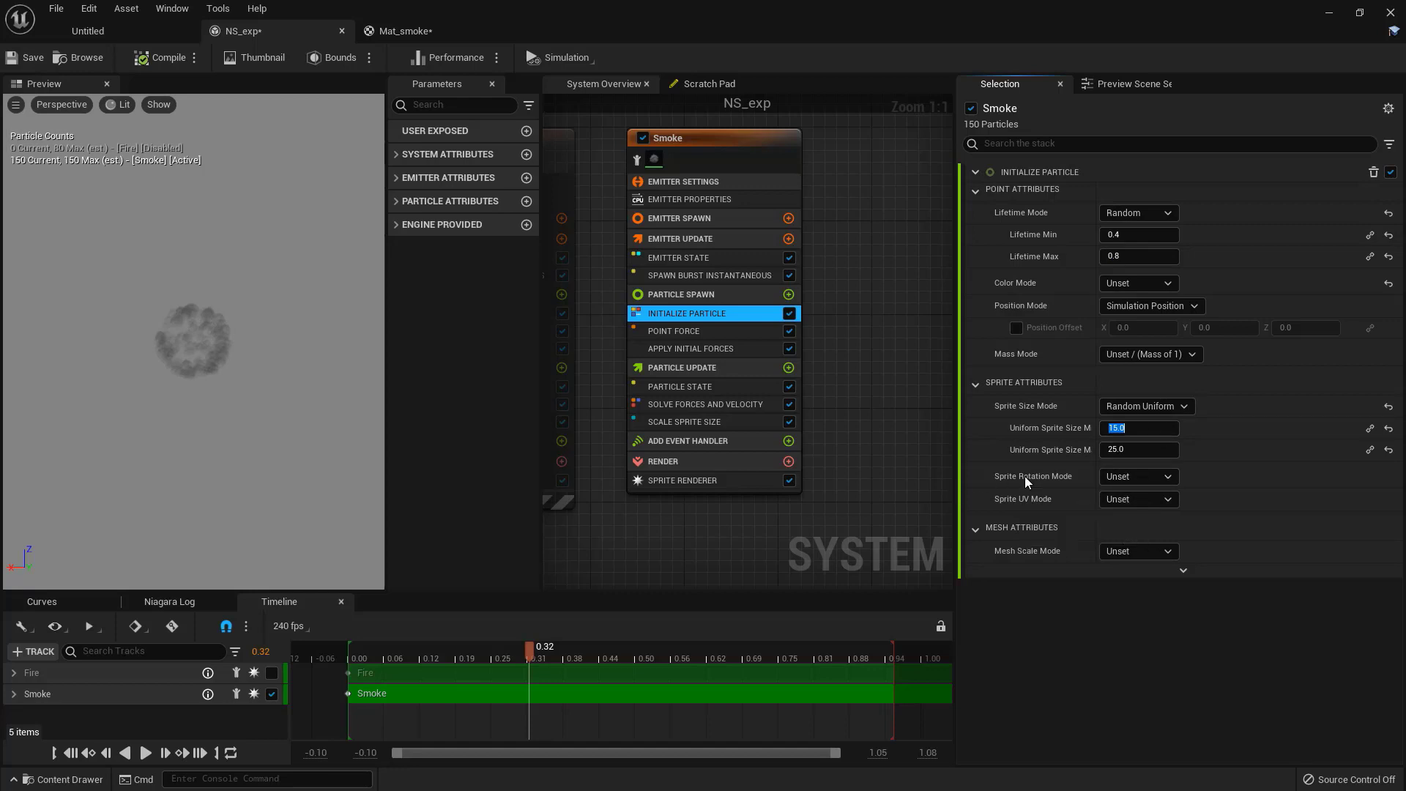
{"action": "left_click", "coordinate": [1136, 478]}
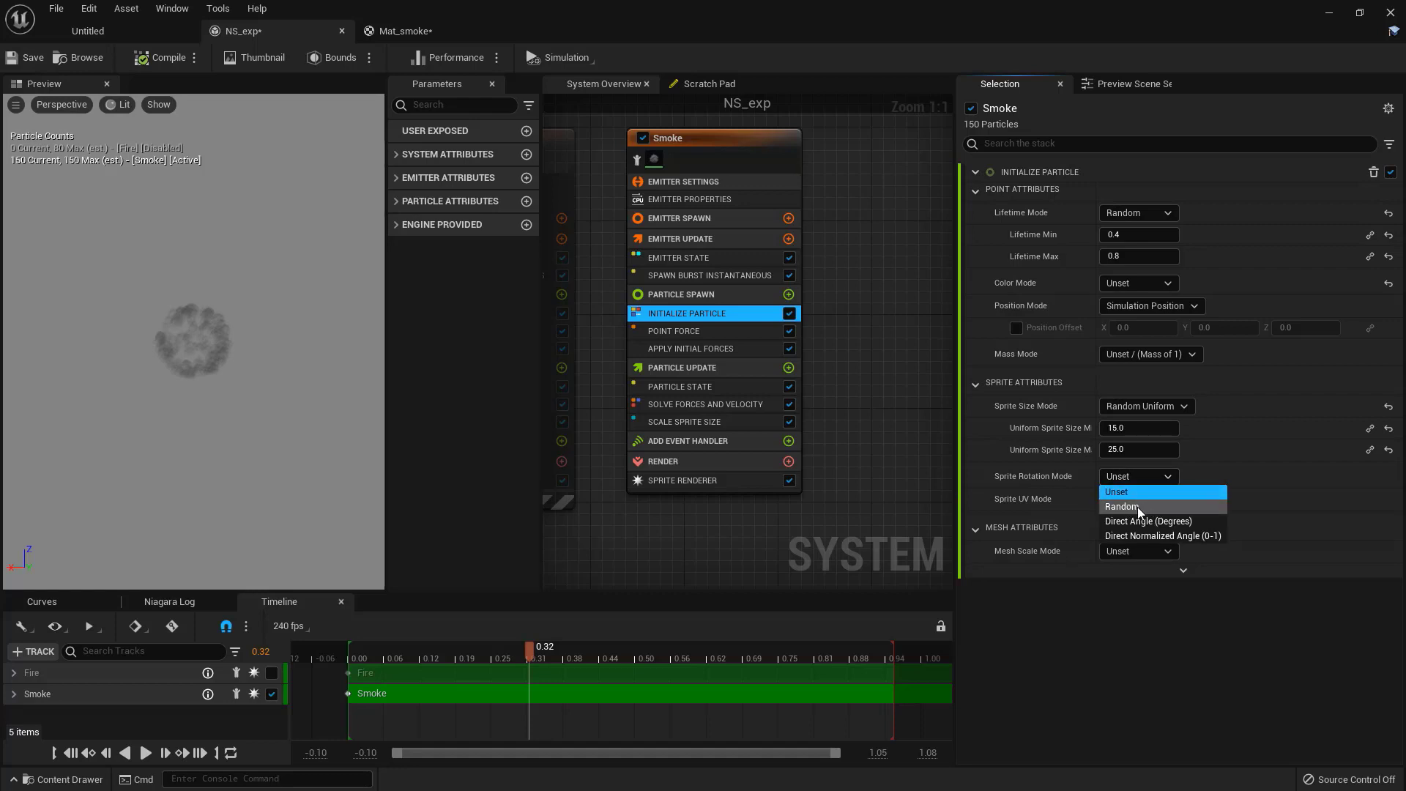
{"action": "left_click", "coordinate": [1137, 507]}
{"action": "right_click_drag", "start_coordinate": [724, 514], "coordinate": [768, 516]}
Step: Add a second Scale Sprite Size module to Smoke's Particle Update
{"action": "left_click", "coordinate": [766, 369]}
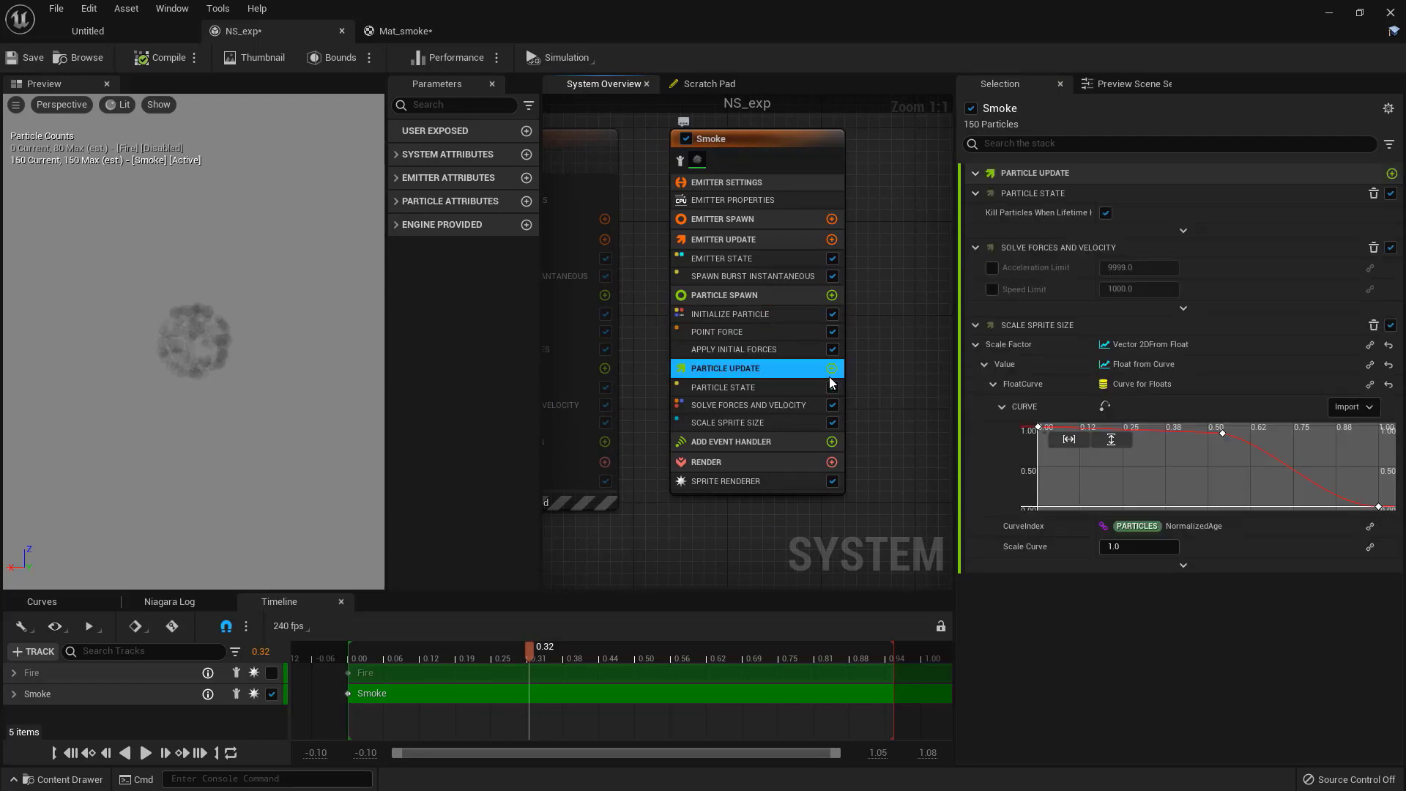
{"action": "left_click", "coordinate": [832, 370]}
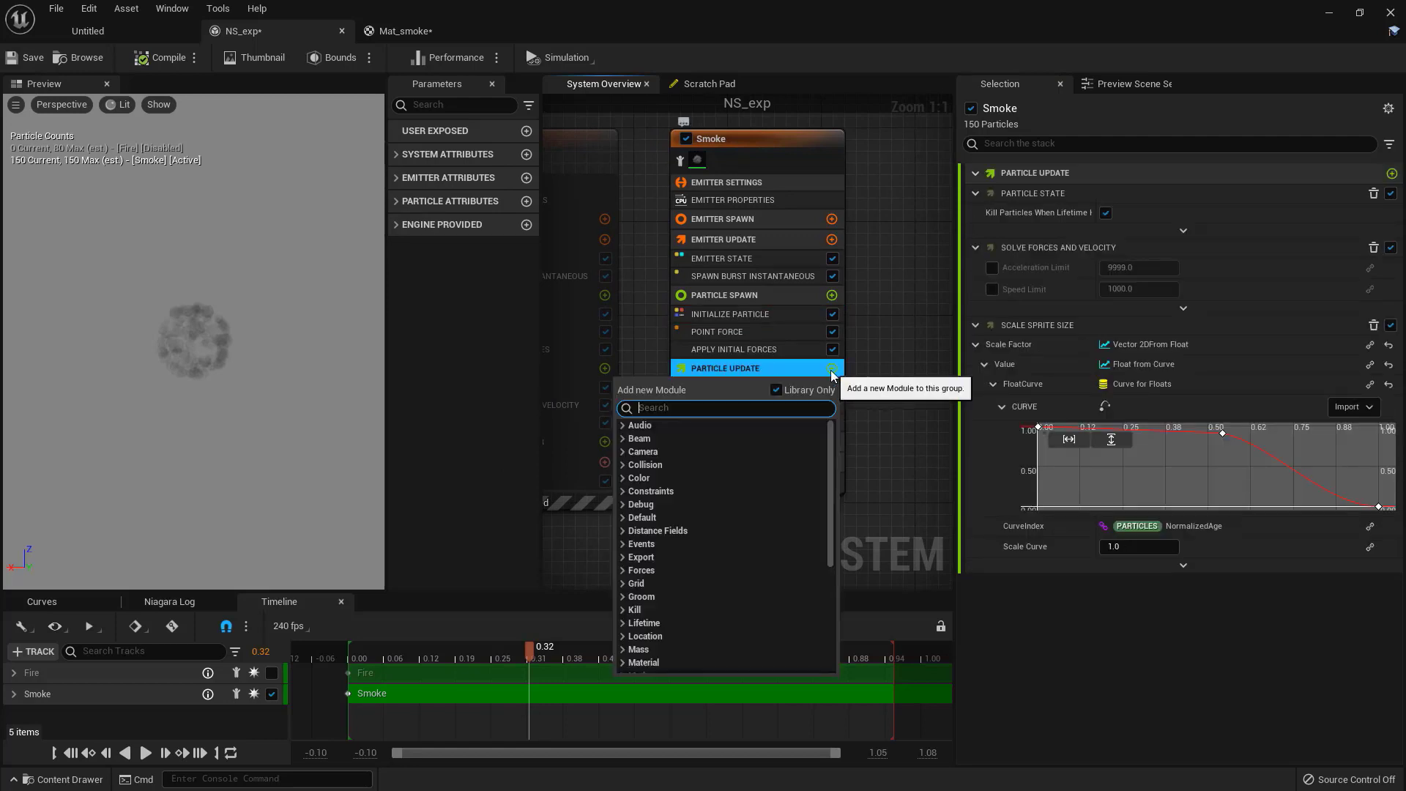
{"action": "type", "text": "spri"}
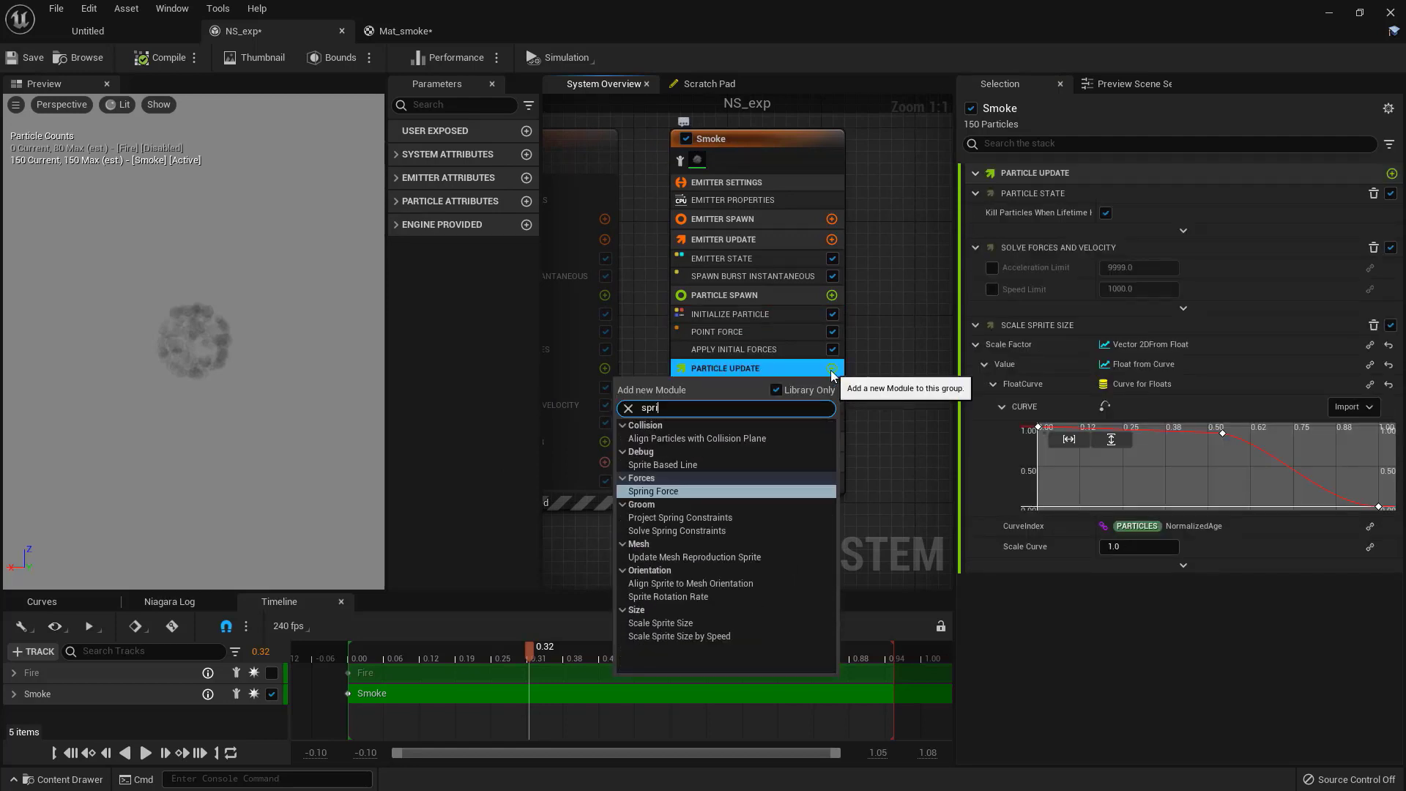
{"action": "left_click", "coordinate": [676, 624]}
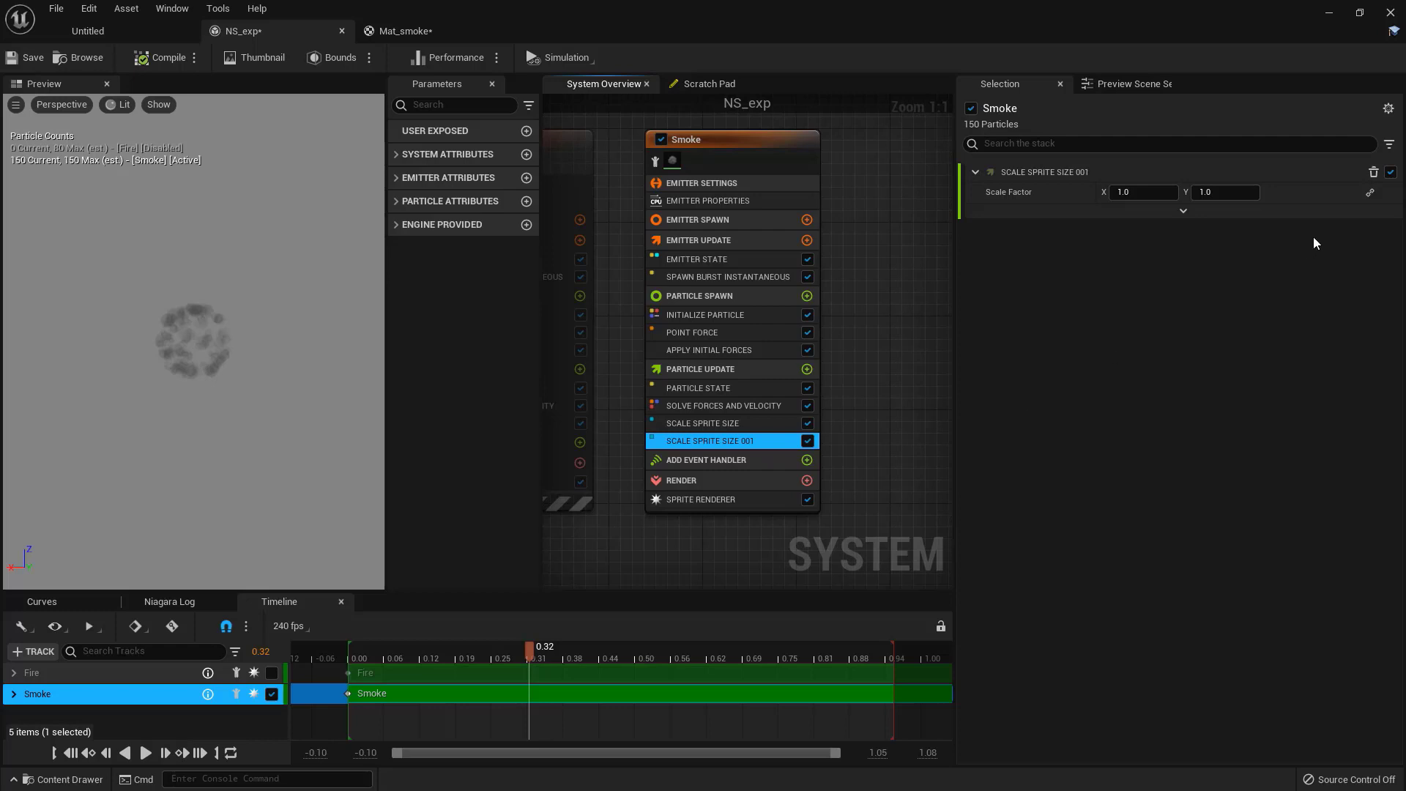
Step: Drive the new module's Scale Factor as a float taken from a curve
{"action": "left_click", "coordinate": [1370, 195]}
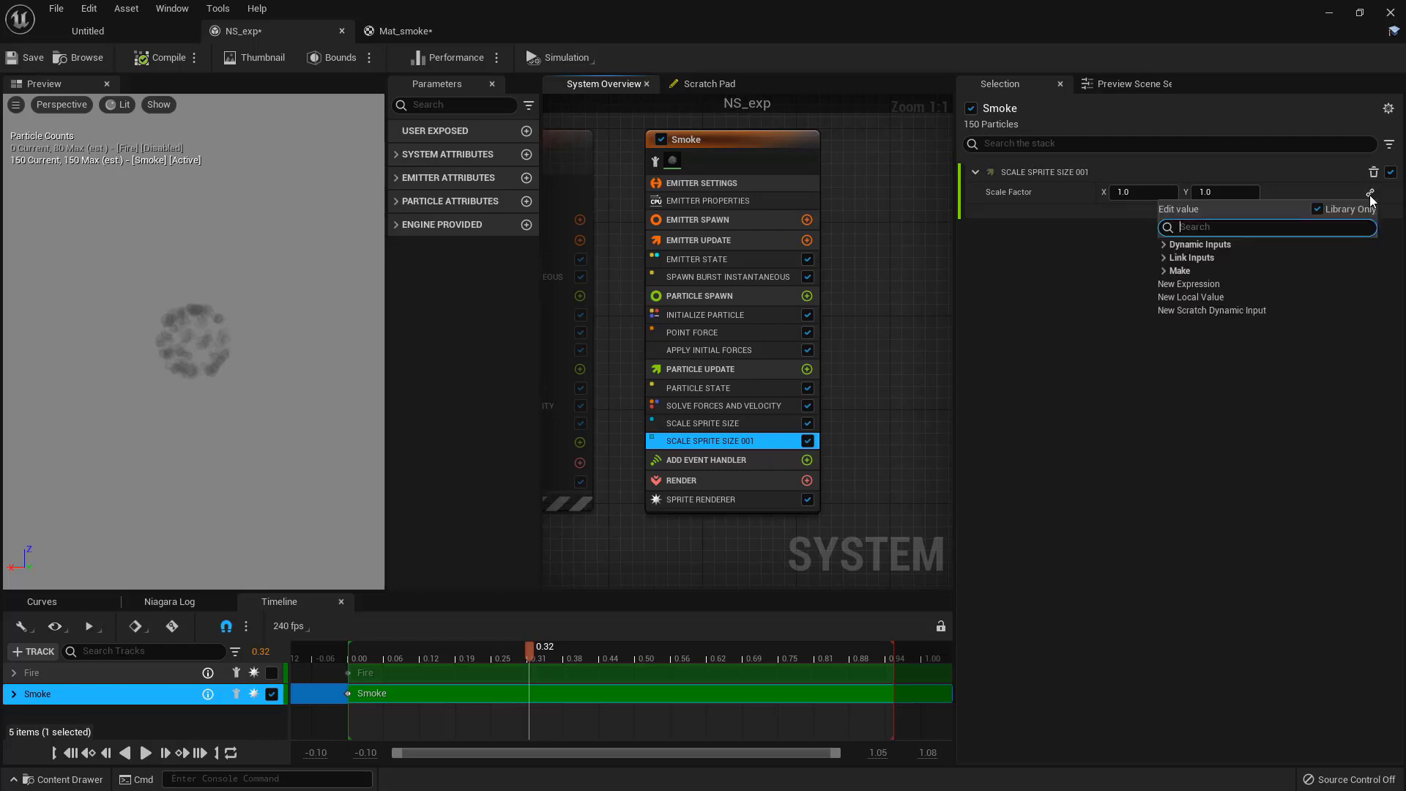
{"action": "type", "text": "floa"}
{"action": "key", "text": "Return"}
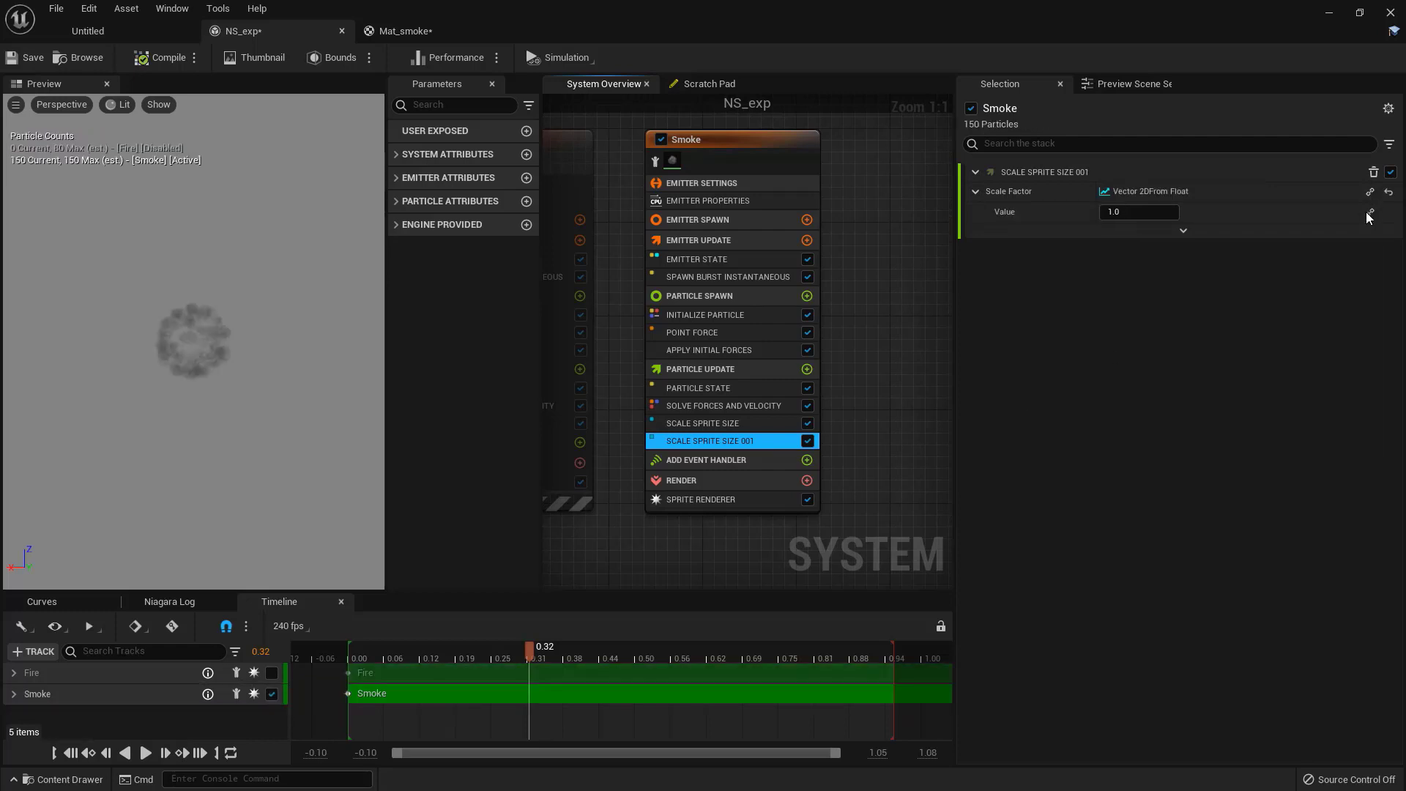
{"action": "left_click", "coordinate": [1370, 213]}
{"action": "type", "text": "curve"}
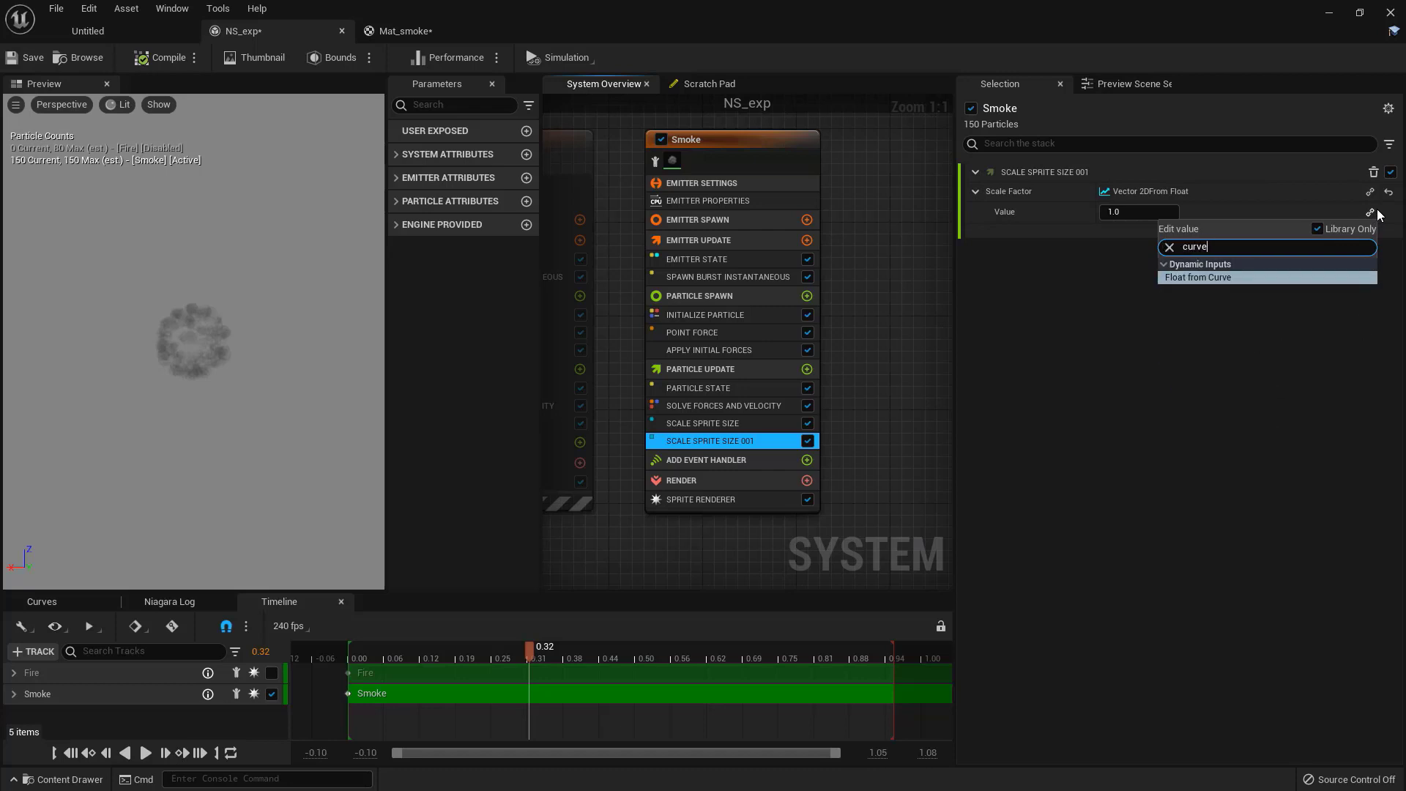
{"action": "key", "text": "Return"}
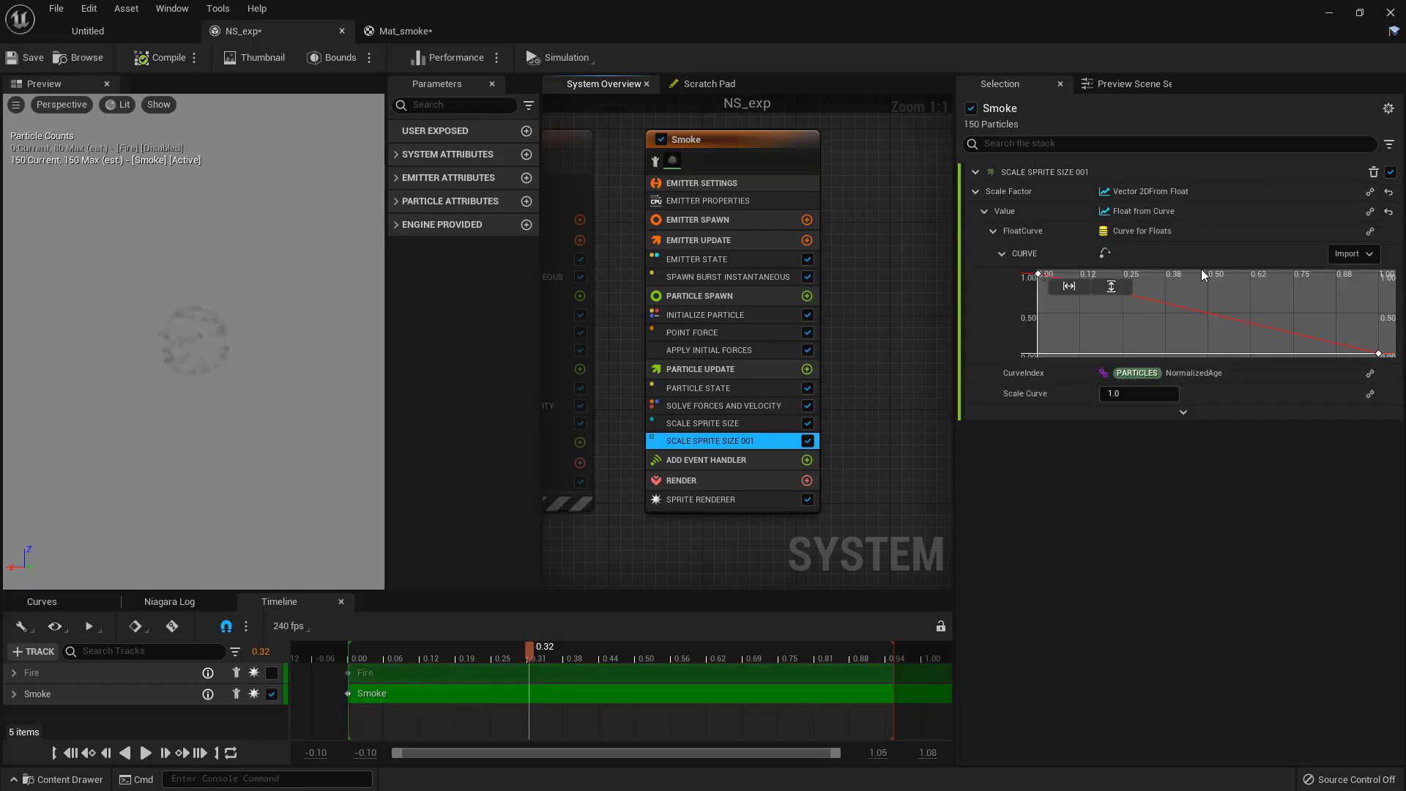
Step: Set the scale curve's first key to time 0 with value 0.3
{"action": "left_click", "coordinate": [1040, 277]}
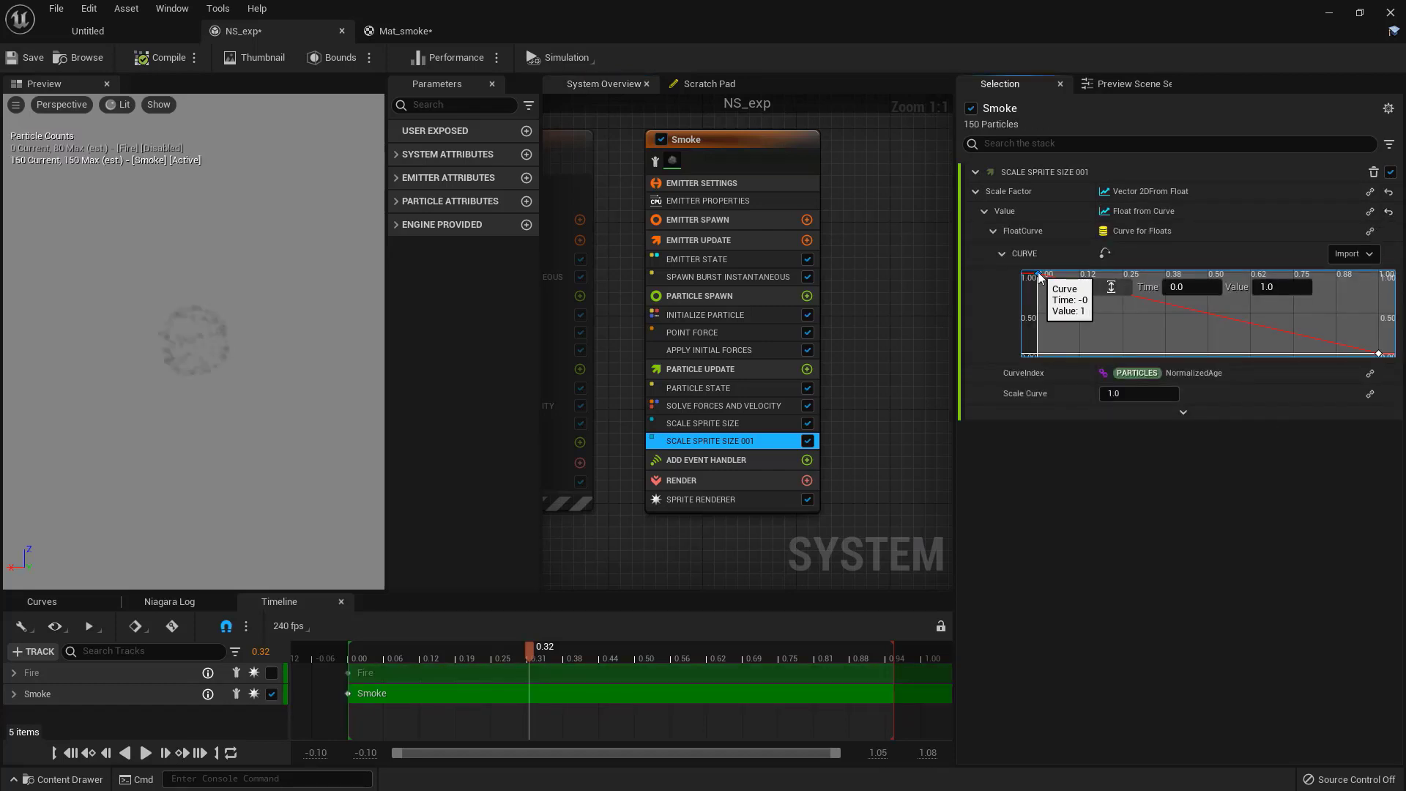
{"action": "left_click_drag", "start_coordinate": [1040, 279], "coordinate": [1045, 327]}
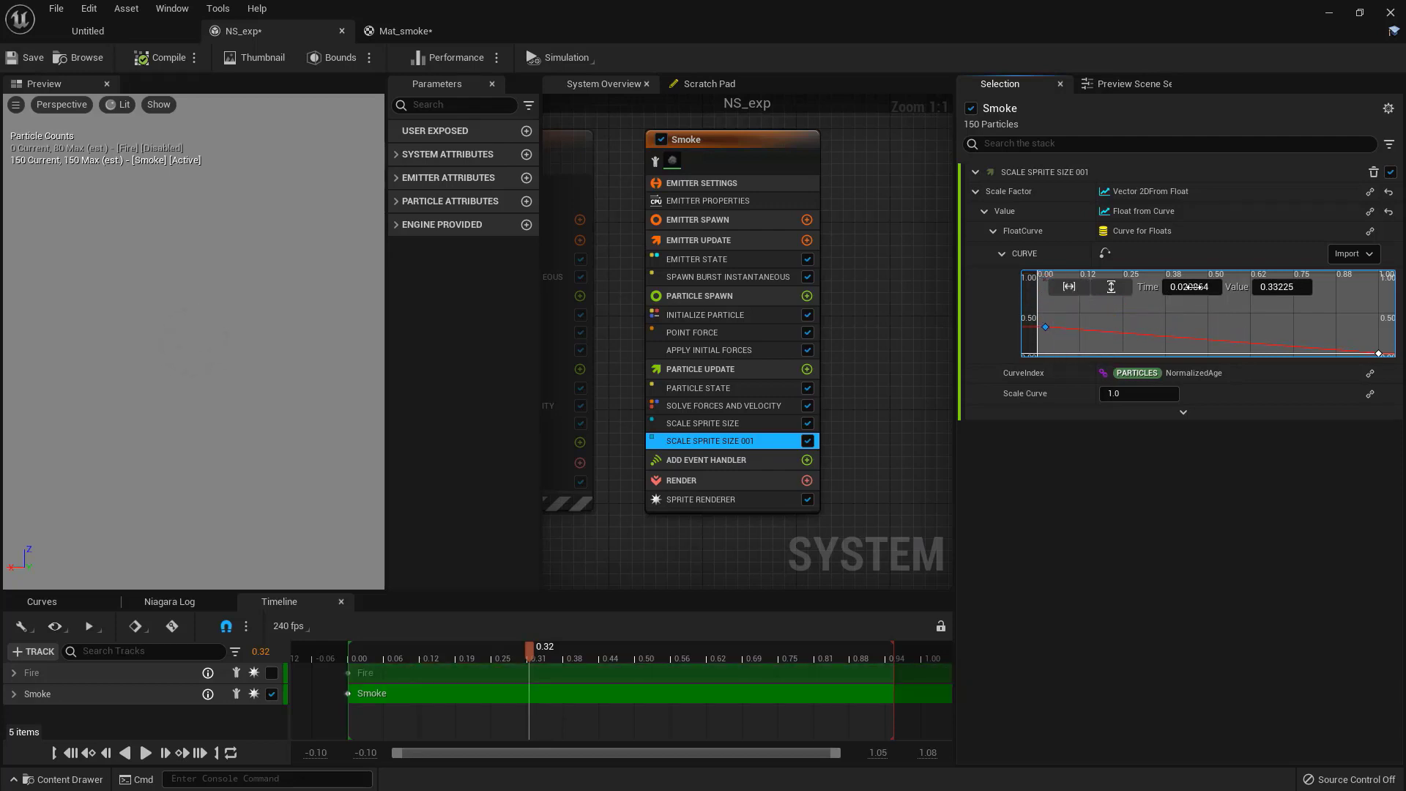
{"action": "left_click", "coordinate": [1272, 287]}
{"action": "type", "text": "0.3"}
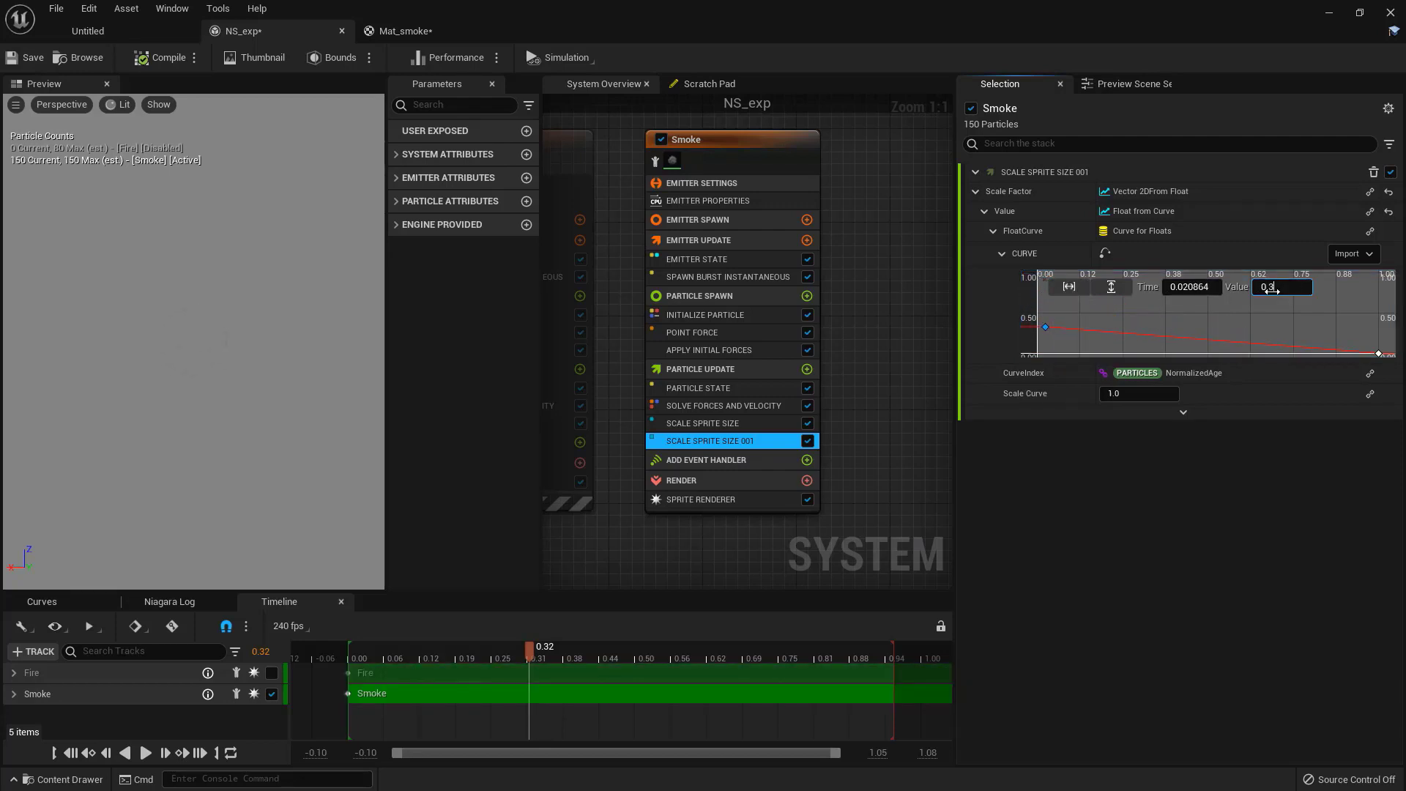
{"action": "key", "text": "Return"}
{"action": "left_click", "coordinate": [1187, 287]}
{"action": "type", "text": "00"}
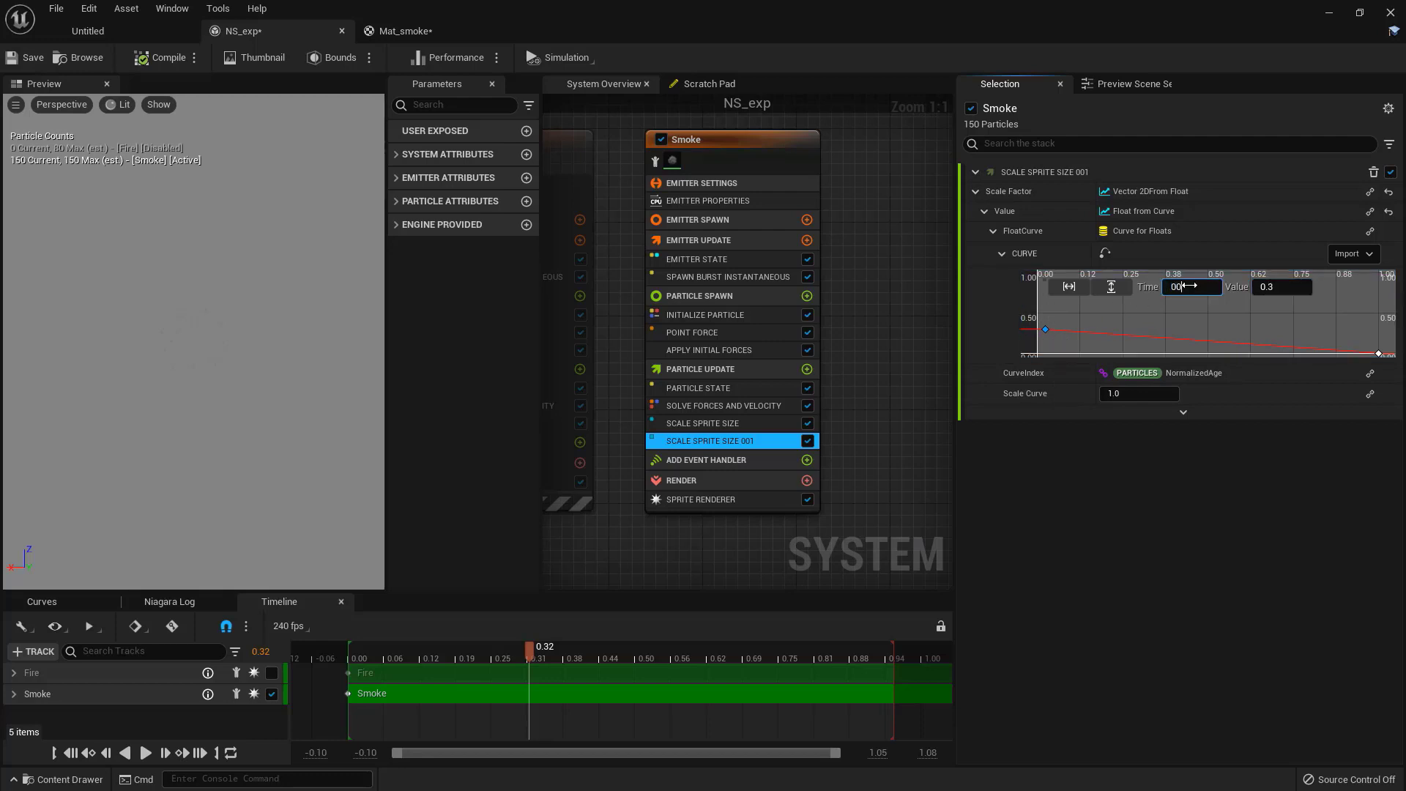
{"action": "key", "text": "Return"}
Step: Edit the curve's last key, setting it to 1 and then raising its value to 5
{"action": "left_click", "coordinate": [1379, 355]}
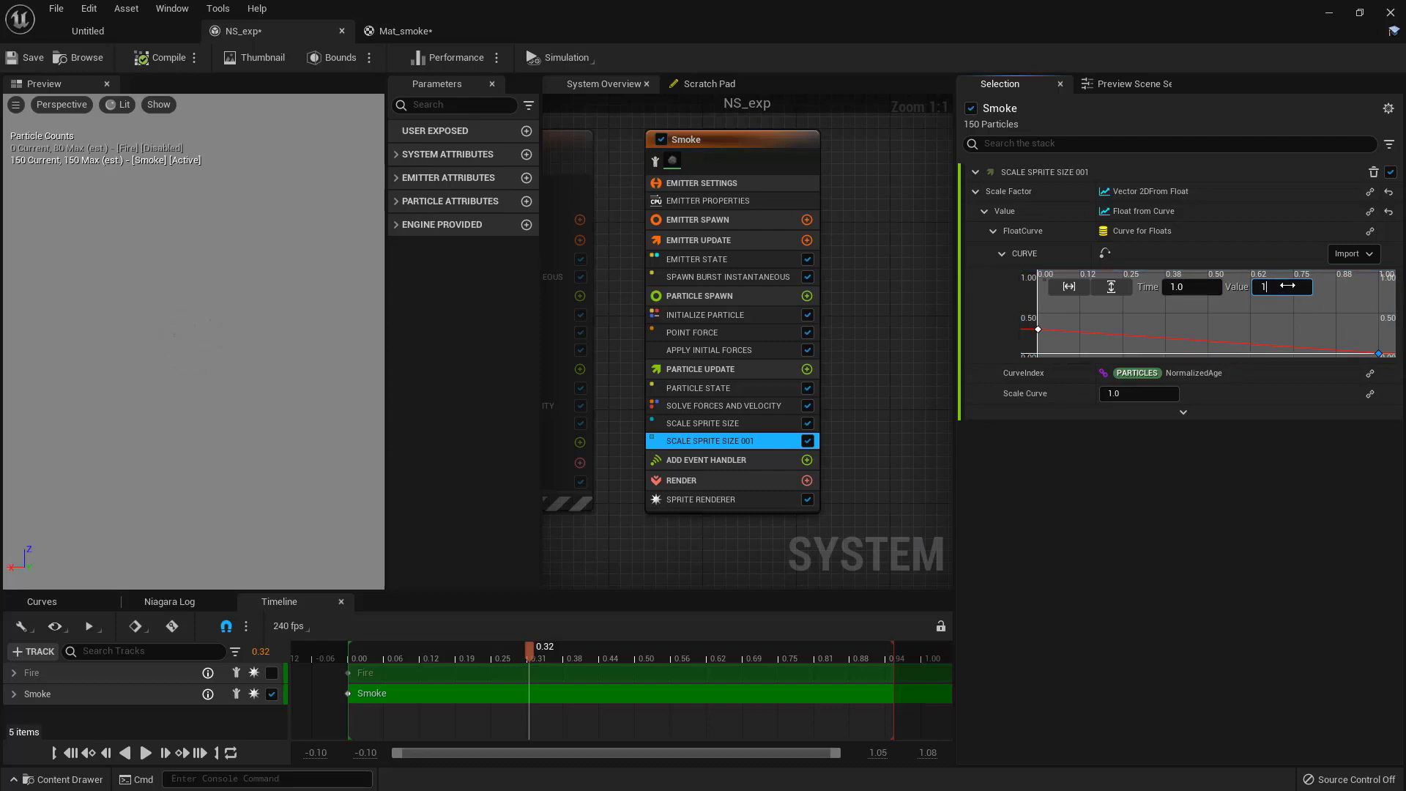
{"action": "left_click", "coordinate": [1286, 286]}
{"action": "type", "text": "1"}
{"action": "key", "text": "Return"}
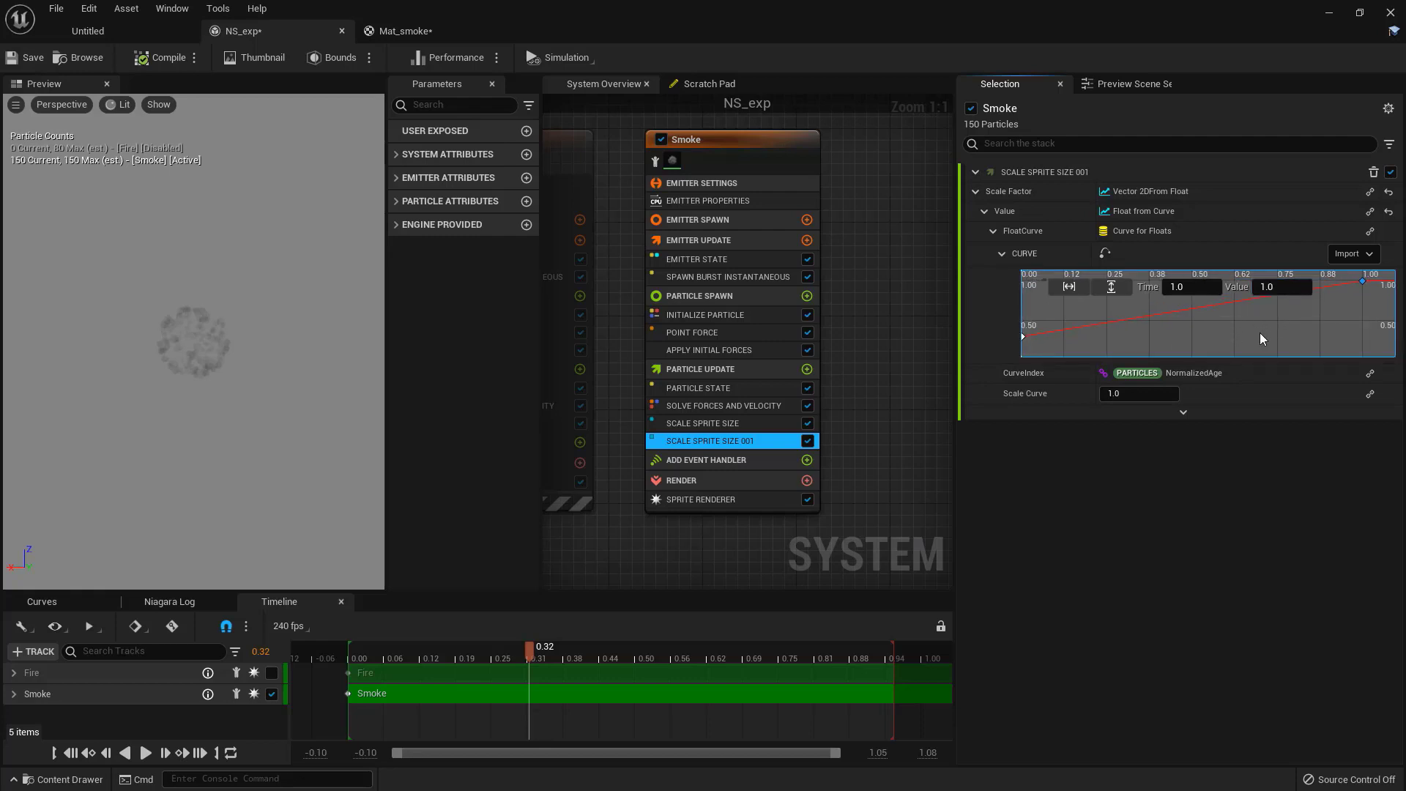
{"action": "scroll", "coordinate": [1259, 333], "scroll_direction": "down", "scroll_amount": 2}
{"action": "scroll", "coordinate": [1273, 324], "scroll_direction": "down", "scroll_amount": 3}
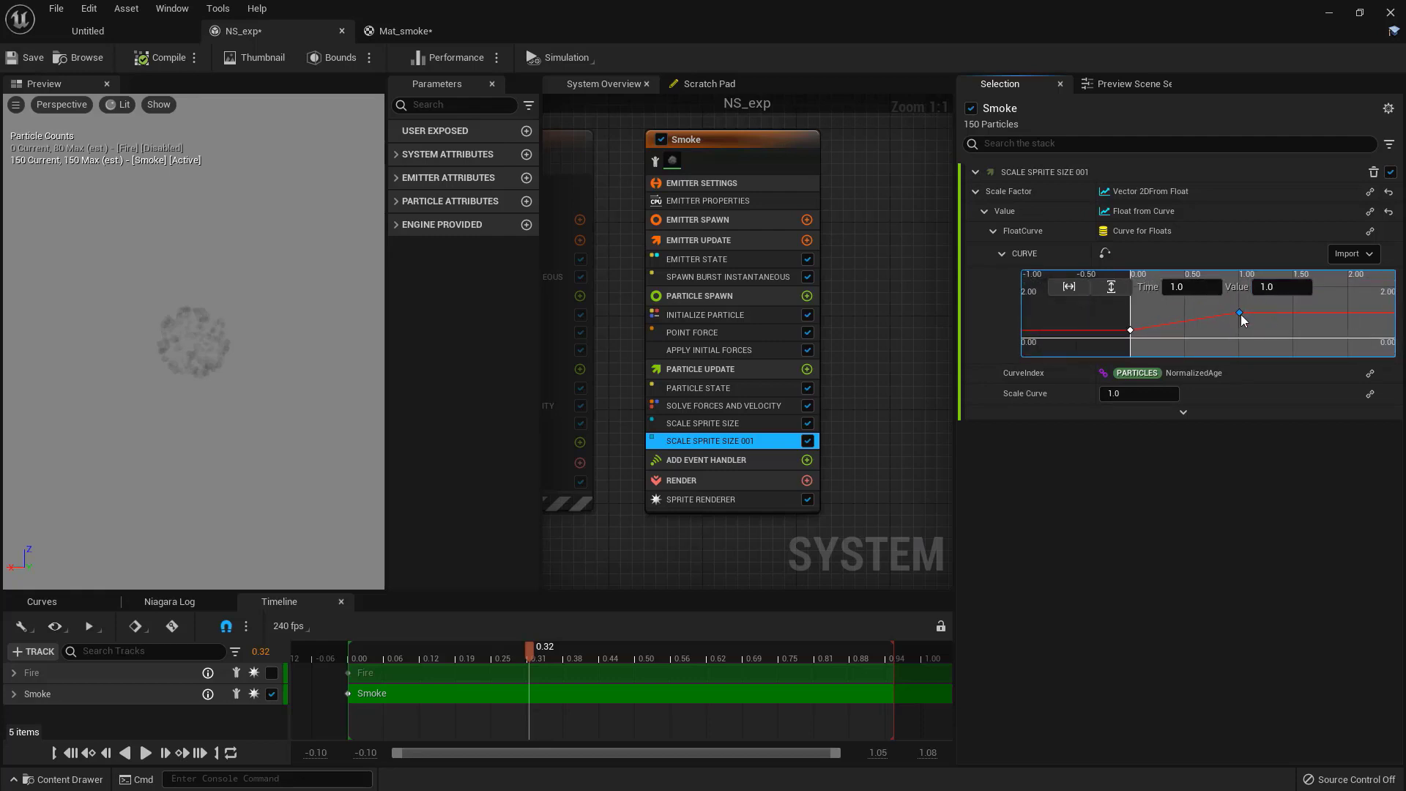
{"action": "left_click", "coordinate": [1279, 285]}
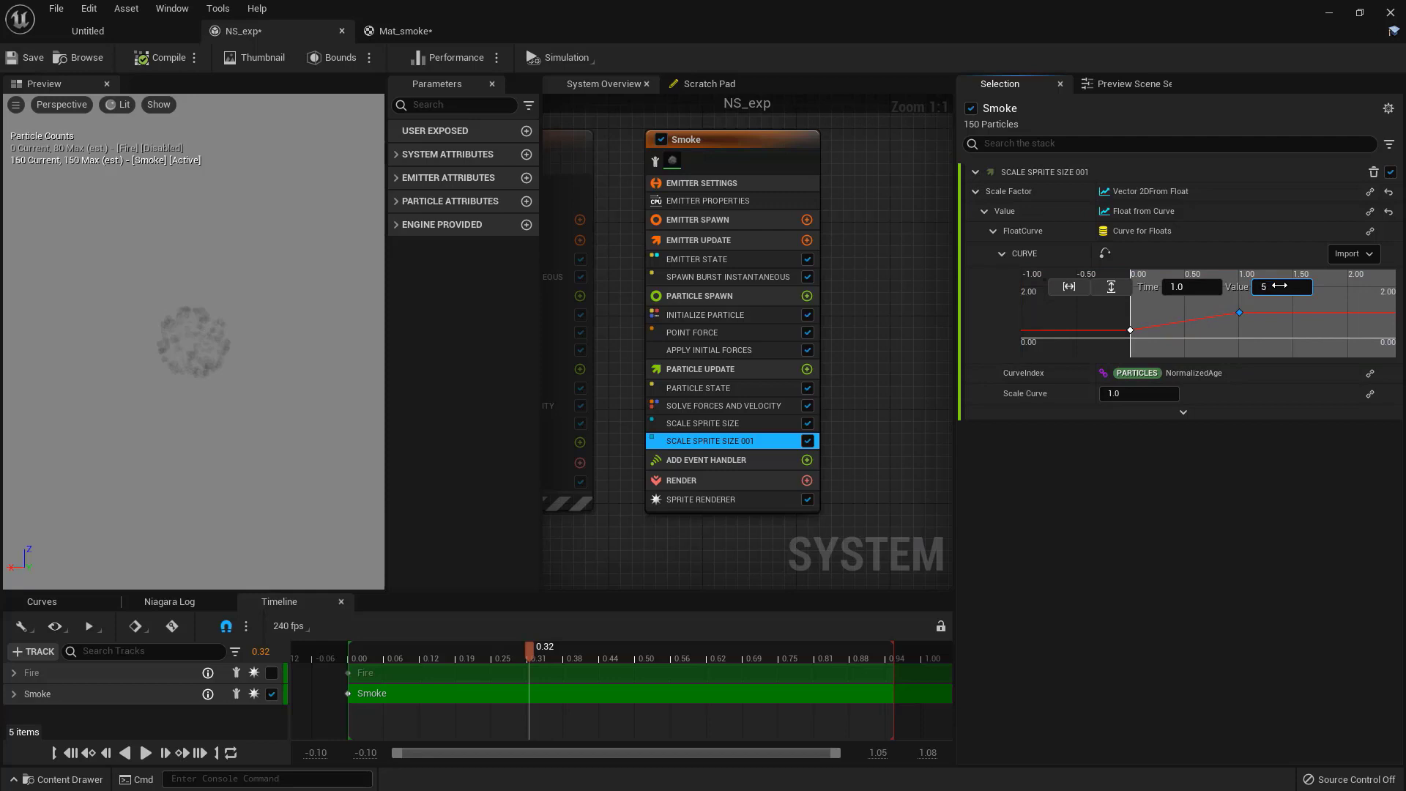
{"action": "type", "text": "5"}
{"action": "key", "text": "Return"}
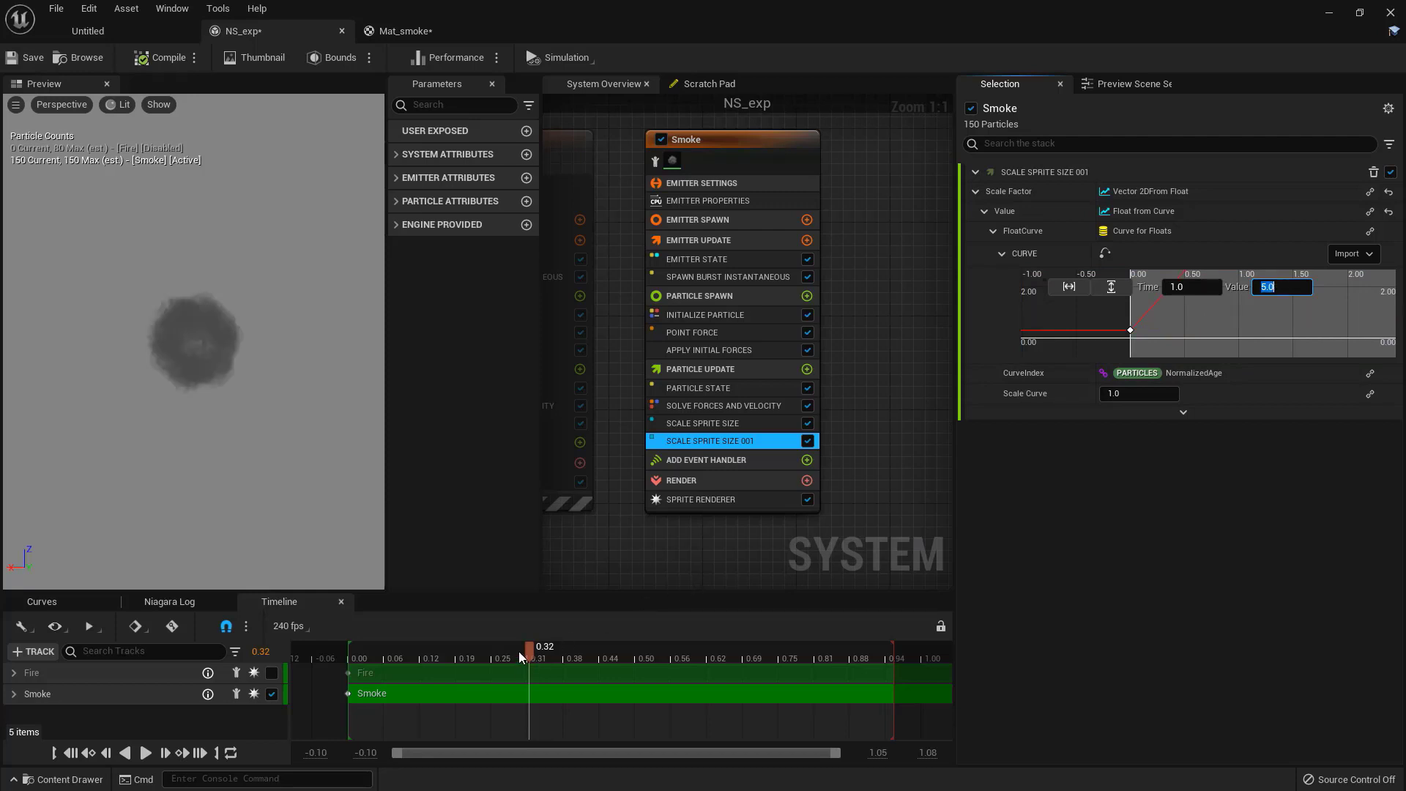
Step: Raise the last key's value to 7 and scrub the preview to watch smoke grow
{"action": "left_click_drag", "start_coordinate": [519, 652], "coordinate": [657, 680]}
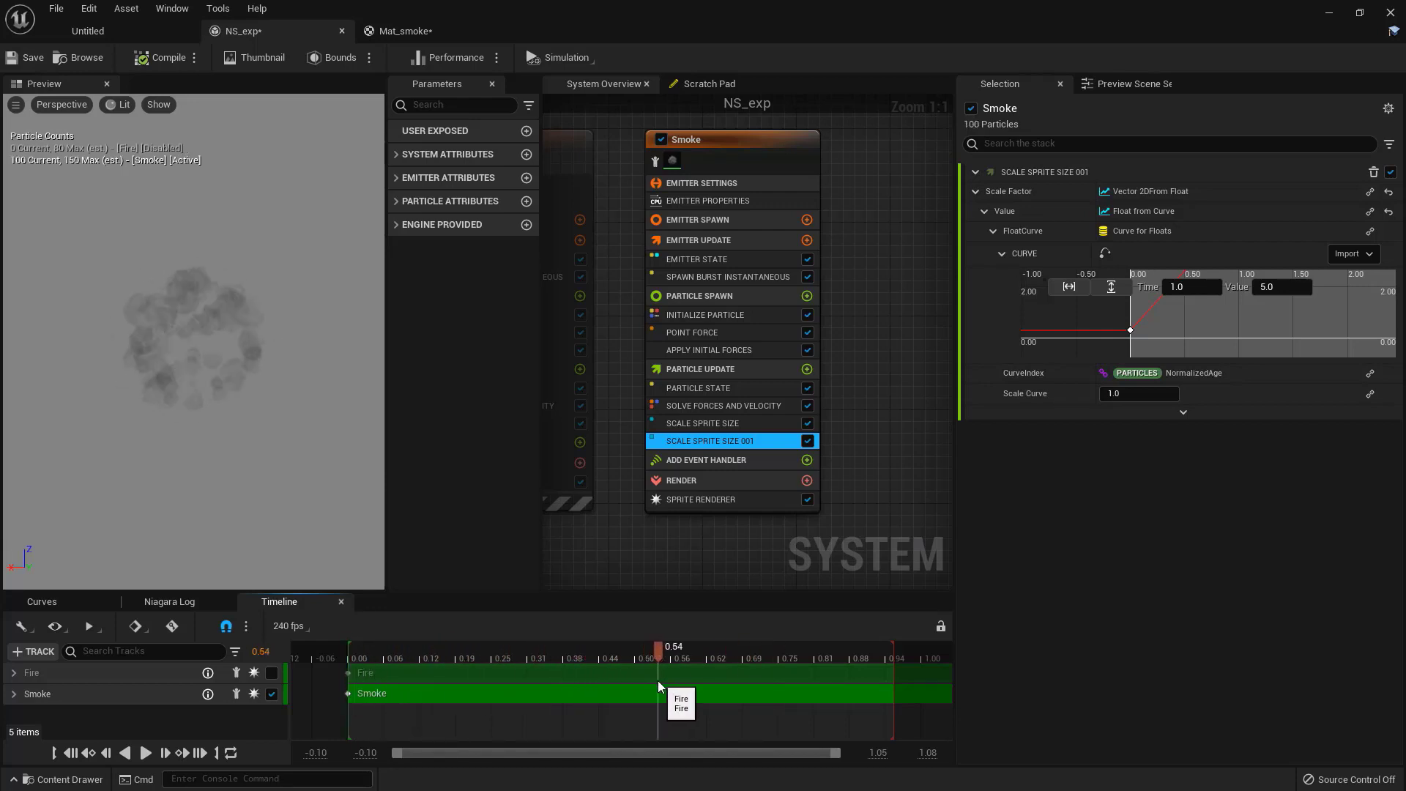
{"action": "left_click", "coordinate": [1286, 288]}
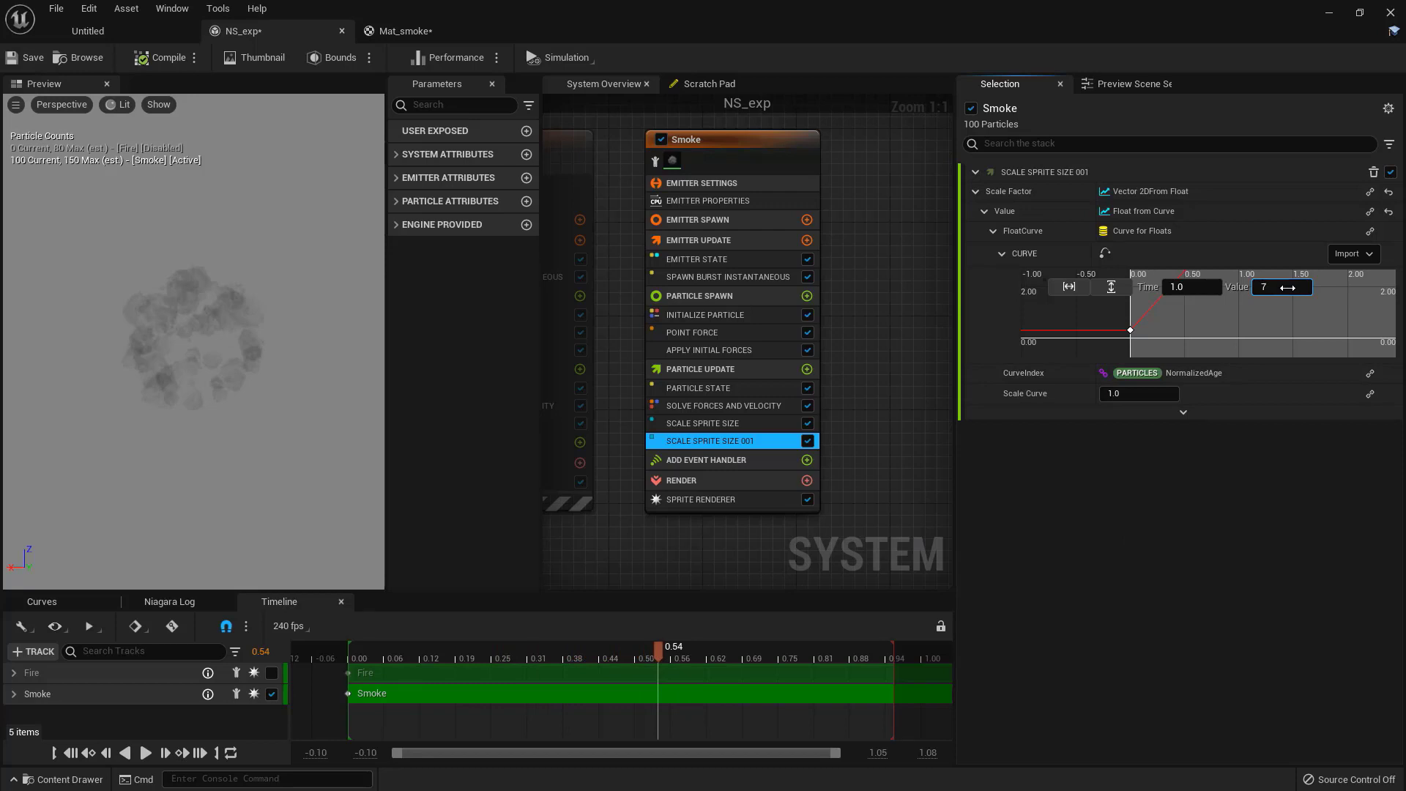
{"action": "key", "text": "Return"}
{"action": "left_click", "coordinate": [358, 654]}
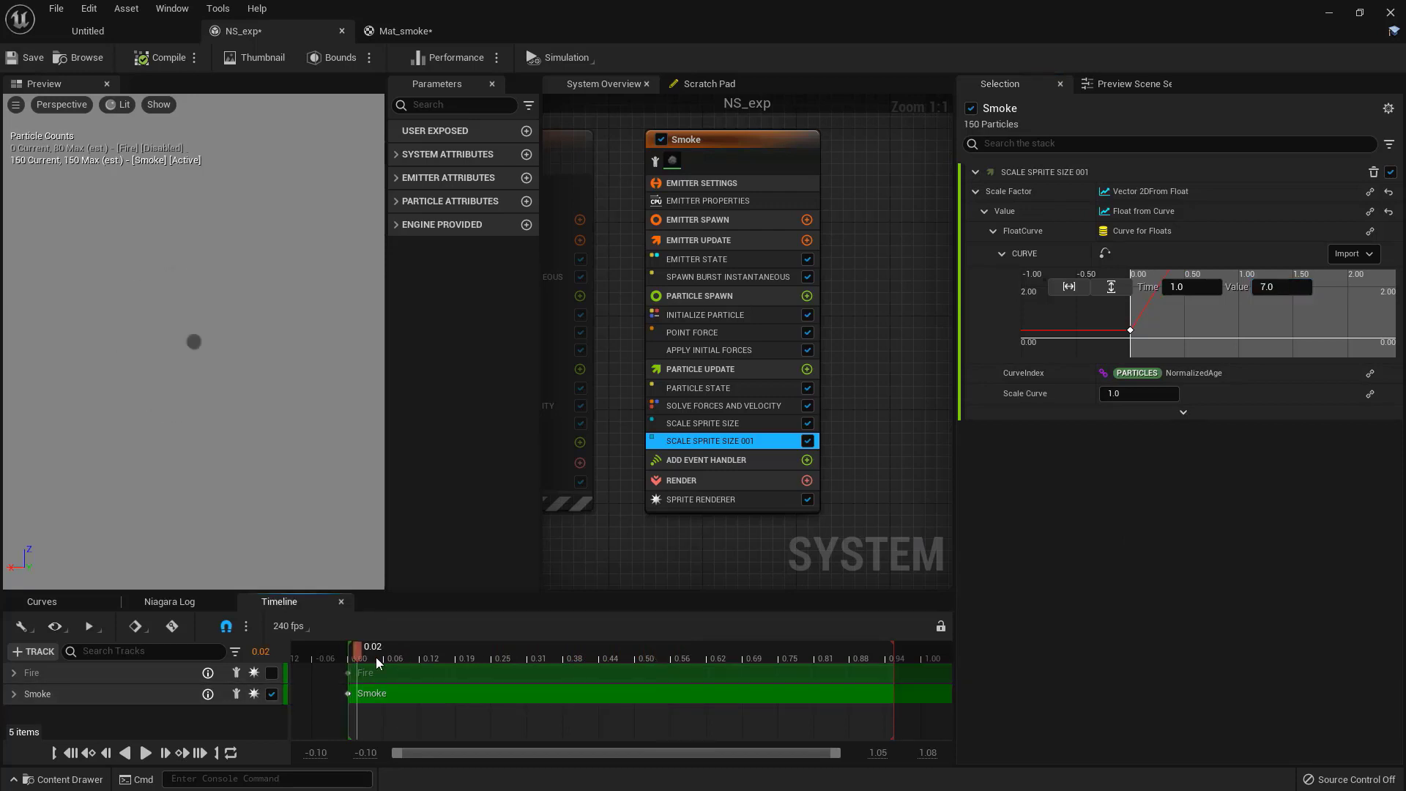
{"action": "left_click_drag", "start_coordinate": [376, 657], "coordinate": [682, 644]}
{"action": "right_click_drag", "start_coordinate": [779, 435], "coordinate": [789, 397]}
Step: Search 'color' in Smoke's Particle Update module list and add the Color module
{"action": "left_click", "coordinate": [746, 332]}
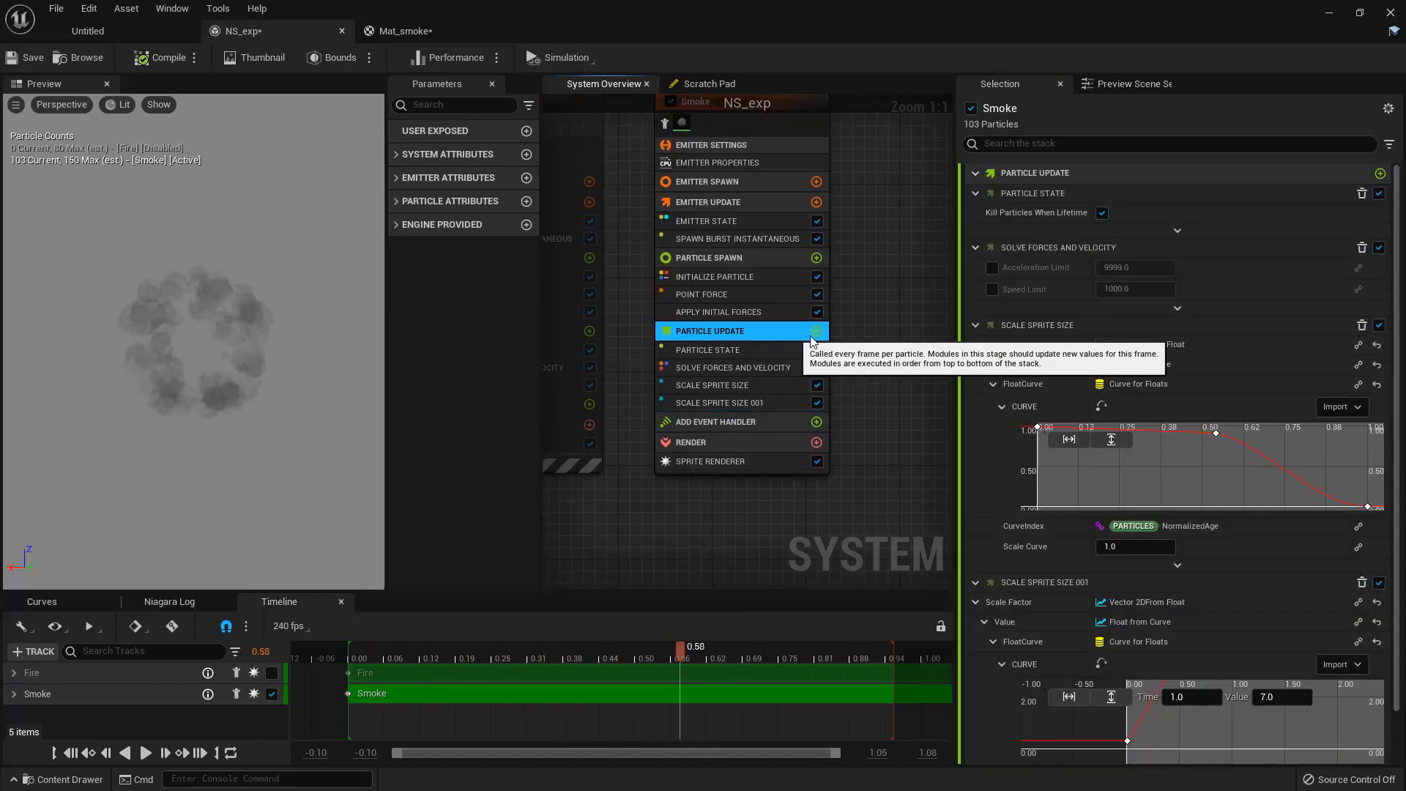
{"action": "left_click", "coordinate": [817, 331]}
{"action": "type", "text": "color"}
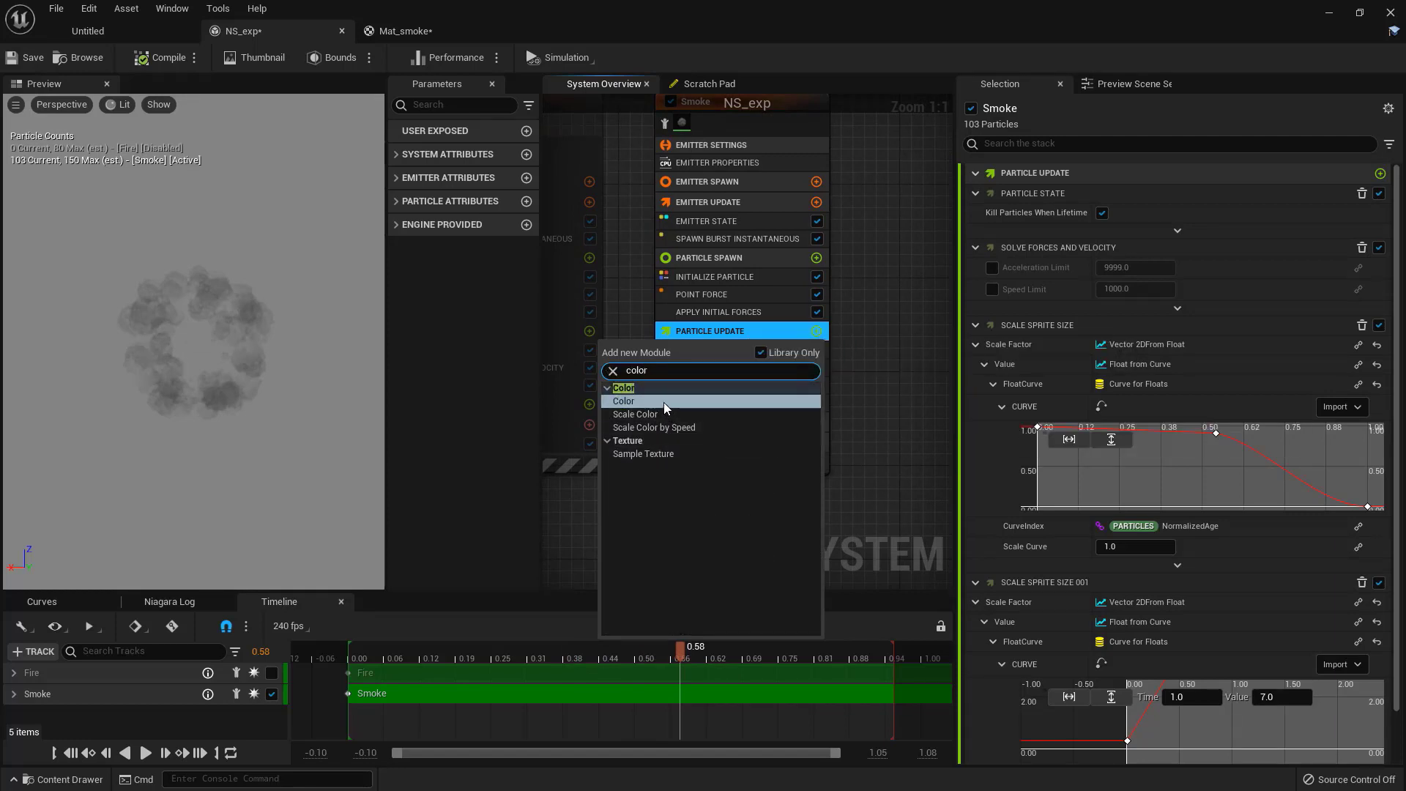
{"action": "left_click", "coordinate": [662, 400]}
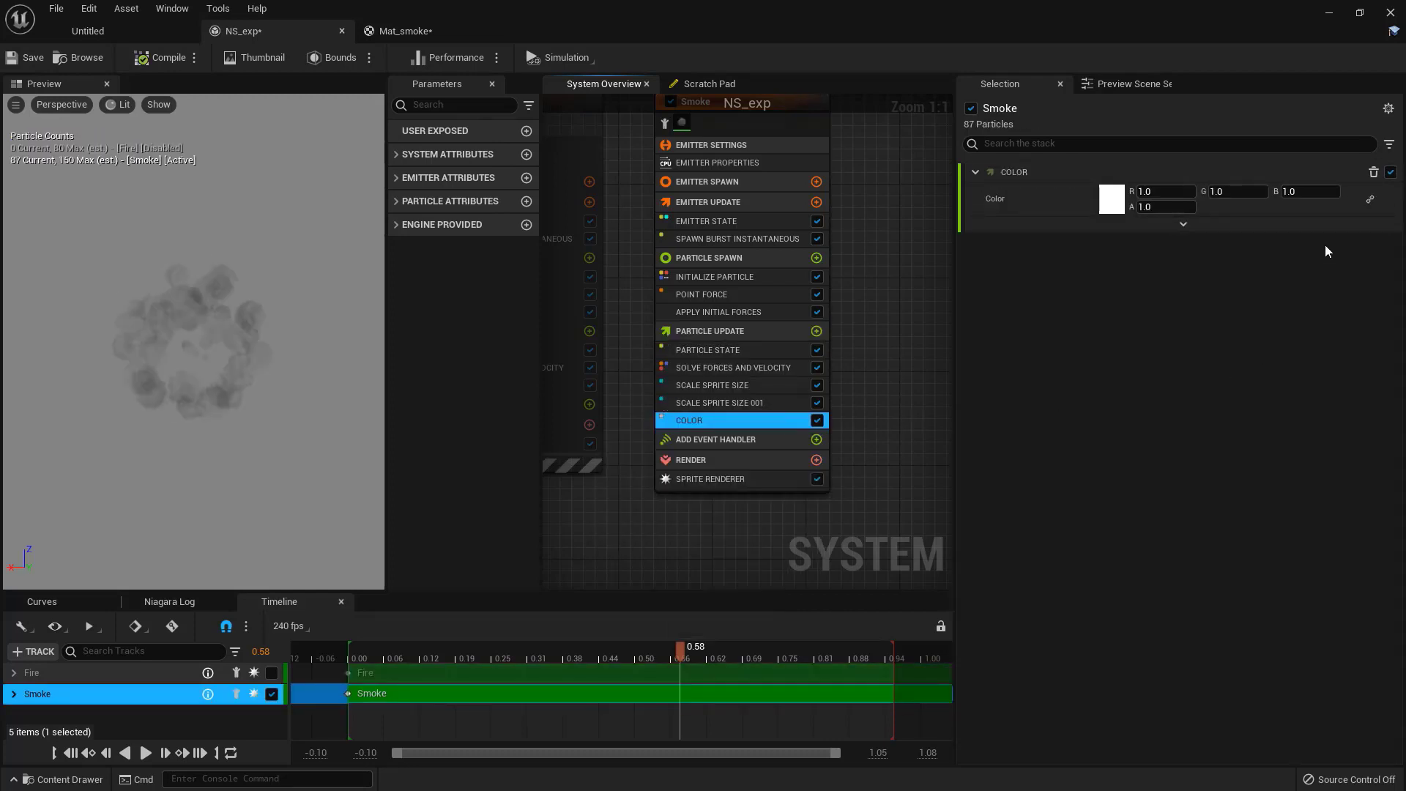
Step: Set the Color value to Make Linear Color from Vector and Float
{"action": "left_click", "coordinate": [1372, 205]}
{"action": "left_click", "coordinate": [1084, 270]}
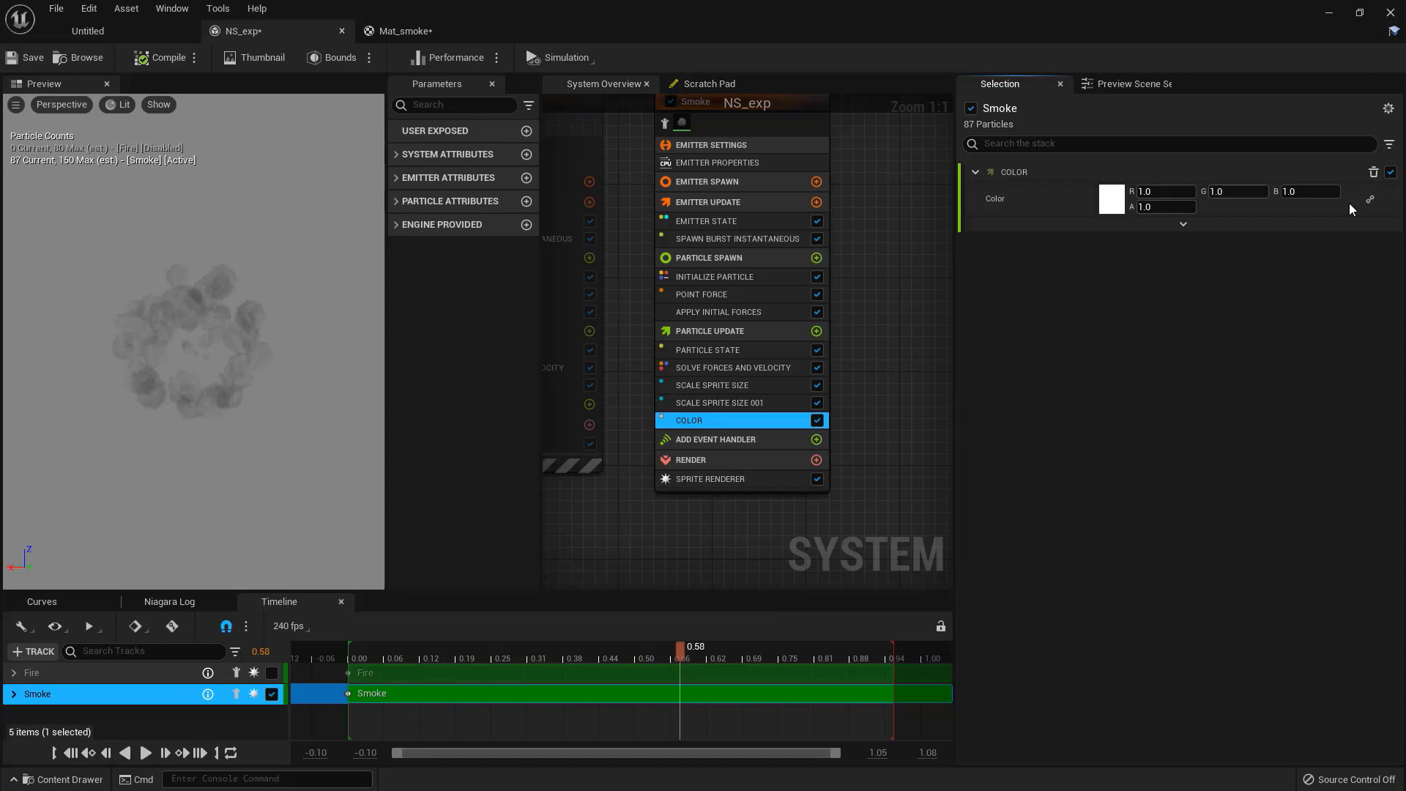
{"action": "left_click", "coordinate": [1370, 200]}
{"action": "type", "text": "floa"}
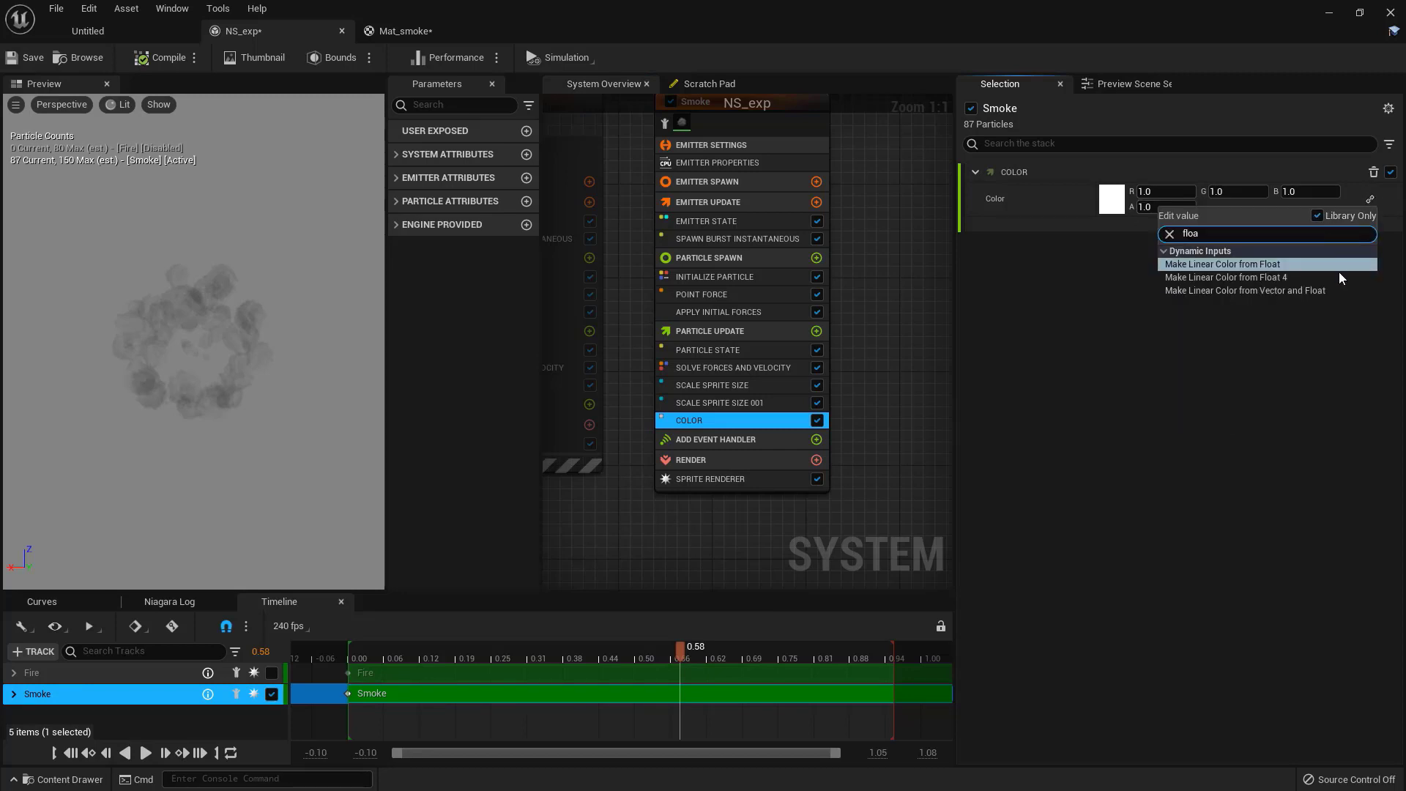
{"action": "left_click", "coordinate": [1297, 293]}
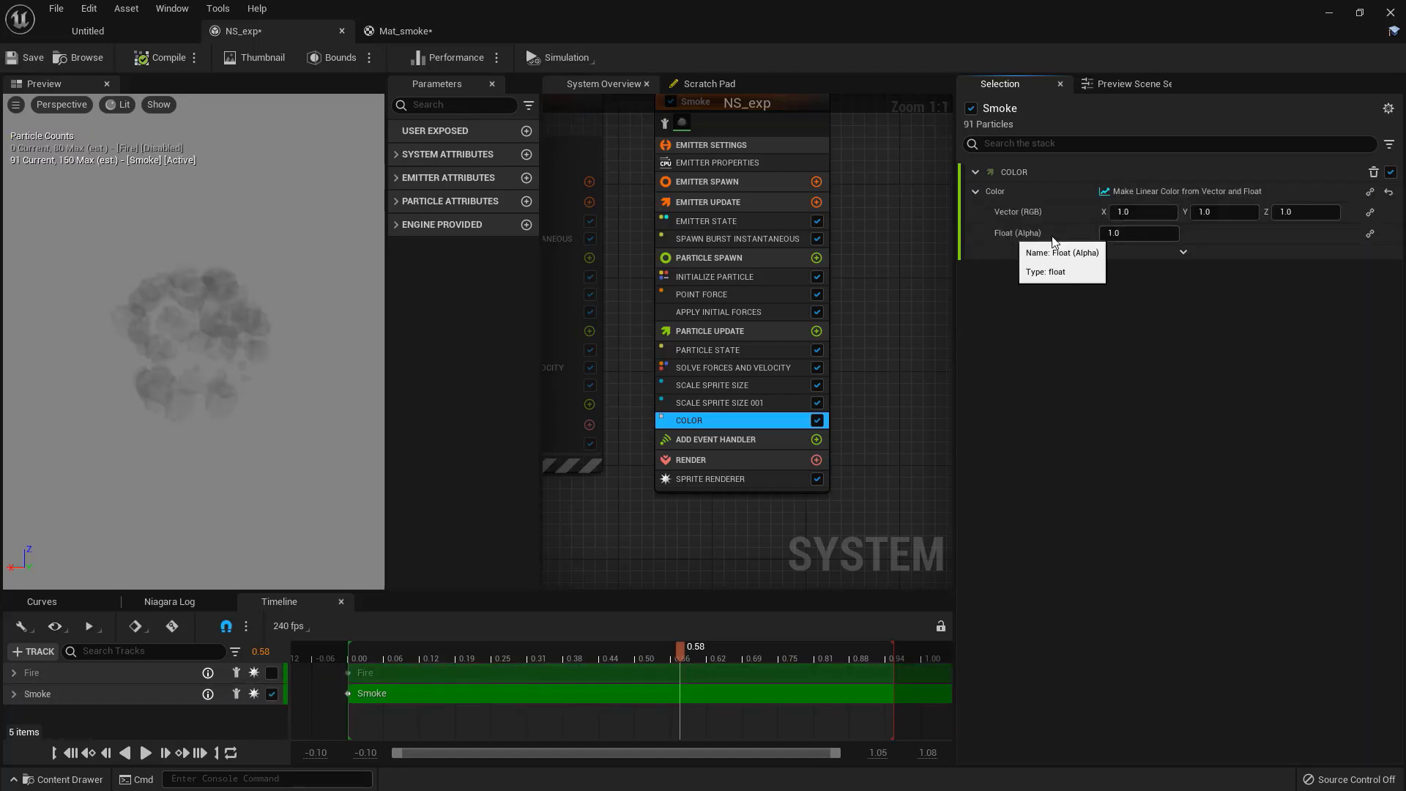
Step: Drive the alpha Float from a curve and check the smoke fade in the preview
{"action": "left_click", "coordinate": [1370, 233]}
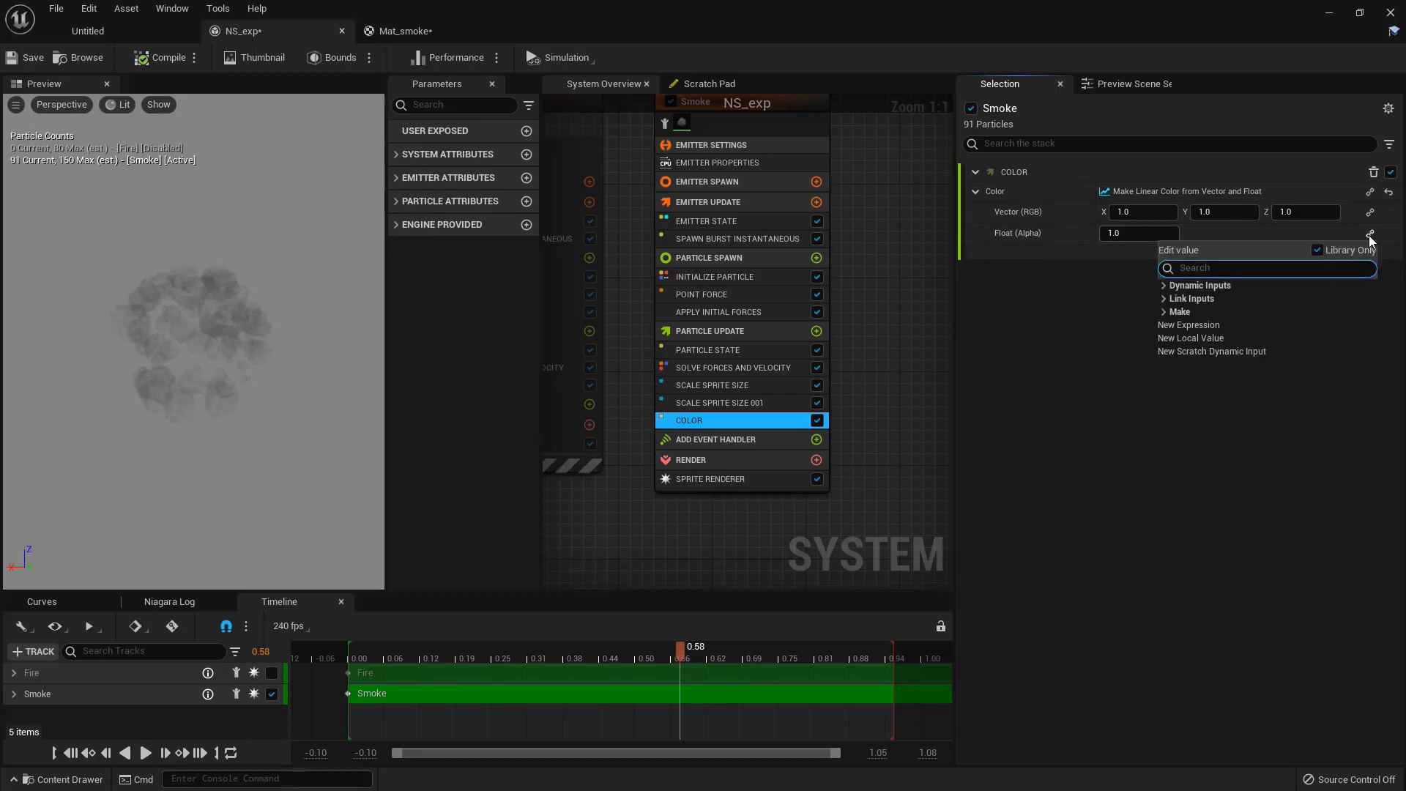
{"action": "type", "text": "curve"}
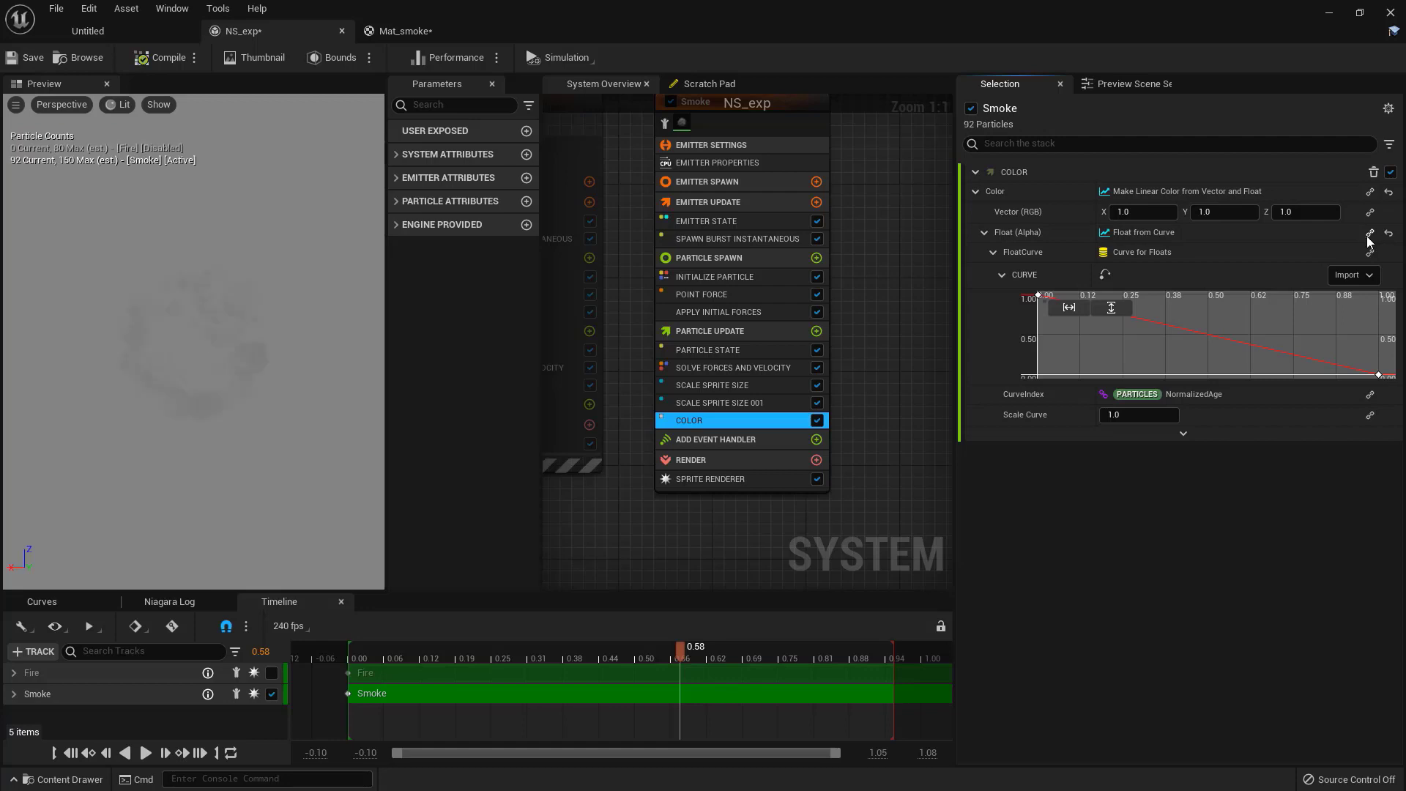
{"action": "left_click_drag", "start_coordinate": [680, 653], "coordinate": [632, 652]}
{"action": "key", "text": "Home"}
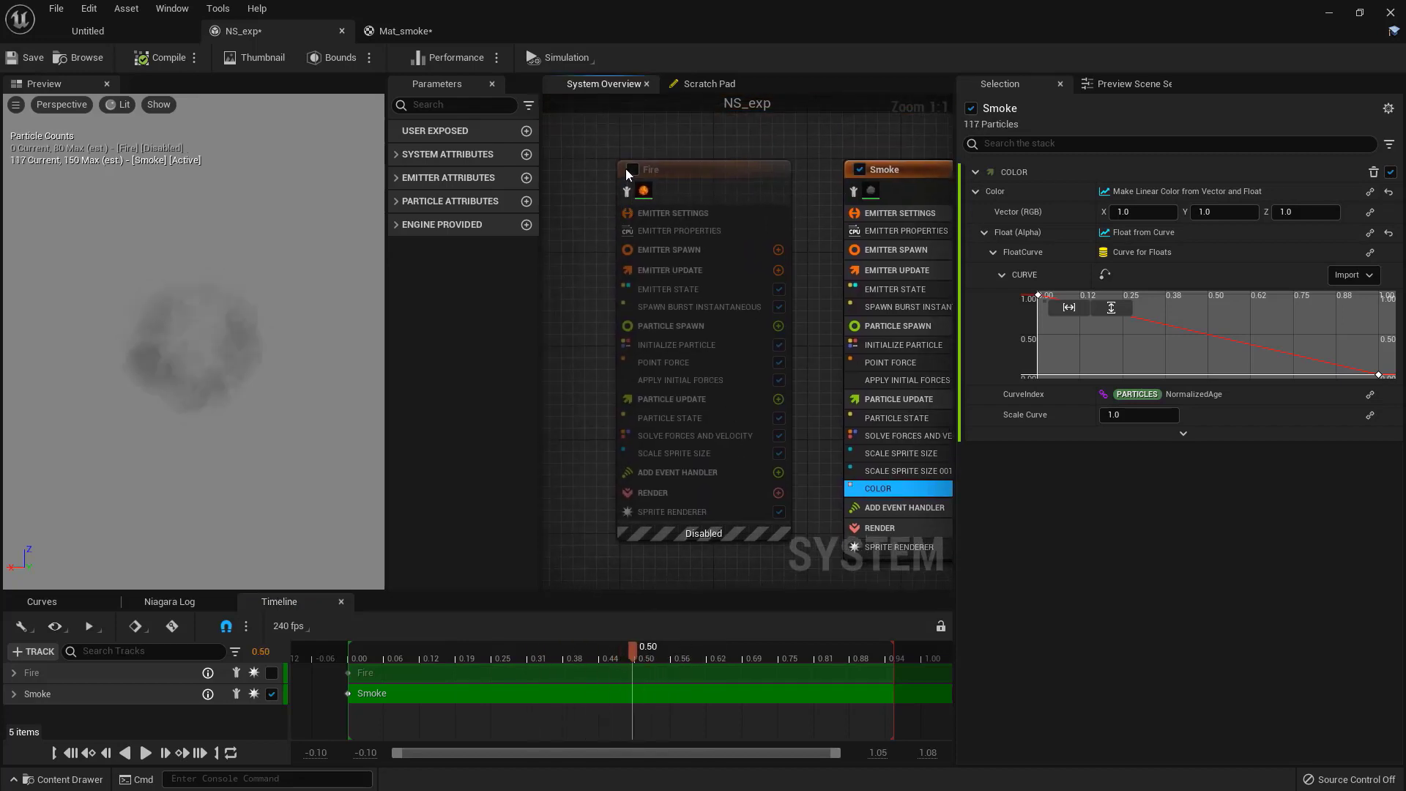
Step: Re-enable the Fire emitter and replay the explosion preview from the start
{"action": "left_click", "coordinate": [629, 170]}
{"action": "right_click_drag", "start_coordinate": [838, 378], "coordinate": [722, 364]}
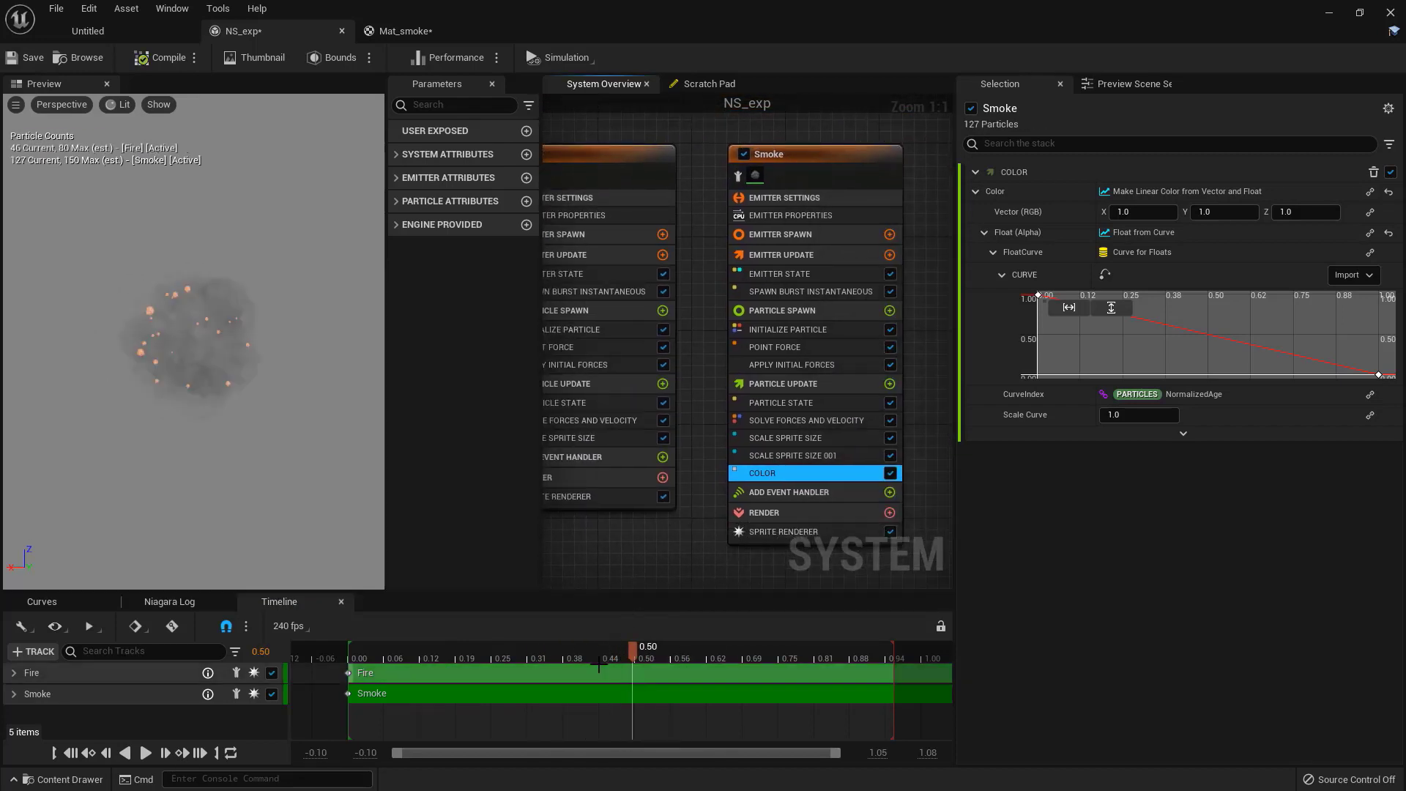
{"action": "left_click_drag", "start_coordinate": [633, 650], "coordinate": [316, 666]}
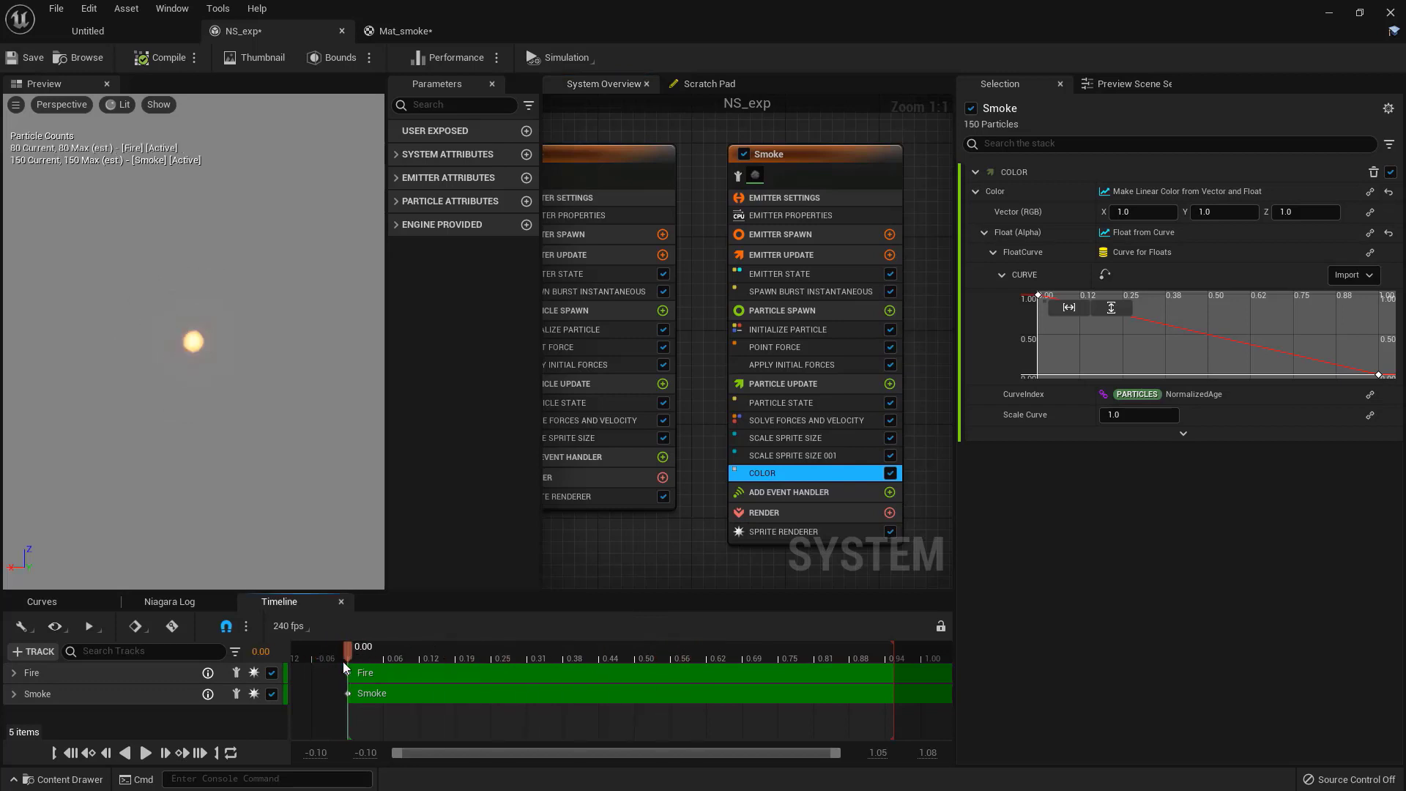
{"action": "left_click", "coordinate": [165, 753]}
{"action": "left_click", "coordinate": [145, 754]}
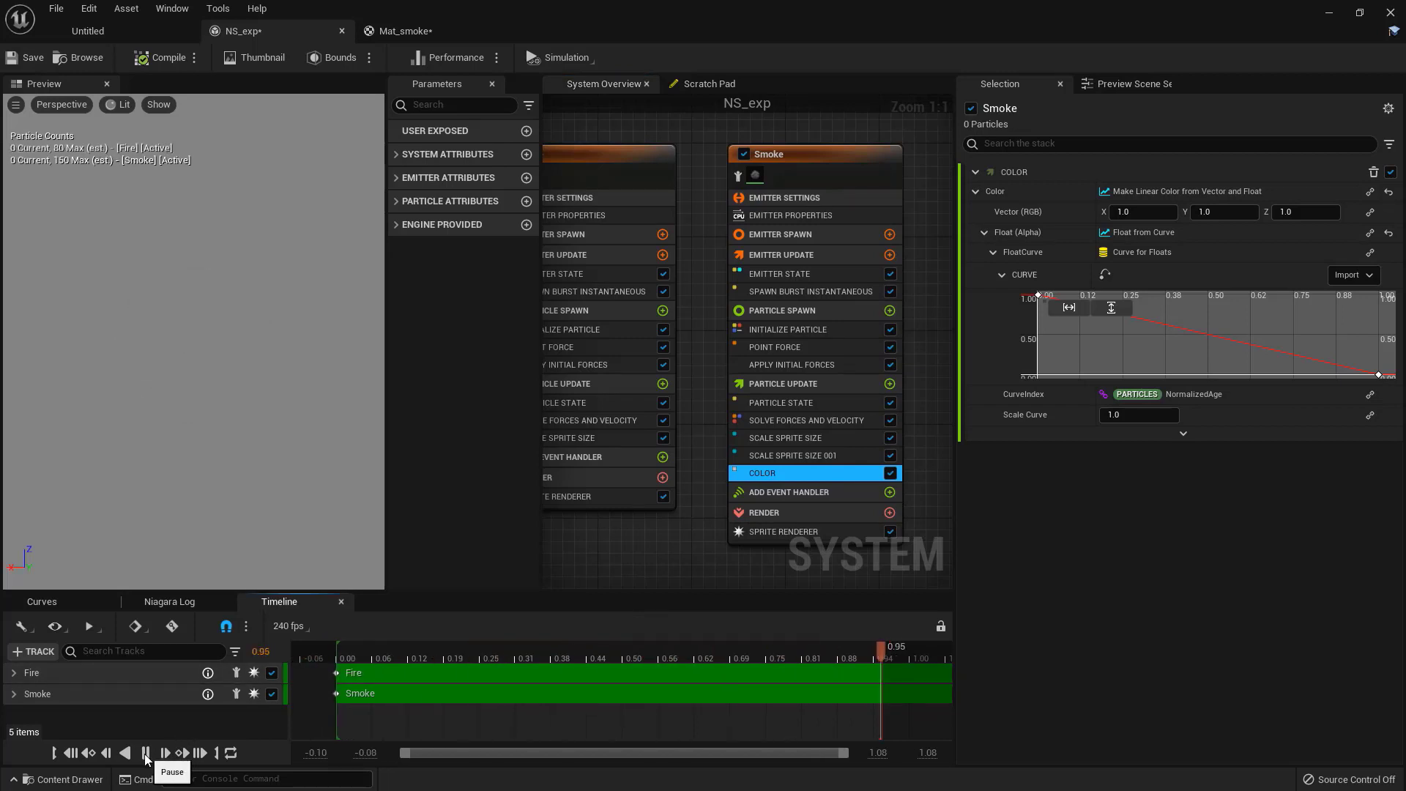
{"action": "left_click", "coordinate": [145, 754]}
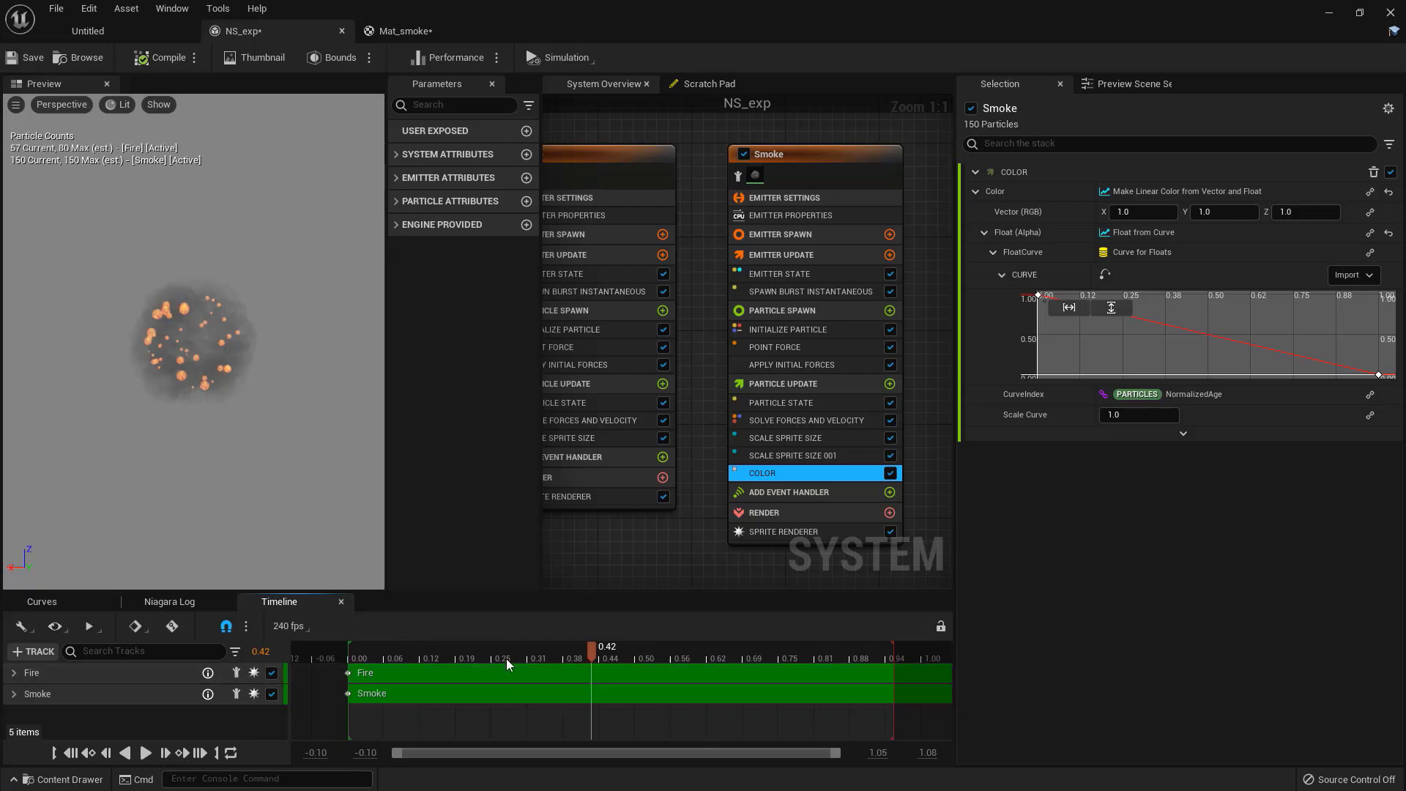
{"action": "left_click_drag", "start_coordinate": [388, 652], "coordinate": [635, 664]}
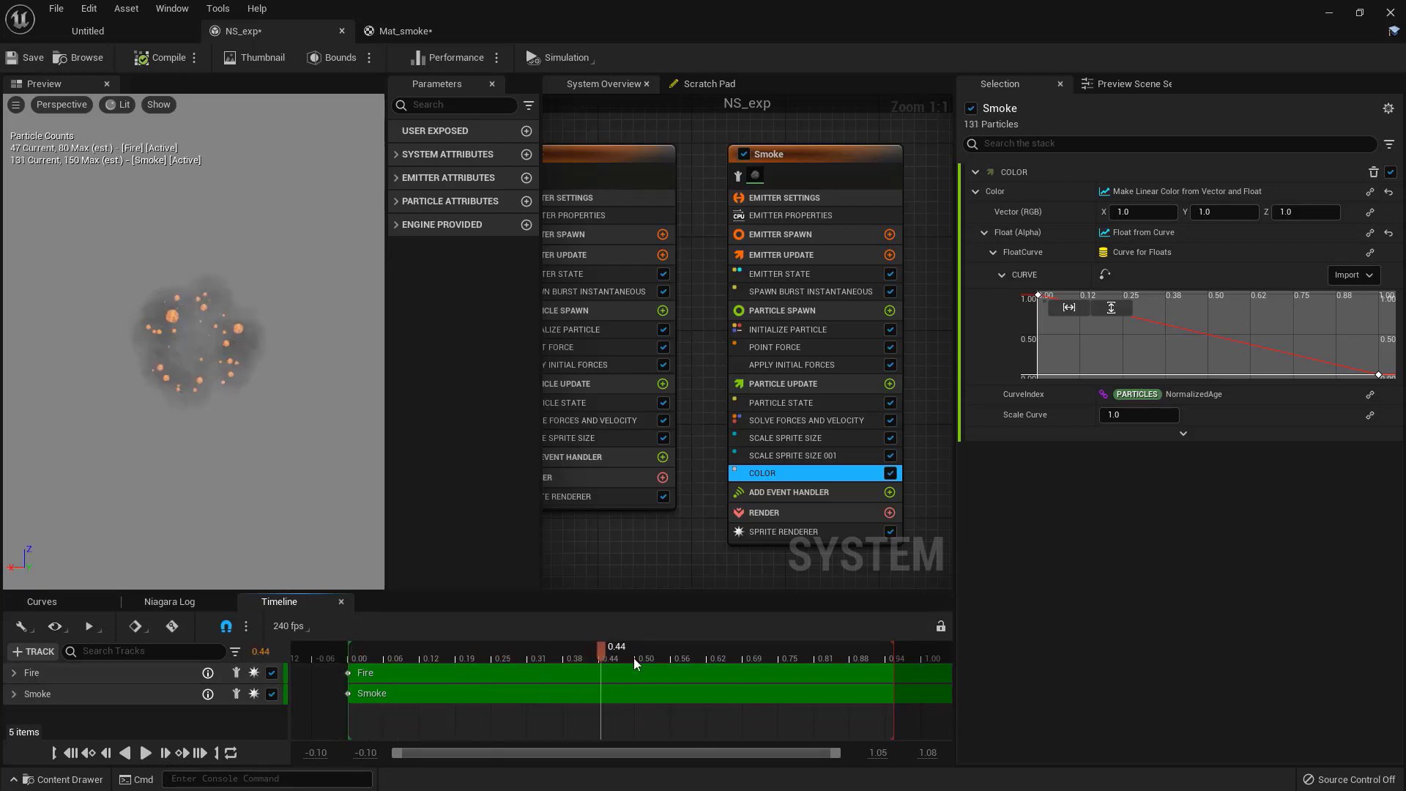
Step: Add a key to the smoke alpha curve at time 0.57, value 0.75
{"action": "middle_click", "coordinate": [1180, 324]}
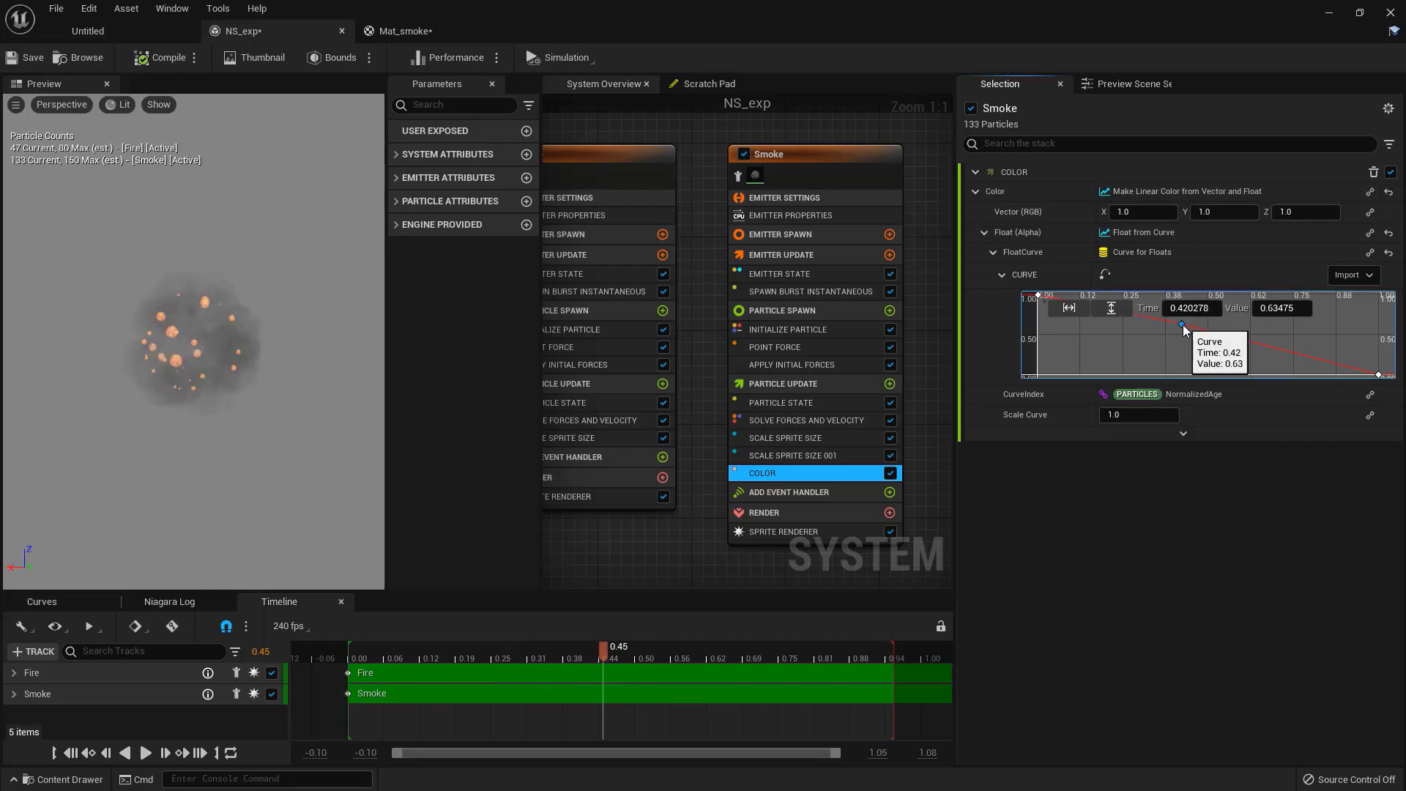
{"action": "left_click_drag", "start_coordinate": [1183, 324], "coordinate": [1234, 317]}
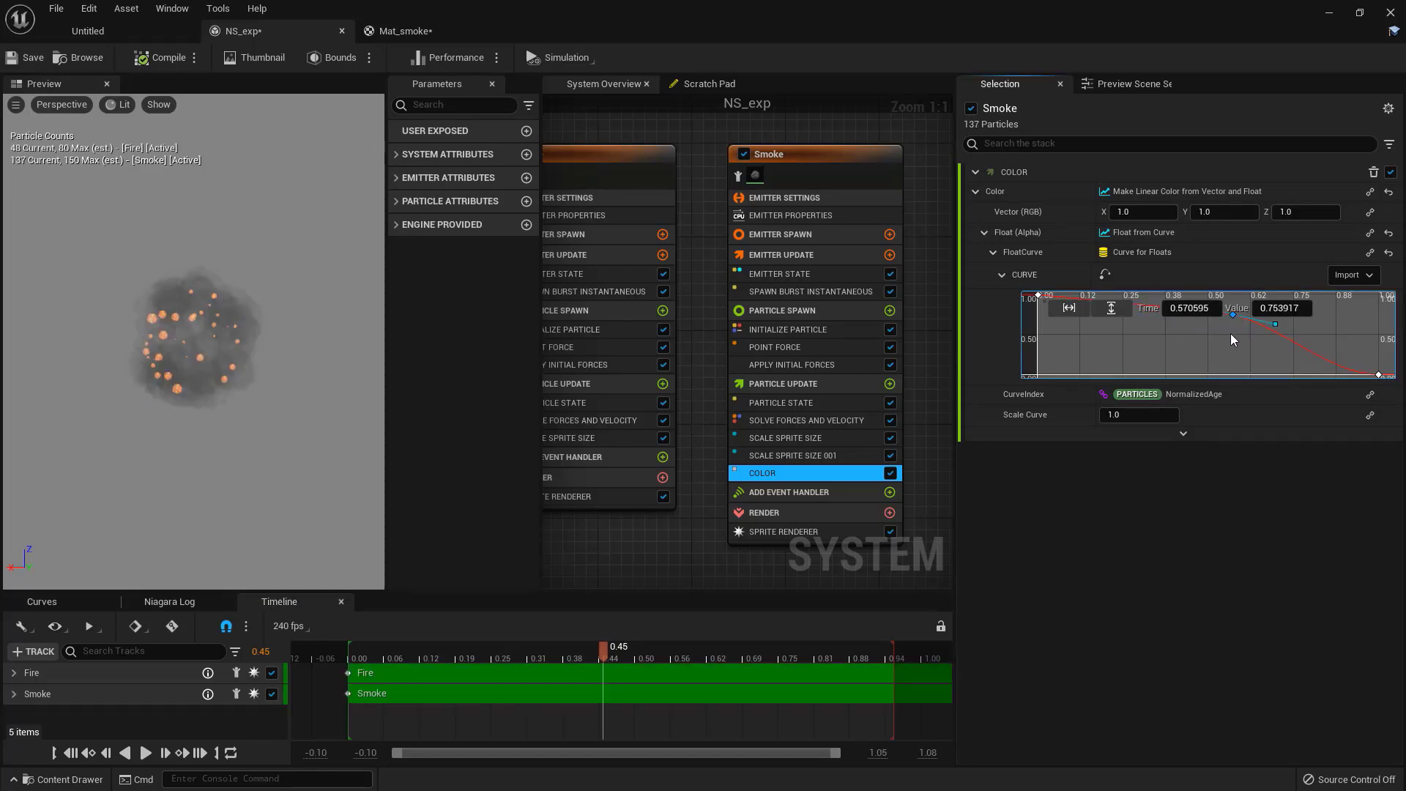
{"action": "scroll", "coordinate": [1233, 344], "scroll_direction": "down", "scroll_amount": 3}
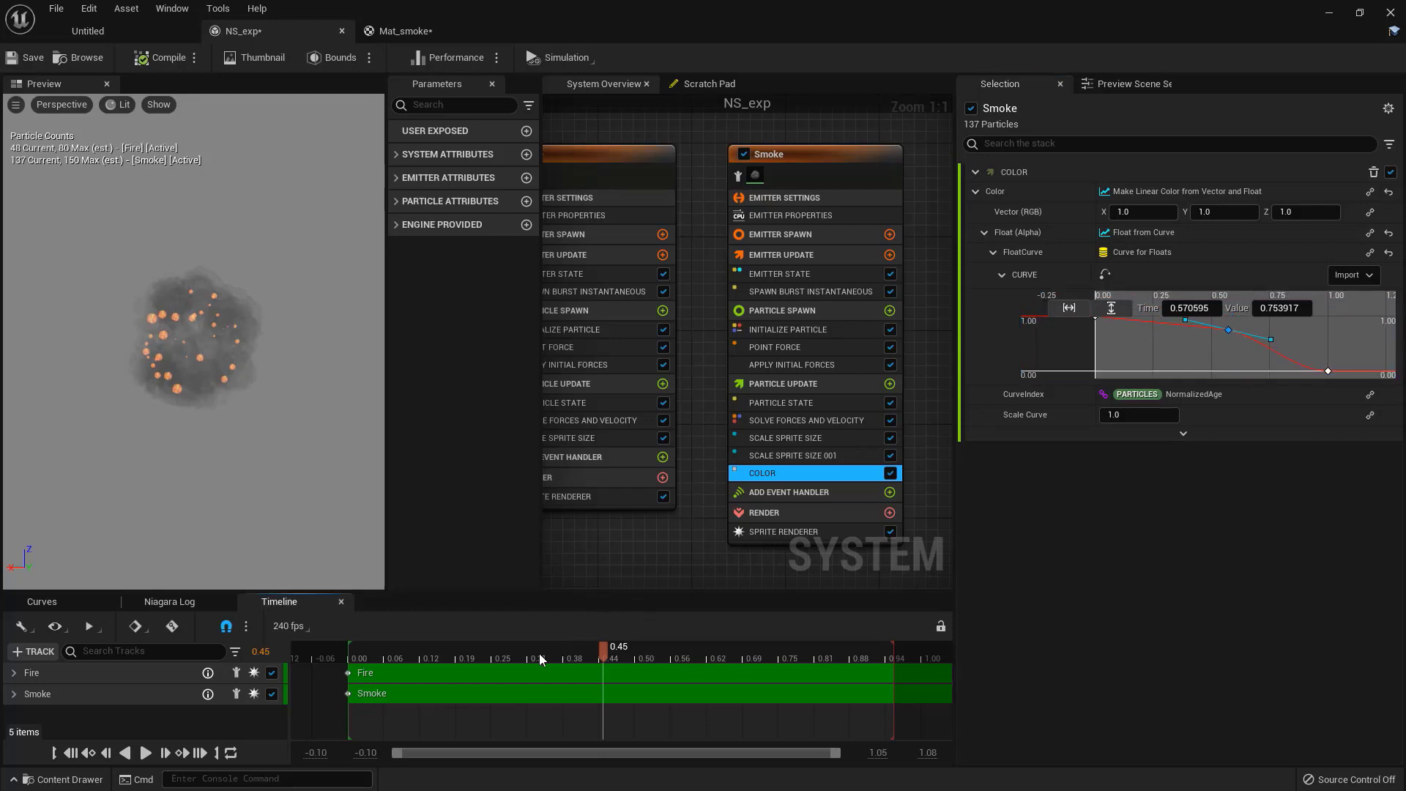
{"action": "left_click_drag", "start_coordinate": [539, 653], "coordinate": [587, 652]}
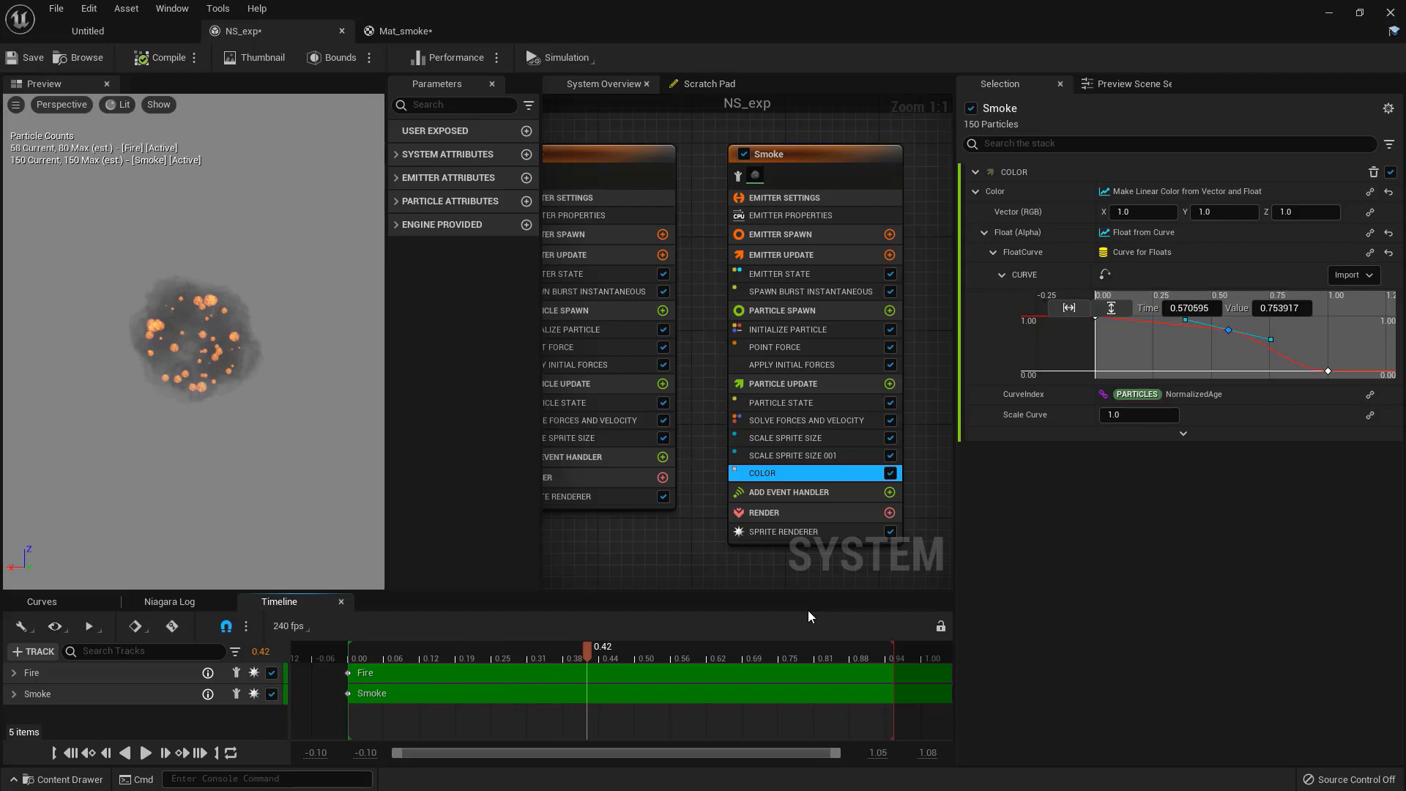
Step: Set the RGB input to Make Vector from Linear Color RGB driven by Random Range Linear Color
{"action": "left_click", "coordinate": [1370, 213]}
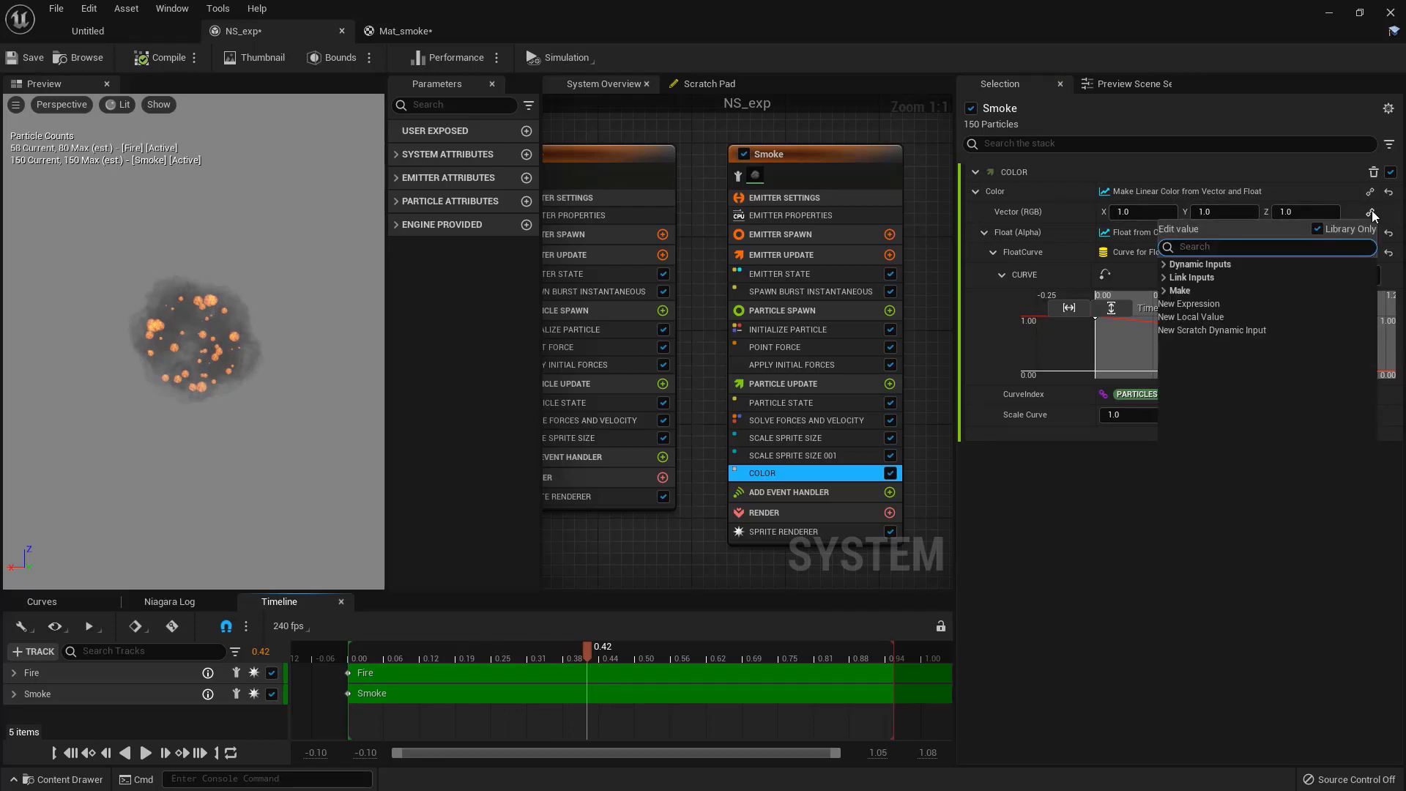
{"action": "type", "text": "color"}
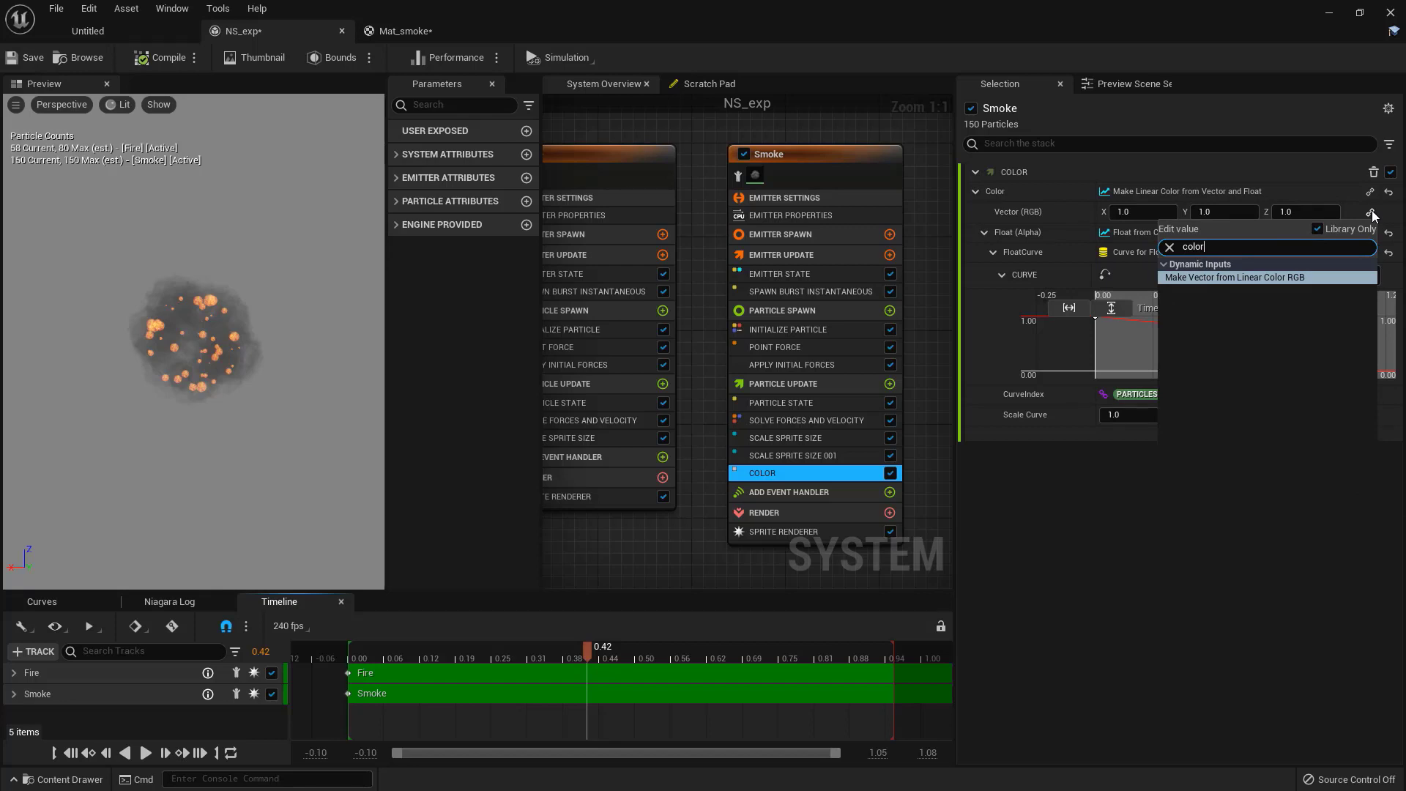
{"action": "key", "text": "Return"}
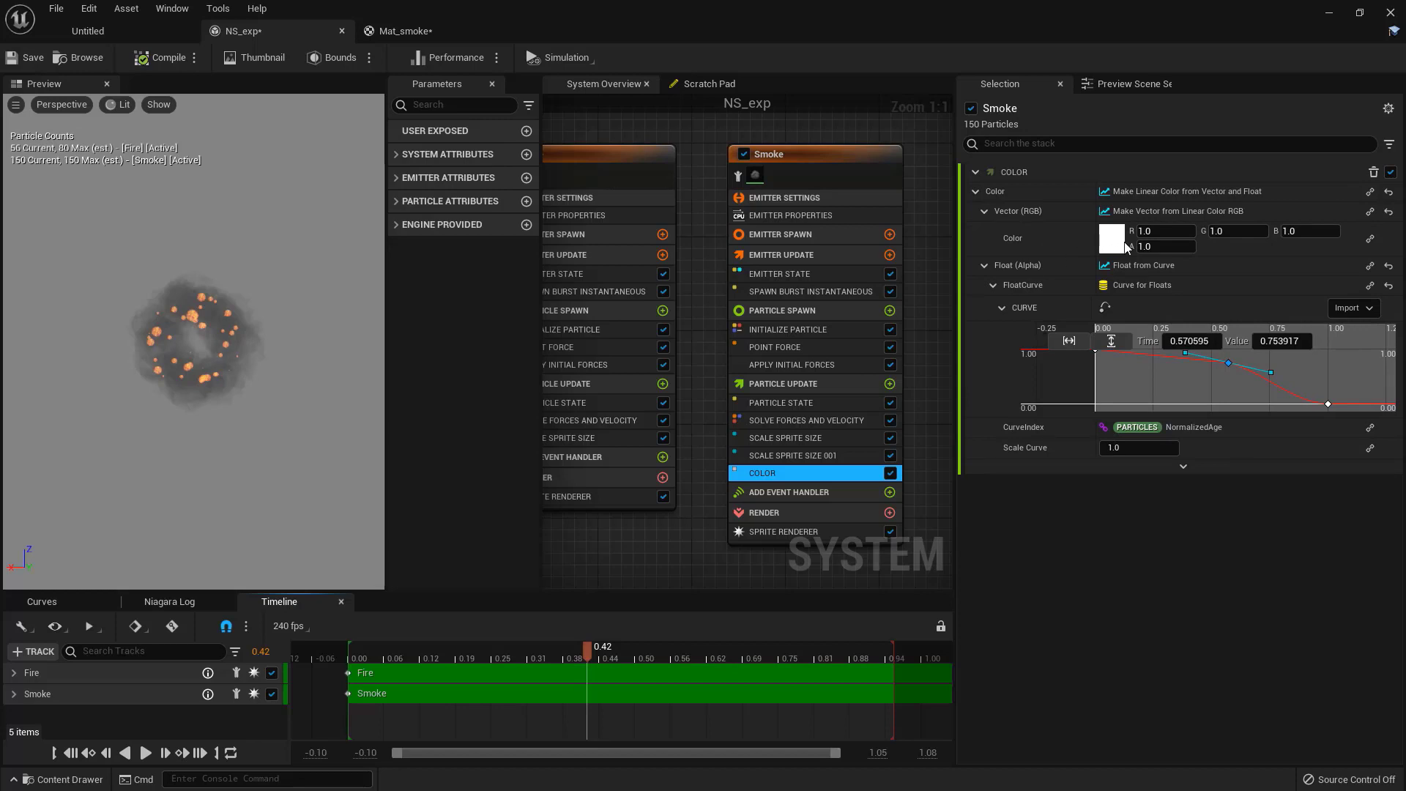
{"action": "left_click", "coordinate": [1371, 240]}
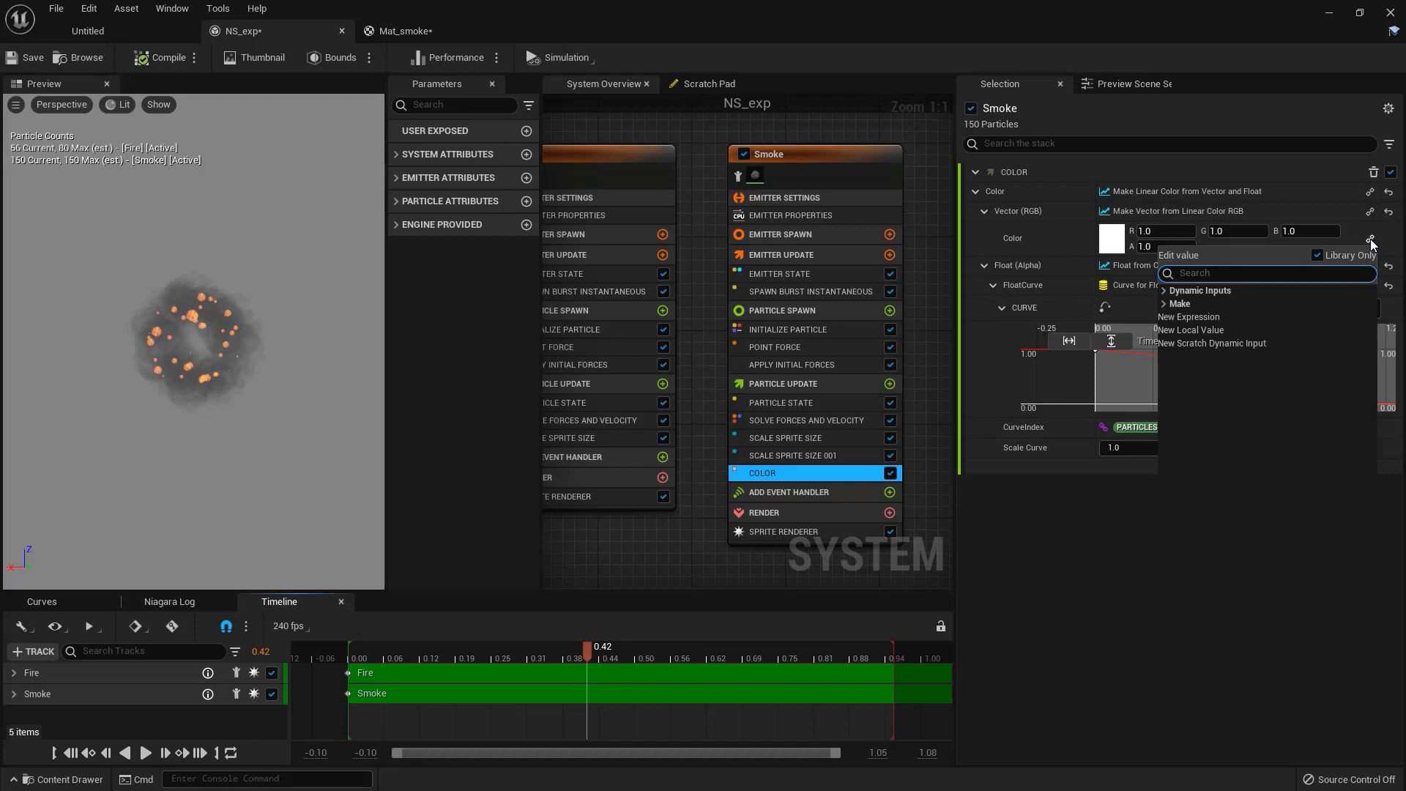
{"action": "type", "text": "rand"}
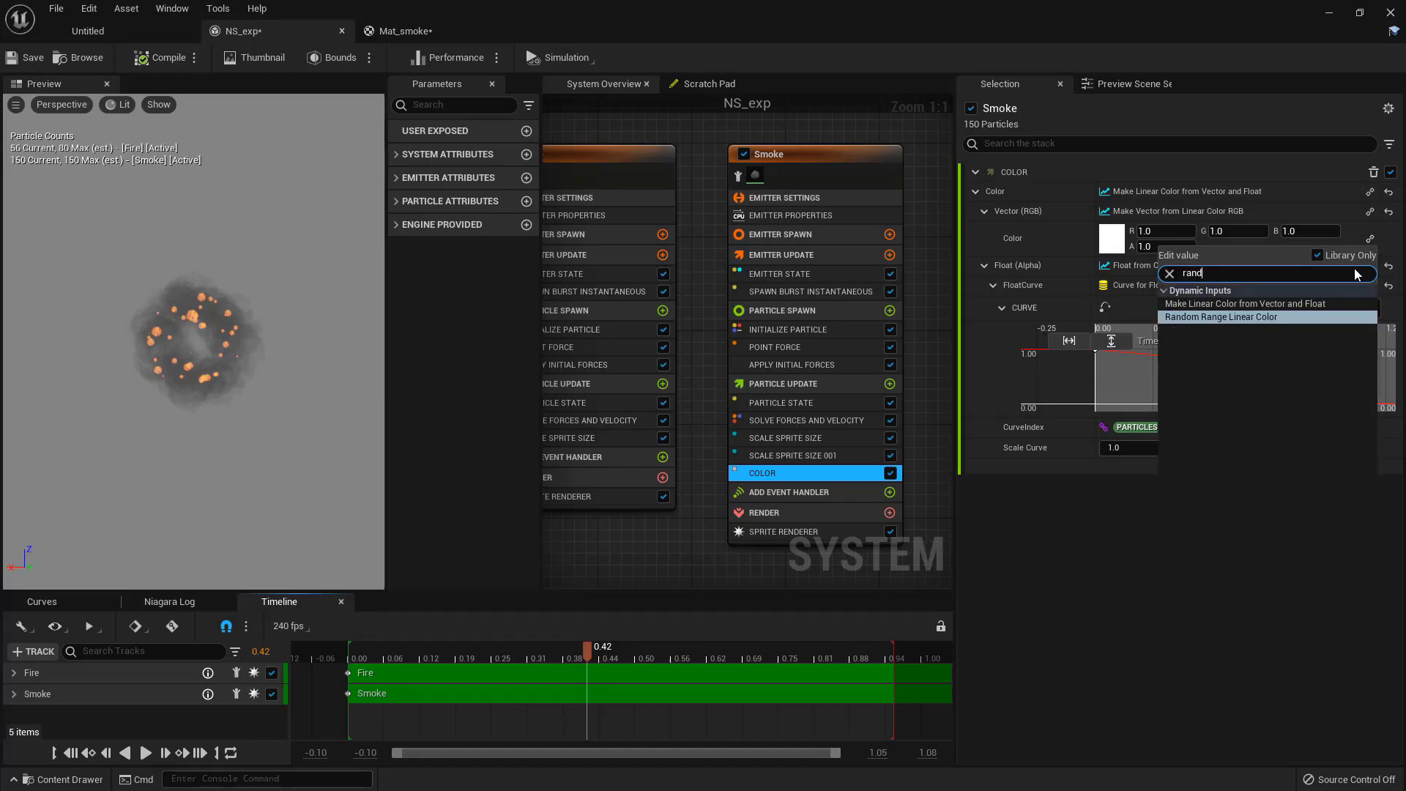
{"action": "left_click", "coordinate": [1245, 316]}
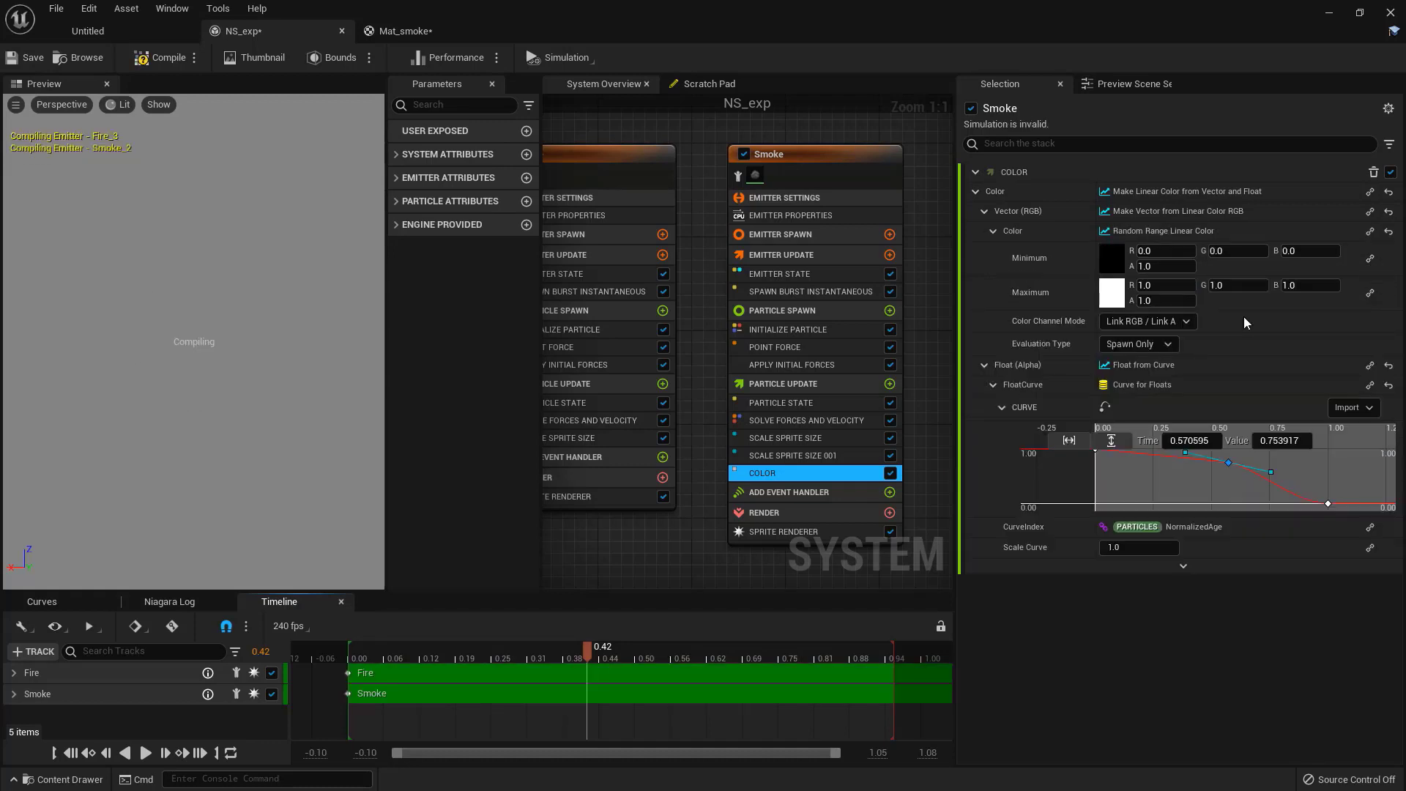
Step: Set the random range Minimum to light grey 0.917 and Maximum to dark grey 0.161
{"action": "left_click", "coordinate": [1113, 262]}
{"action": "left_click_drag", "start_coordinate": [1011, 459], "coordinate": [1009, 337]}
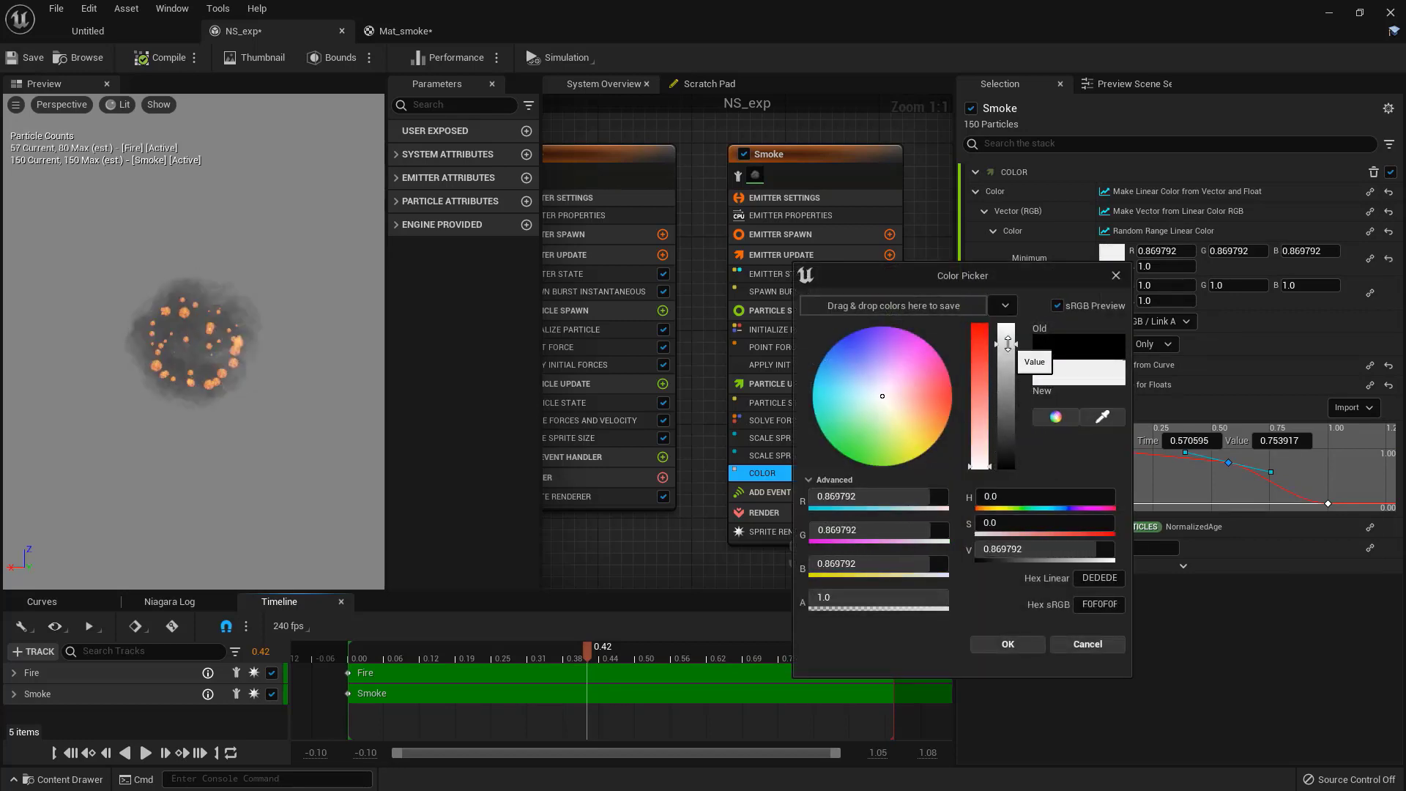
{"action": "left_click", "coordinate": [1018, 640]}
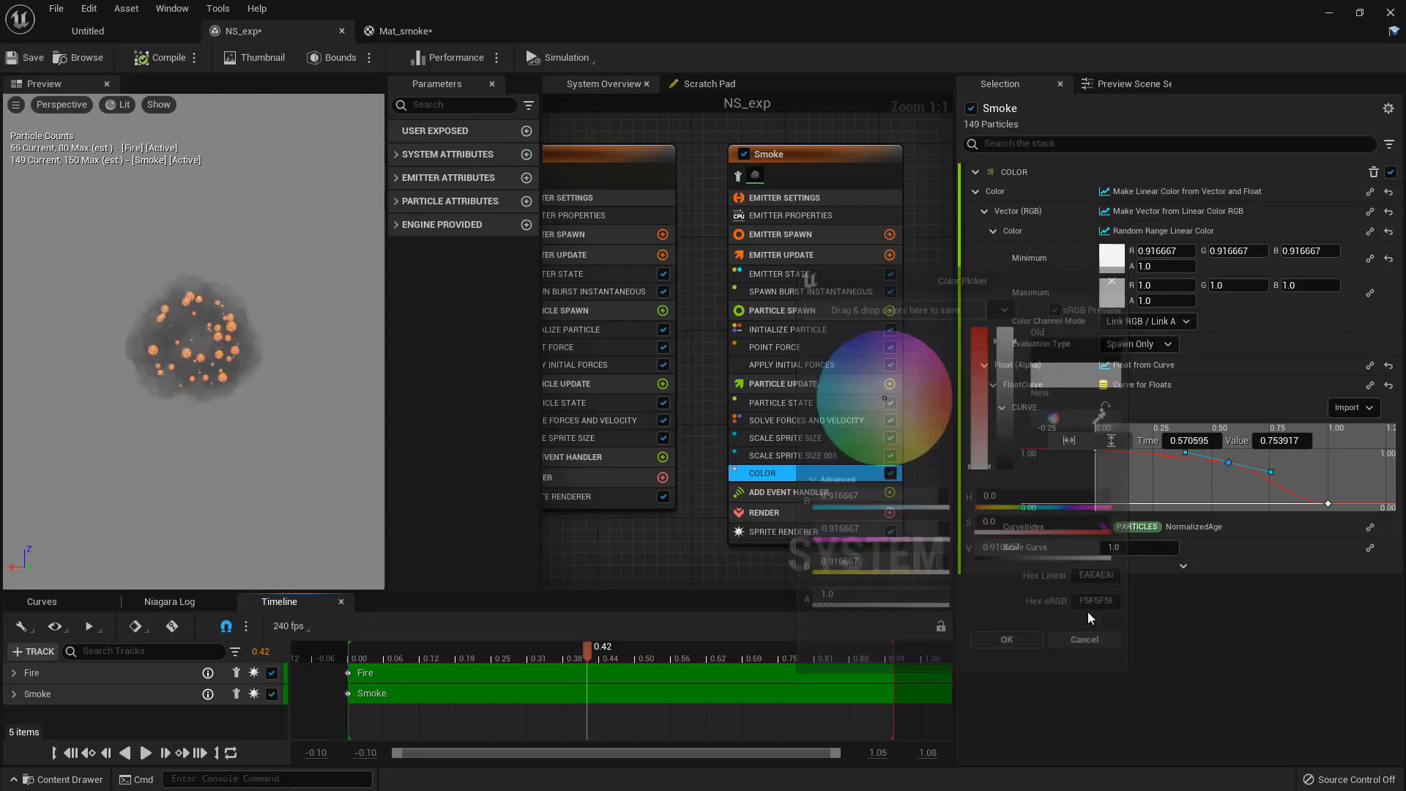
{"action": "left_click", "coordinate": [1112, 286]}
{"action": "left_click", "coordinate": [995, 438]}
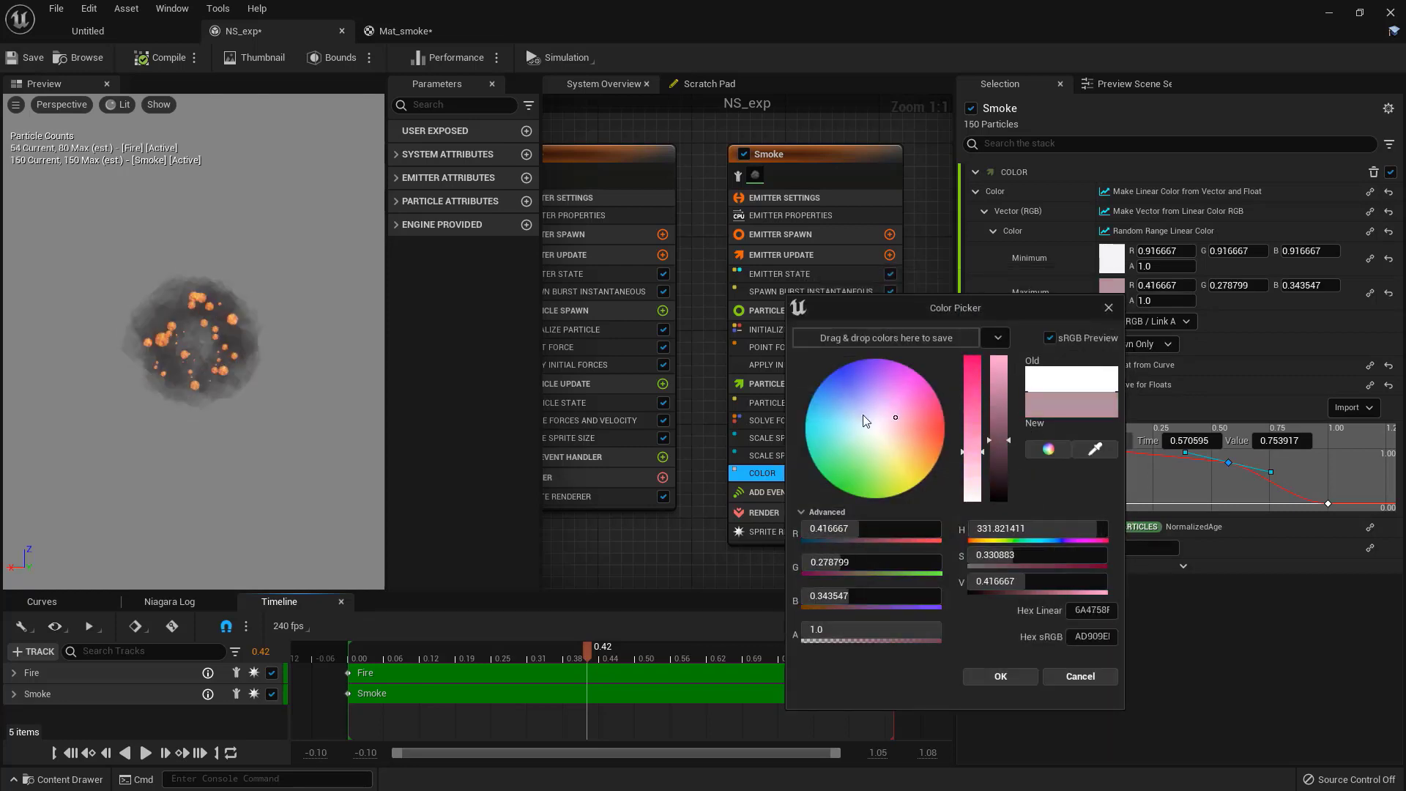
{"action": "left_click", "coordinate": [872, 427]}
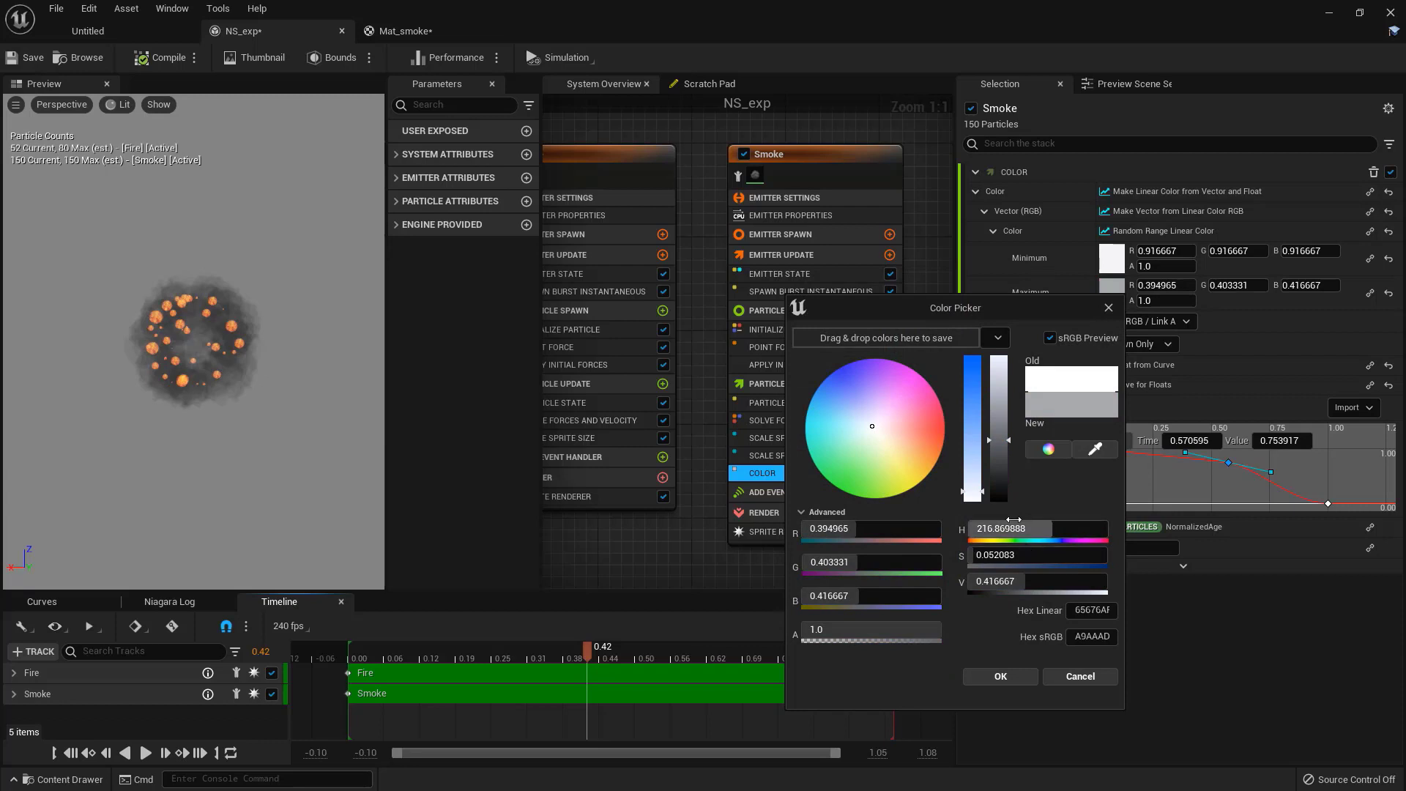
{"action": "left_click_drag", "start_coordinate": [999, 439], "coordinate": [999, 358]}
{"action": "left_click_drag", "start_coordinate": [971, 500], "coordinate": [973, 505]}
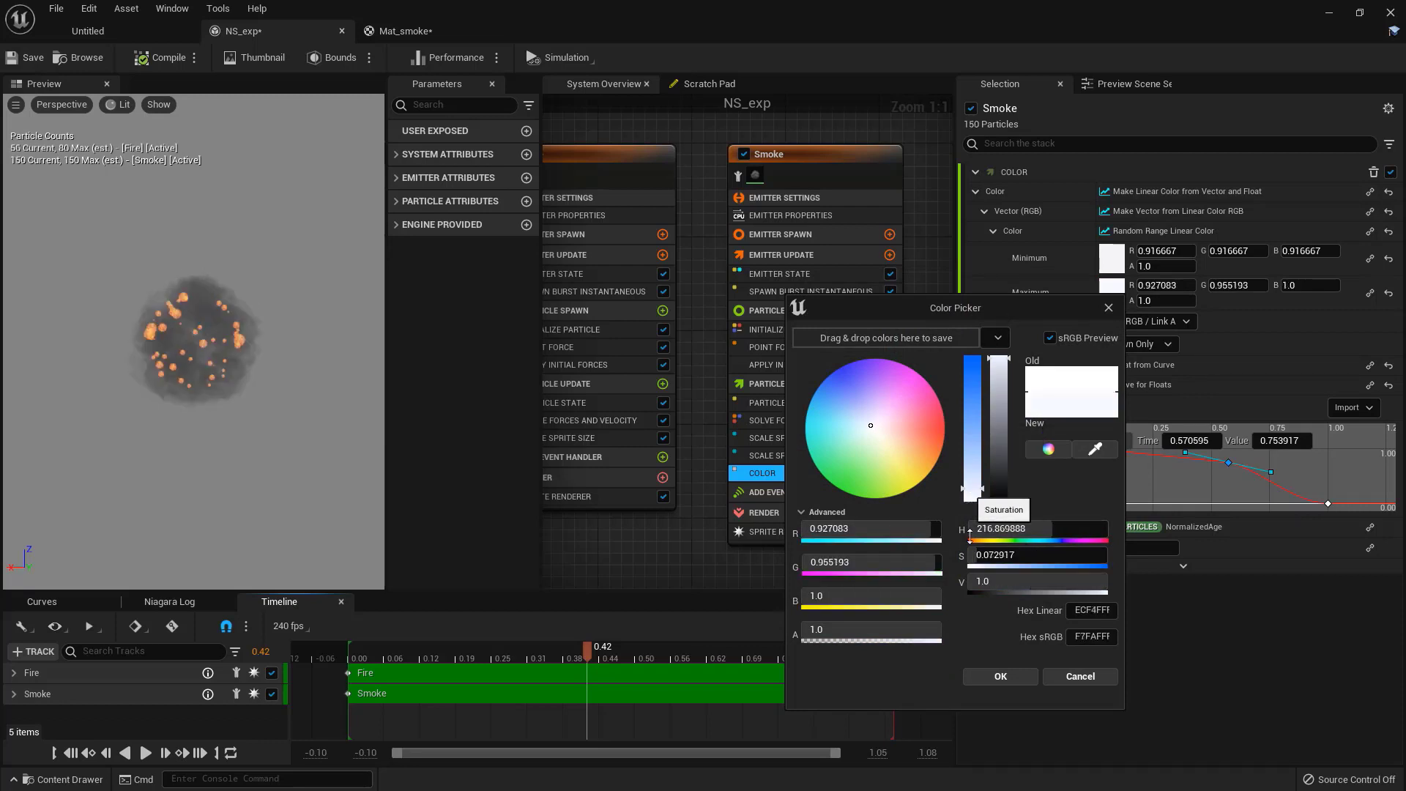
{"action": "left_click_drag", "start_coordinate": [999, 361], "coordinate": [994, 476]}
{"action": "left_click", "coordinate": [1000, 675]}
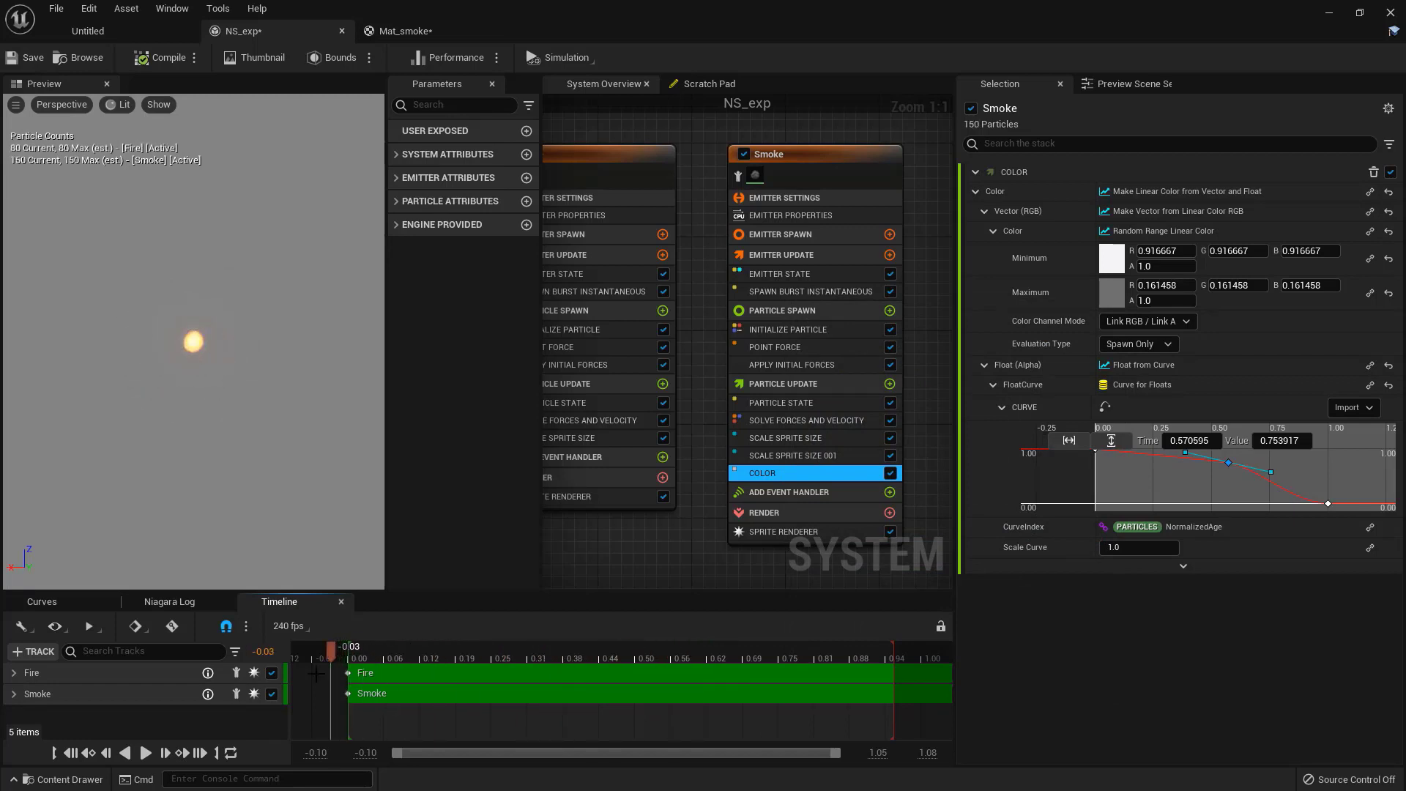
Step: Preview the explosion, compare both Scale Sprite Size curves, and select the original module
{"action": "left_click", "coordinate": [145, 753]}
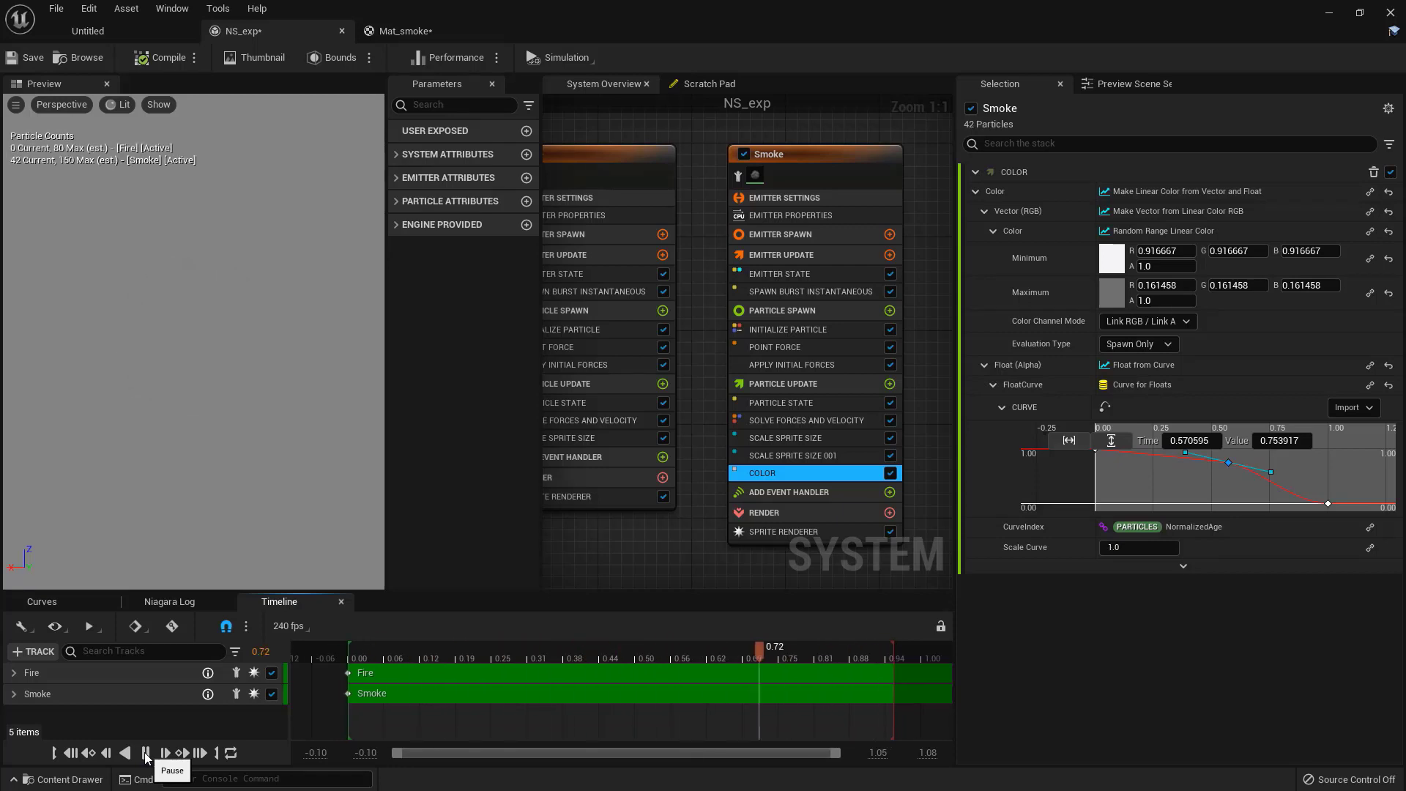
{"action": "left_click", "coordinate": [145, 753]}
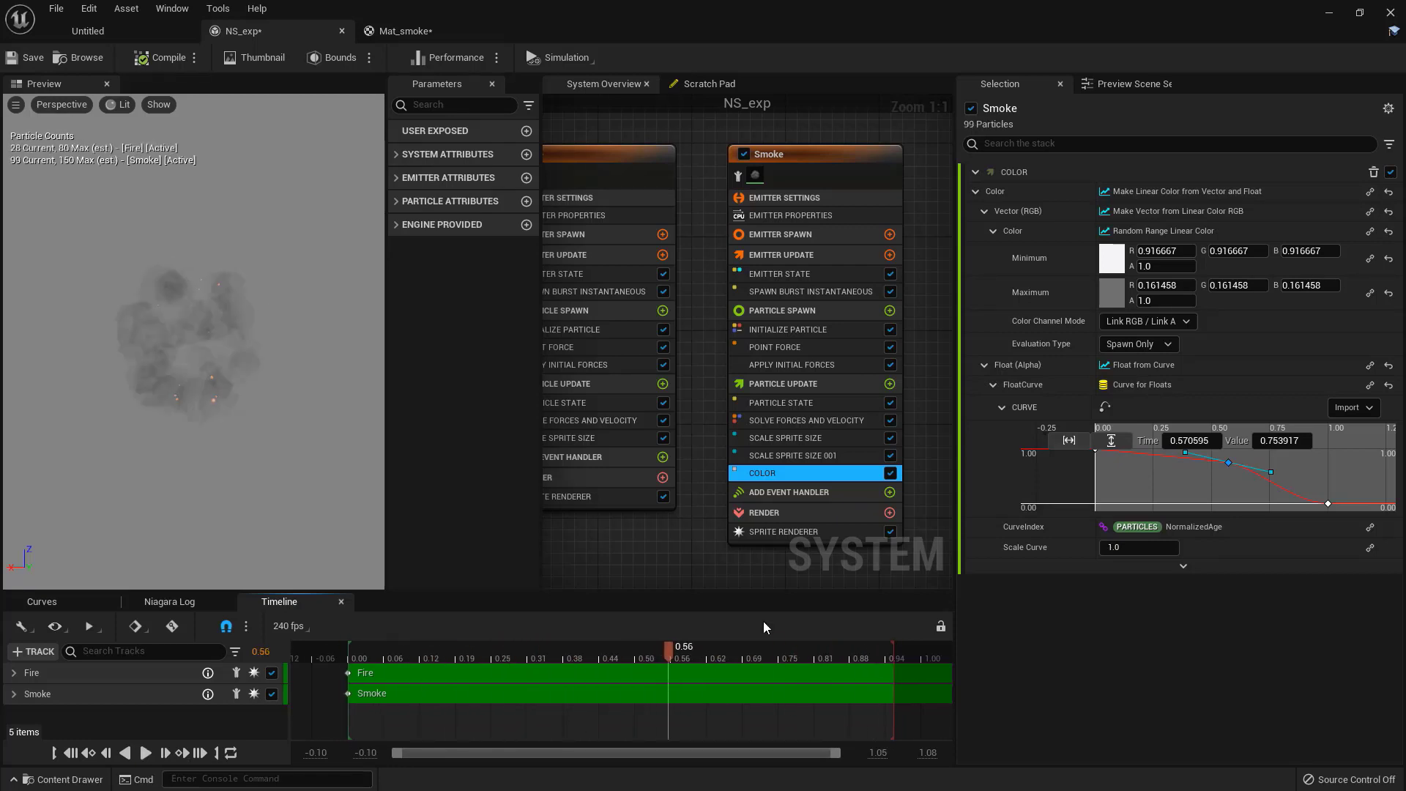
{"action": "left_click", "coordinate": [794, 438]}
{"action": "left_click", "coordinate": [809, 457]}
{"action": "left_click", "coordinate": [821, 441]}
{"action": "left_click", "coordinate": [809, 457]}
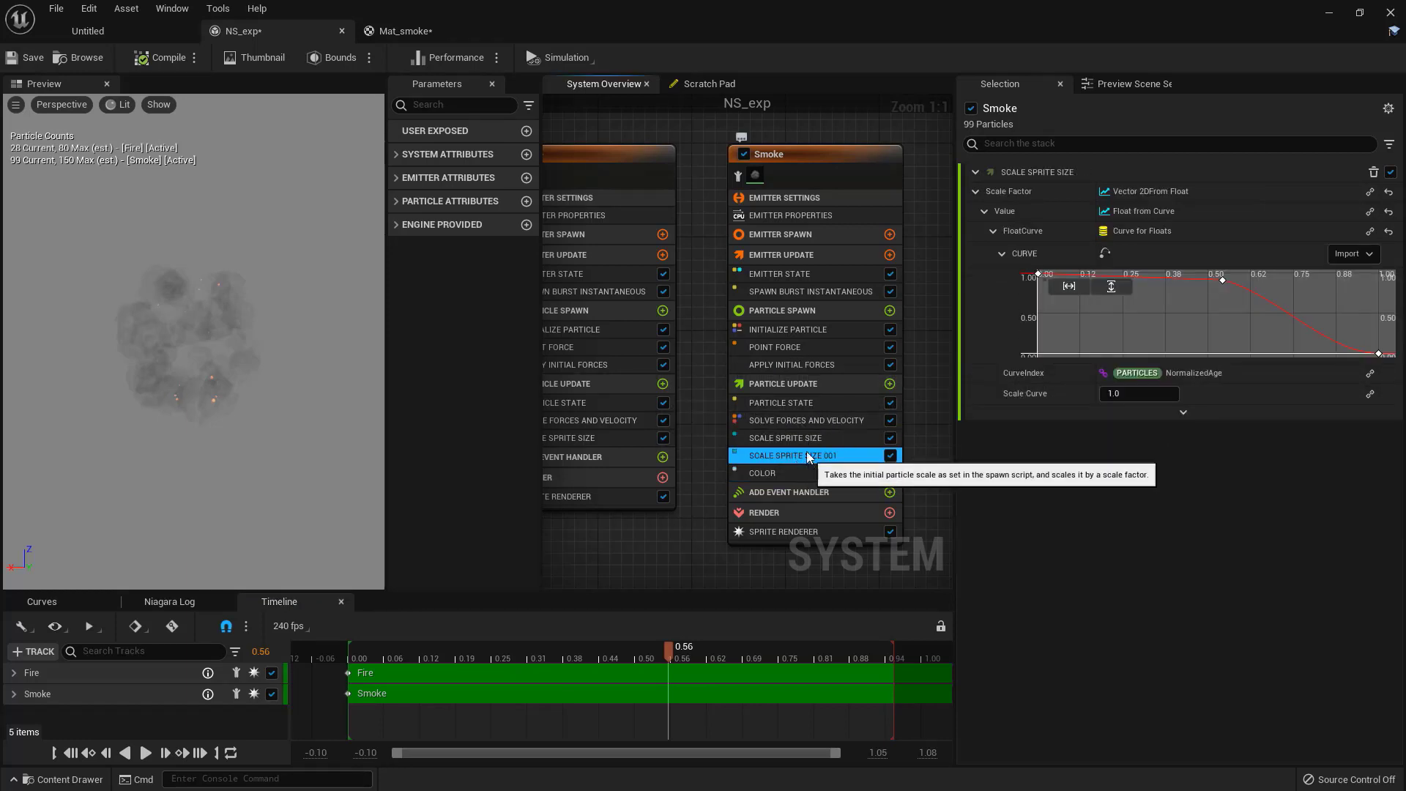
{"action": "left_click", "coordinate": [794, 437]}
{"action": "left_click", "coordinate": [804, 457]}
{"action": "left_click", "coordinate": [794, 435]}
{"action": "left_click", "coordinate": [797, 452]}
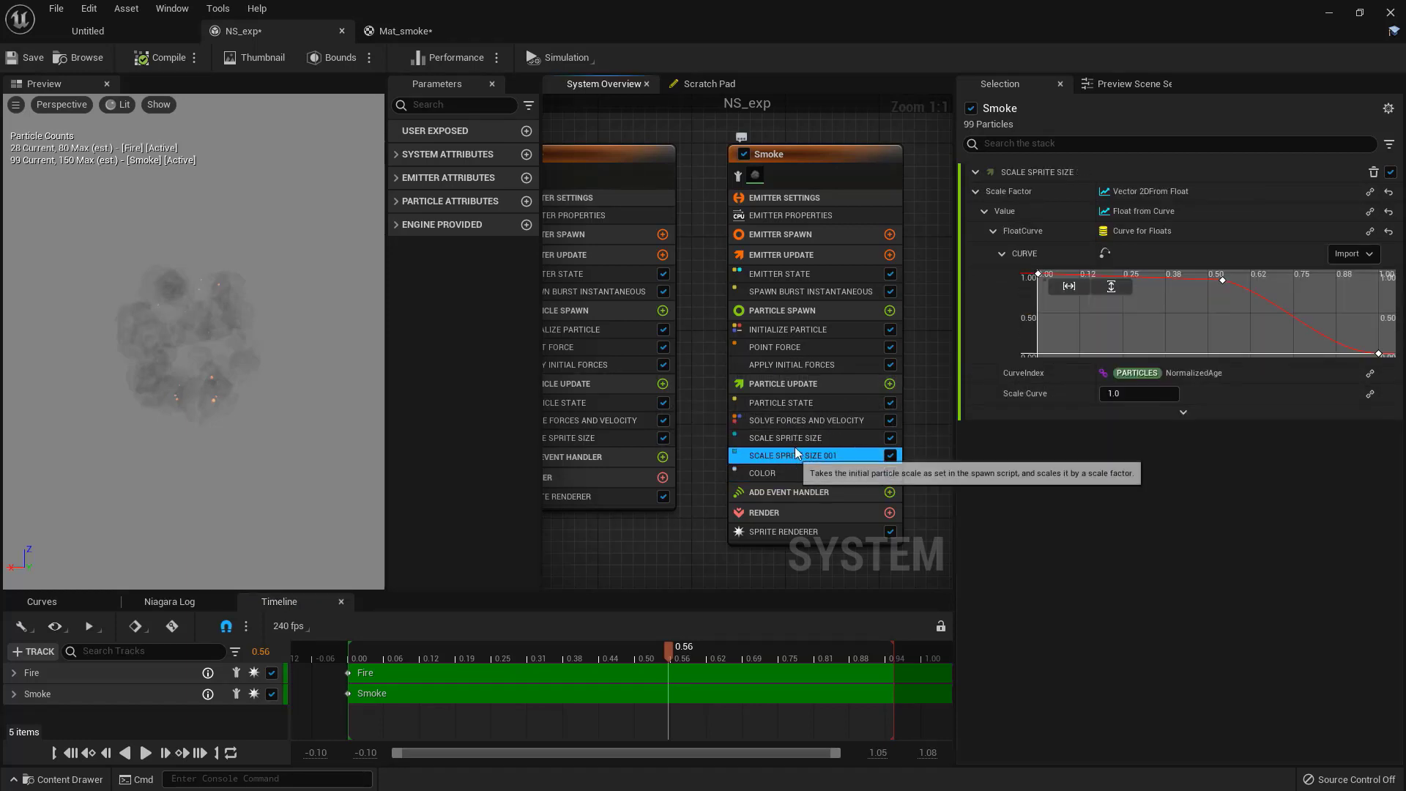
{"action": "left_click", "coordinate": [796, 438]}
{"action": "left_click", "coordinate": [798, 455]}
{"action": "left_click", "coordinate": [811, 435]}
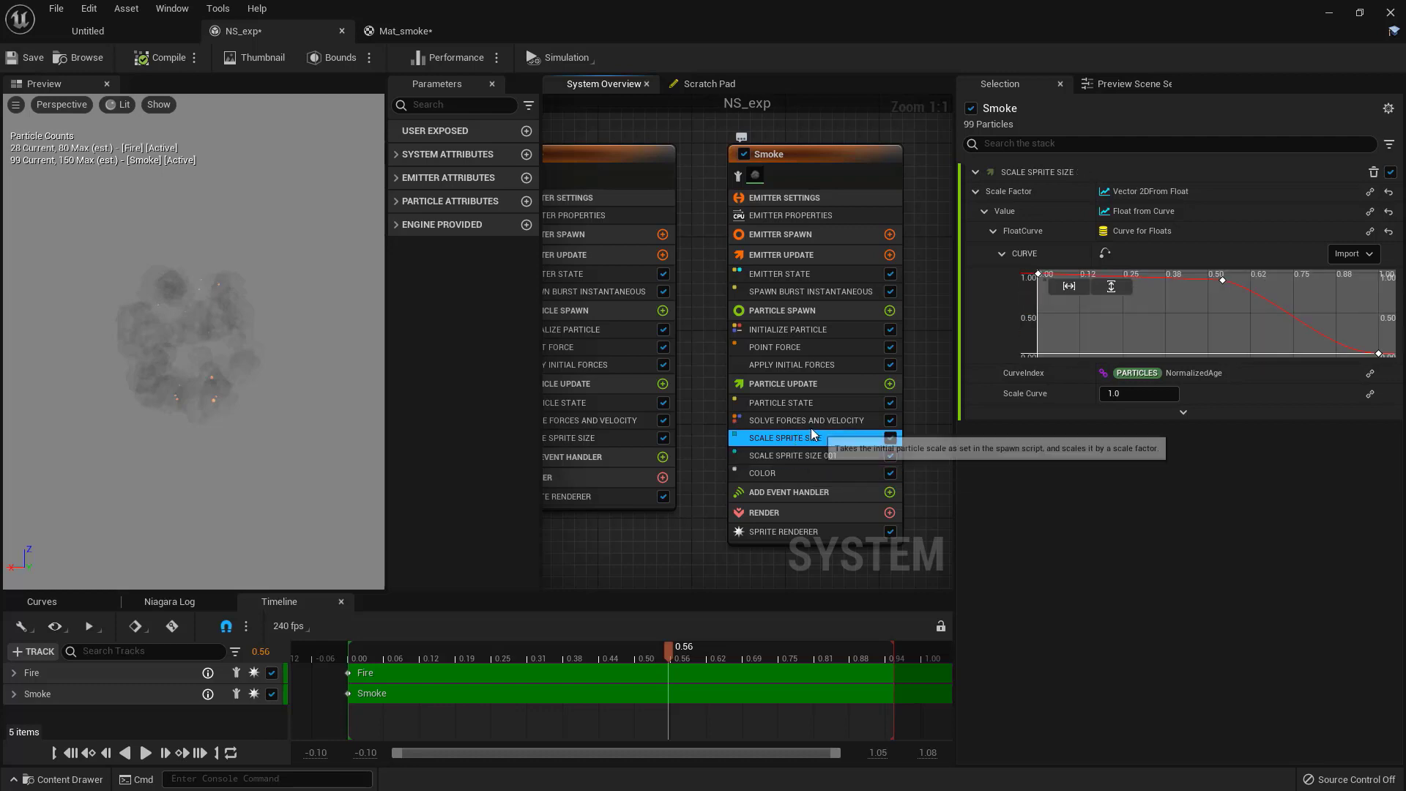
{"action": "left_click", "coordinate": [811, 440]}
Step: Delete the original Scale Sprite Size module and bring the Scale Sprite Size 001 curve key into view
{"action": "key", "text": "Delete"}
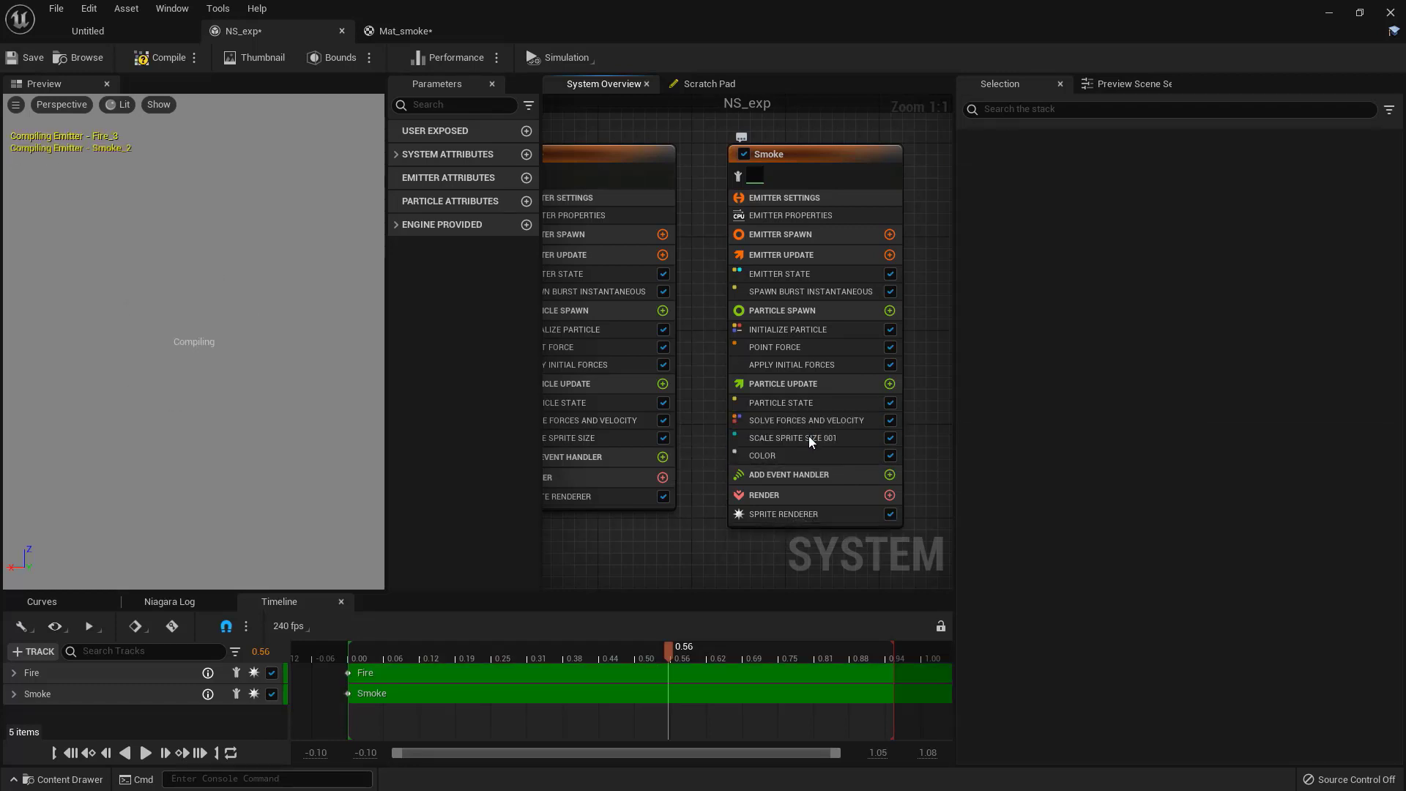
{"action": "left_click", "coordinate": [808, 438]}
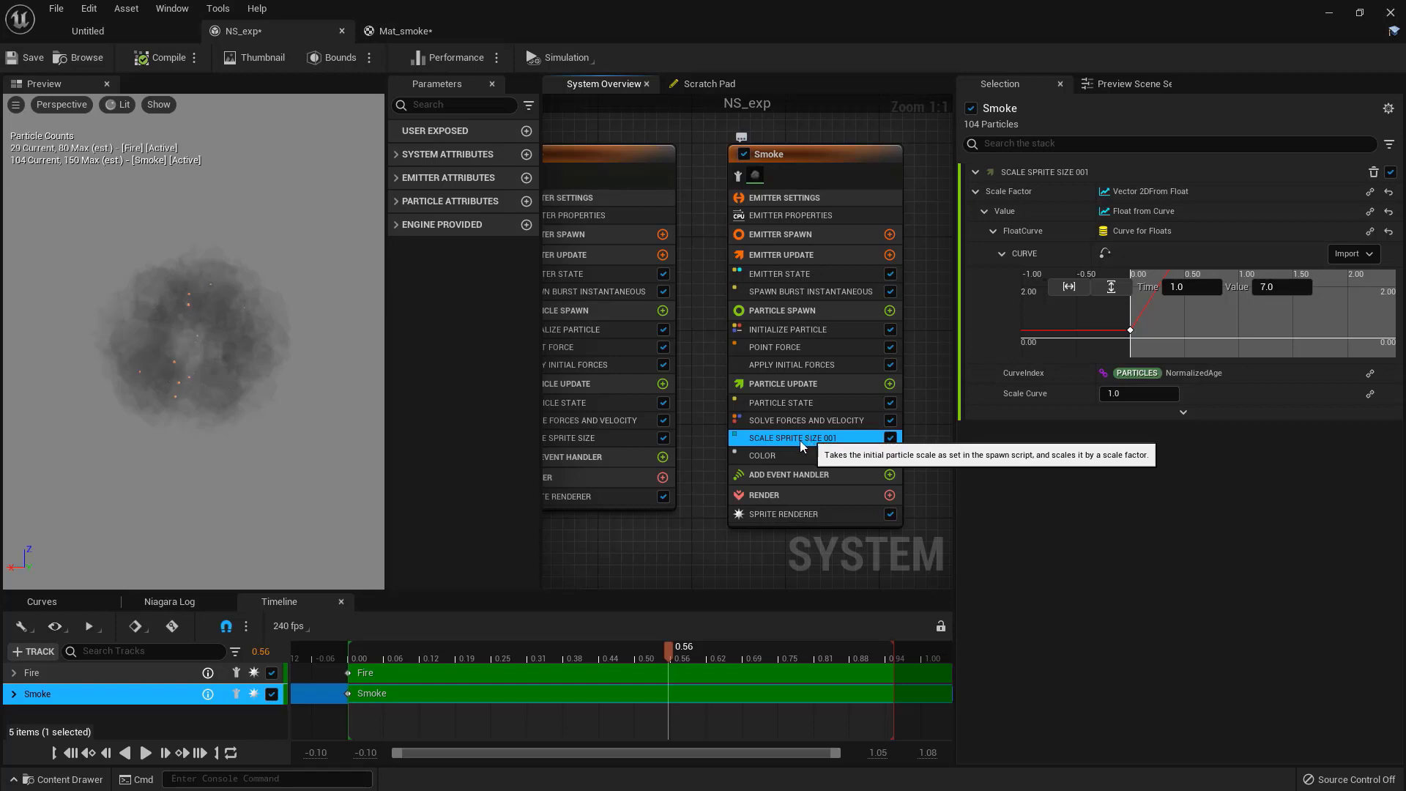
{"action": "scroll", "coordinate": [1212, 315], "scroll_direction": "down", "scroll_amount": 3}
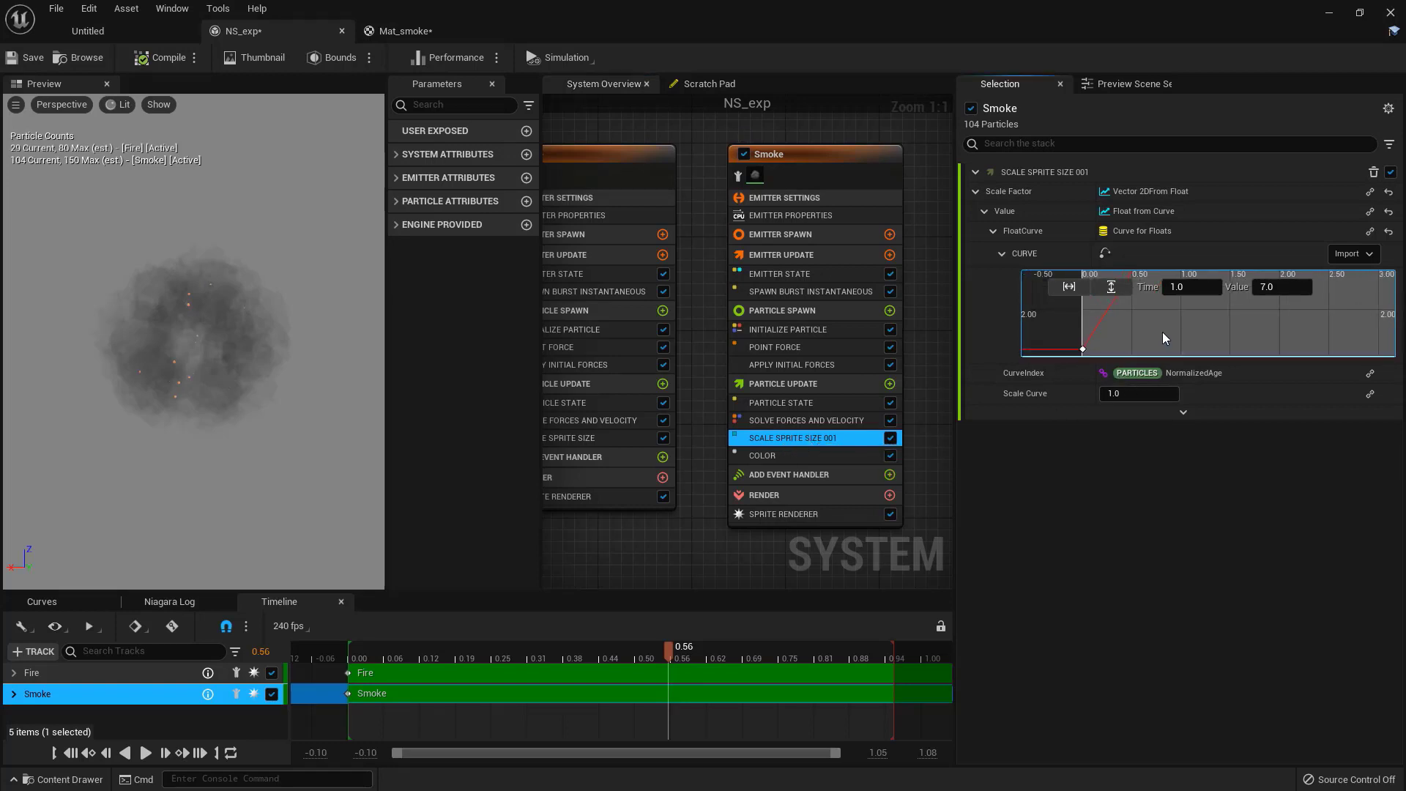
{"action": "left_click_drag", "start_coordinate": [466, 650], "coordinate": [606, 678]}
{"action": "scroll", "coordinate": [1249, 312], "scroll_direction": "down", "scroll_amount": 3}
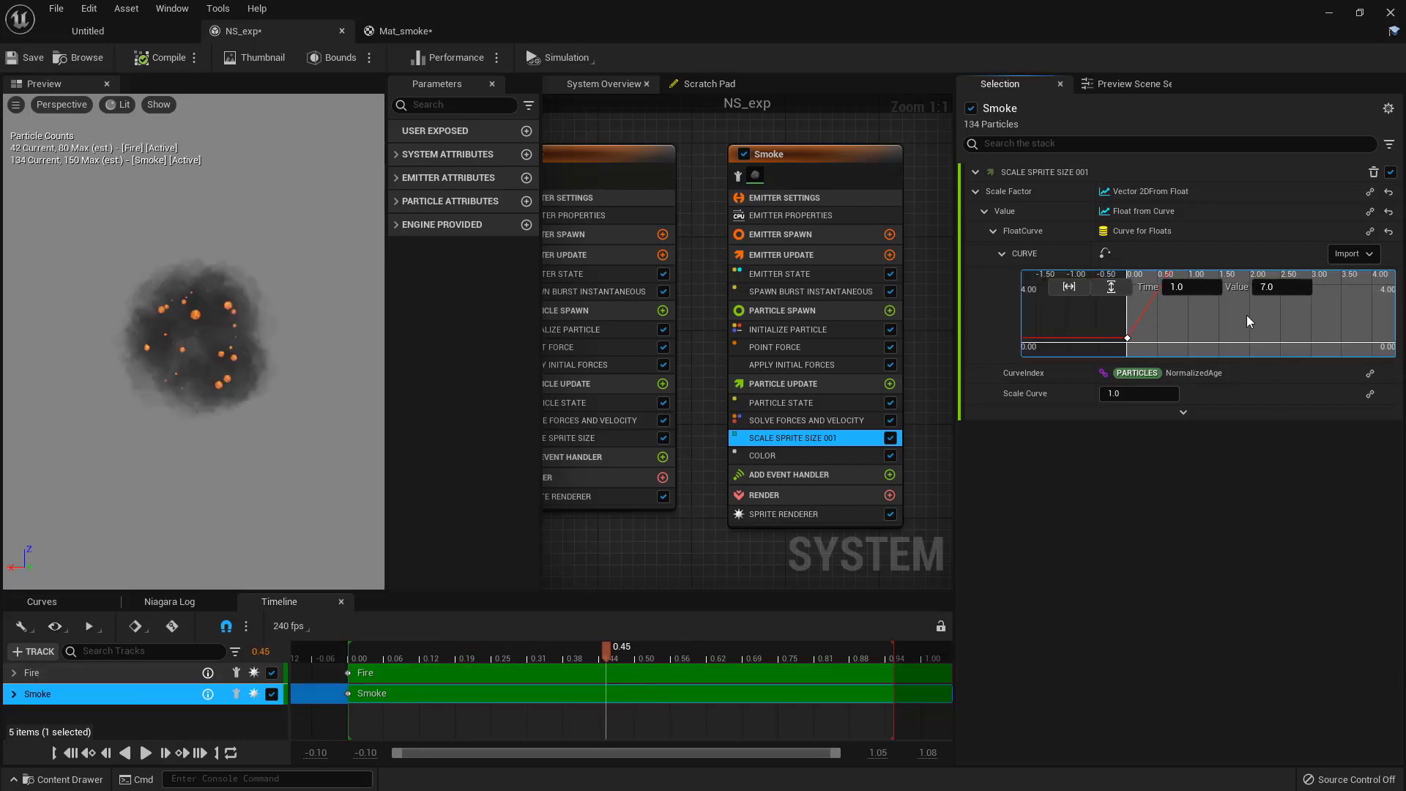
{"action": "scroll", "coordinate": [1150, 340], "scroll_direction": "down", "scroll_amount": 2}
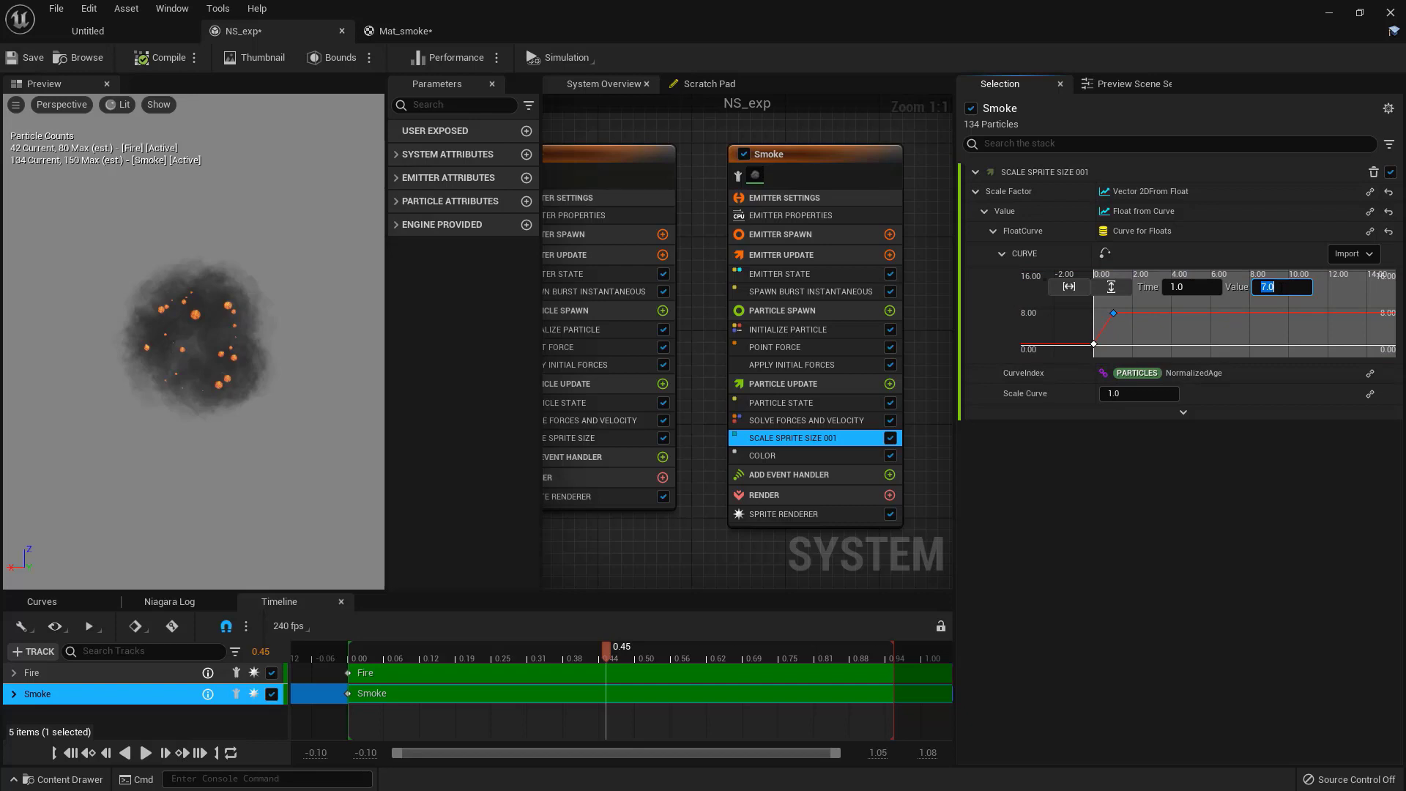
Step: Lower the growth curve's key at time 1.0 to 4.0 and play the preview
{"action": "type", "text": "4"}
{"action": "key", "text": "Return"}
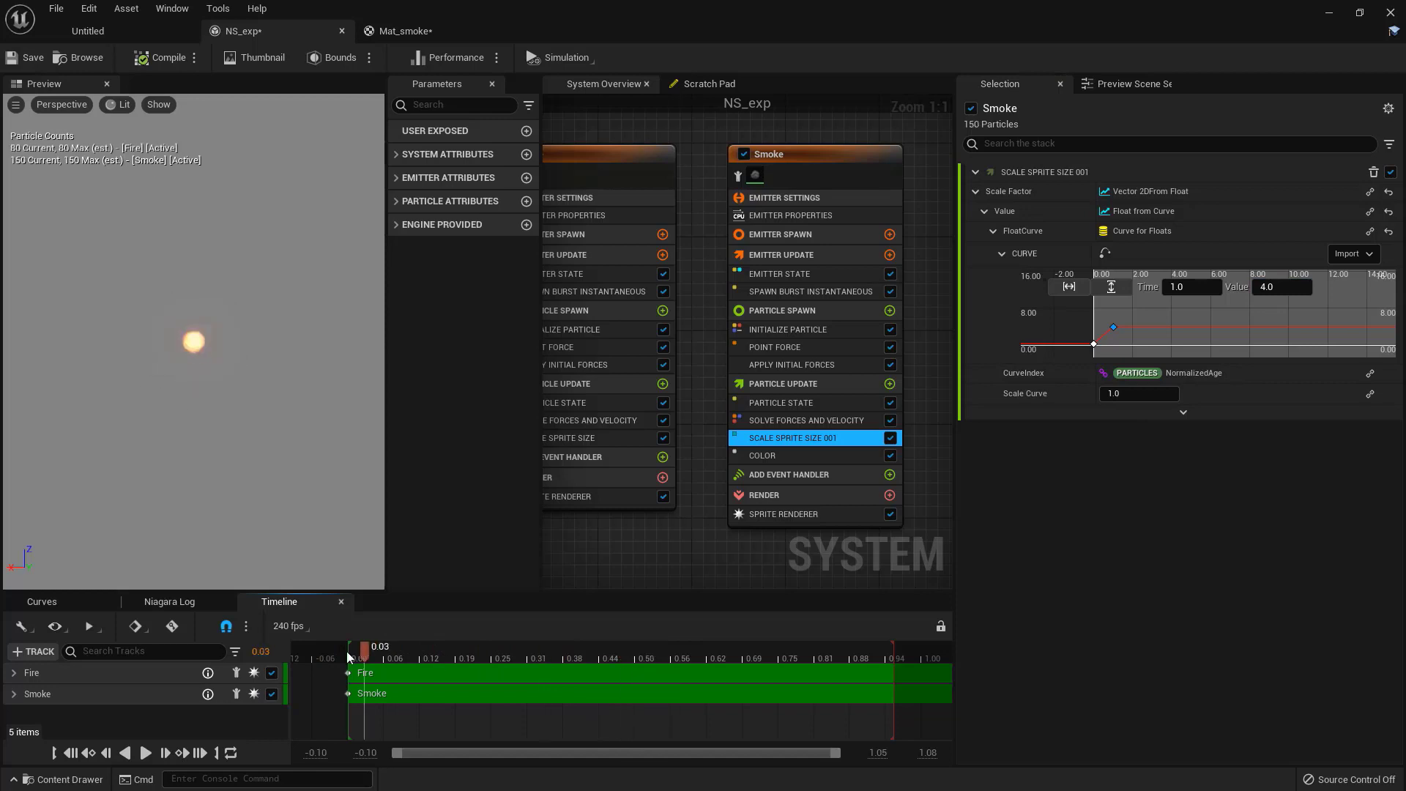
{"action": "left_click", "coordinate": [145, 753]}
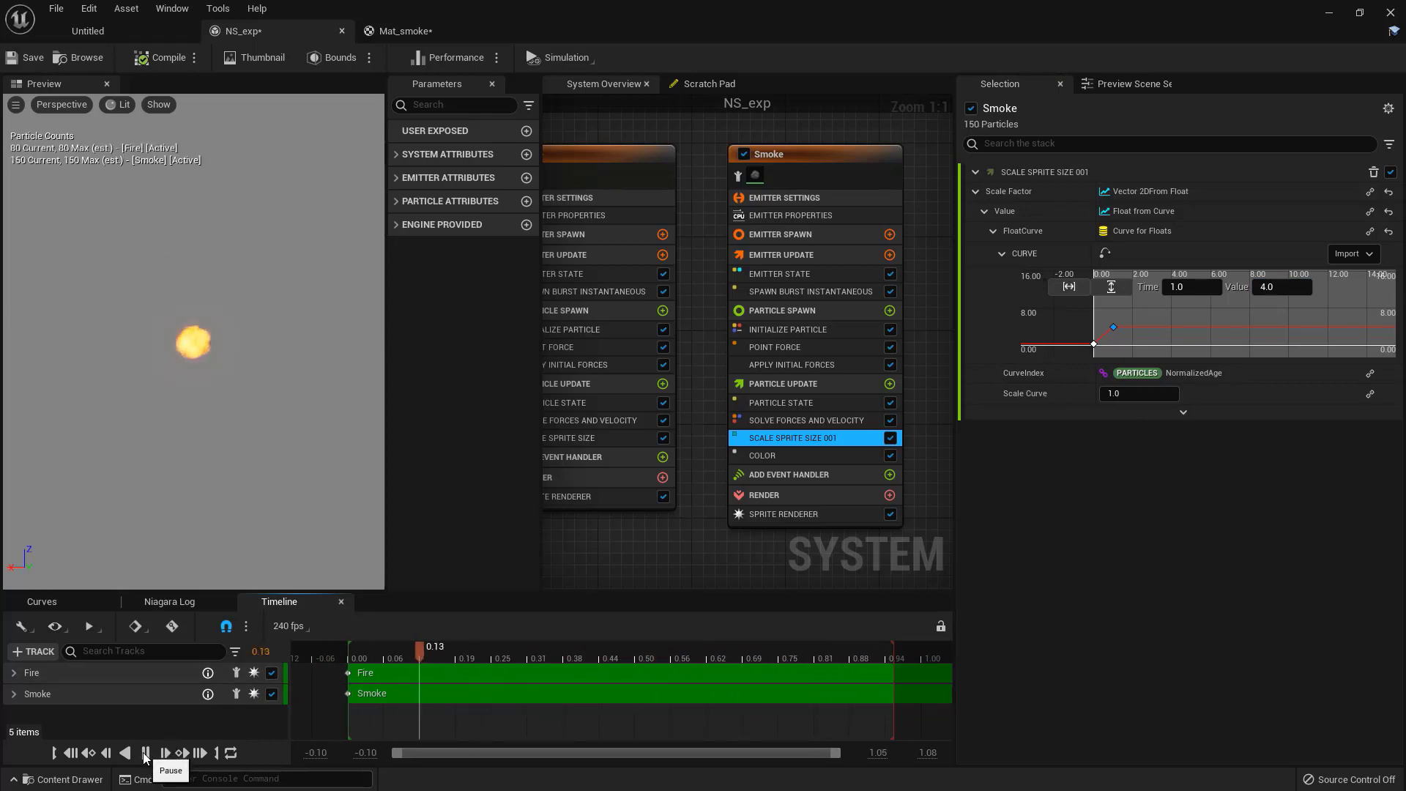
Step: Add Drag to Smoke's Particle Update, fixing its order before Solve Forces and Velocity, then replay
{"action": "left_click", "coordinate": [145, 753]}
{"action": "left_click", "coordinate": [890, 384]}
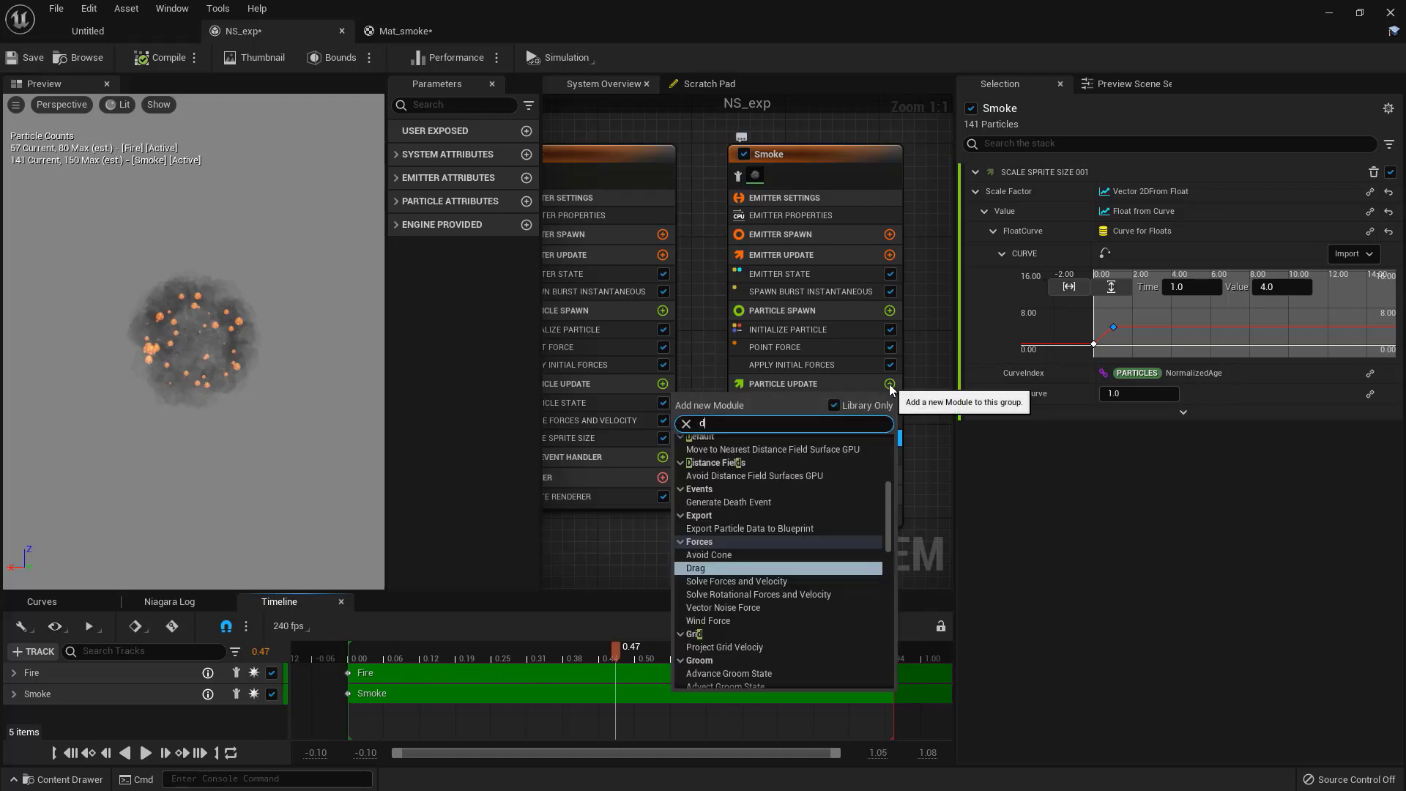
{"action": "type", "text": "dra"}
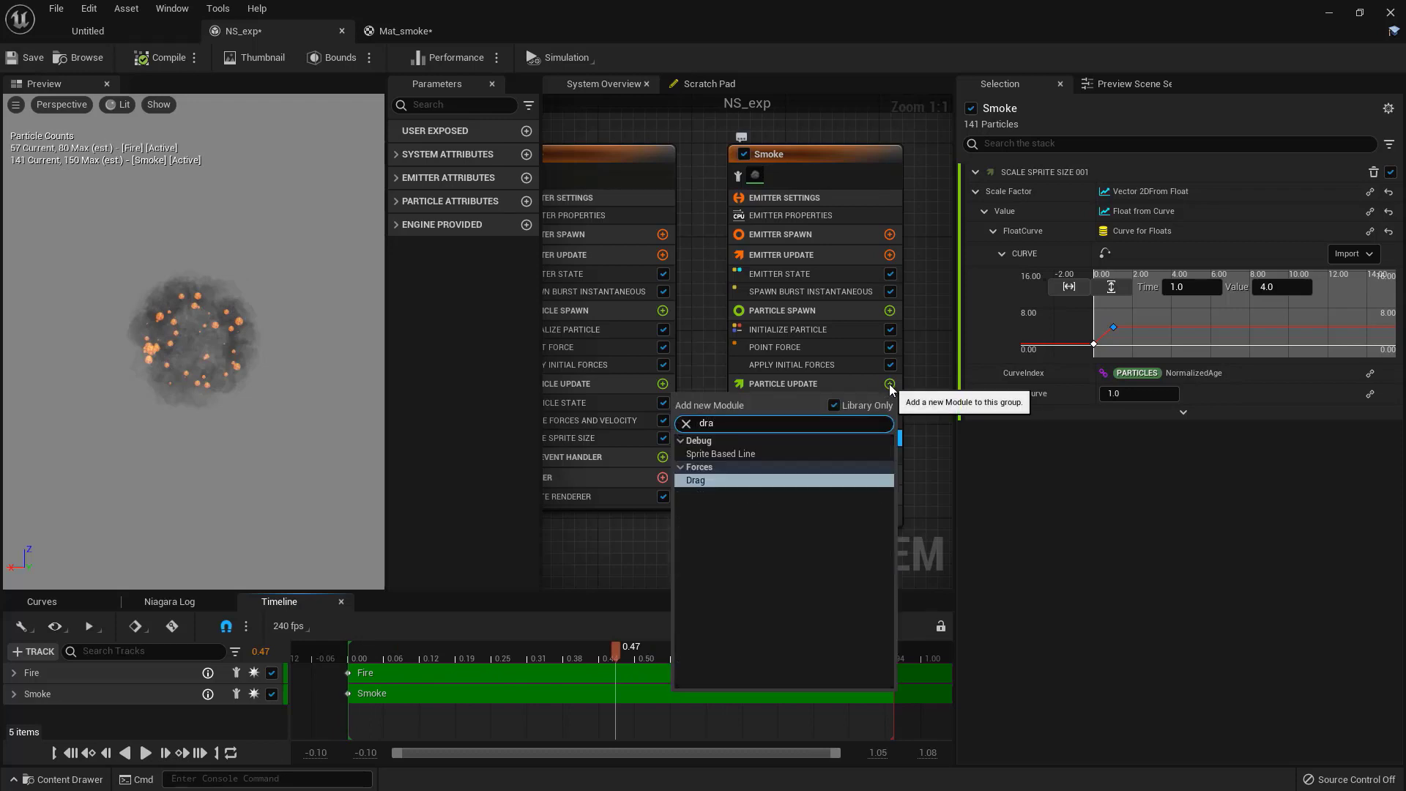
{"action": "left_click", "coordinate": [703, 480]}
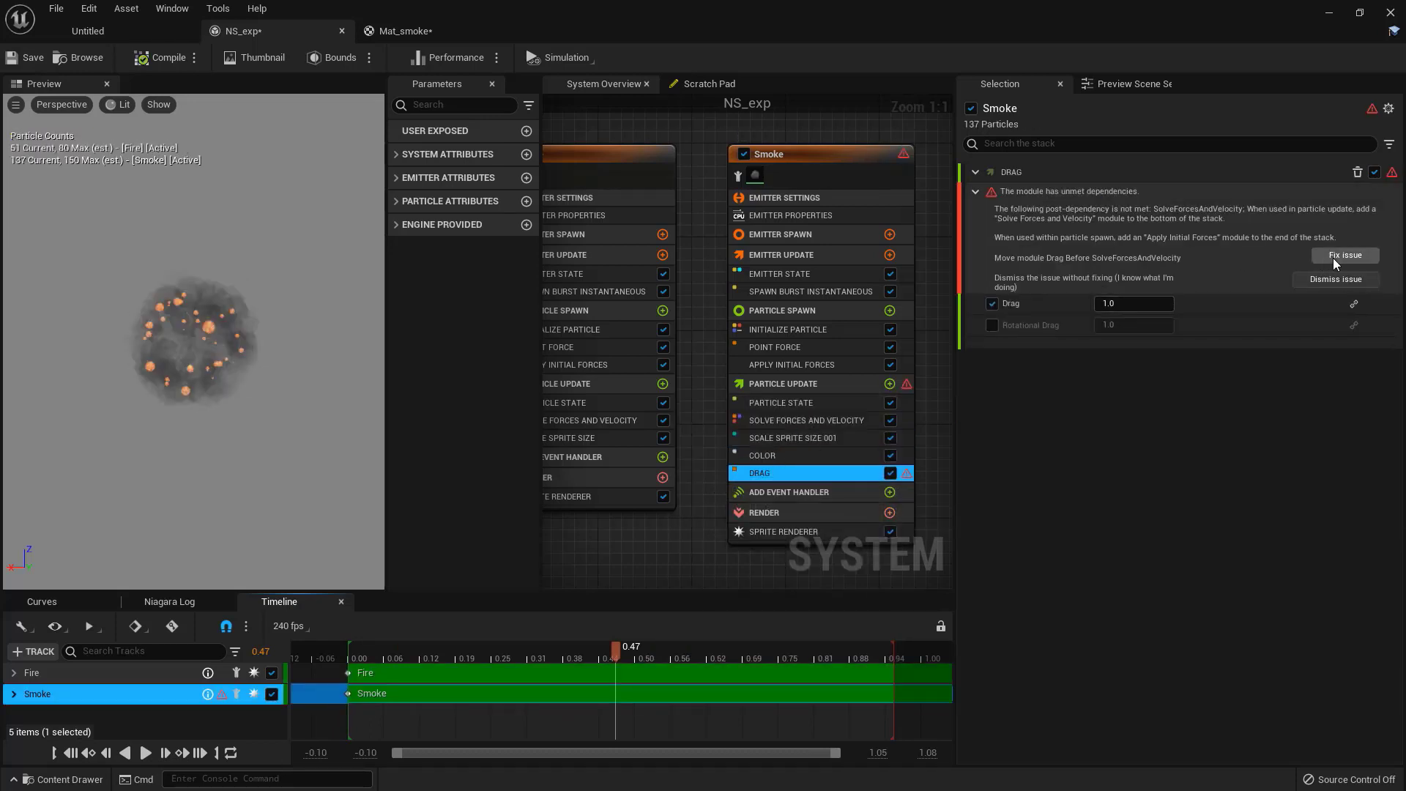
{"action": "left_click", "coordinate": [1333, 256]}
{"action": "left_click", "coordinate": [310, 656]}
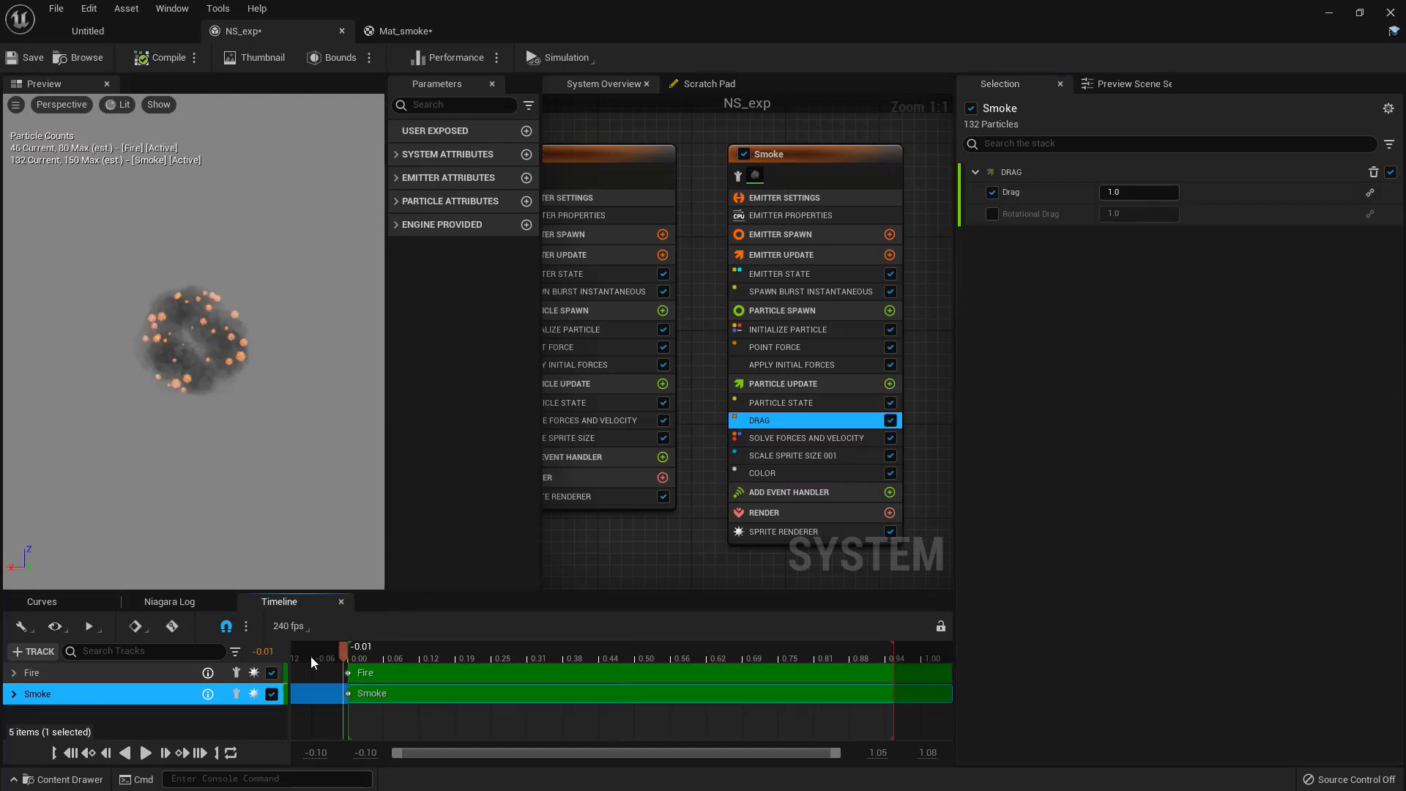
{"action": "left_click", "coordinate": [145, 753]}
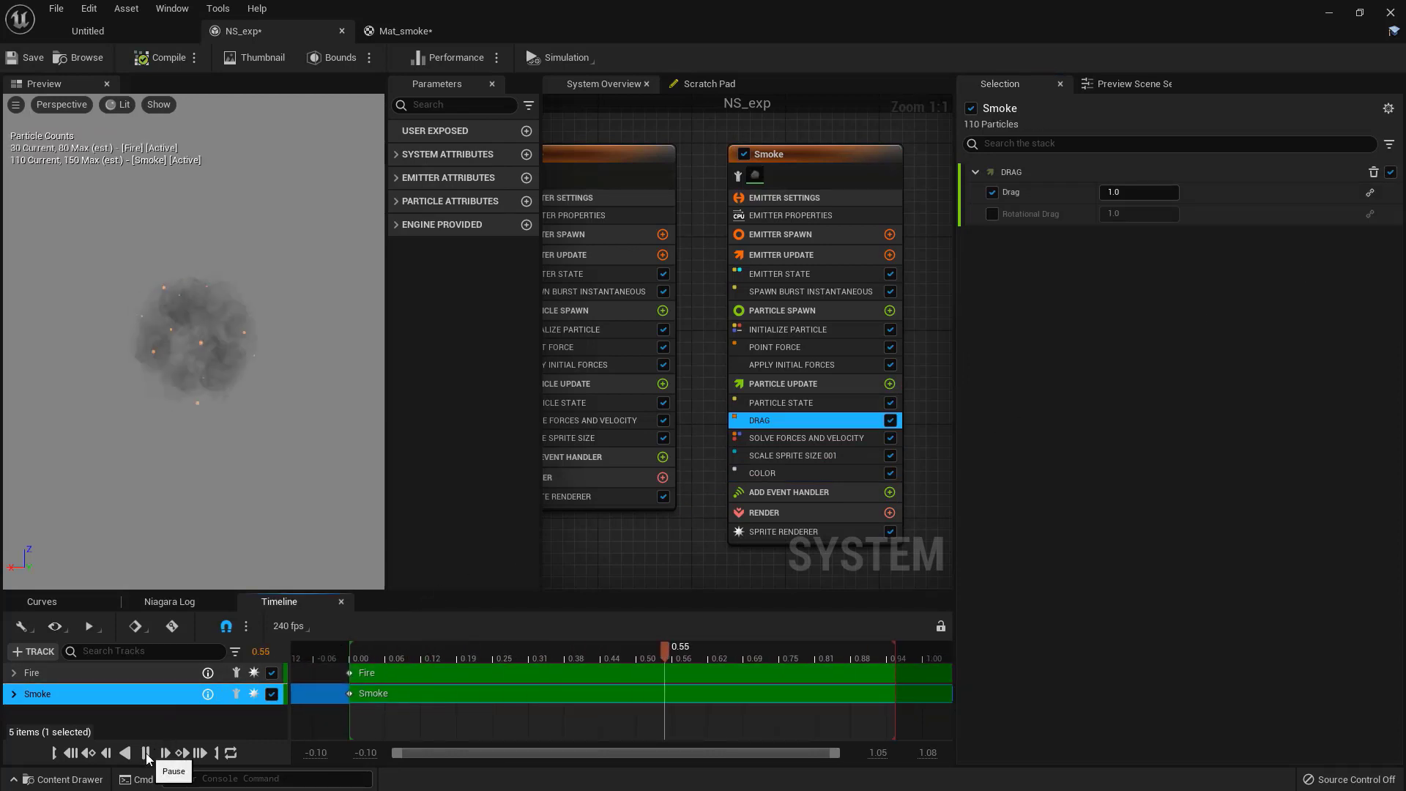
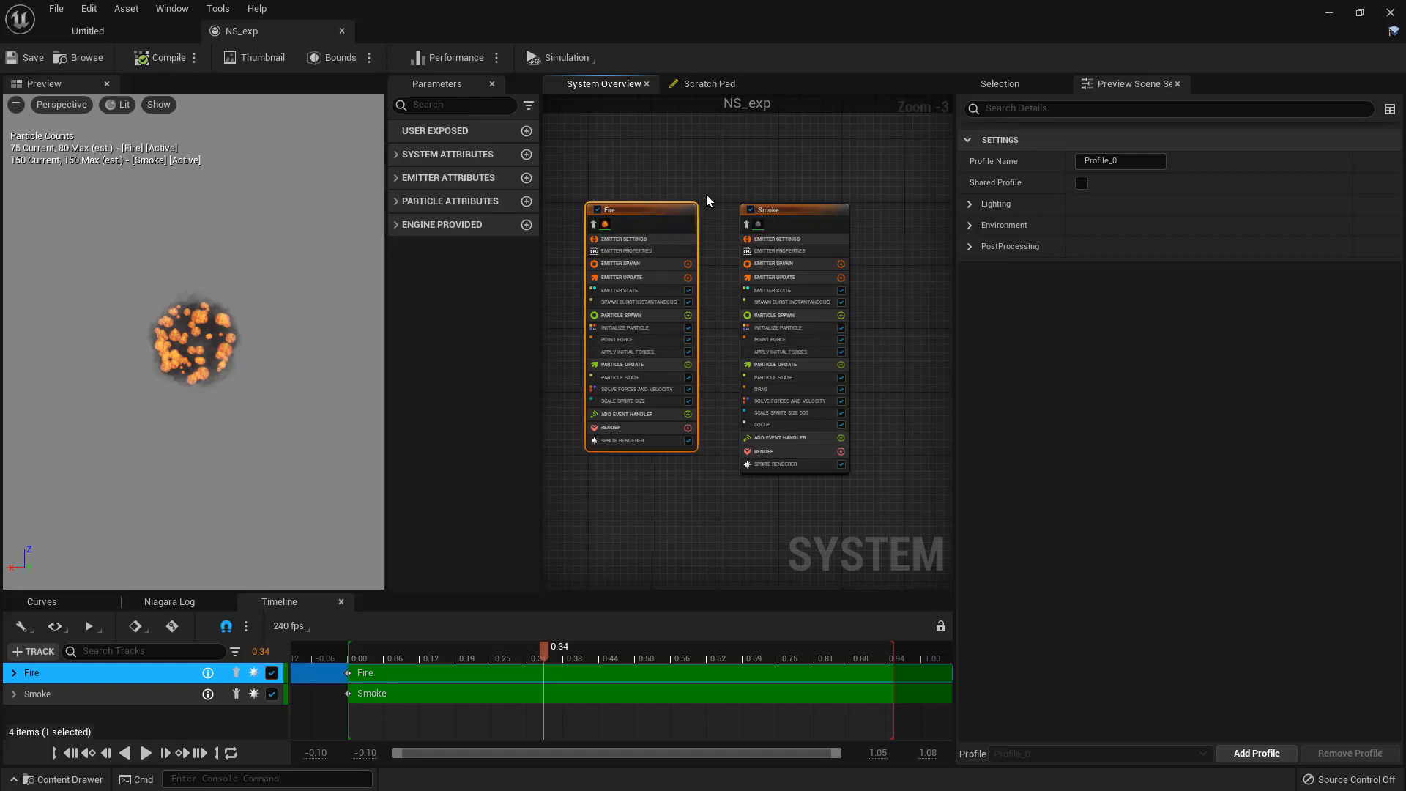
Step: Duplicate the Fire emitter in NS_exp and name the copy Trails_emitter
{"action": "right_click_drag", "start_coordinate": [838, 207], "coordinate": [735, 226]}
{"action": "left_click", "coordinate": [796, 287]}
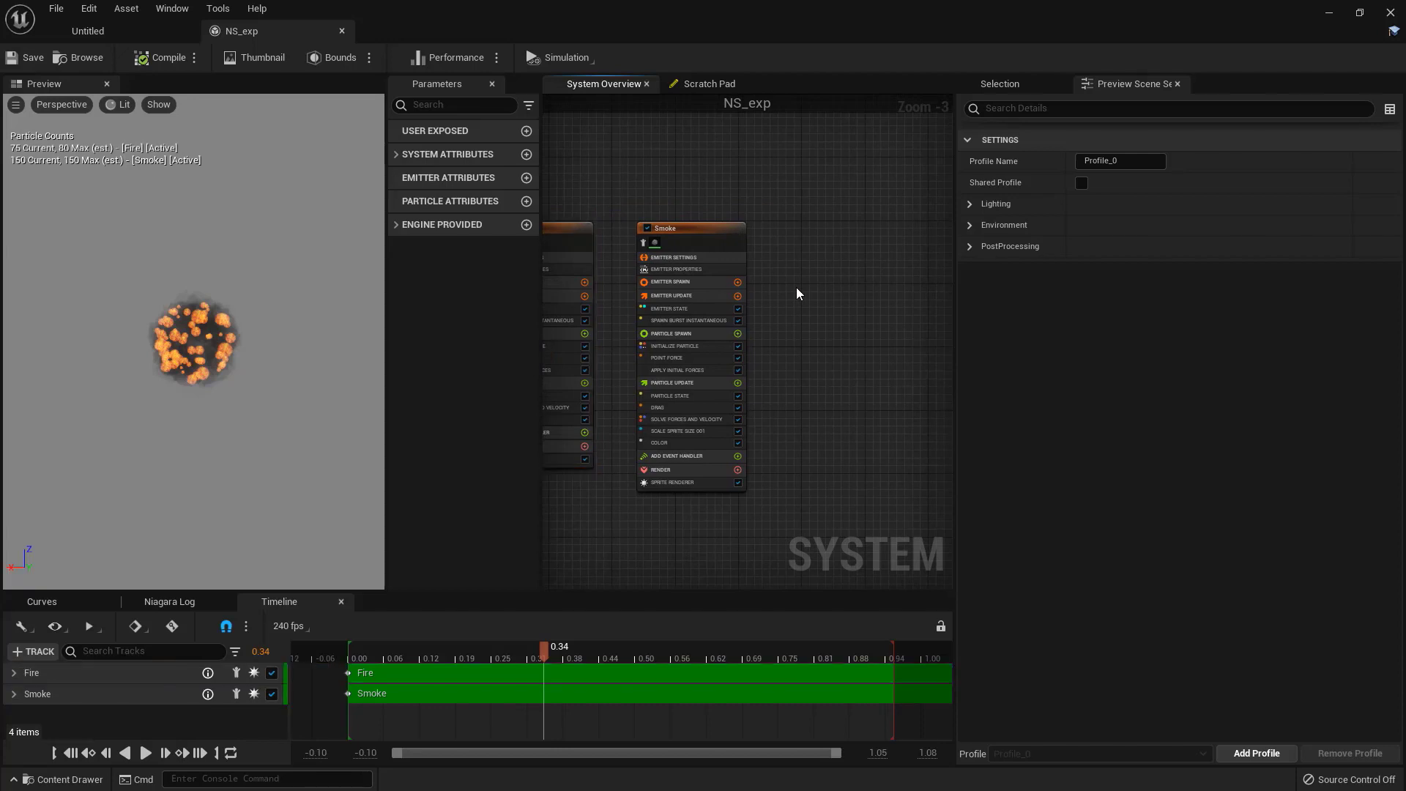
{"action": "key", "text": "ctrl+v"}
{"action": "left_click", "coordinate": [826, 277]}
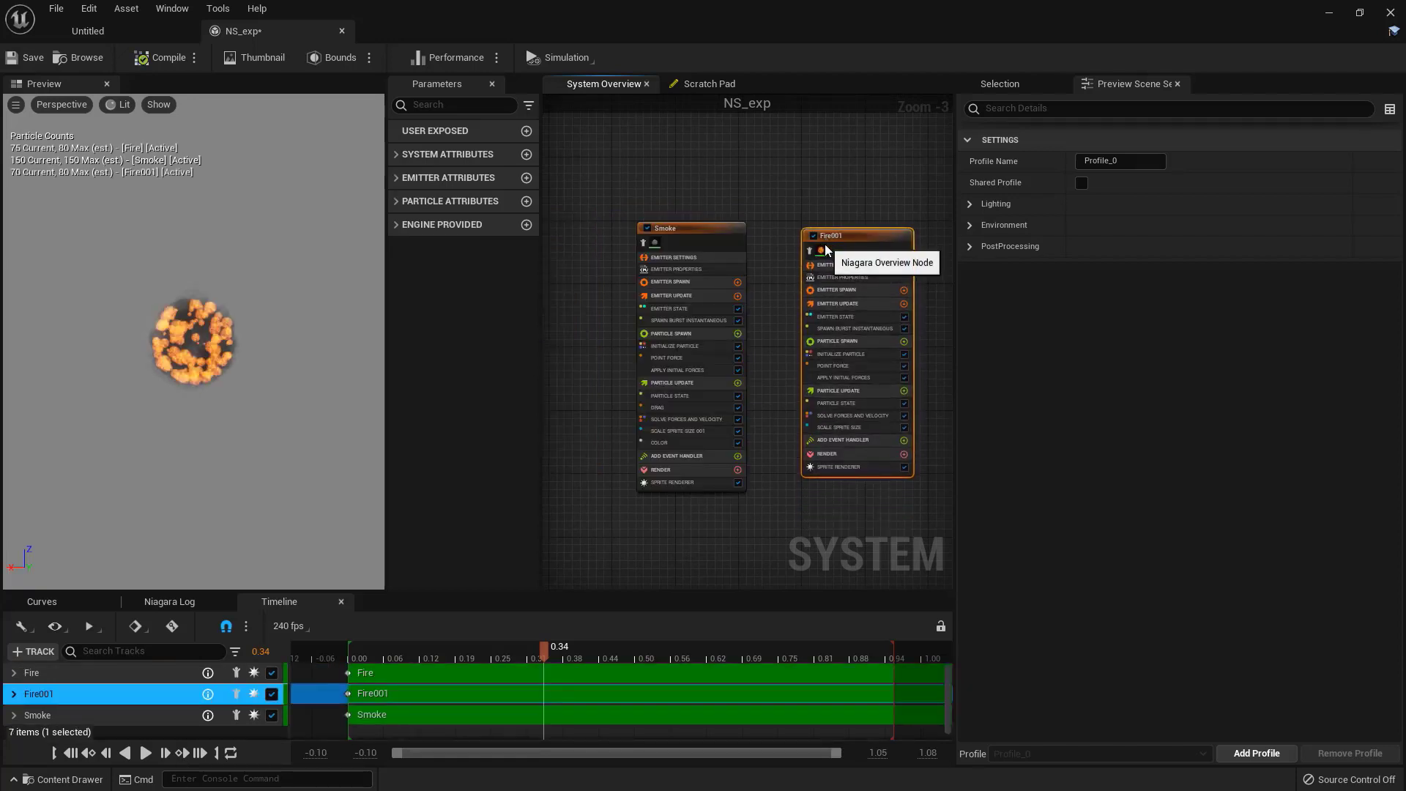
{"action": "double_click", "coordinate": [853, 237]}
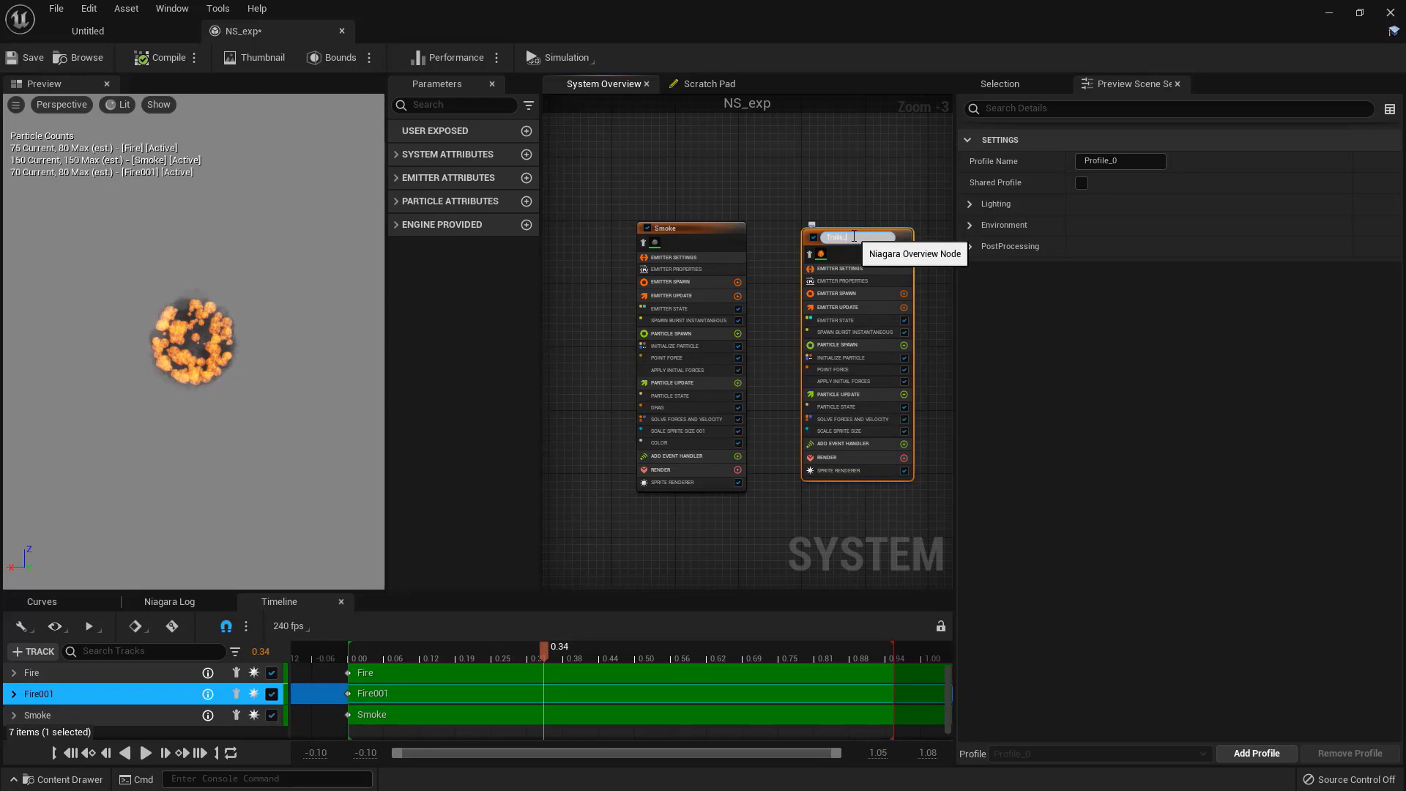
{"action": "key", "text": "Return"}
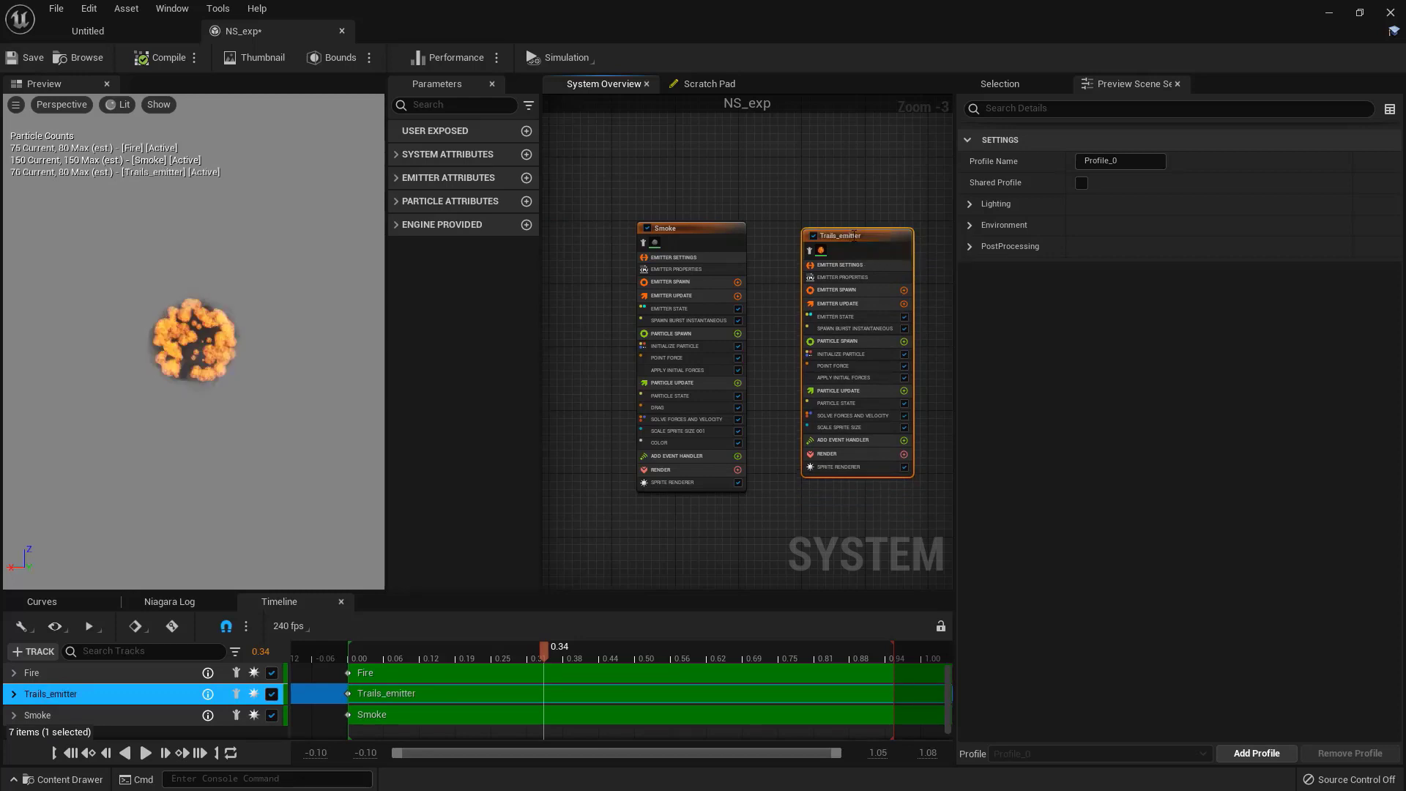
{"action": "scroll", "coordinate": [768, 223], "scroll_direction": "up", "scroll_amount": 2}
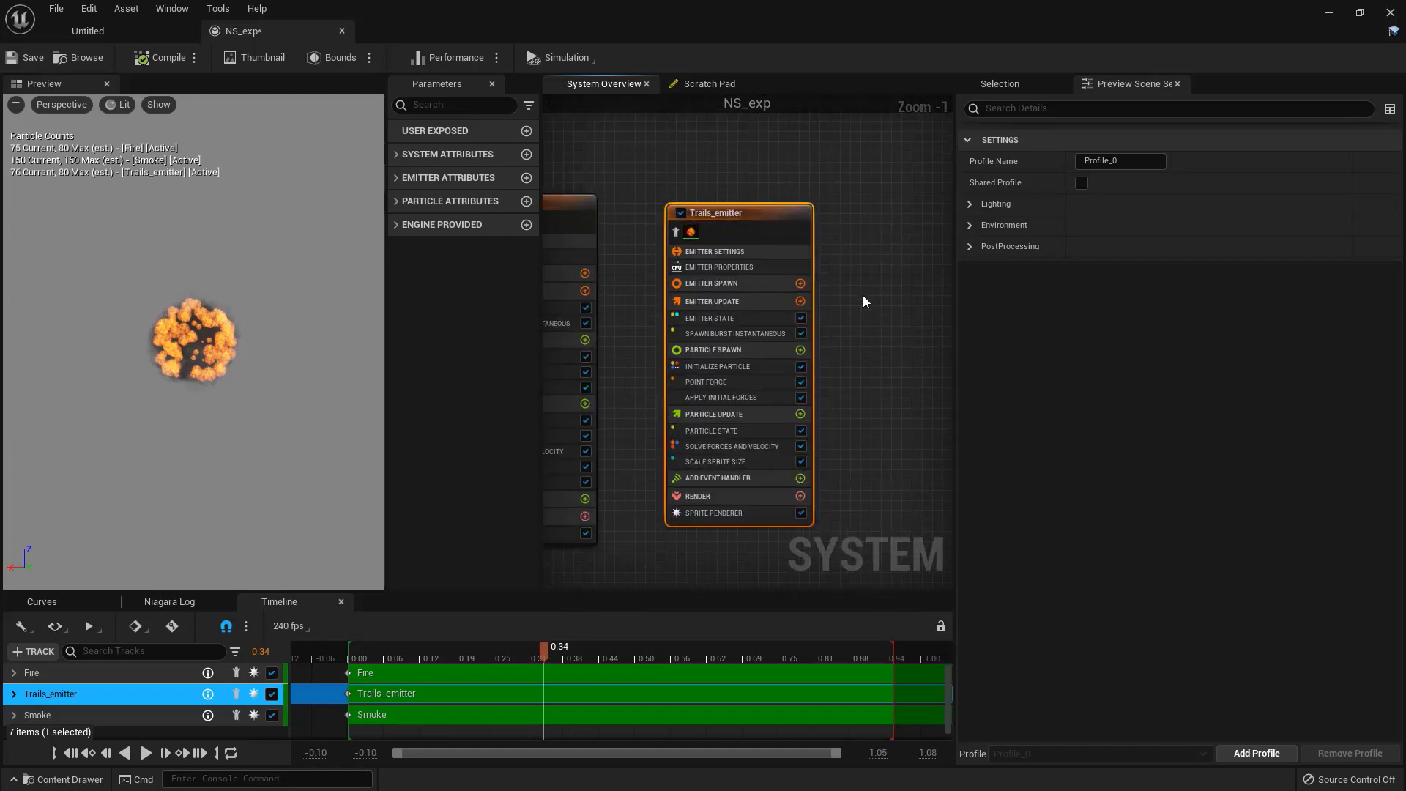
{"action": "right_click_drag", "start_coordinate": [863, 296], "coordinate": [829, 287]}
Step: Set Trails_emitter's Spawn Burst Instantaneous count to 20 and isolate it in the preview
{"action": "left_click", "coordinate": [700, 278]}
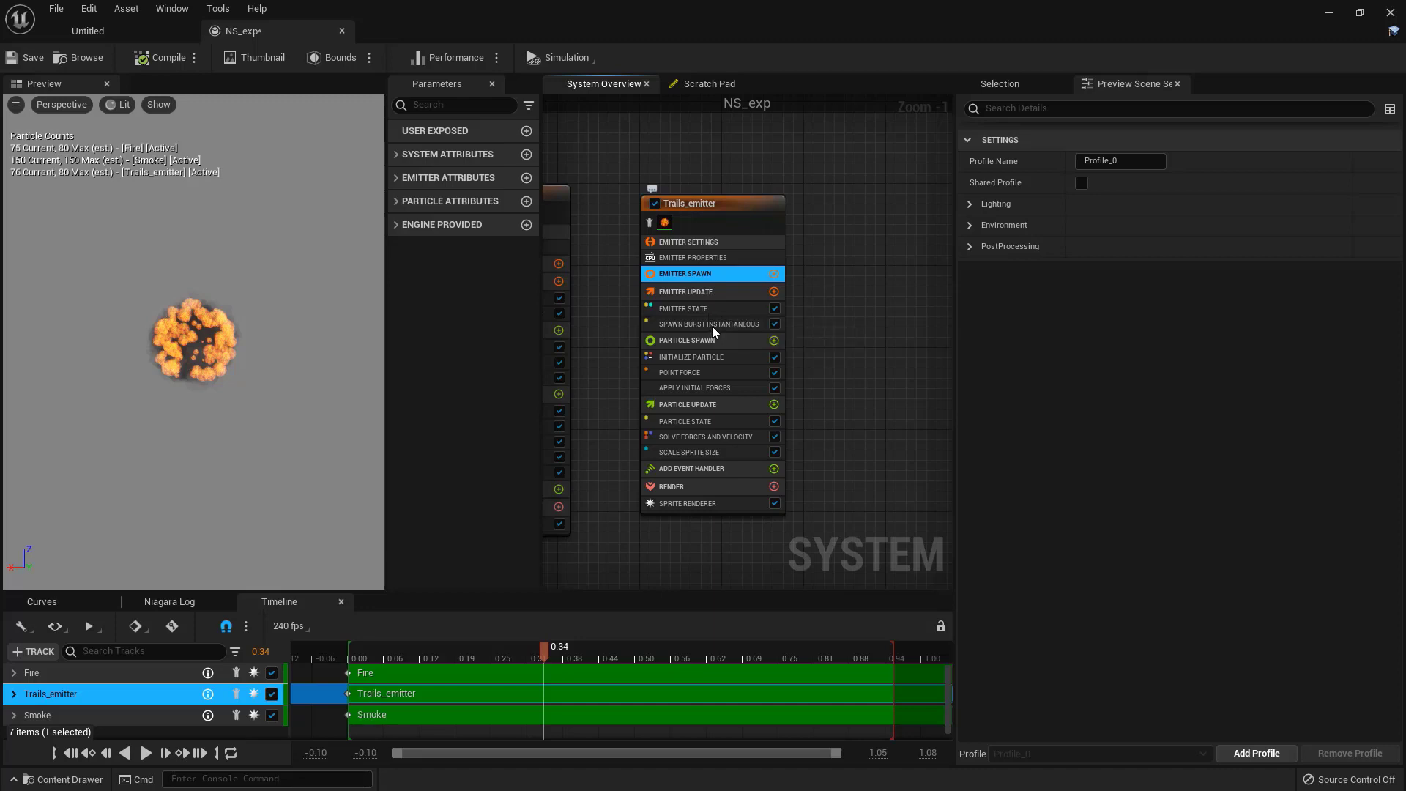
{"action": "left_click", "coordinate": [712, 325]}
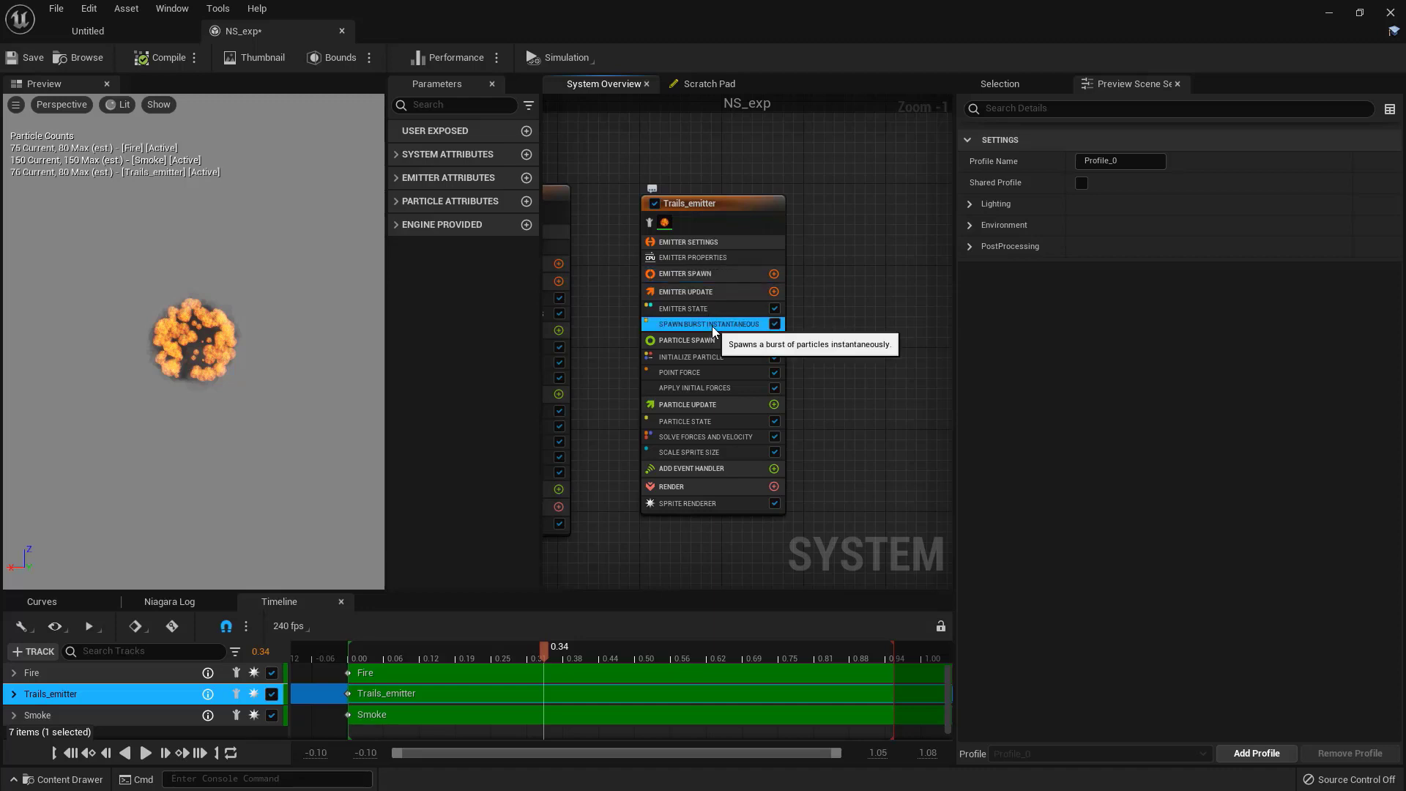
{"action": "left_click", "coordinate": [1005, 83]}
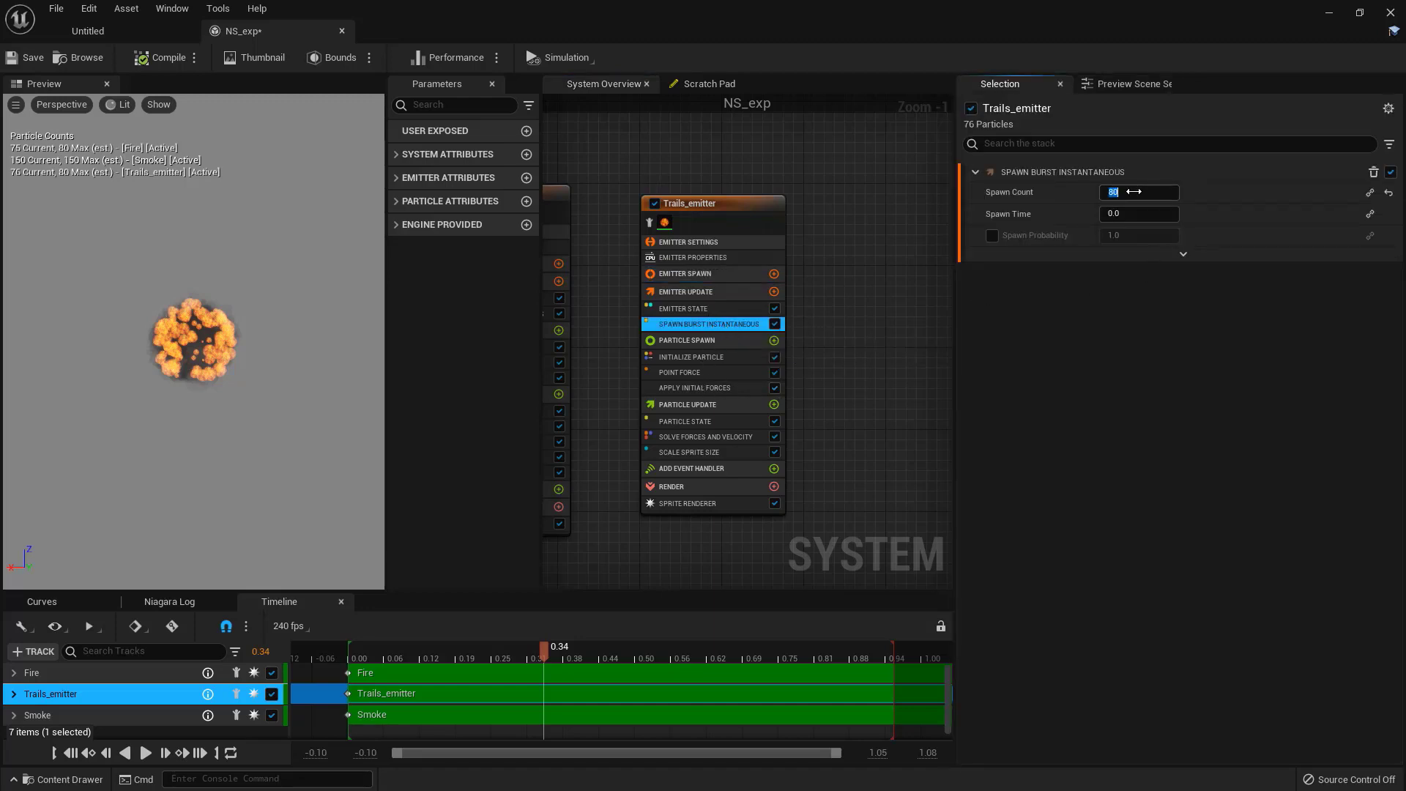
{"action": "key", "text": "Return"}
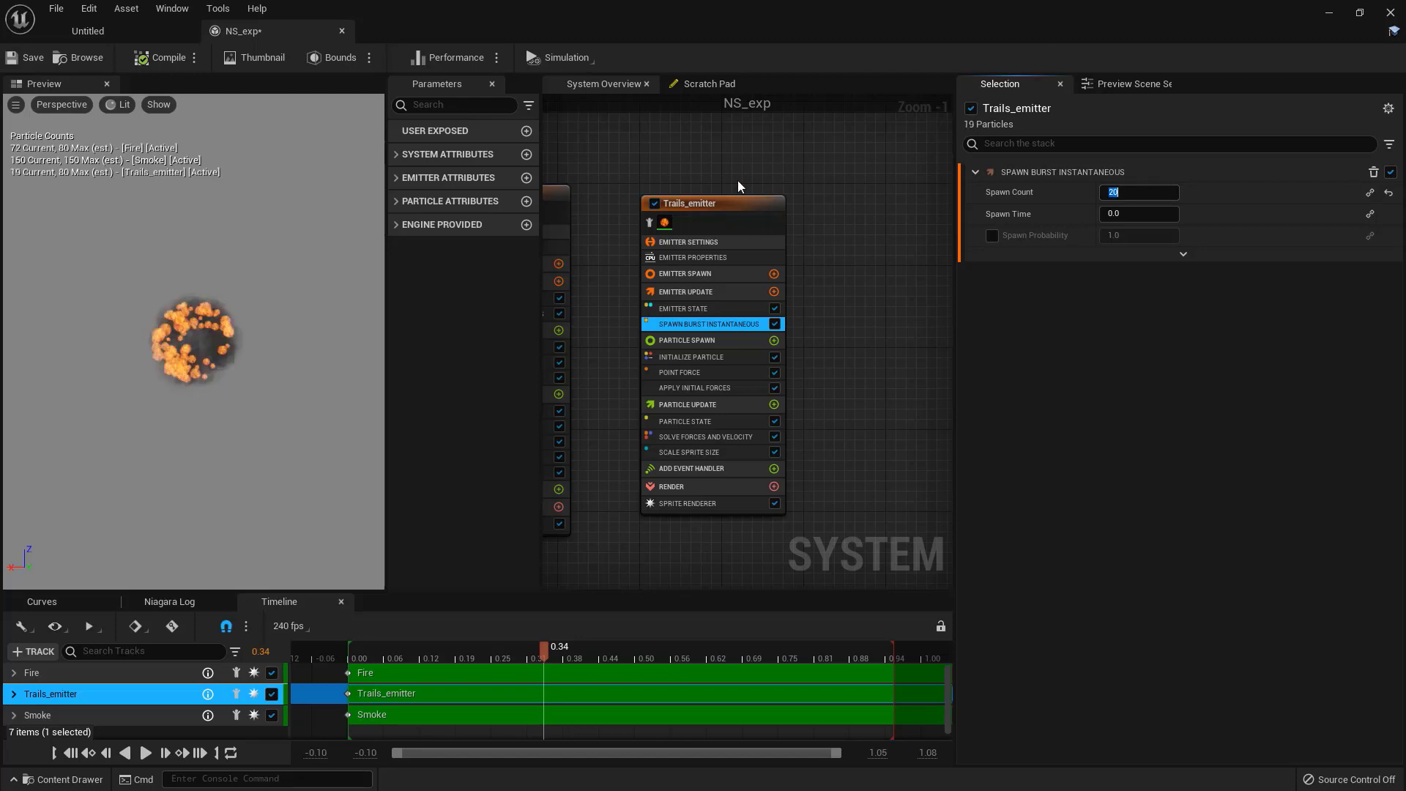
{"action": "right_click_drag", "start_coordinate": [736, 180], "coordinate": [790, 186]}
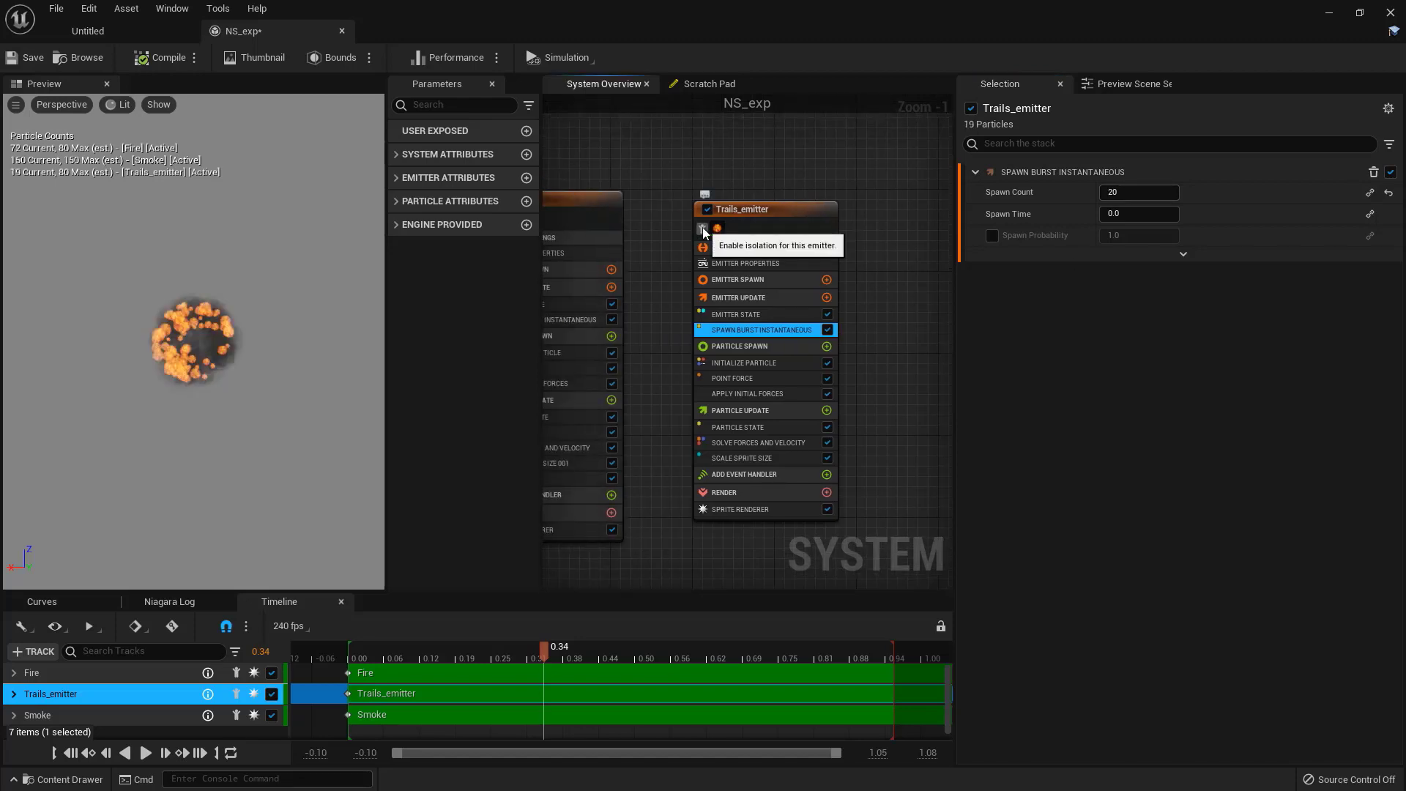
{"action": "left_click", "coordinate": [701, 227]}
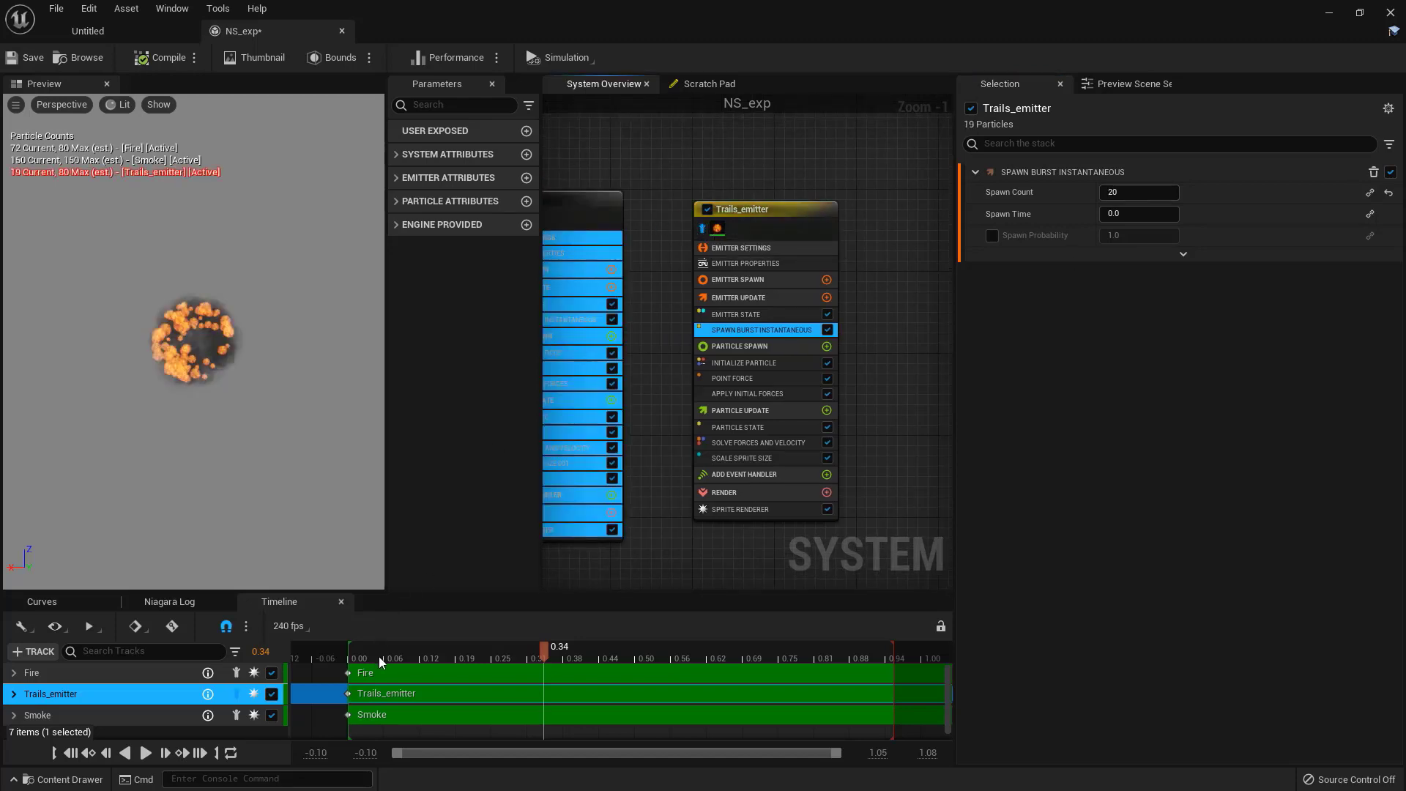
{"action": "left_click_drag", "start_coordinate": [379, 656], "coordinate": [581, 646]}
Step: In Initialize Particle, set Lifetime 0.25–0.7 and a Uniform sprite size of 5.0
{"action": "right_click_drag", "start_coordinate": [869, 388], "coordinate": [818, 362]}
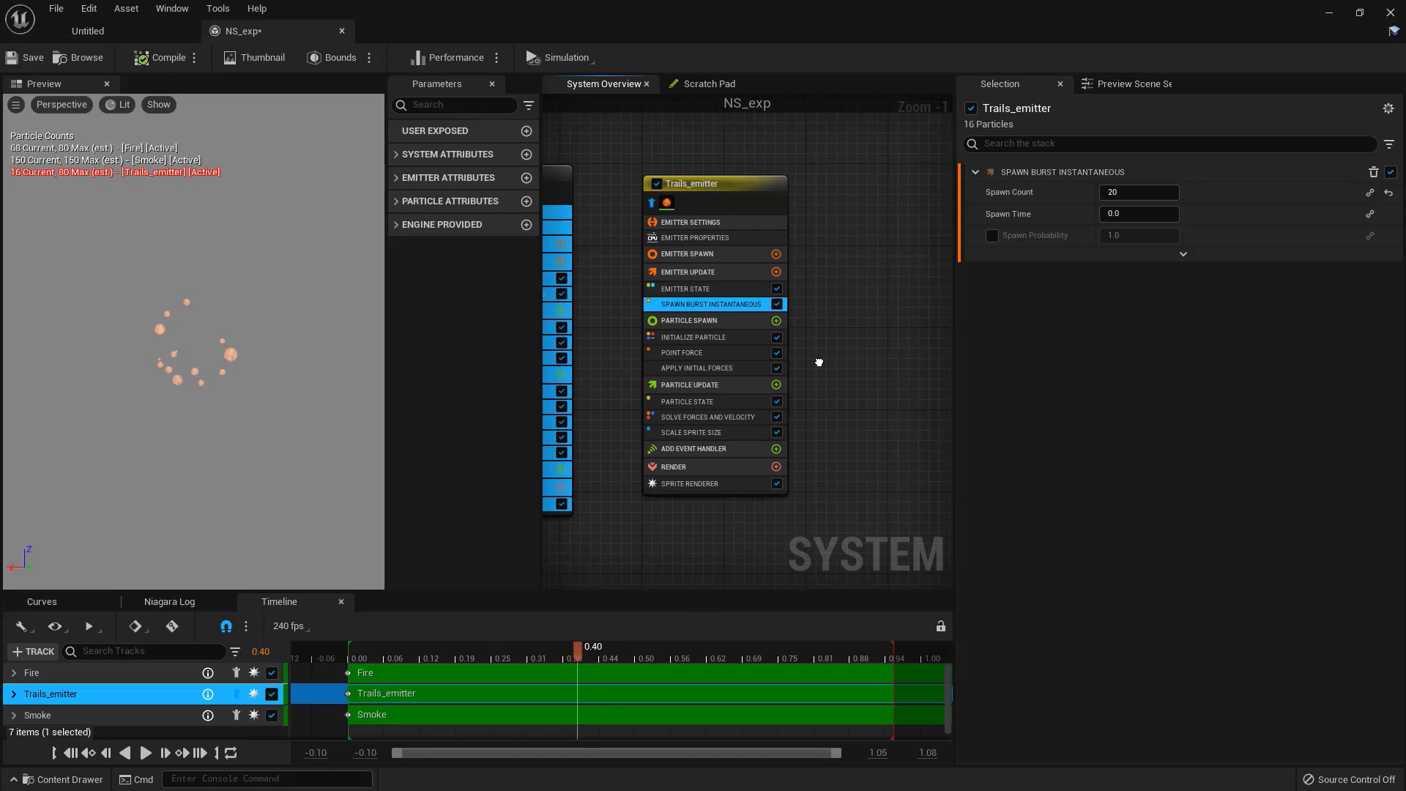
{"action": "left_click", "coordinate": [703, 337]}
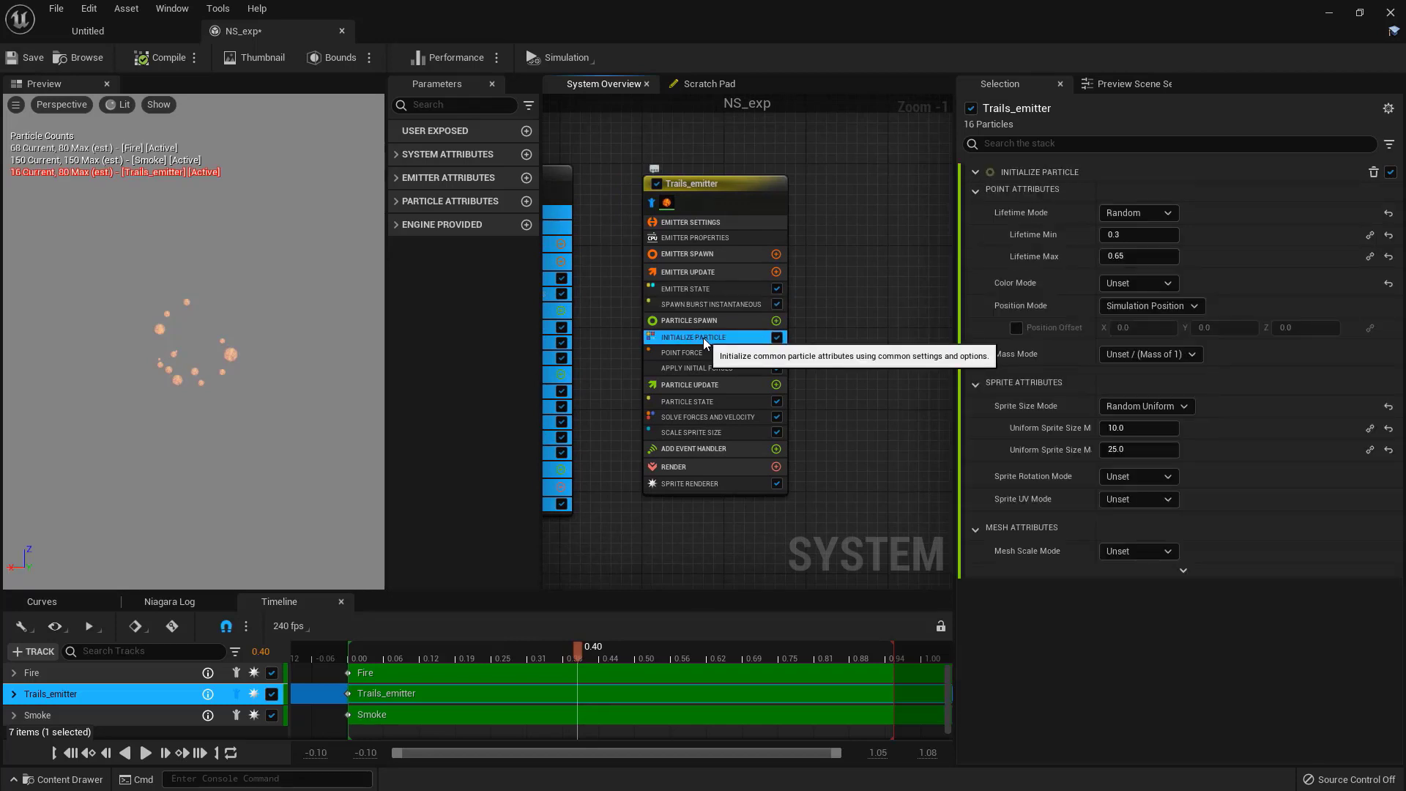
{"action": "left_click", "coordinate": [1133, 258]}
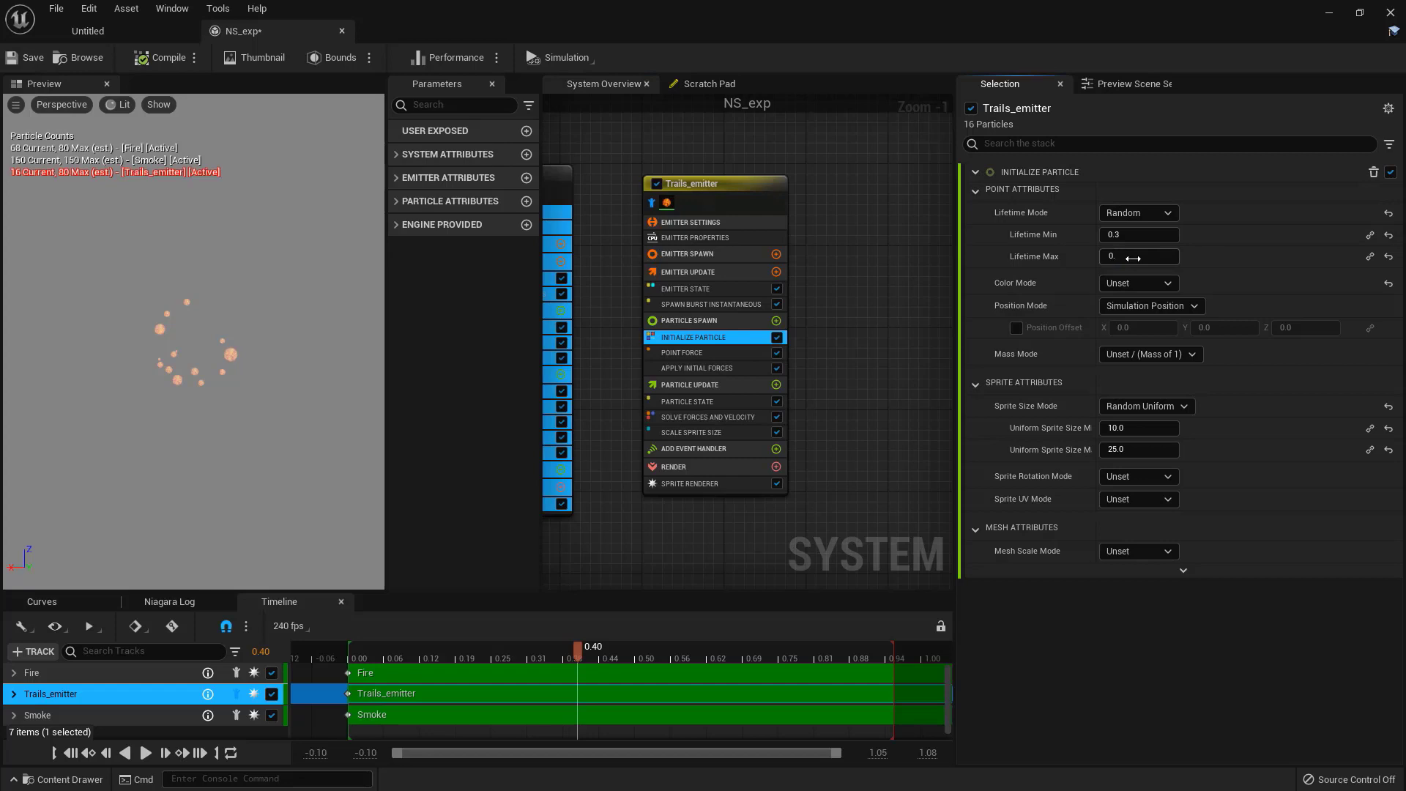
{"action": "key", "text": "Return"}
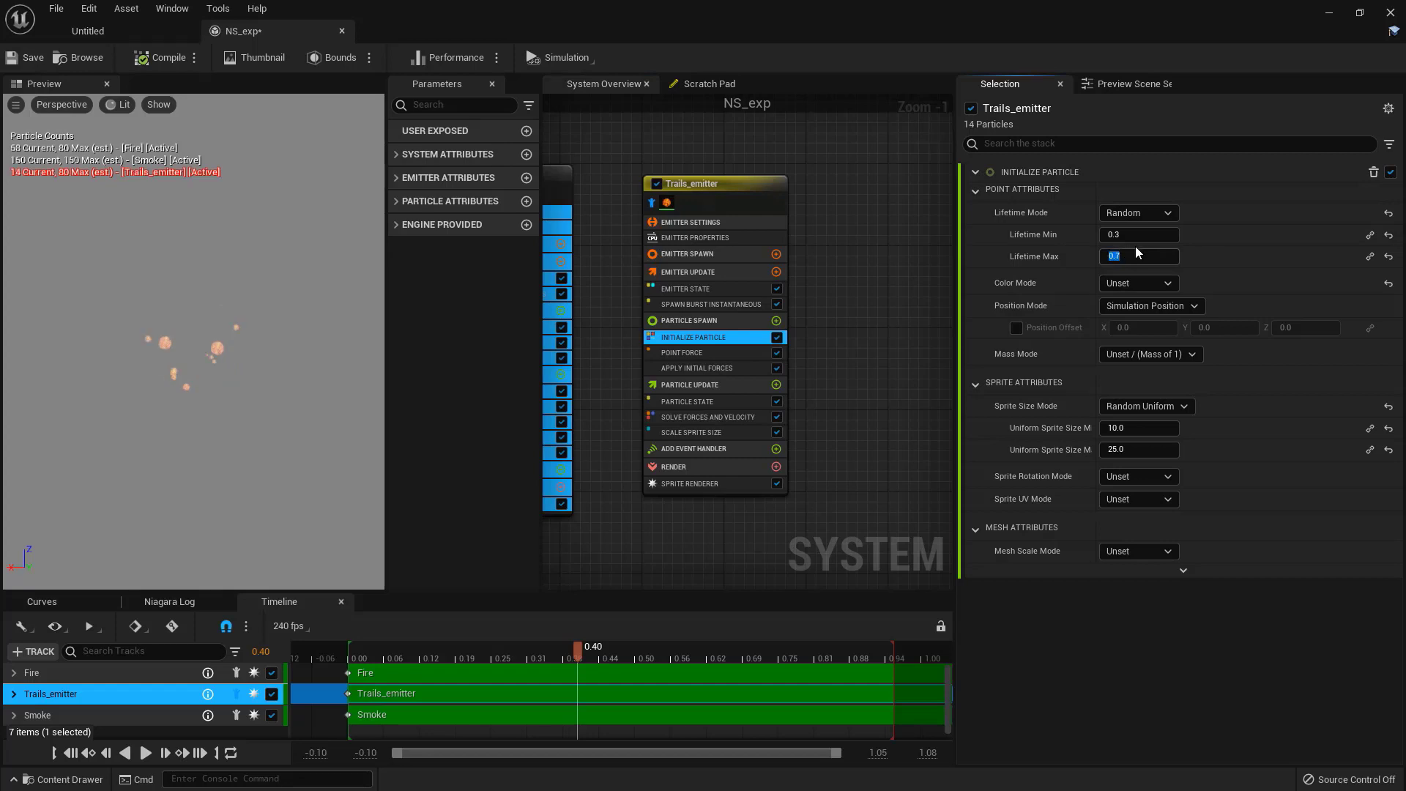
{"action": "left_click", "coordinate": [1137, 233]}
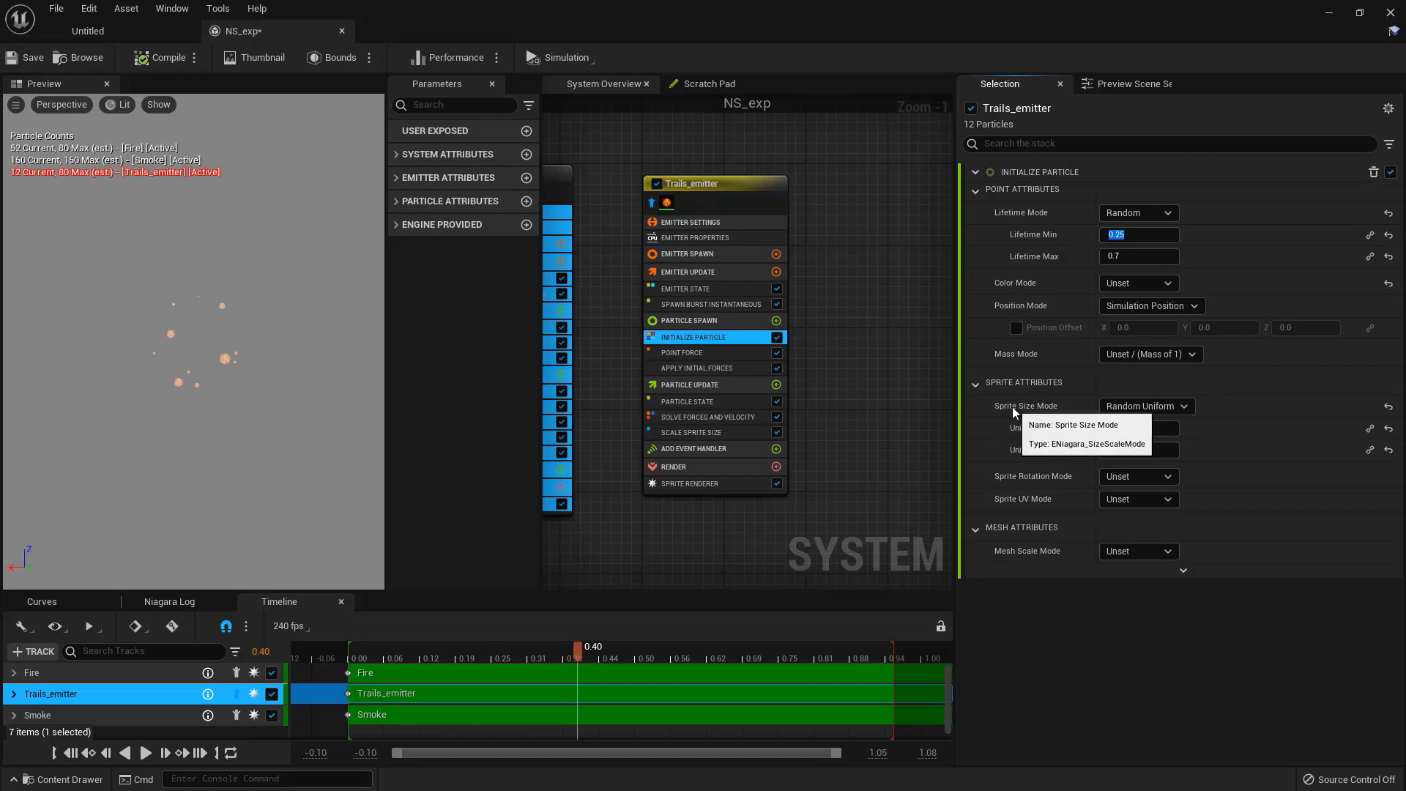
{"action": "left_click", "coordinate": [1145, 406]}
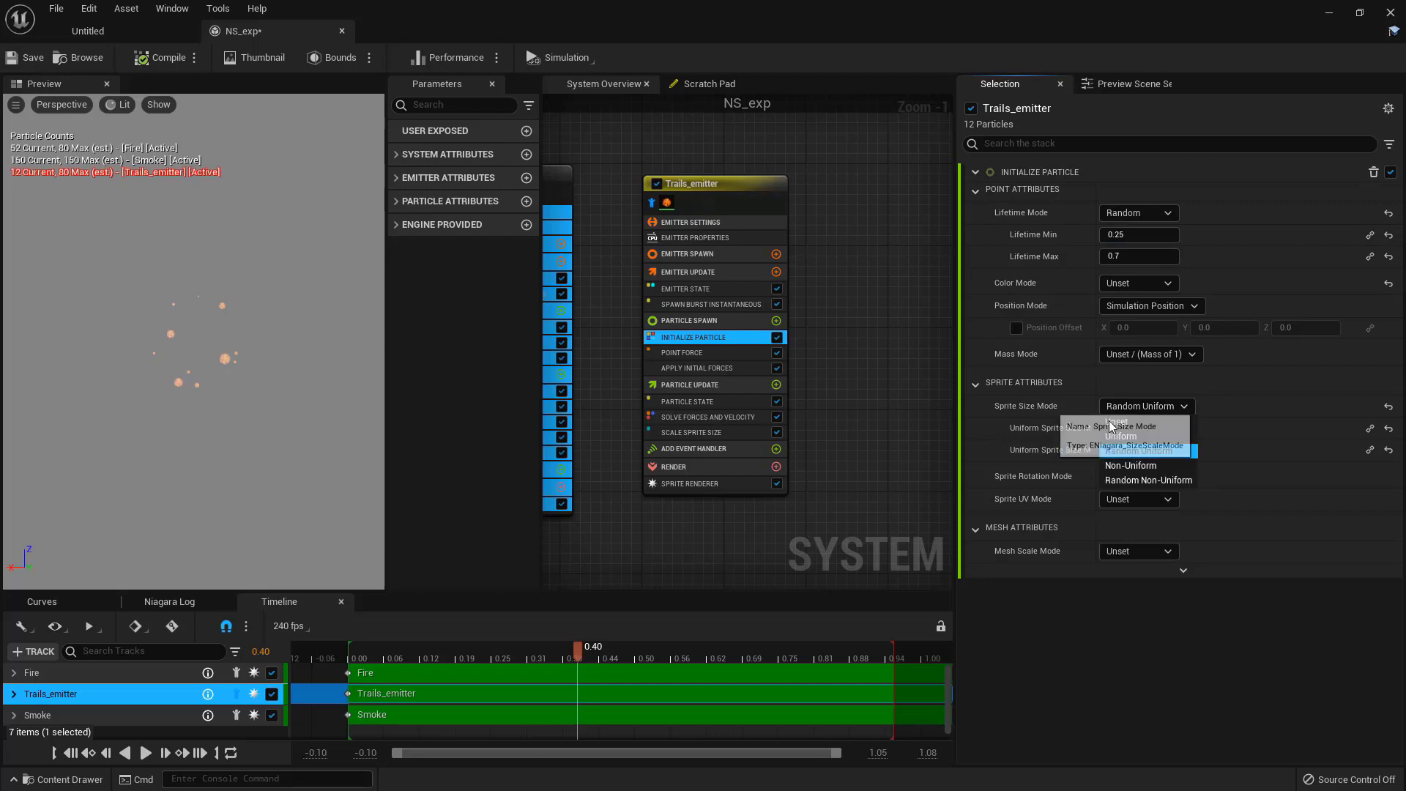
{"action": "left_click", "coordinate": [1138, 438]}
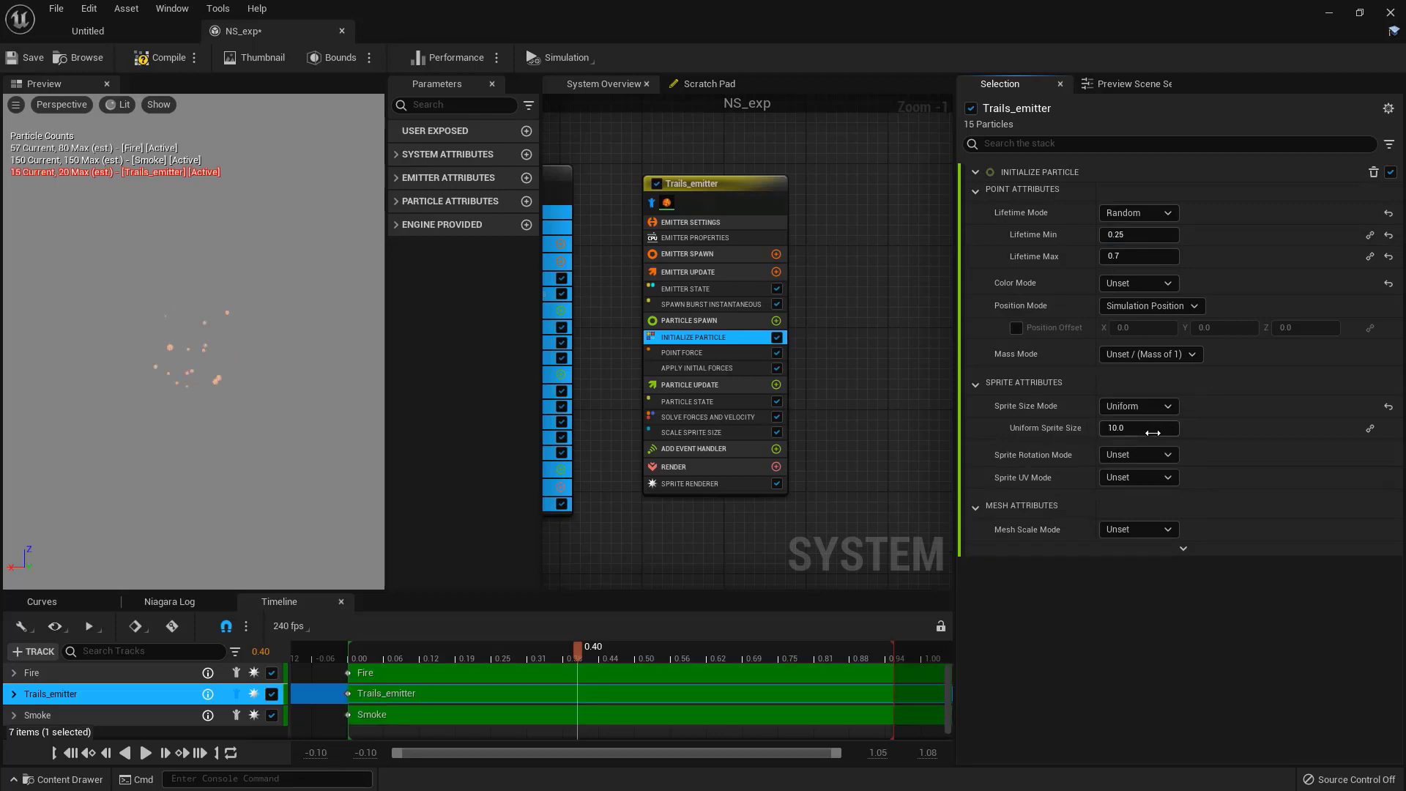
{"action": "left_click", "coordinate": [1141, 430]}
{"action": "mouse_move", "coordinate": [578, 652]}
{"action": "left_mouse_down"}
{"action": "mouse_move", "coordinate": [490, 656]}
{"action": "mouse_move", "coordinate": [607, 663]}
{"action": "mouse_move", "coordinate": [592, 671]}
{"action": "left_mouse_up"}
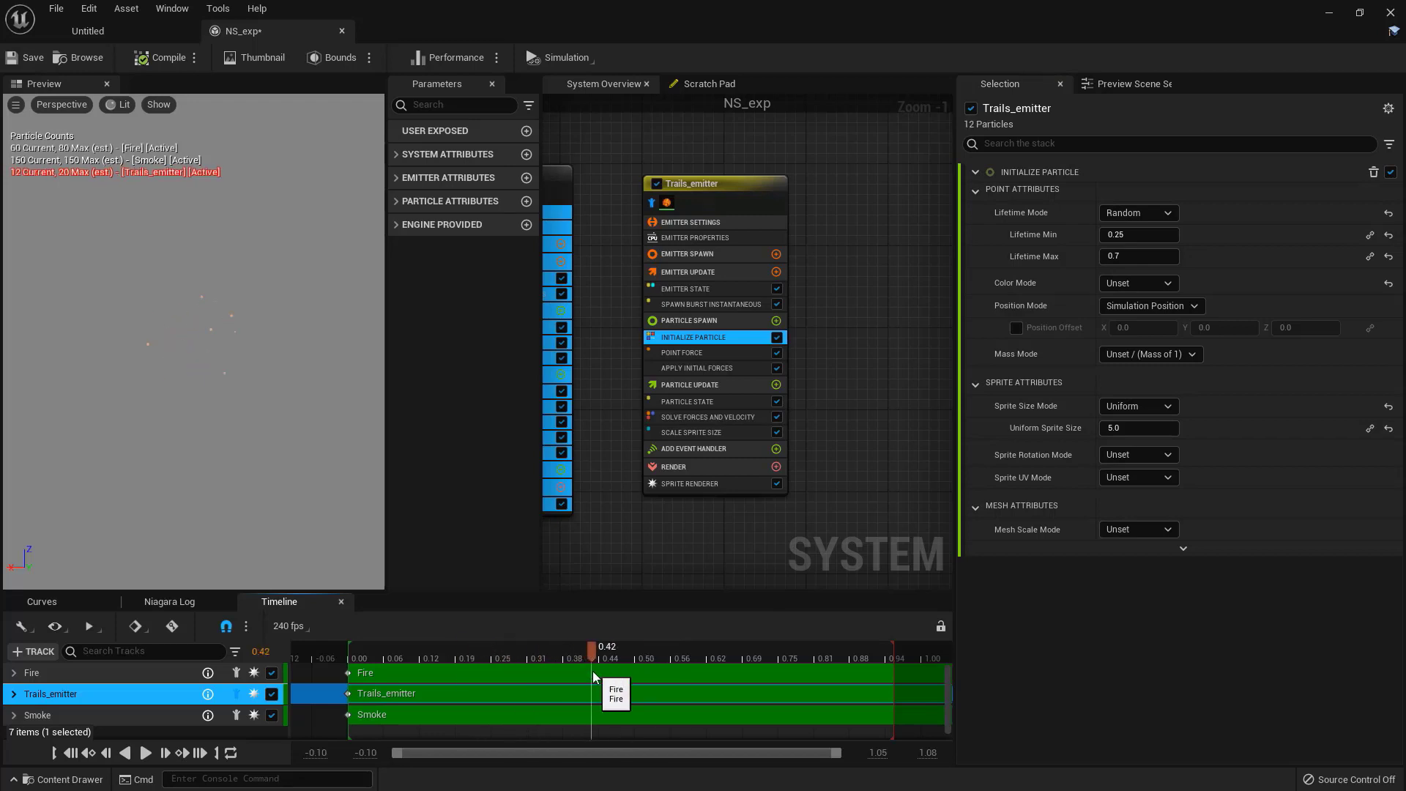
Step: Set the Point Force module's Force Strength to 200
{"action": "right_click_drag", "start_coordinate": [840, 454], "coordinate": [830, 405]}
{"action": "left_click", "coordinate": [696, 313]}
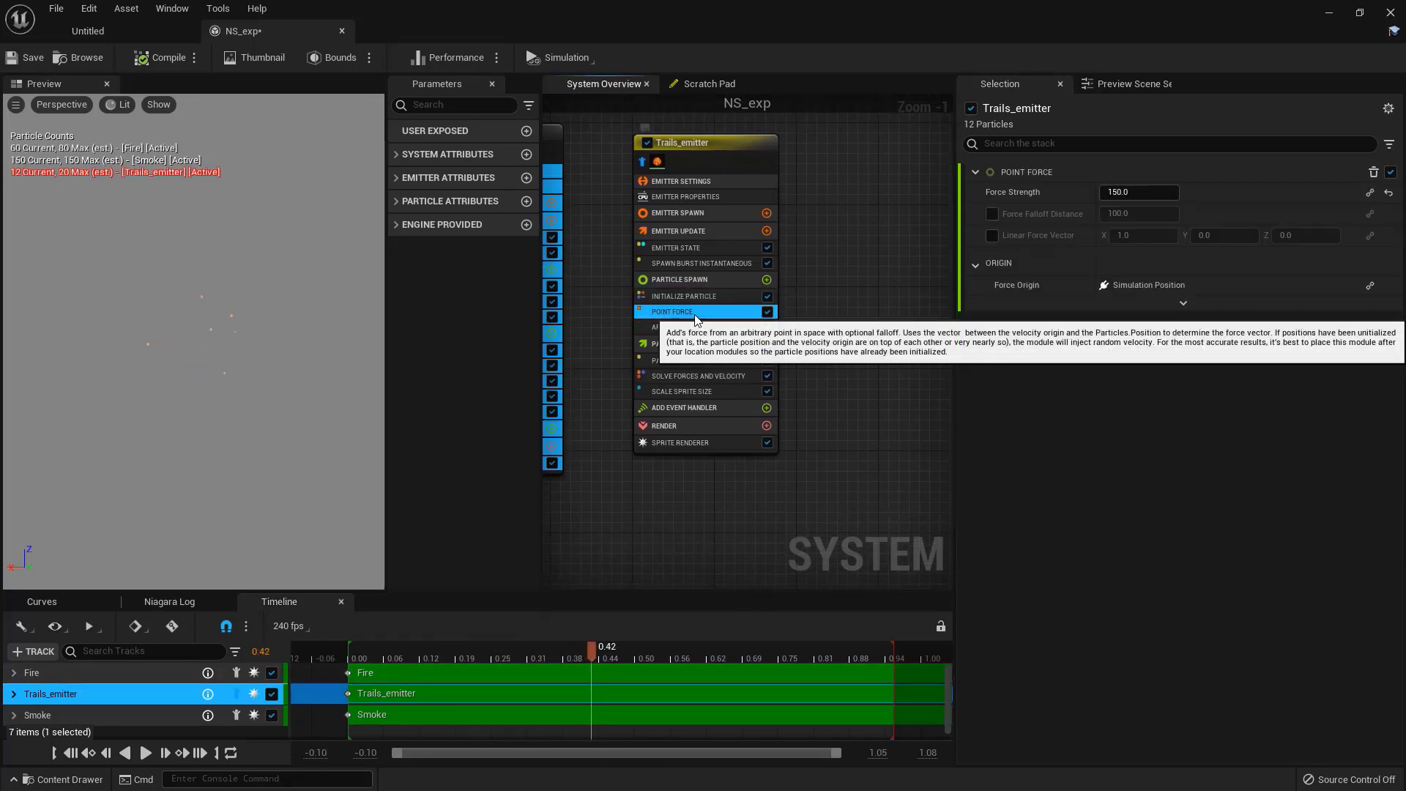
{"action": "left_click", "coordinate": [1140, 192]}
{"action": "type", "text": "2"}
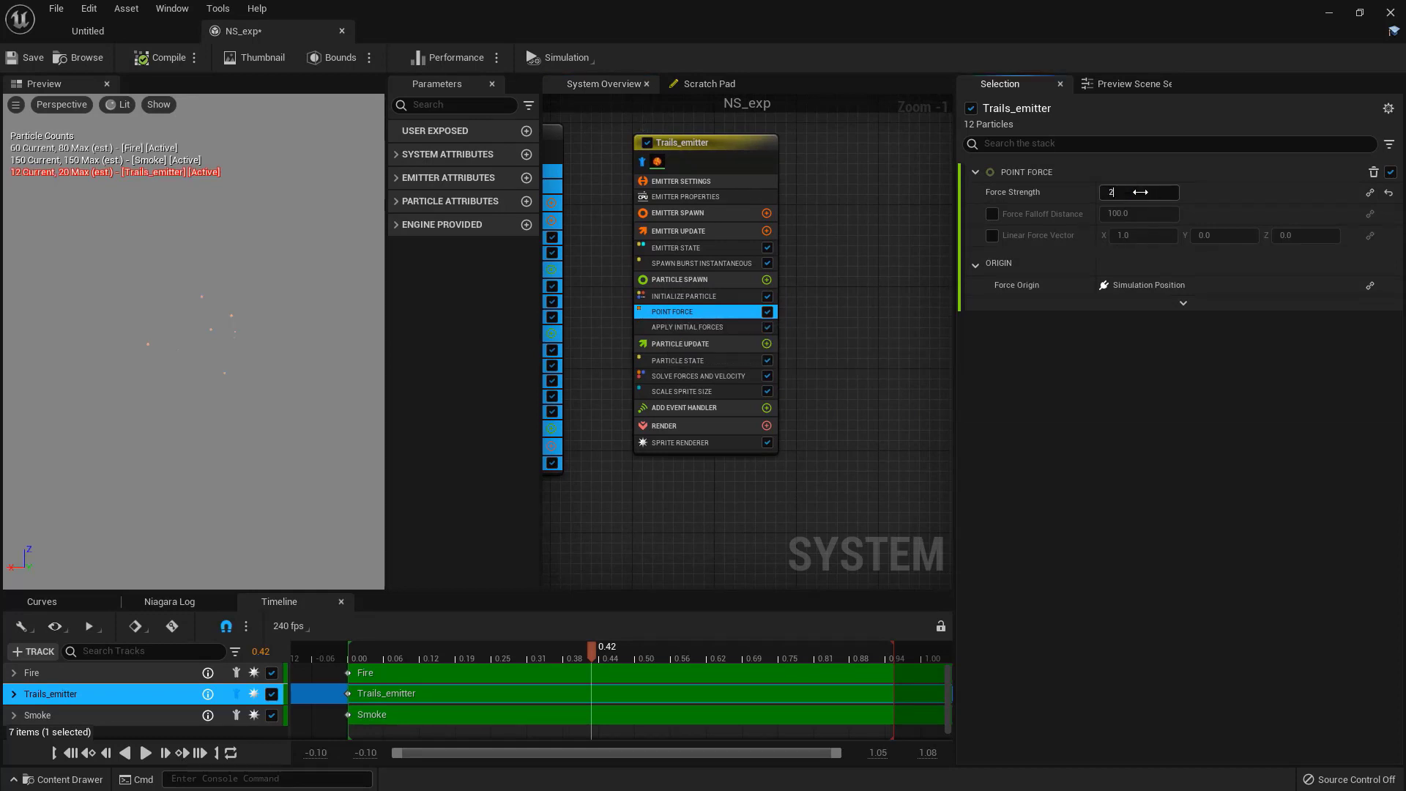
{"action": "type", "text": "00"}
{"action": "key", "text": "Return"}
{"action": "mouse_move", "coordinate": [569, 651]}
{"action": "left_mouse_down"}
{"action": "mouse_move", "coordinate": [389, 649]}
{"action": "mouse_move", "coordinate": [560, 648]}
{"action": "left_mouse_up"}
Step: Remove Trails_emitter's isolation and replay the full explosion with all emitters
{"action": "right_click_drag", "start_coordinate": [570, 526], "coordinate": [847, 490]}
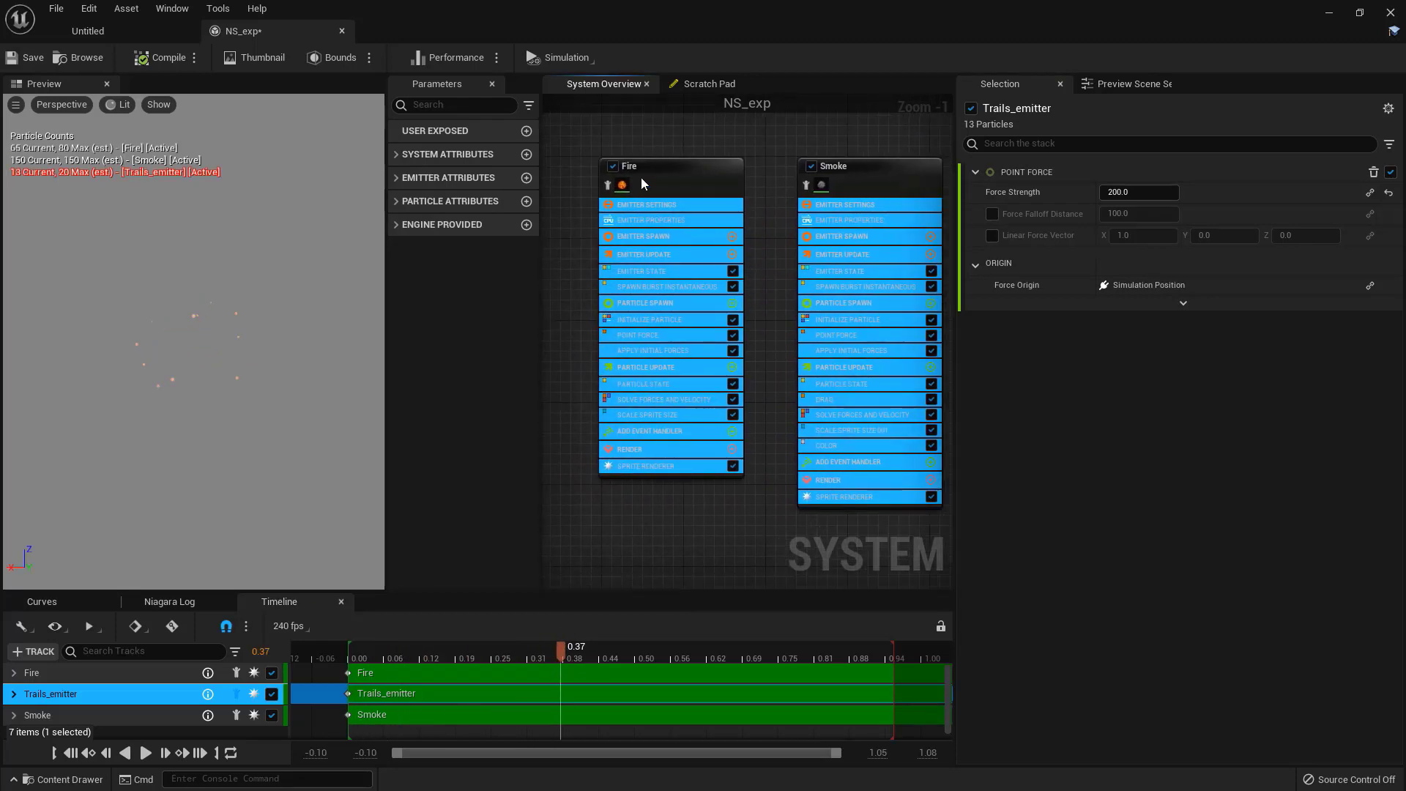
{"action": "left_click", "coordinate": [612, 167]}
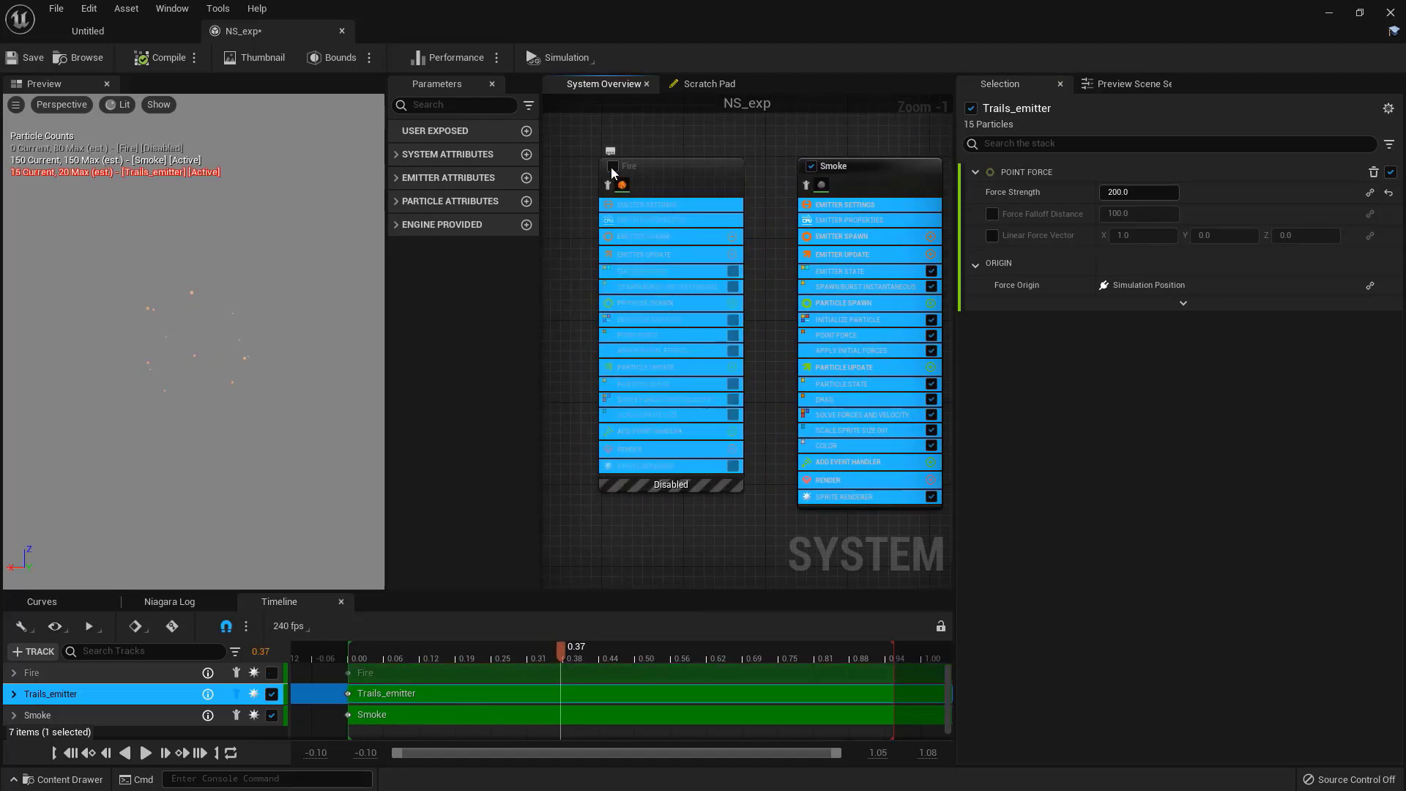
{"action": "left_click", "coordinate": [613, 167]}
{"action": "key", "text": "Home"}
{"action": "left_click", "coordinate": [722, 209]}
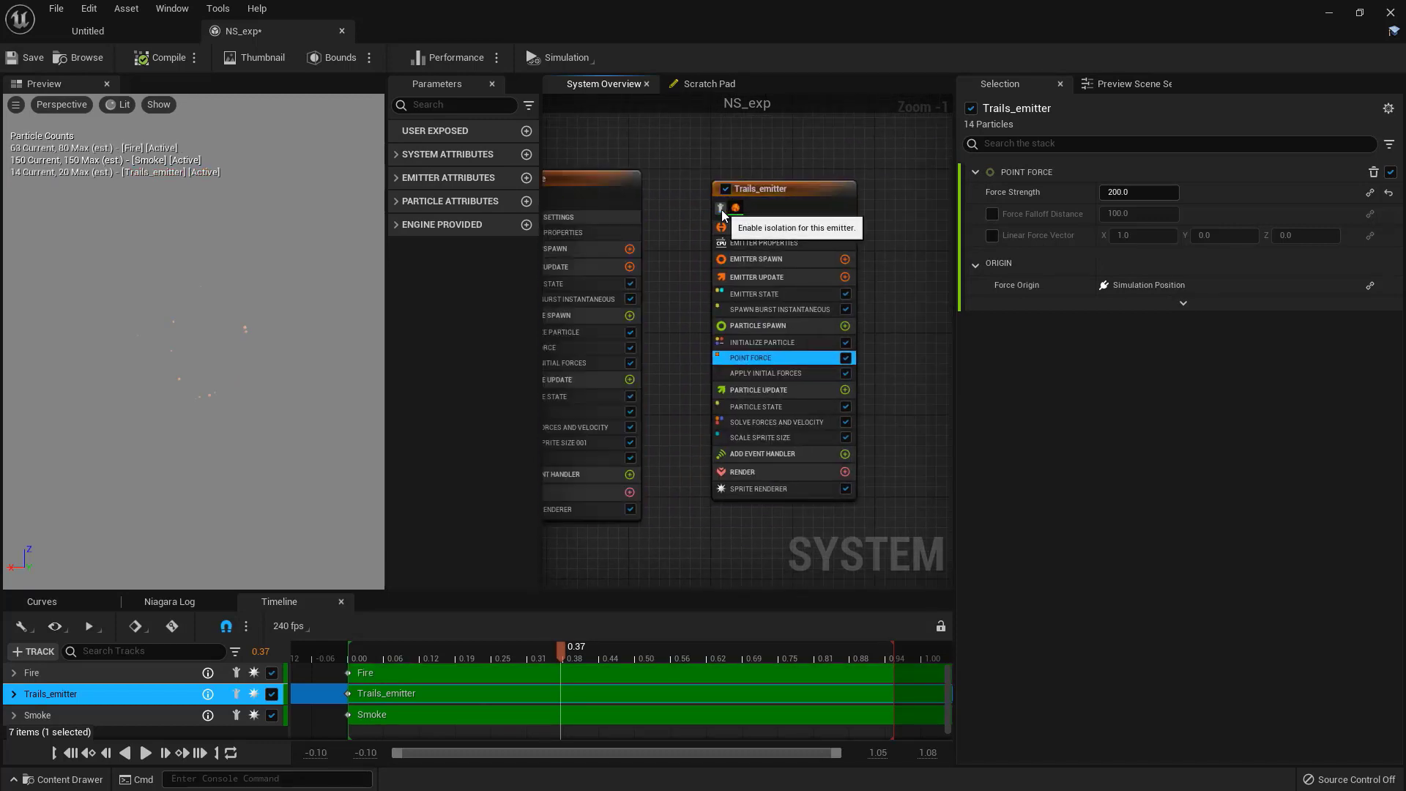
{"action": "right_click_drag", "start_coordinate": [696, 275], "coordinate": [789, 257]}
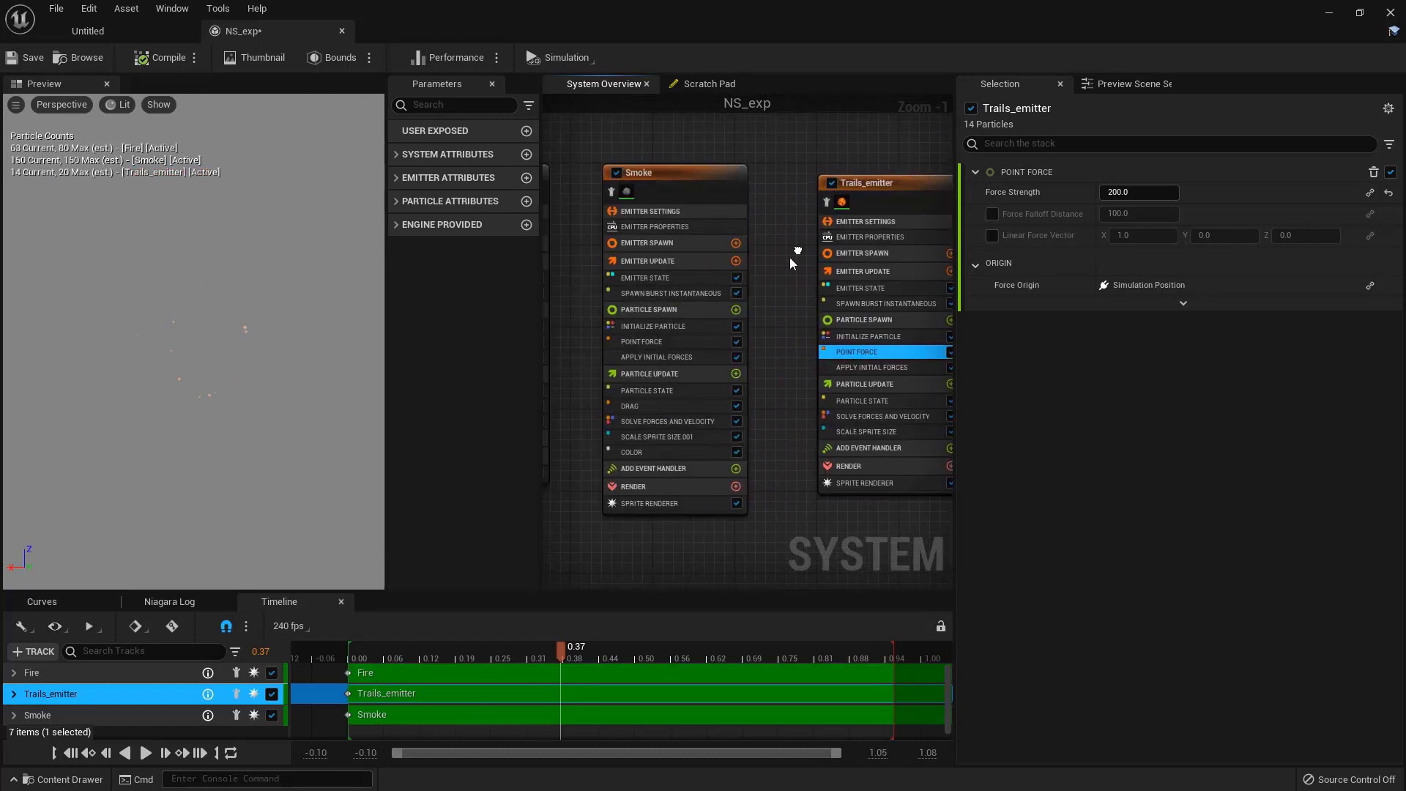
{"action": "left_click_drag", "start_coordinate": [351, 652], "coordinate": [544, 655]}
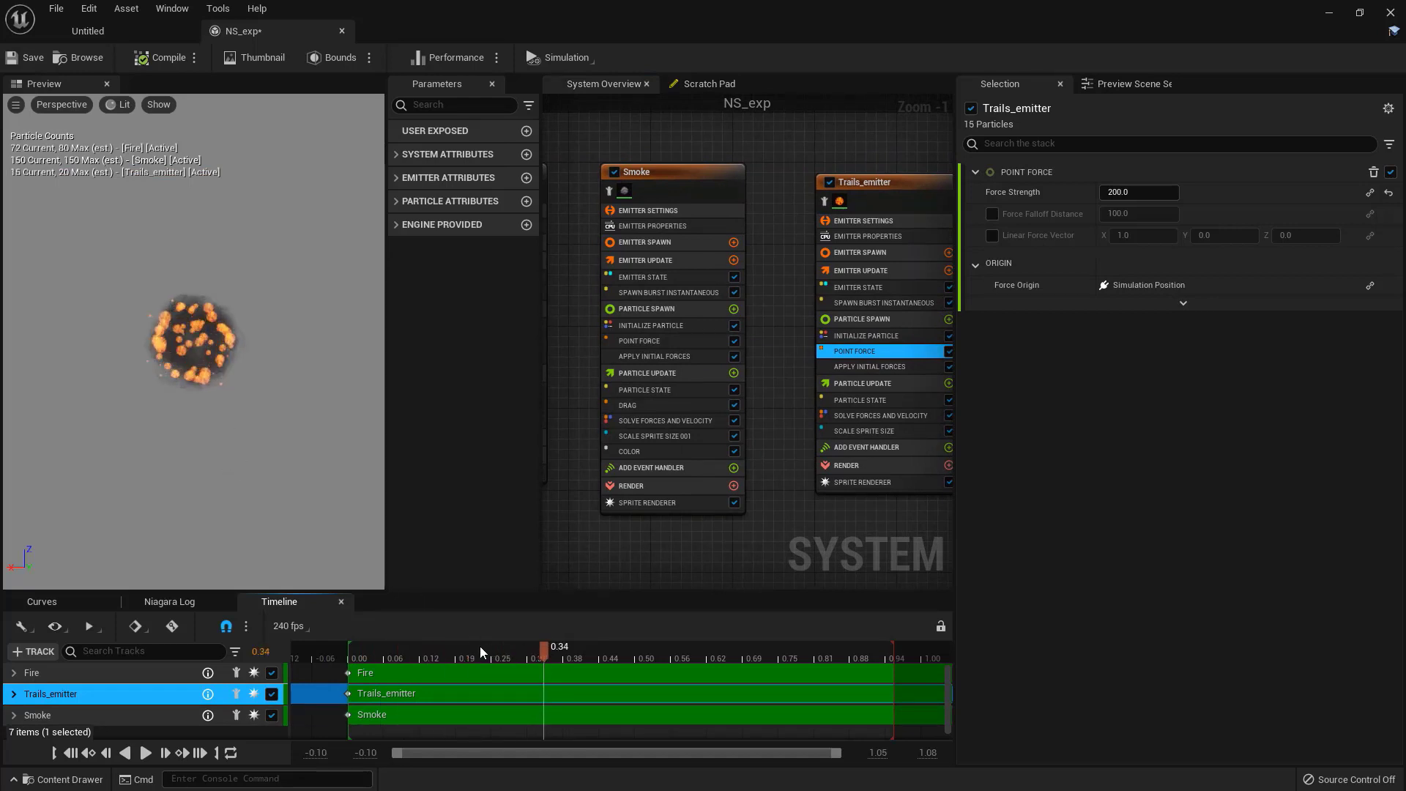
{"action": "left_click_drag", "start_coordinate": [401, 654], "coordinate": [615, 657]}
Step: Duplicate Trails_emitter and name the copy Trails
{"action": "key", "text": "f"}
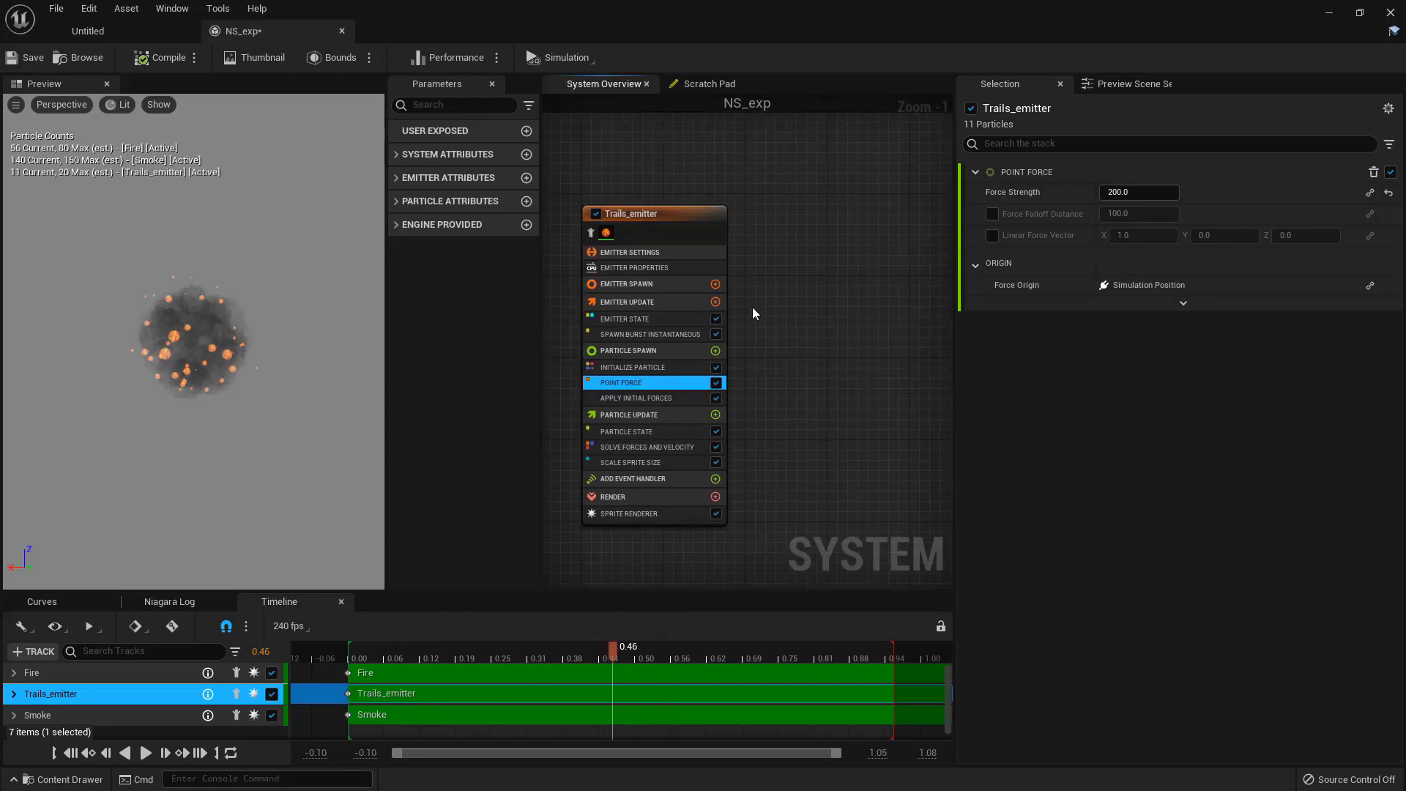
{"action": "left_click_drag", "start_coordinate": [728, 156], "coordinate": [637, 231]}
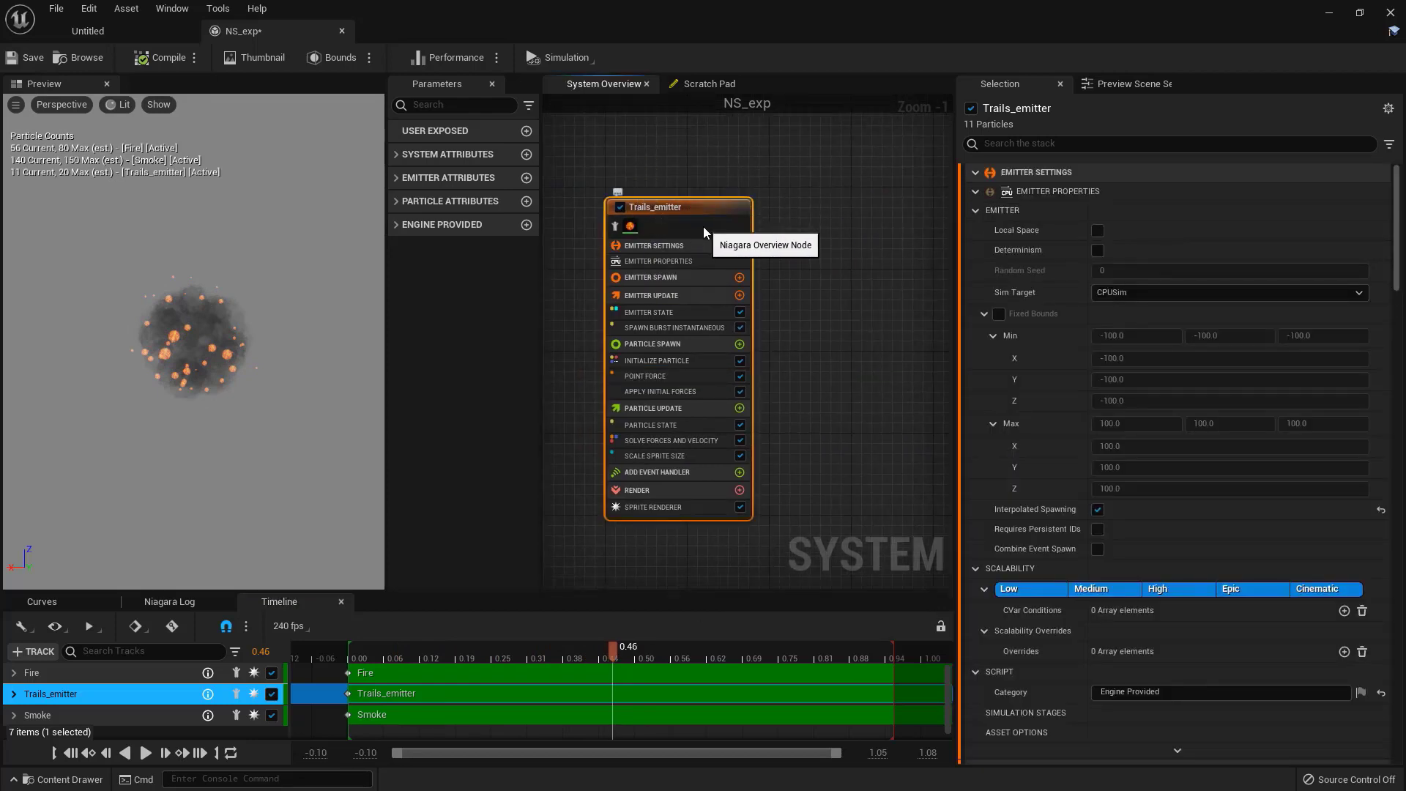
{"action": "key", "text": "ctrl+d"}
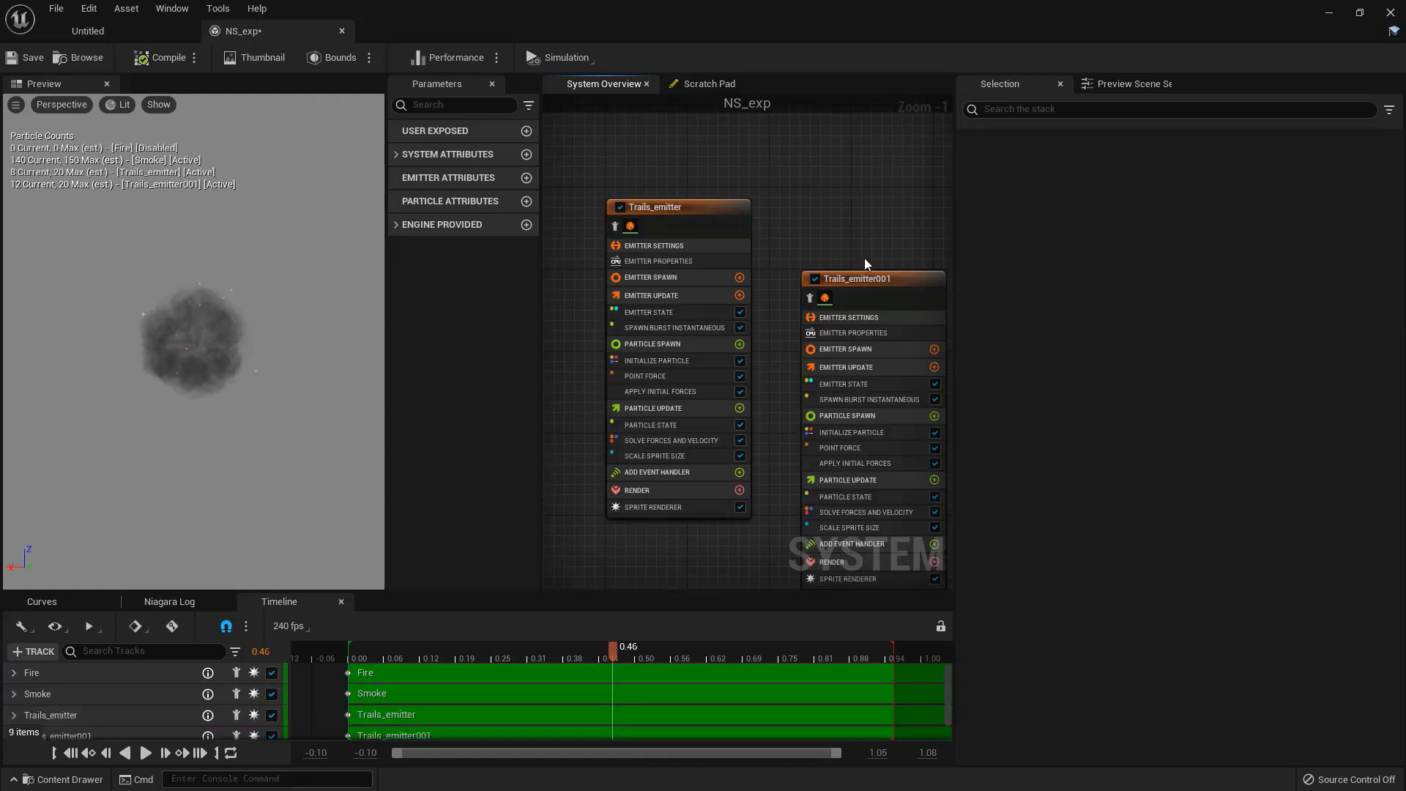
{"action": "left_click_drag", "start_coordinate": [858, 280], "coordinate": [856, 211]}
{"action": "double_click", "coordinate": [885, 208]}
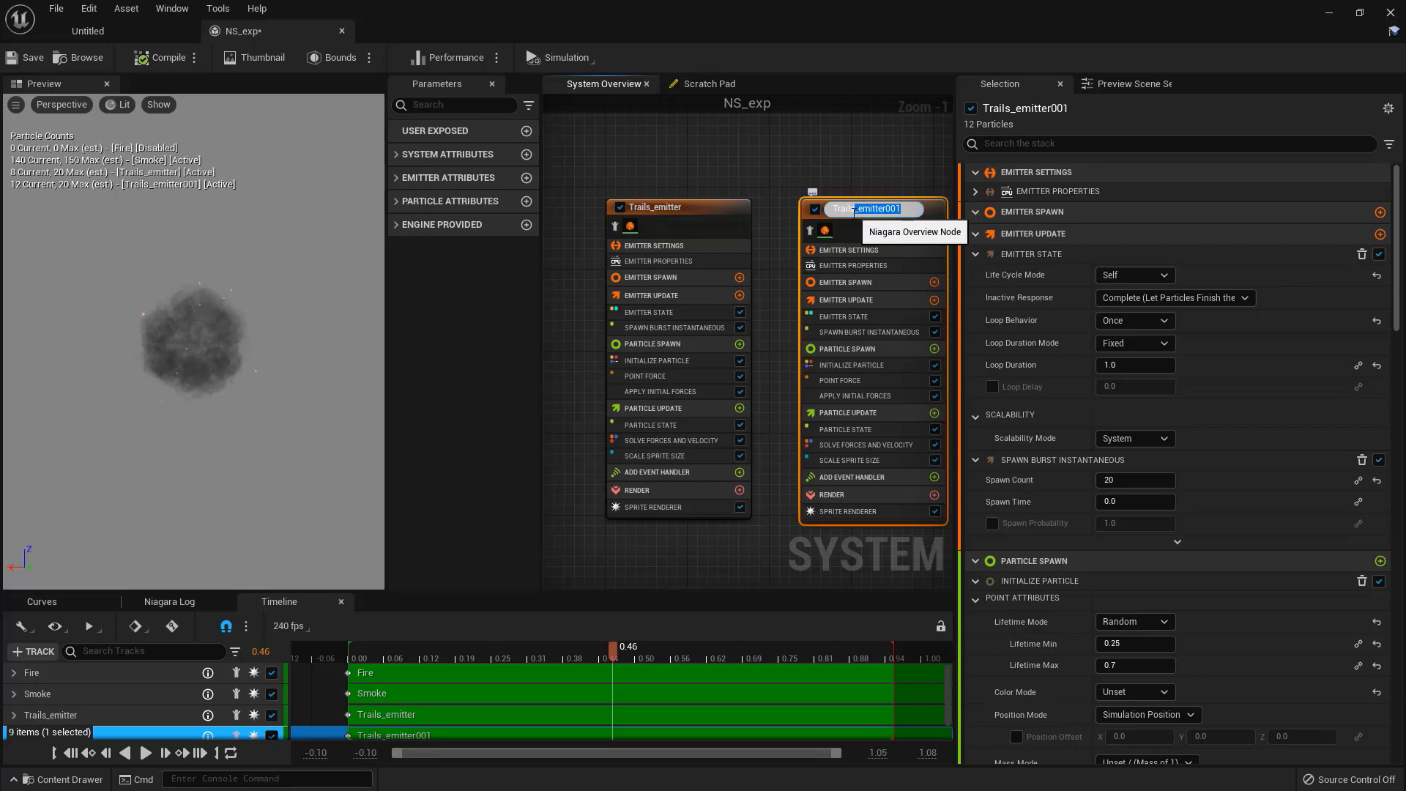
{"action": "key", "text": "BackSpace"}
{"action": "key", "text": "Return"}
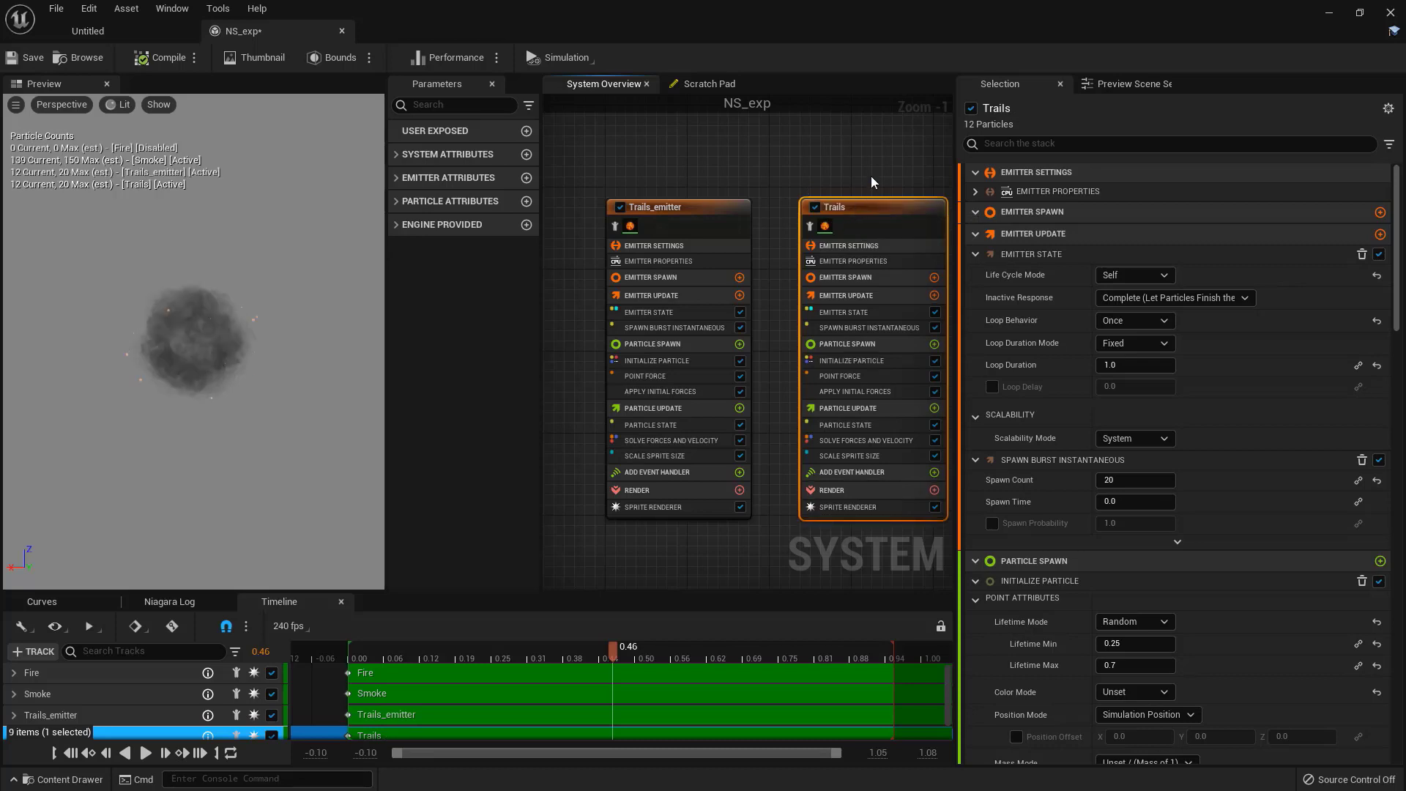
Step: Delete the Spawn Burst Instantaneous module from the Trails emitter
{"action": "right_click_drag", "start_coordinate": [871, 182], "coordinate": [717, 165]}
{"action": "right_click_drag", "start_coordinate": [608, 163], "coordinate": [705, 183]}
{"action": "left_click", "coordinate": [705, 243]}
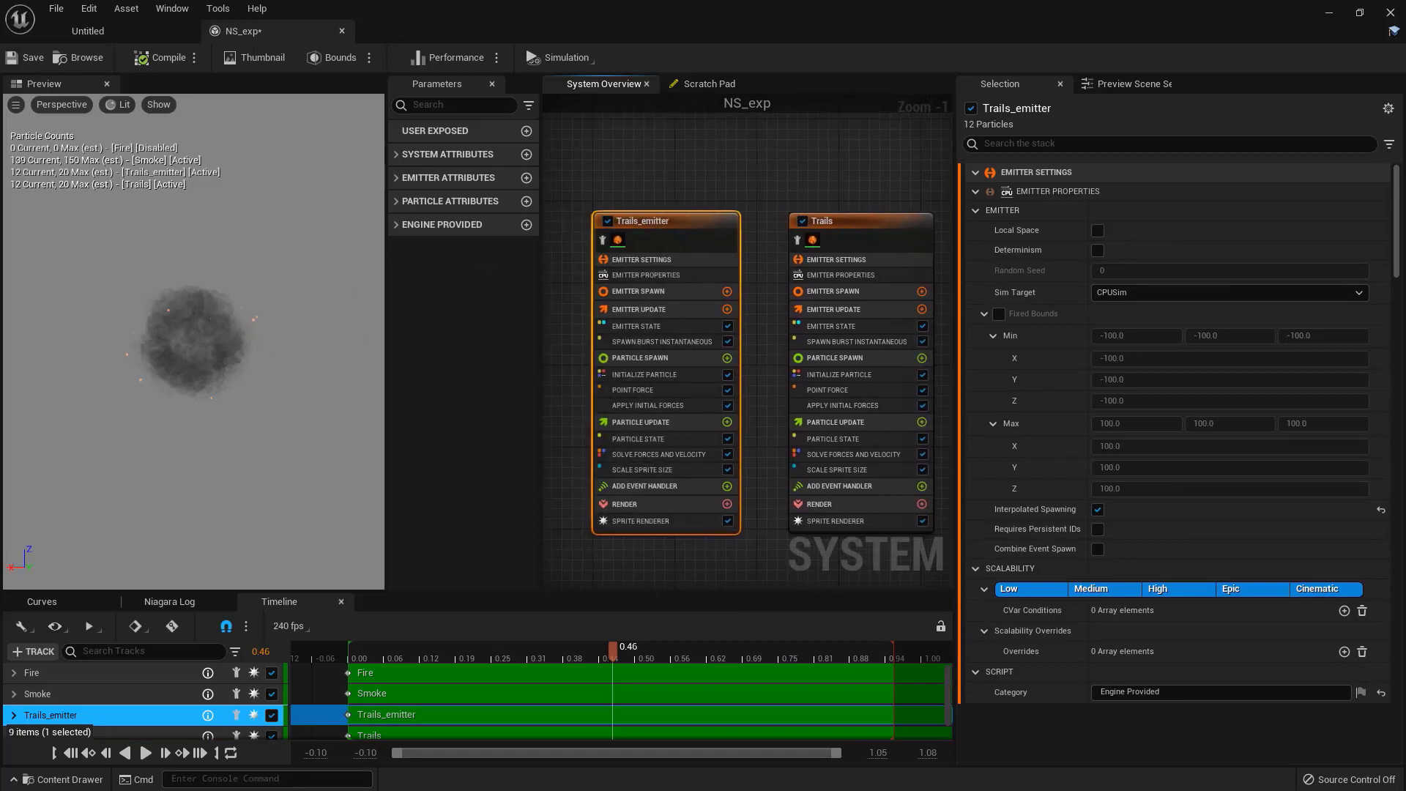
{"action": "scroll", "coordinate": [834, 362], "scroll_direction": "up", "scroll_amount": 1}
{"action": "left_click", "coordinate": [733, 307]}
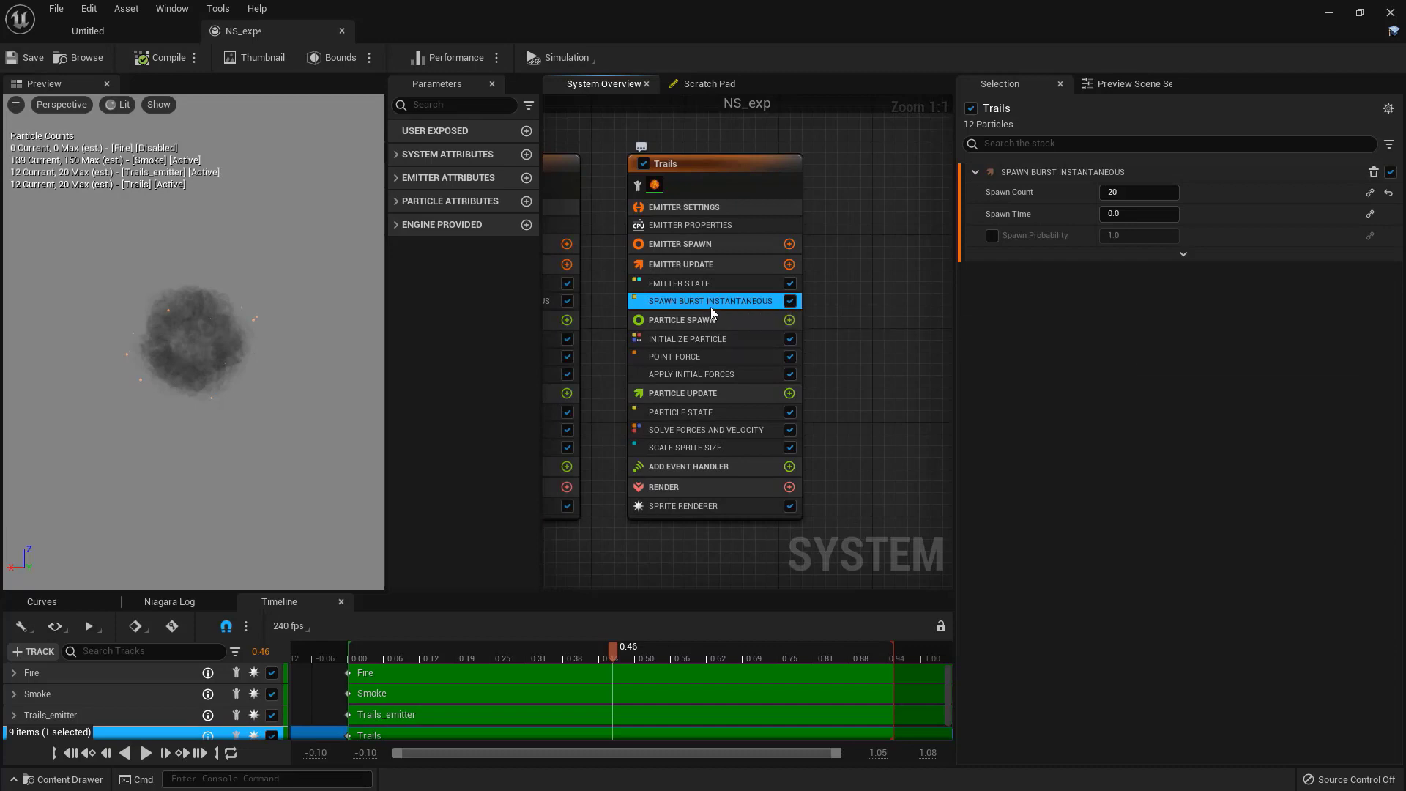
{"action": "key", "text": "Delete"}
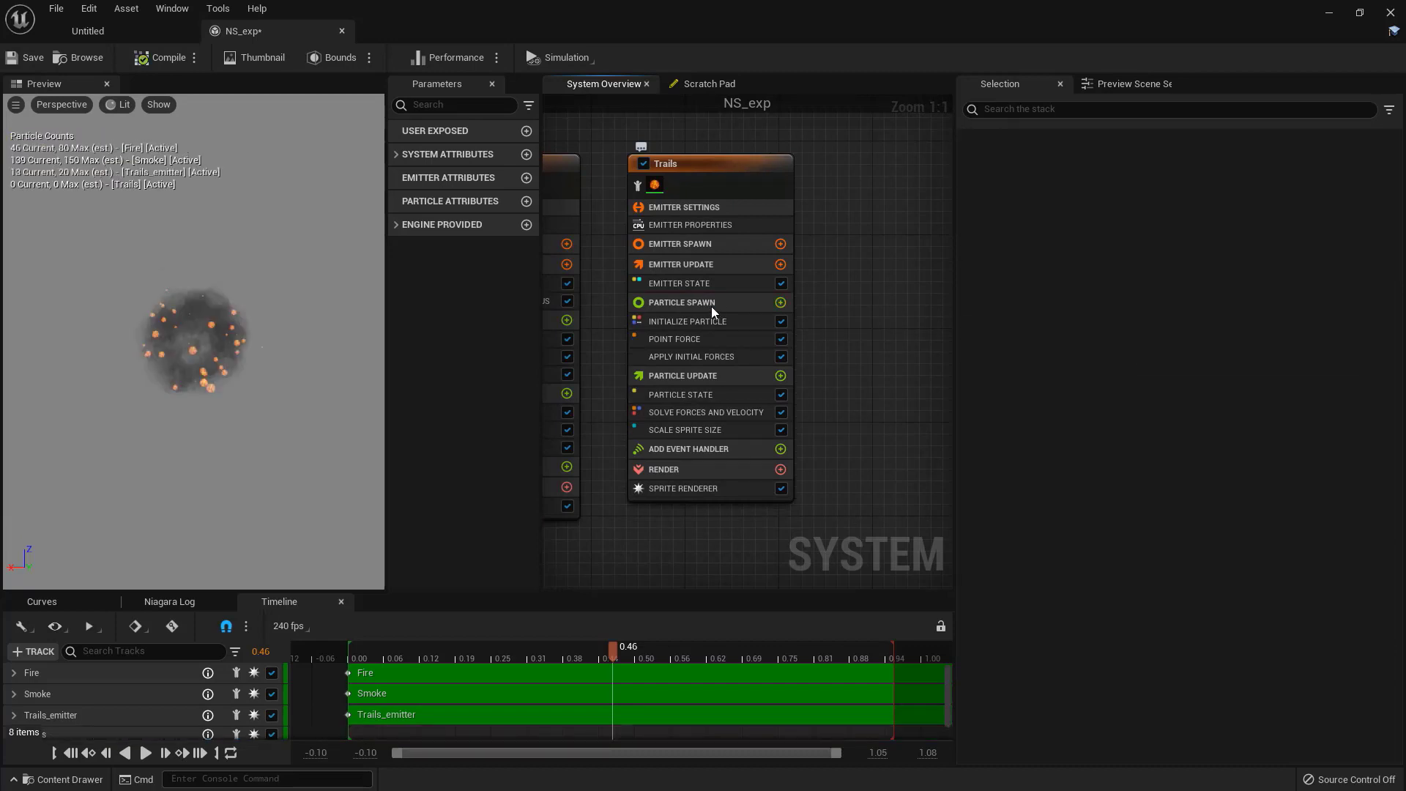
Step: Add Spawn Particles From Other Emitter to Trails with Emitter Name Trails_emitter
{"action": "left_click", "coordinate": [780, 266]}
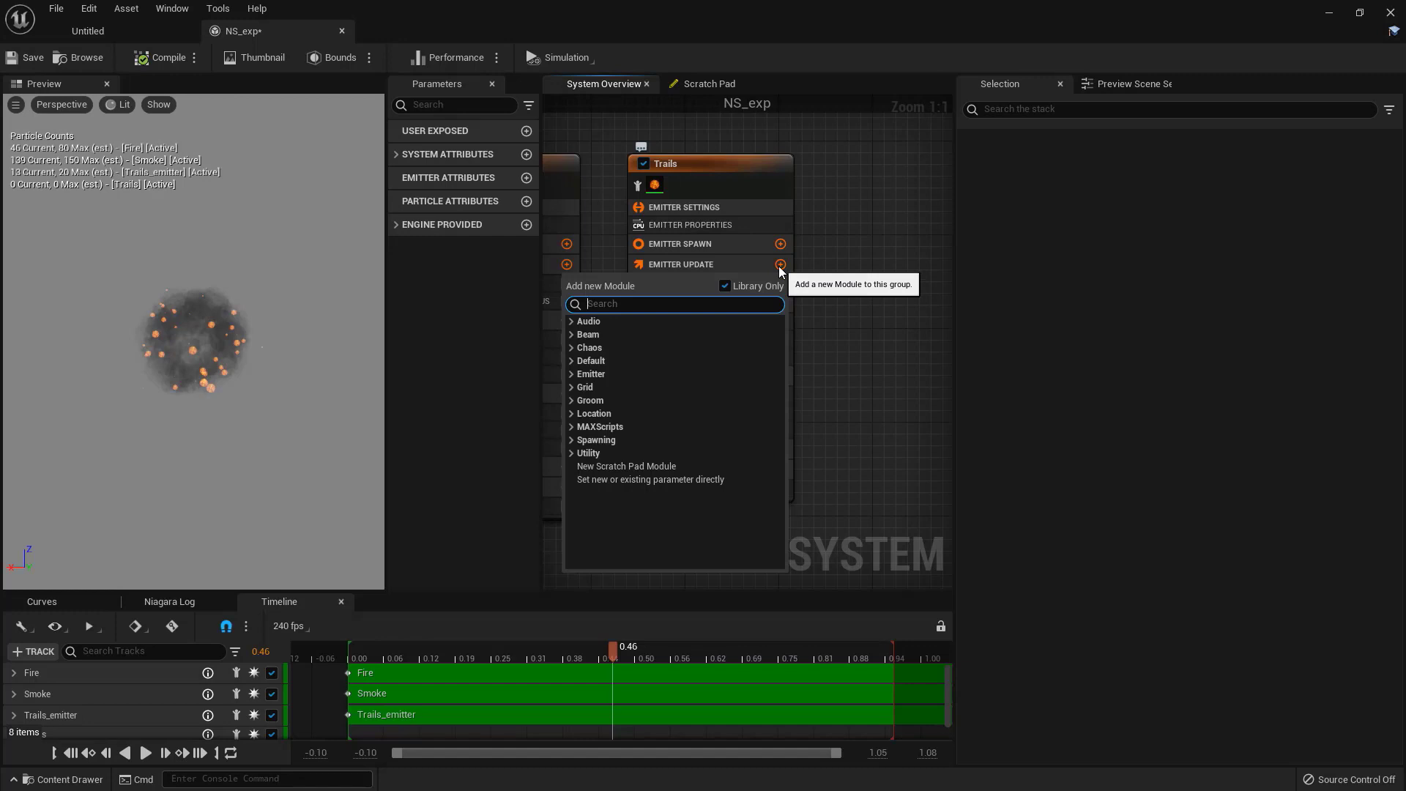
{"action": "type", "text": "spaw"}
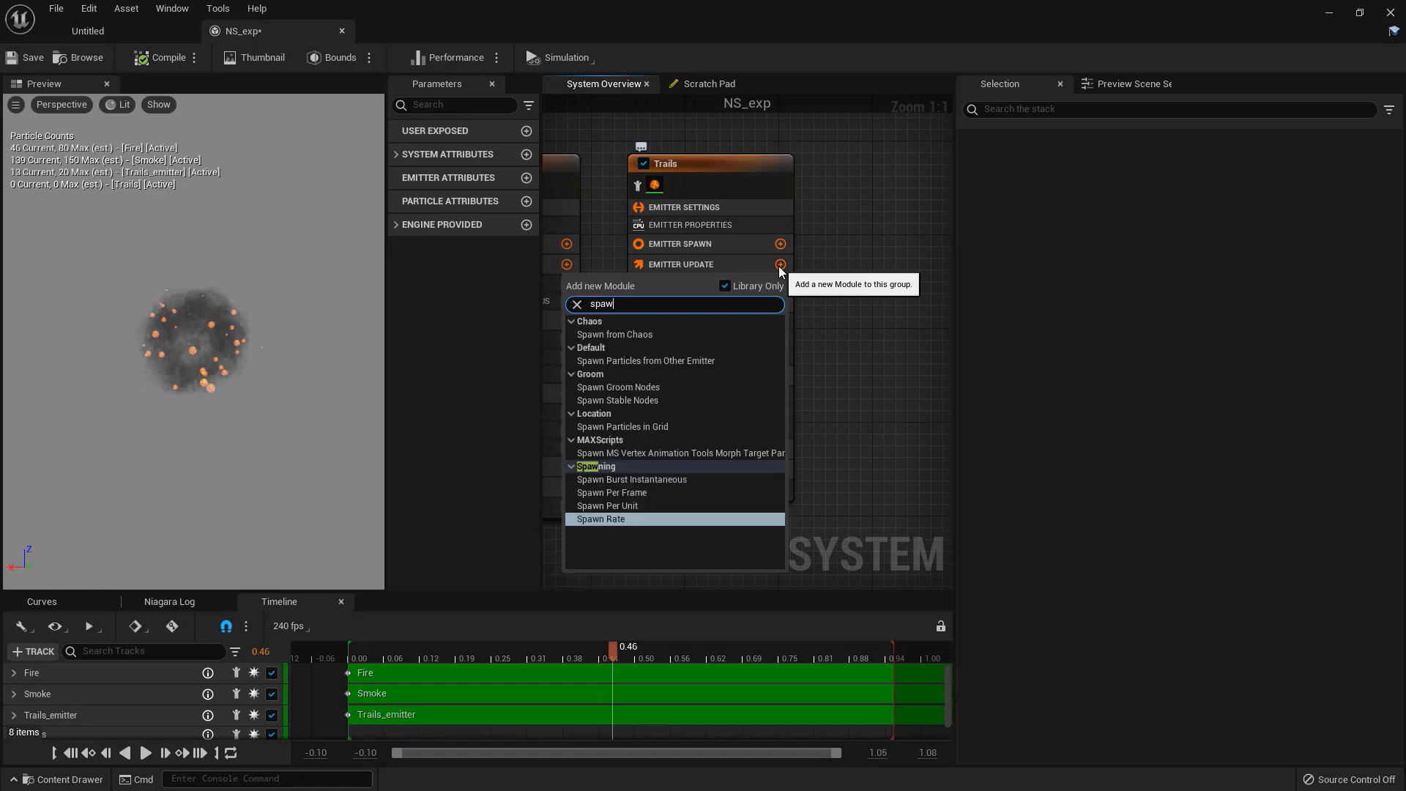
{"action": "type", "text": "n"}
{"action": "left_click", "coordinate": [669, 361]}
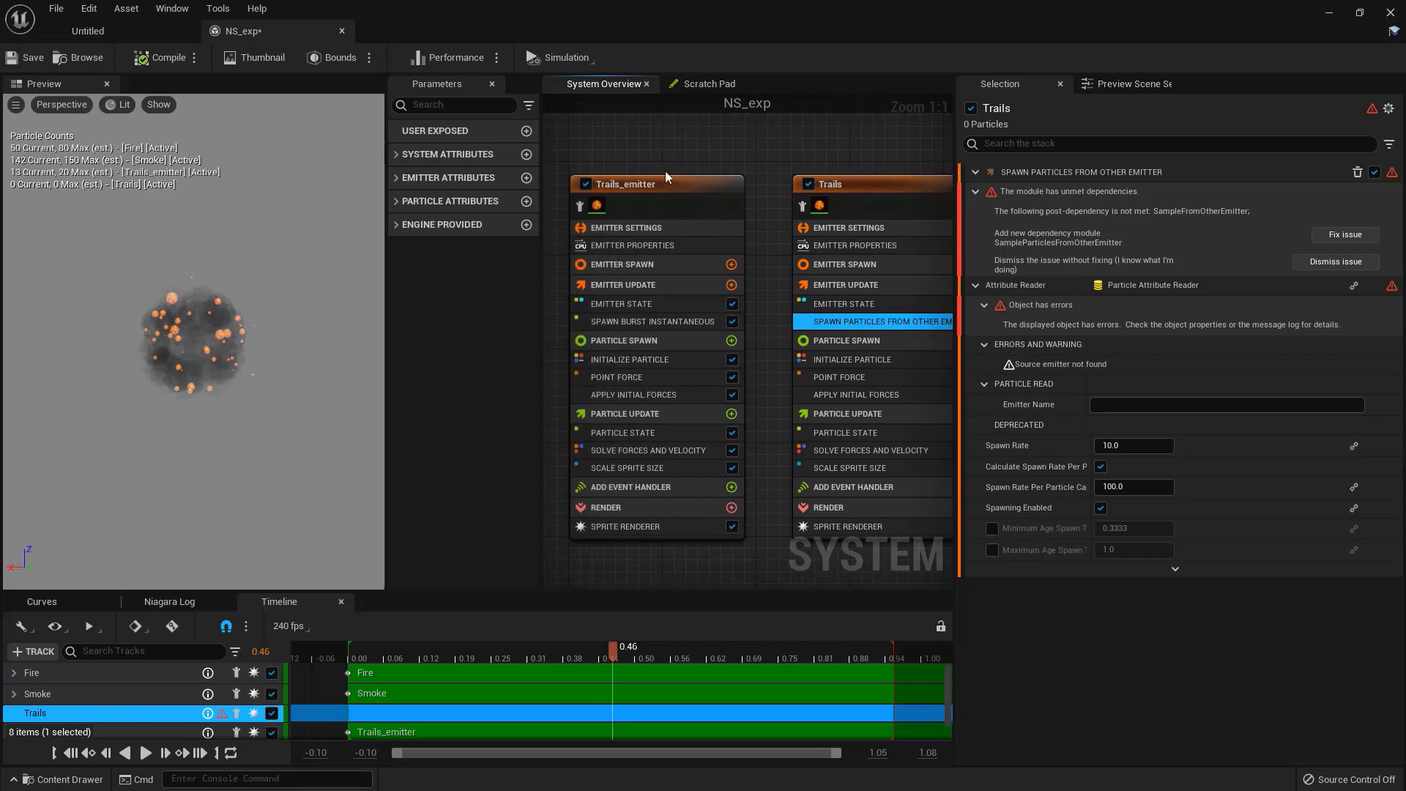
{"action": "left_click", "coordinate": [644, 183]}
{"action": "double_click", "coordinate": [652, 187]}
{"action": "key", "text": "ctrl+c"}
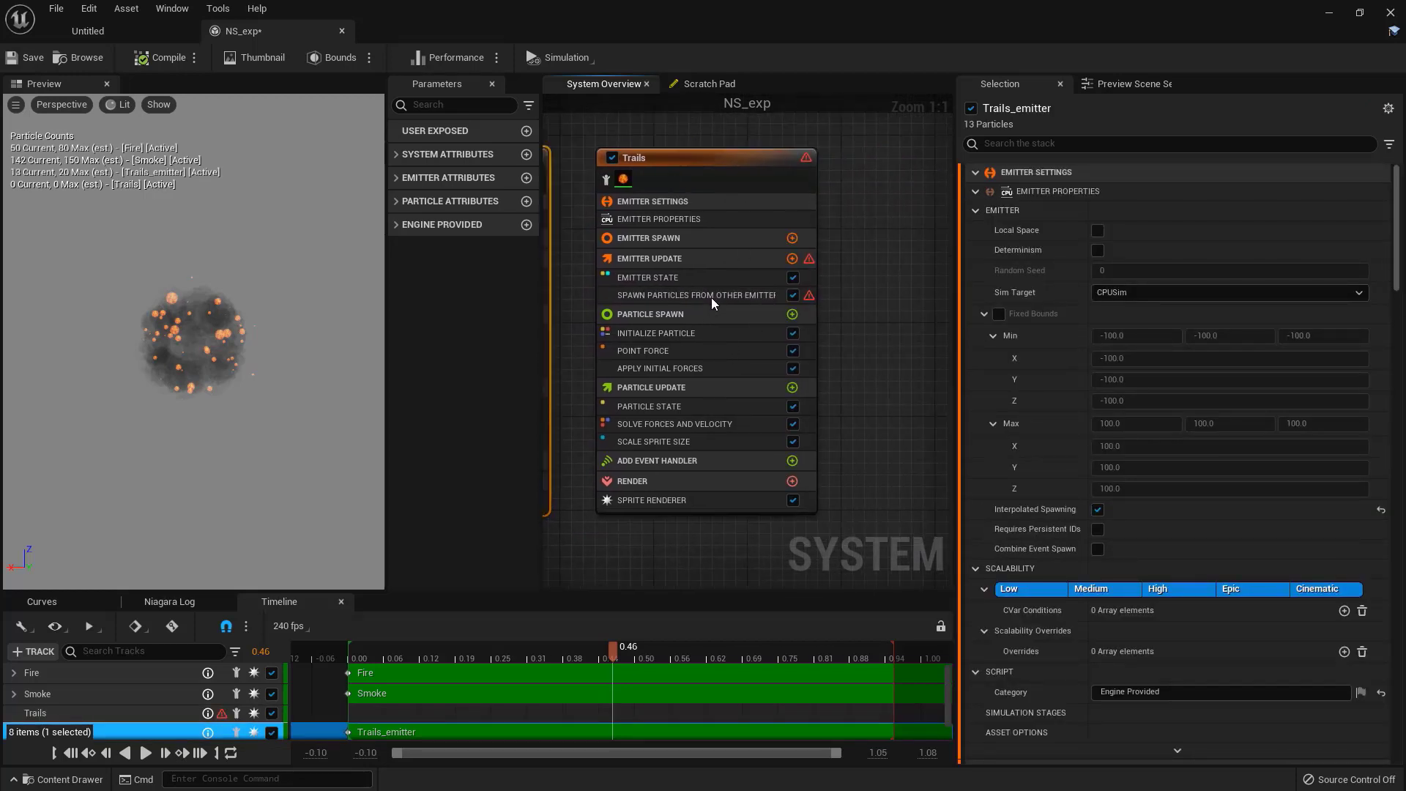
{"action": "left_click", "coordinate": [712, 296]}
{"action": "left_click", "coordinate": [1121, 404]}
{"action": "key", "text": "ctrl+v"}
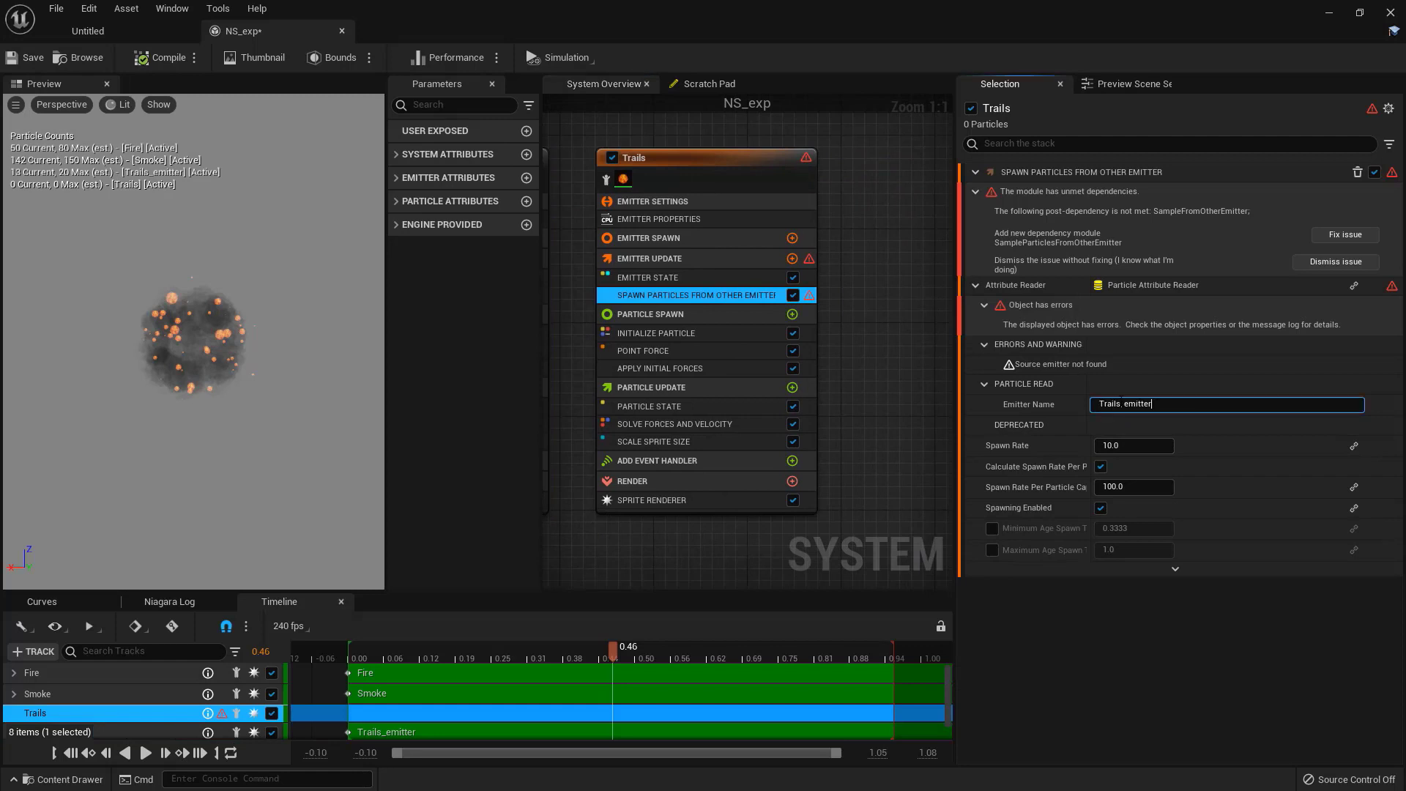
{"action": "key", "text": "Return"}
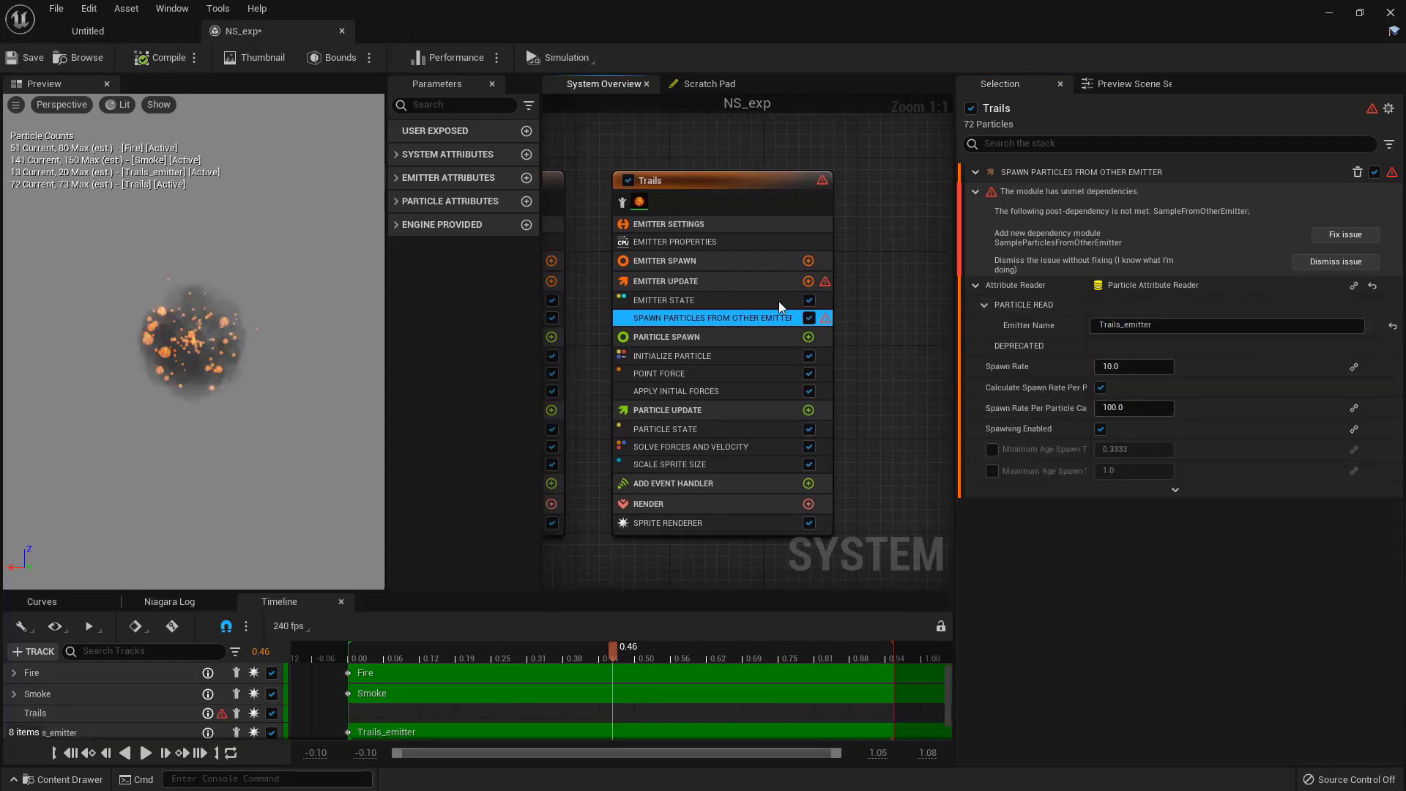
Step: Add the Sample Particles From Other Emitter dependency and place it below Initialize Particle
{"action": "left_click", "coordinate": [1344, 234]}
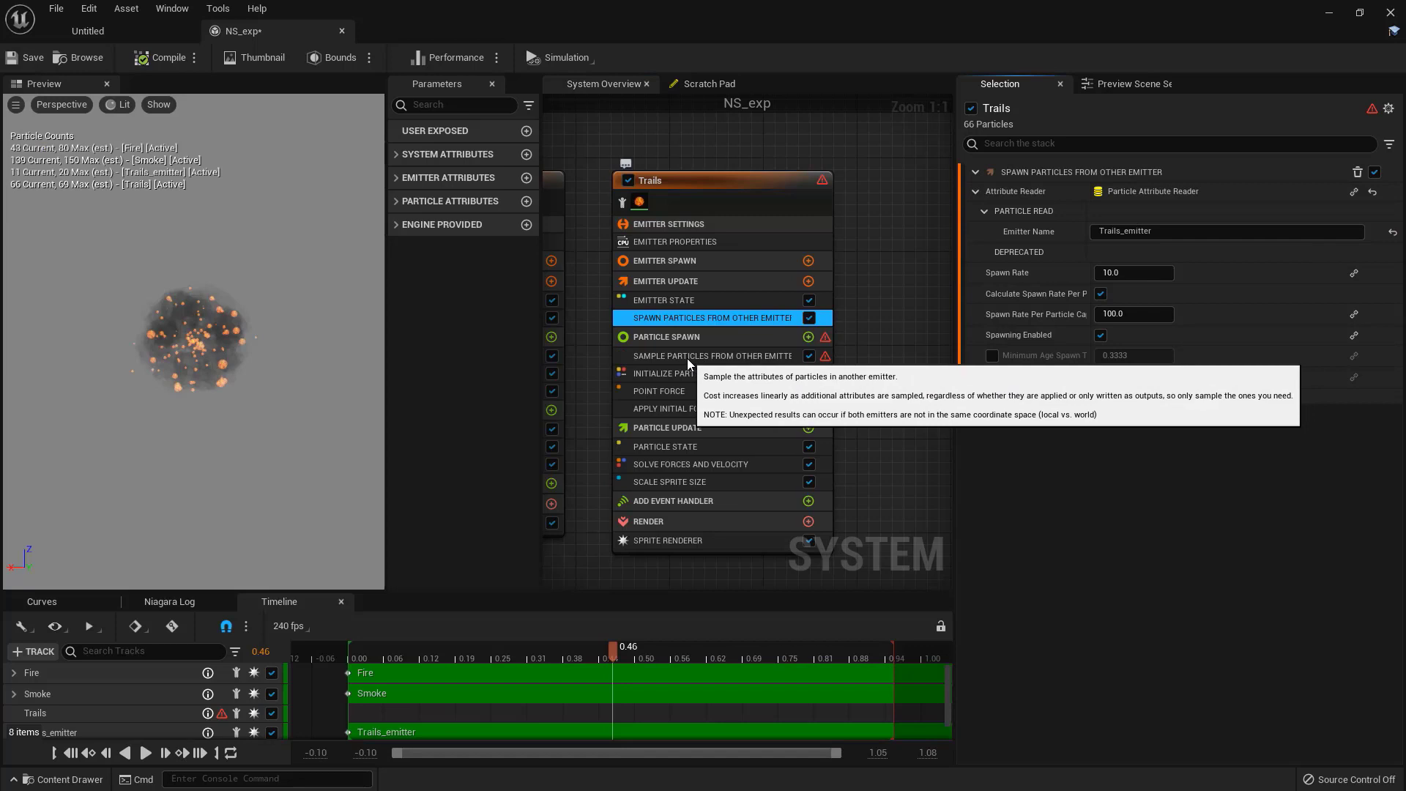
{"action": "left_click", "coordinate": [771, 358]}
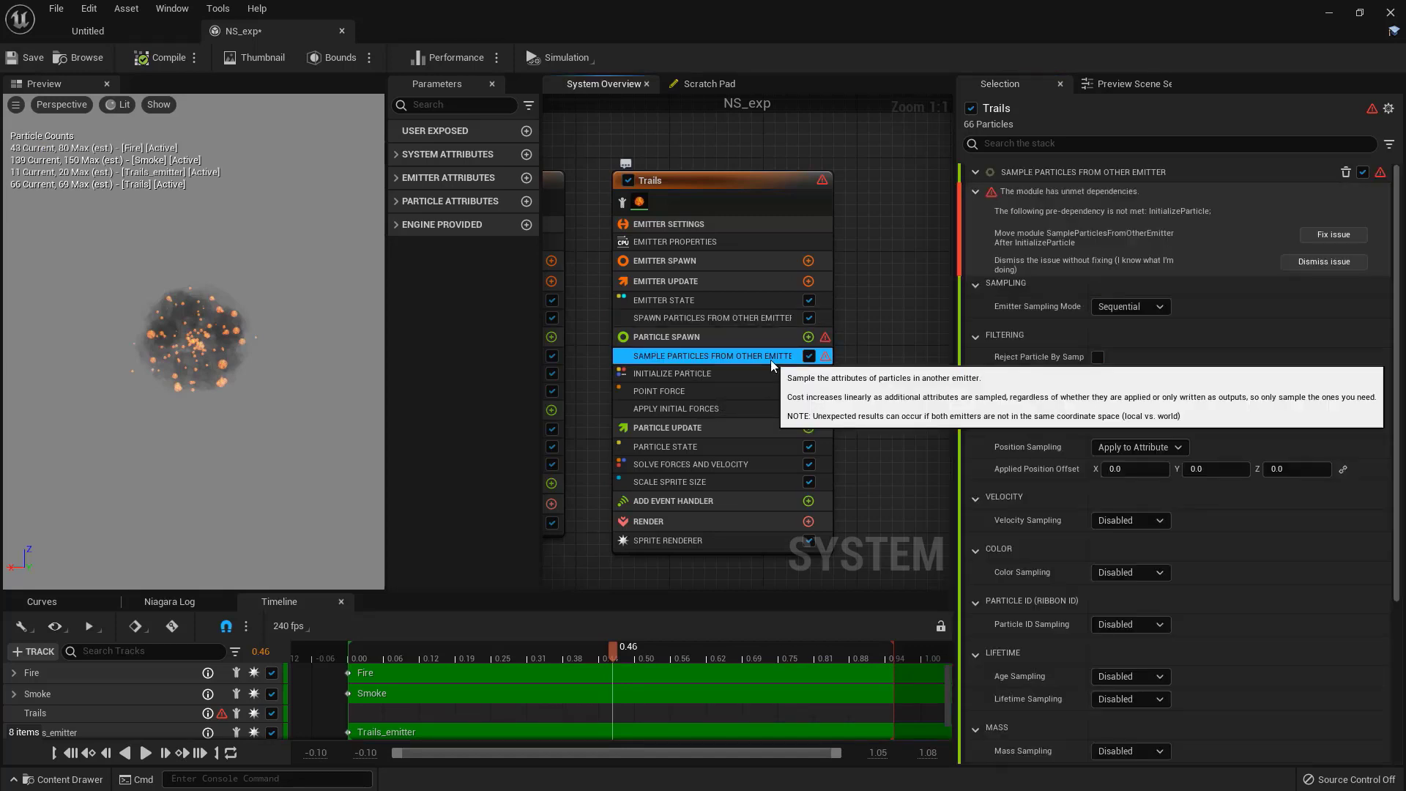
{"action": "left_click", "coordinate": [1325, 236]}
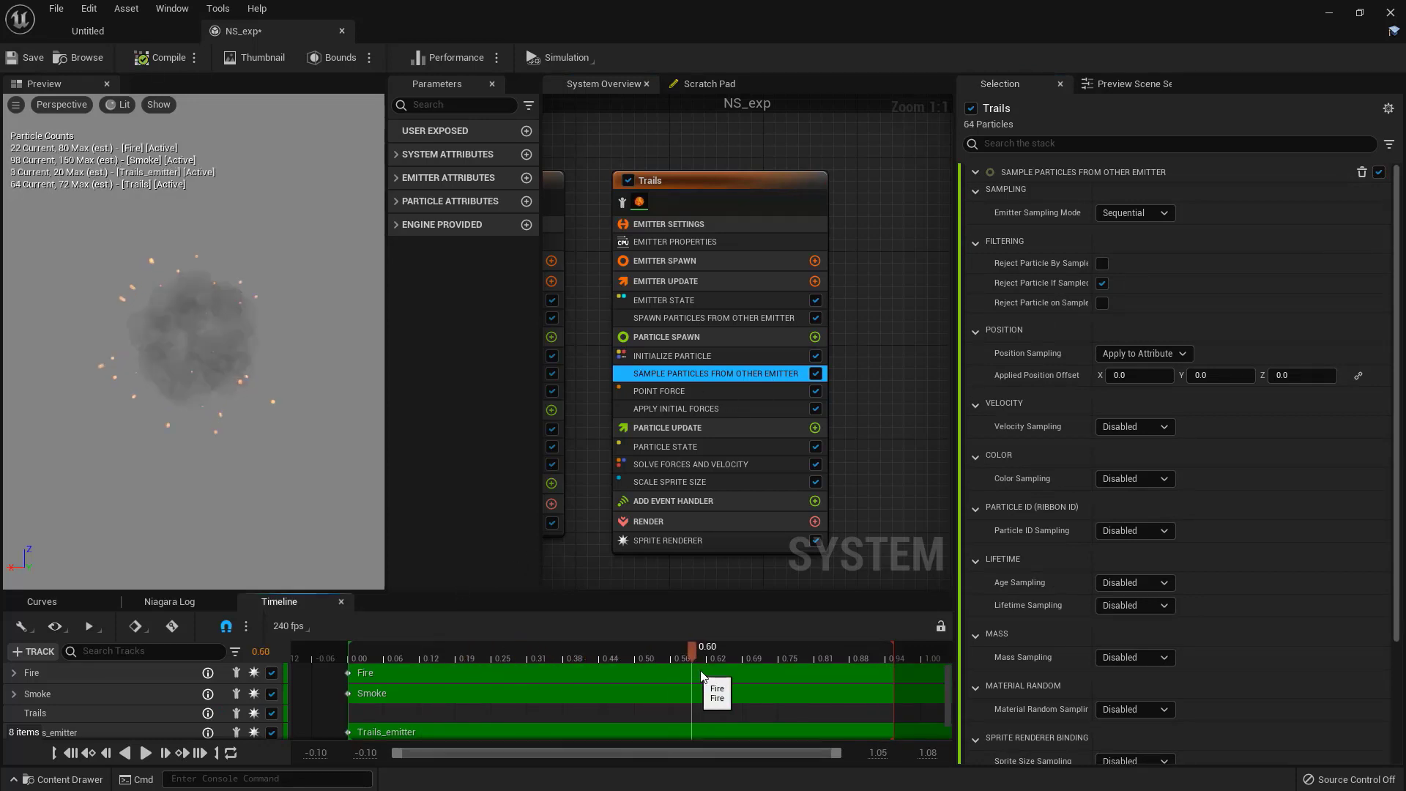
{"action": "left_click_drag", "start_coordinate": [619, 659], "coordinate": [649, 645]}
{"action": "right_click_drag", "start_coordinate": [899, 476], "coordinate": [884, 407]}
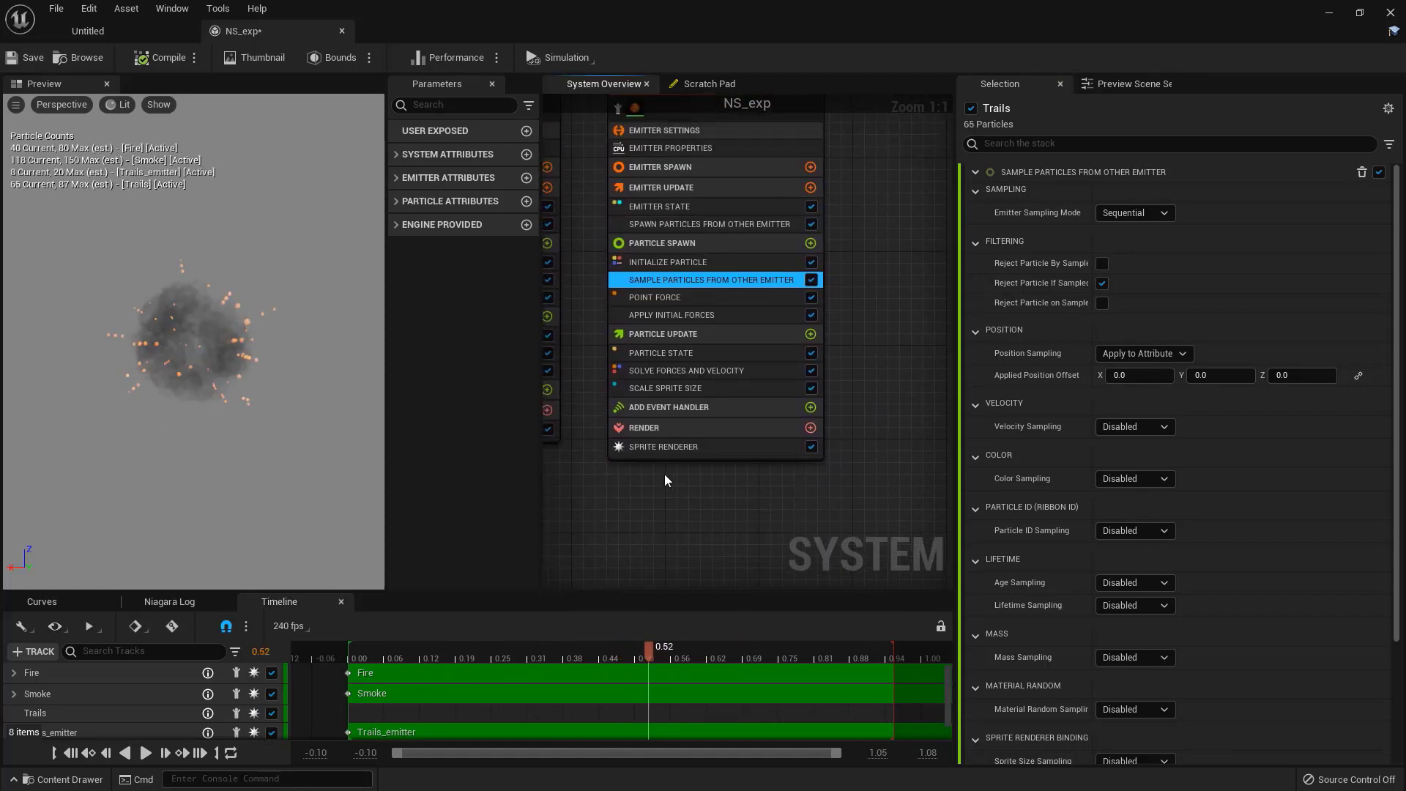
Step: Bring up the material choices for the Trails sprite renderer
{"action": "left_click", "coordinate": [696, 450]}
{"action": "right_click_drag", "start_coordinate": [734, 495], "coordinate": [736, 531]}
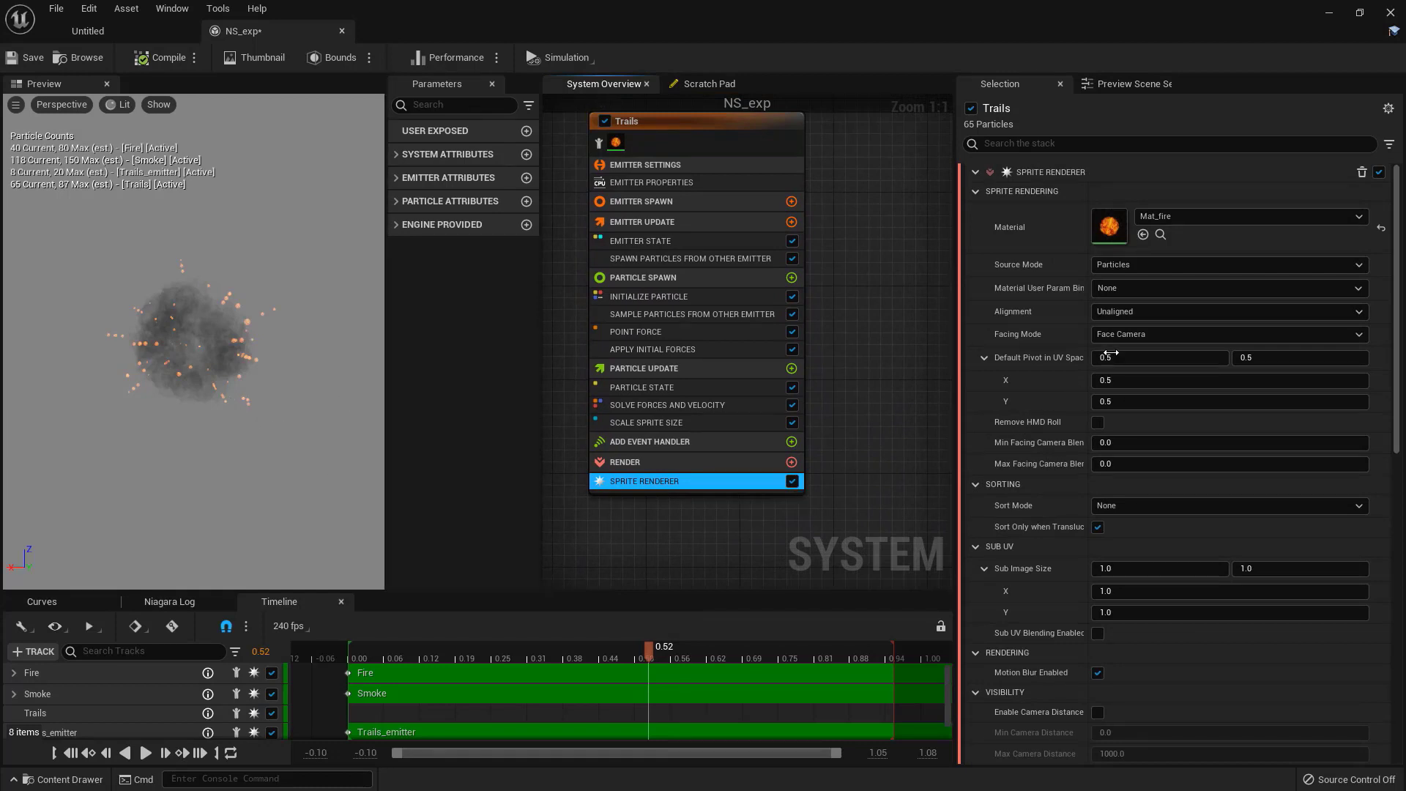
{"action": "left_click", "coordinate": [1228, 217]}
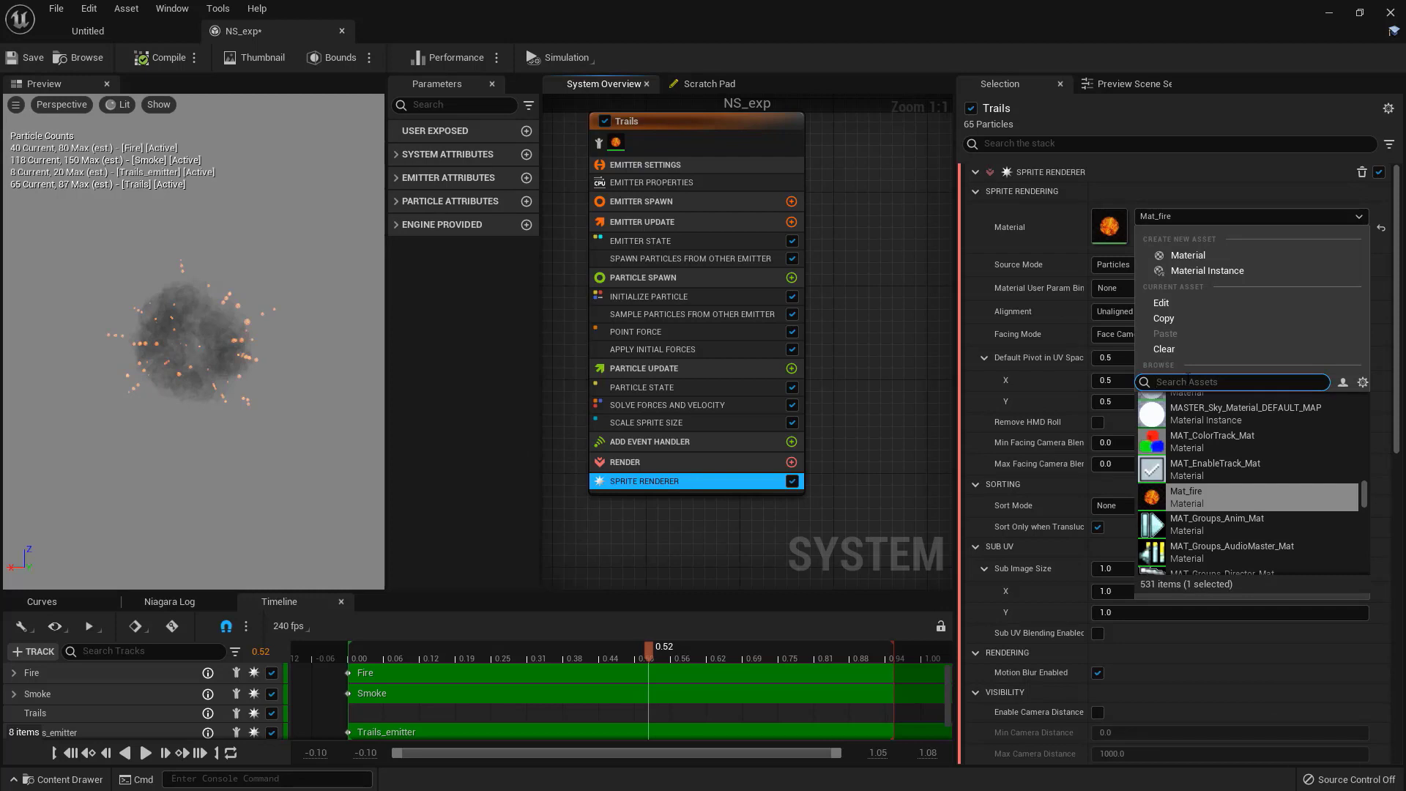
Step: Search 'defaultspr' and assign DefaultSpriteMaterial to the Trails sprites
{"action": "type", "text": "defa"}
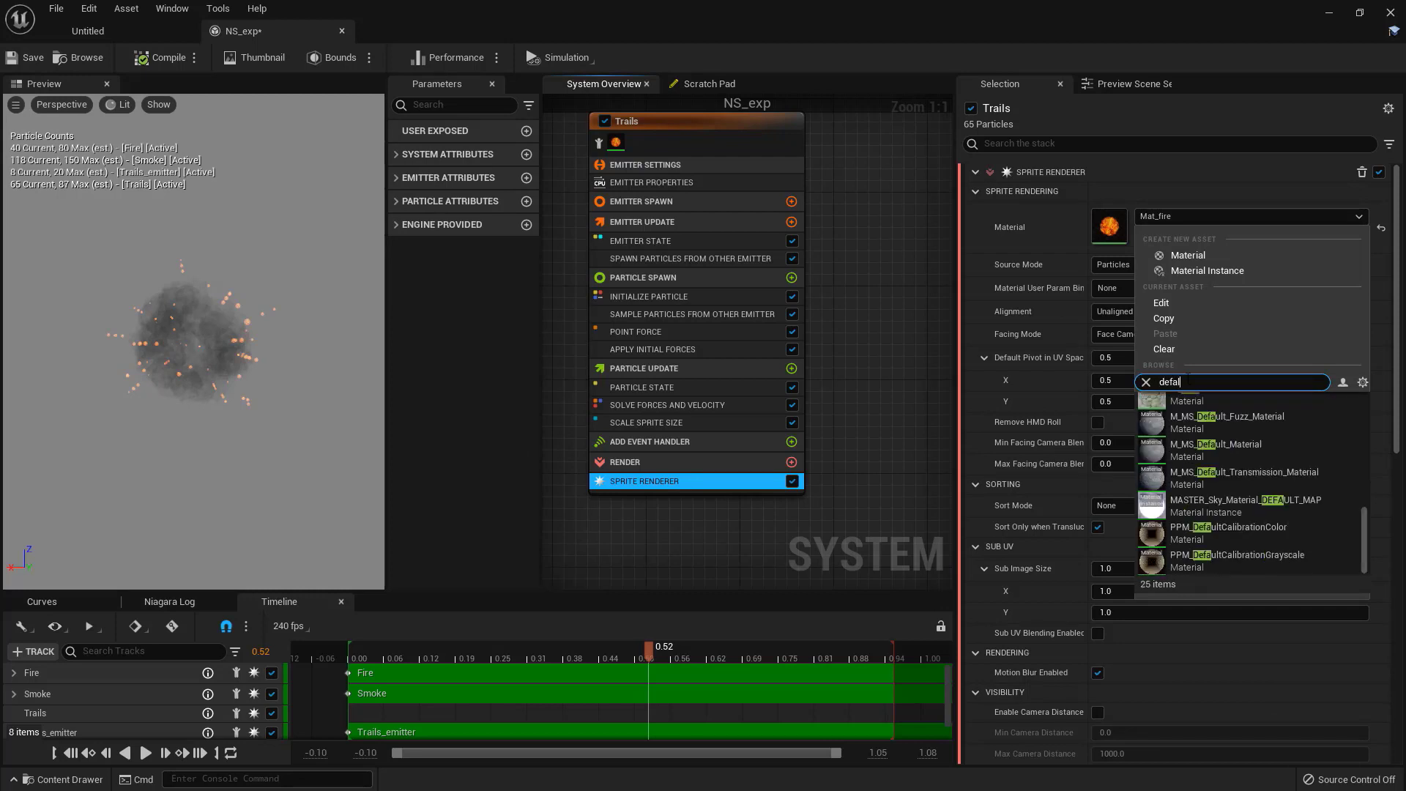
{"action": "type", "text": "ult"}
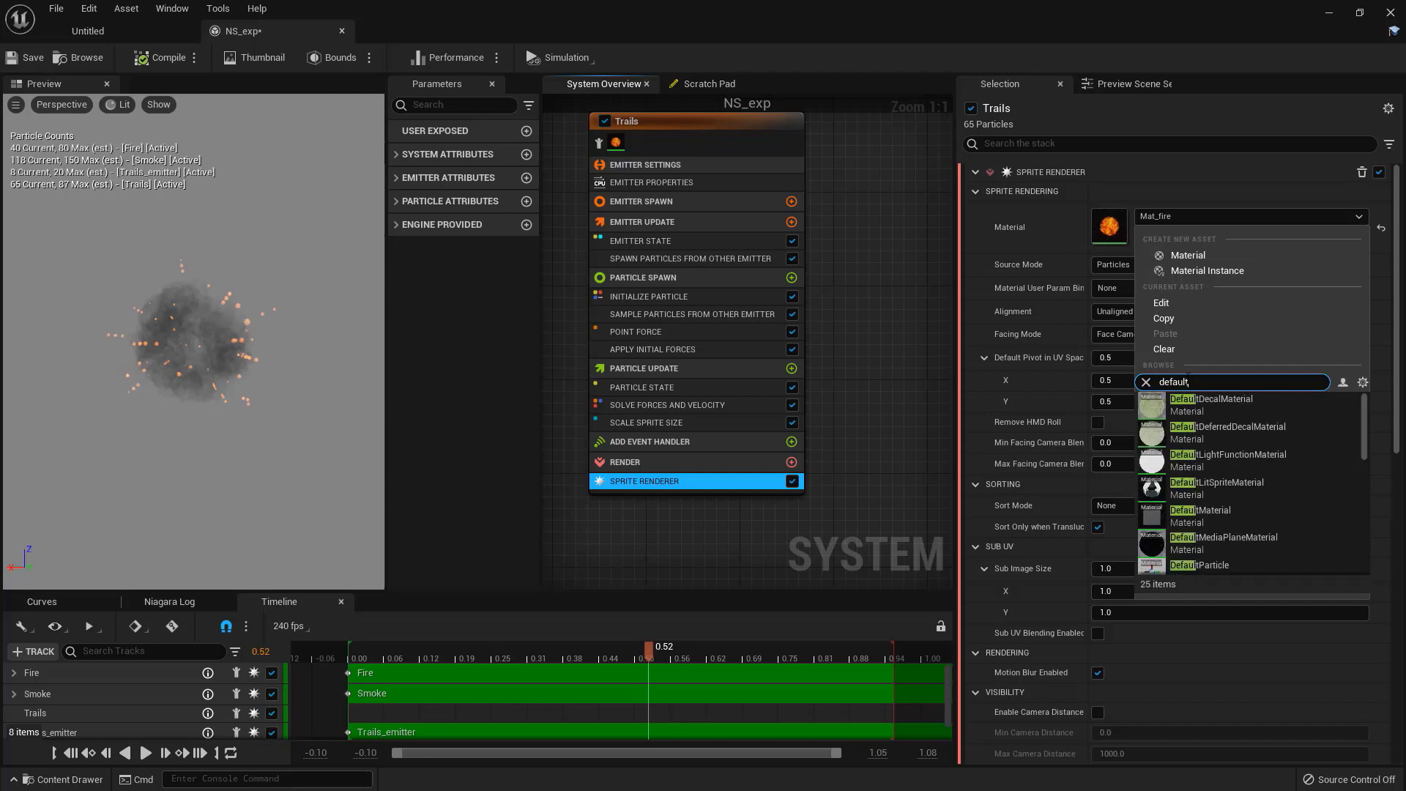
{"action": "type", "text": "spr"}
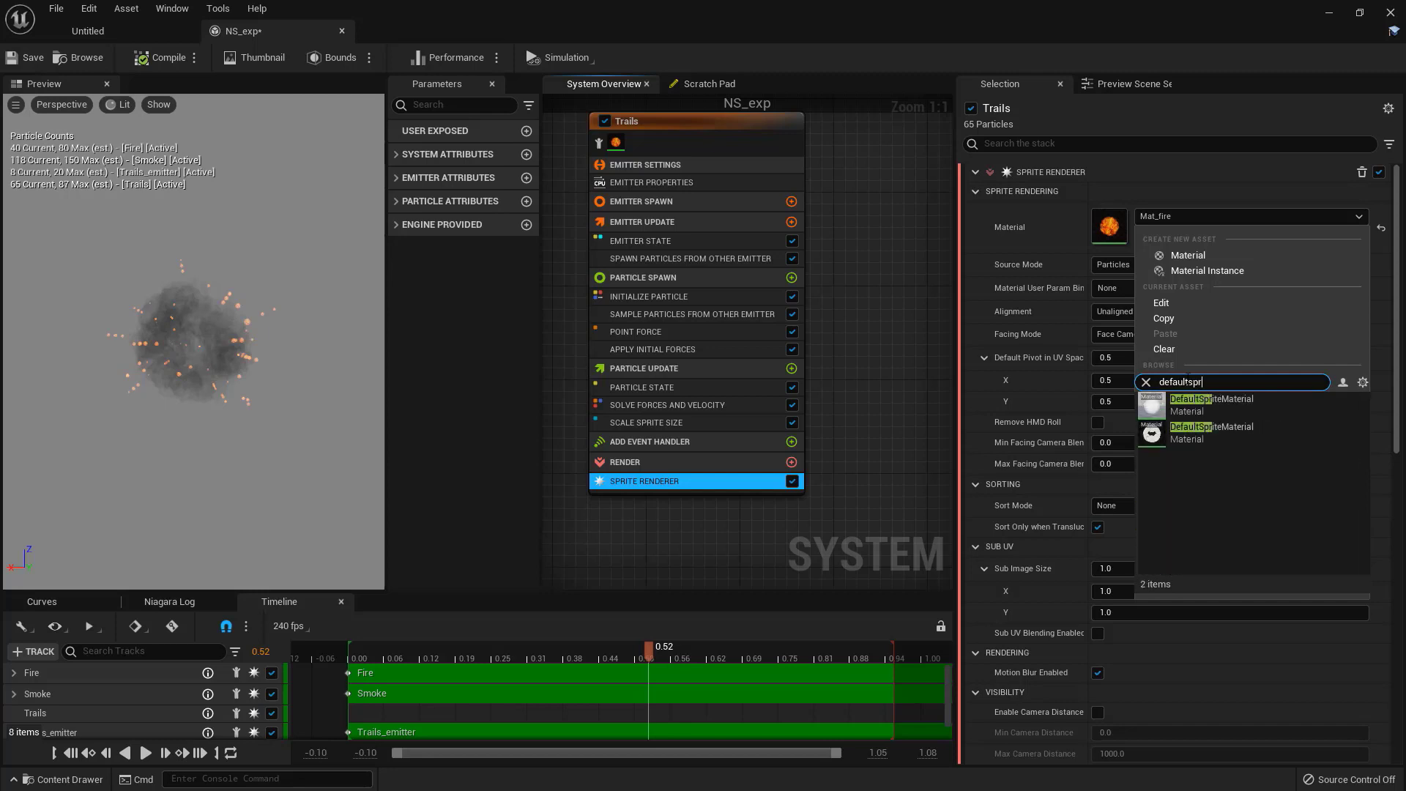
{"action": "left_click", "coordinate": [1363, 382]}
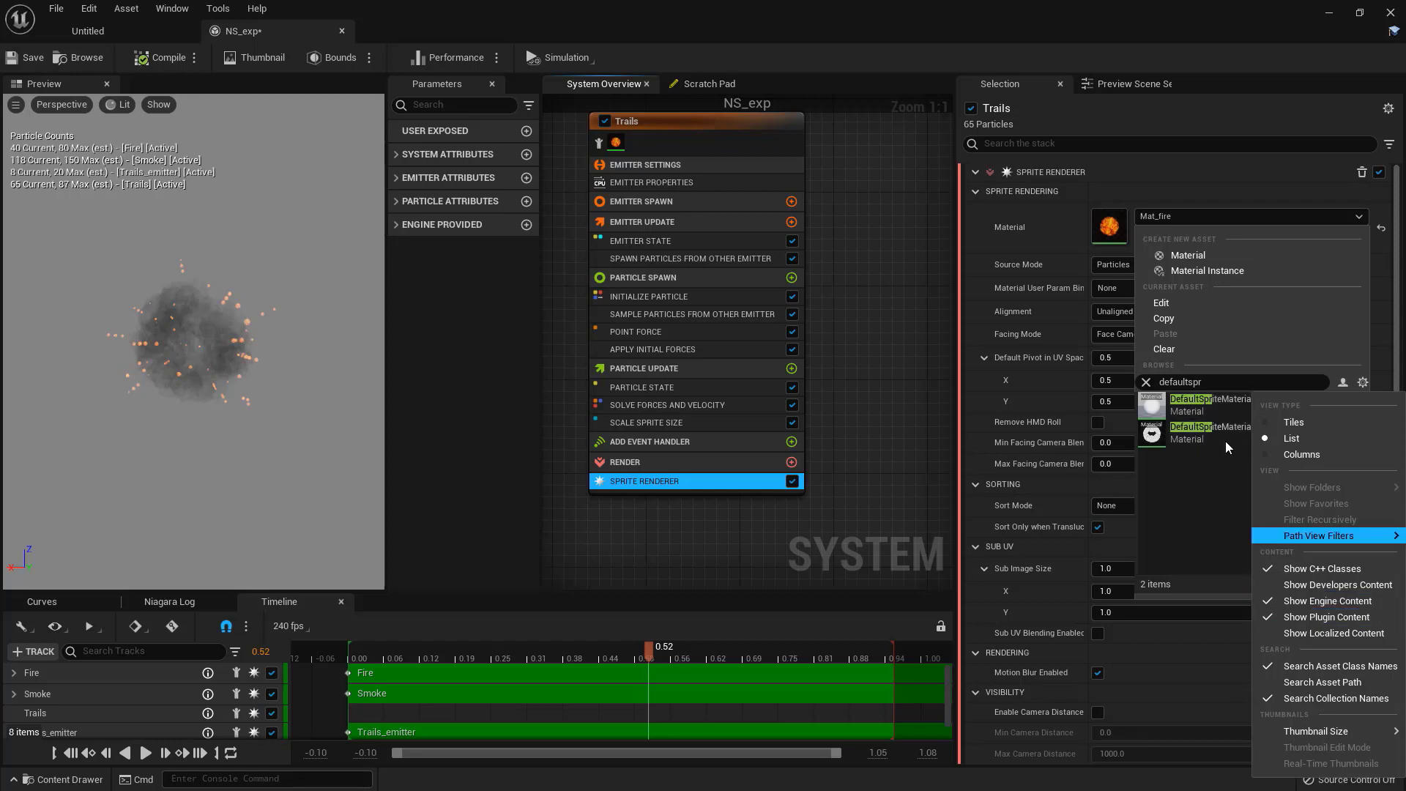
{"action": "left_click", "coordinate": [1206, 410]}
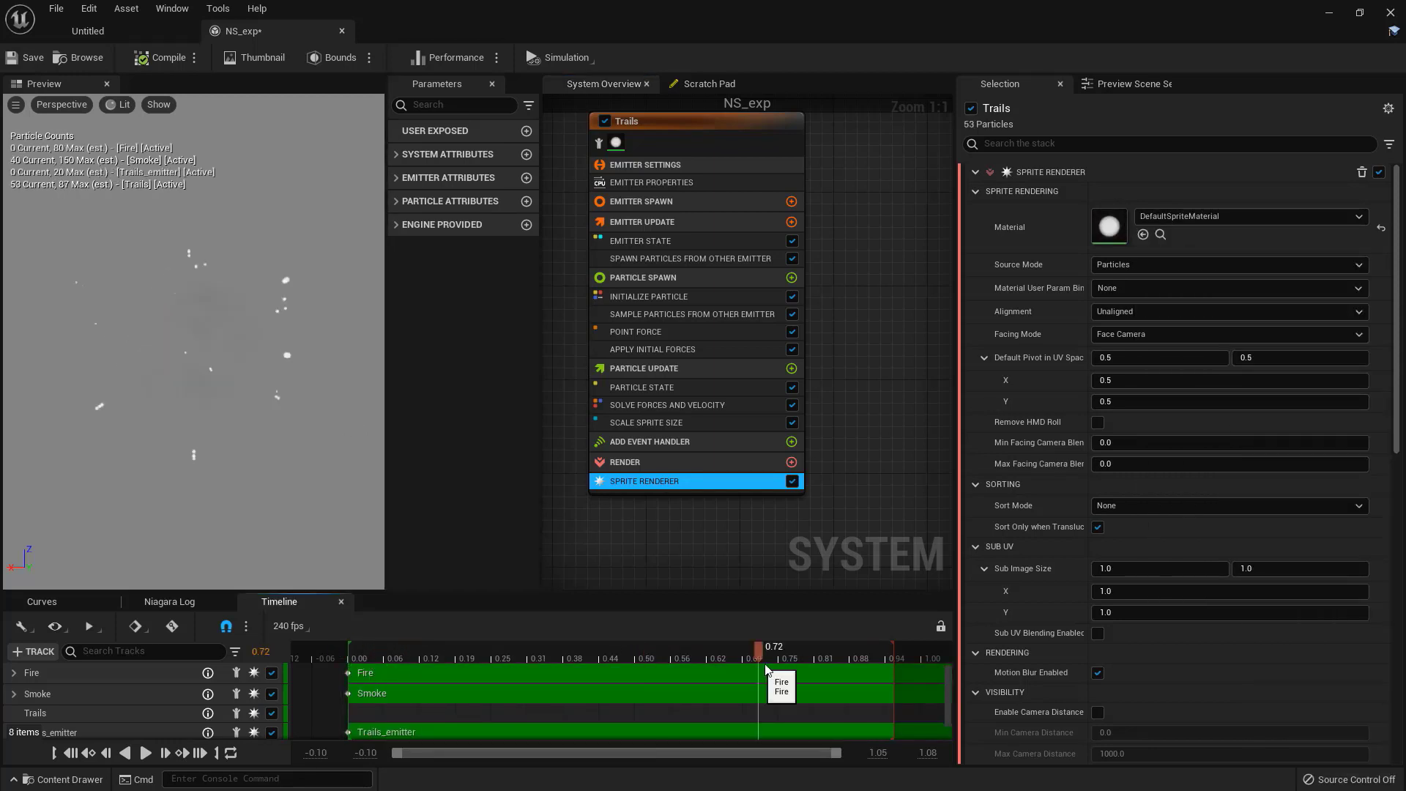
Step: Delete the Point Force and Apply Initial Forces modules from Trails
{"action": "left_click_drag", "start_coordinate": [469, 632], "coordinate": [691, 656]}
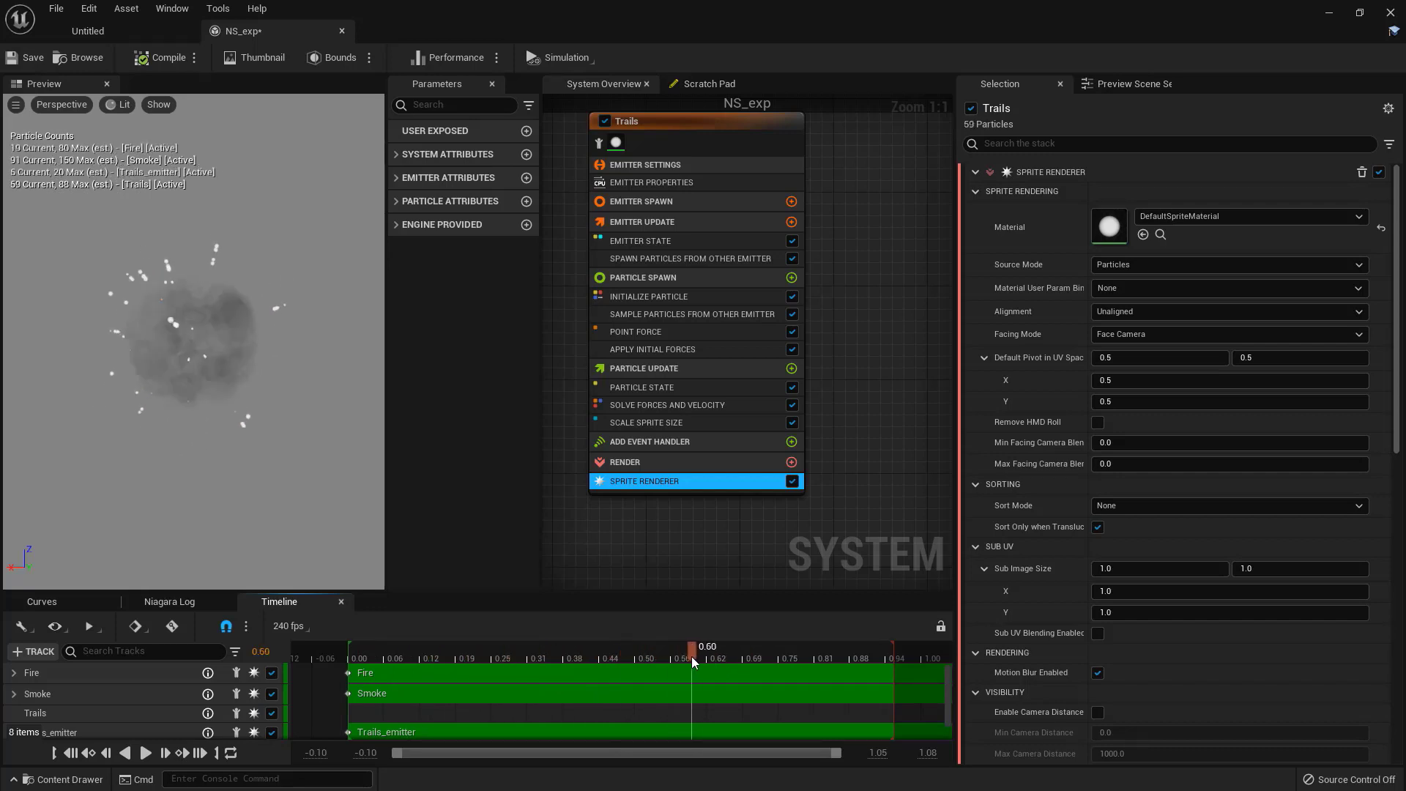
{"action": "left_click", "coordinate": [674, 331]}
{"action": "left_click", "coordinate": [679, 351], "text": "ctrl"}
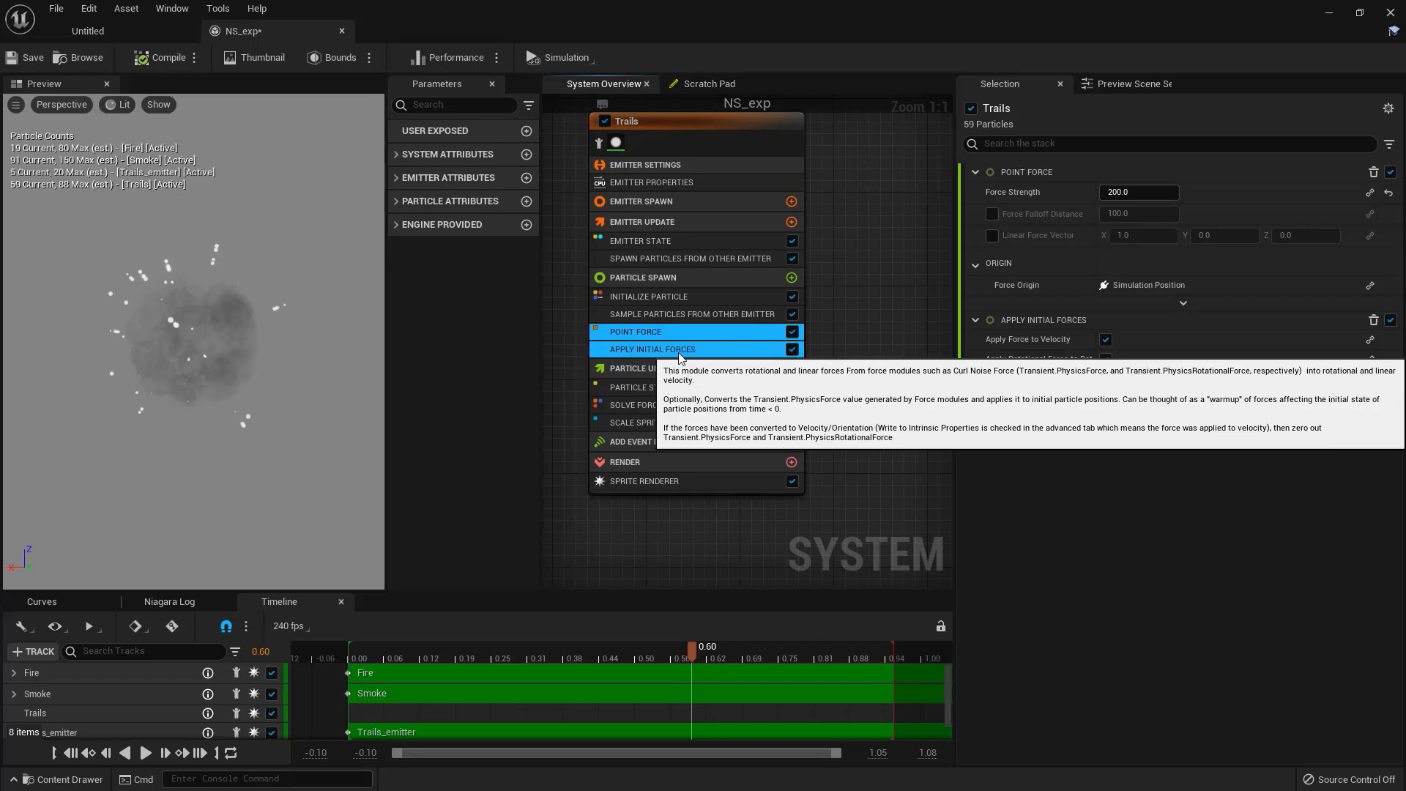
{"action": "key", "text": "Delete"}
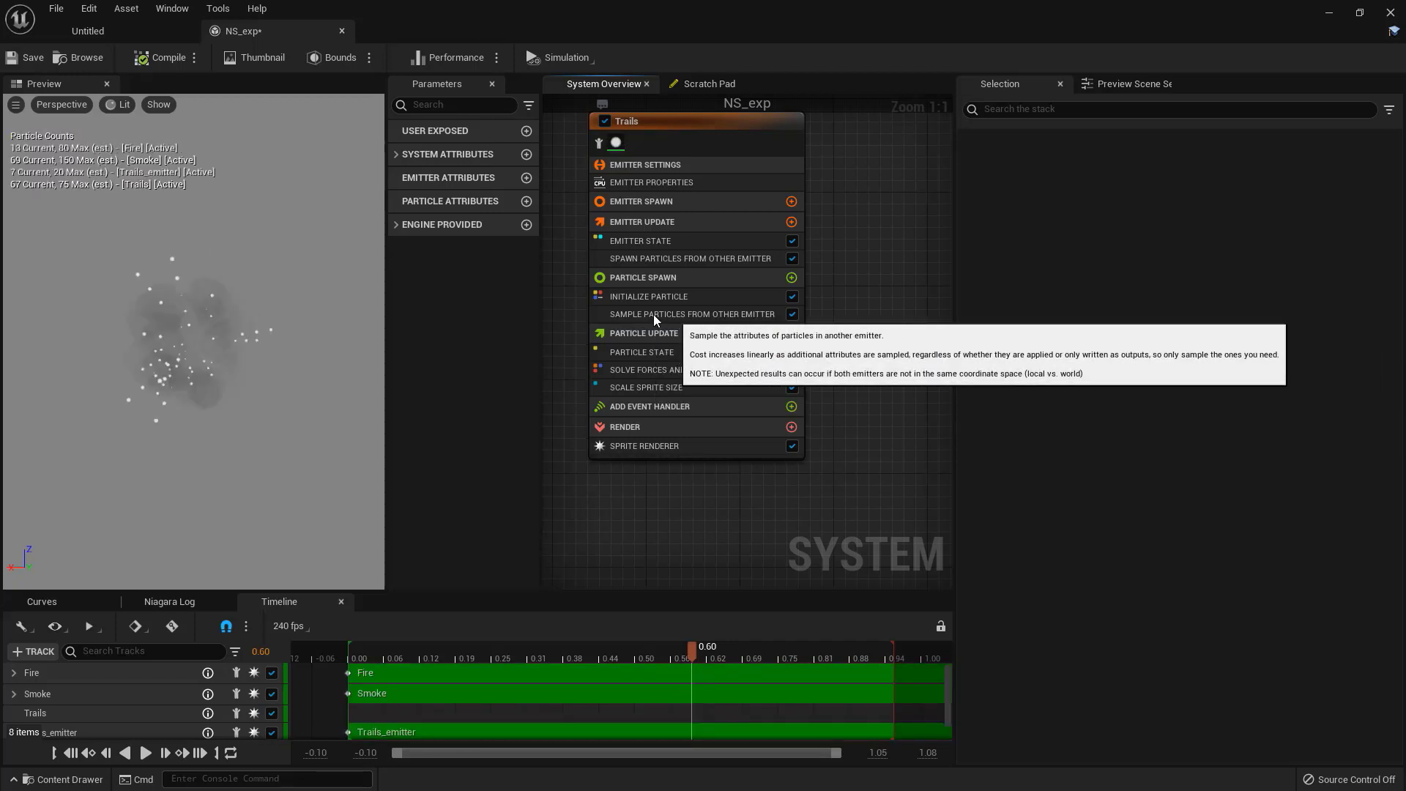
Step: Set Velocity Sampling to Apply to Attribute with an Applied Velocity Scale of 0.2
{"action": "left_click", "coordinate": [676, 314]}
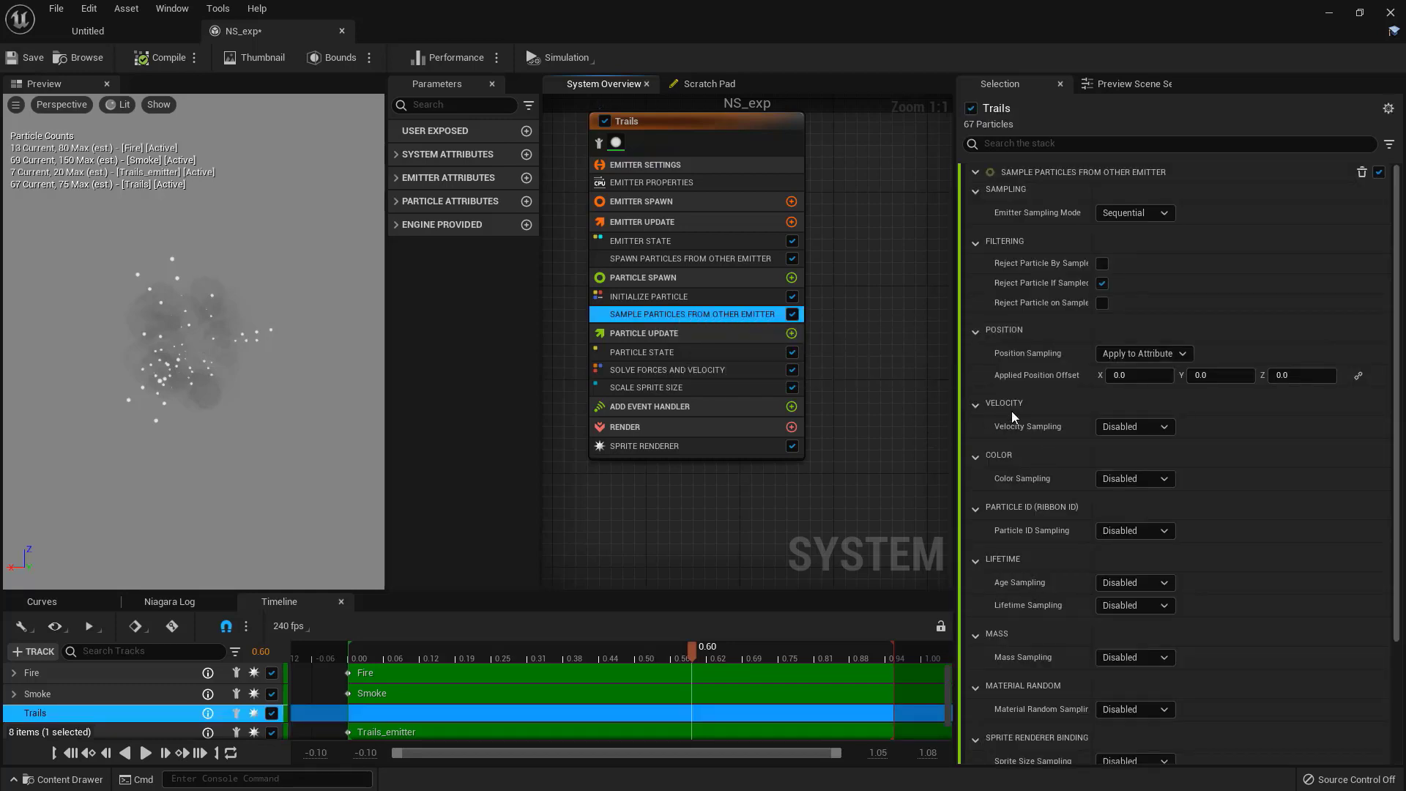
{"action": "left_click", "coordinate": [1125, 426]}
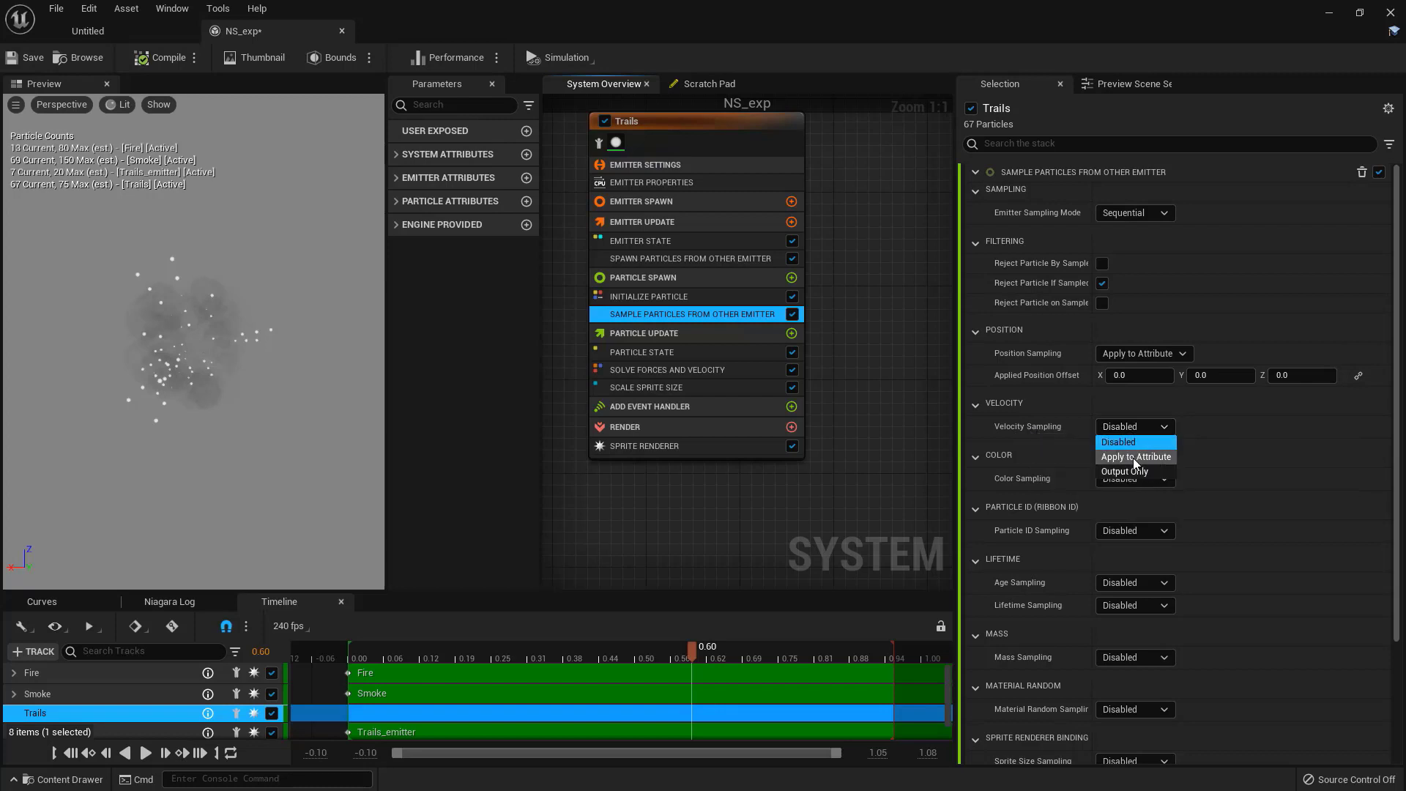
{"action": "left_click", "coordinate": [1138, 458]}
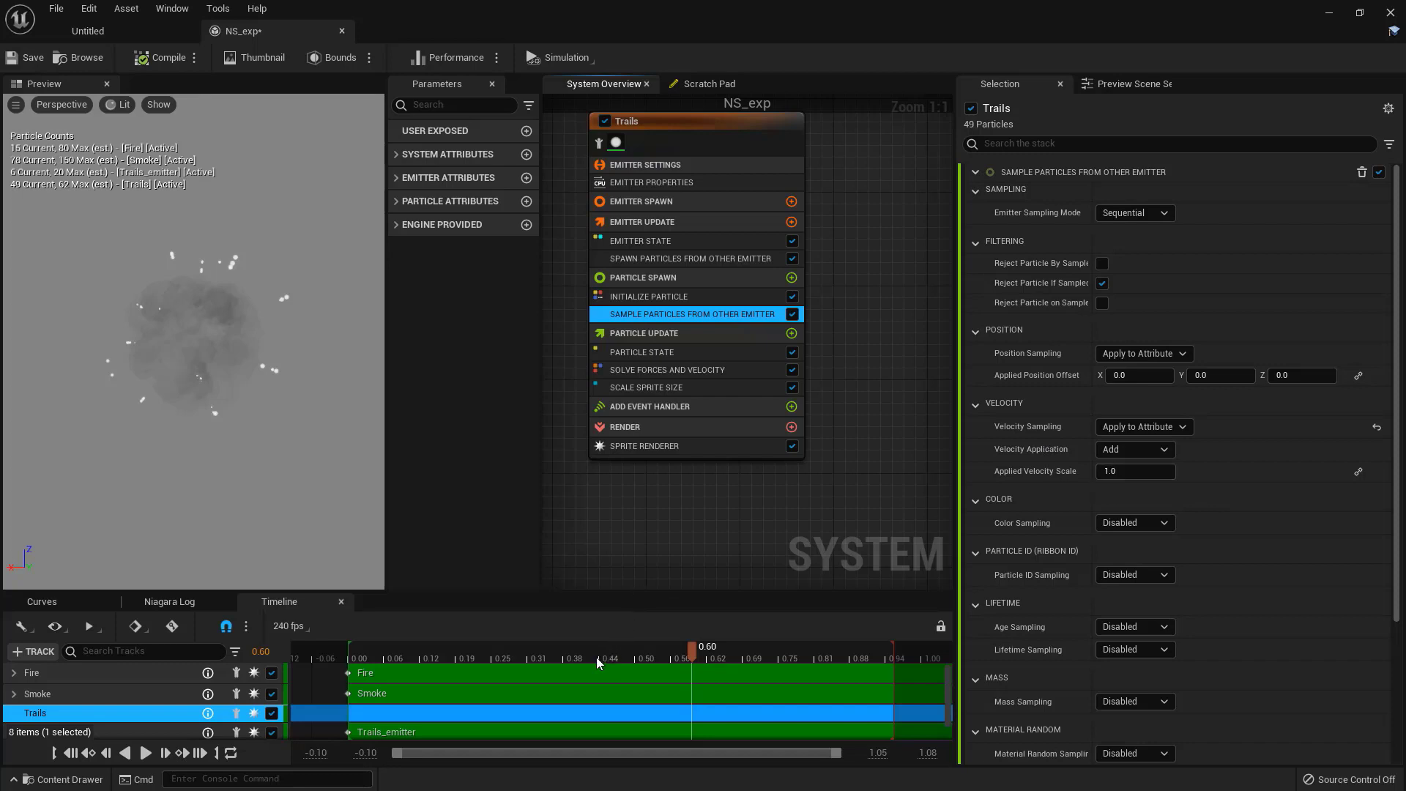
{"action": "left_click_drag", "start_coordinate": [596, 657], "coordinate": [721, 657]}
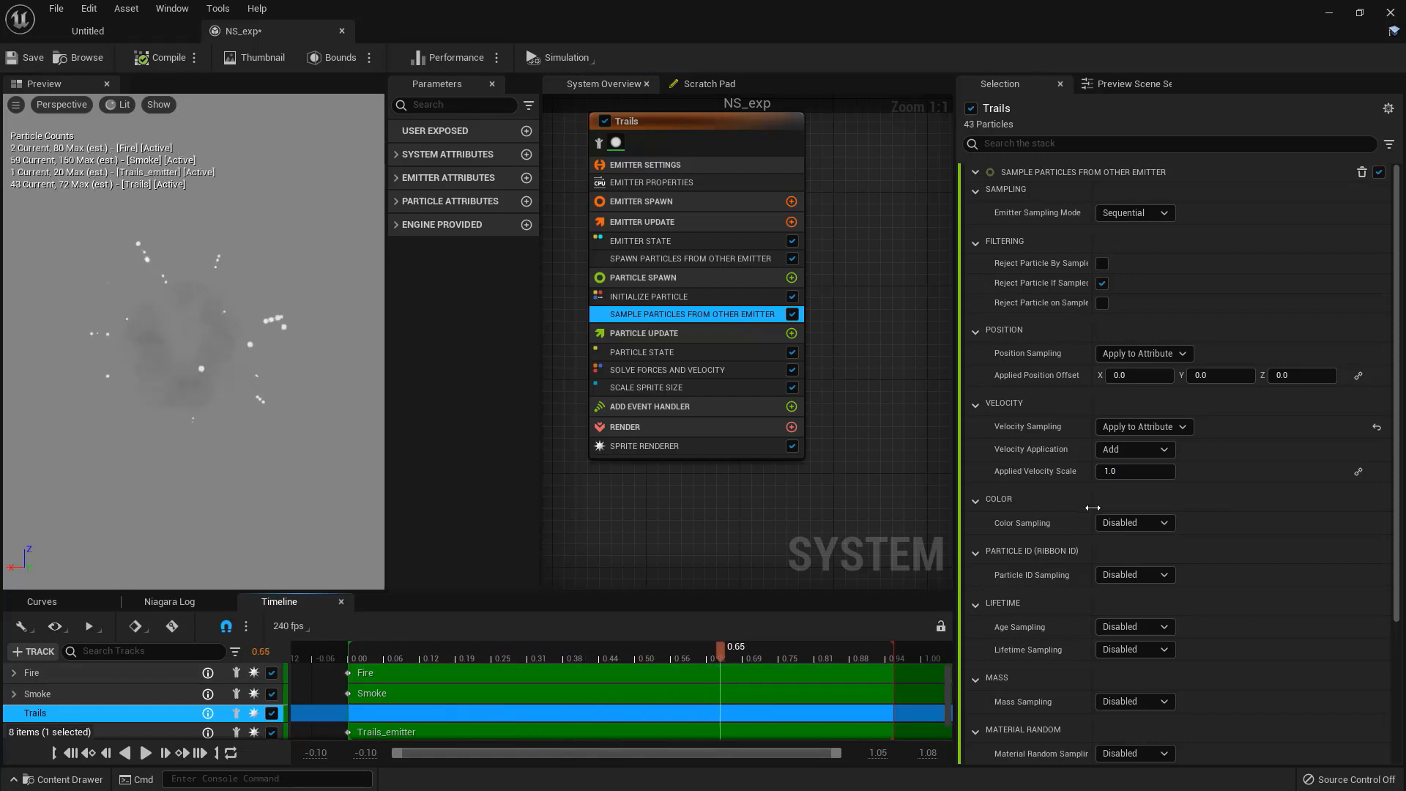
{"action": "left_click", "coordinate": [1125, 473]}
{"action": "type", "text": "0.2"}
{"action": "key", "text": "Return"}
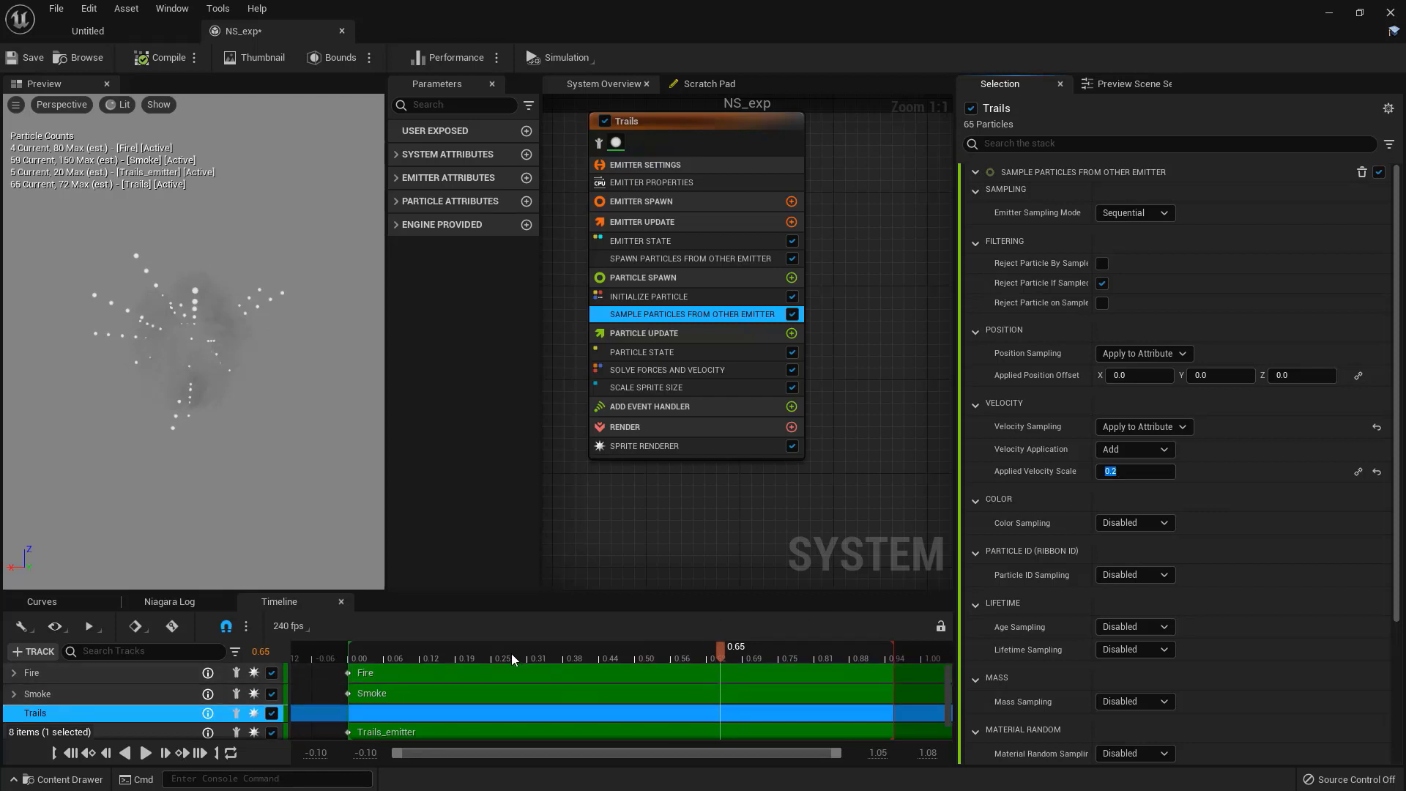
{"action": "left_click_drag", "start_coordinate": [511, 653], "coordinate": [727, 662]}
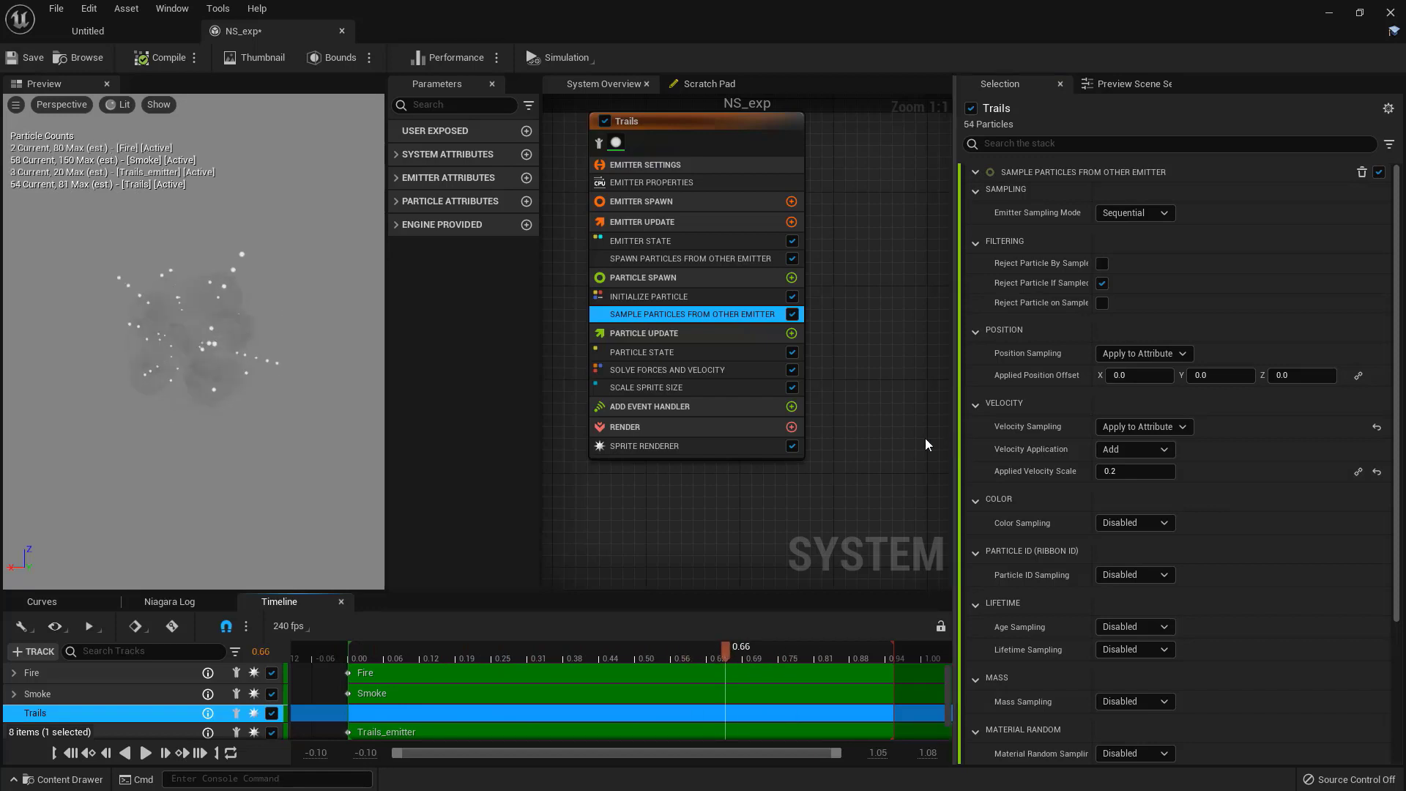
{"action": "mouse_move", "coordinate": [873, 429]}
{"action": "right_mouse_down"}
{"action": "mouse_move", "coordinate": [878, 461]}
{"action": "mouse_move", "coordinate": [885, 445]}
{"action": "right_mouse_up"}
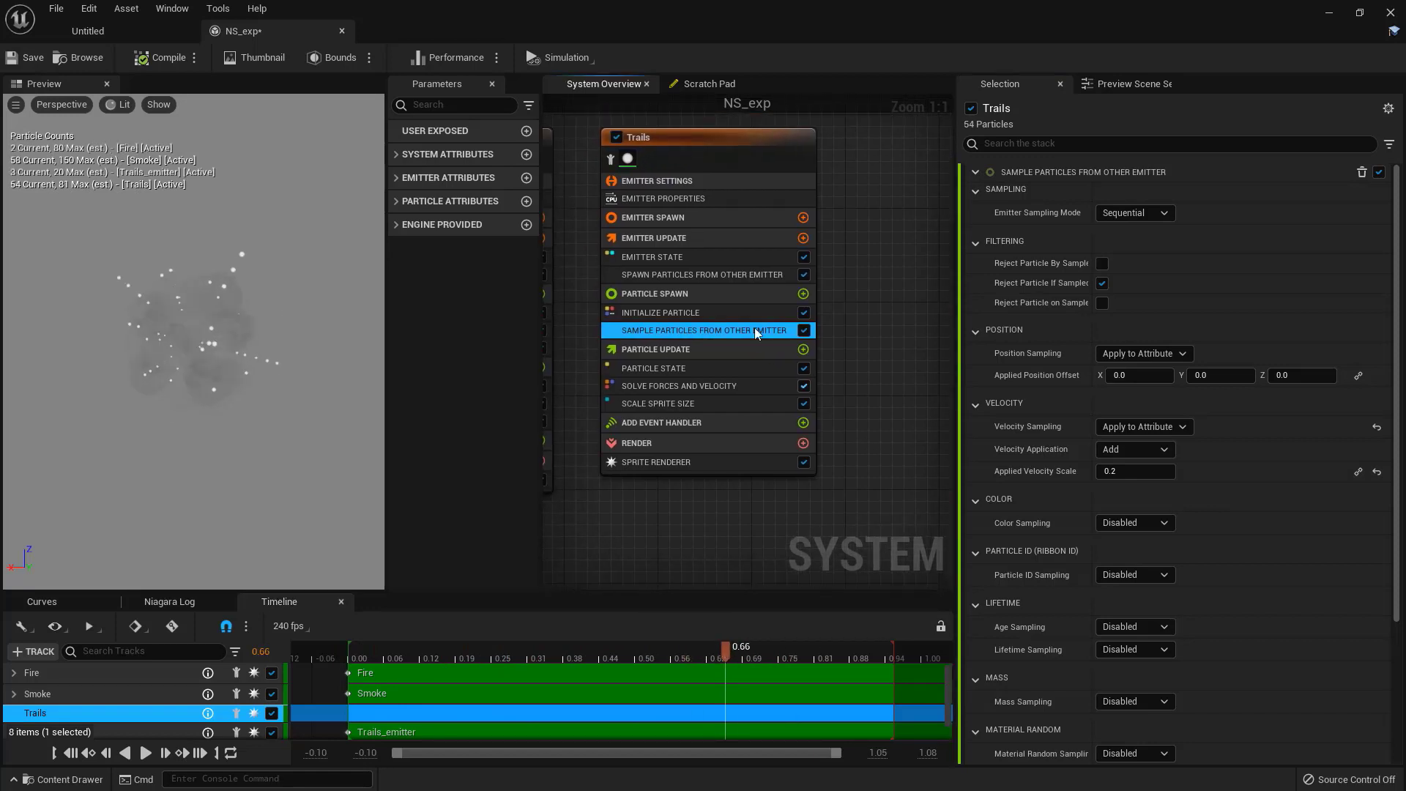
Step: Set the Trails spawn rate from the other emitter to 100
{"action": "left_click", "coordinate": [697, 278]}
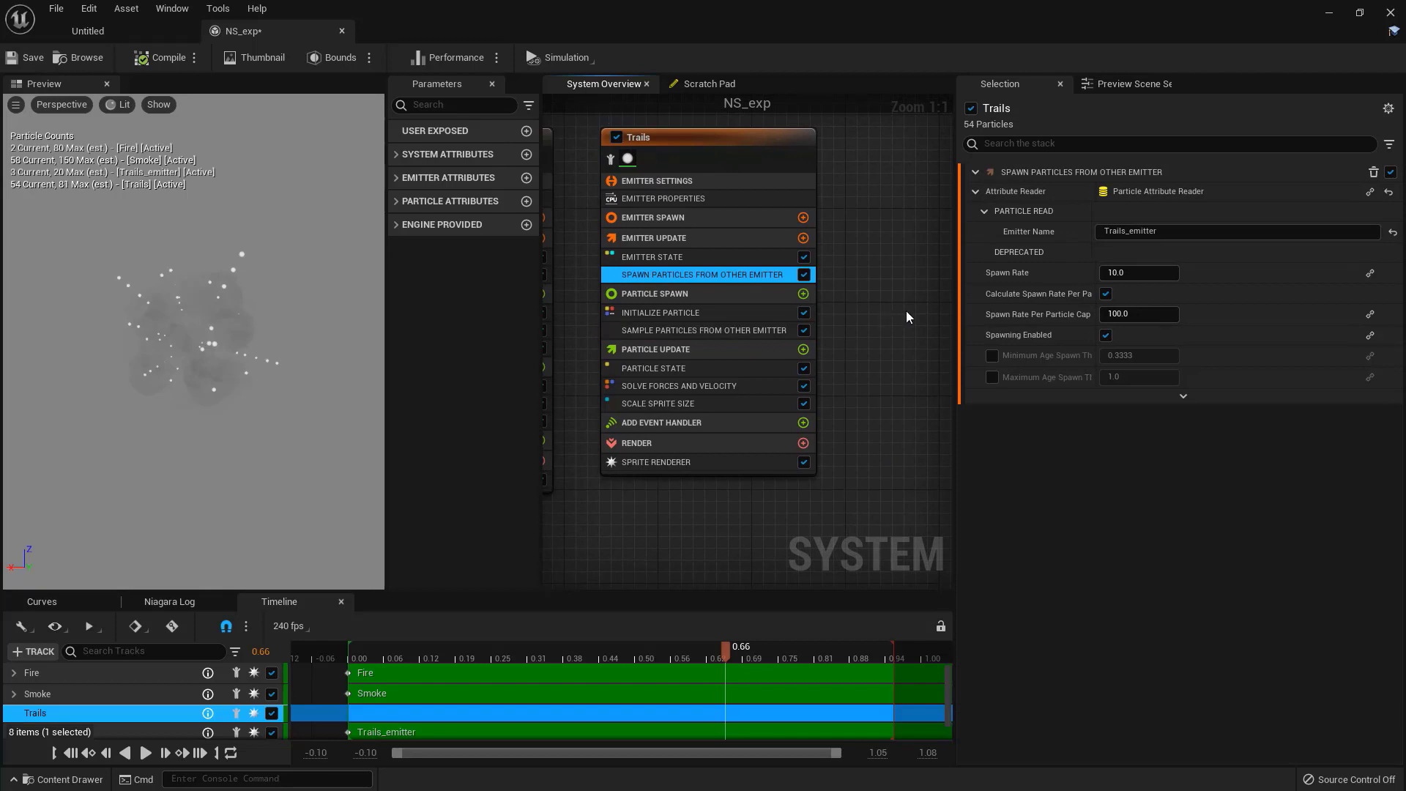
{"action": "left_click", "coordinate": [1128, 273]}
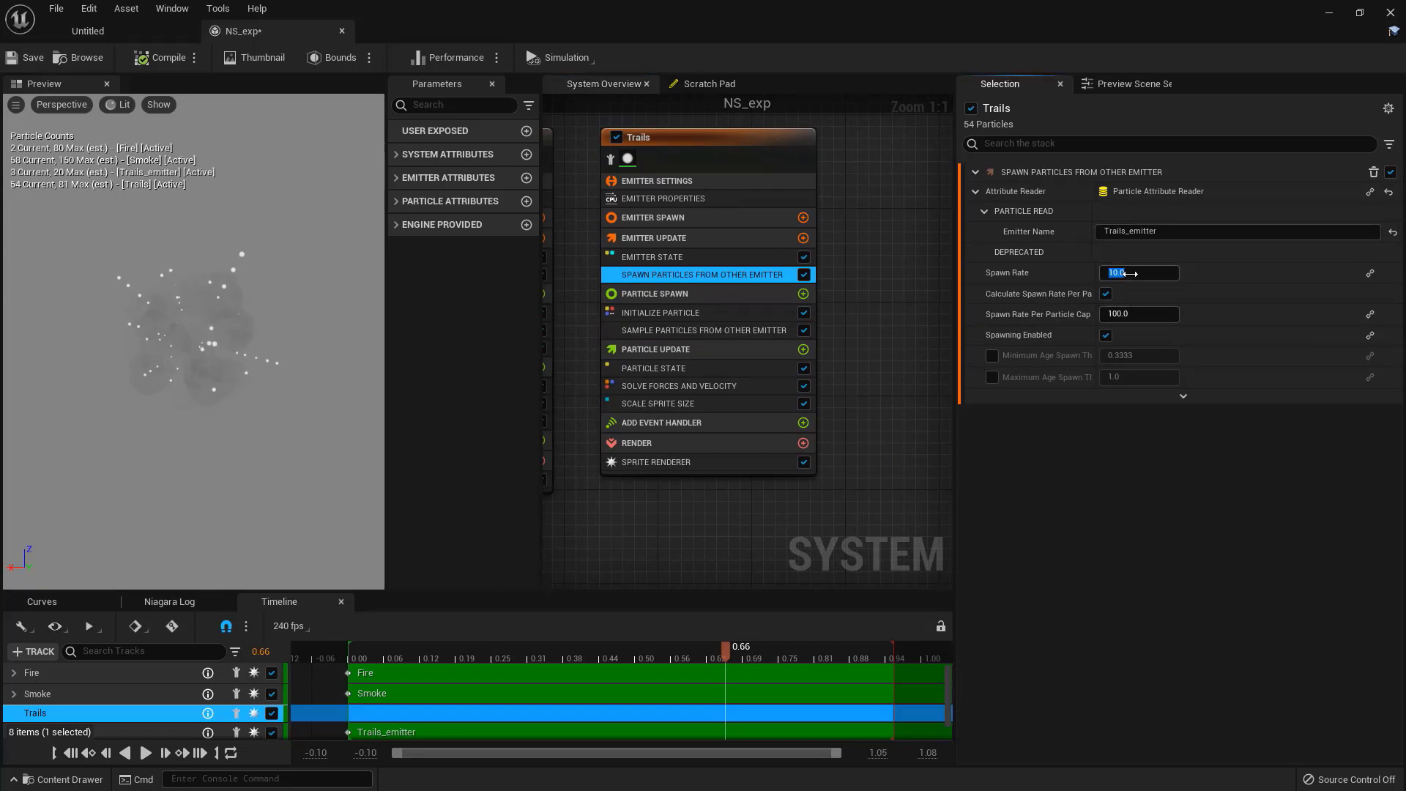
{"action": "type", "text": "100"}
{"action": "key", "text": "Return"}
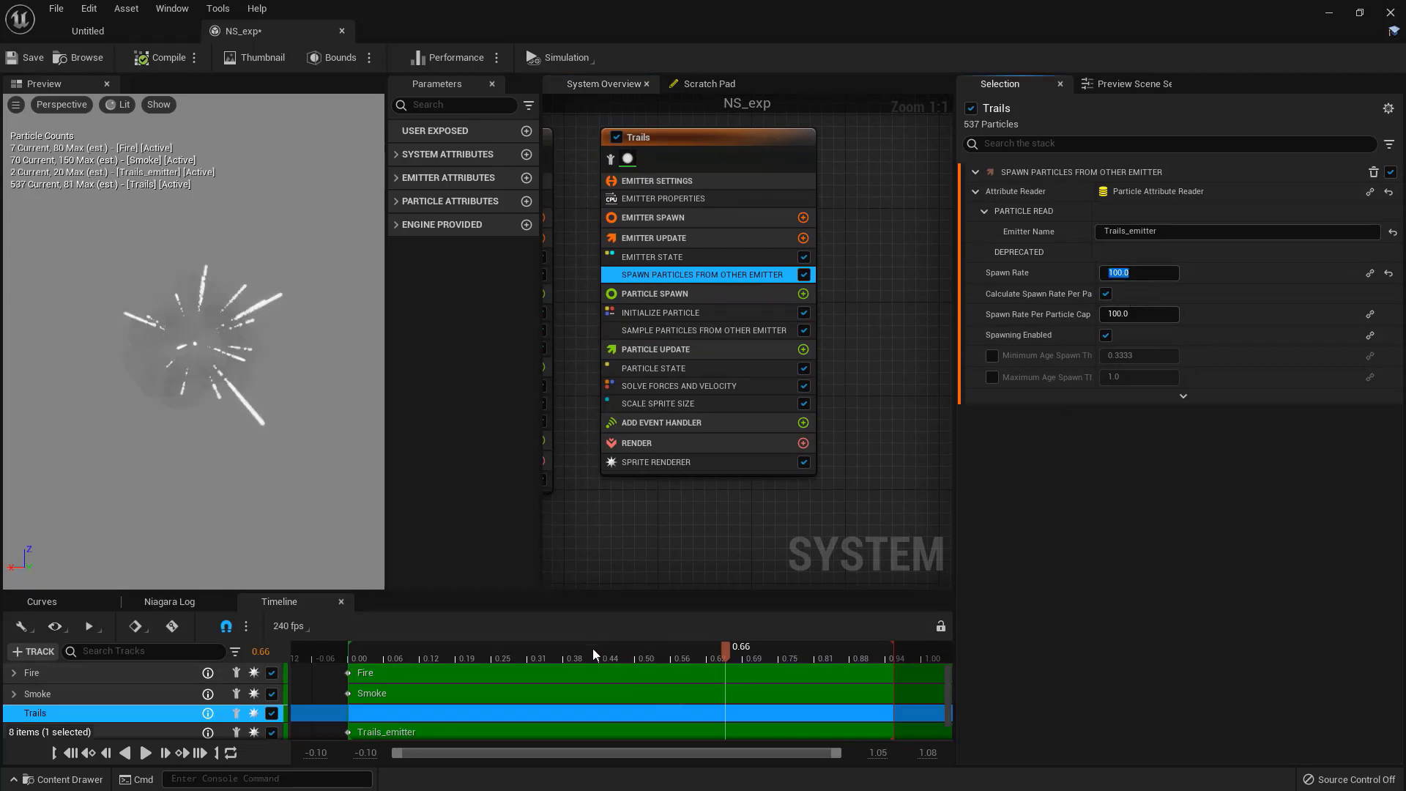
{"action": "left_click_drag", "start_coordinate": [529, 659], "coordinate": [737, 659]}
{"action": "right_click_drag", "start_coordinate": [722, 505], "coordinate": [759, 522]}
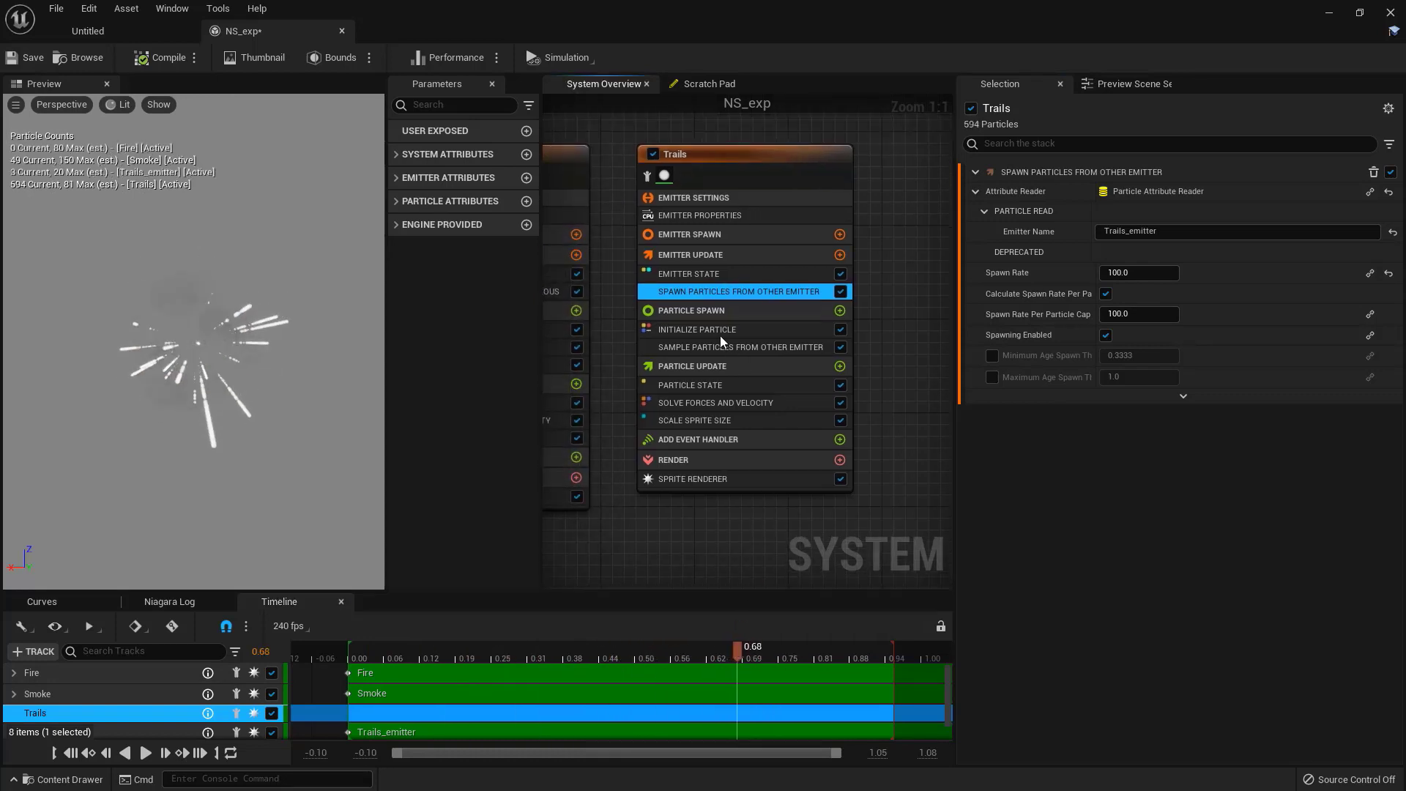
Step: Set the Trails Uniform Sprite Size to 2.0 in Initialize Particle
{"action": "left_click", "coordinate": [719, 334]}
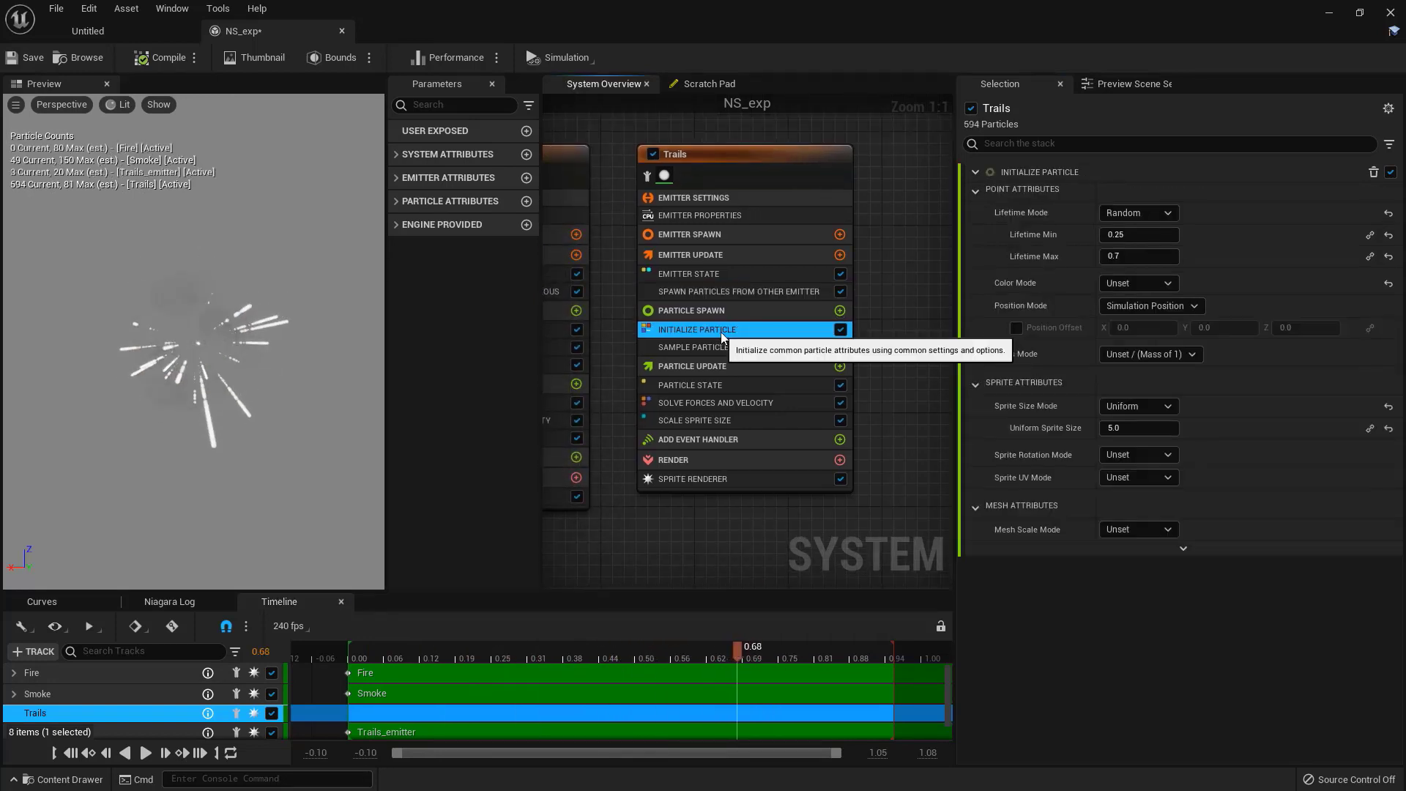
{"action": "left_click", "coordinate": [1146, 430]}
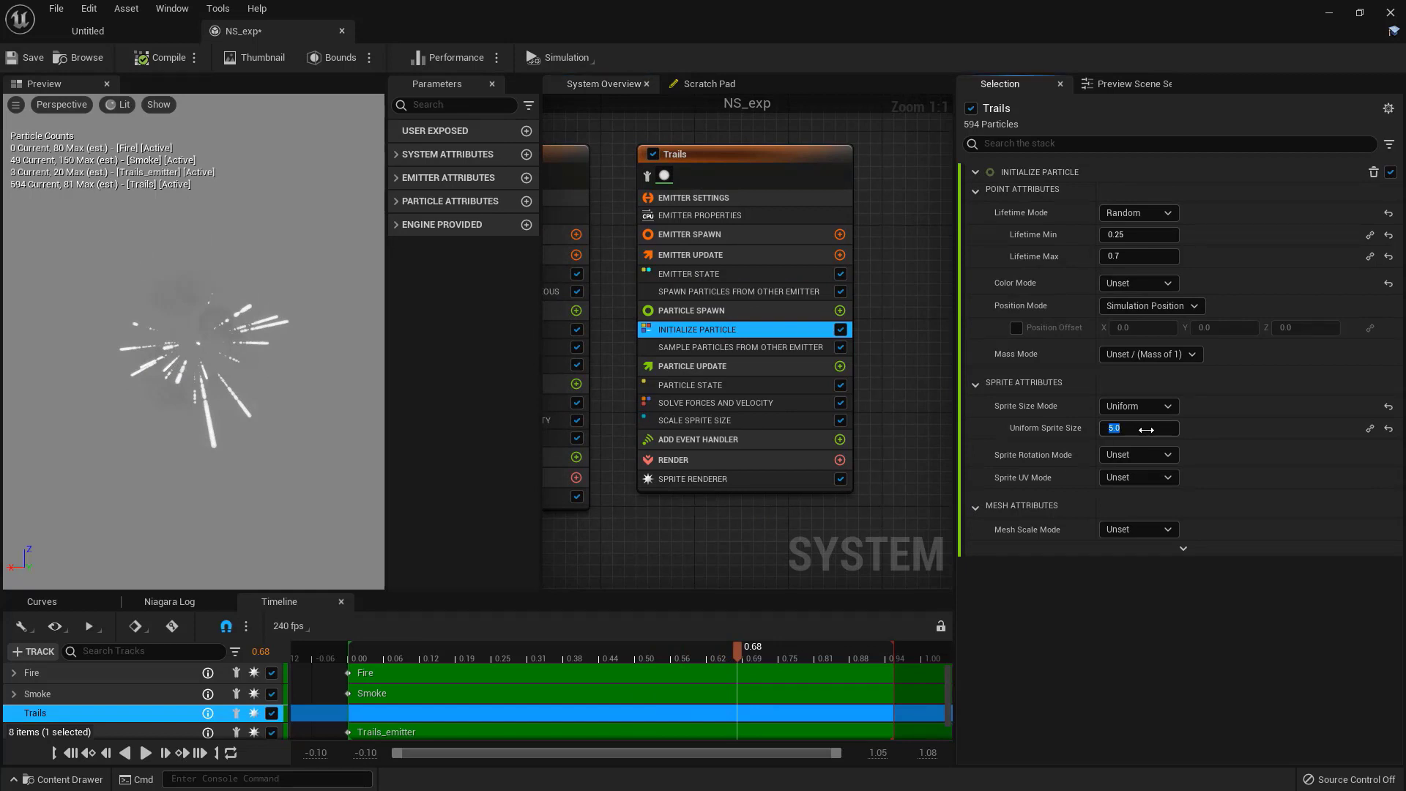
{"action": "type", "text": "3"}
{"action": "key", "text": "Return"}
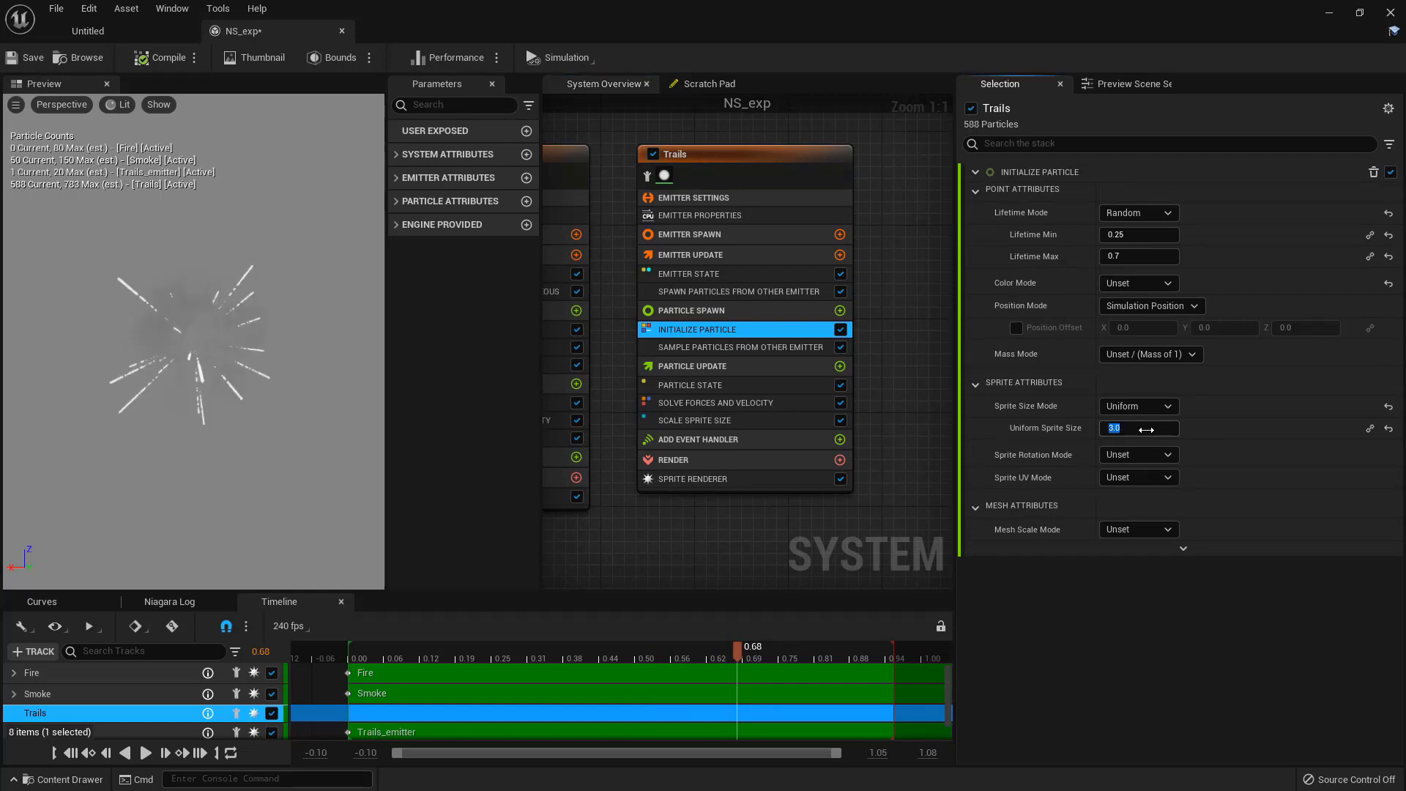
{"action": "type", "text": "2"}
{"action": "key", "text": "Return"}
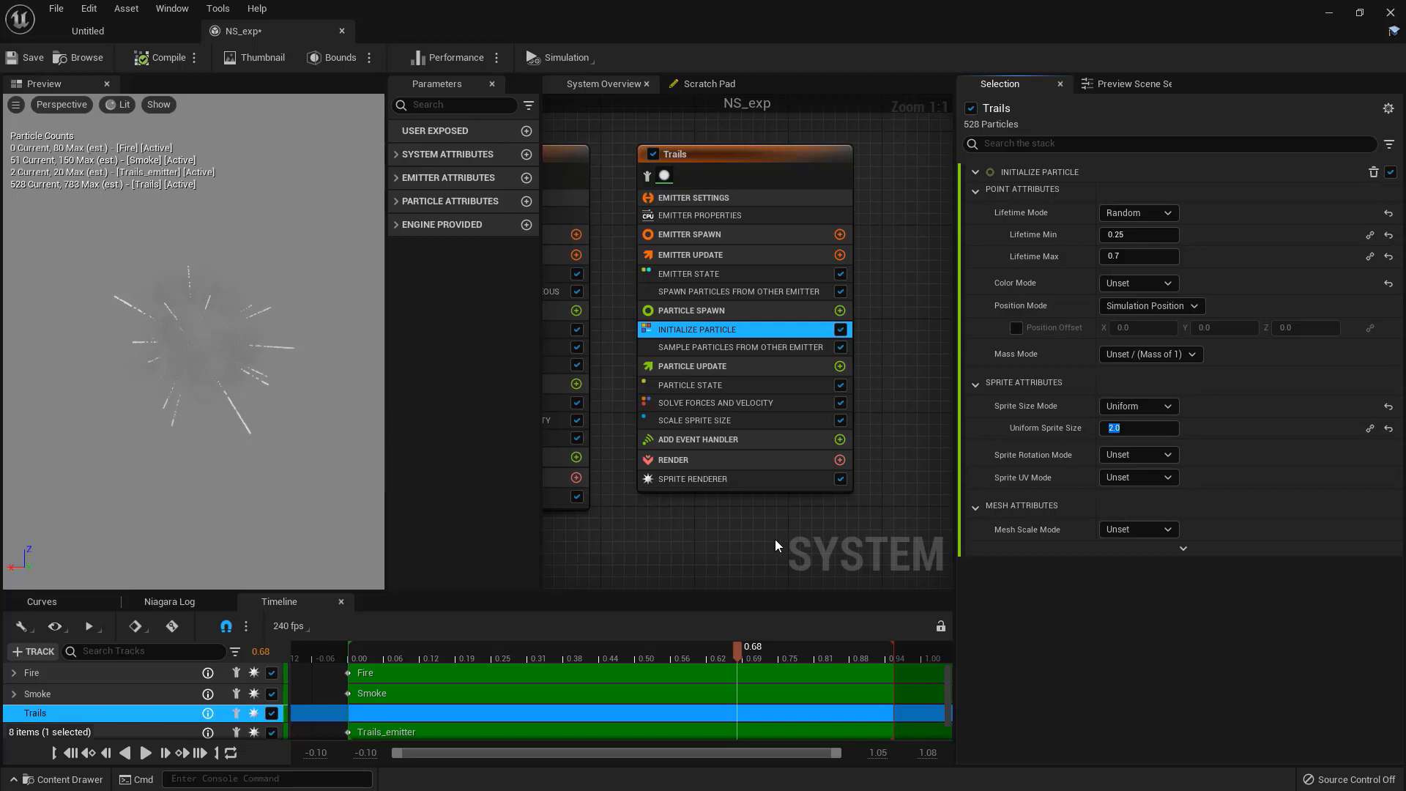
{"action": "right_click_drag", "start_coordinate": [775, 539], "coordinate": [753, 455]}
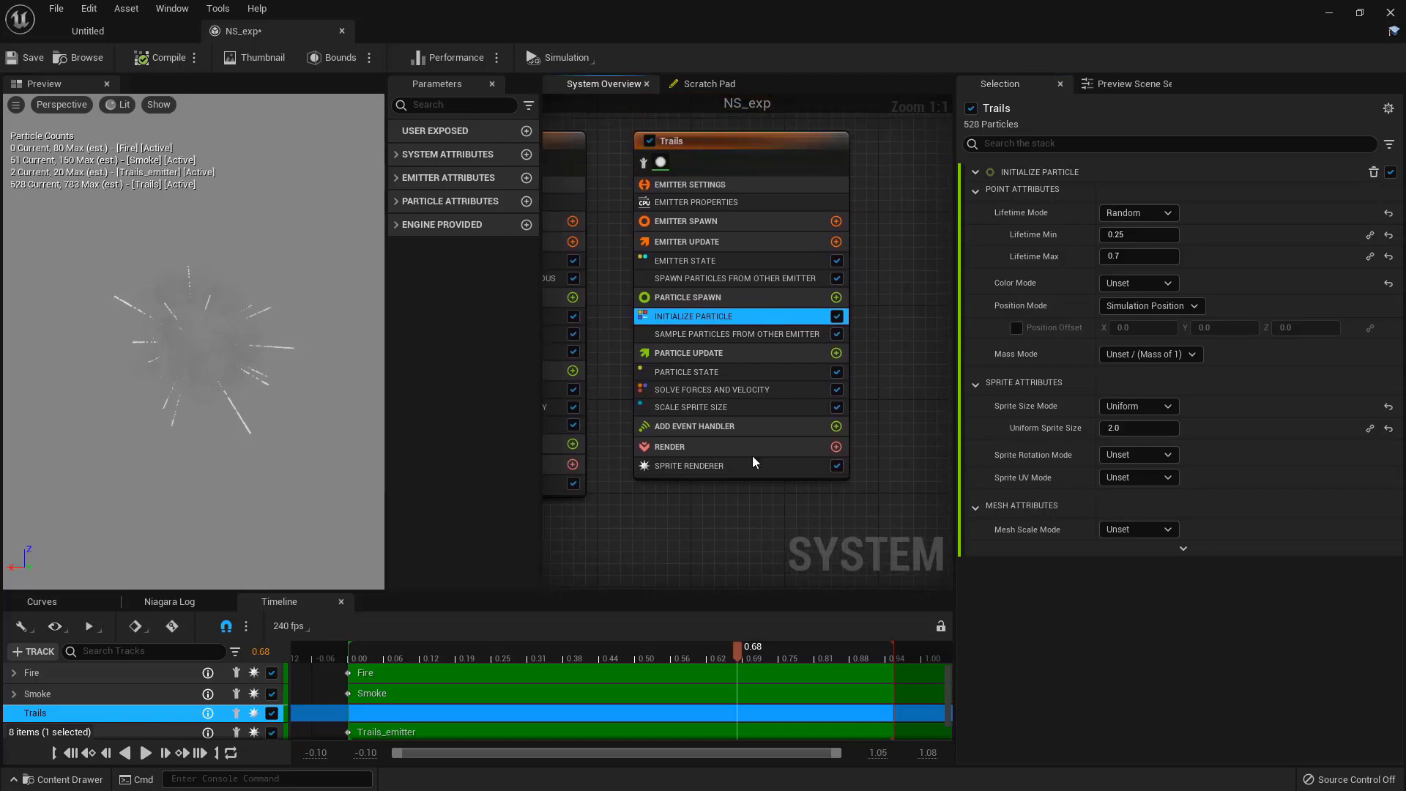
Step: Edit the Scale Sprite Size curve to hold 1.0 until age 0.5, then drop to 0
{"action": "left_click", "coordinate": [706, 407]}
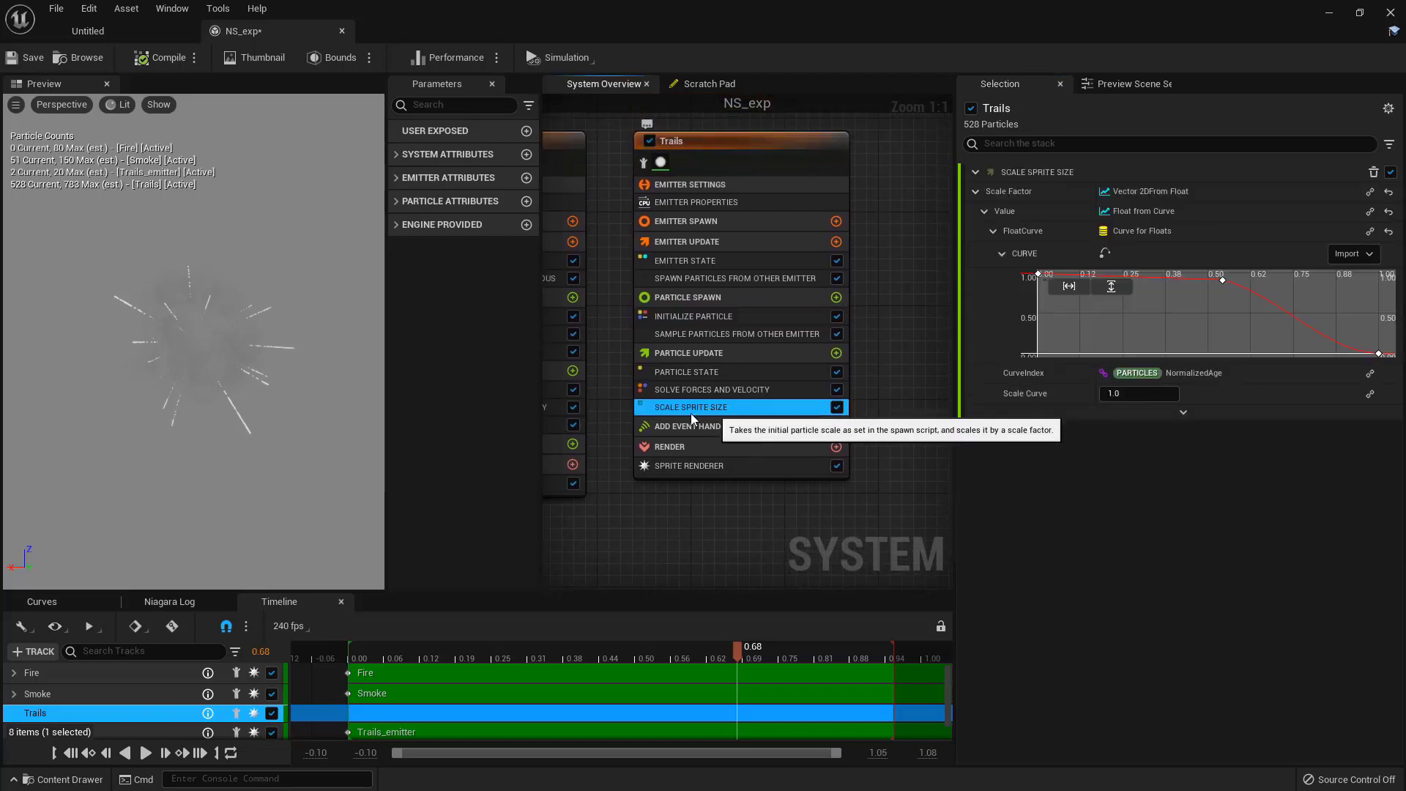
{"action": "left_click", "coordinate": [1132, 395]}
{"action": "type", "text": "0."}
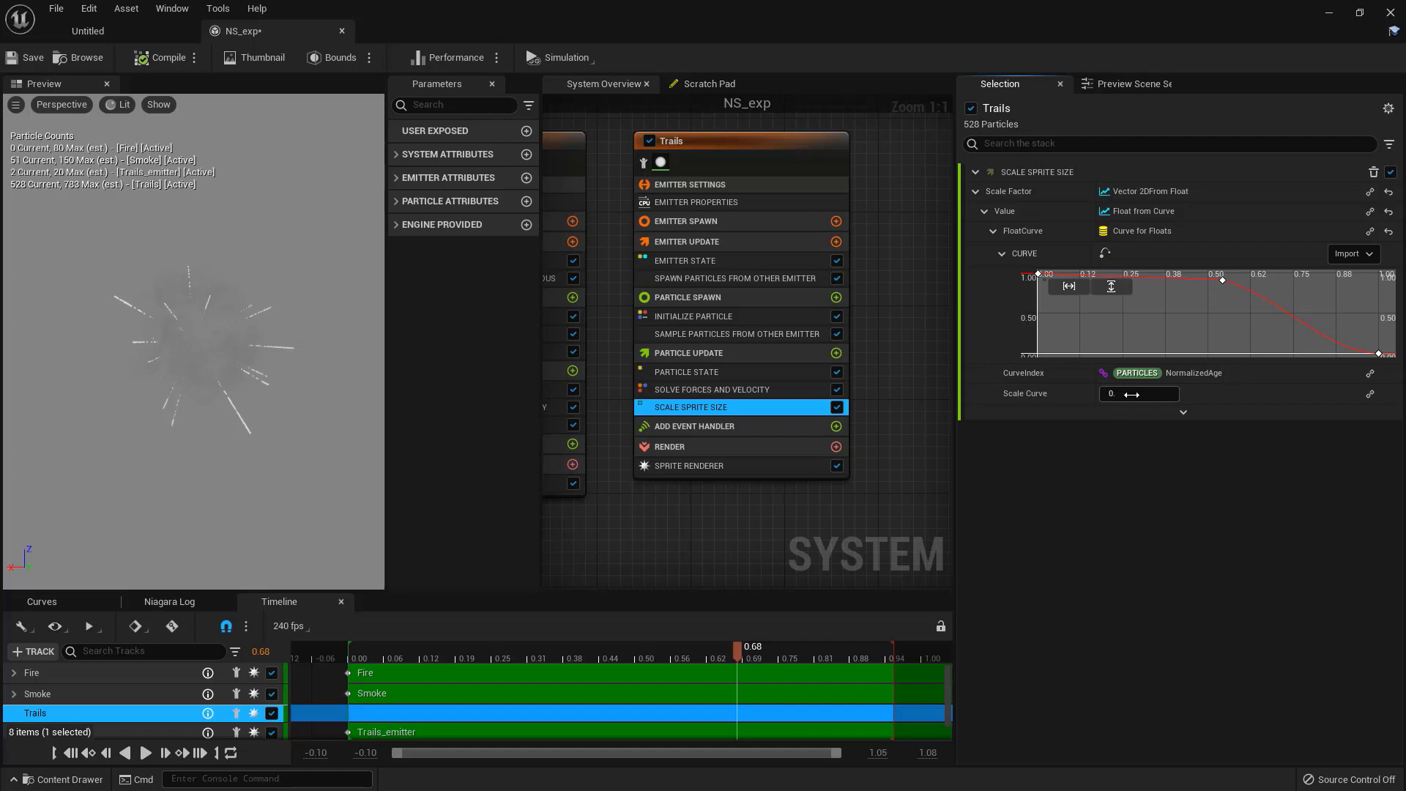
{"action": "type", "text": "5"}
{"action": "key", "text": "Return"}
{"action": "type", "text": "1."}
{"action": "key", "text": "Return"}
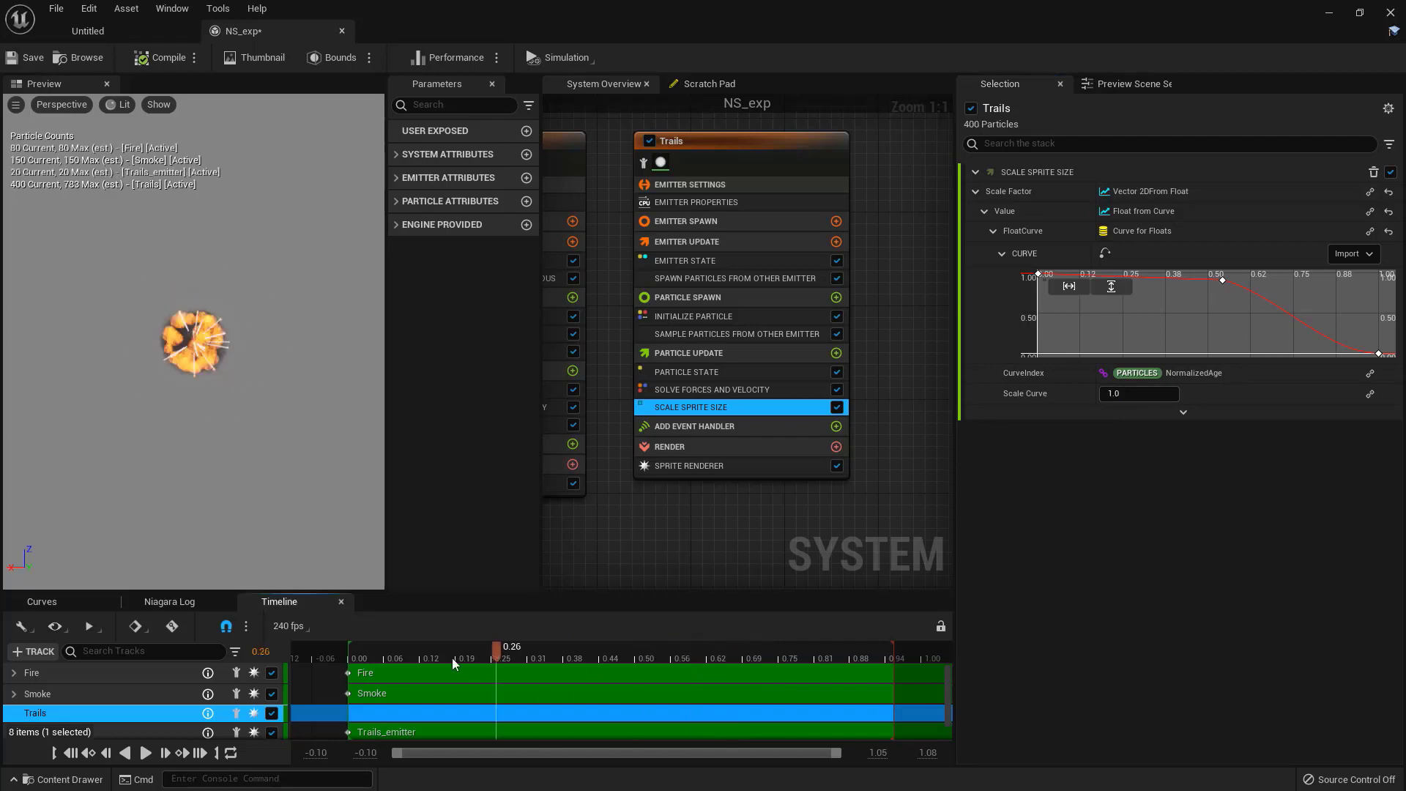
{"action": "left_click_drag", "start_coordinate": [452, 658], "coordinate": [689, 652]}
{"action": "right_click_drag", "start_coordinate": [696, 553], "coordinate": [854, 547]}
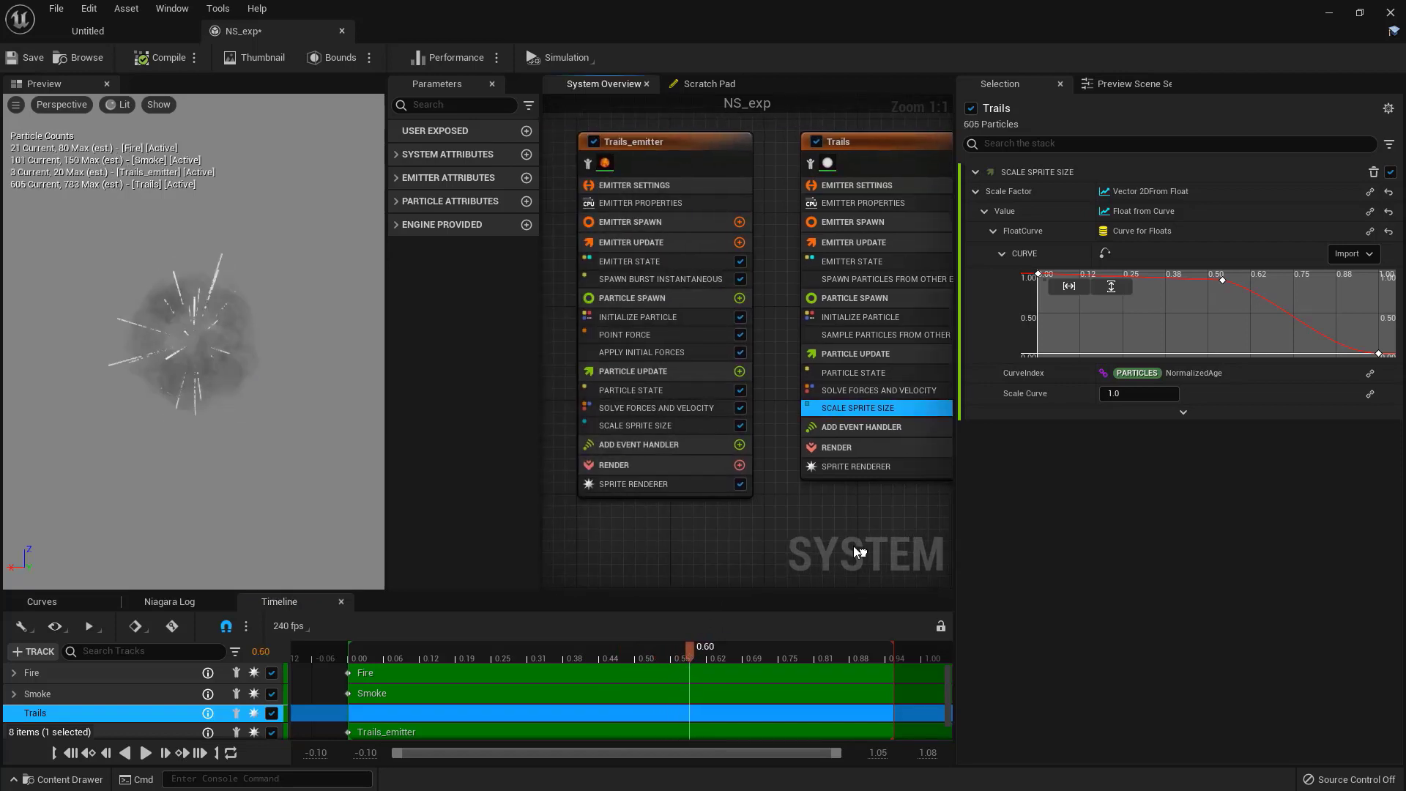
{"action": "right_click_drag", "start_coordinate": [780, 507], "coordinate": [799, 507]}
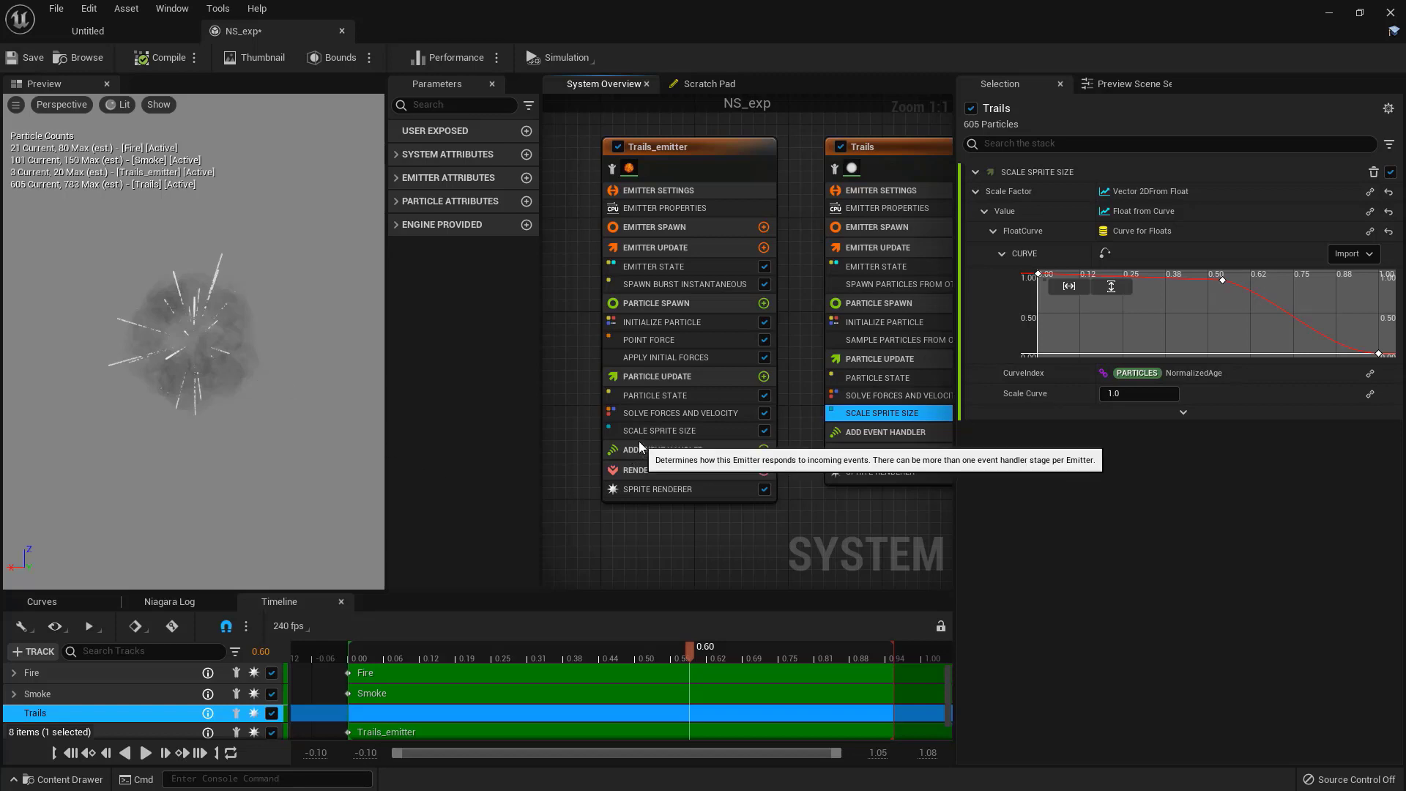
Step: Add Gravity Force to Trails_emitter's particle update before velocity solving, with Z at -70
{"action": "left_click", "coordinate": [697, 377]}
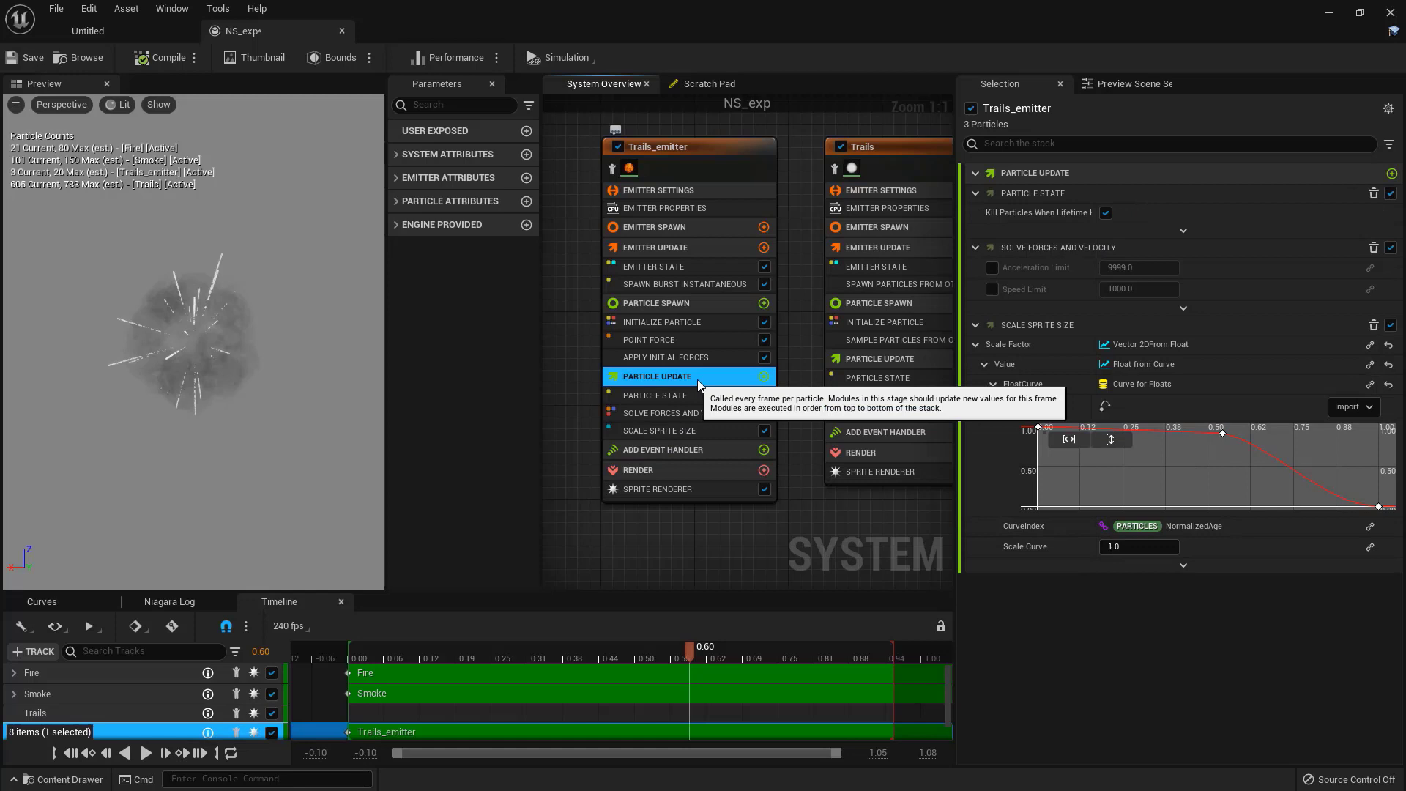
{"action": "left_click", "coordinate": [763, 376]}
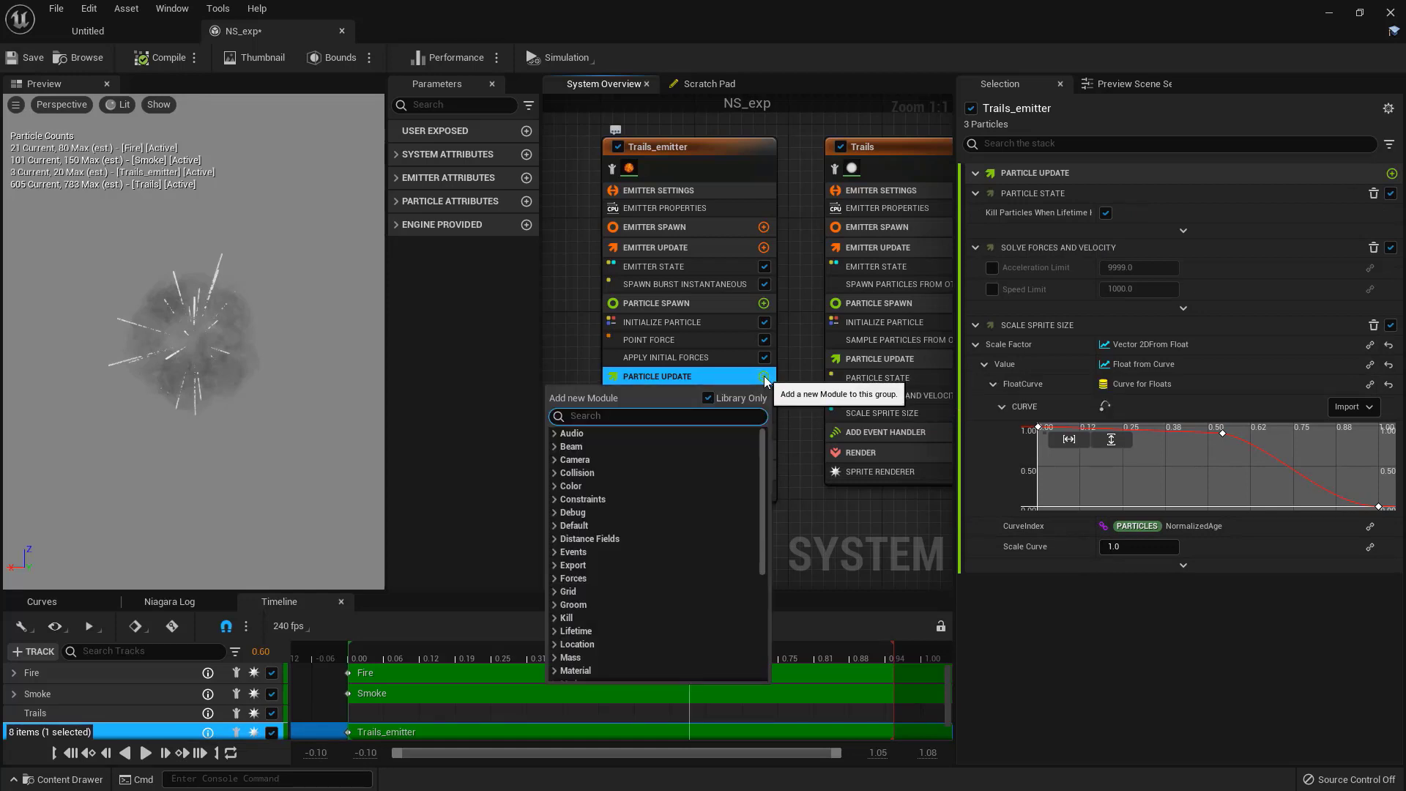
{"action": "type", "text": "gra"}
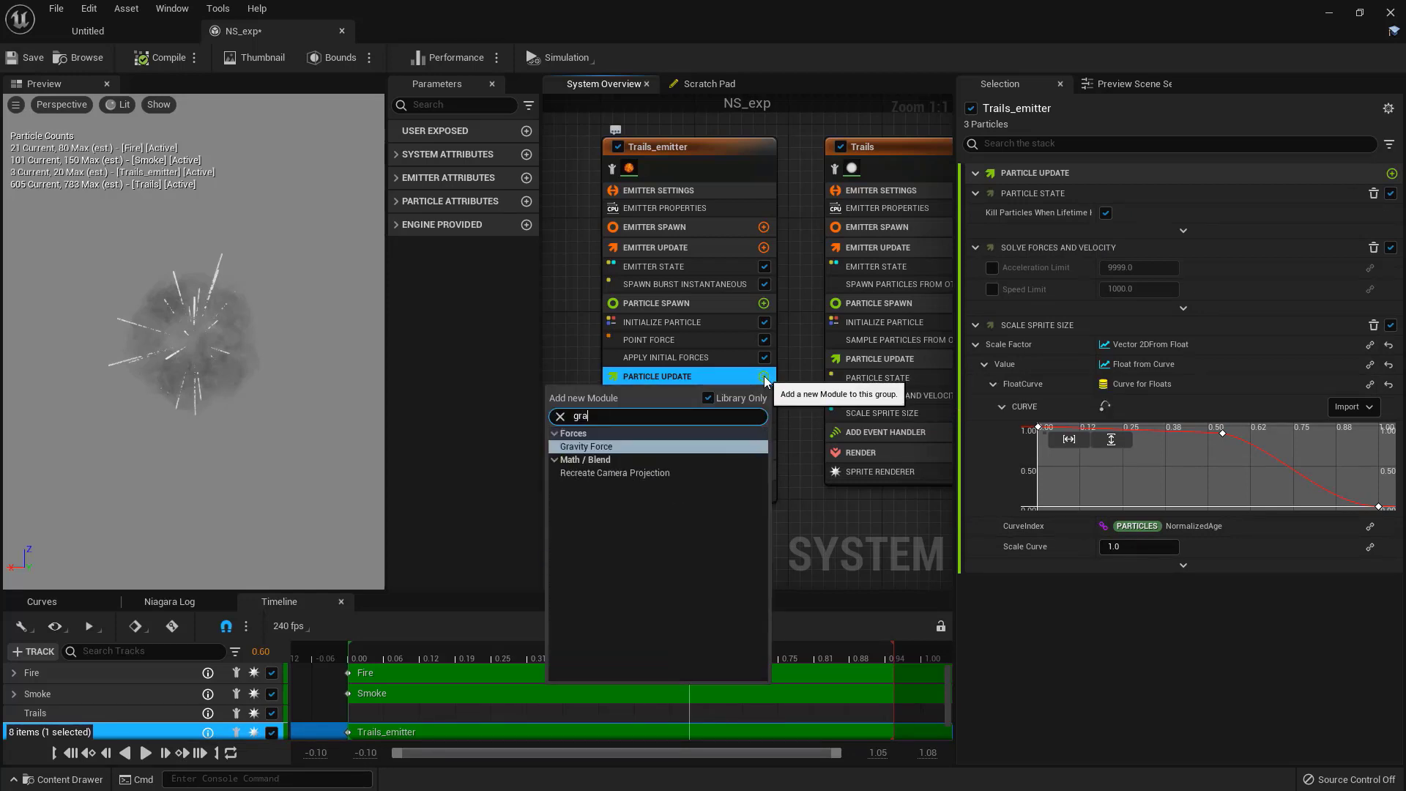
{"action": "key", "text": "Return"}
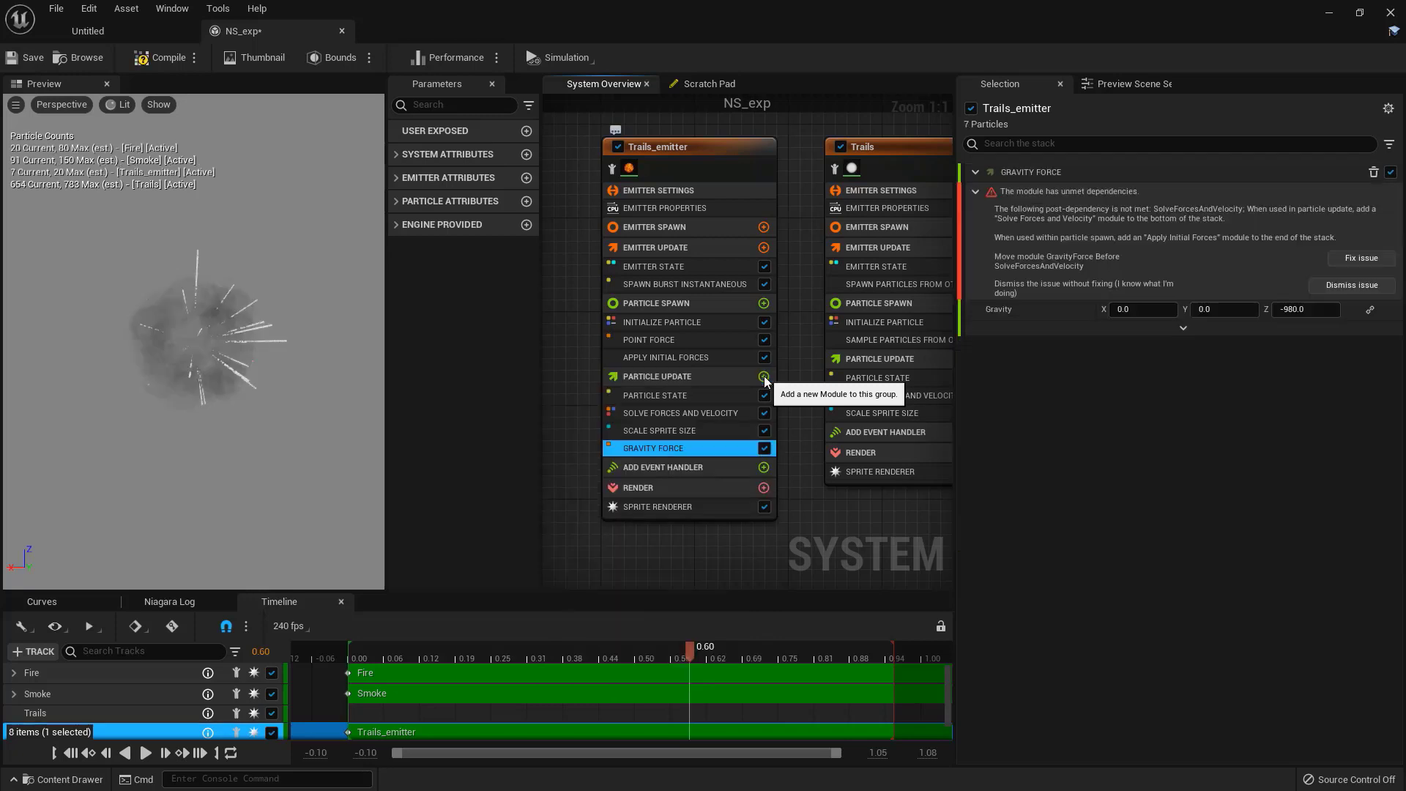
{"action": "left_click", "coordinate": [1345, 257]}
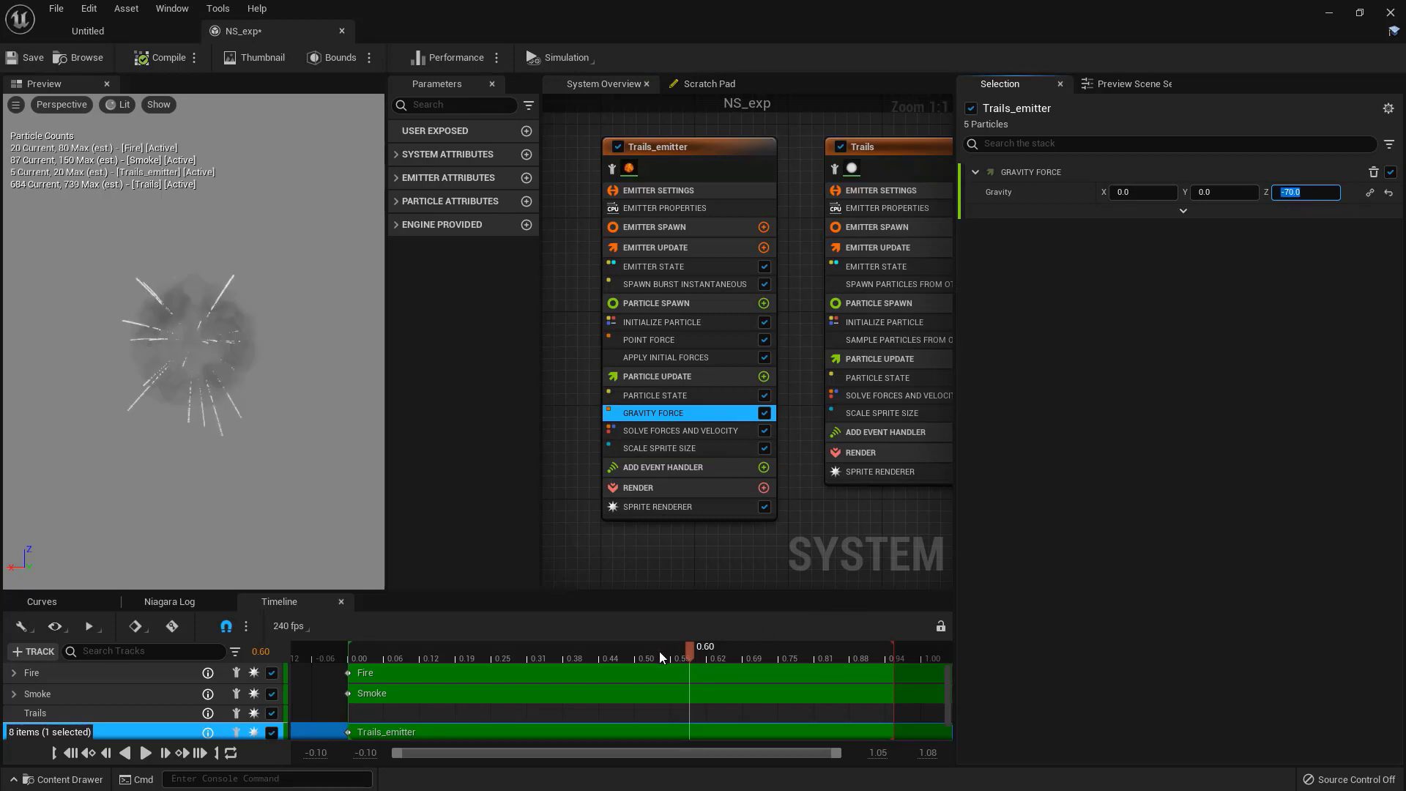
{"action": "left_click", "coordinate": [425, 656]}
{"action": "left_click_drag", "start_coordinate": [425, 656], "coordinate": [722, 661]}
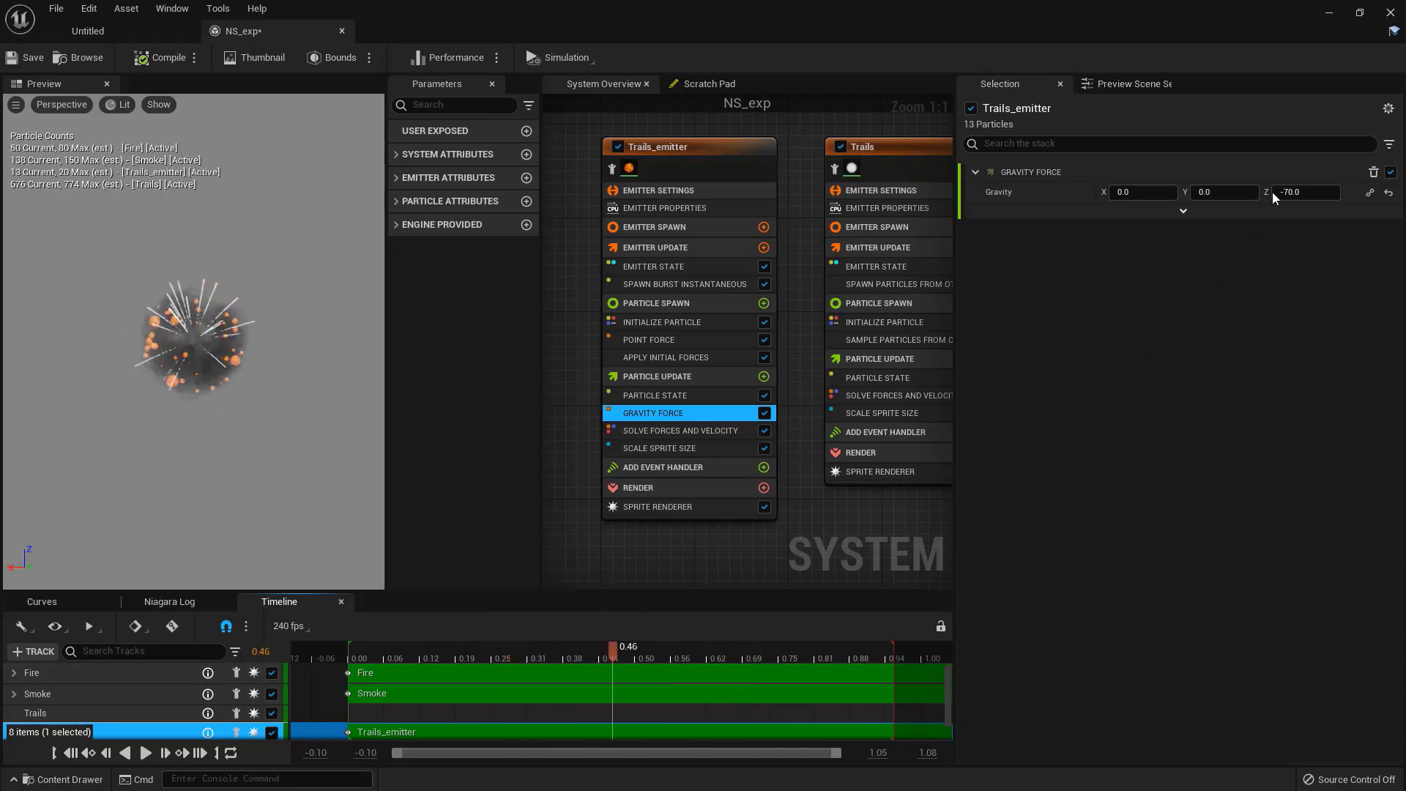
{"action": "left_click_drag", "start_coordinate": [620, 656], "coordinate": [696, 668]}
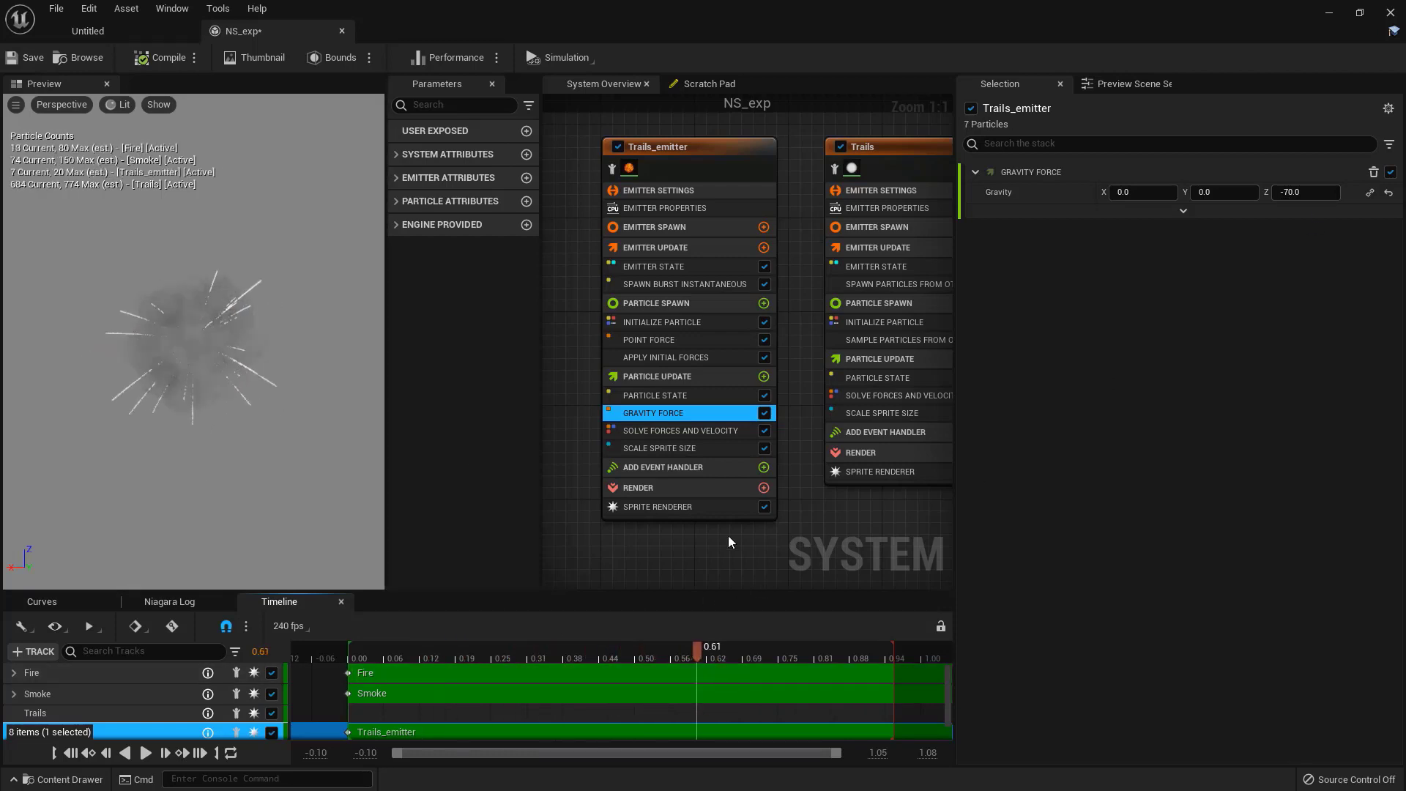
{"action": "right_click_drag", "start_coordinate": [920, 414], "coordinate": [715, 413]}
Step: Add a Color module to Trails' particle update, then remove it again
{"action": "left_click", "coordinate": [715, 413]}
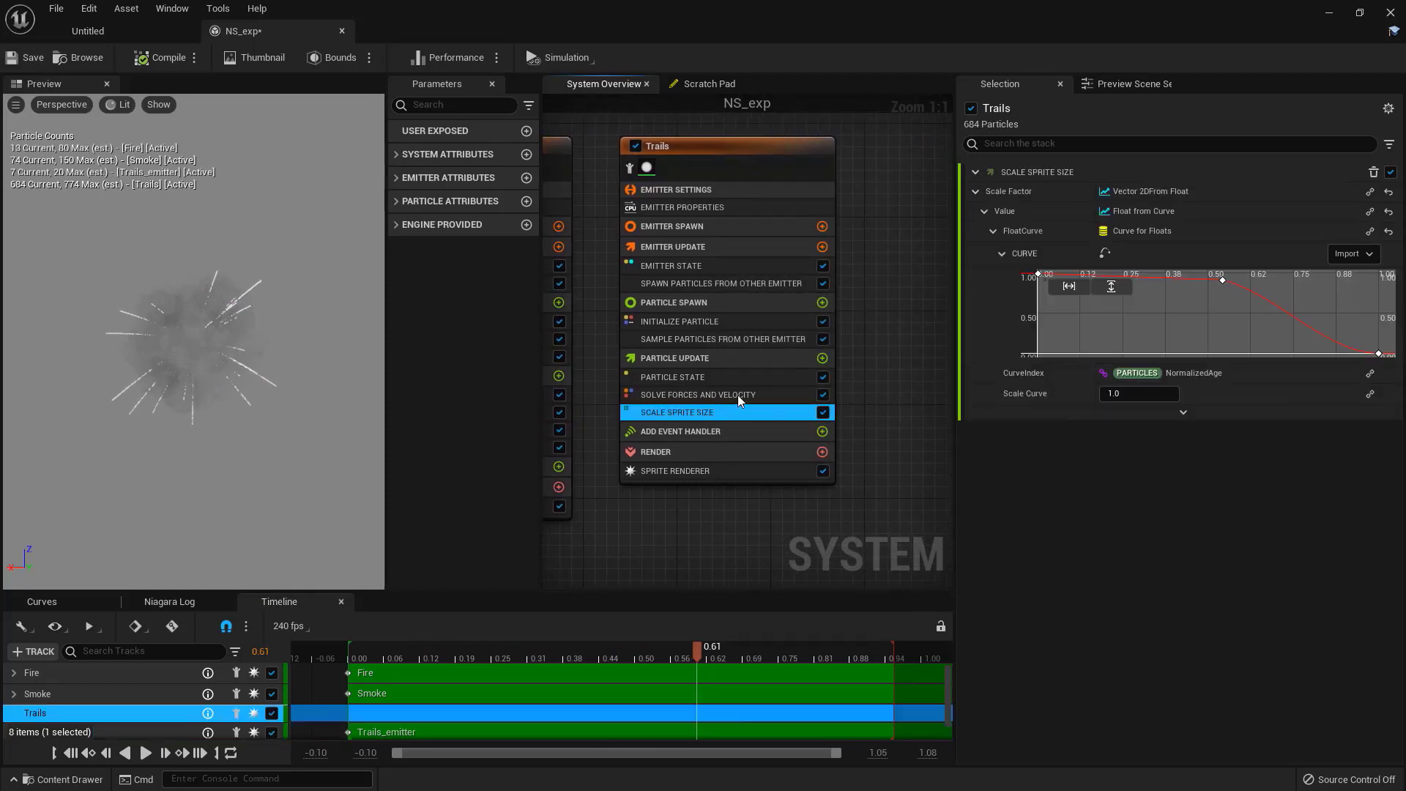
{"action": "left_click", "coordinate": [727, 361]}
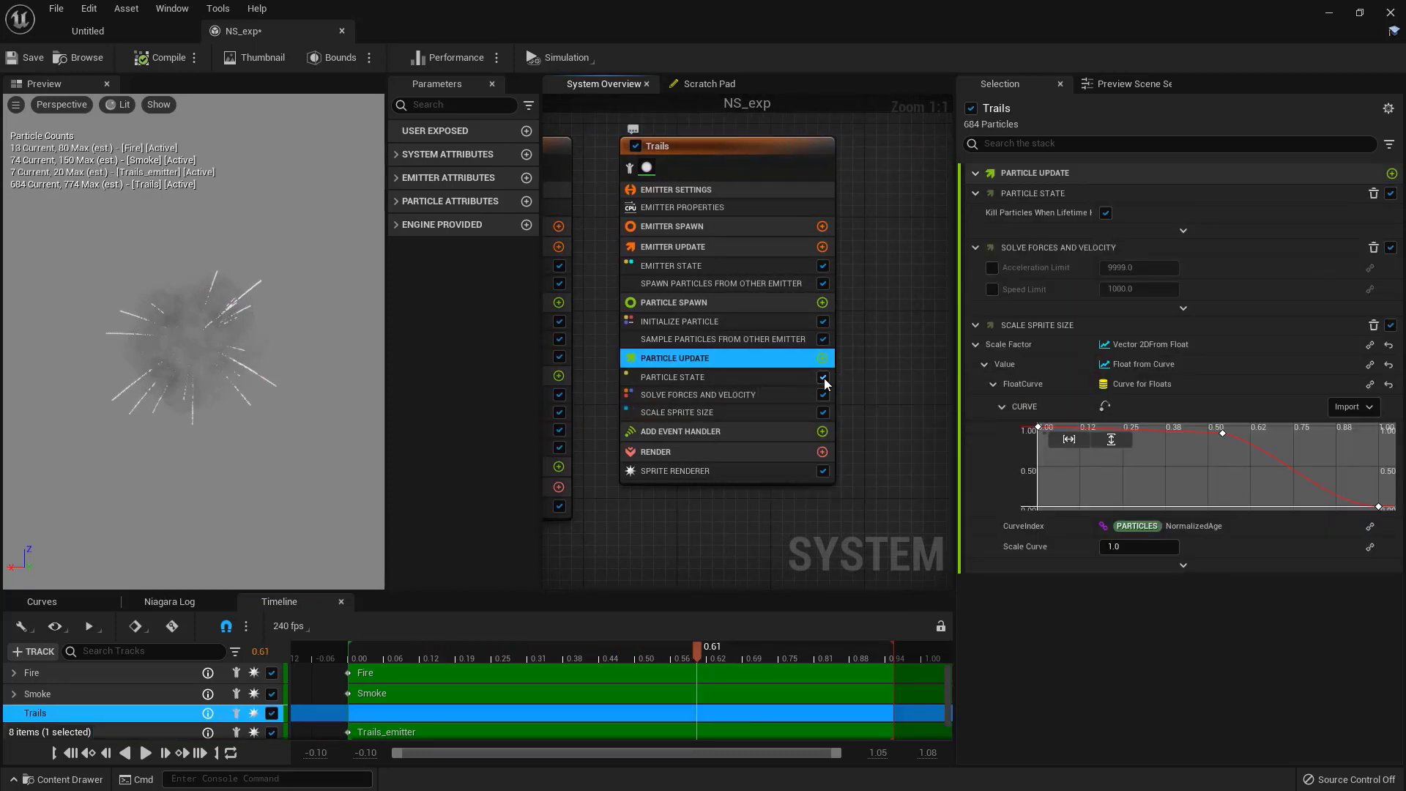
{"action": "left_click", "coordinate": [712, 321]}
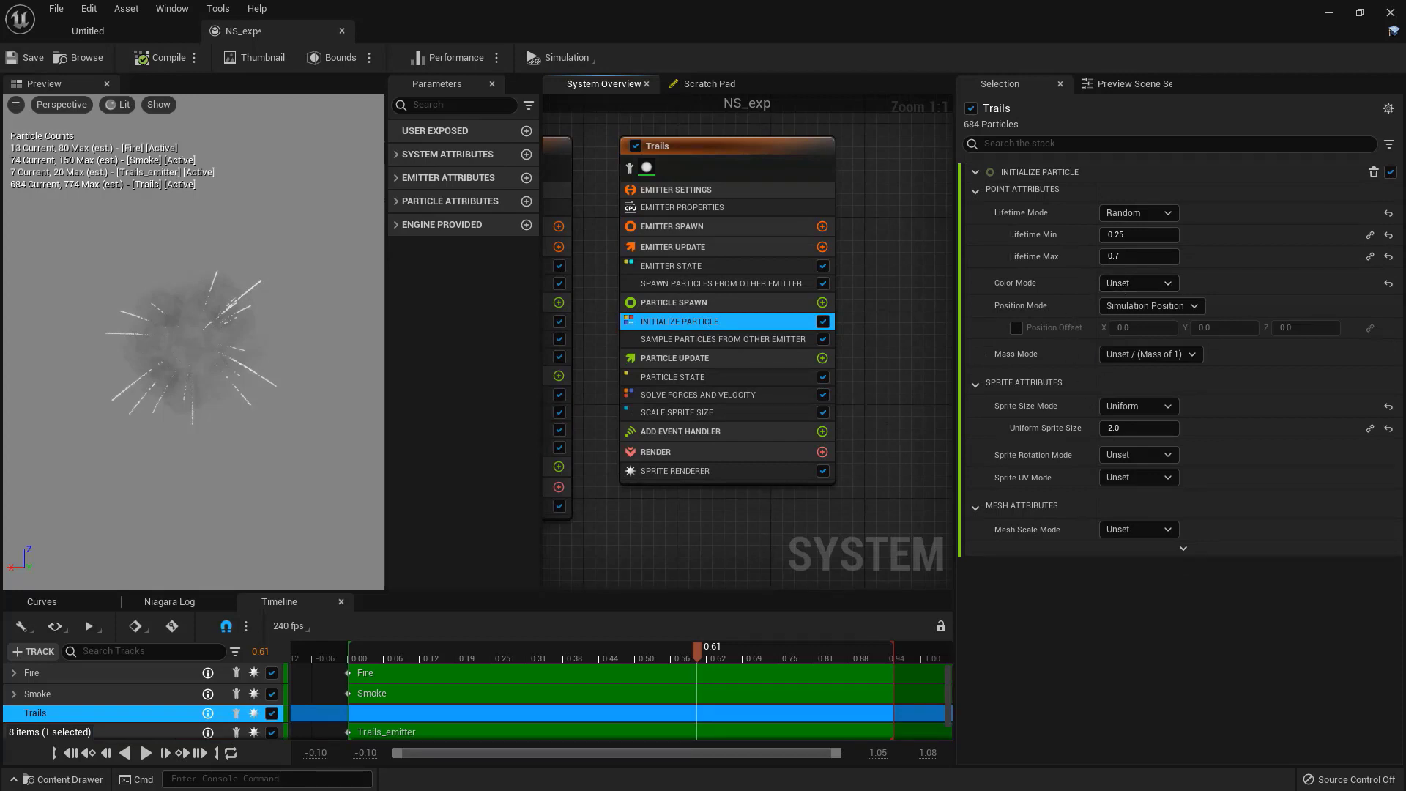
{"action": "right_click_drag", "start_coordinate": [739, 366], "coordinate": [754, 327]}
{"action": "left_click", "coordinate": [752, 321]}
{"action": "left_click", "coordinate": [837, 320]}
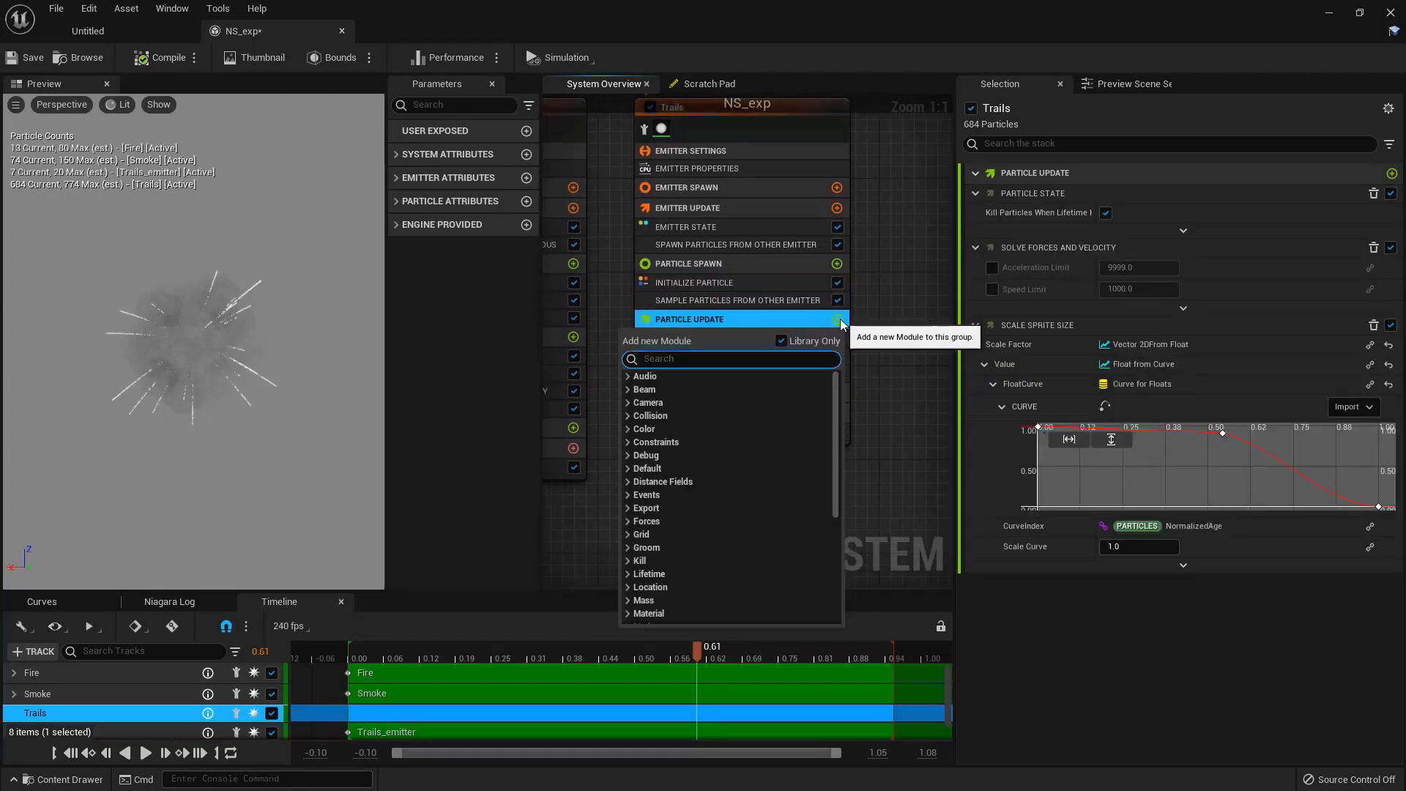
{"action": "type", "text": "color"}
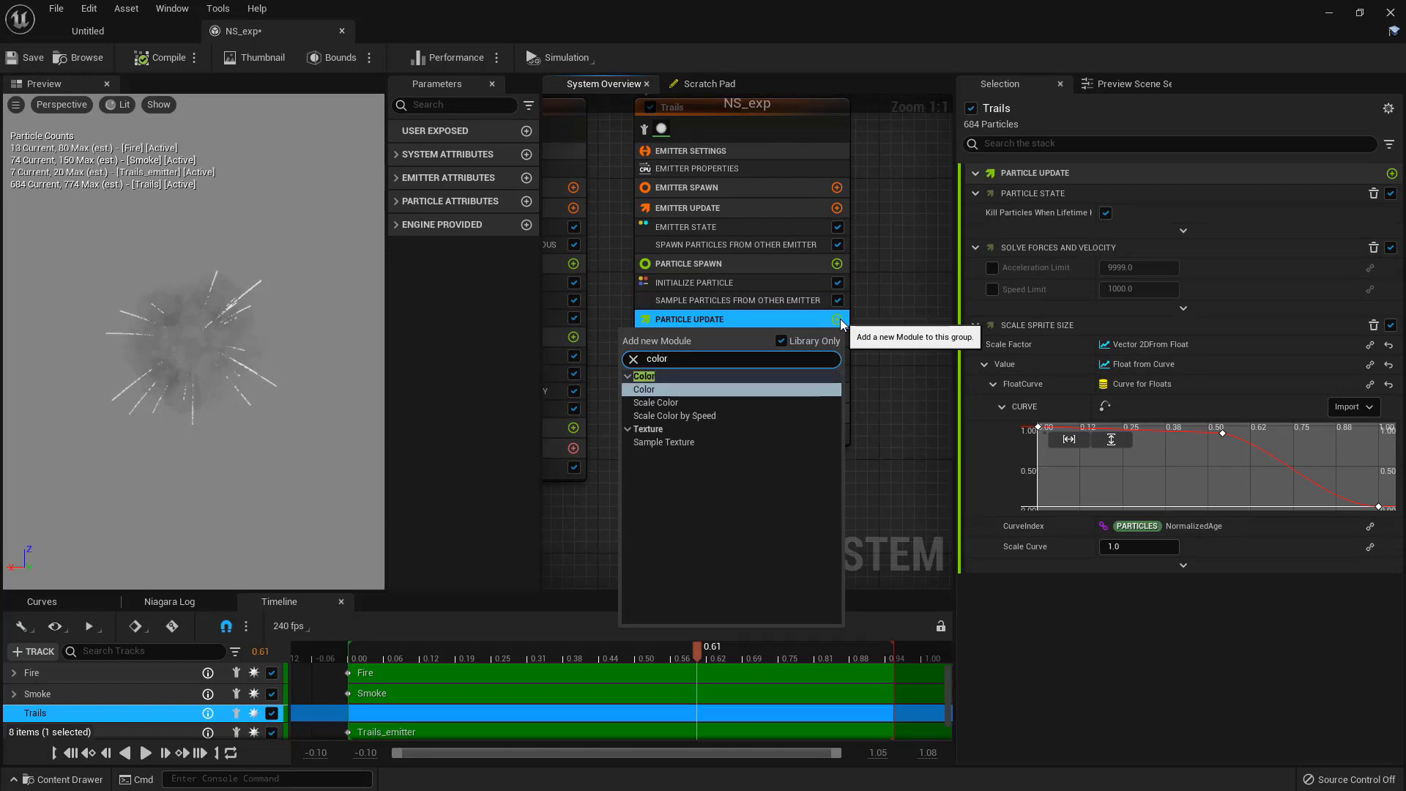
{"action": "key", "text": "Return"}
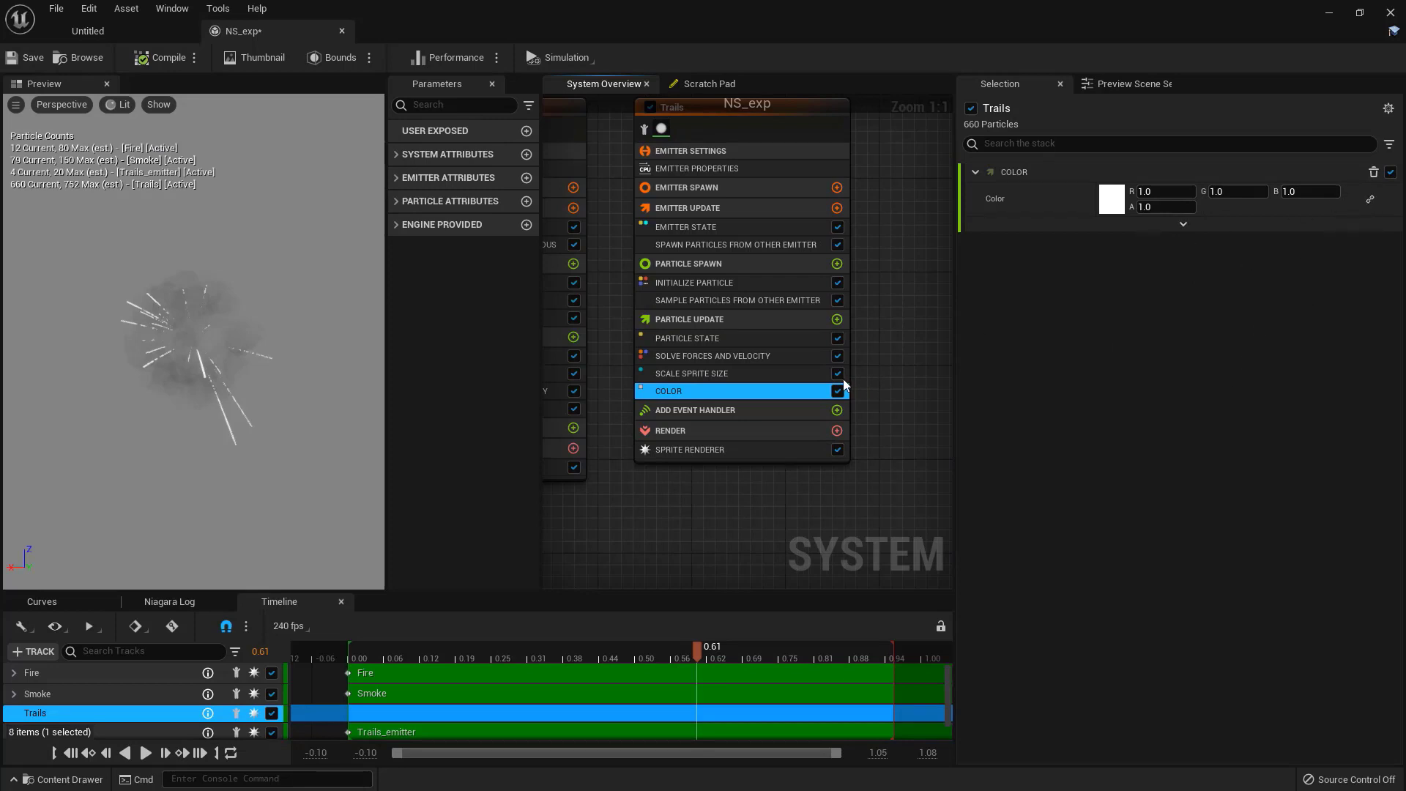
{"action": "key", "text": "Delete"}
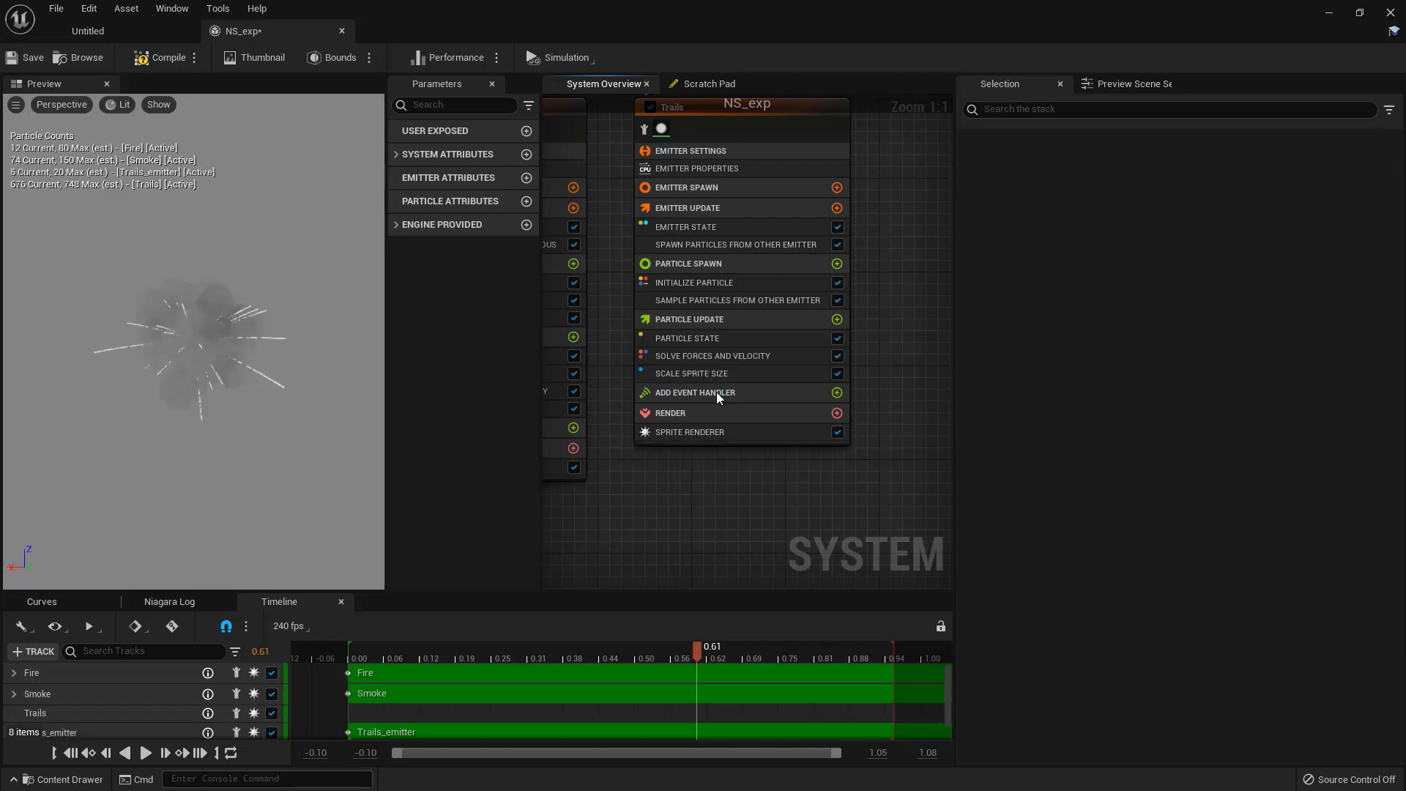
Step: Add Scale Color to Trails and drive its Scale Alpha with Float from Curve
{"action": "left_click", "coordinate": [730, 374]}
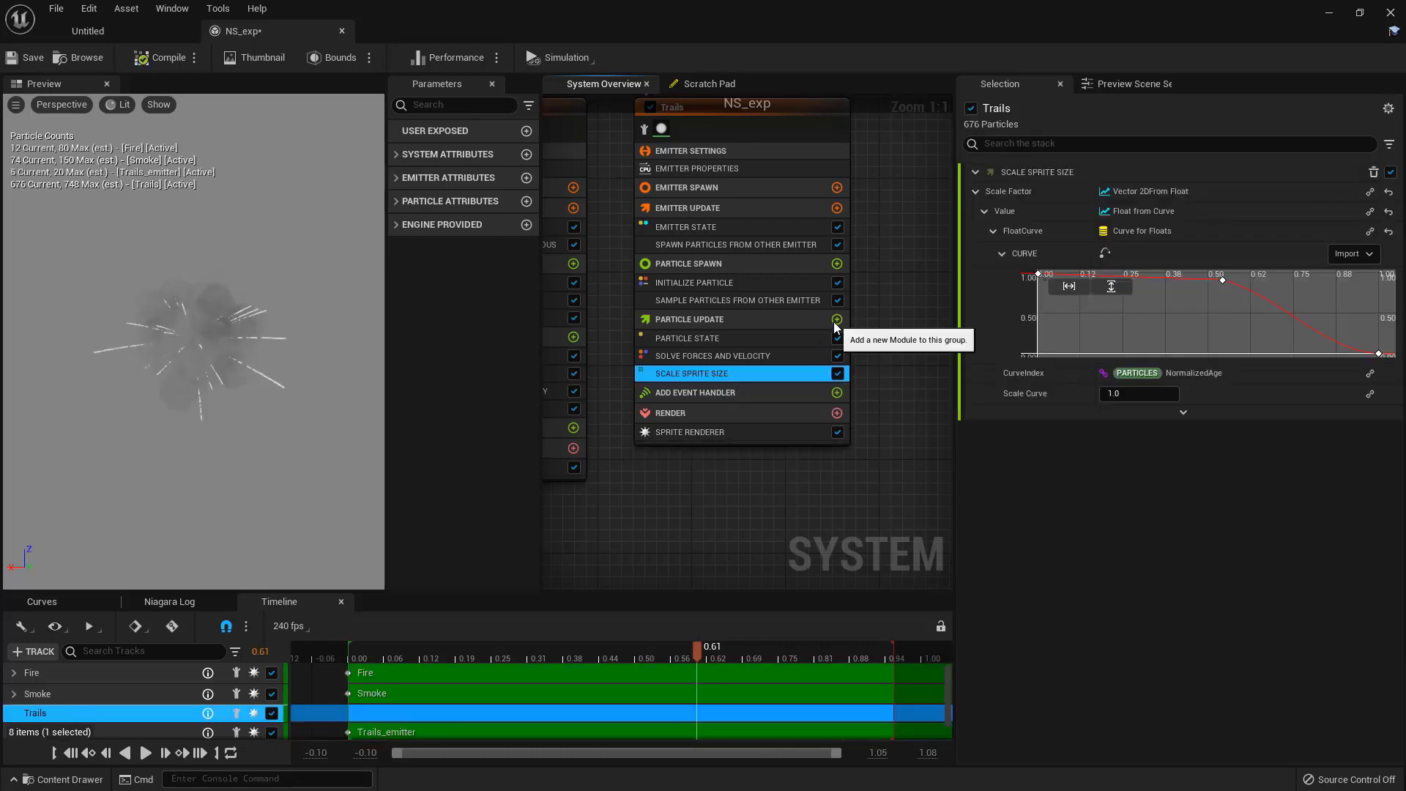
{"action": "left_click", "coordinate": [837, 319]}
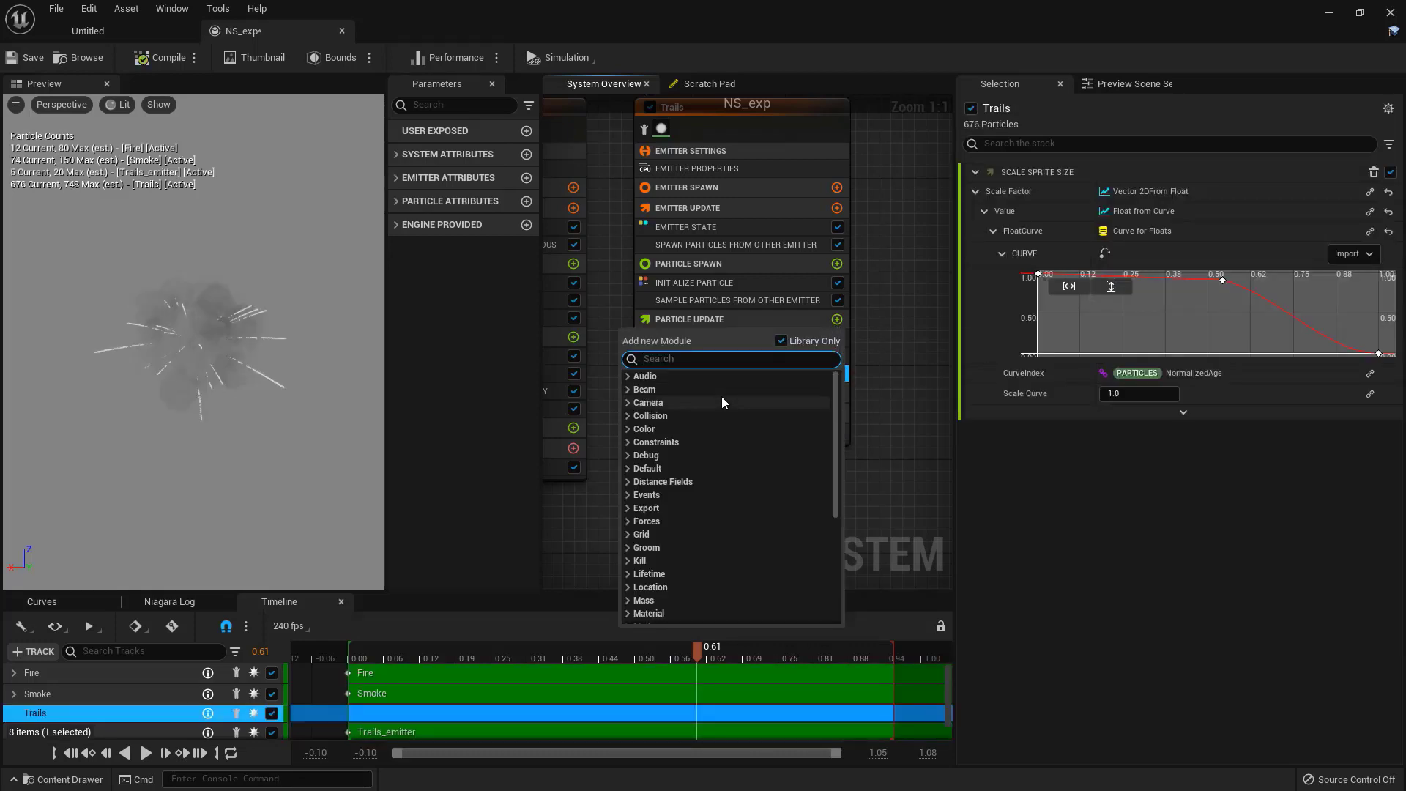
{"action": "type", "text": "color"}
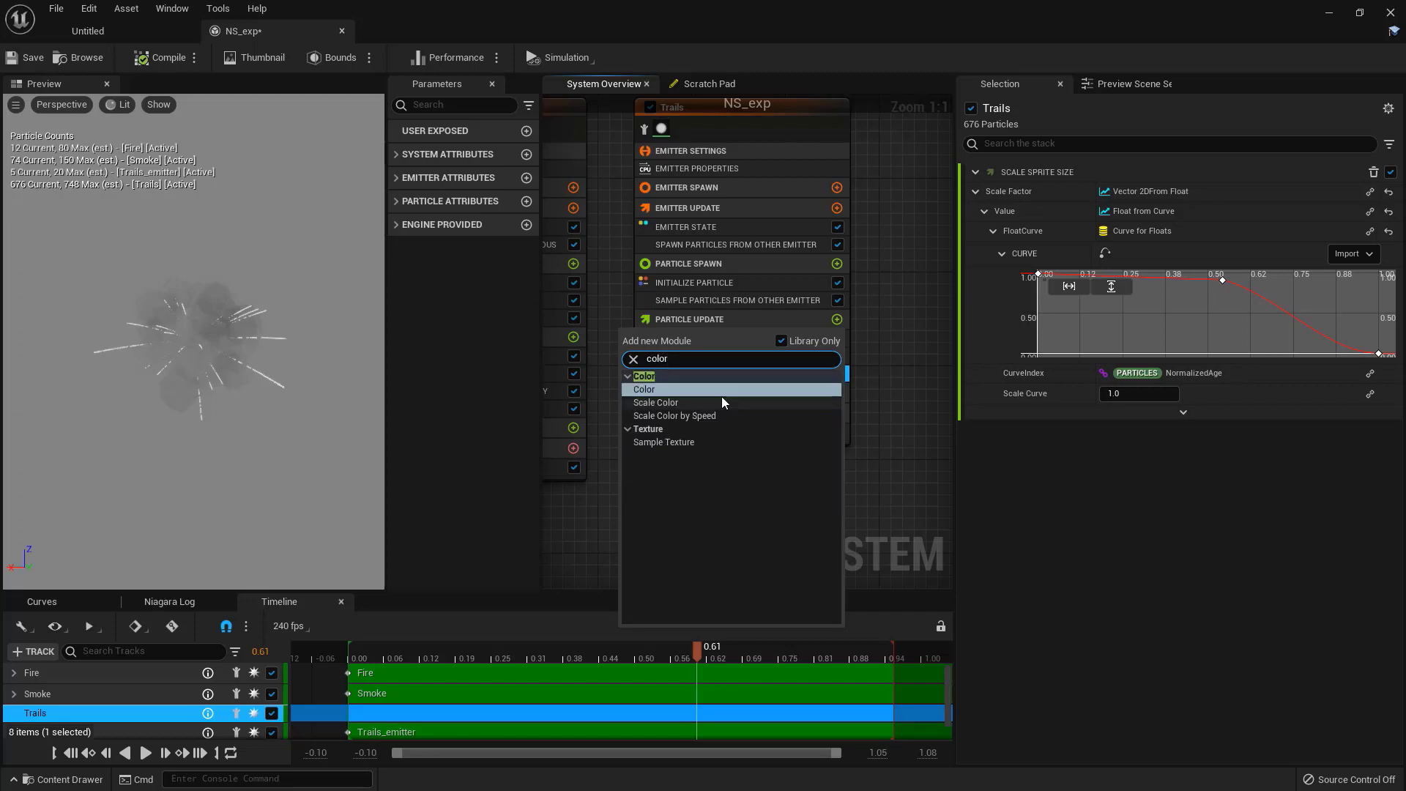
{"action": "left_click", "coordinate": [723, 402]}
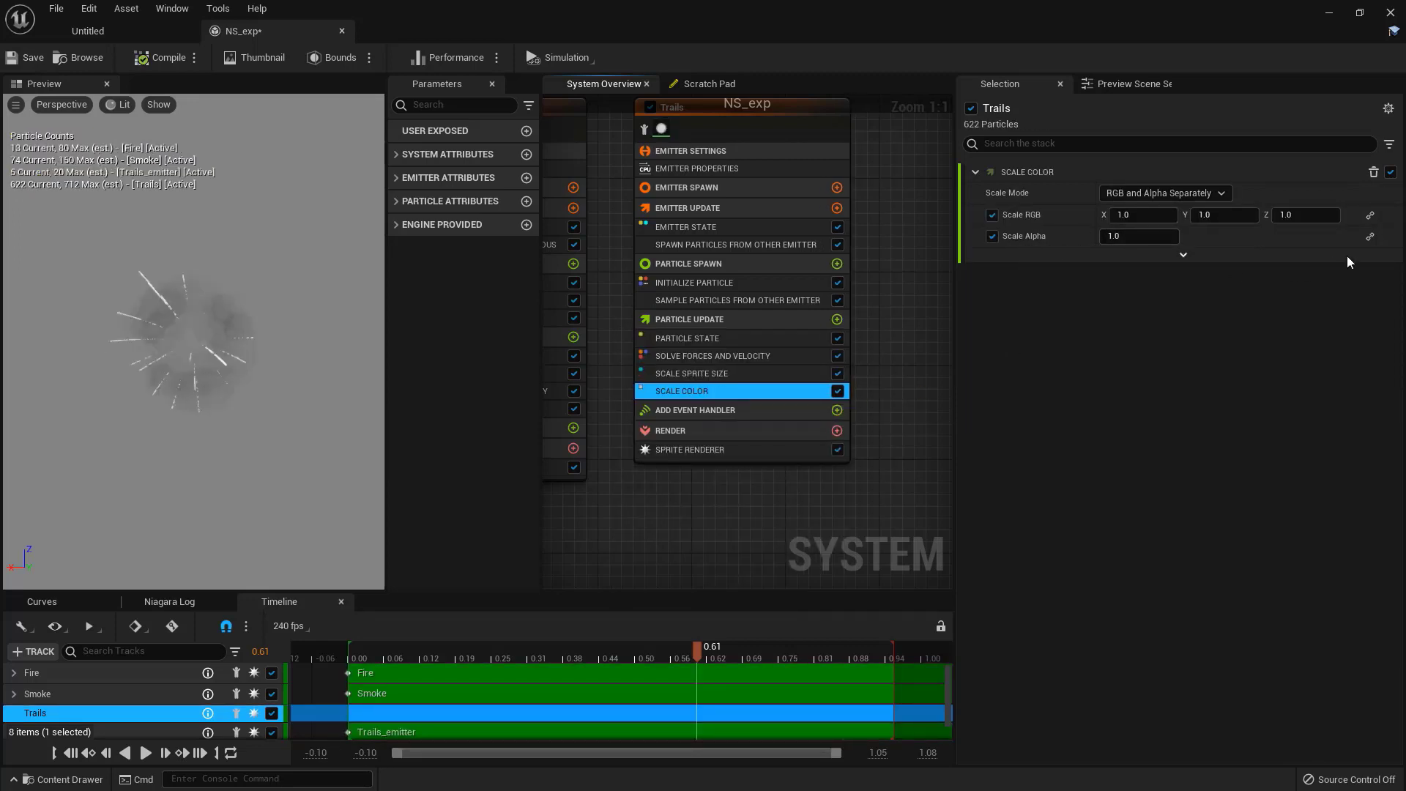
{"action": "left_click", "coordinate": [1370, 237]}
{"action": "type", "text": "curve"}
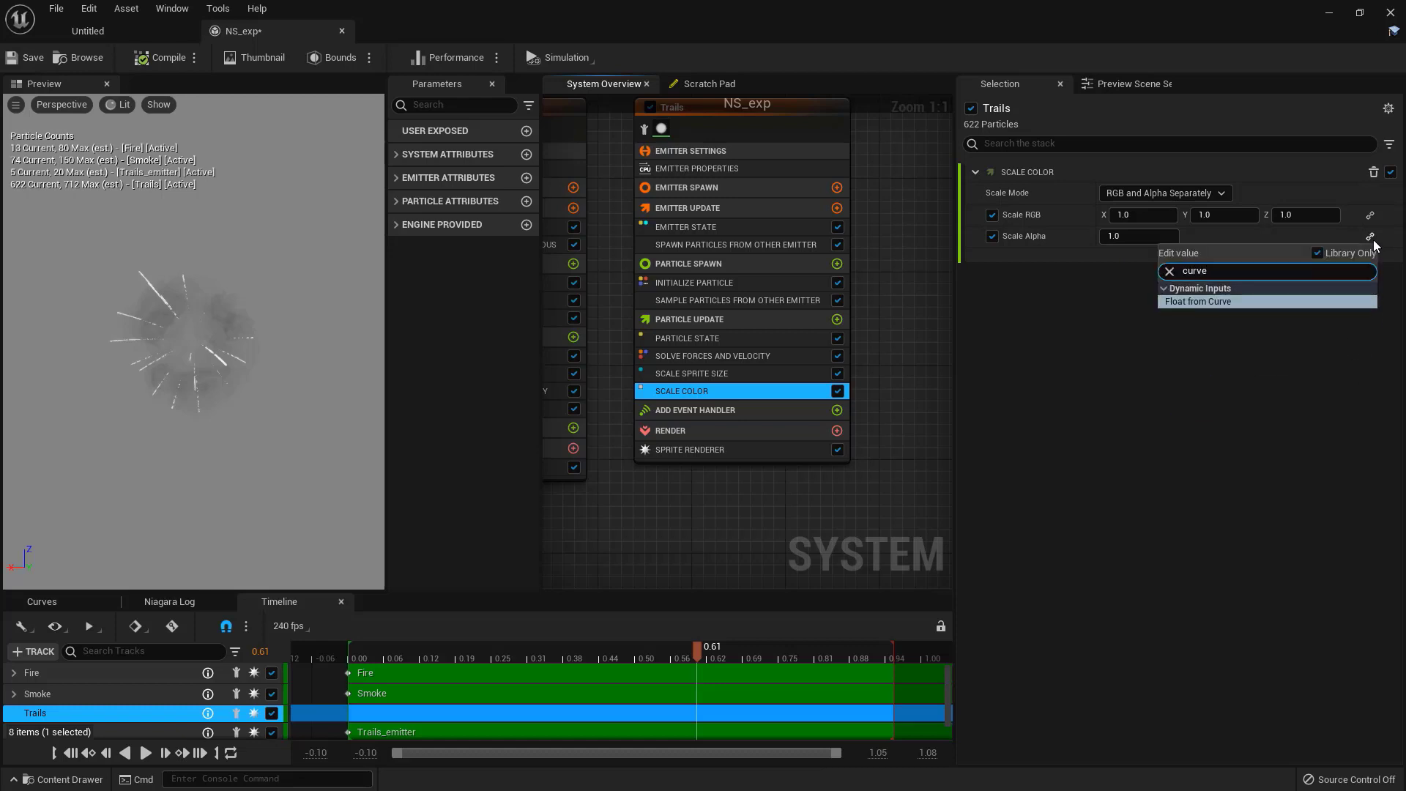
{"action": "key", "text": "Return"}
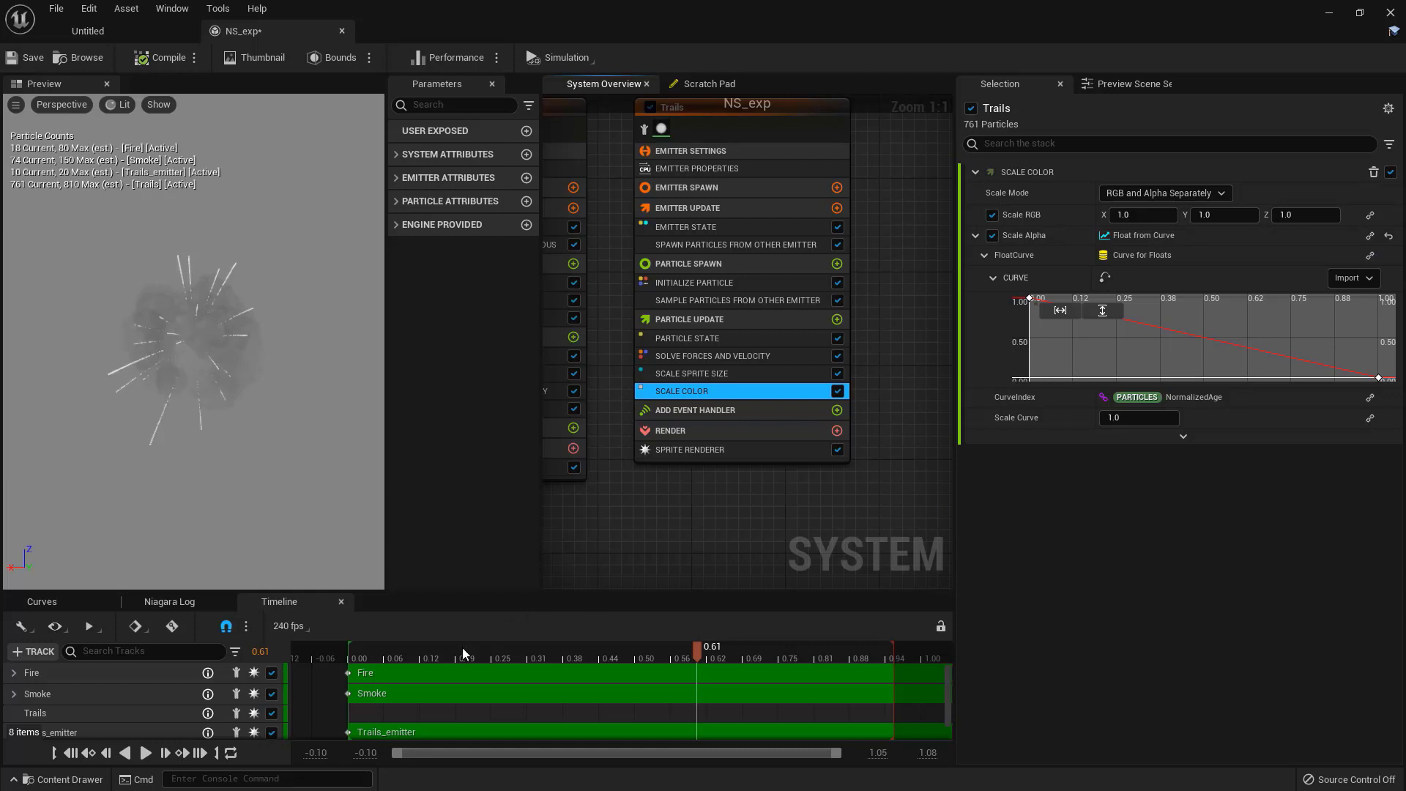
Step: Set the alpha curve's first key to 0.5 so it fades to zero
{"action": "left_click_drag", "start_coordinate": [463, 647], "coordinate": [705, 670]}
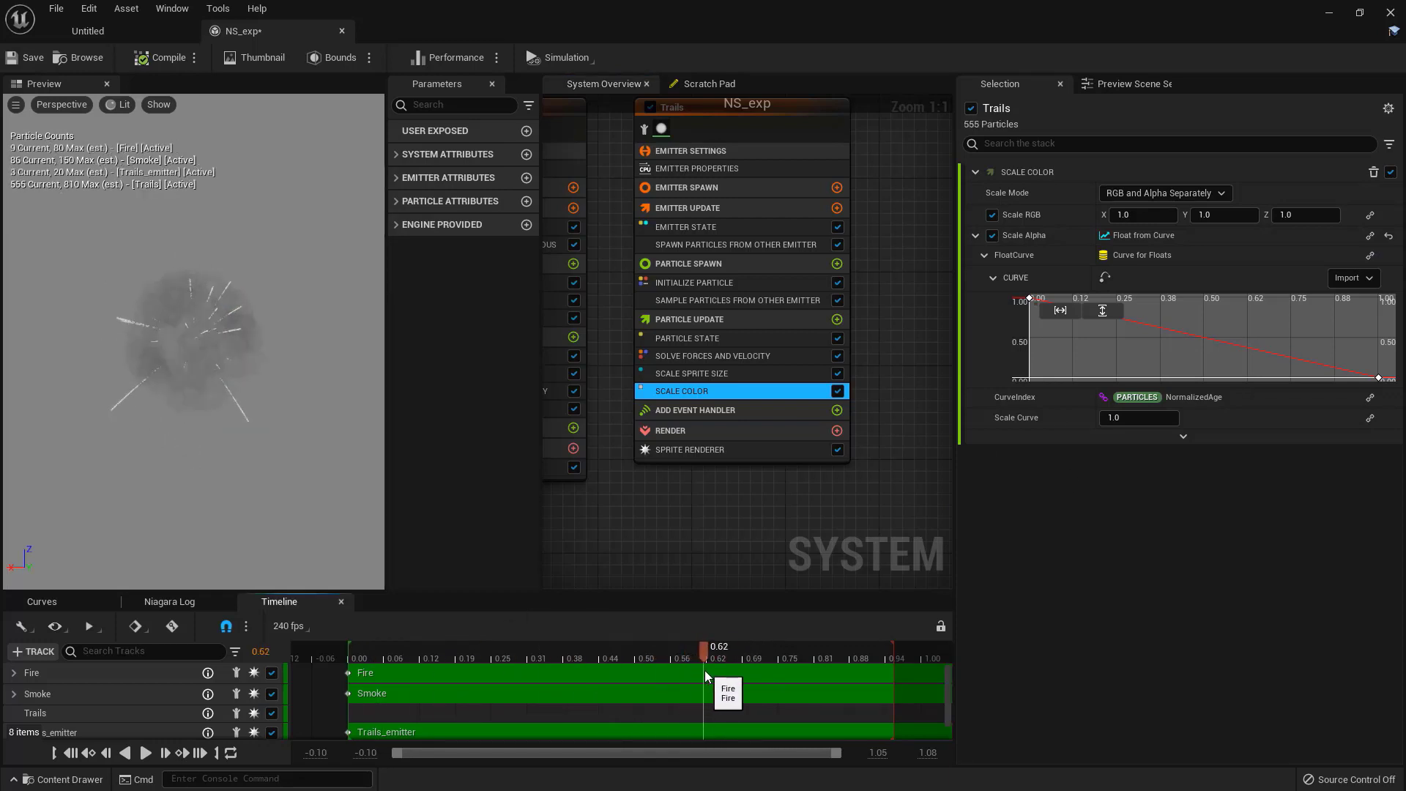
{"action": "left_click", "coordinate": [1030, 299]}
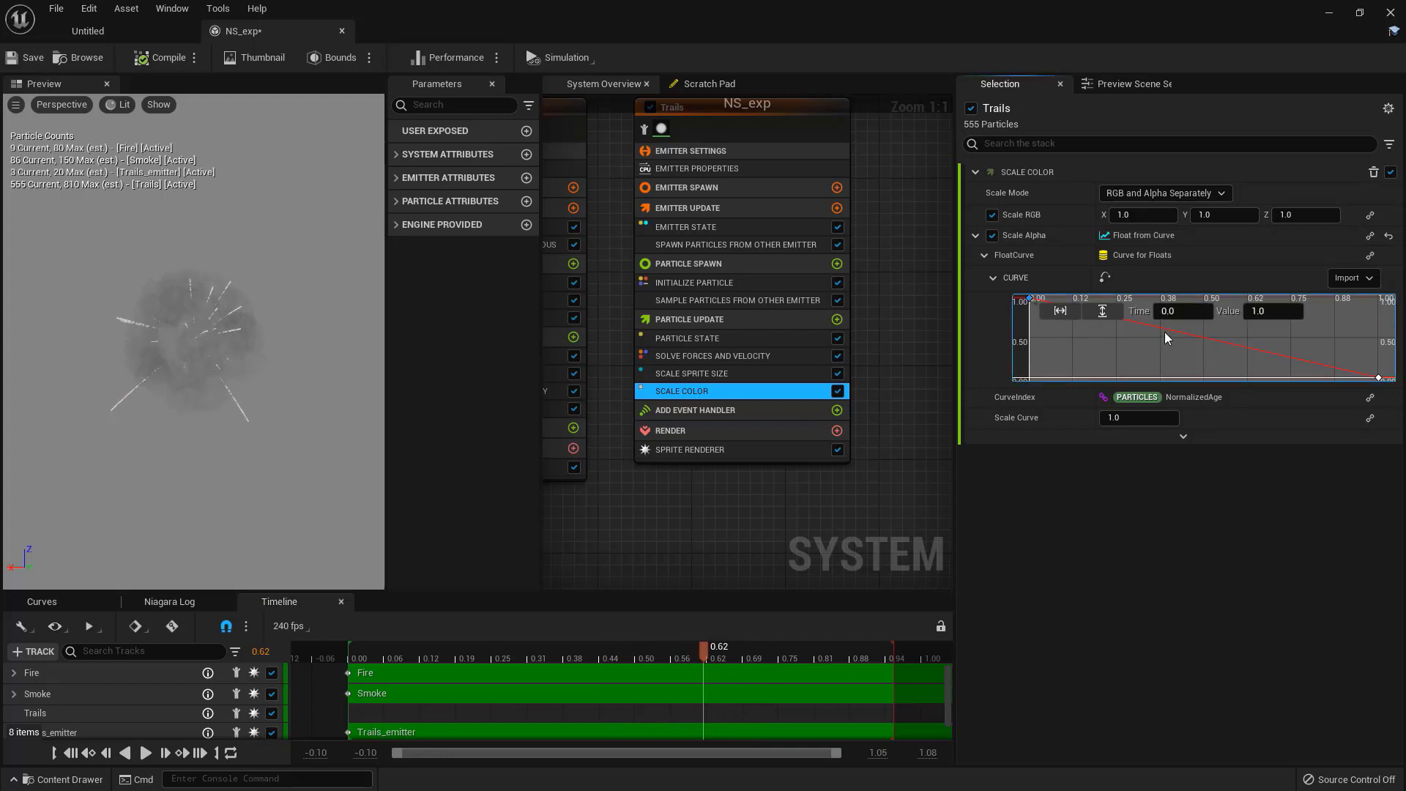
{"action": "left_click", "coordinate": [1276, 316]}
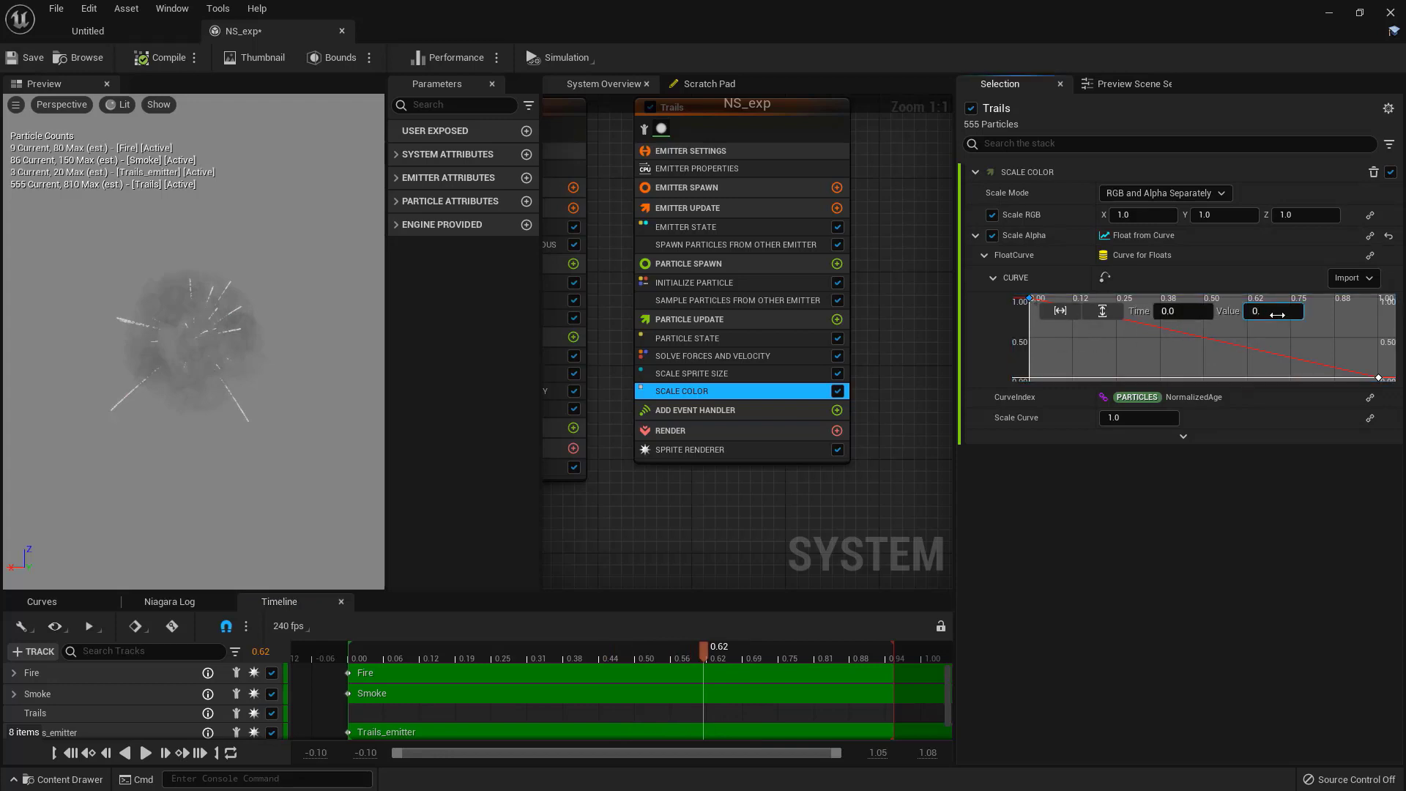
{"action": "type", "text": "0.5"}
{"action": "key", "text": "Return"}
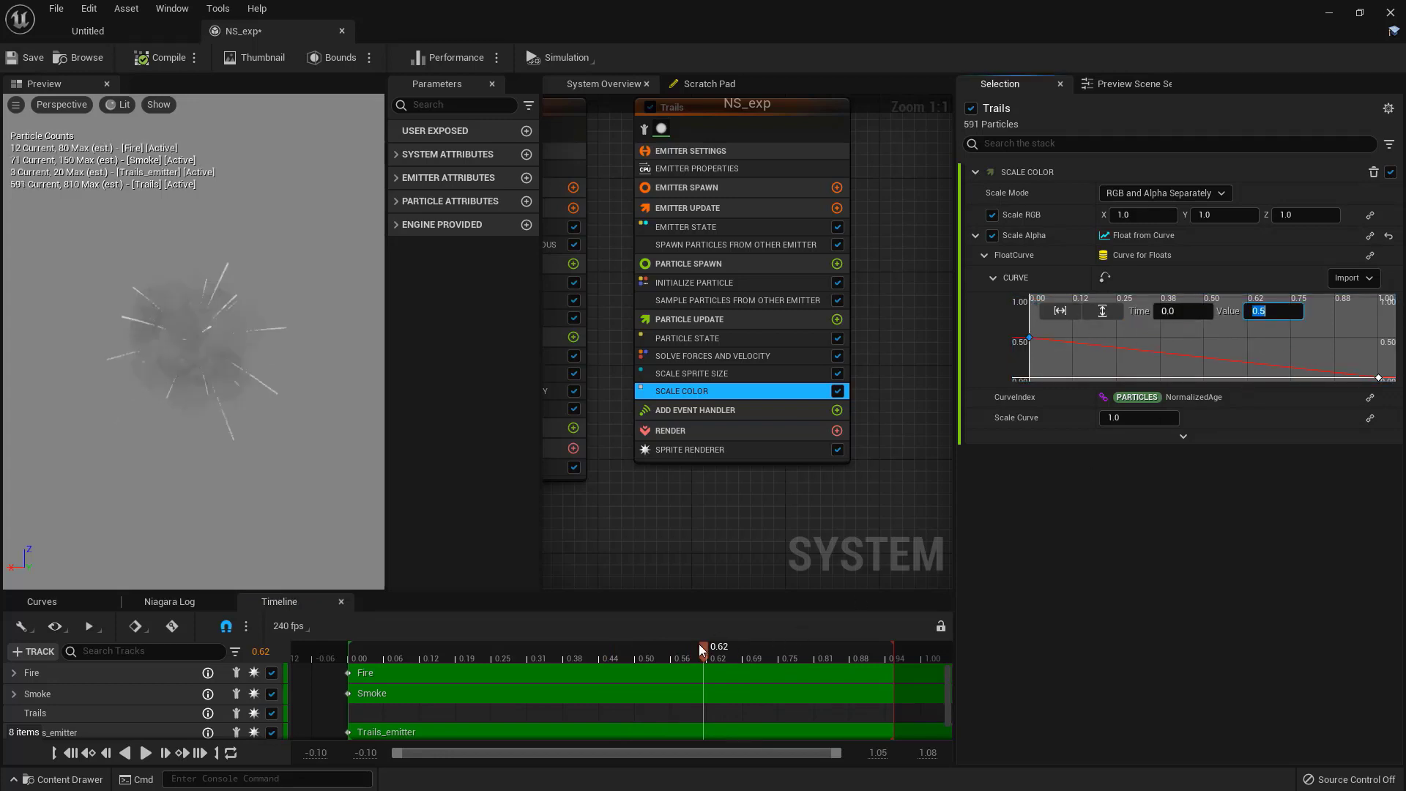
{"action": "left_click_drag", "start_coordinate": [699, 644], "coordinate": [716, 674]}
Step: Set the Trails Initialize Particle Color Mode to Direct Set, with a grey of 0.484375
{"action": "left_click", "coordinate": [702, 286]}
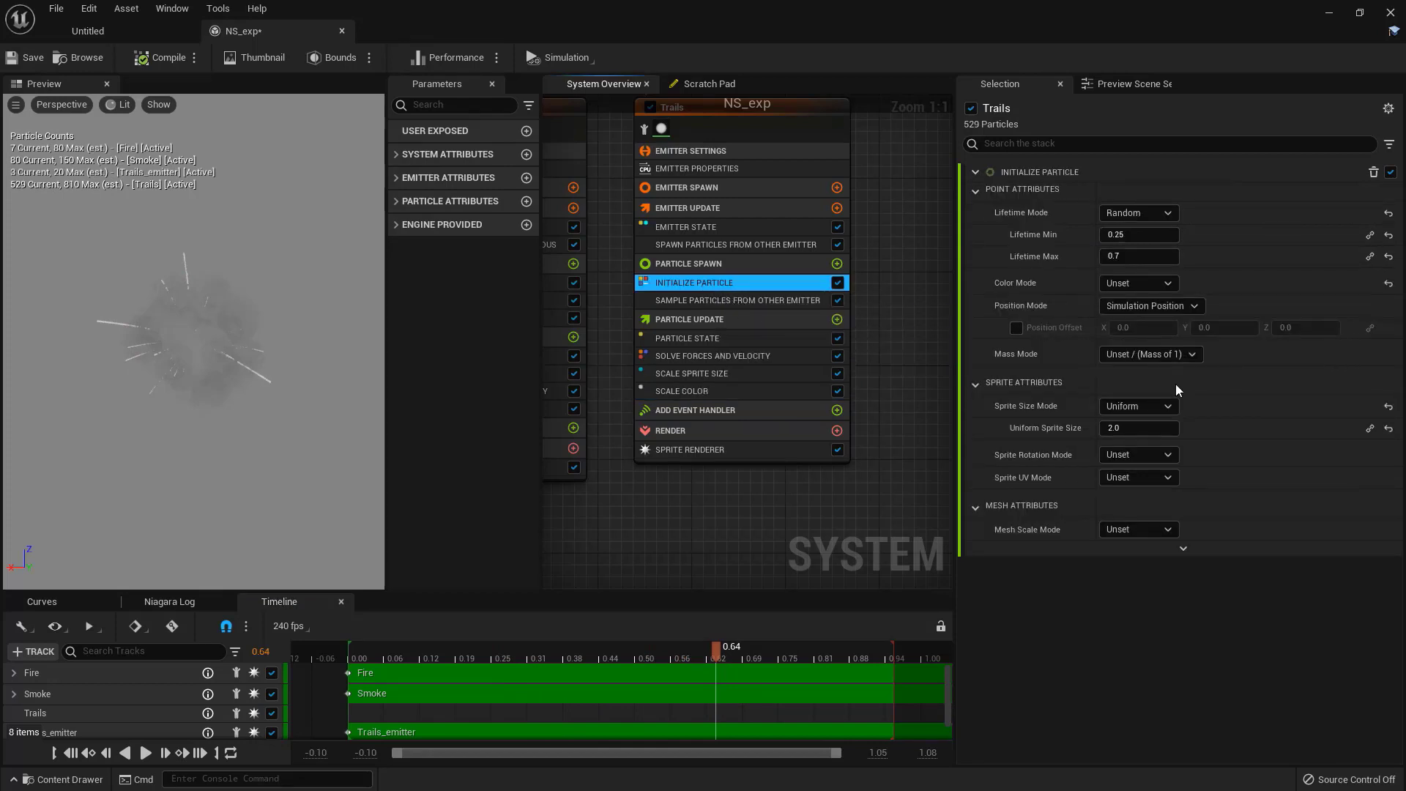
{"action": "left_click", "coordinate": [1126, 283]}
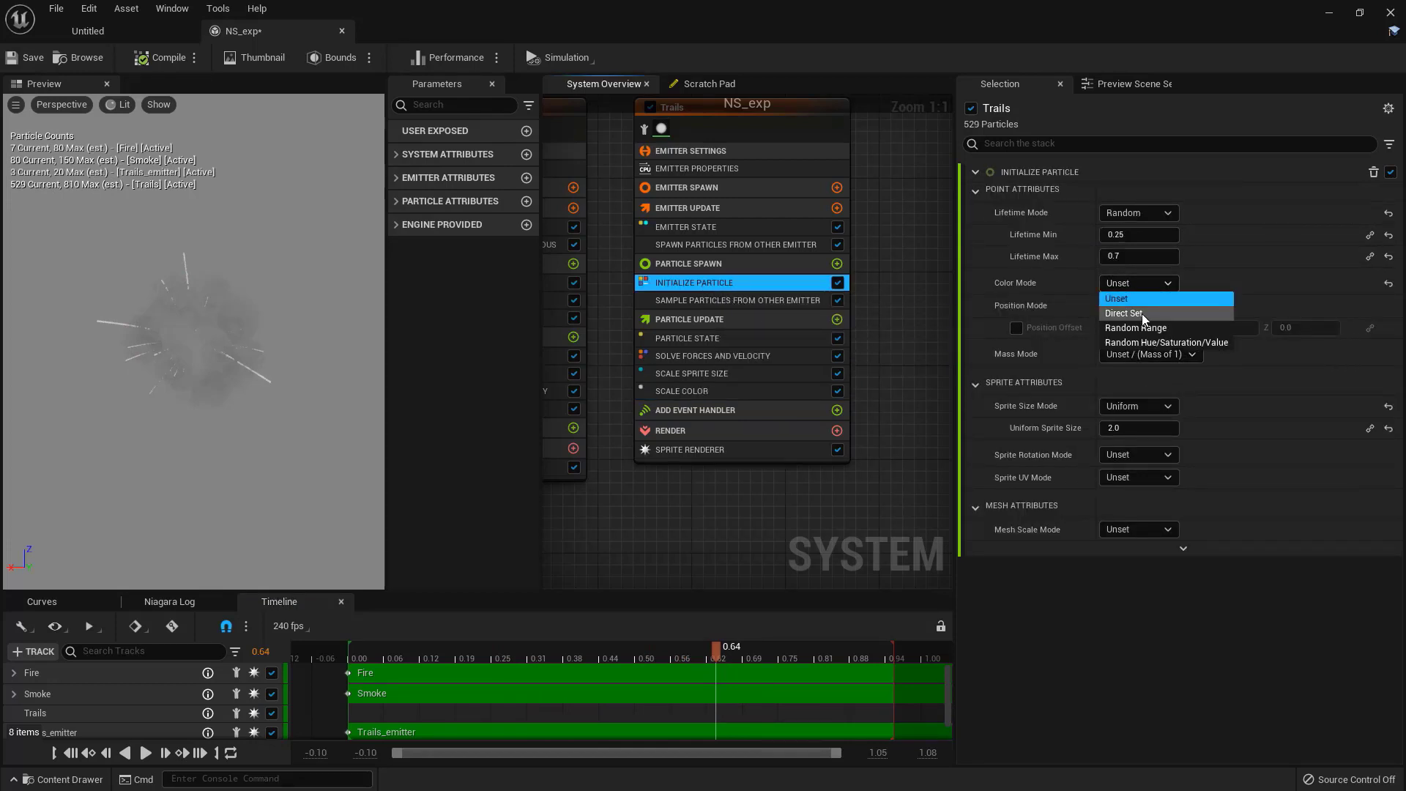
{"action": "left_click", "coordinate": [1141, 313]}
{"action": "left_click", "coordinate": [1112, 306]}
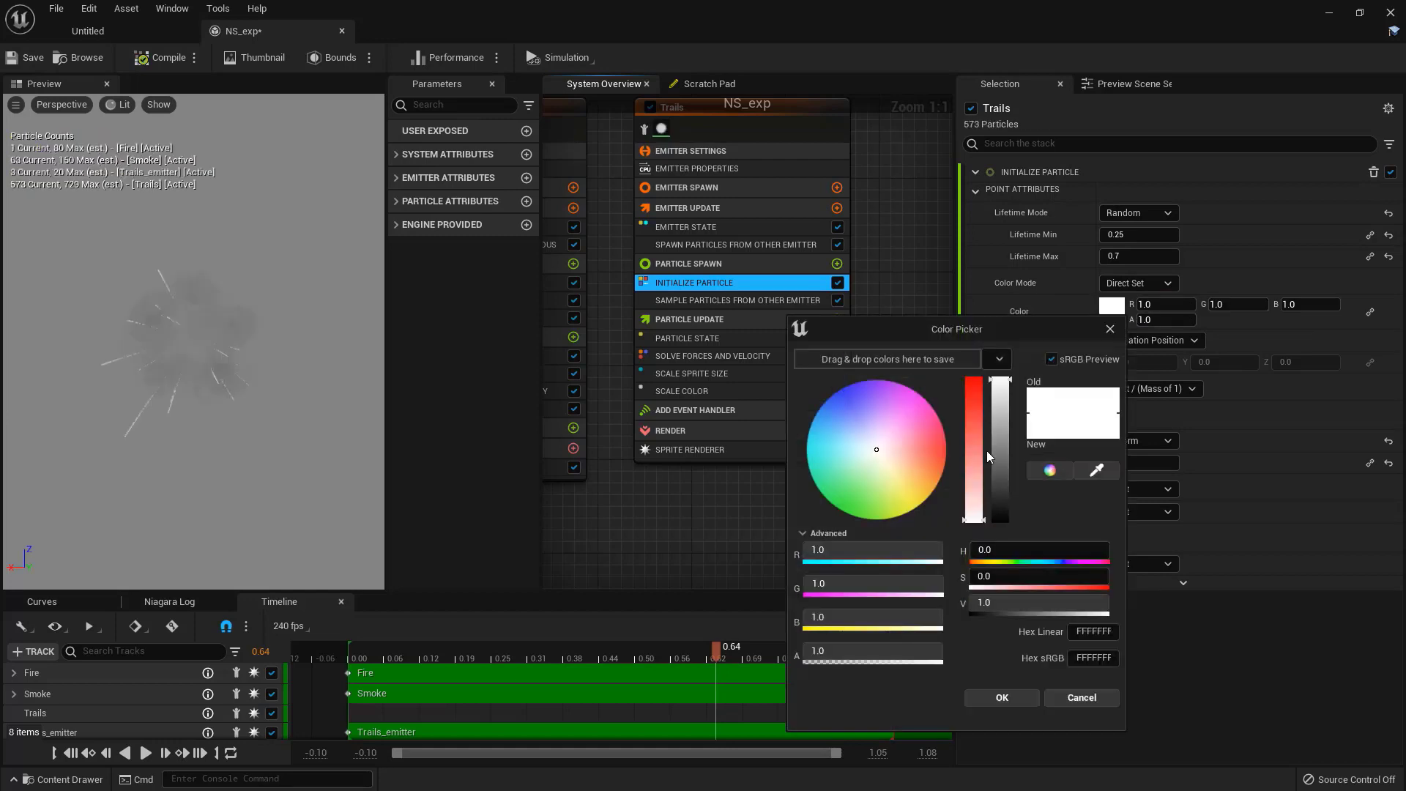
{"action": "mouse_move", "coordinate": [1000, 443]}
{"action": "left_mouse_down"}
{"action": "mouse_move", "coordinate": [1000, 514]}
{"action": "mouse_move", "coordinate": [1005, 451]}
{"action": "left_mouse_up"}
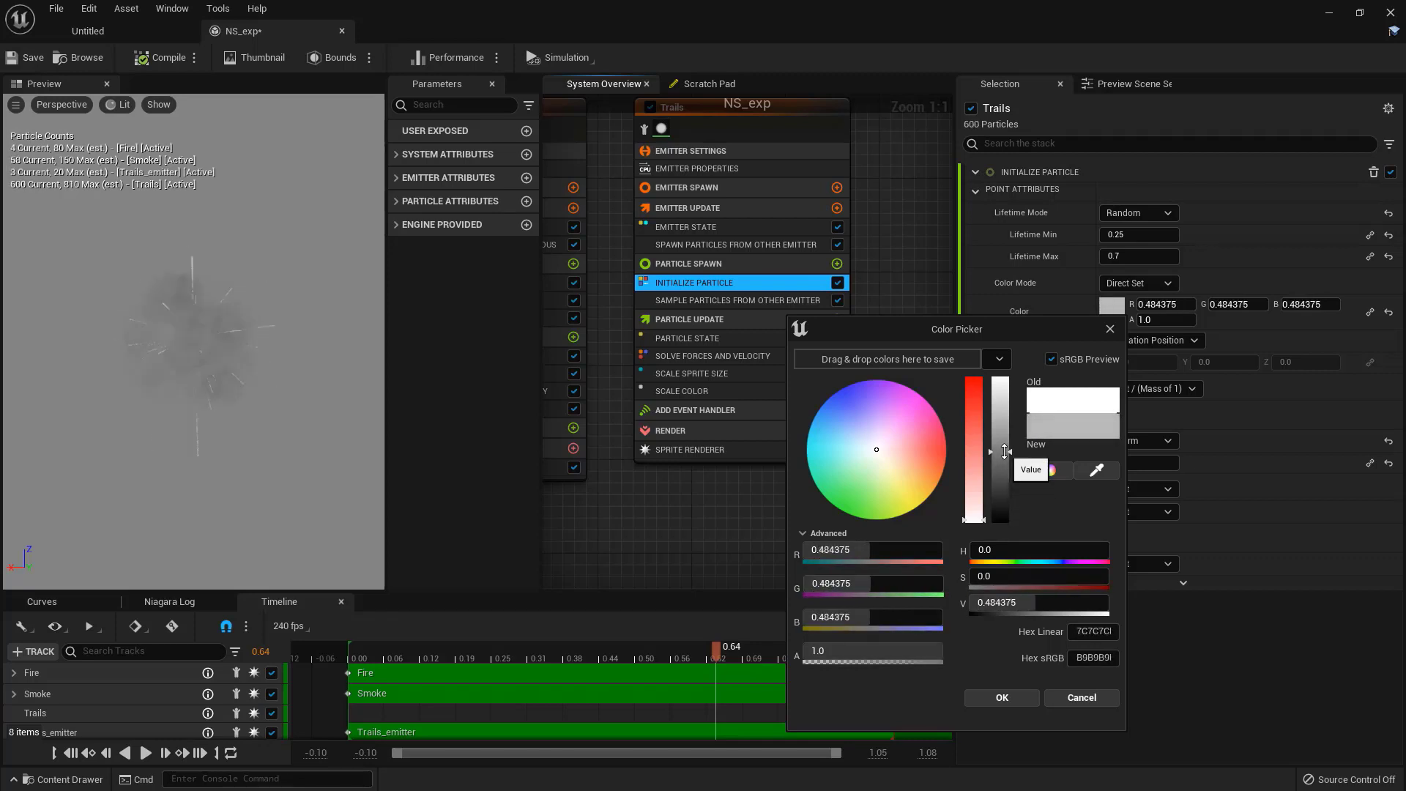
{"action": "left_click", "coordinate": [1000, 700]}
Step: Rewind the preview to the start of the burst, play it, then pause
{"action": "left_click_drag", "start_coordinate": [631, 653], "coordinate": [381, 667]}
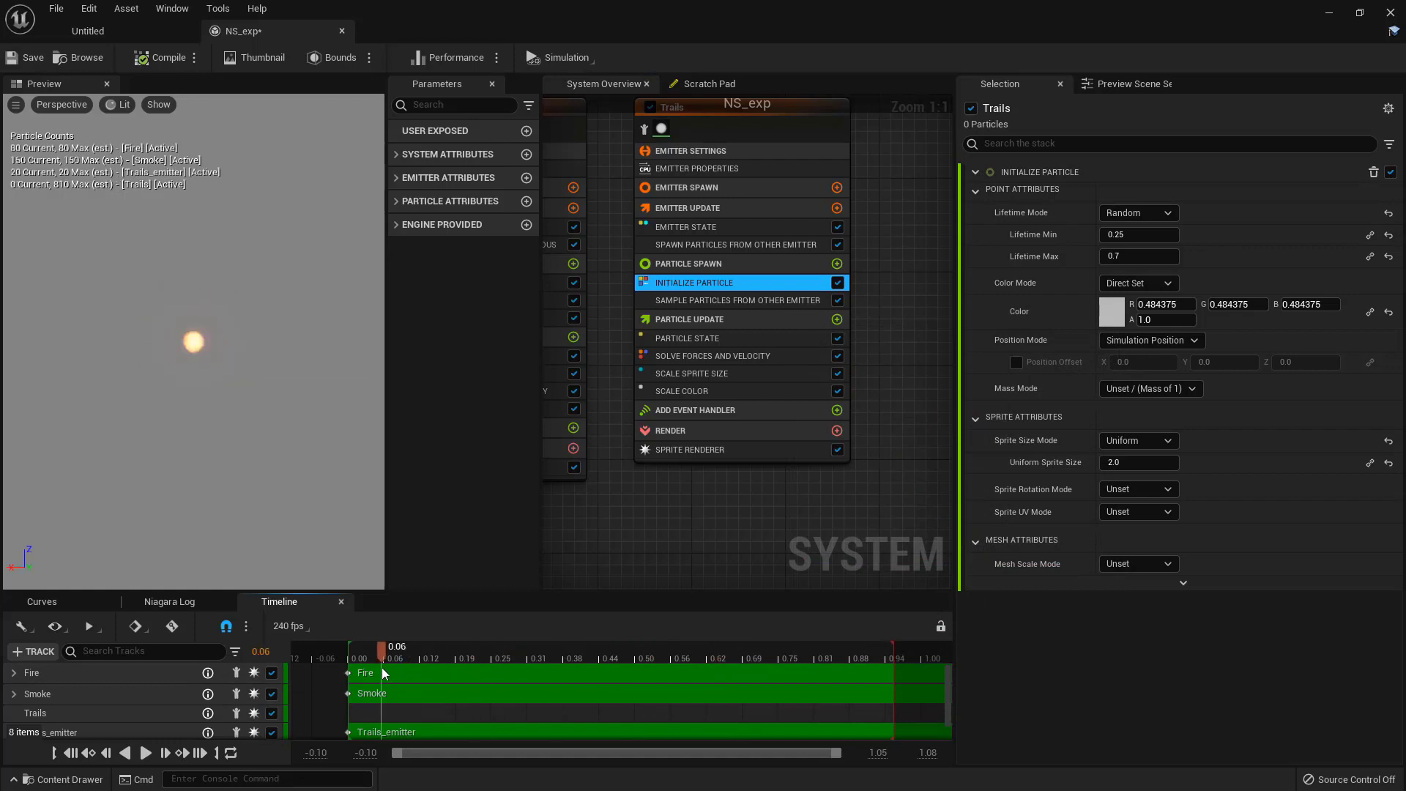
{"action": "left_click", "coordinate": [145, 753]}
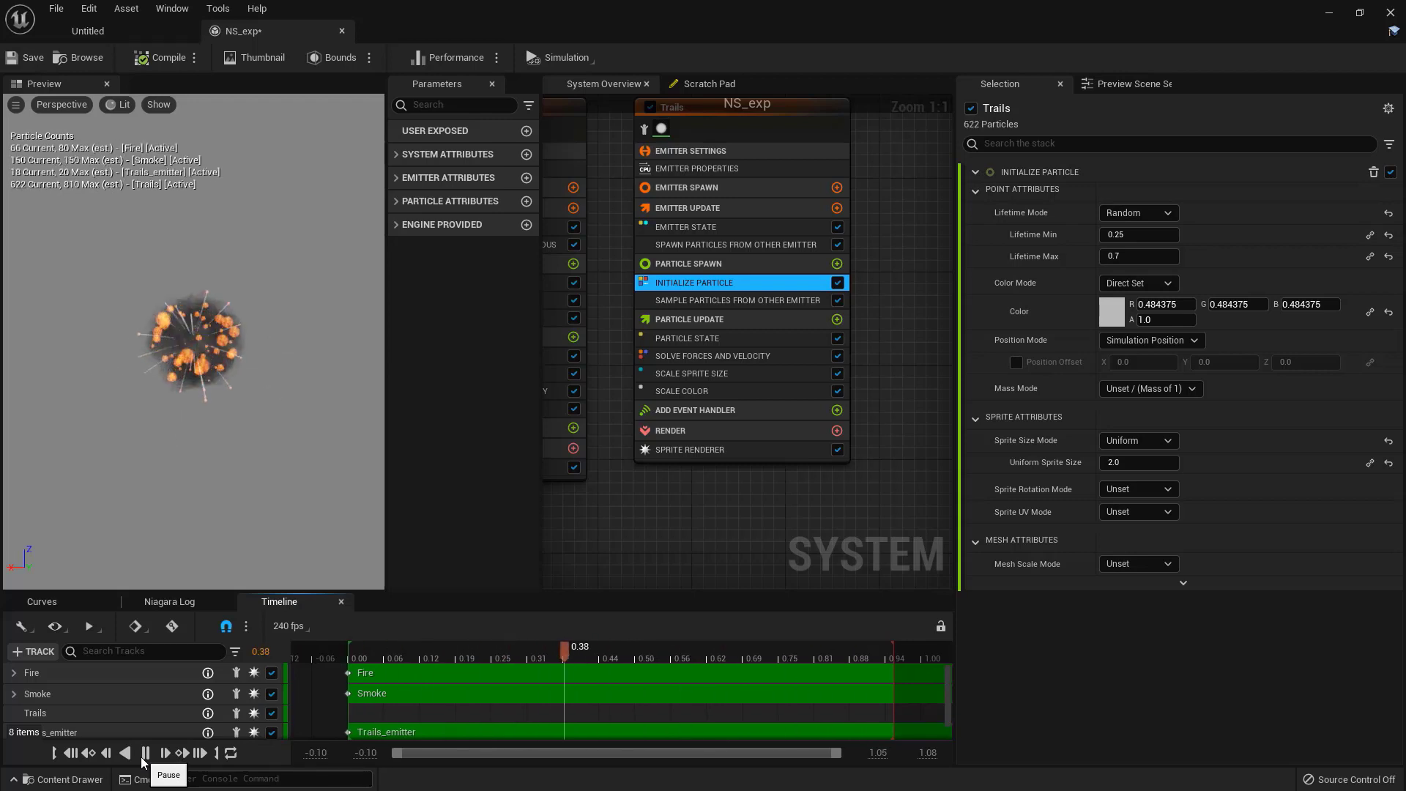
{"action": "left_click", "coordinate": [144, 755]}
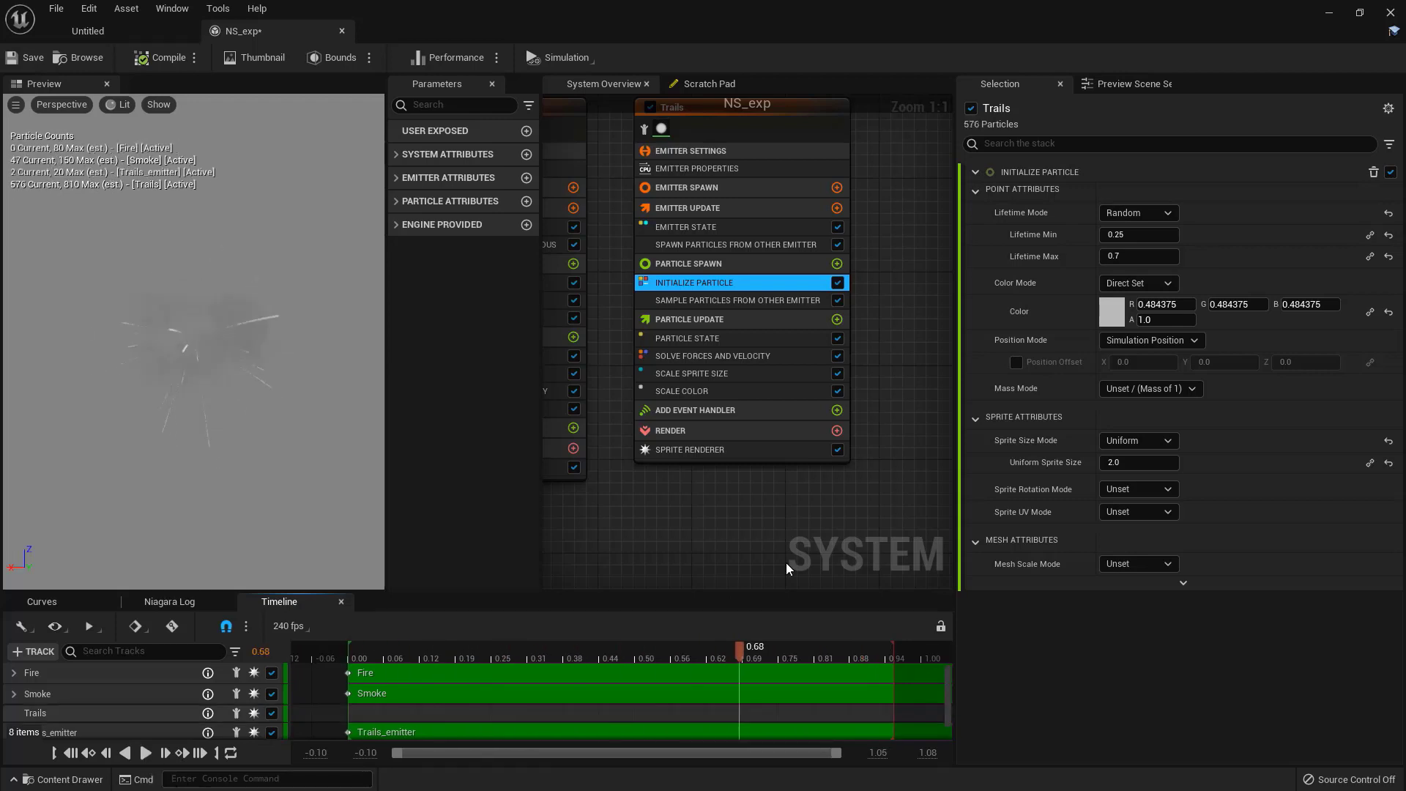
Step: Drive Trails' Scale RGB with Make Vector from Linear Color RGB, set to grey 0.411458
{"action": "left_click", "coordinate": [713, 394]}
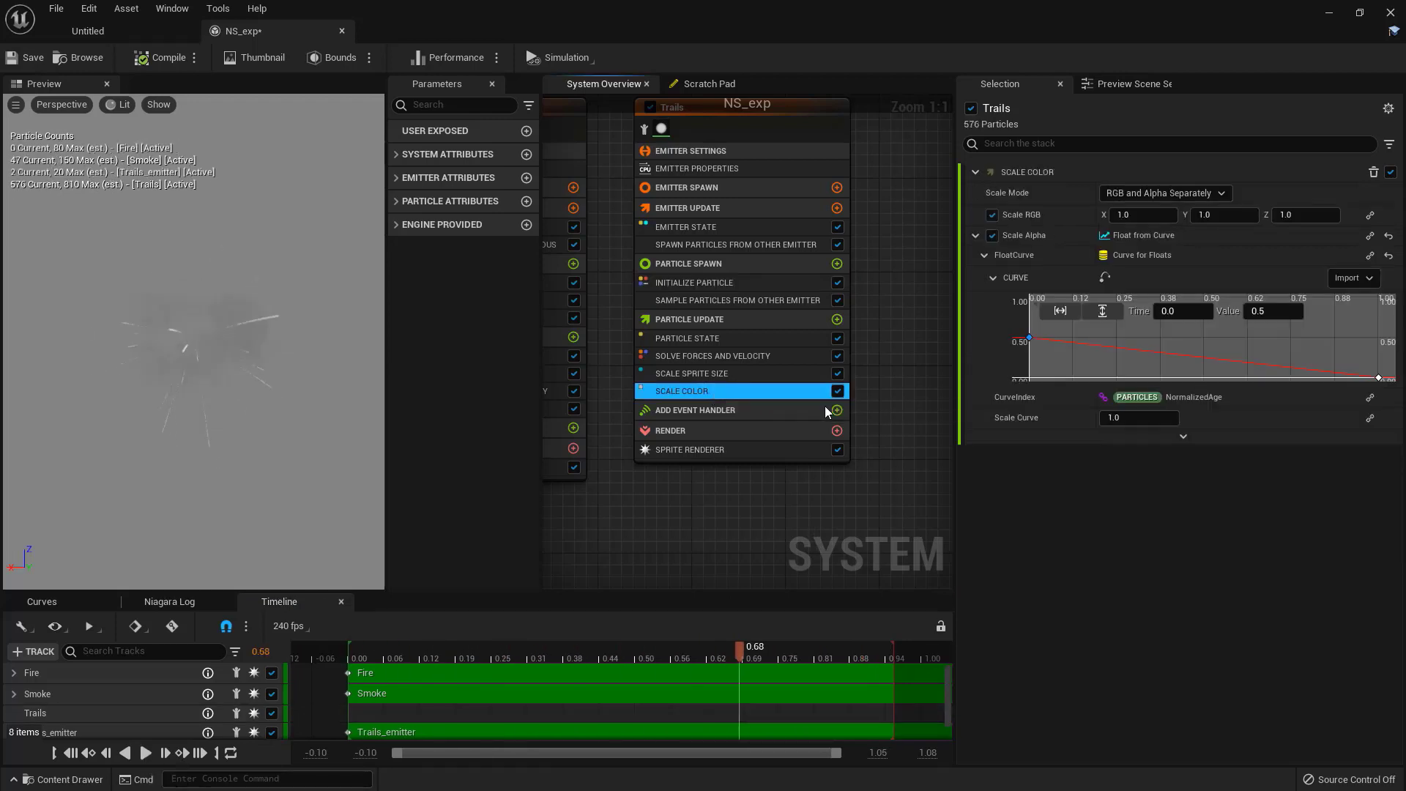
{"action": "left_click", "coordinate": [1371, 216]}
{"action": "type", "text": "color"}
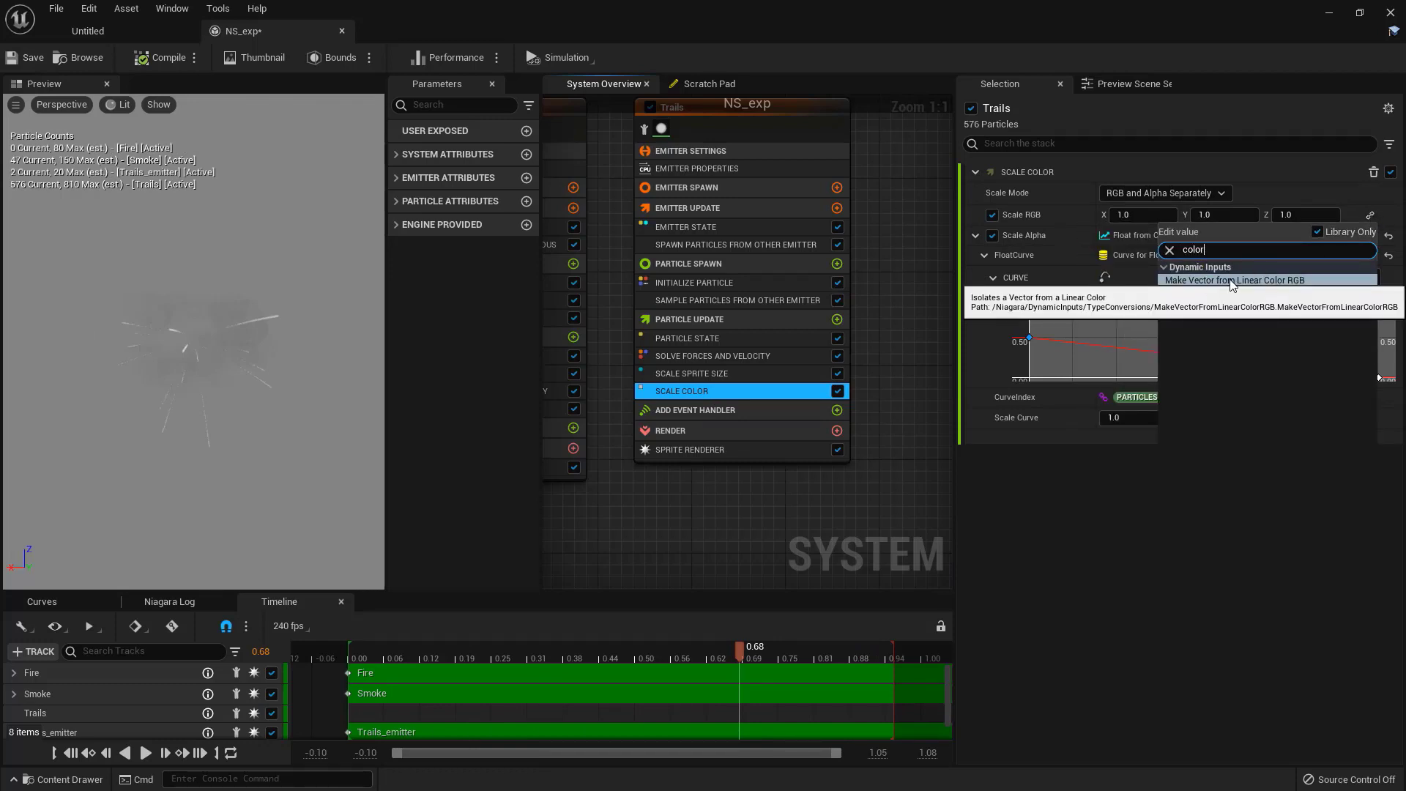
{"action": "left_click", "coordinate": [1220, 280]}
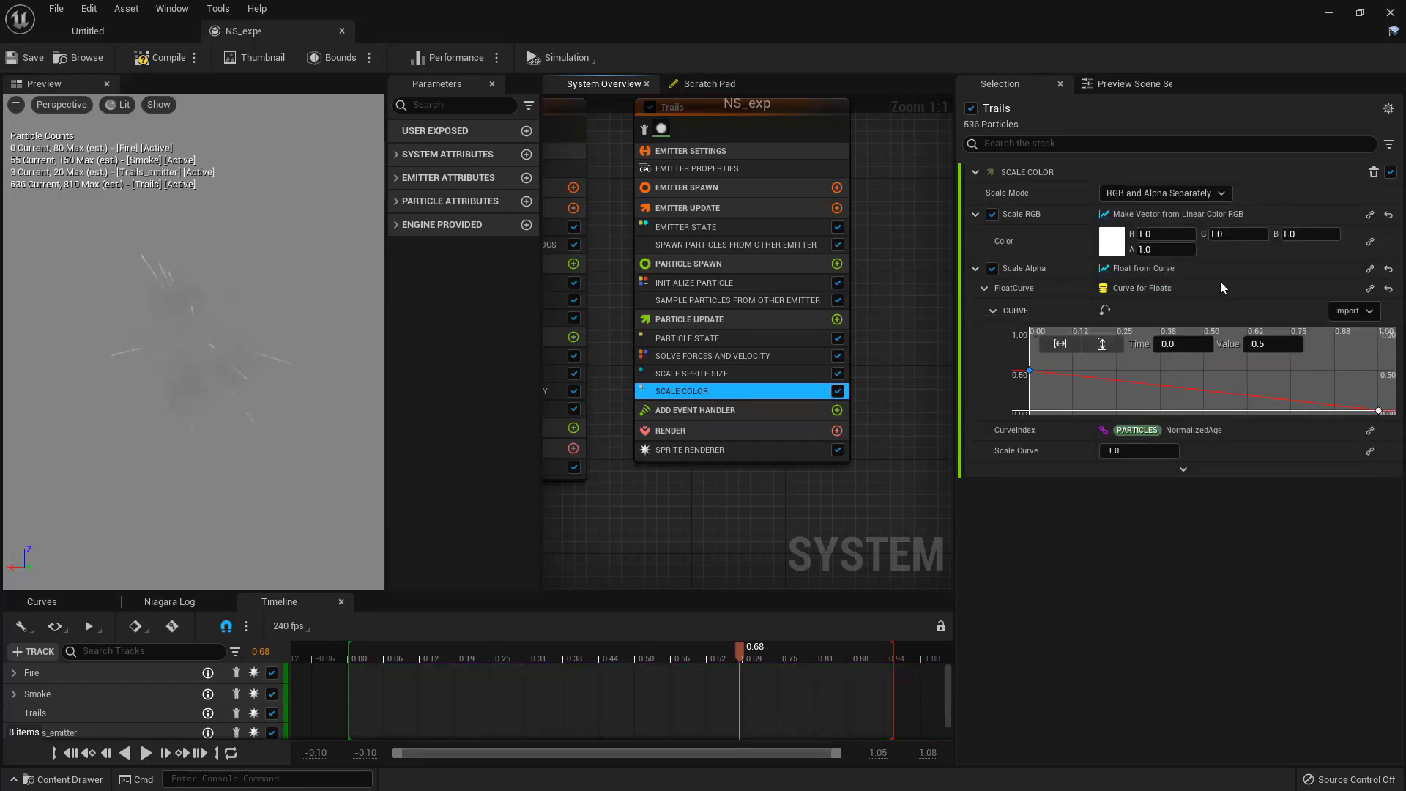
{"action": "left_click", "coordinate": [1115, 249]}
{"action": "mouse_move", "coordinate": [997, 370]}
{"action": "left_mouse_down"}
{"action": "mouse_move", "coordinate": [998, 405]}
{"action": "mouse_move", "coordinate": [997, 392]}
{"action": "left_mouse_up"}
{"action": "left_click", "coordinate": [1006, 626]}
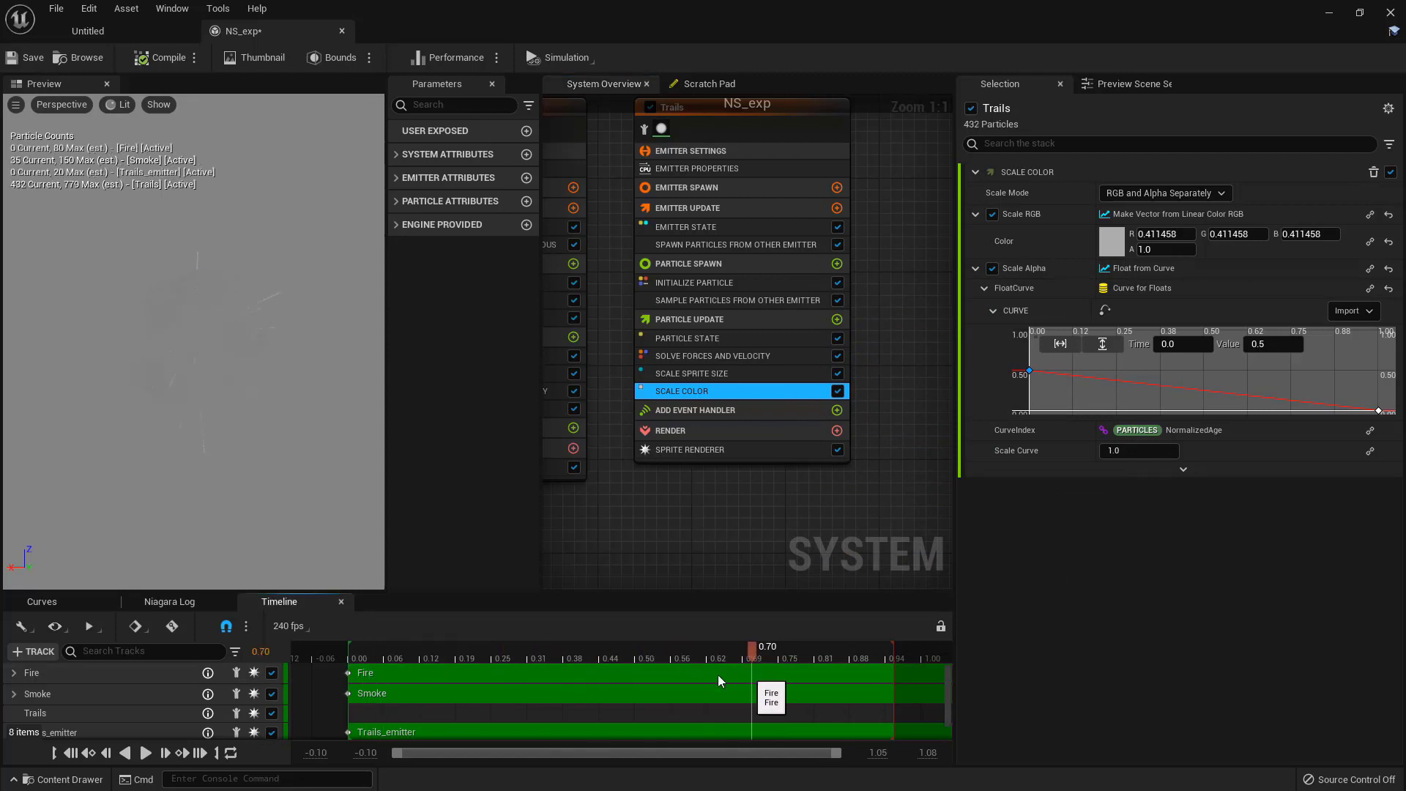
{"action": "scroll", "coordinate": [733, 483], "scroll_direction": "down", "scroll_amount": 2}
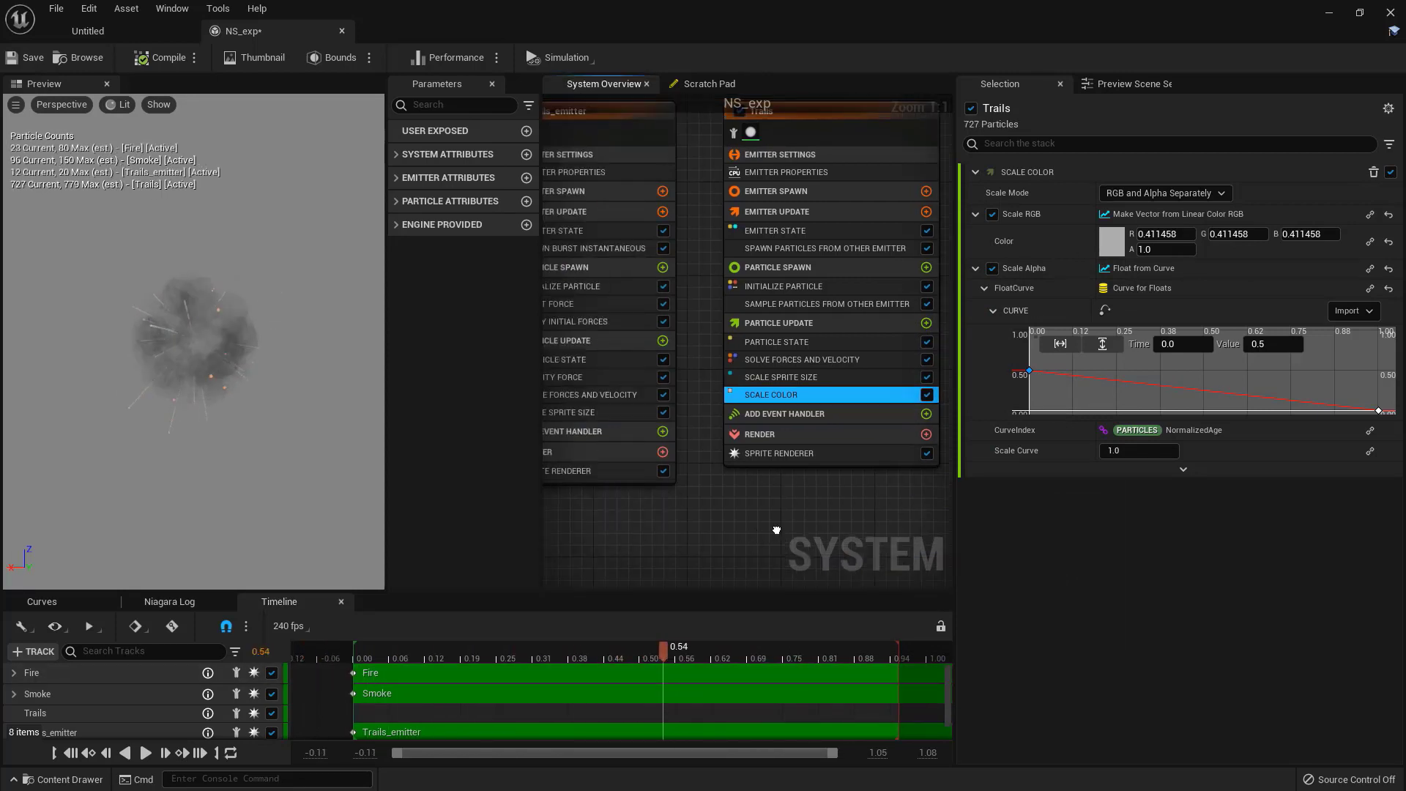
{"action": "right_click_drag", "start_coordinate": [652, 497], "coordinate": [815, 496]}
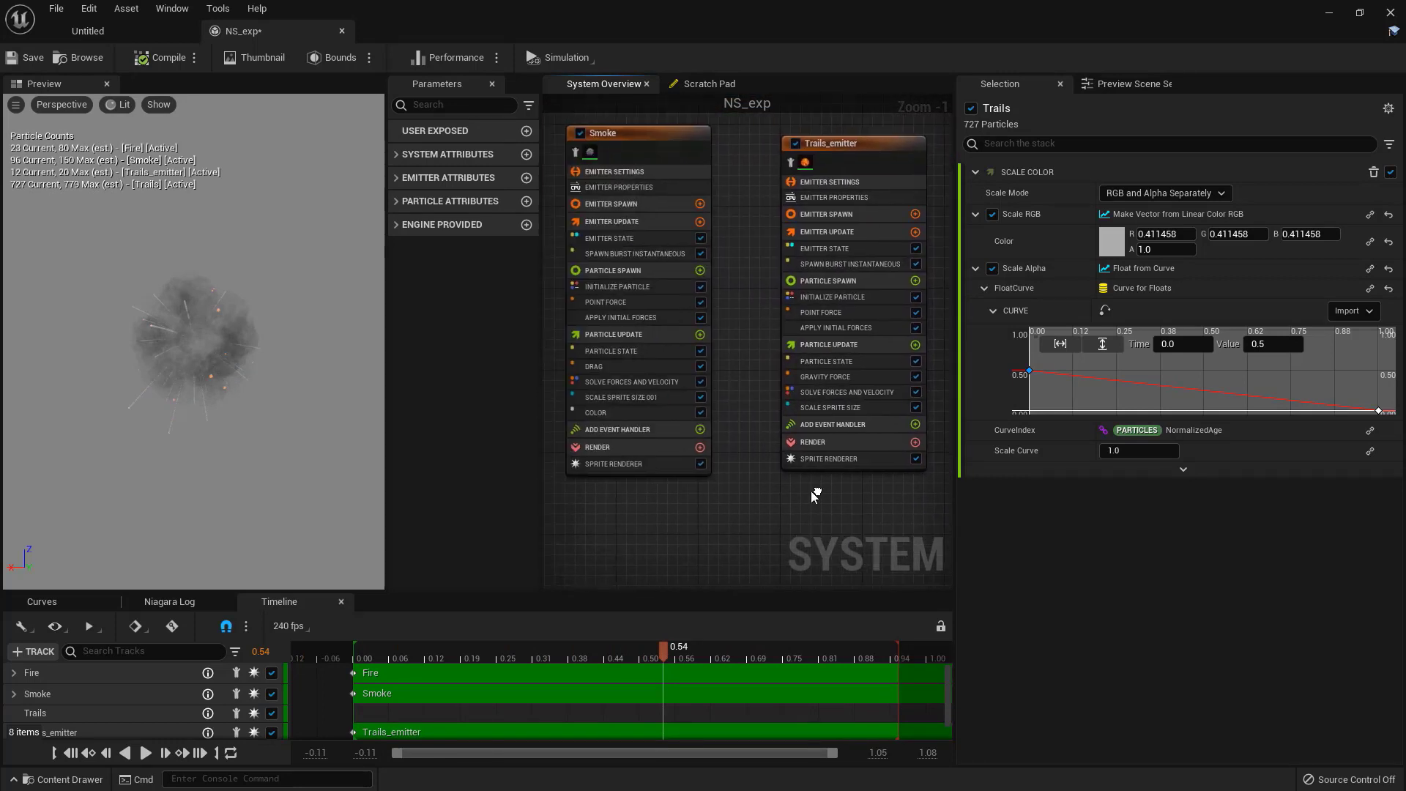
Step: Save NS_exp, then place the explosion in the level and lift it into the air
{"action": "left_click", "coordinate": [29, 59]}
{"action": "left_click", "coordinate": [101, 33]}
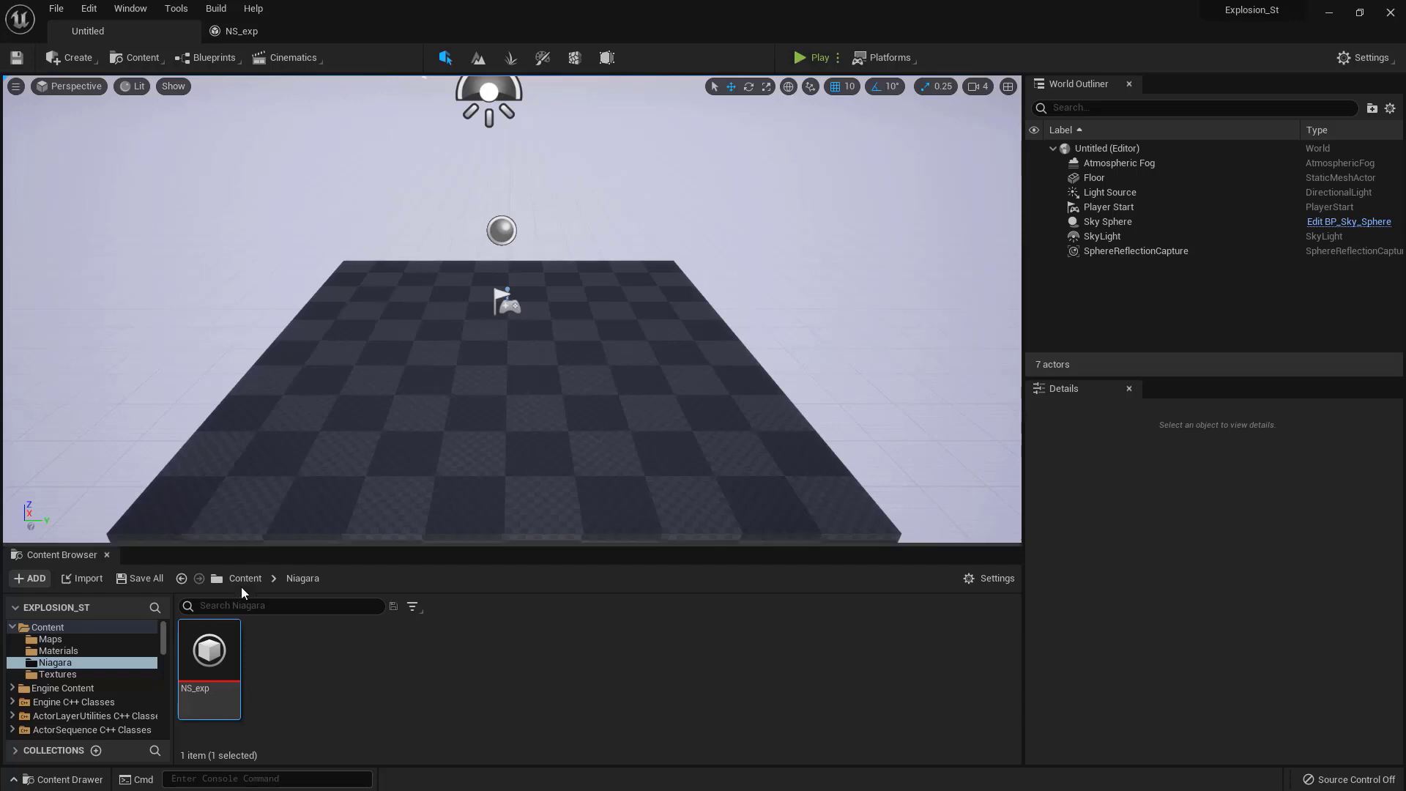
{"action": "left_click_drag", "start_coordinate": [208, 652], "coordinate": [415, 292]}
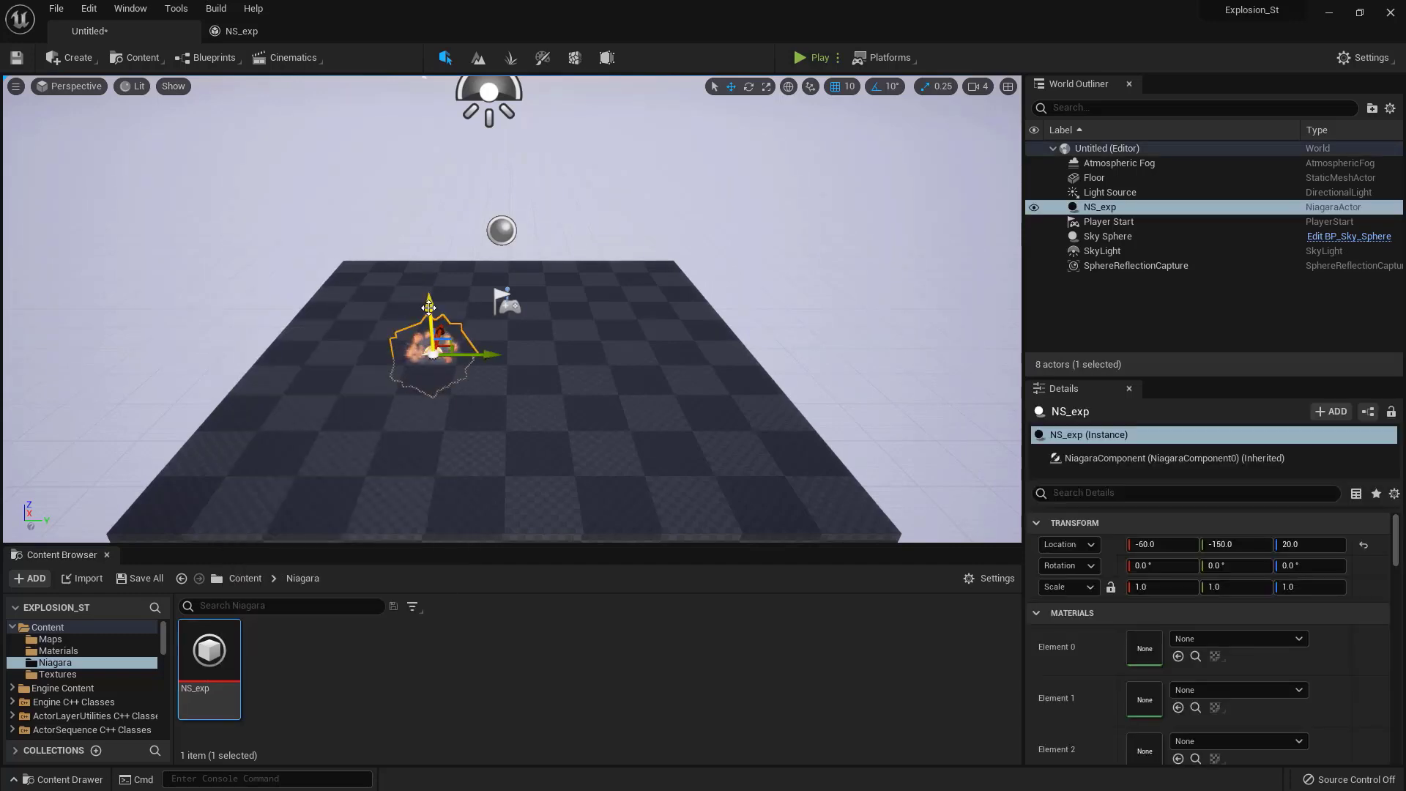
{"action": "left_click_drag", "start_coordinate": [424, 369], "coordinate": [423, 192]}
{"action": "right_click_drag", "start_coordinate": [468, 308], "coordinate": [505, 271]}
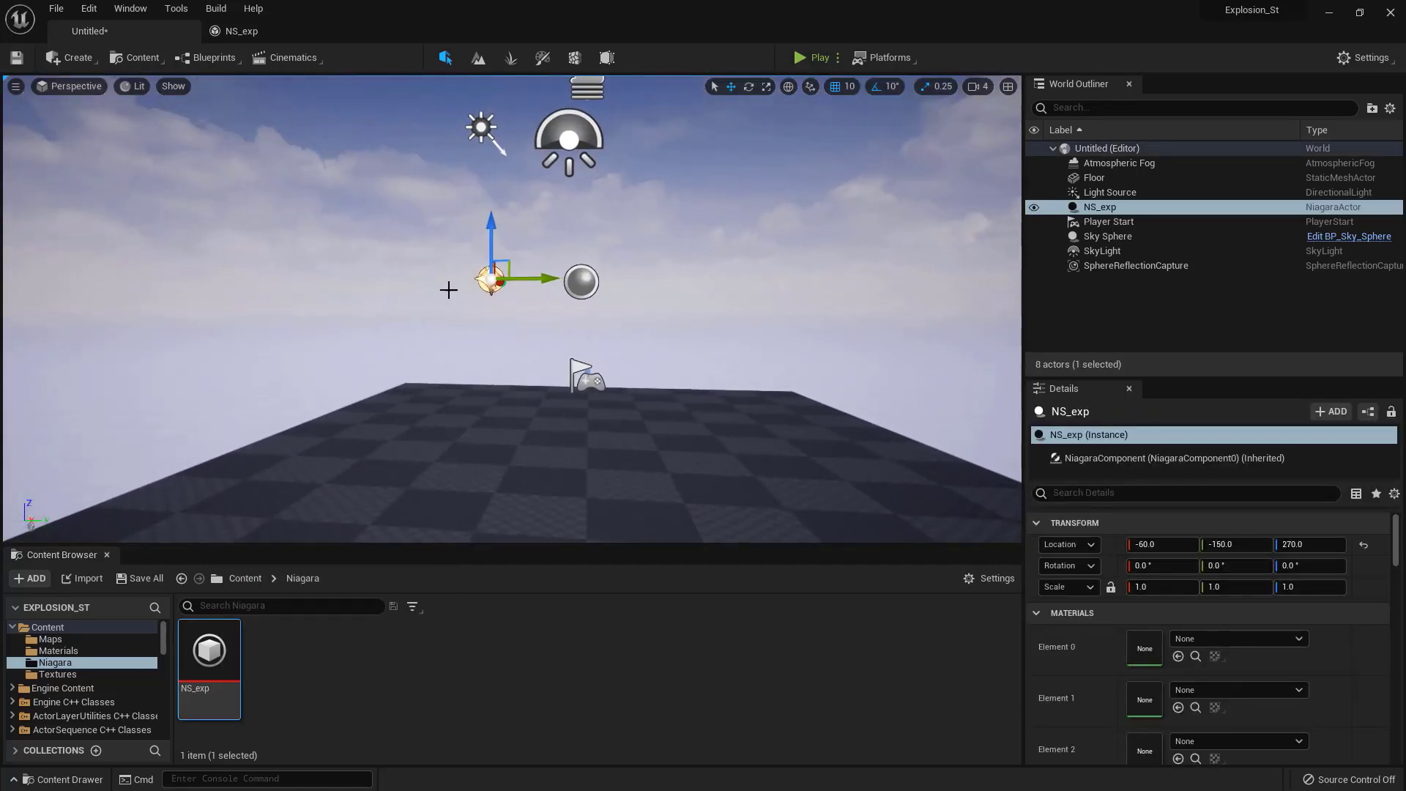
Step: Hide the Atmospheric Fog, SkyLight and Sky Sphere to leave a black sky
{"action": "left_click", "coordinate": [1034, 164]}
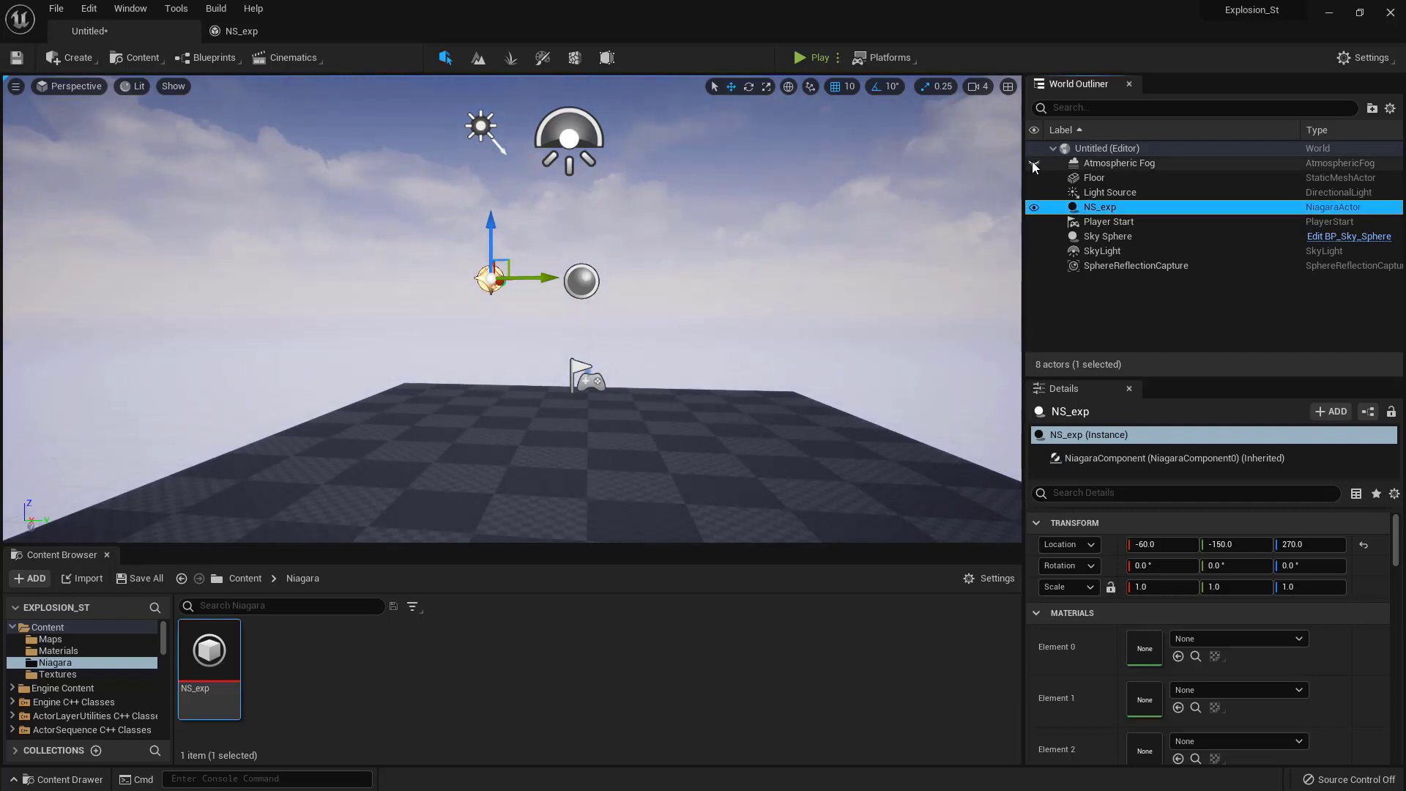
{"action": "left_click", "coordinate": [1034, 251]}
{"action": "left_click", "coordinate": [1034, 236]}
{"action": "left_click", "coordinate": [1032, 237]}
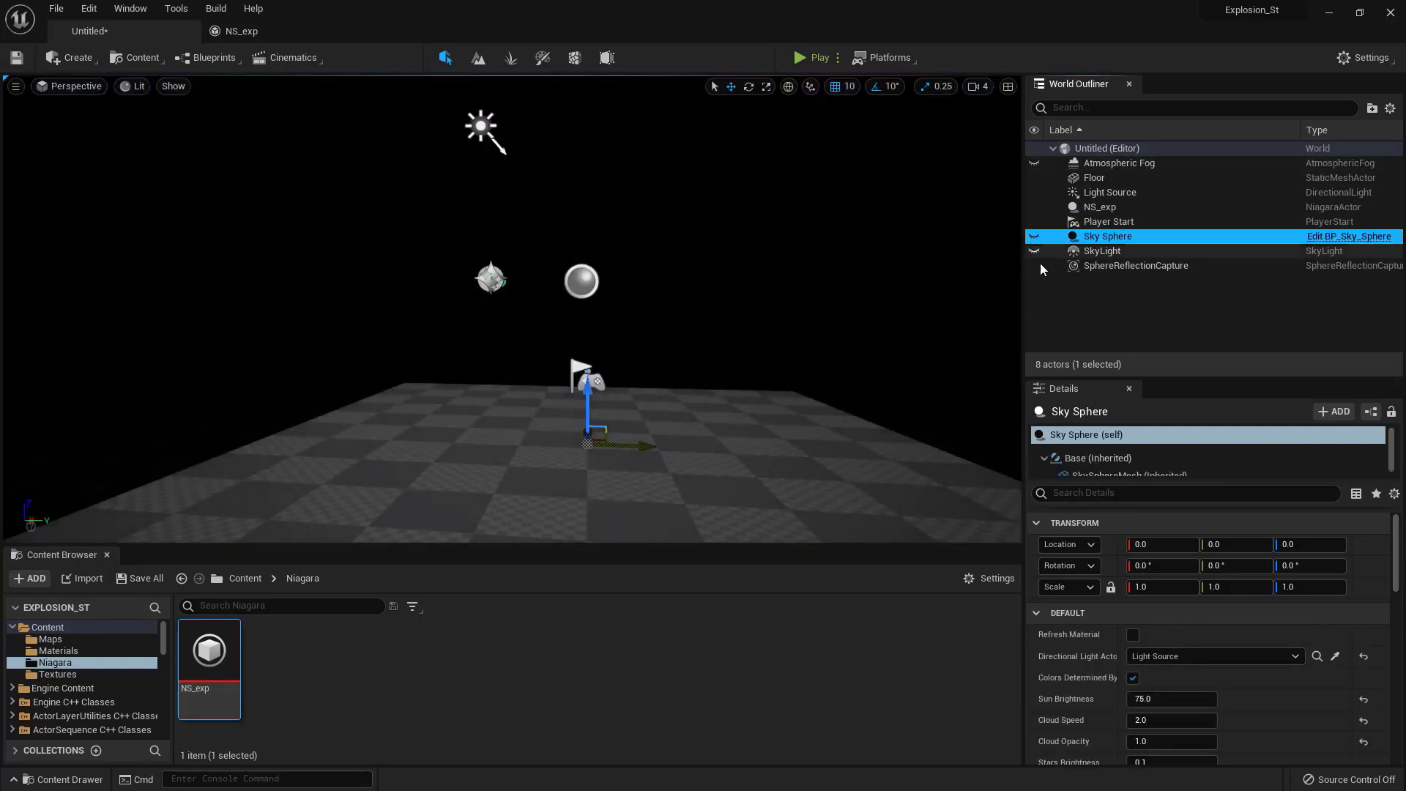
Step: Frame the NS_exp actor in the viewport and switch to game view with G
{"action": "right_click_drag", "start_coordinate": [721, 349], "coordinate": [720, 350]}
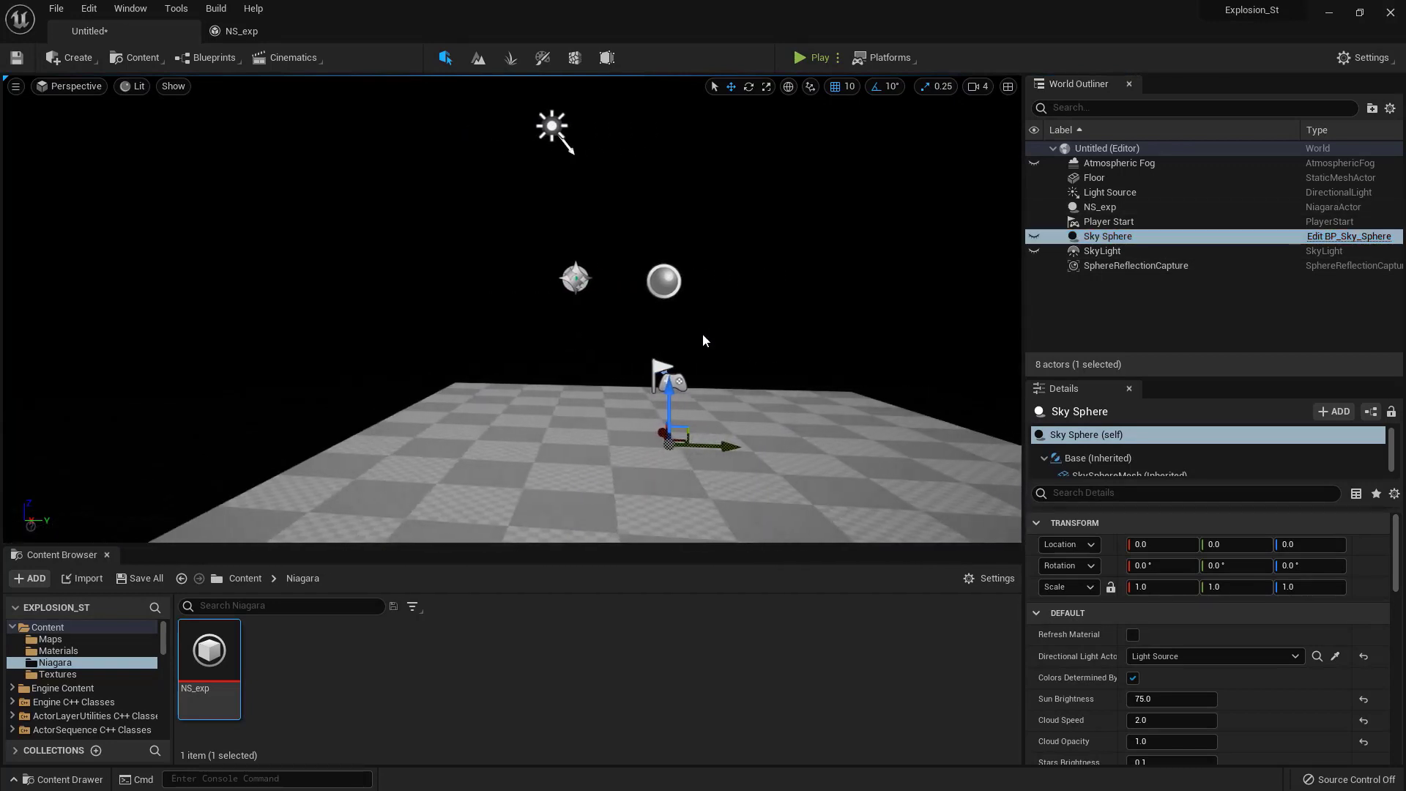
{"action": "left_click", "coordinate": [568, 276]}
{"action": "right_click_drag", "start_coordinate": [569, 277], "coordinate": [568, 277]}
{"action": "scroll", "coordinate": [648, 335], "scroll_direction": "up", "scroll_amount": 2}
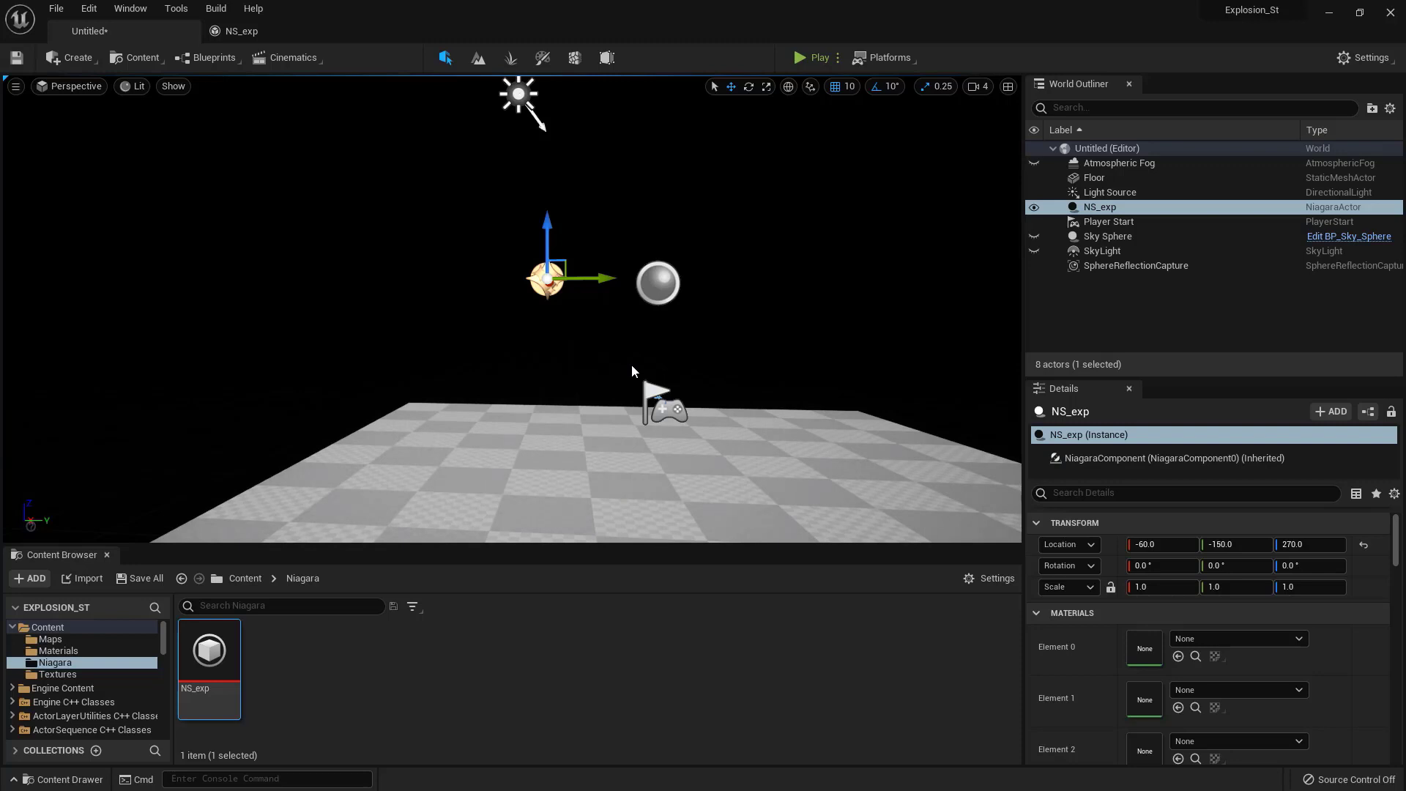
{"action": "key", "text": "g"}
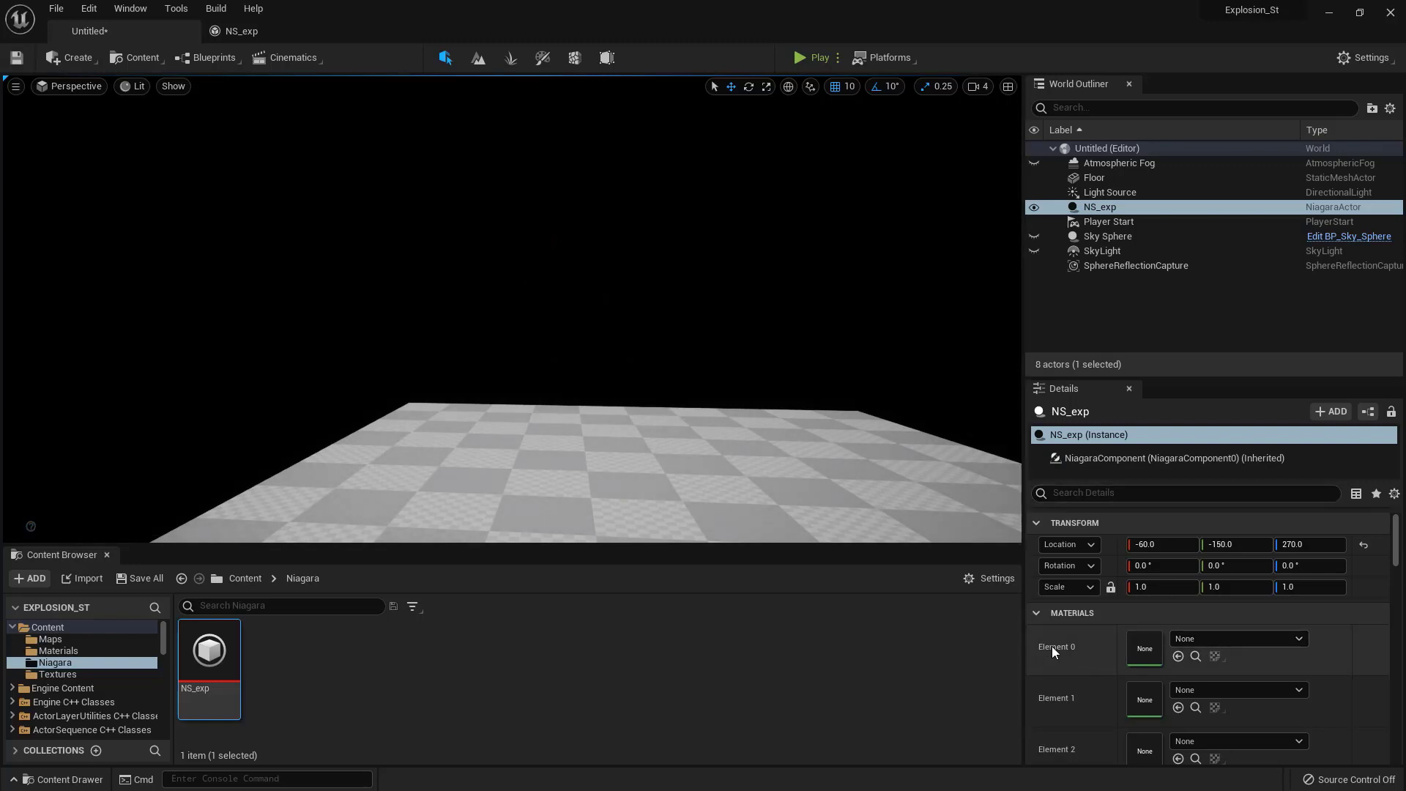
{"action": "scroll", "coordinate": [1052, 646], "scroll_direction": "down", "scroll_amount": 10}
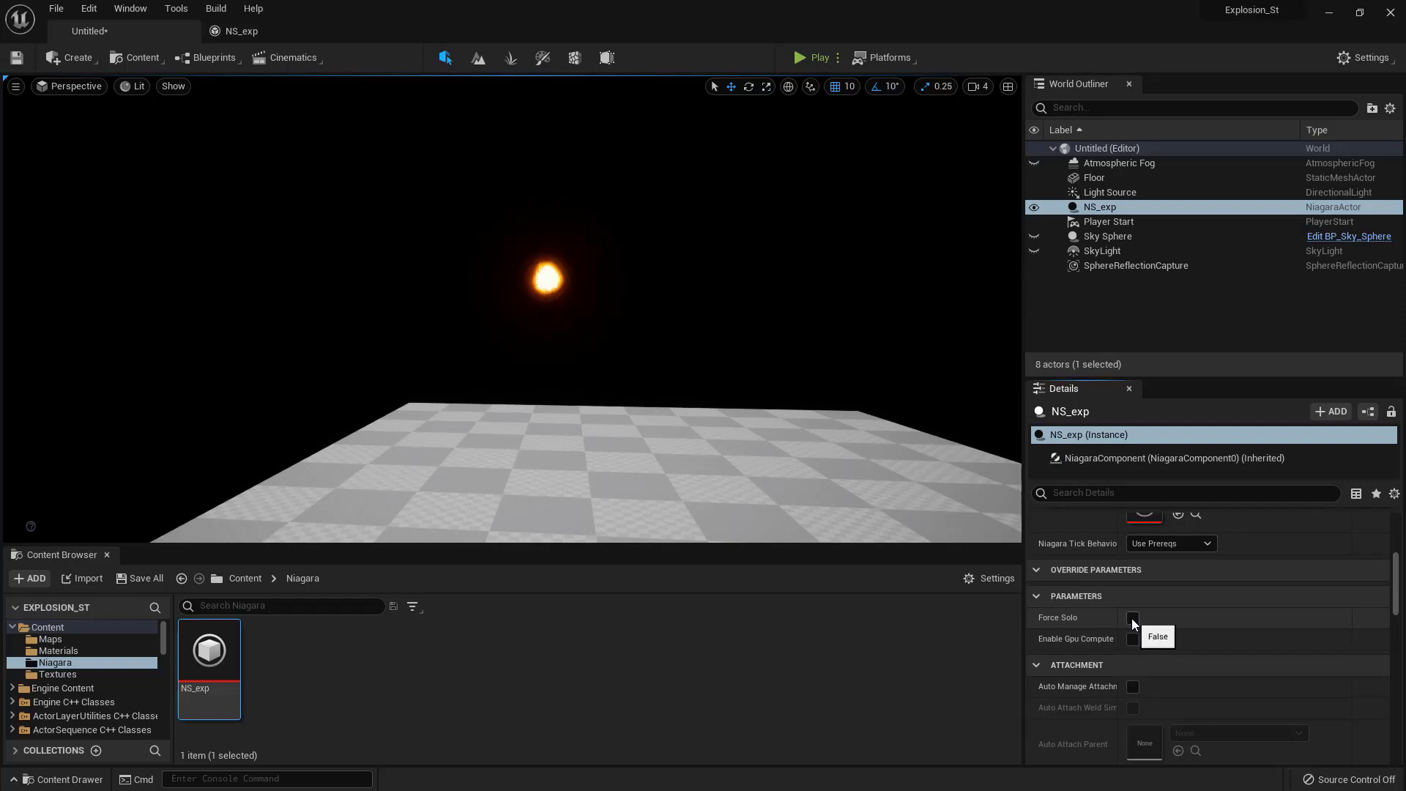
Step: Toggle Force Solo repeatedly to replay the explosion, then return to the NS_exp editor
{"action": "left_click", "coordinate": [1133, 620]}
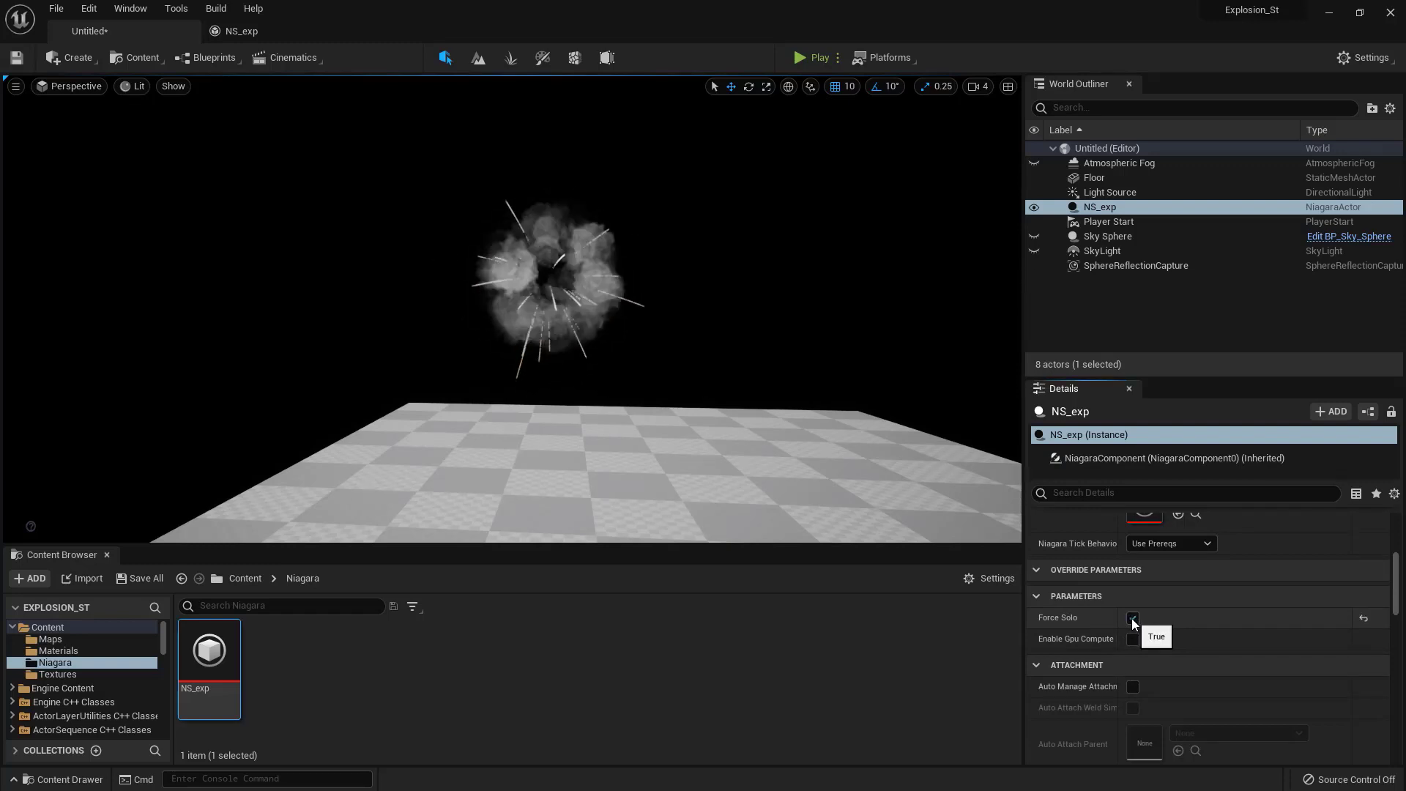
{"action": "left_click", "coordinate": [1133, 620]}
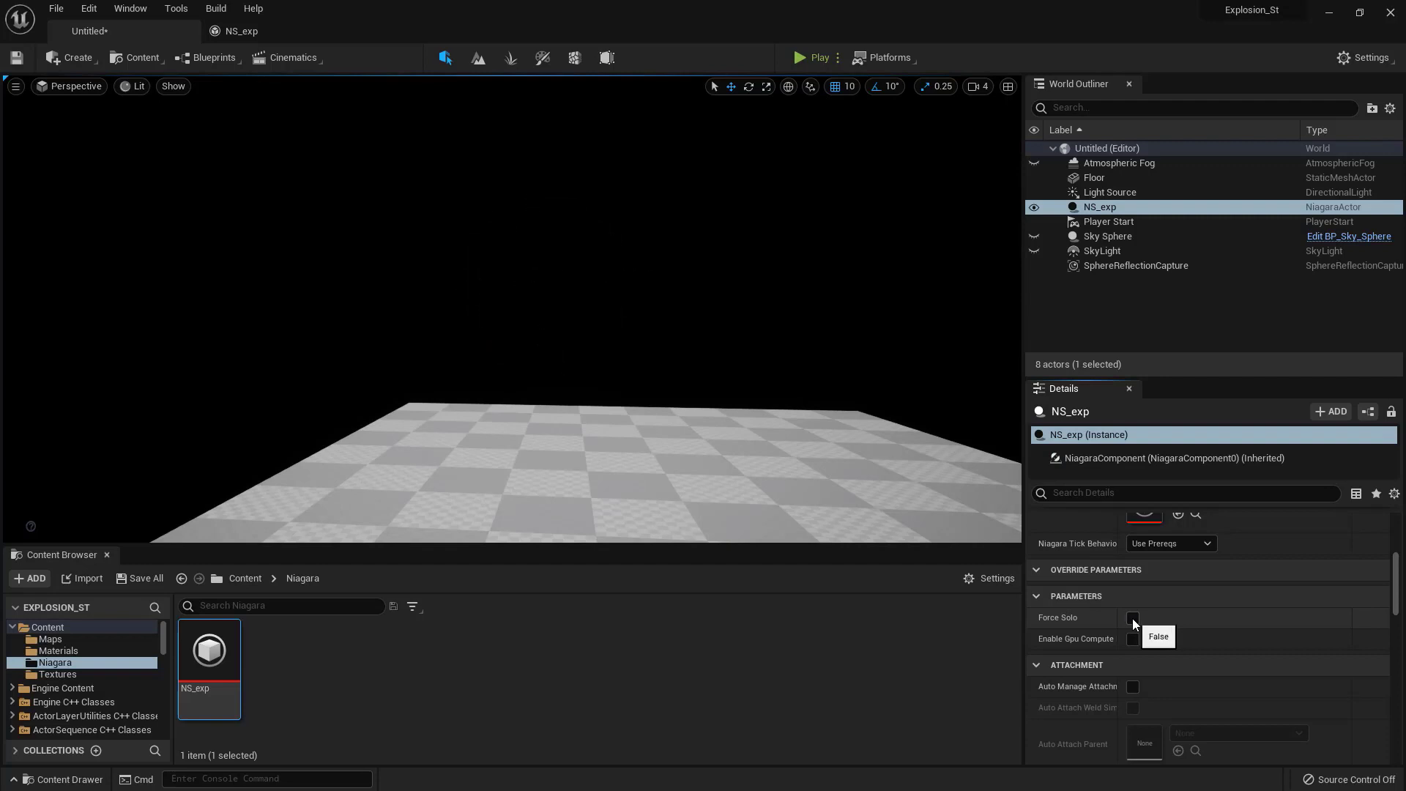
{"action": "left_click", "coordinate": [1133, 620]}
{"action": "left_click", "coordinate": [1133, 620]}
{"action": "left_click", "coordinate": [1133, 619]}
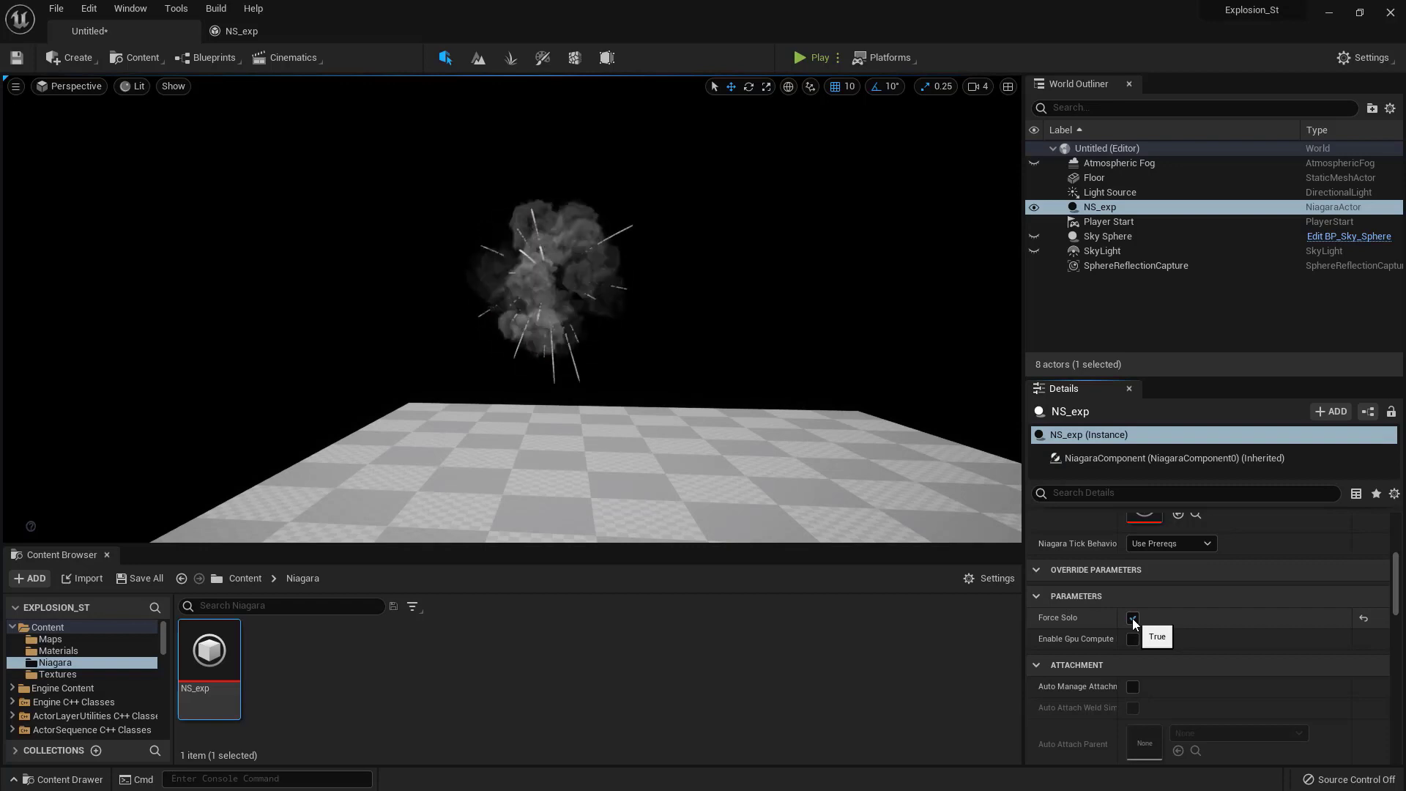
{"action": "left_click", "coordinate": [1133, 620]}
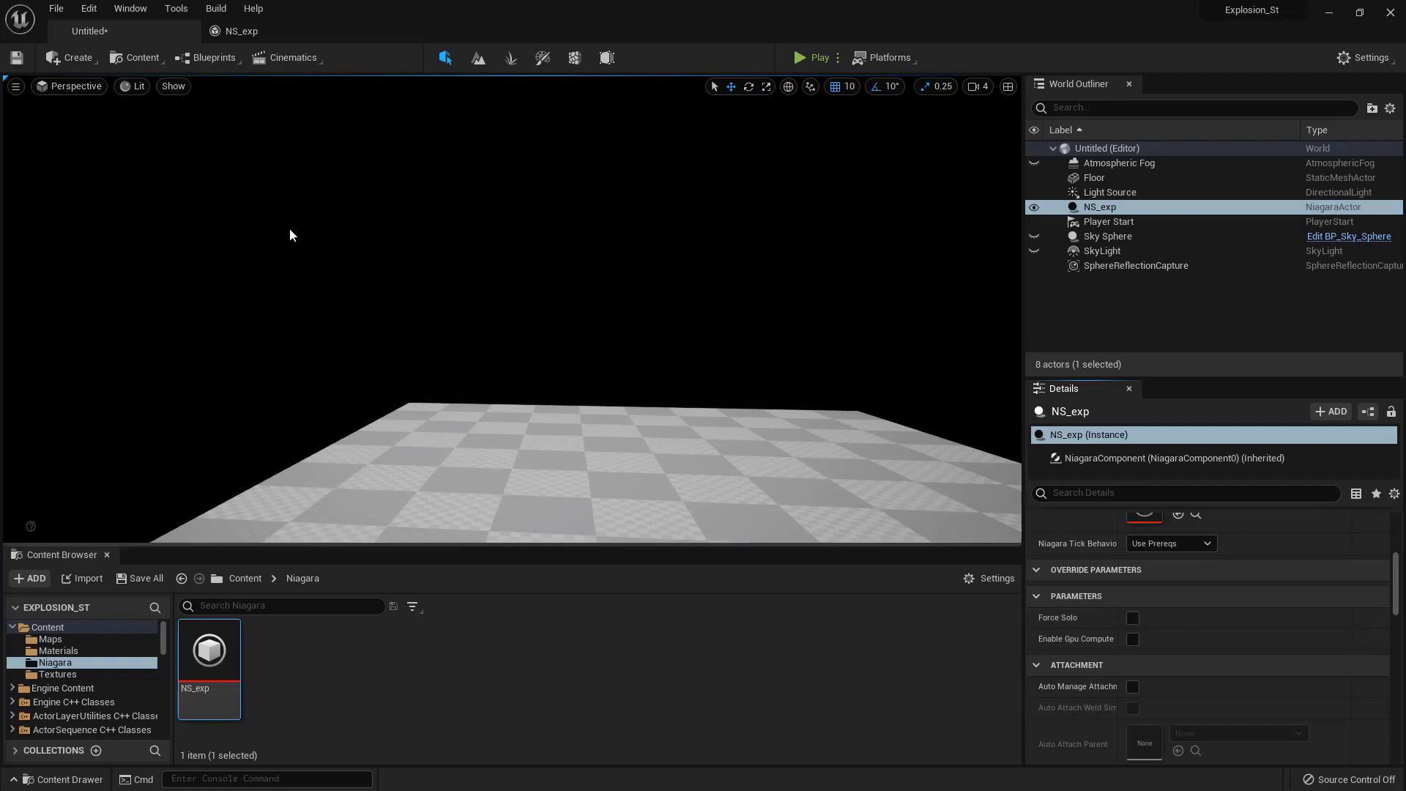
{"action": "left_click", "coordinate": [270, 35]}
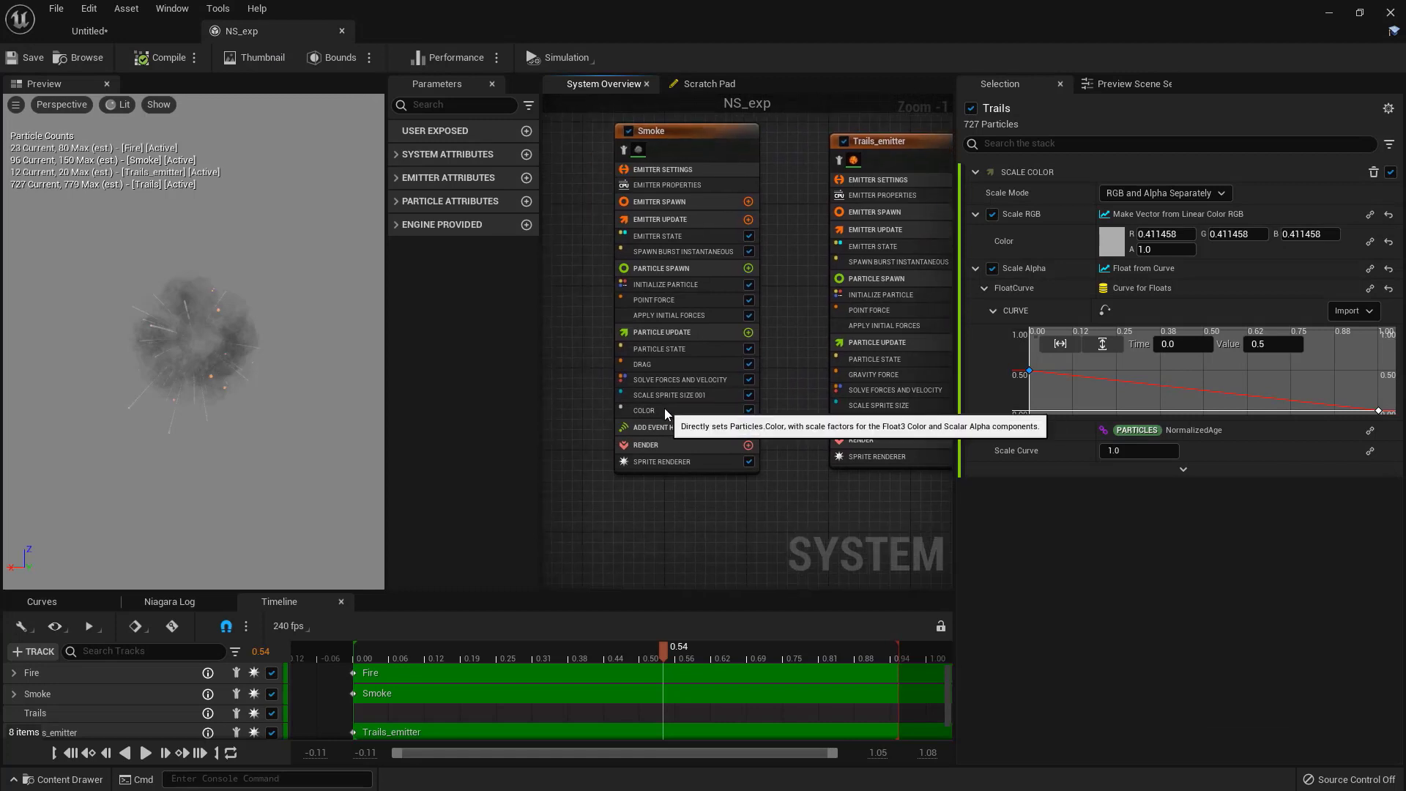
Step: Set the Smoke Color module's Scale Curve to 0.3, save, and return to the level
{"action": "left_click", "coordinate": [665, 409]}
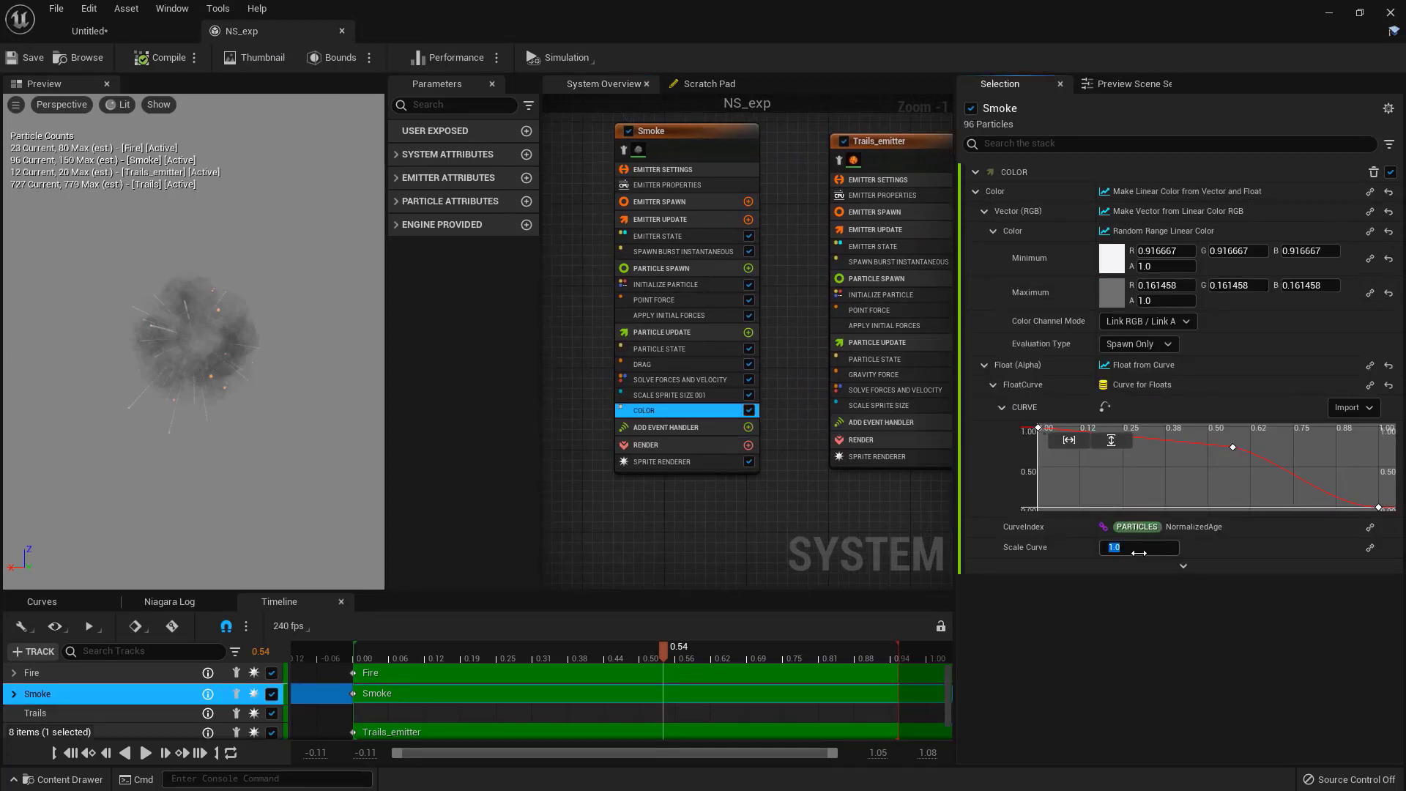
{"action": "type", "text": ".3"}
{"action": "key", "text": "Return"}
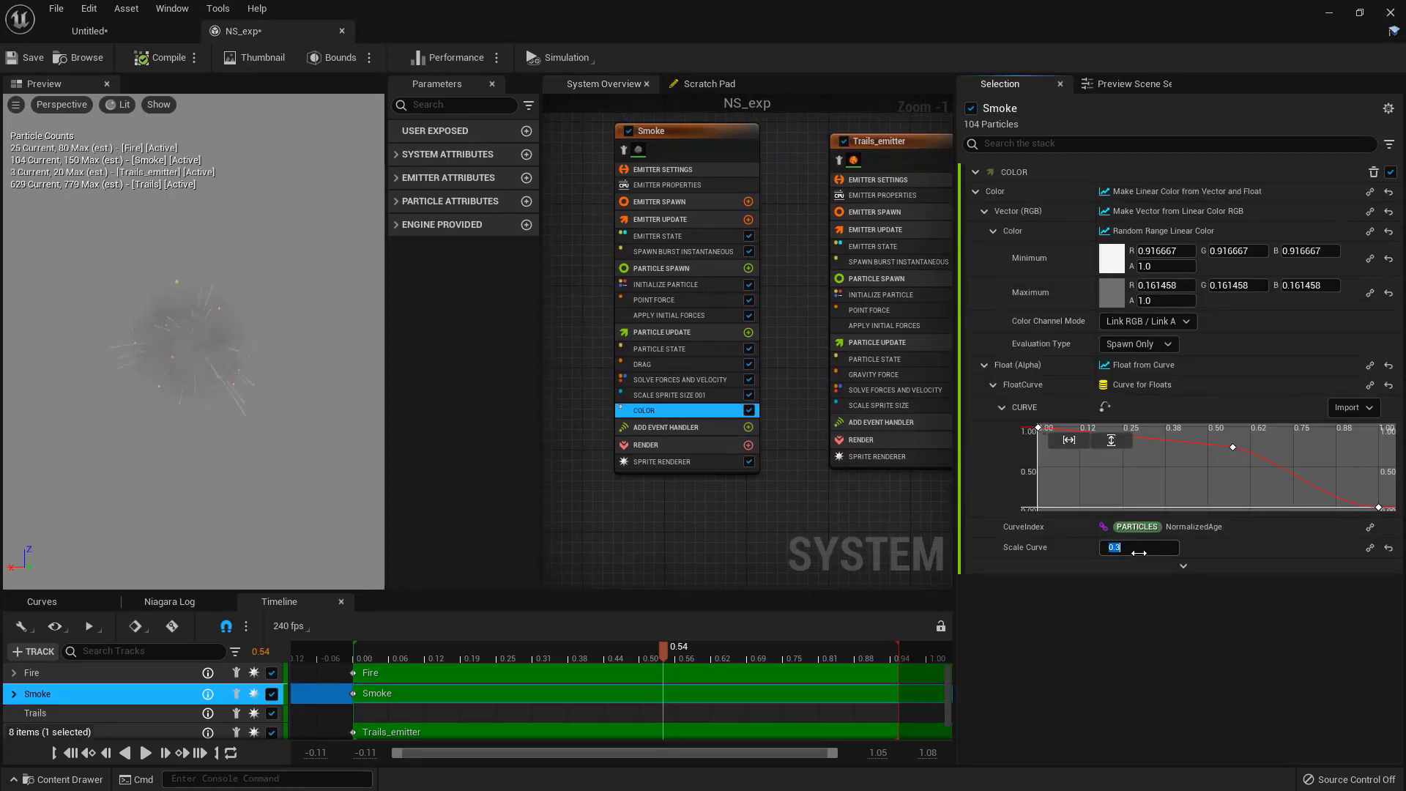
{"action": "left_click", "coordinate": [29, 59]}
{"action": "left_click", "coordinate": [104, 30]}
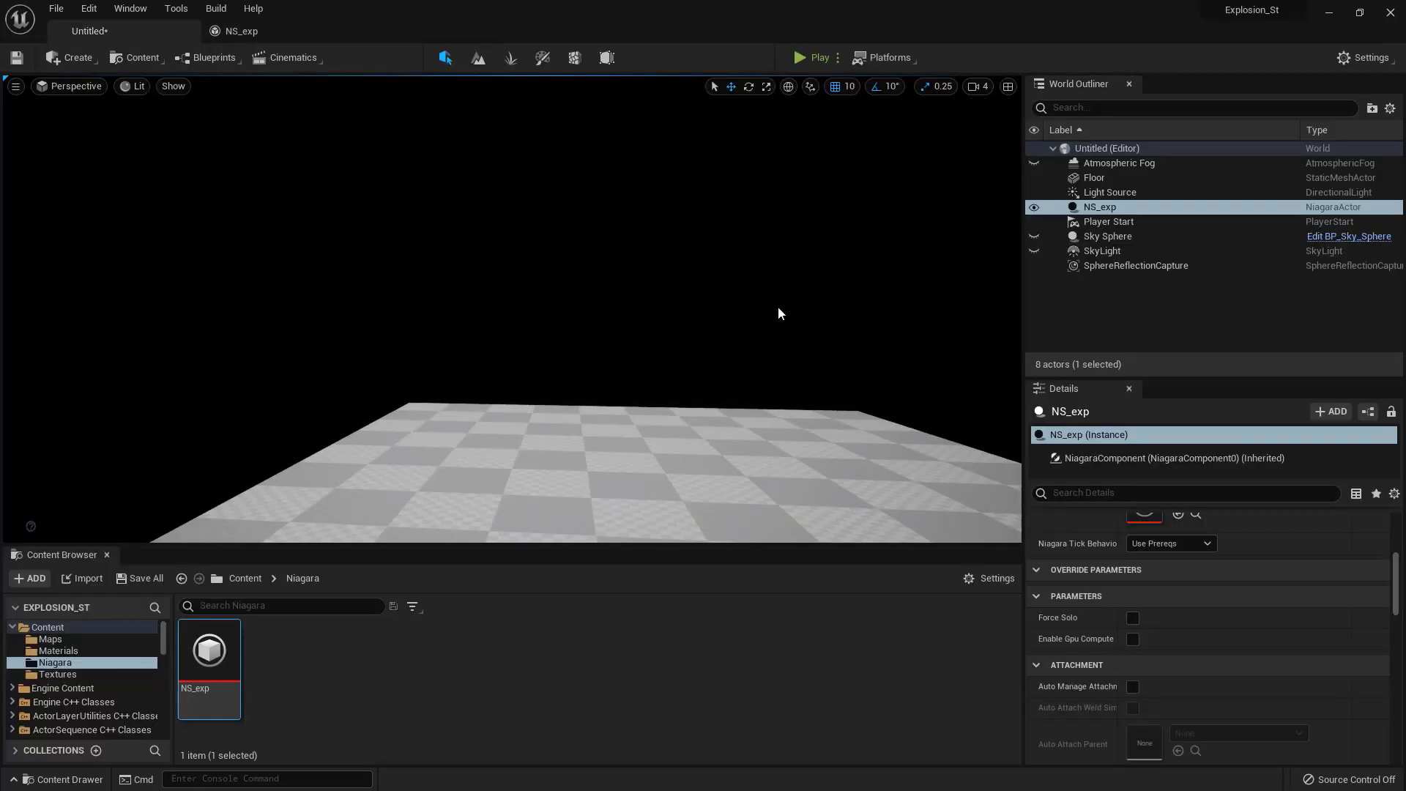
Step: Toggle Force Solo to replay the explosion, then go back to the NS_exp editor
{"action": "left_click", "coordinate": [1132, 618]}
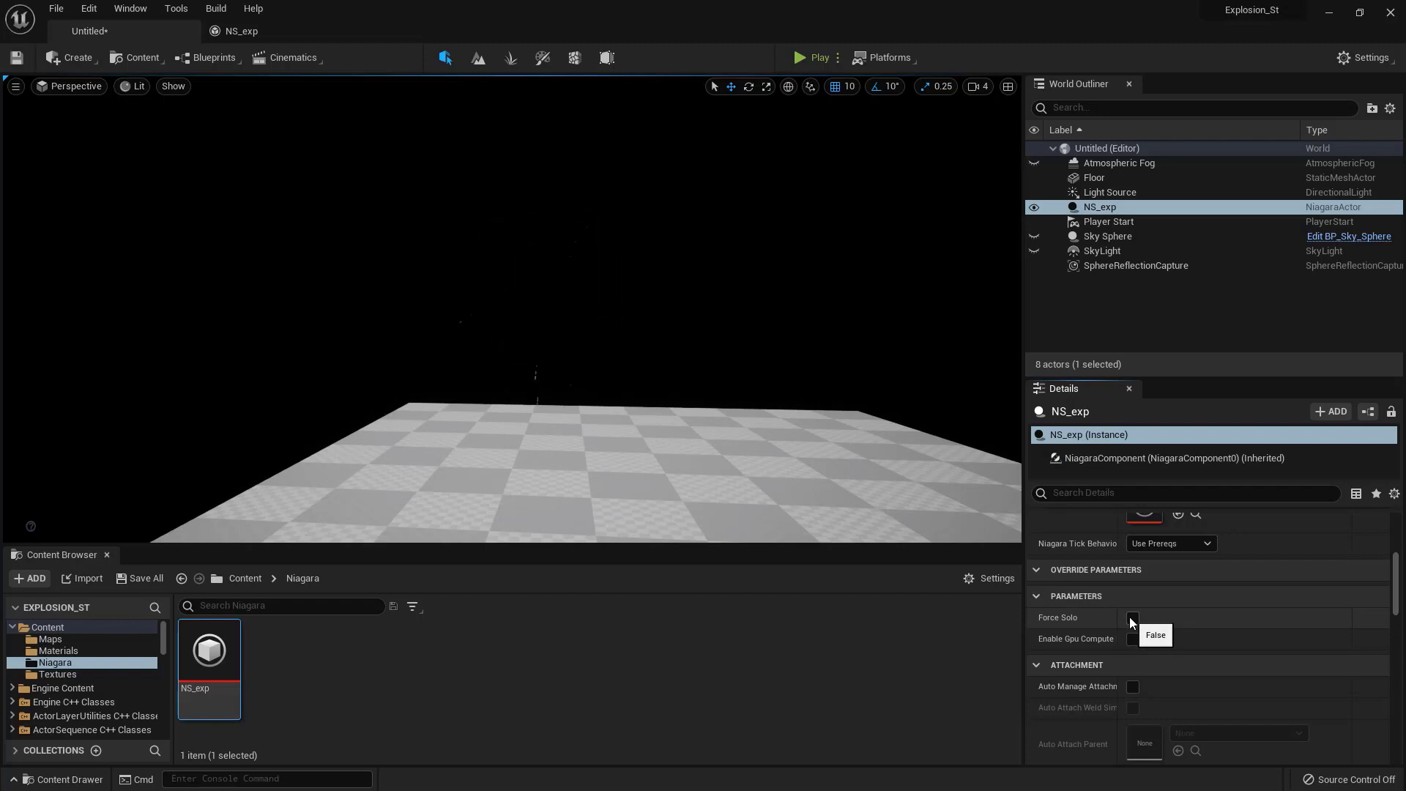
{"action": "left_click_drag", "start_coordinate": [769, 338], "coordinate": [769, 389]}
{"action": "left_click", "coordinate": [1132, 618]}
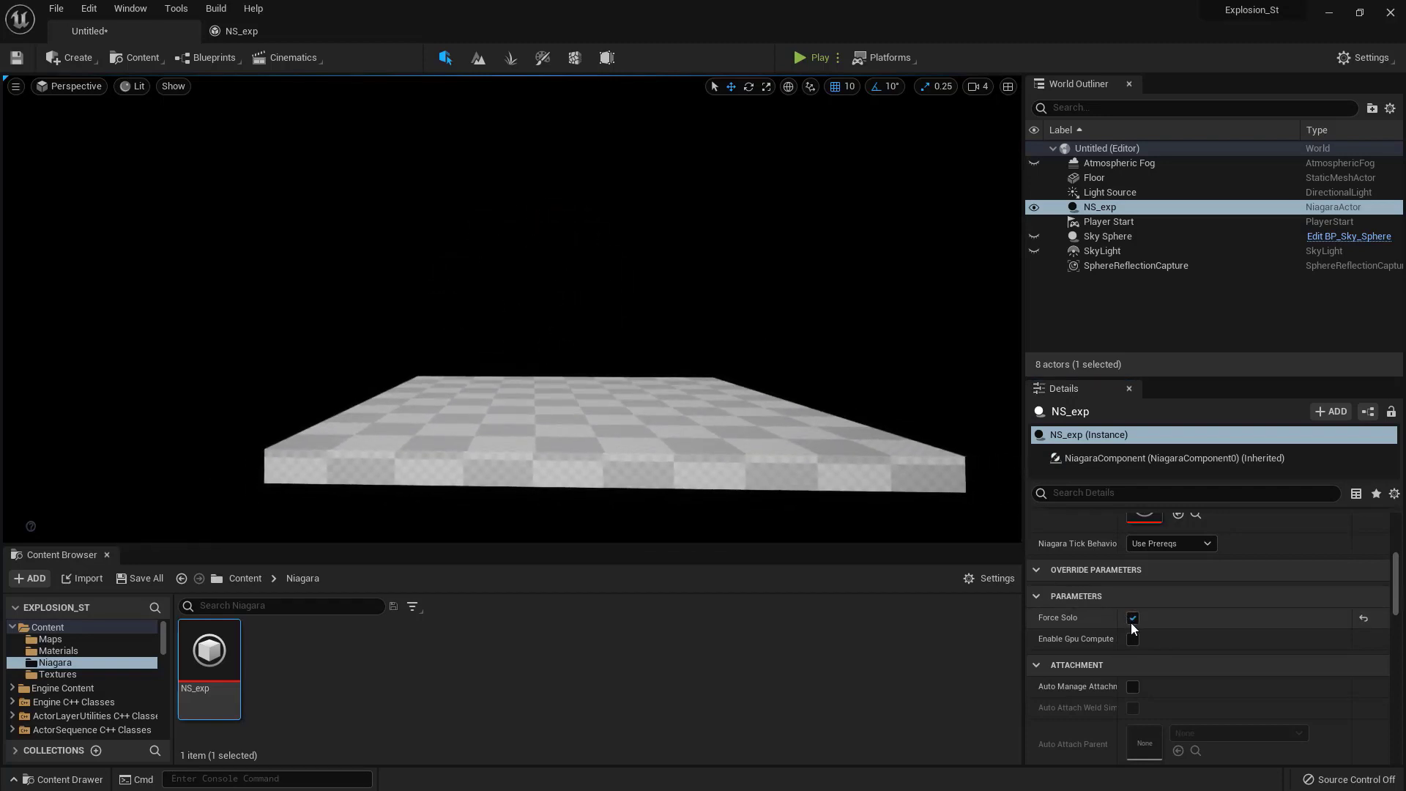
{"action": "left_click", "coordinate": [1132, 618]}
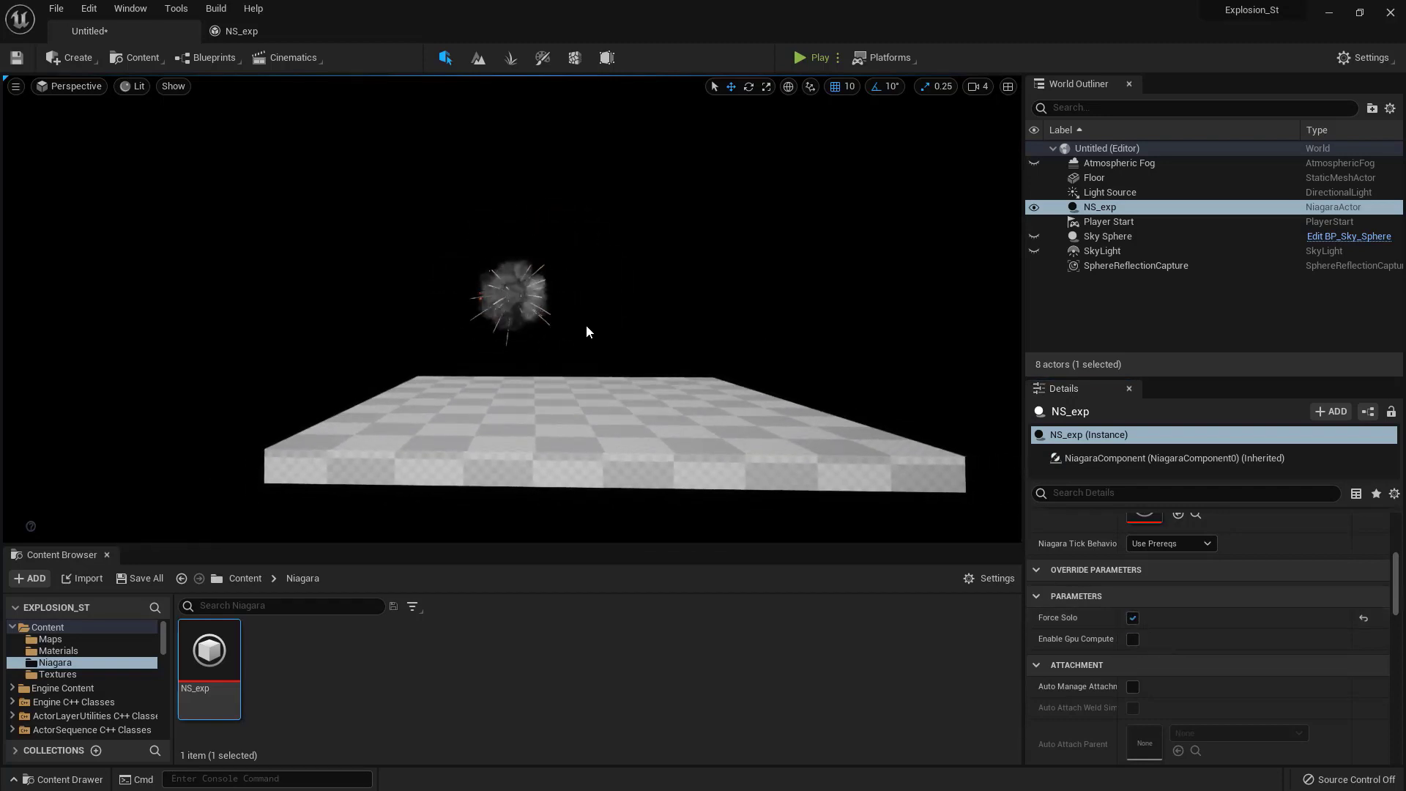
{"action": "scroll", "coordinate": [420, 232], "scroll_direction": "up", "scroll_amount": 3}
{"action": "left_click", "coordinate": [255, 30]}
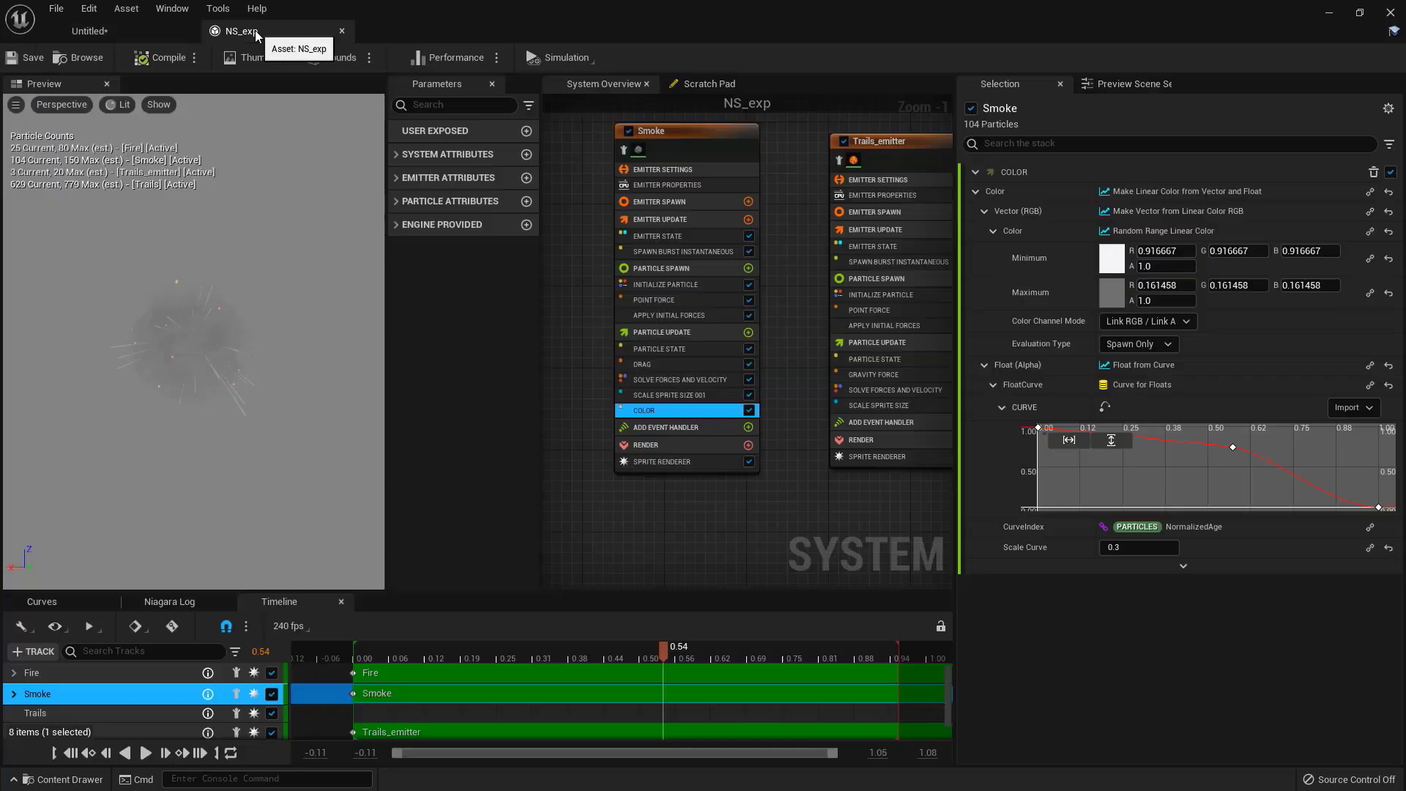
Step: Set the Smoke alpha curve keys to 0.7 and 0.5, save, and return to the level
{"action": "left_click", "coordinate": [1037, 430]}
{"action": "left_click", "coordinate": [1277, 441]}
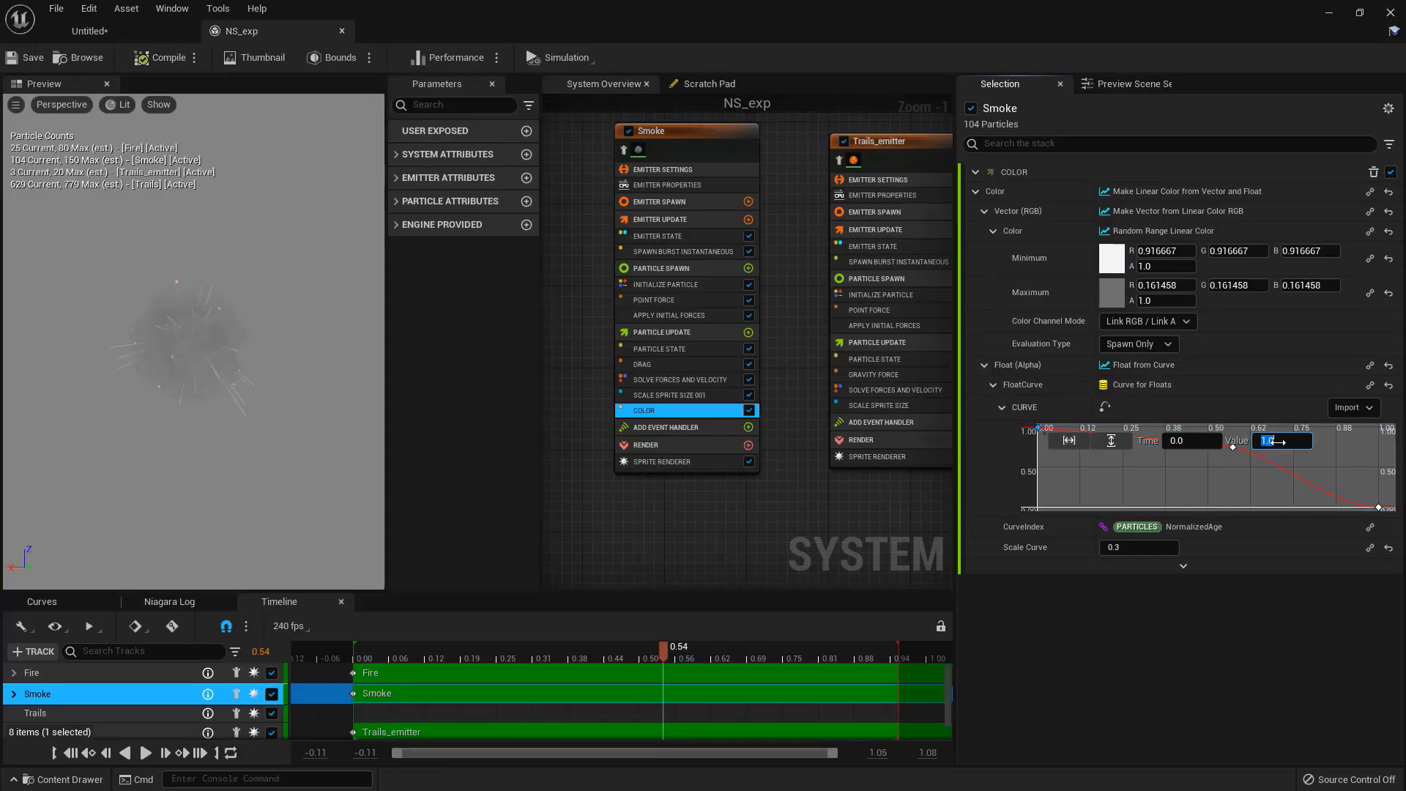
{"action": "type", "text": "0.7"}
{"action": "key", "text": "Return"}
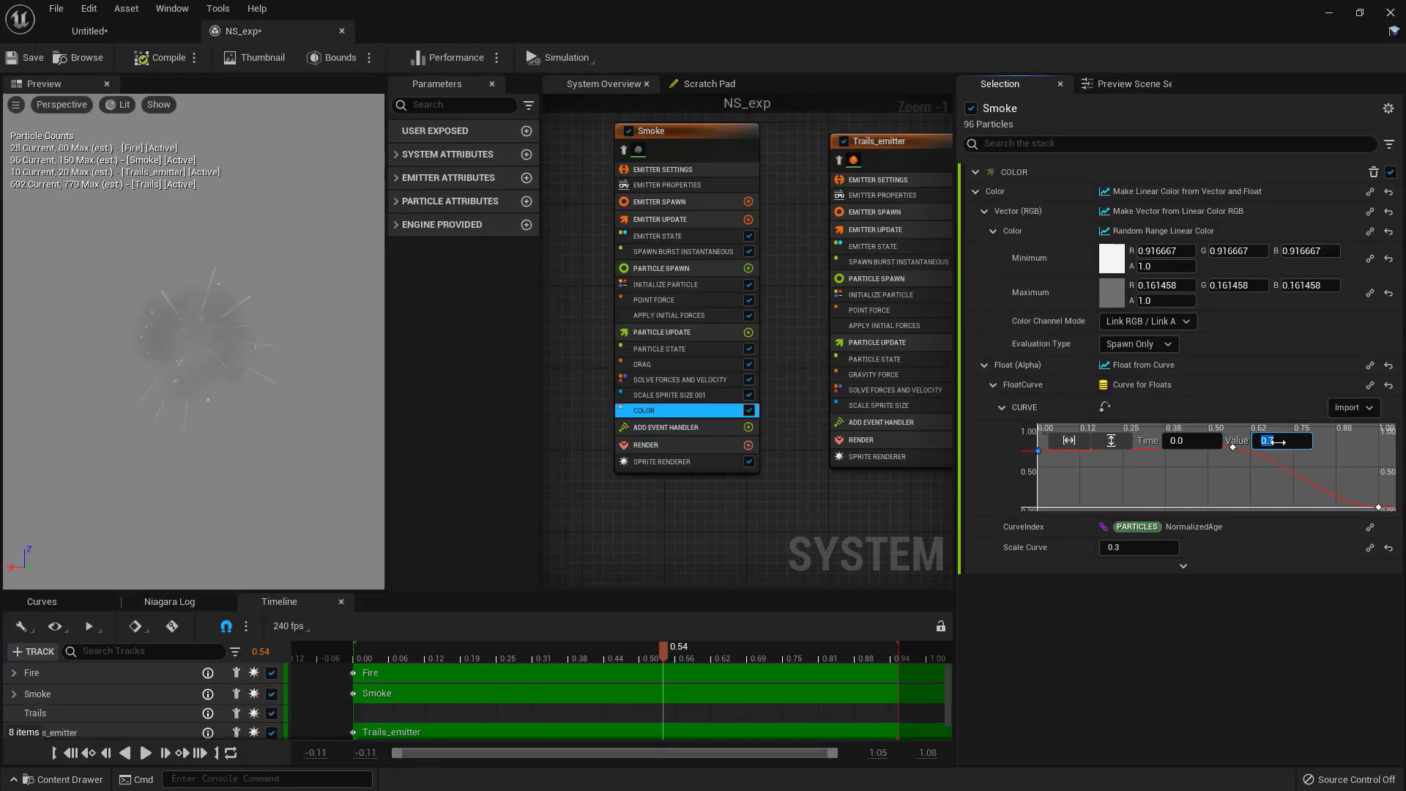
{"action": "left_click", "coordinate": [1234, 447]}
{"action": "left_click", "coordinate": [1282, 441]}
{"action": "type", "text": "0.5"}
{"action": "key", "text": "Return"}
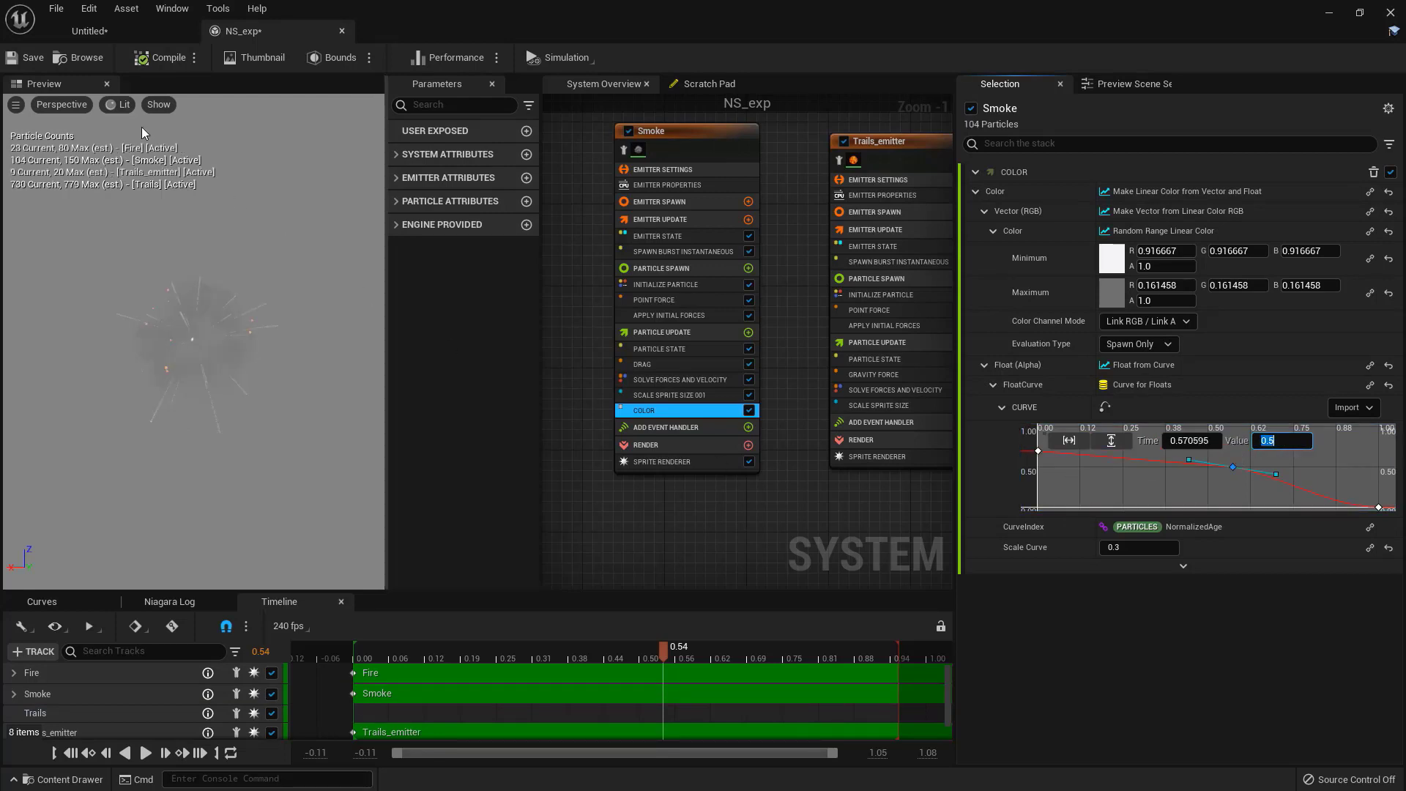
{"action": "left_click", "coordinate": [30, 57]}
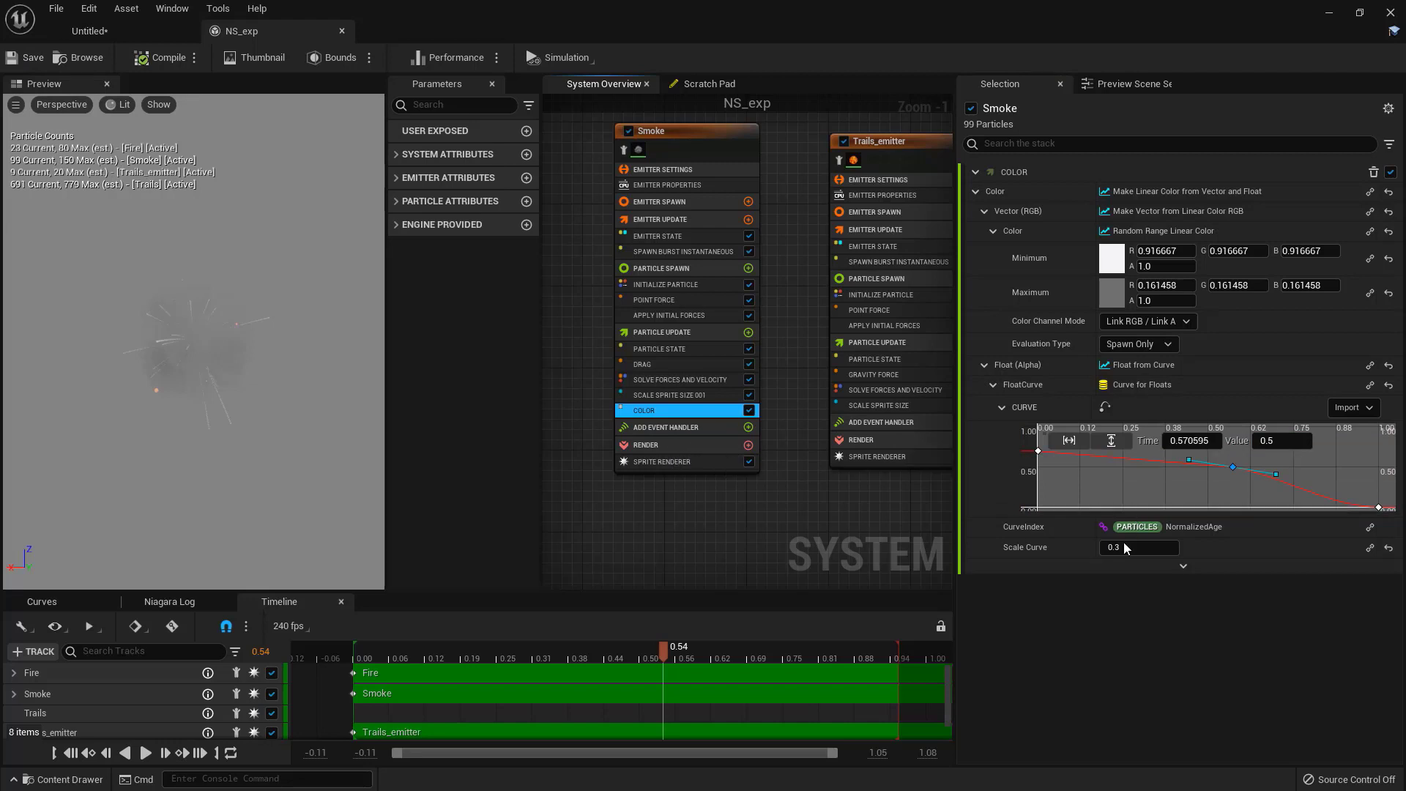
{"action": "left_click", "coordinate": [89, 31]}
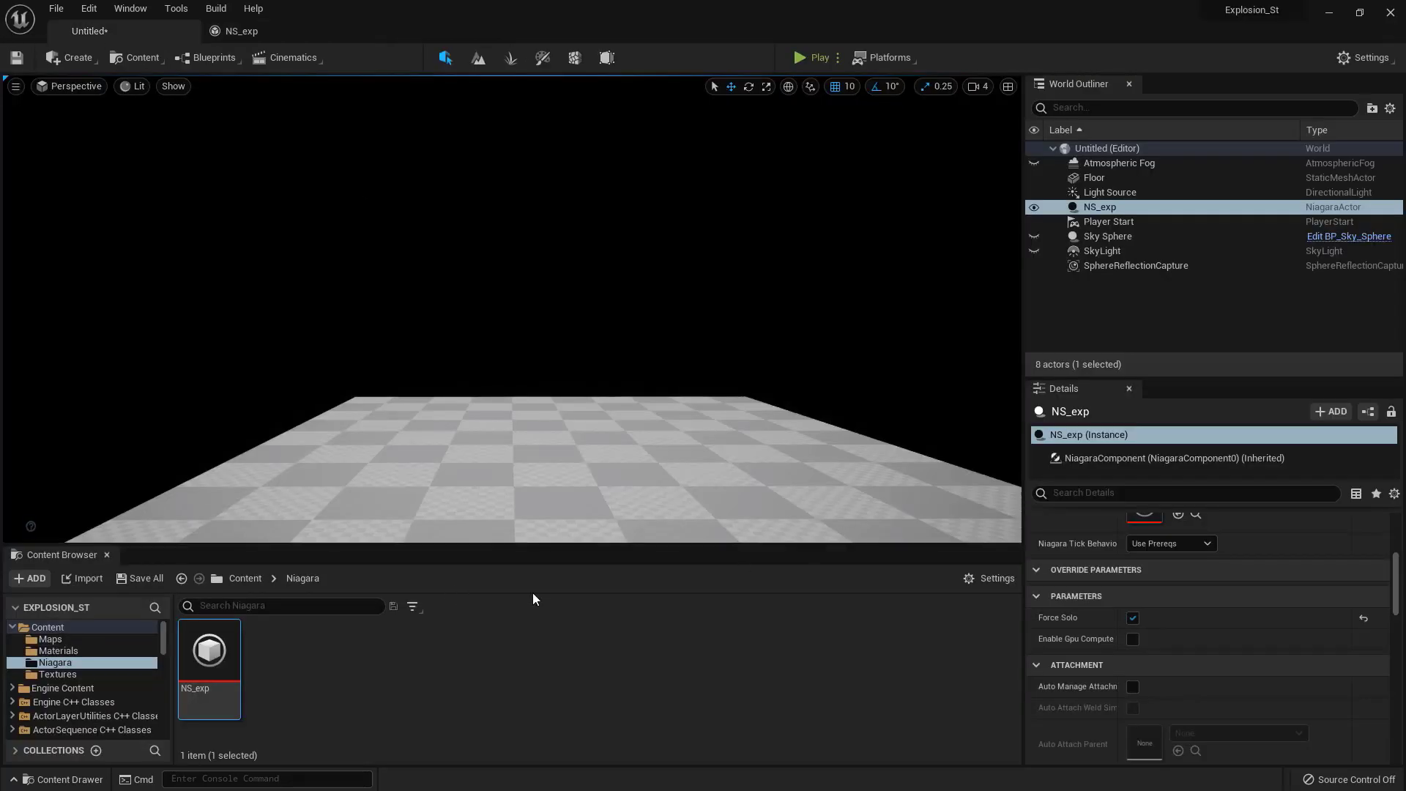
Step: Replay the explosion, then leave Smoke's Initialize Particle Color Mode as Unset
{"action": "left_click", "coordinate": [1132, 618]}
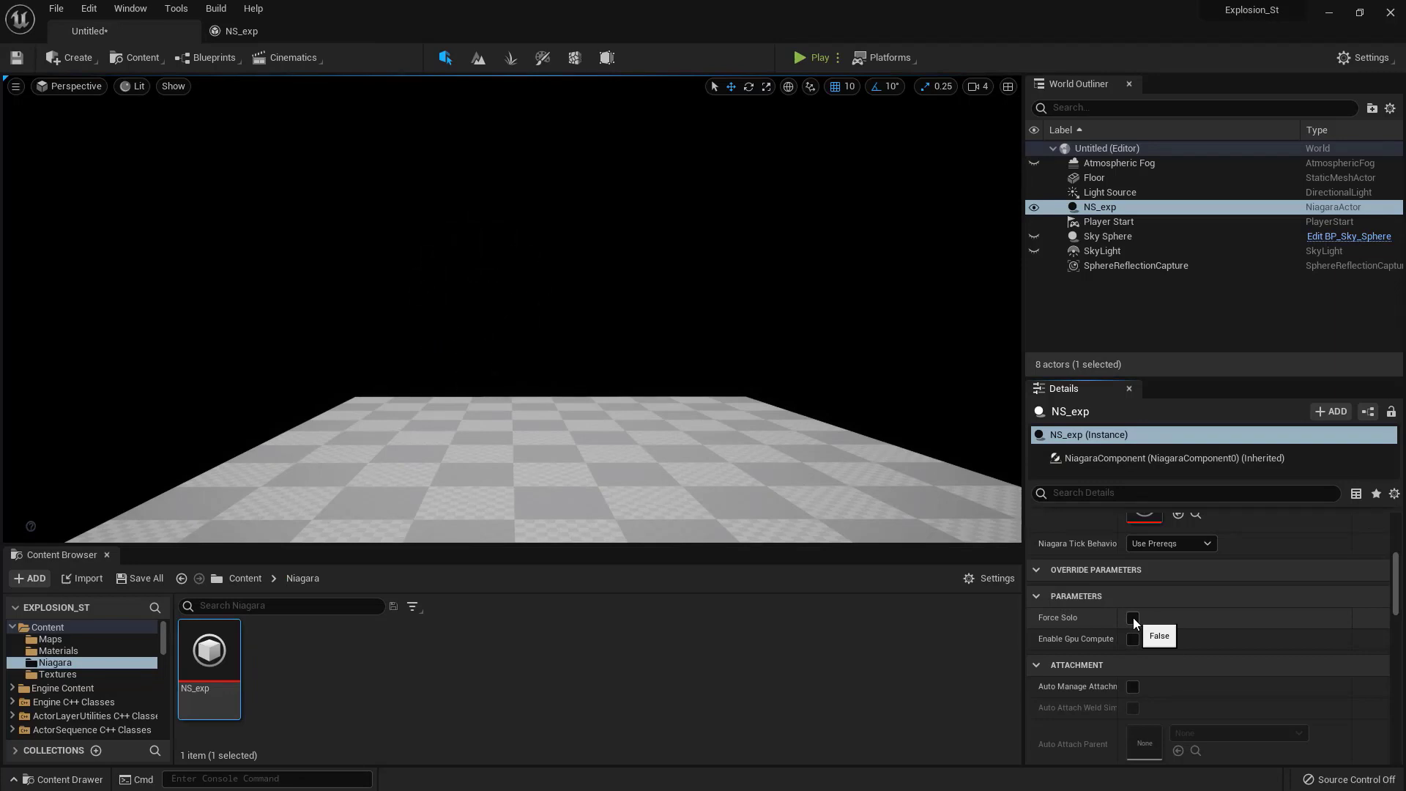
{"action": "left_click", "coordinate": [271, 33]}
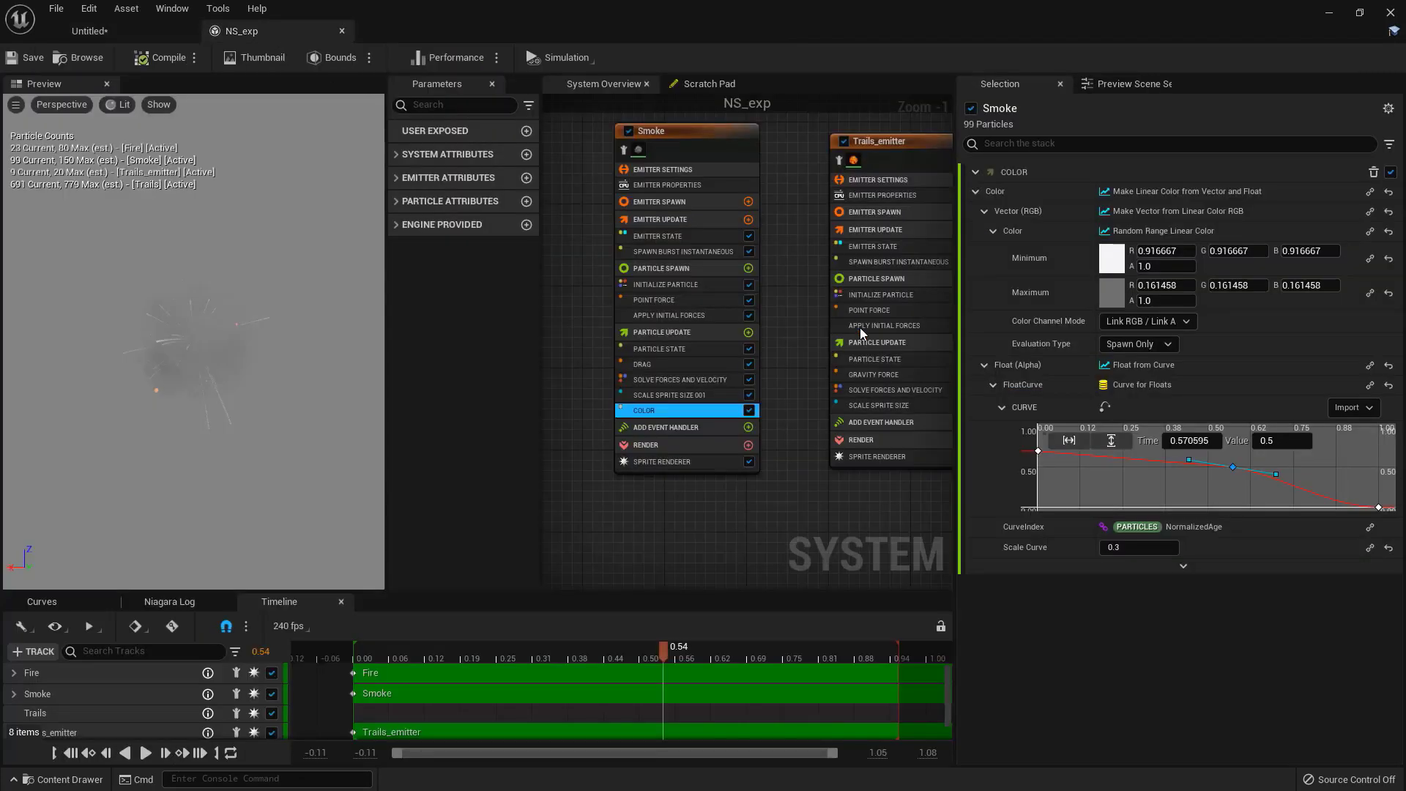
{"action": "left_click", "coordinate": [674, 285]}
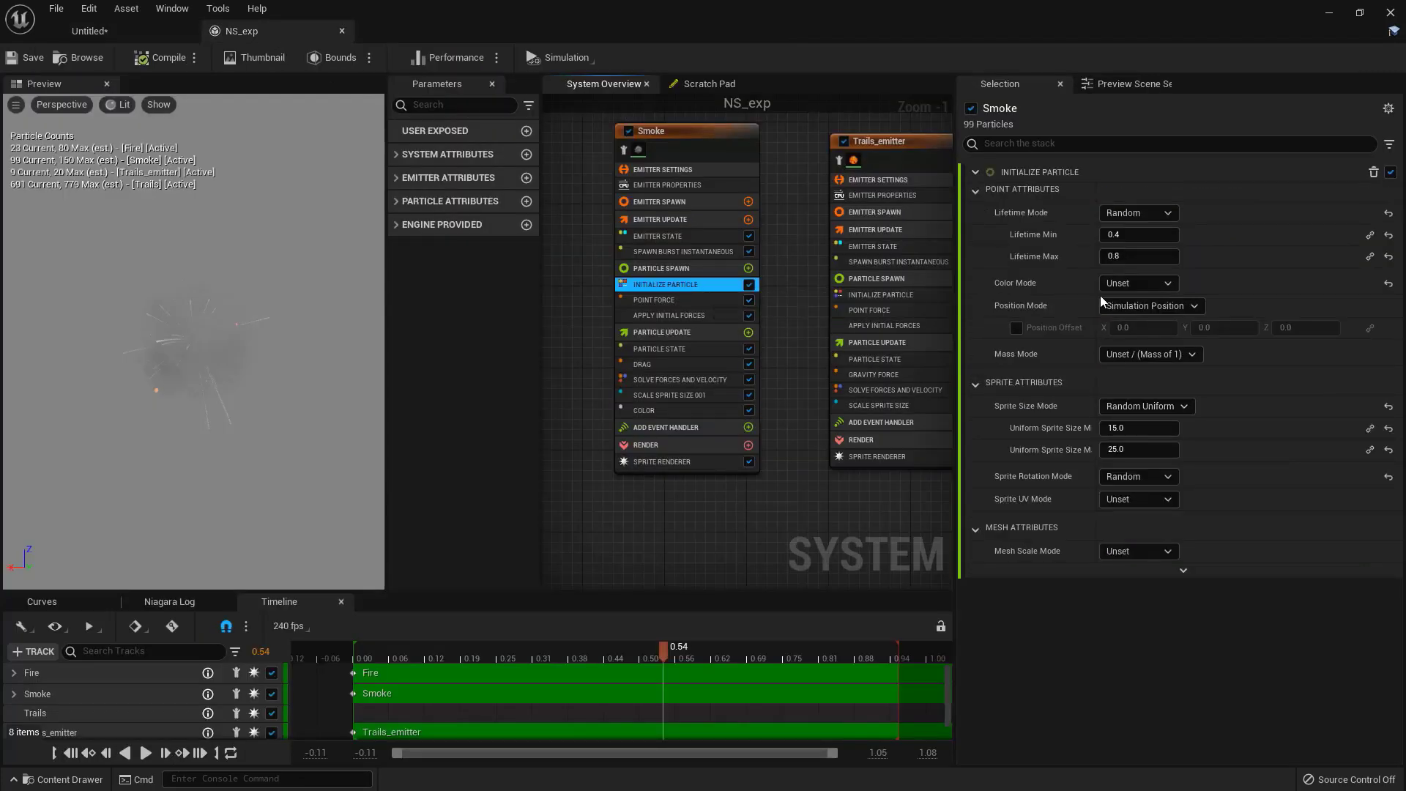
{"action": "left_click", "coordinate": [1127, 287]}
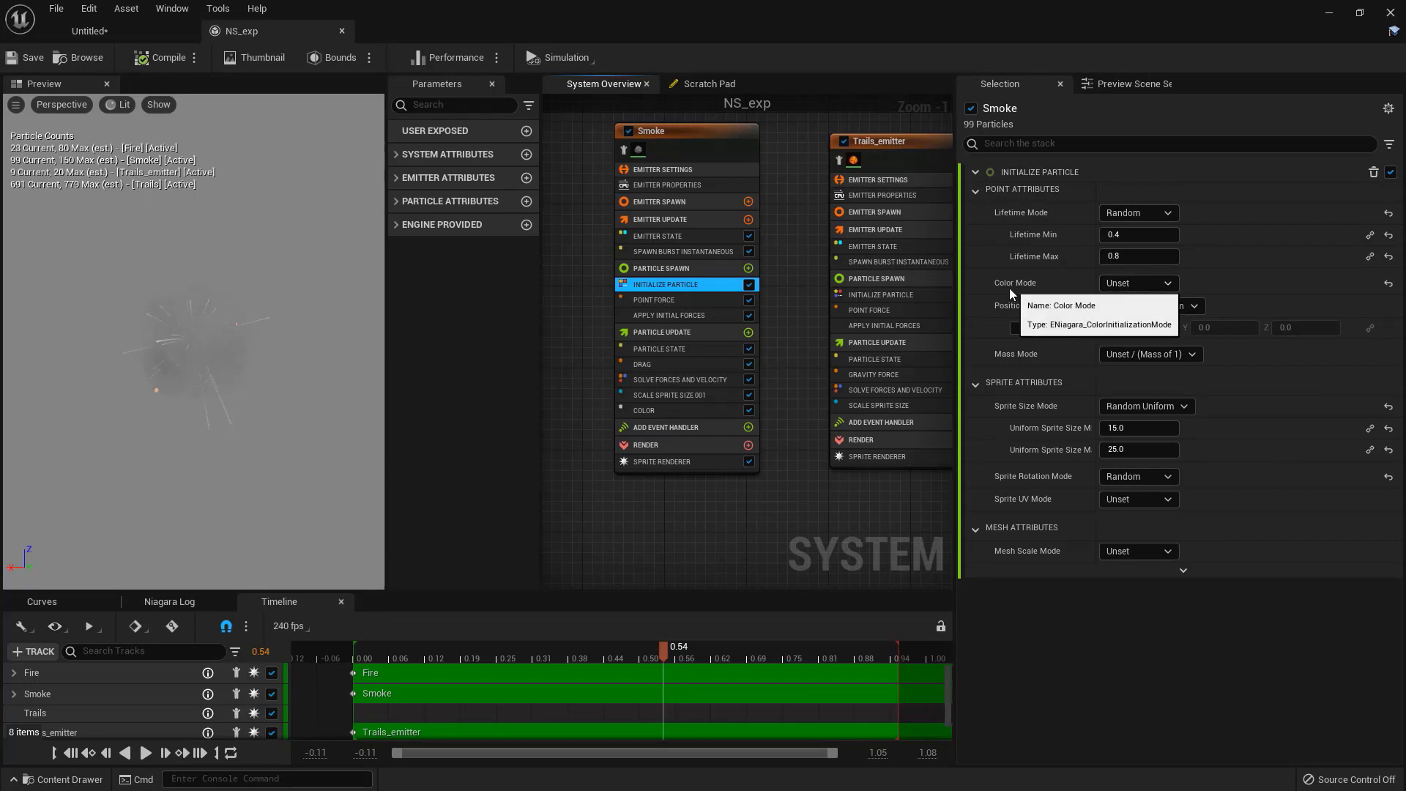
{"action": "left_click", "coordinate": [1106, 282]}
{"action": "left_click", "coordinate": [1114, 283]}
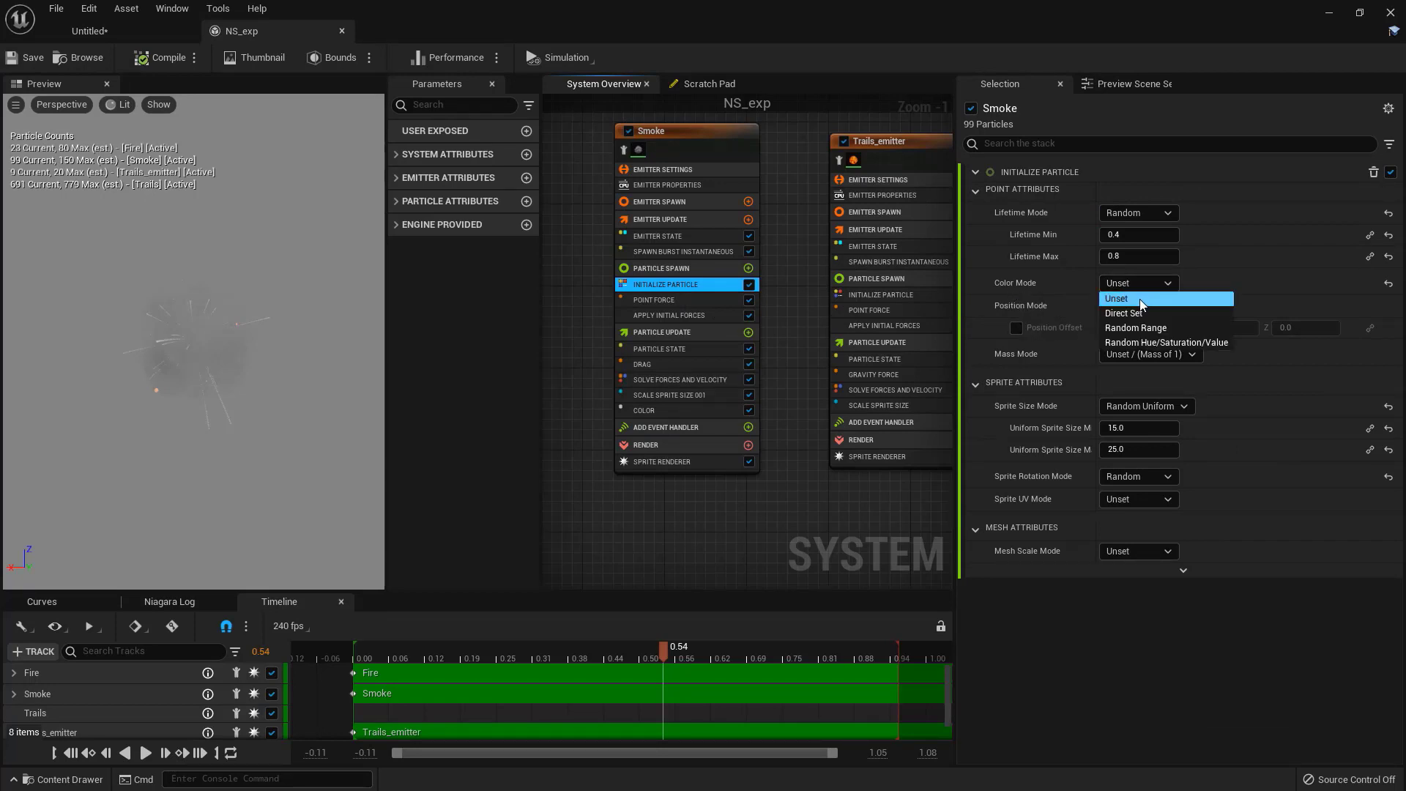
{"action": "left_click", "coordinate": [1013, 327]}
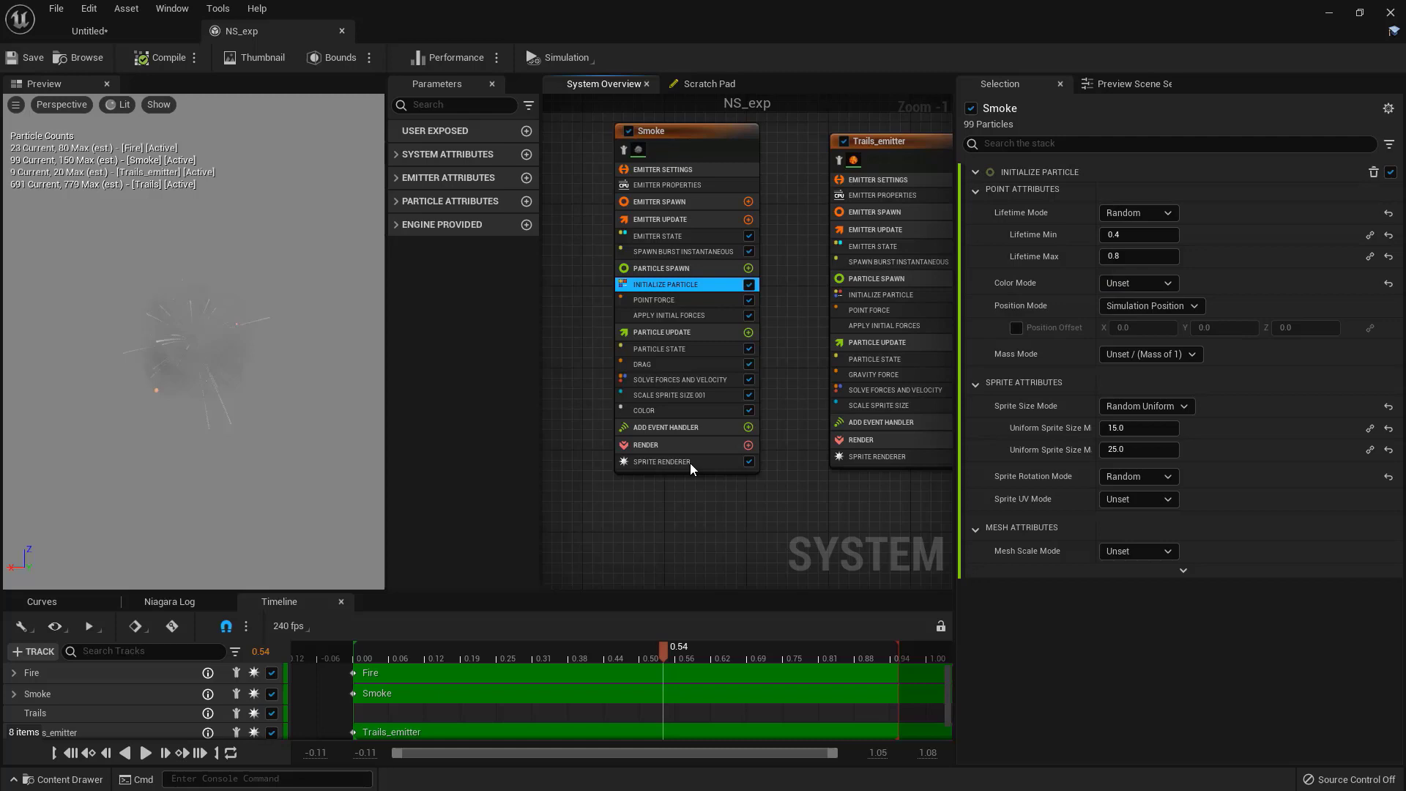
Step: Darken Smoke's colour Maximum to grey 0.052083 and Minimum to grey 0.411458
{"action": "left_click", "coordinate": [666, 411]}
{"action": "left_click", "coordinate": [1111, 289]}
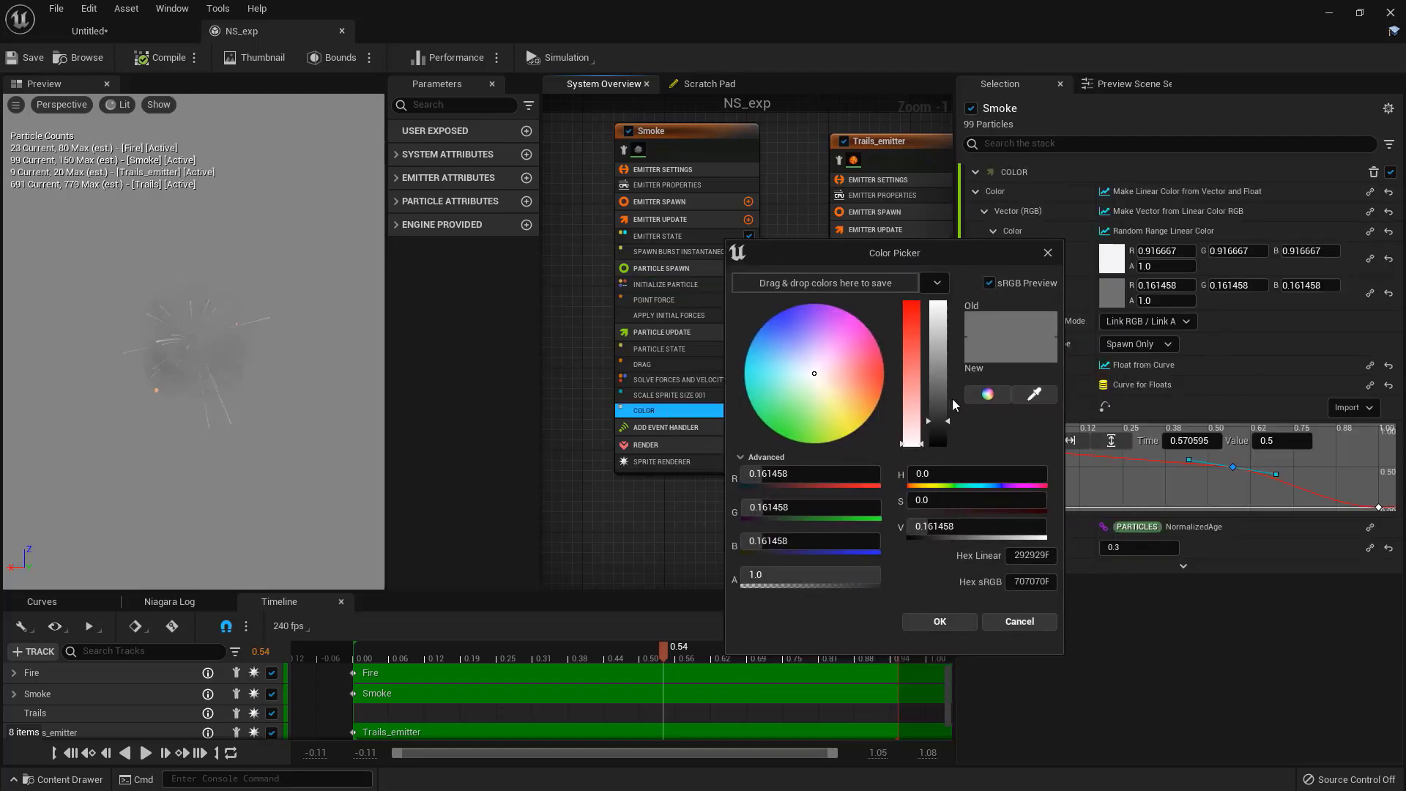
{"action": "left_click_drag", "start_coordinate": [944, 422], "coordinate": [945, 439]}
{"action": "left_click", "coordinate": [948, 621]}
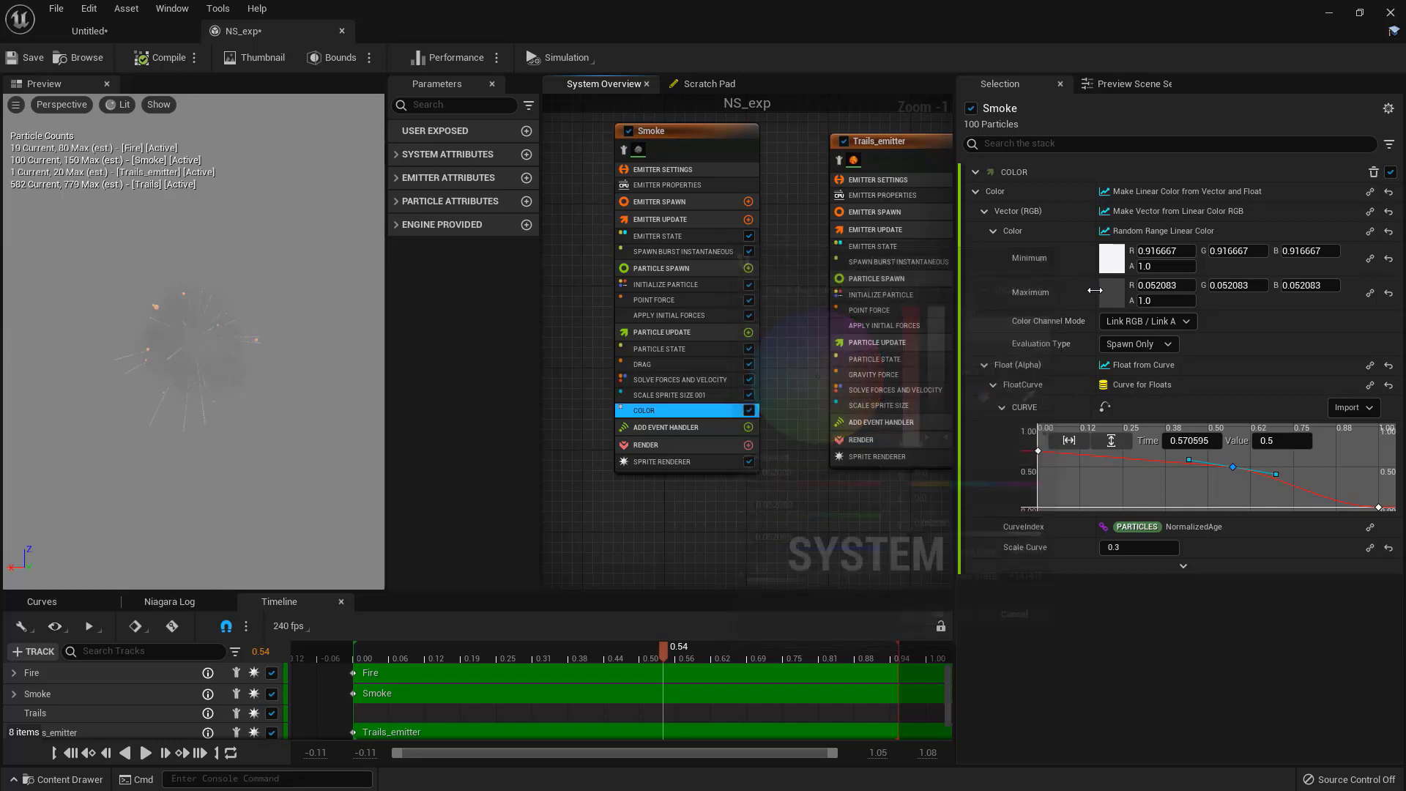
{"action": "left_click", "coordinate": [1112, 257]}
{"action": "left_click_drag", "start_coordinate": [1005, 395], "coordinate": [1005, 430]}
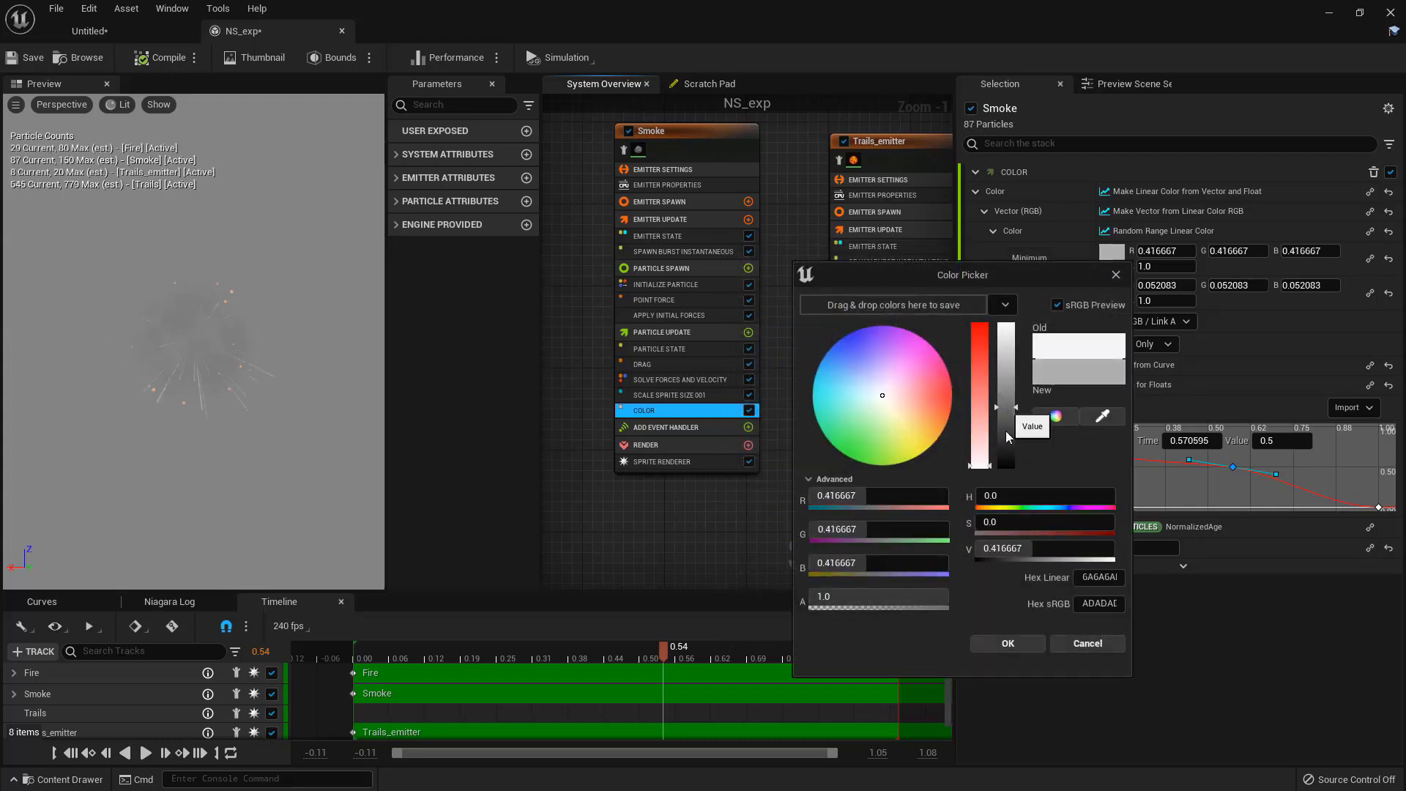
{"action": "left_click", "coordinate": [1014, 643]}
Step: Save NS_exp, return to the level, and enable Force Solo to replay the explosion
{"action": "left_click", "coordinate": [41, 60]}
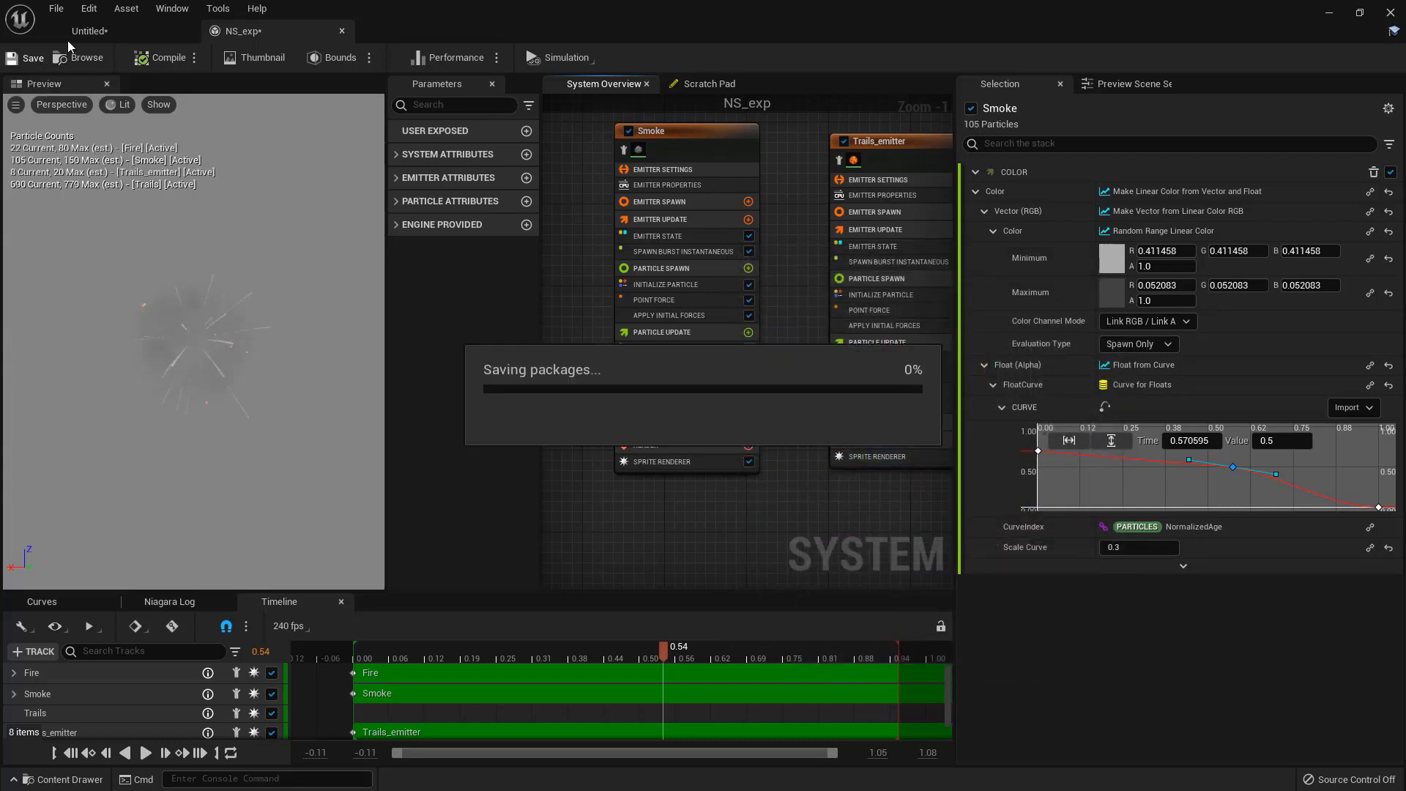
{"action": "left_click", "coordinate": [89, 31]}
{"action": "left_click", "coordinate": [1132, 619]}
Step: Toggle Force Solo off and on to replay the explosion, then reopen the NS_exp editor
{"action": "left_click", "coordinate": [1131, 618]}
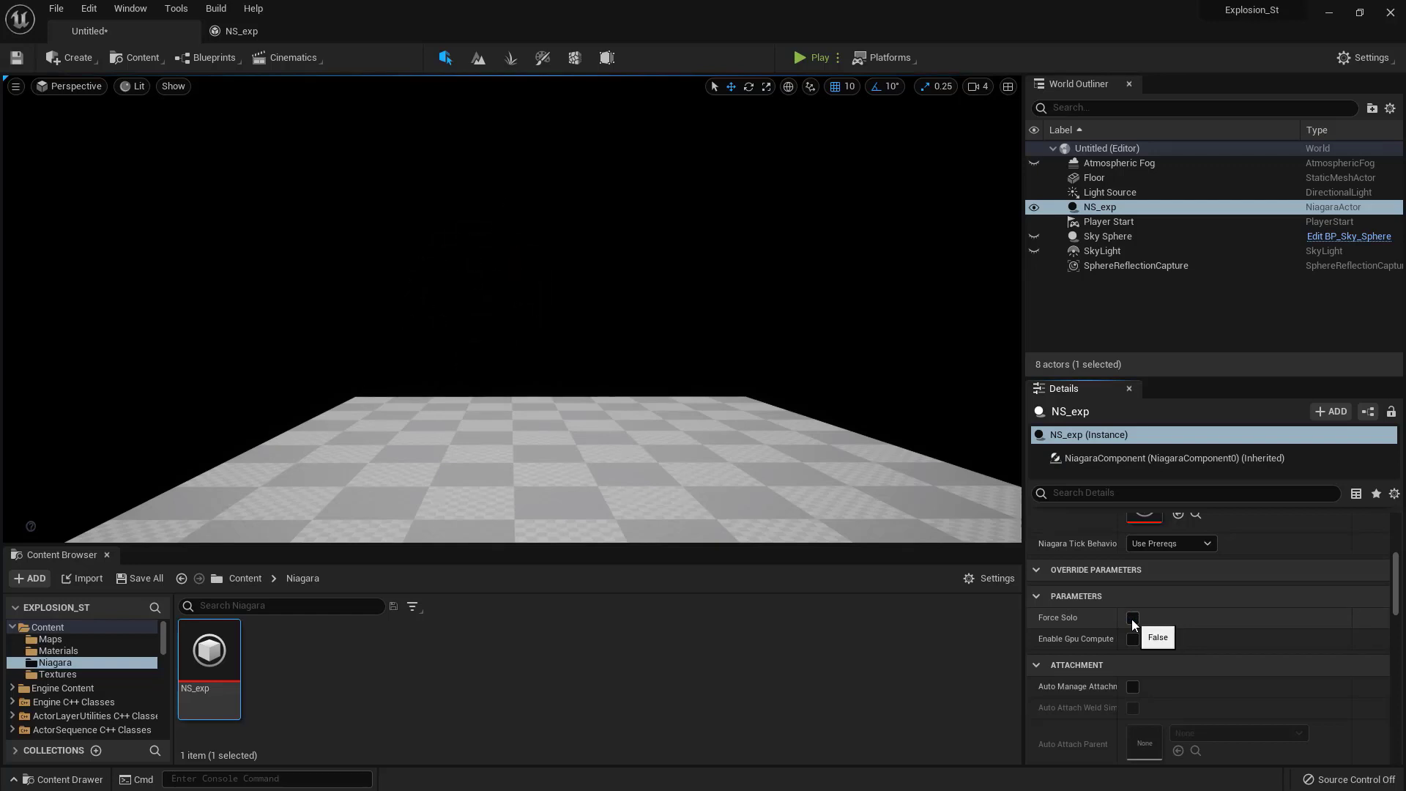
{"action": "left_click", "coordinate": [1132, 618]}
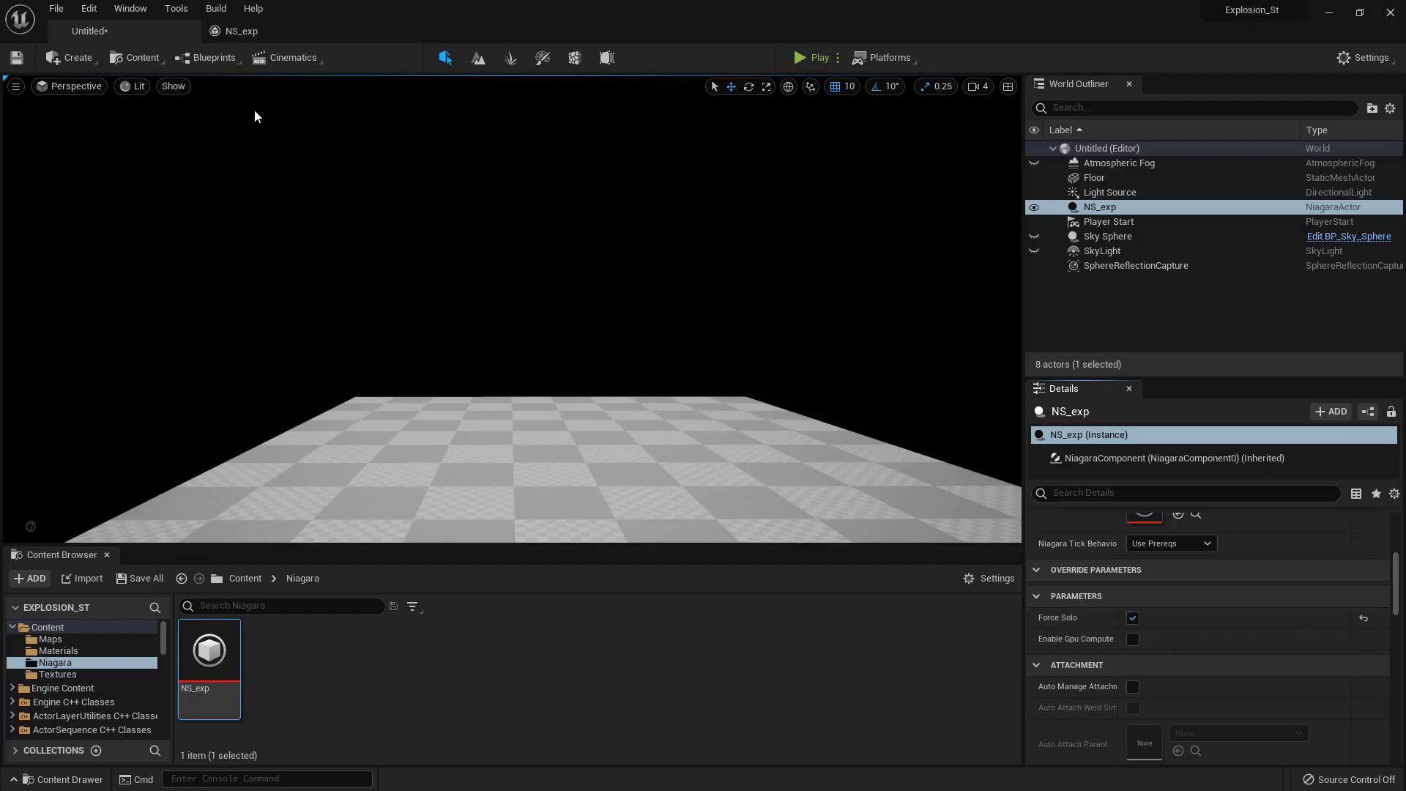
{"action": "left_click", "coordinate": [221, 34]}
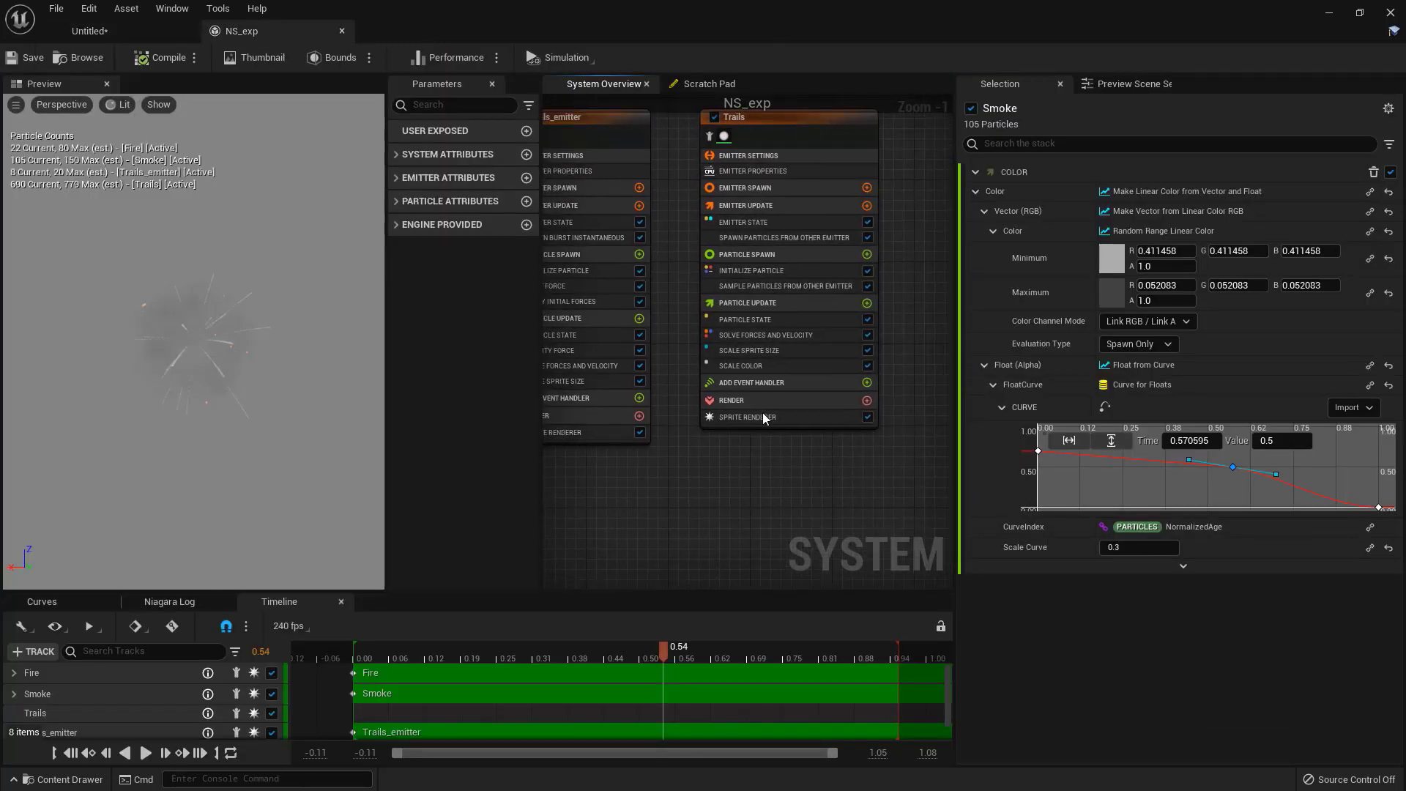
Step: Set Trails' Scale Color Scale Curve to 0.5, save, and replay it in the level
{"action": "left_click", "coordinate": [759, 362]}
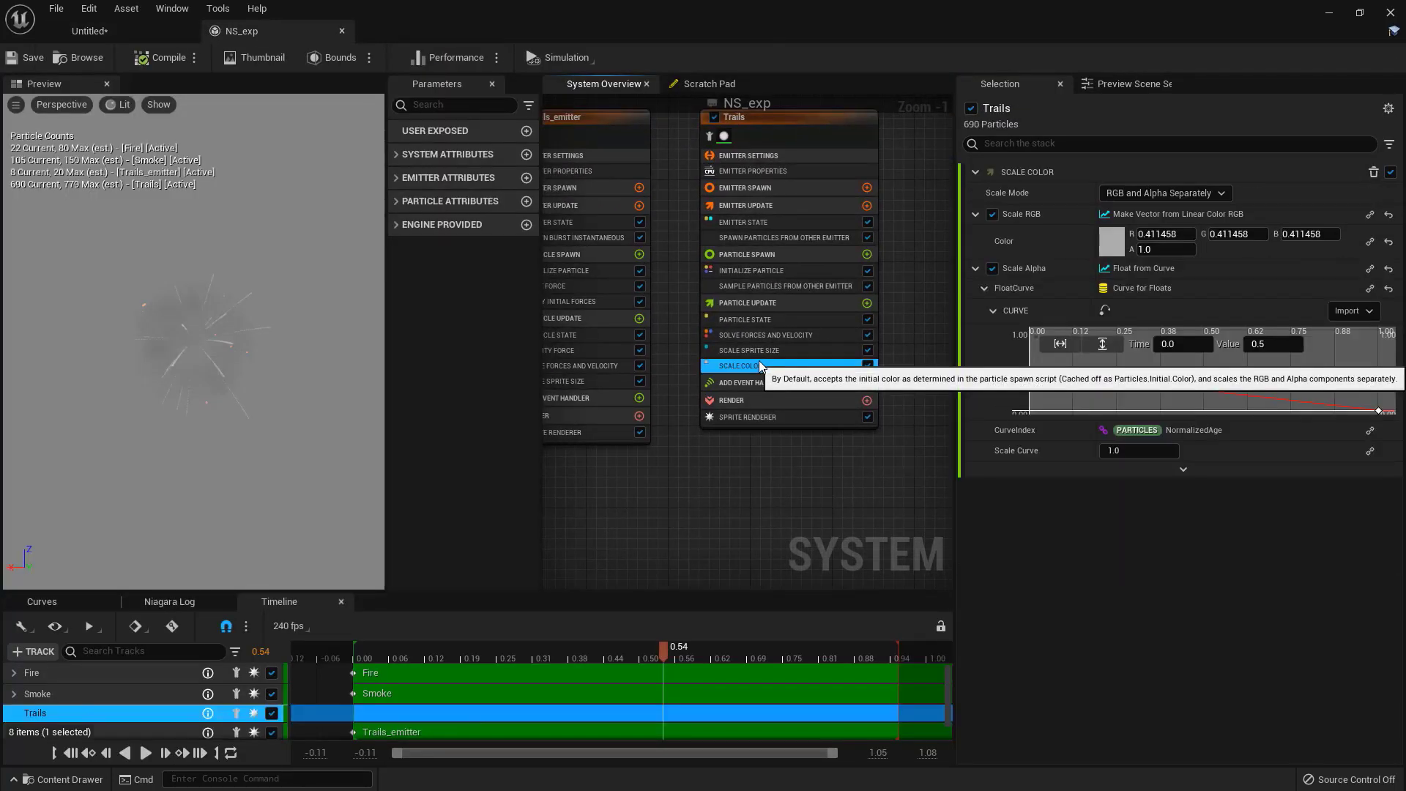
{"action": "left_click", "coordinate": [1114, 452]}
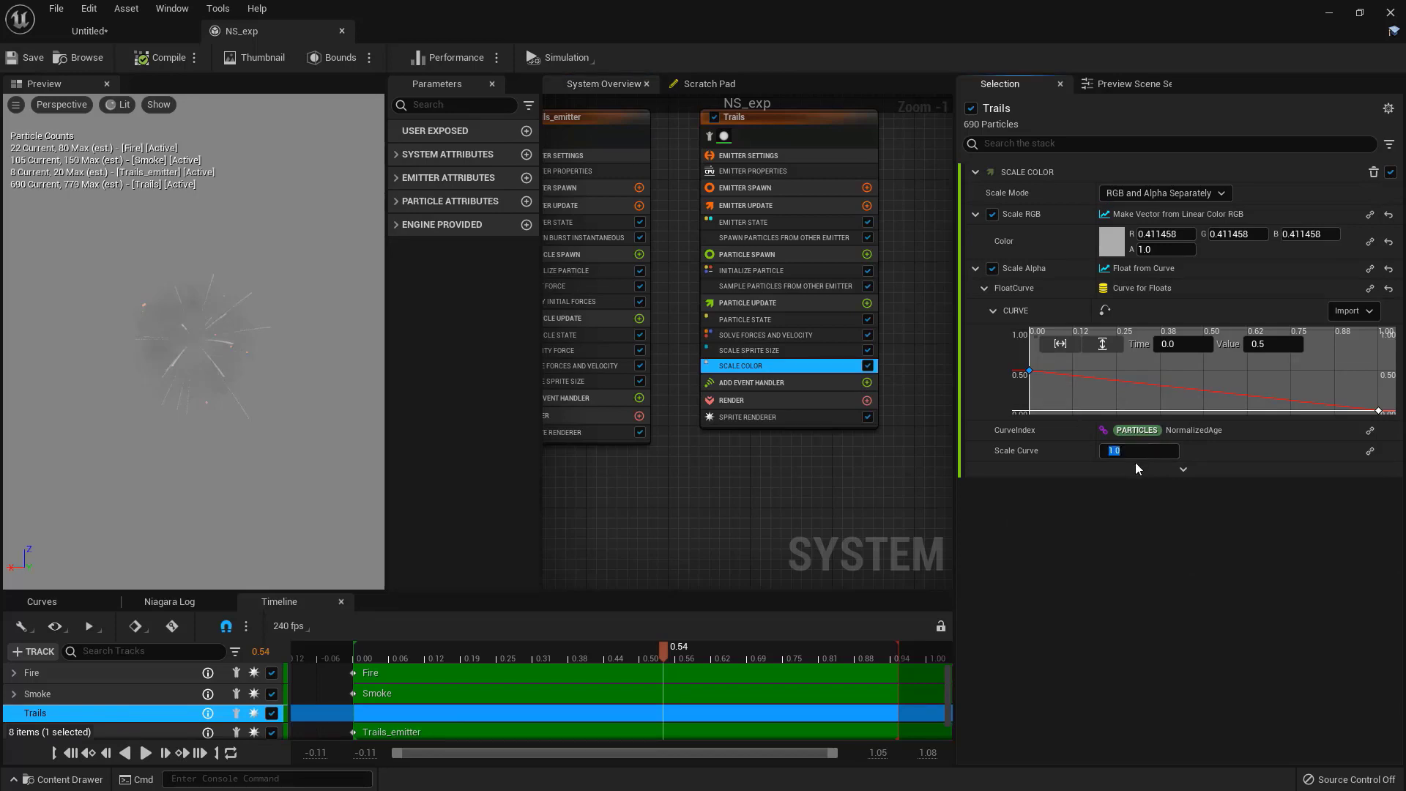
{"action": "type", "text": "0.5"}
{"action": "key", "text": "Return"}
{"action": "left_click", "coordinate": [33, 57]}
{"action": "left_click", "coordinate": [90, 31]}
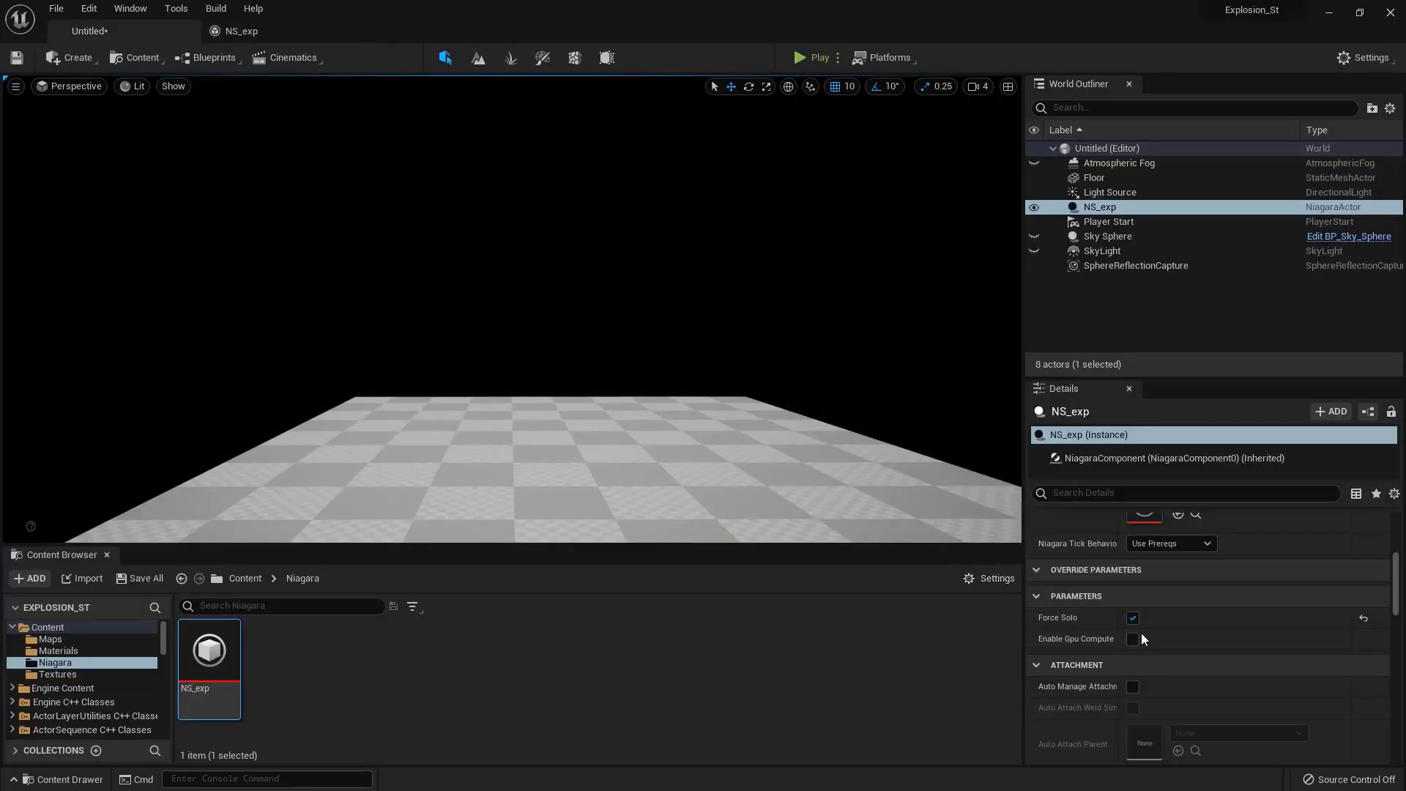
{"action": "left_click", "coordinate": [1133, 617]}
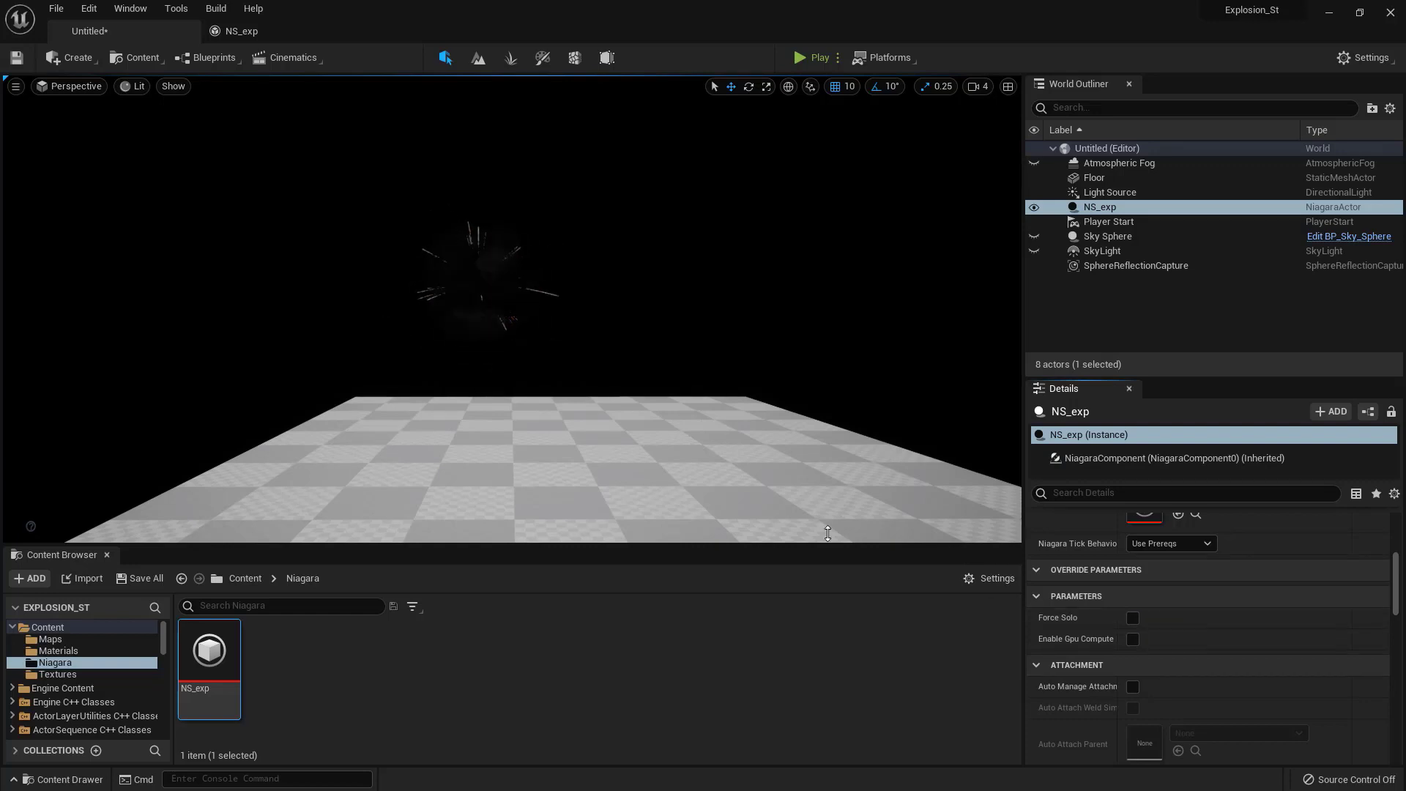
{"action": "left_click", "coordinate": [322, 30]}
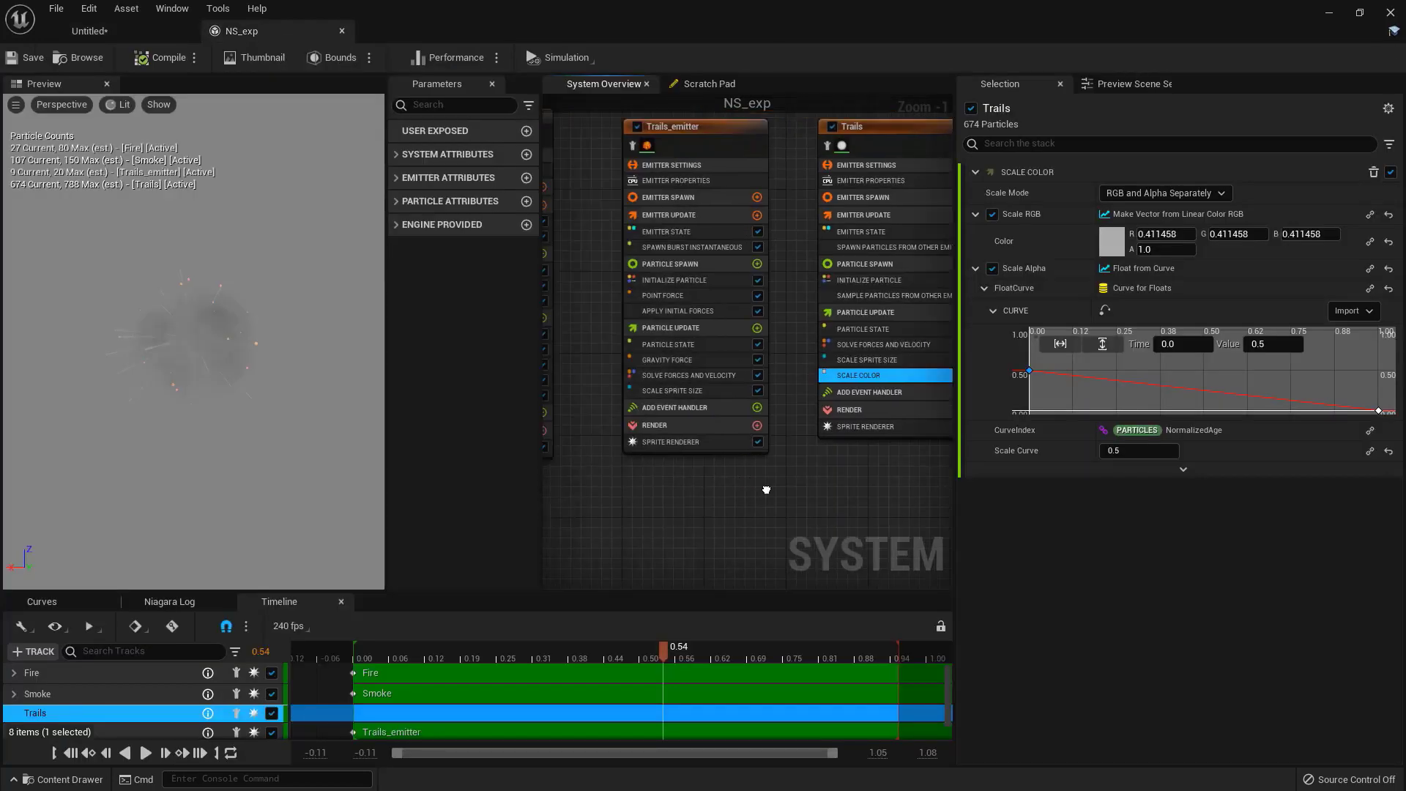
Step: Add a Color module to the Fire emitter's Particle Update stage
{"action": "right_click_drag", "start_coordinate": [766, 490], "coordinate": [811, 476]}
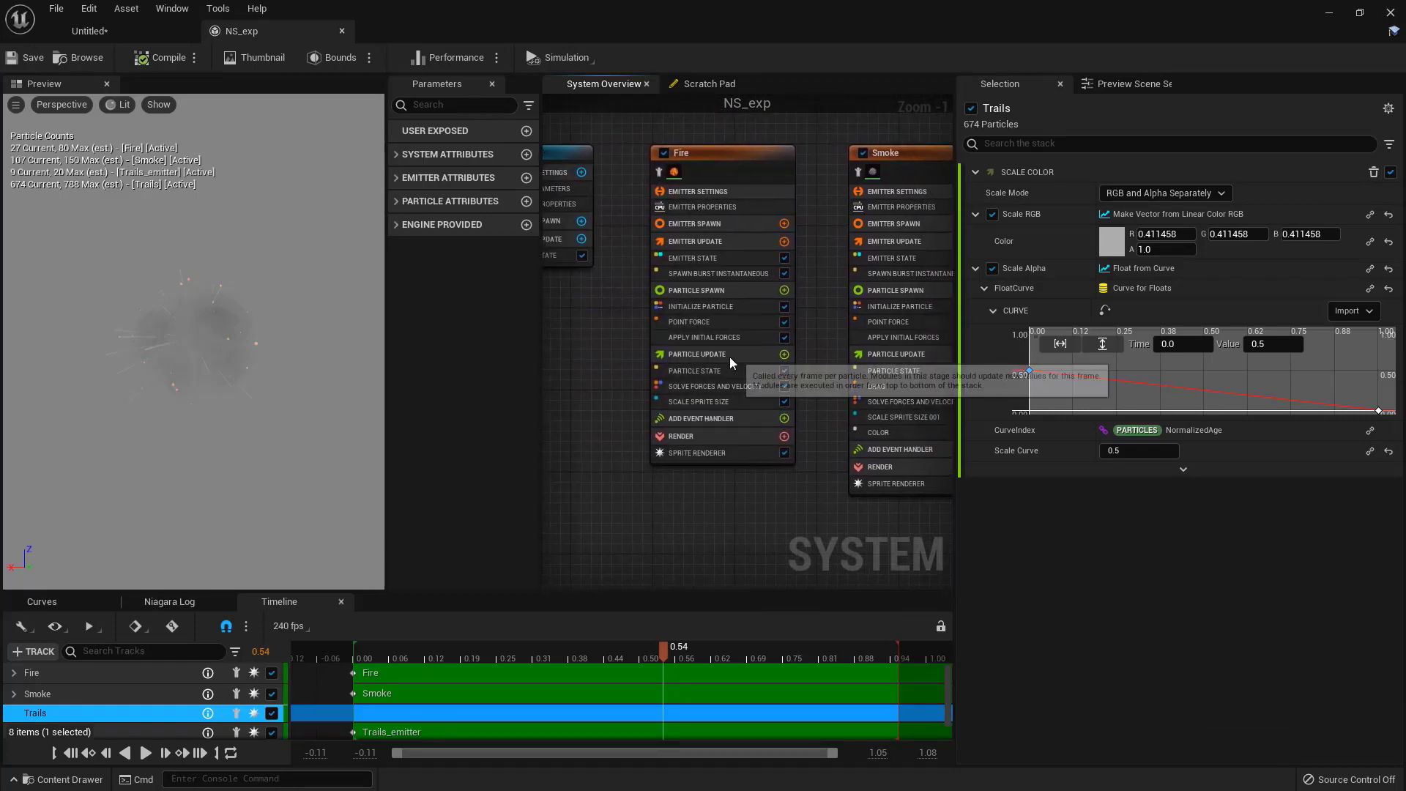
{"action": "left_click", "coordinate": [777, 356]}
{"action": "left_click", "coordinate": [784, 357]}
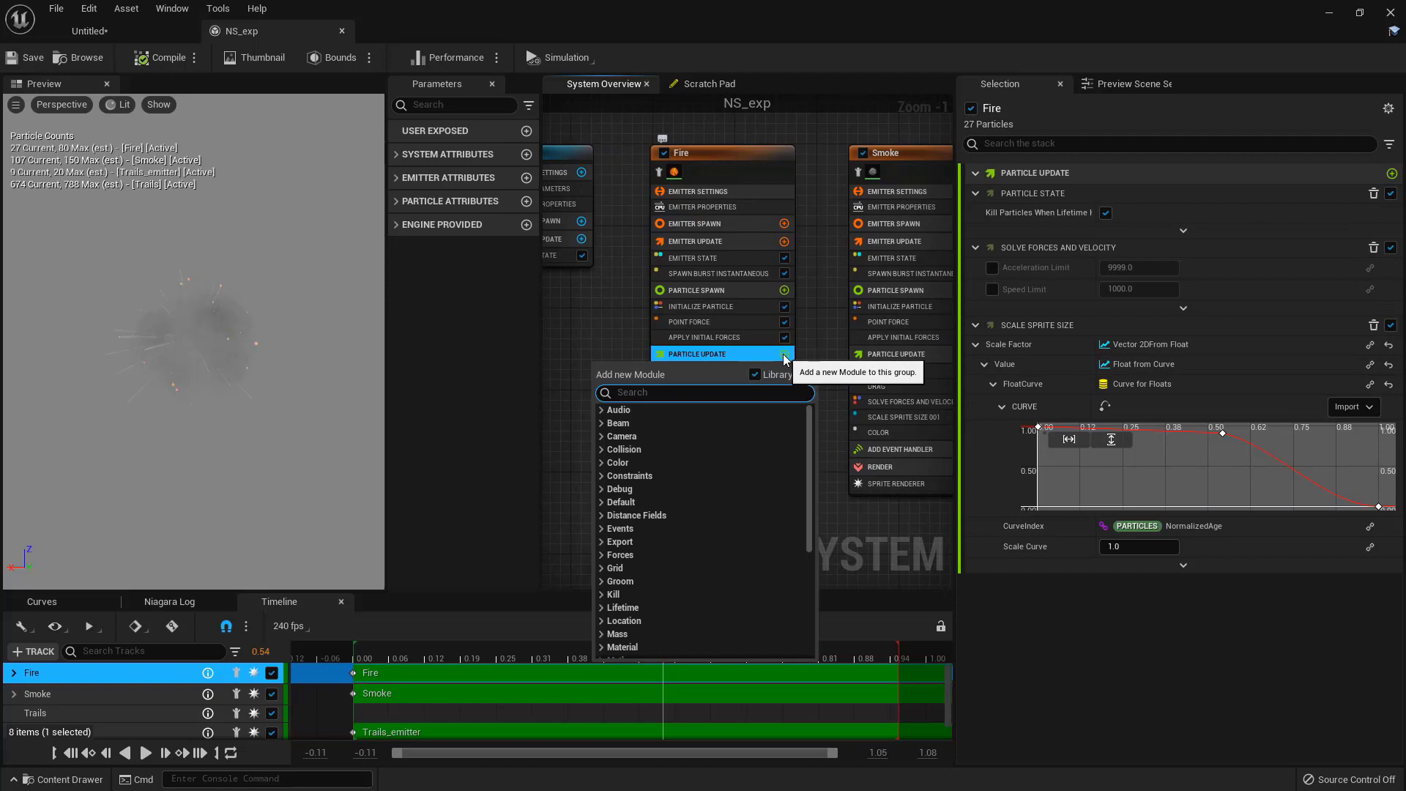
{"action": "type", "text": "color"}
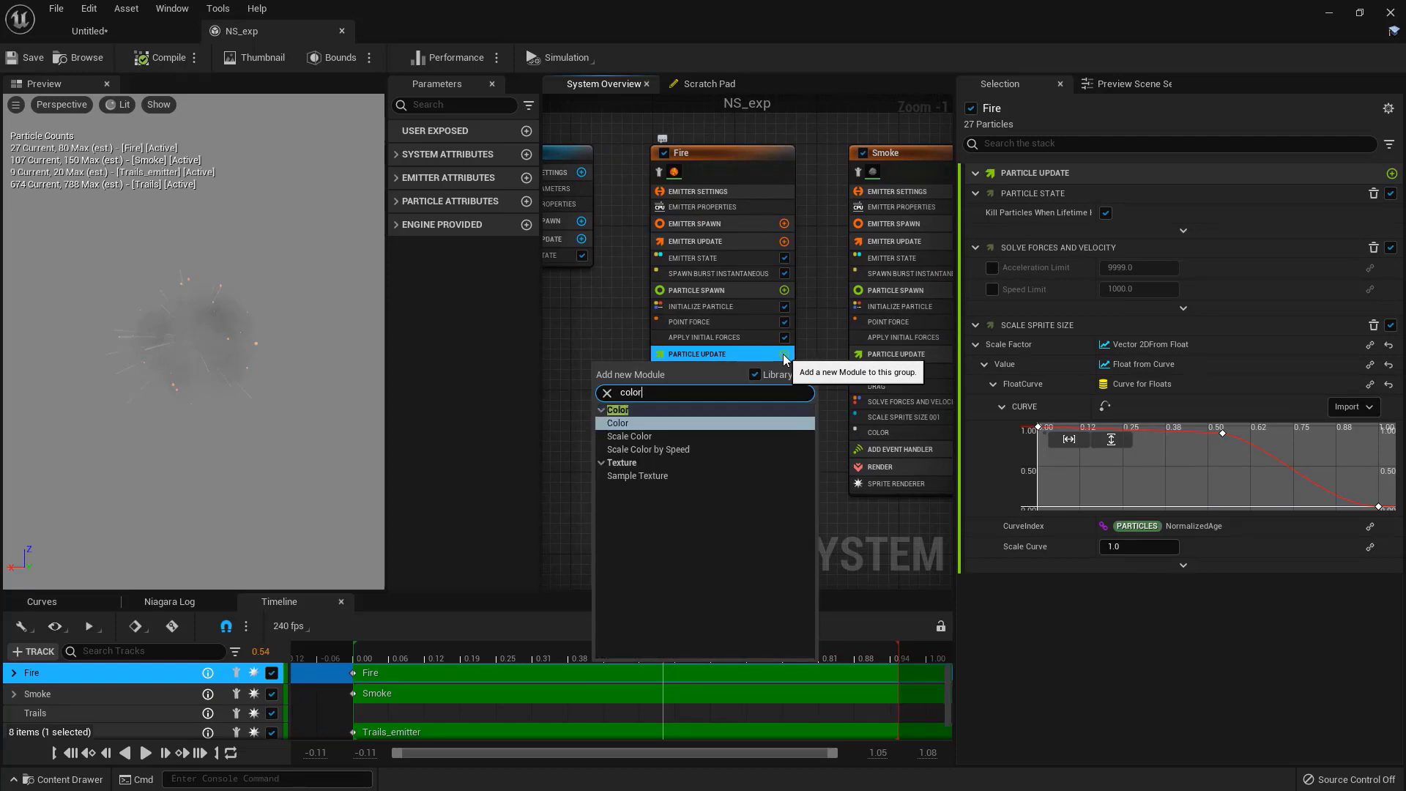
{"action": "key", "text": "Return"}
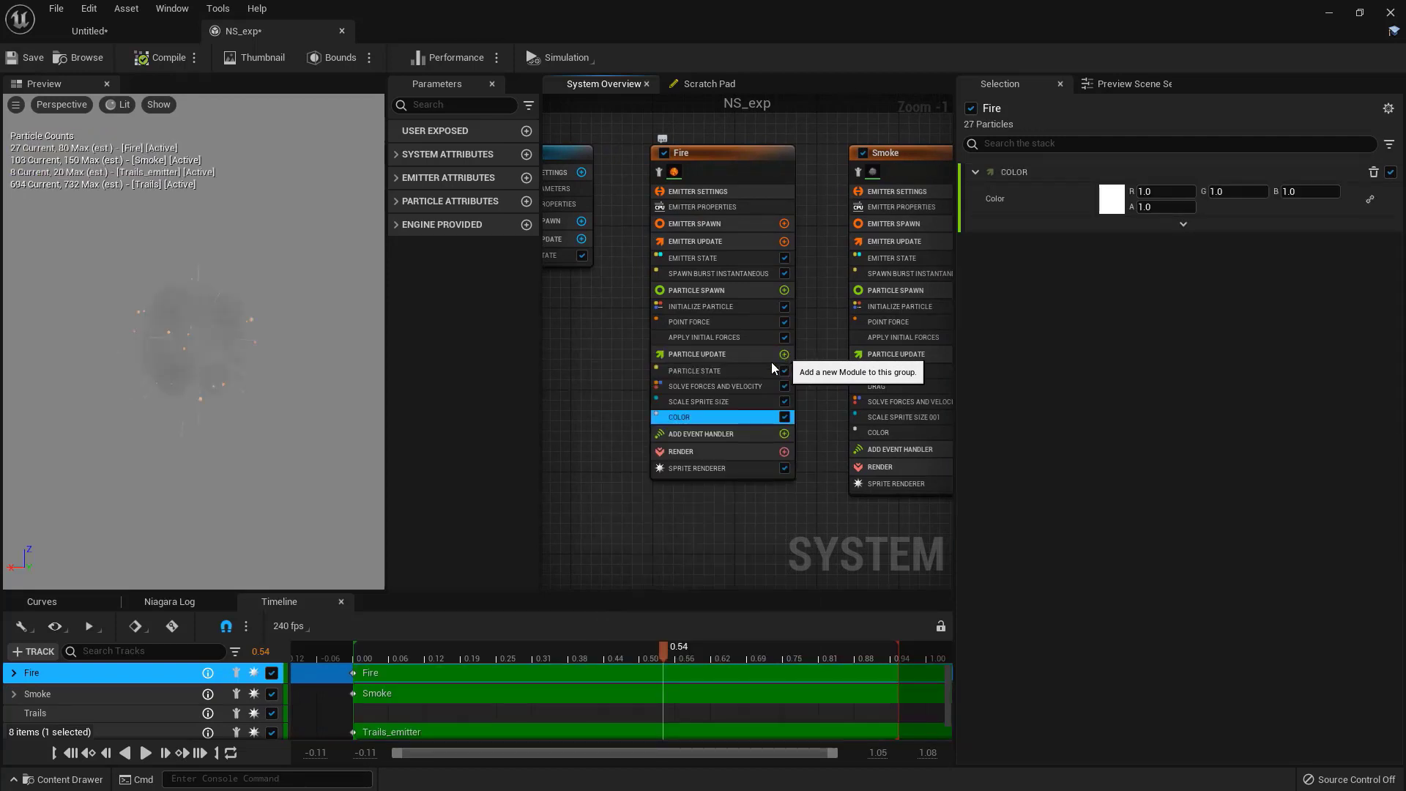
Step: Drive Fire's colour from a curve whose first stop is HDR orange at value 2.5, and save
{"action": "left_click", "coordinate": [1370, 201]}
{"action": "type", "text": "curve"}
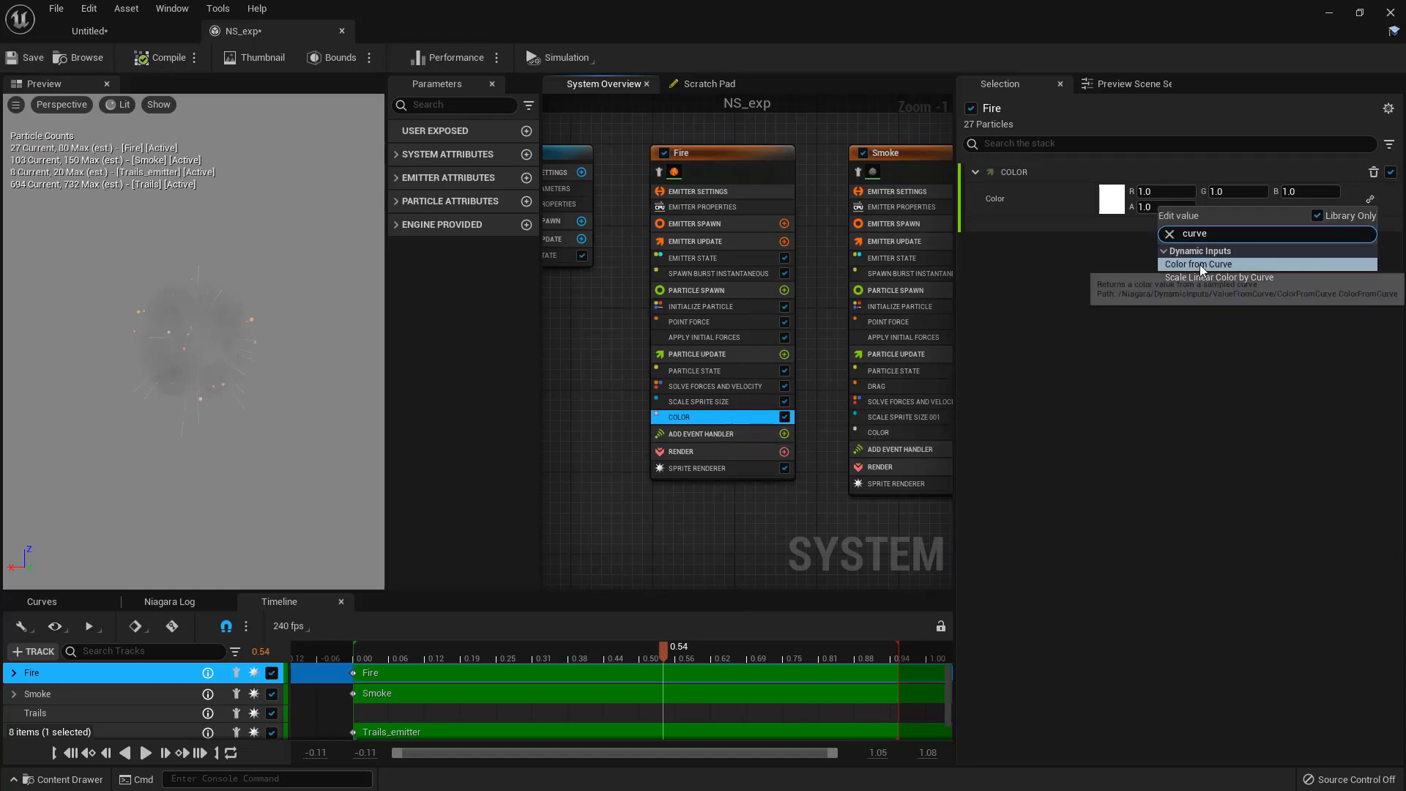
{"action": "left_click", "coordinate": [1199, 265]}
{"action": "double_click", "coordinate": [1030, 273]}
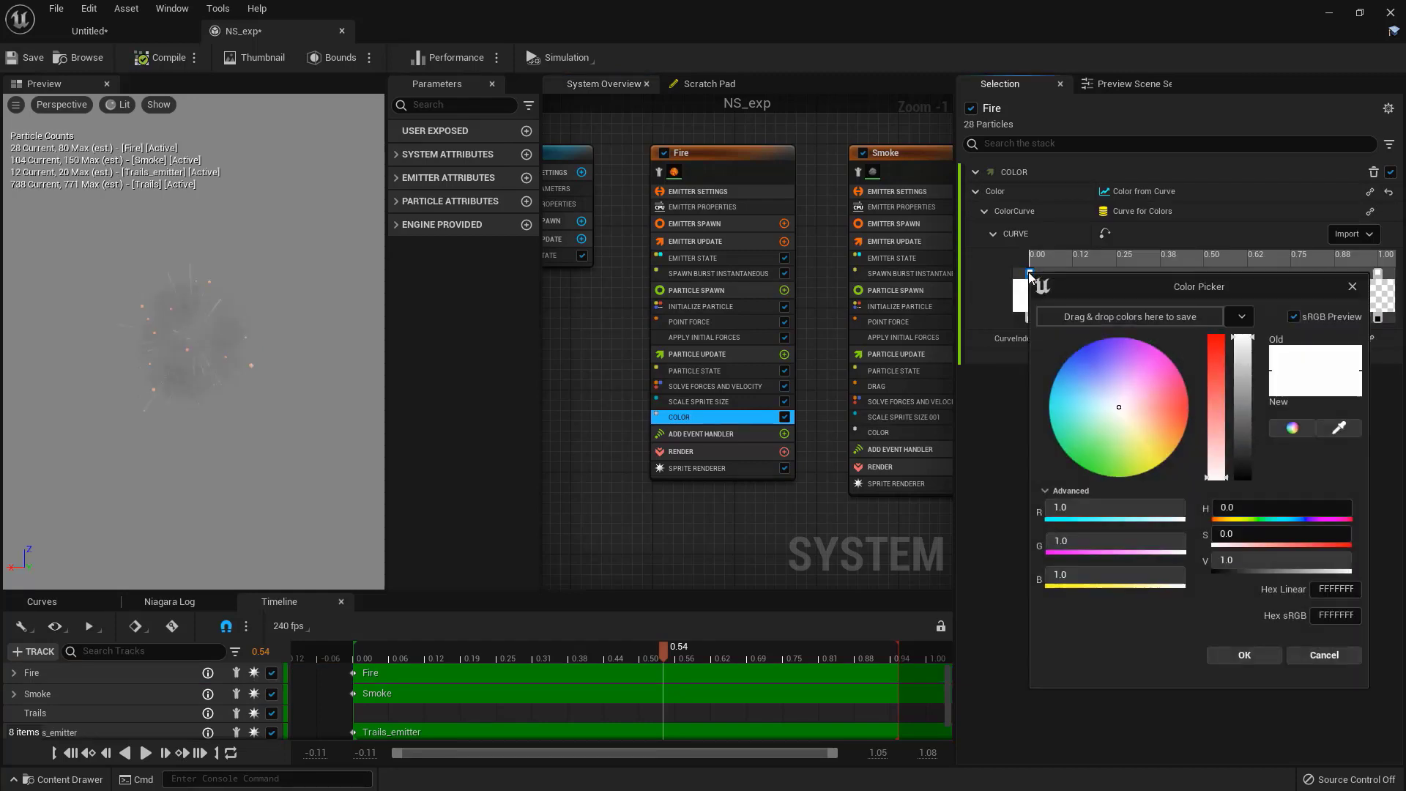
{"action": "left_click_drag", "start_coordinate": [1150, 425], "coordinate": [1245, 449]}
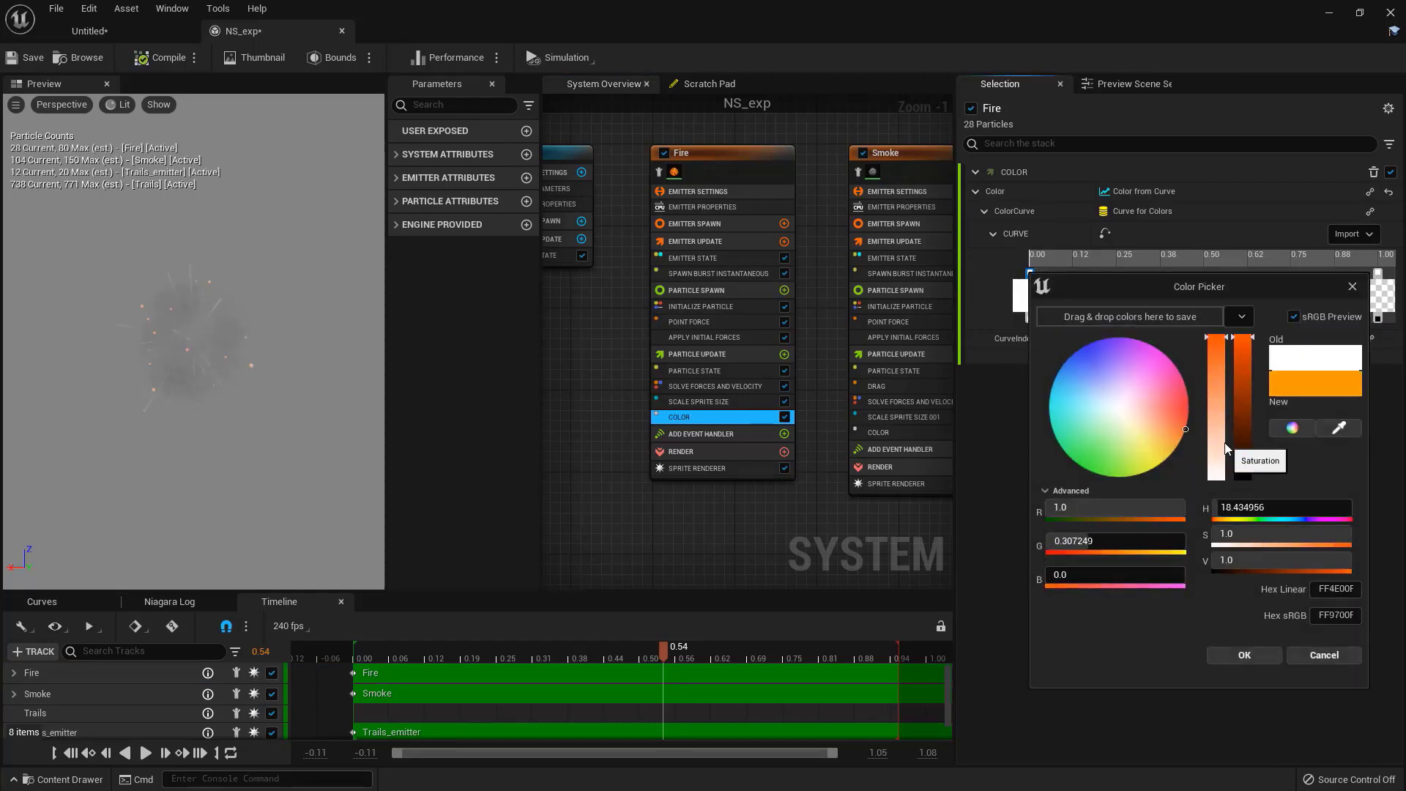
{"action": "left_click", "coordinate": [1257, 560]}
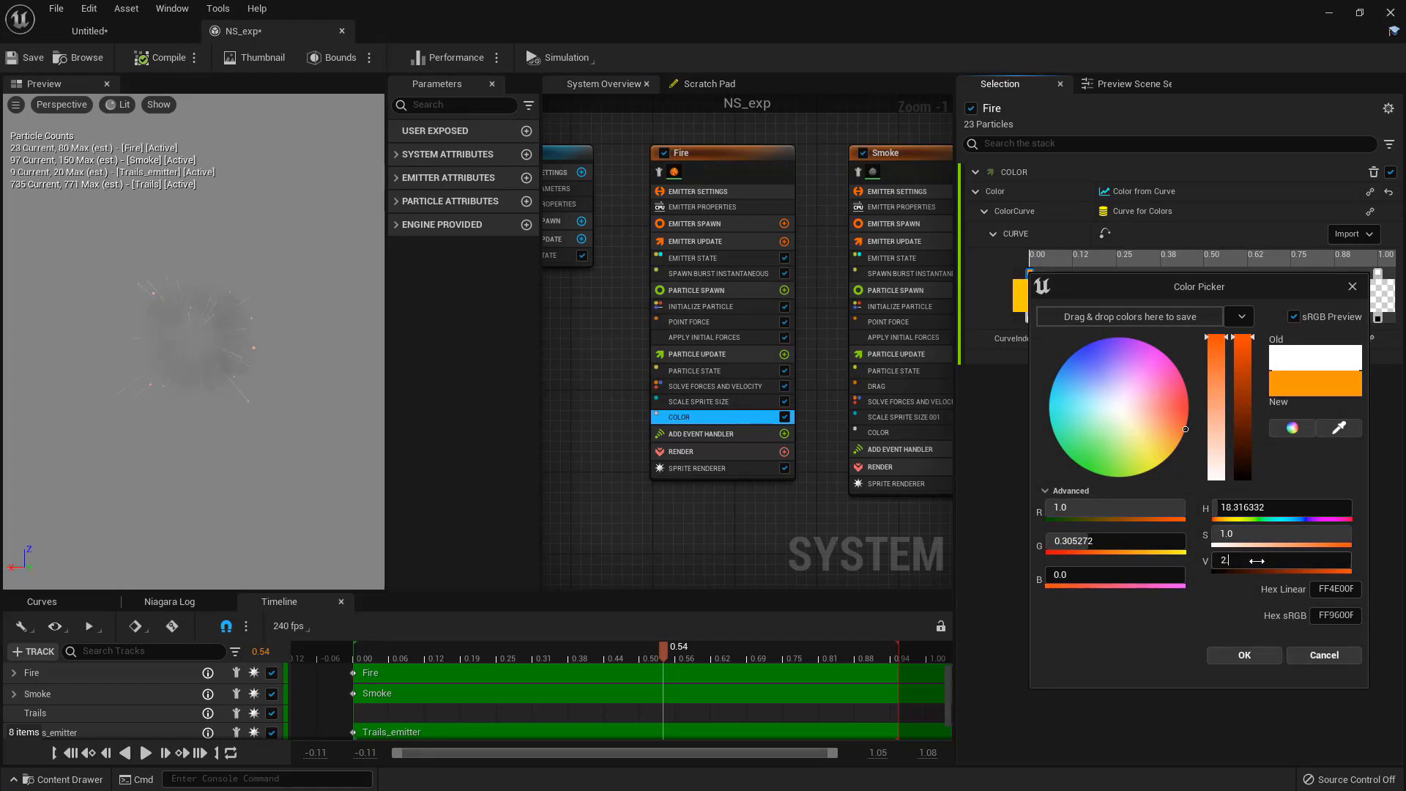
{"action": "left_click", "coordinate": [1250, 657]}
{"action": "left_click", "coordinate": [20, 58]}
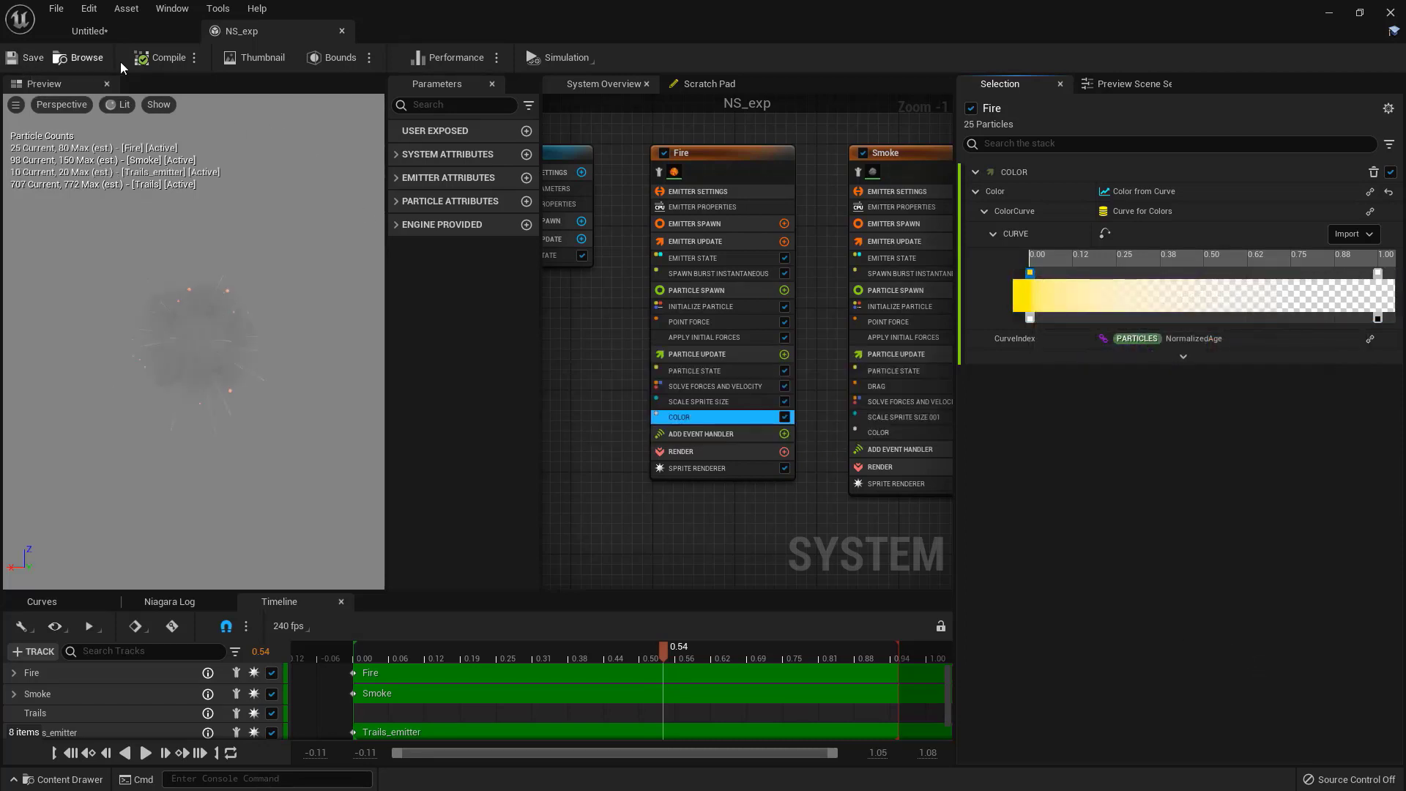
{"action": "left_click", "coordinate": [108, 33]}
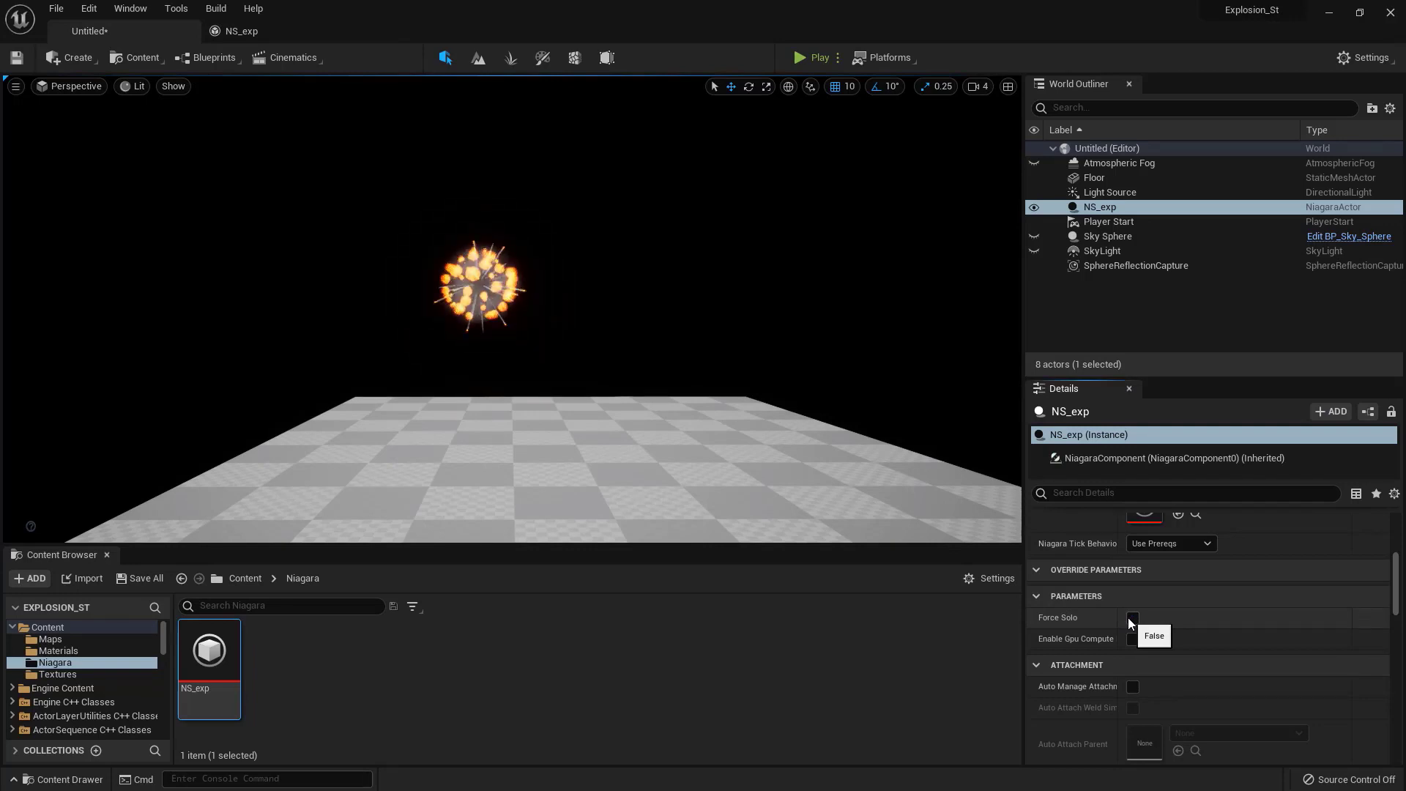
{"action": "left_click", "coordinate": [1133, 618]}
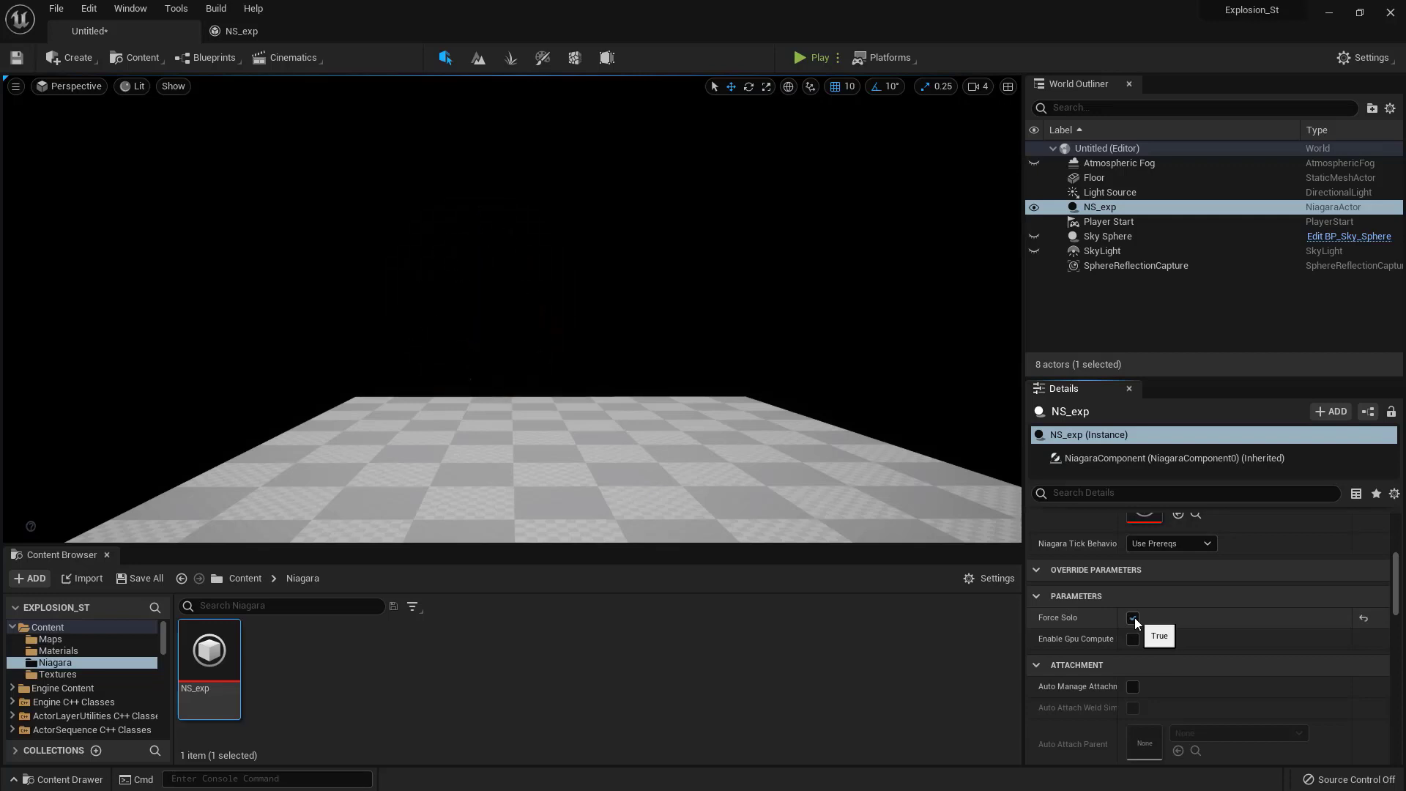
{"action": "left_click", "coordinate": [1133, 617]}
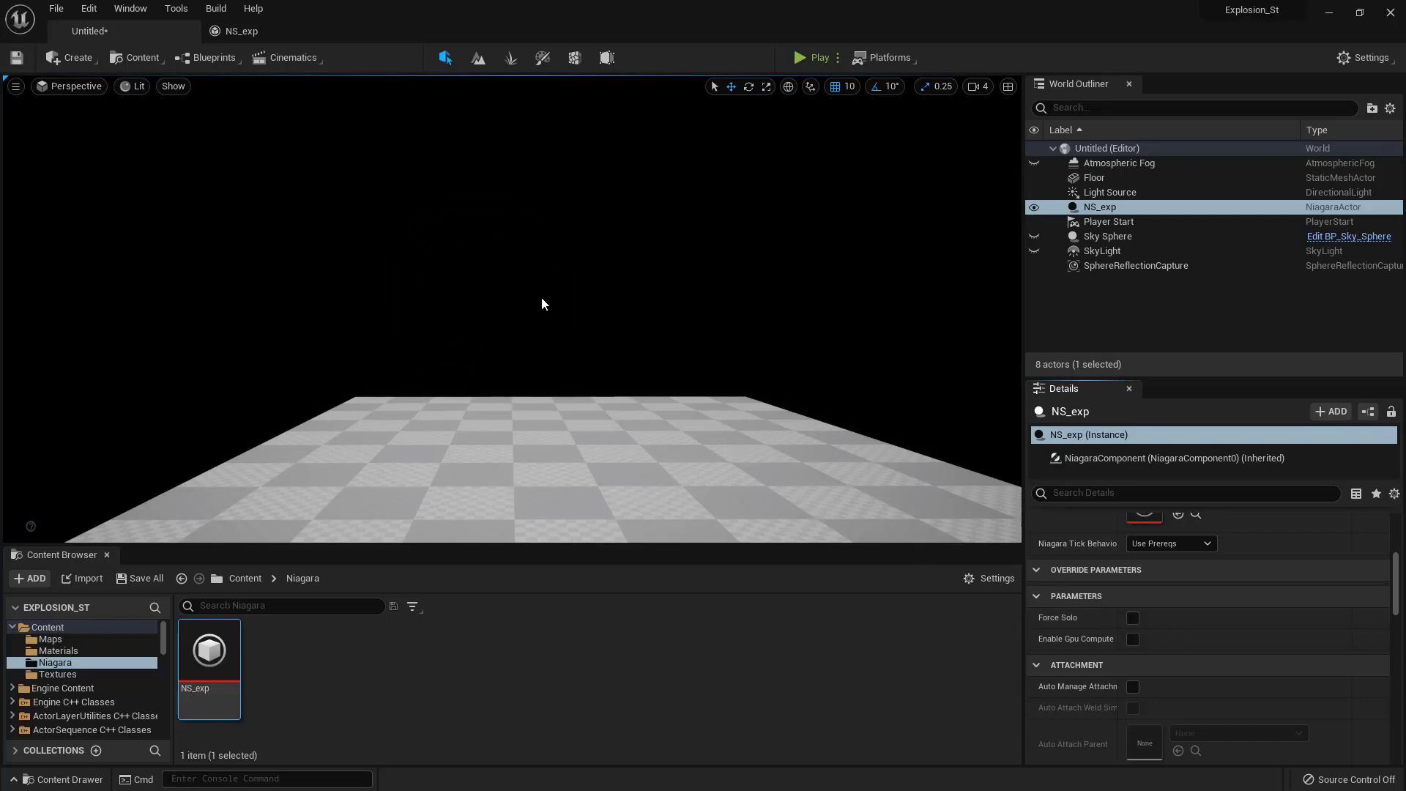
{"action": "left_click", "coordinate": [1132, 618]}
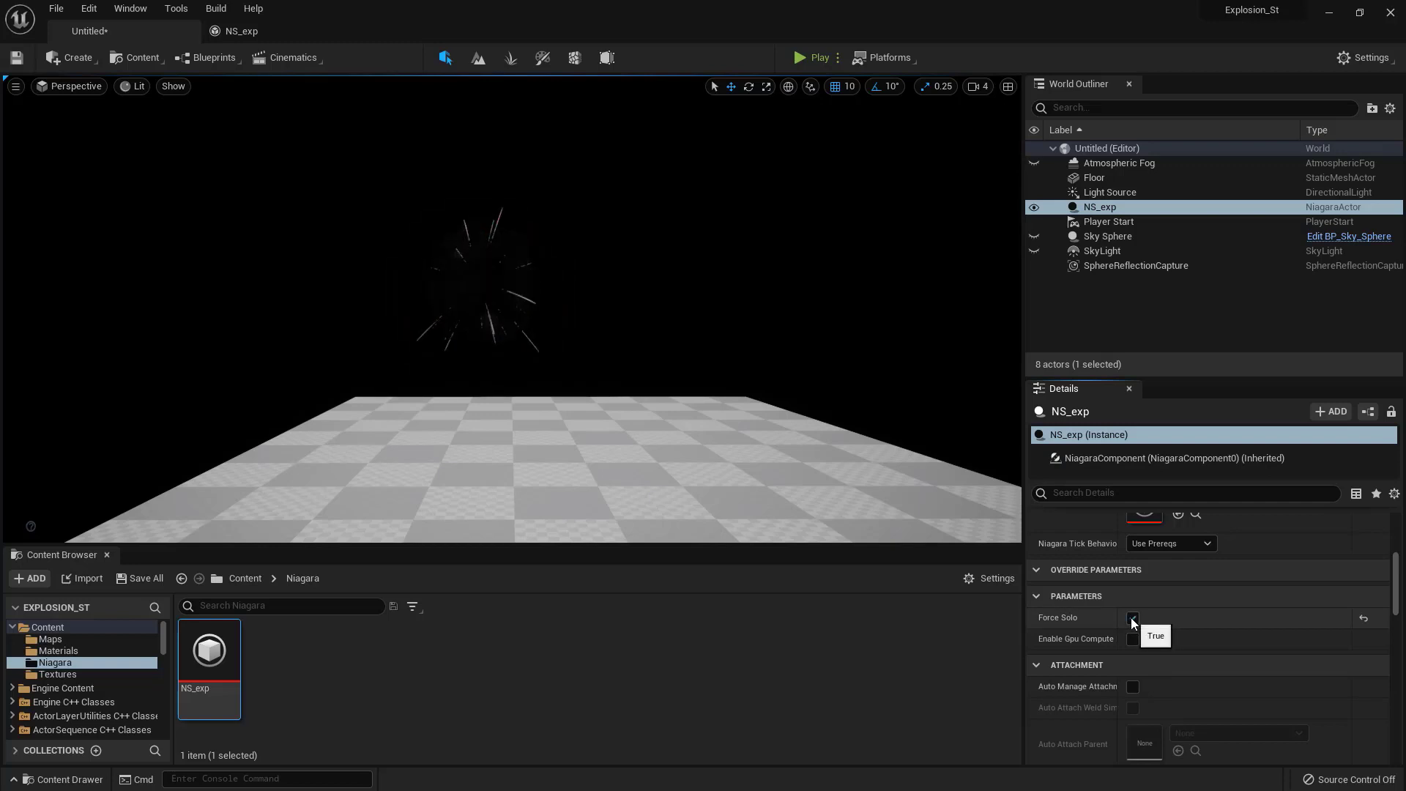
{"action": "left_click", "coordinate": [1132, 619]}
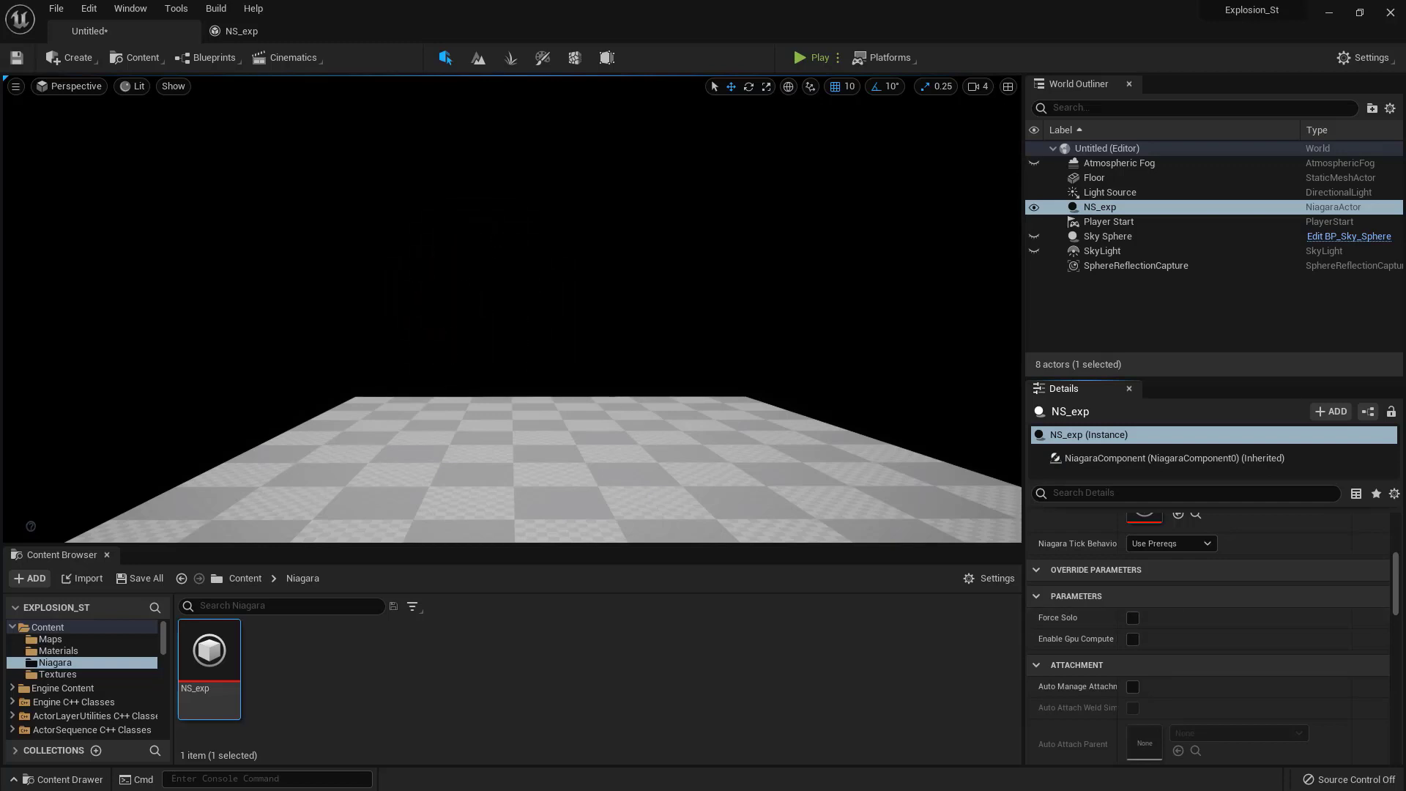
{"action": "left_click", "coordinate": [256, 28]}
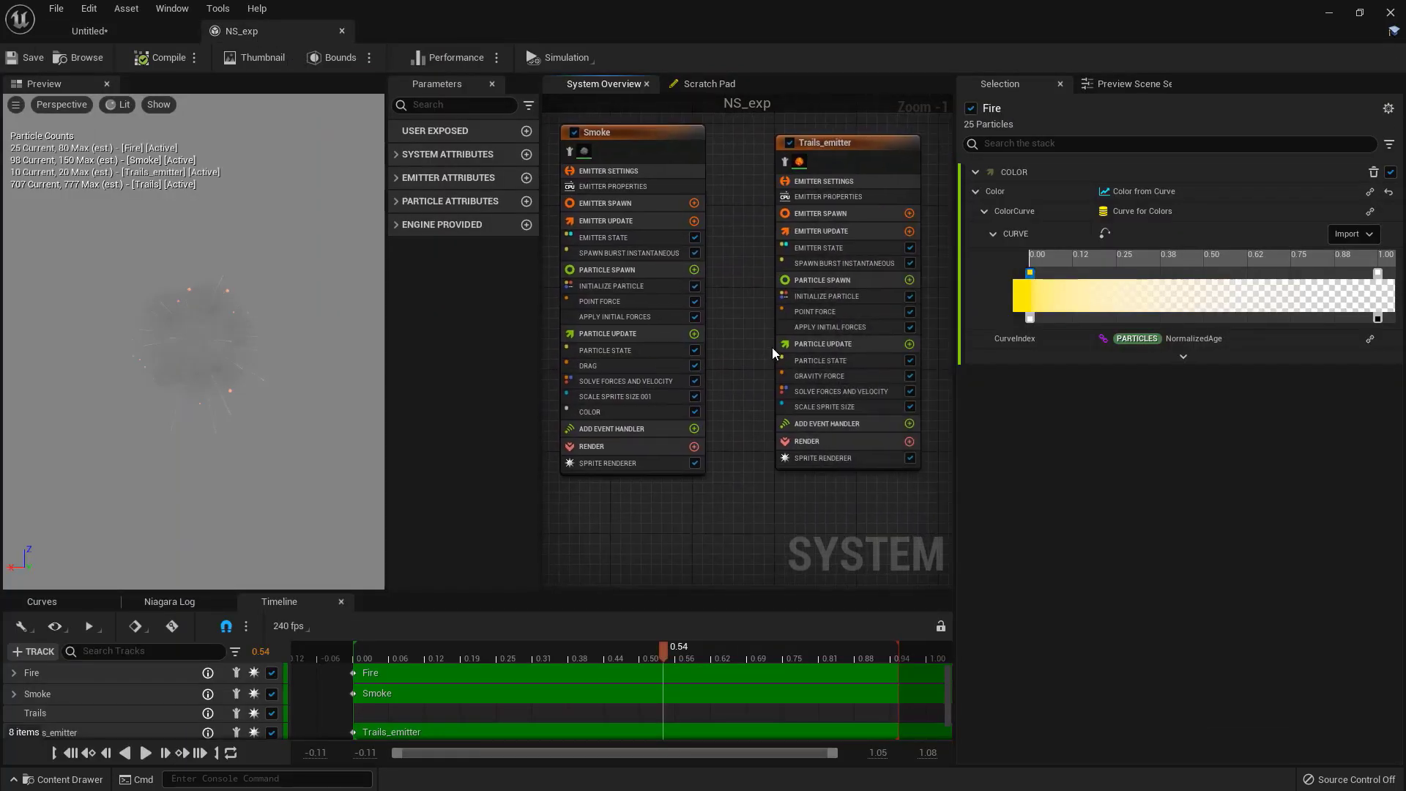
Step: Raise Trails_emitter's Initialize Particle Uniform Sprite Size from 5.0 to 8.0 and save NS_exp
{"action": "right_click_drag", "start_coordinate": [772, 347], "coordinate": [730, 347]}
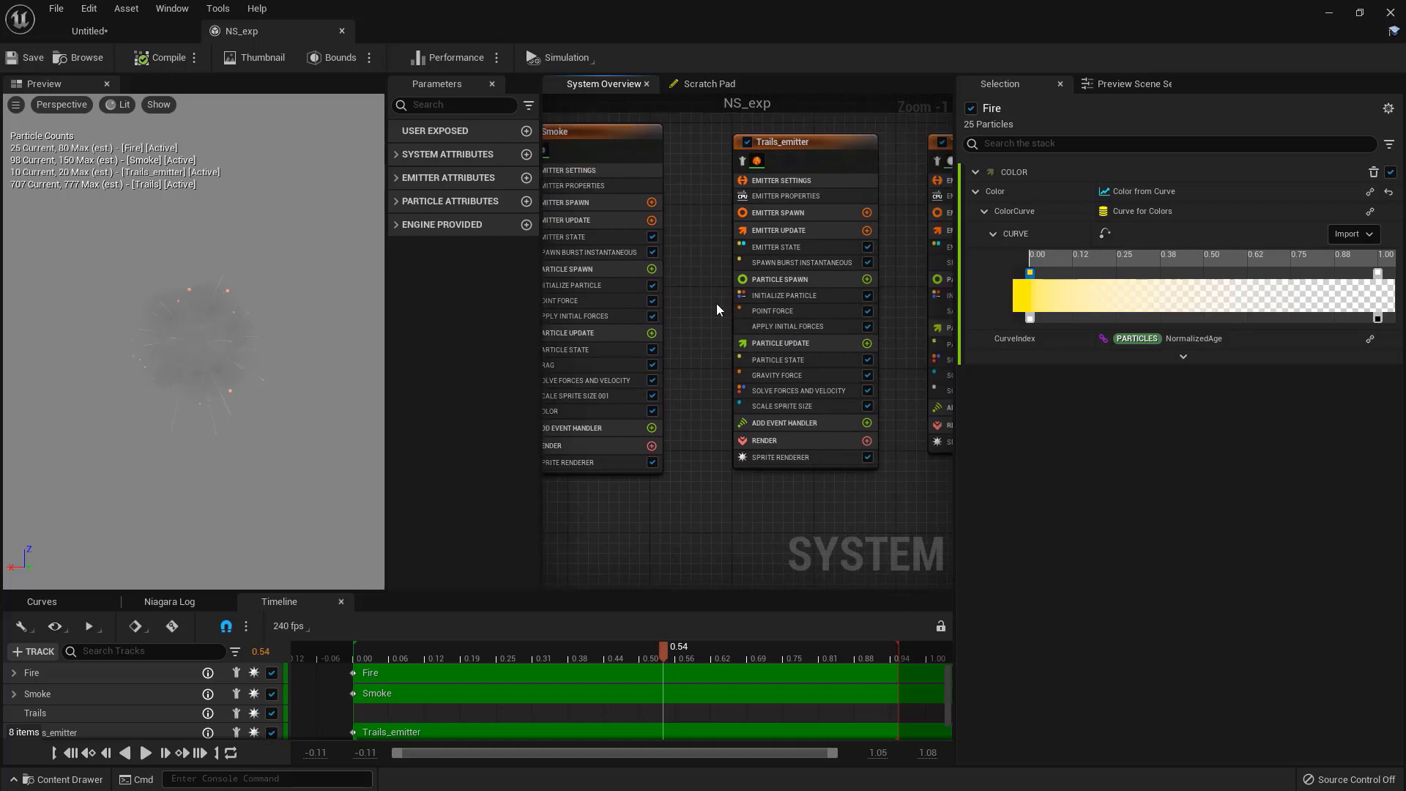
{"action": "left_click", "coordinate": [797, 406]}
{"action": "left_click", "coordinate": [784, 295]}
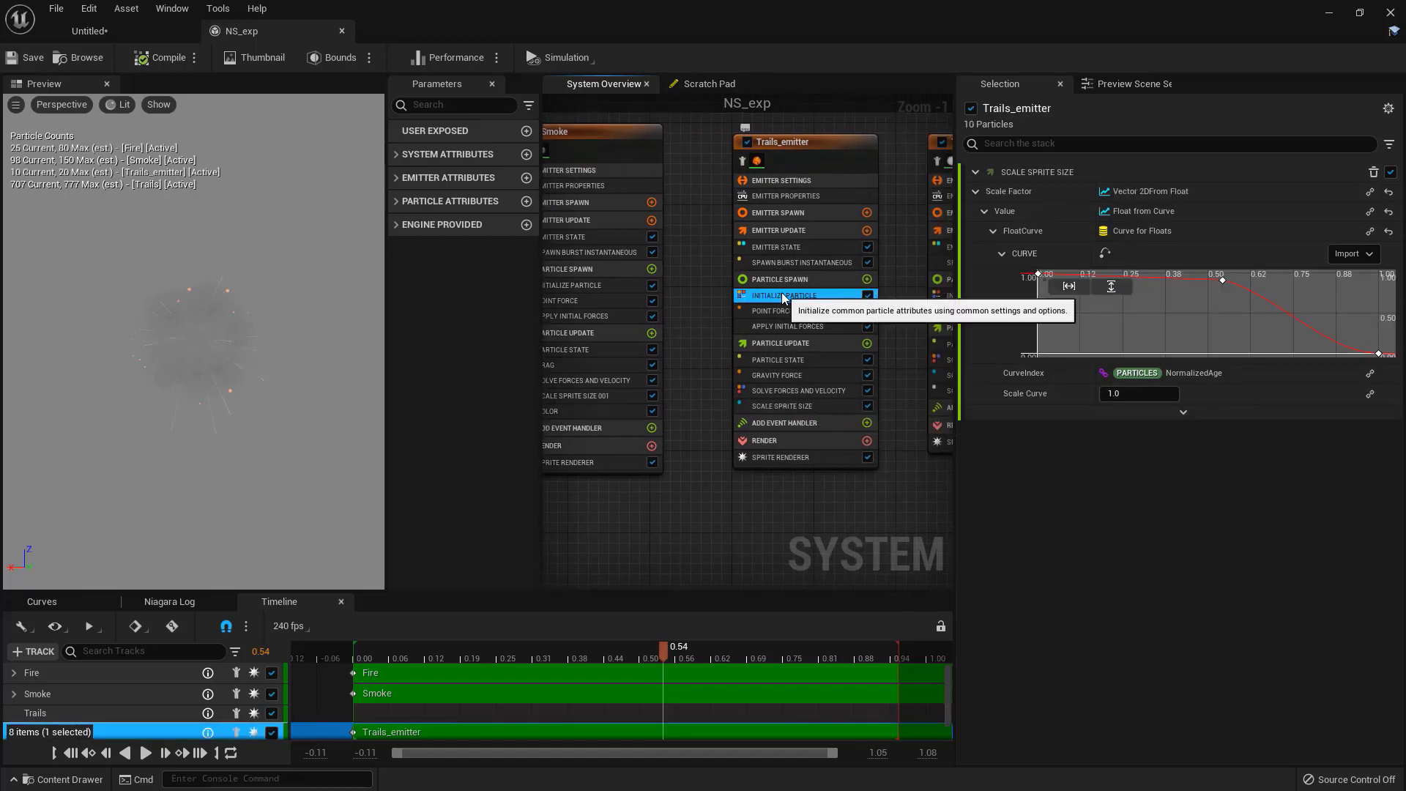
{"action": "left_click", "coordinate": [1130, 434]}
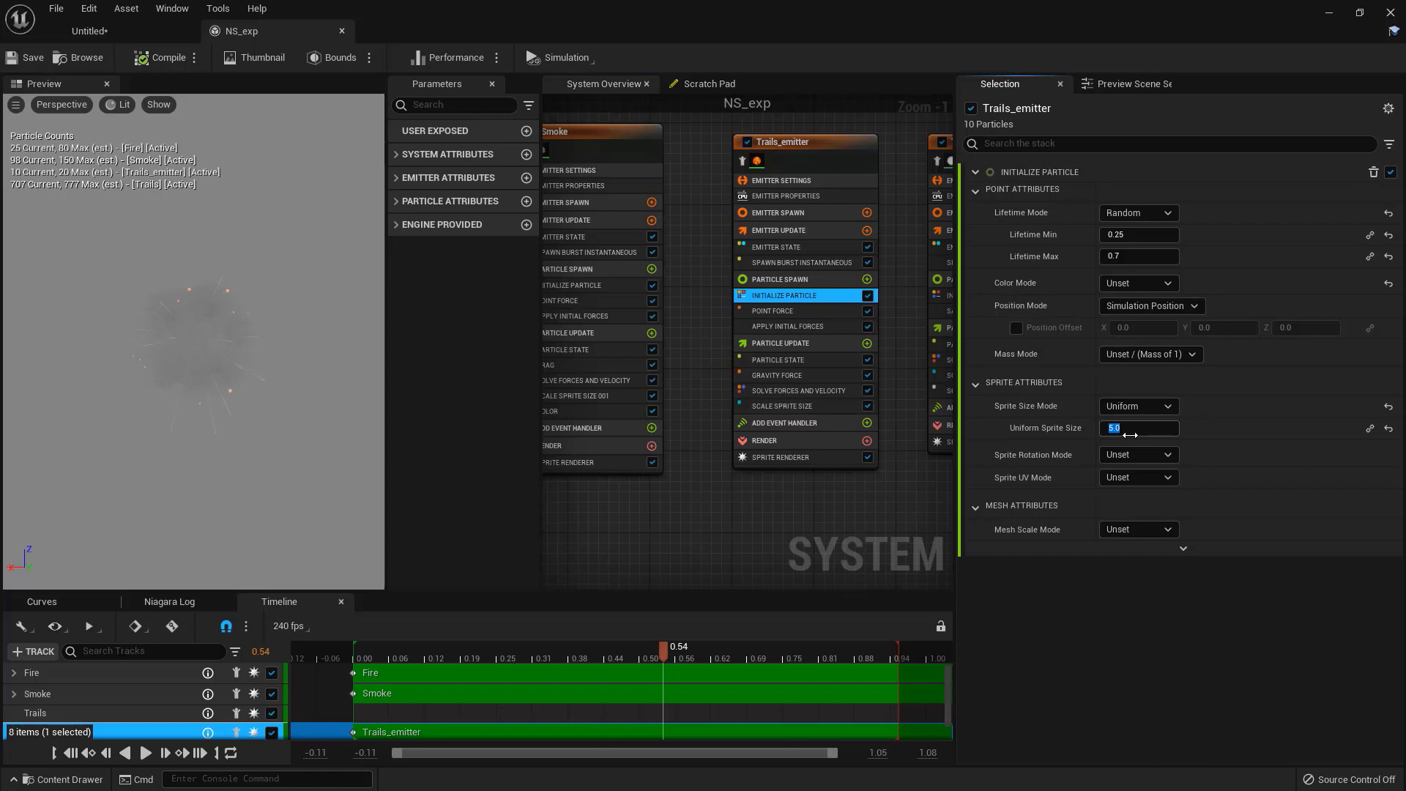
{"action": "key", "text": "Return"}
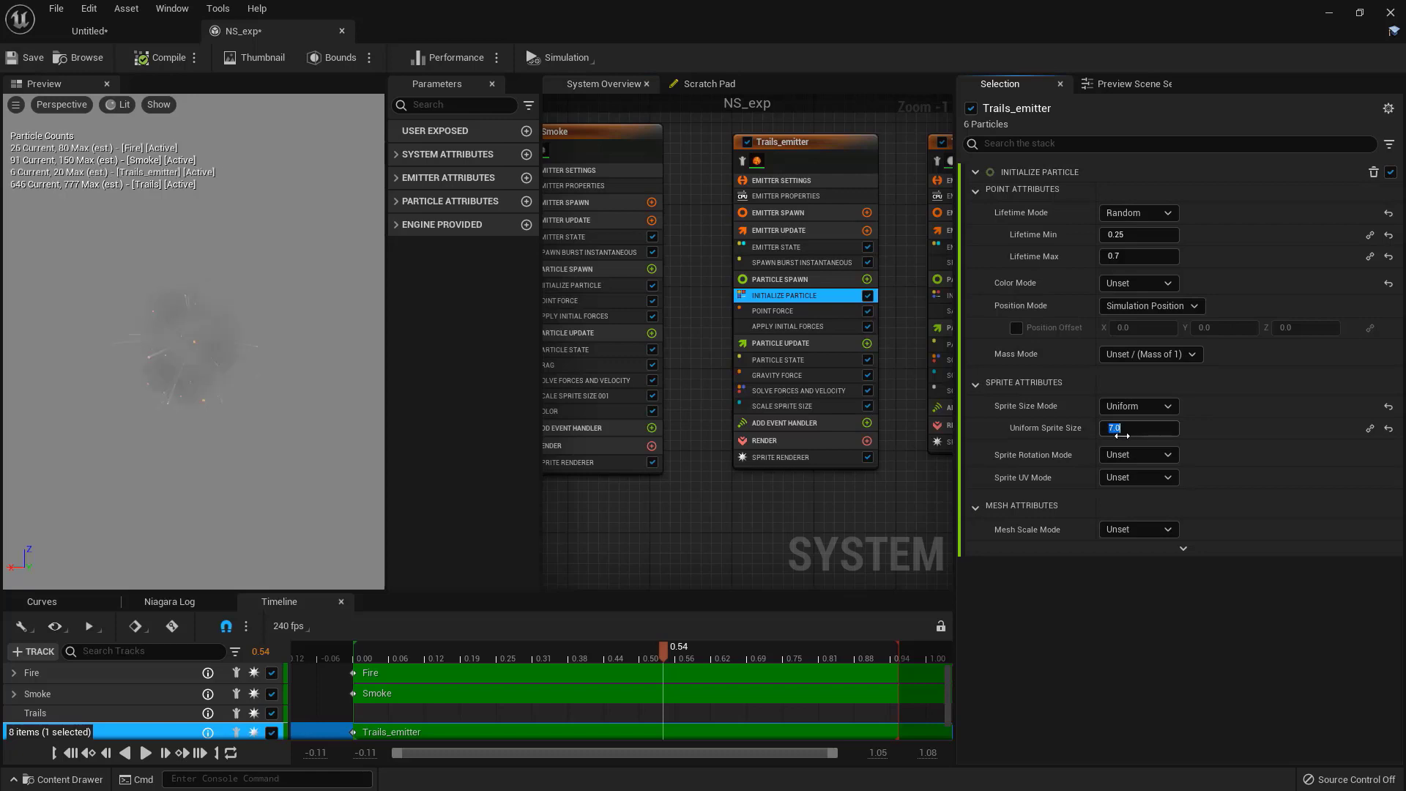
{"action": "type", "text": "8"}
{"action": "left_click", "coordinate": [33, 58]}
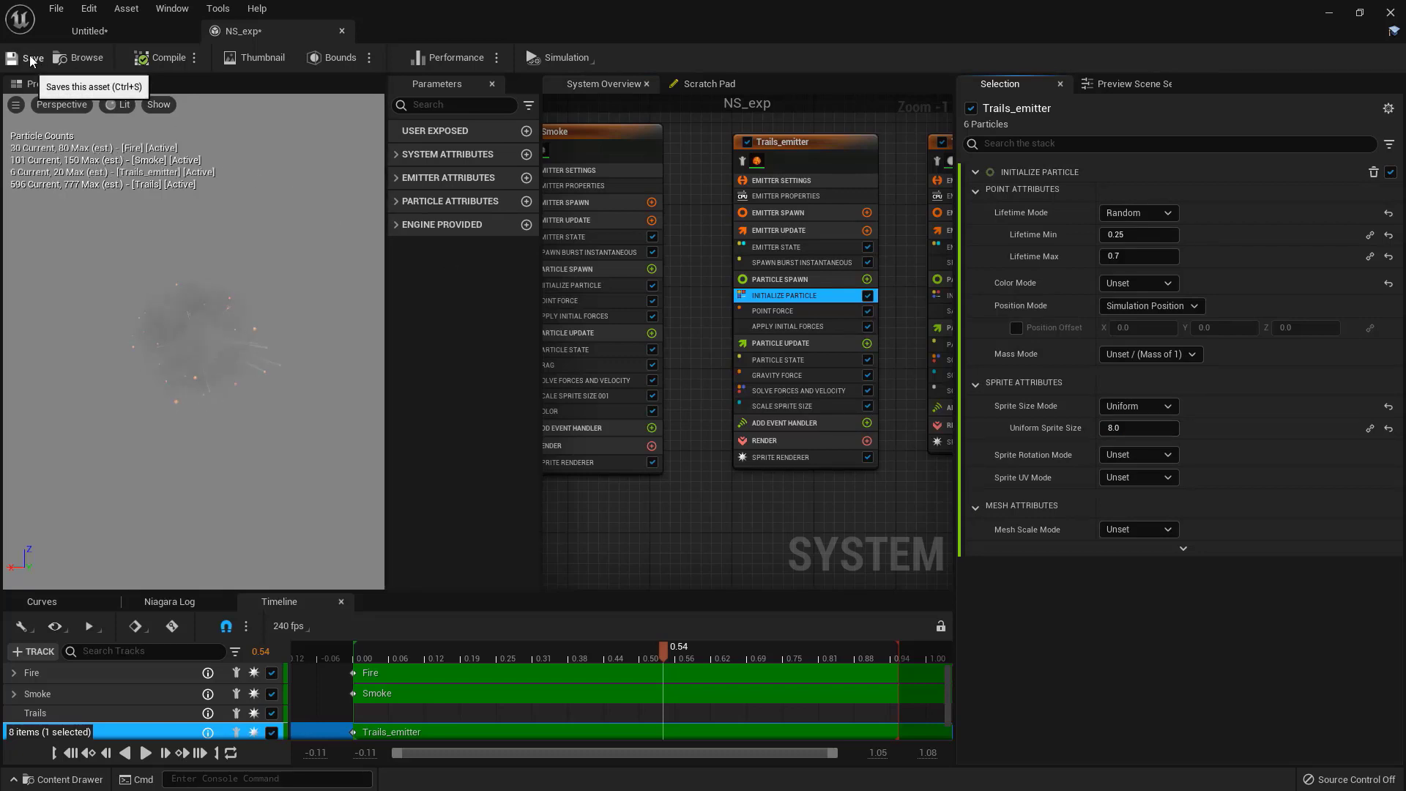
Step: Switch to the Untitled level and toggle Force Solo on three times to replay the explosion
{"action": "left_click", "coordinate": [103, 33]}
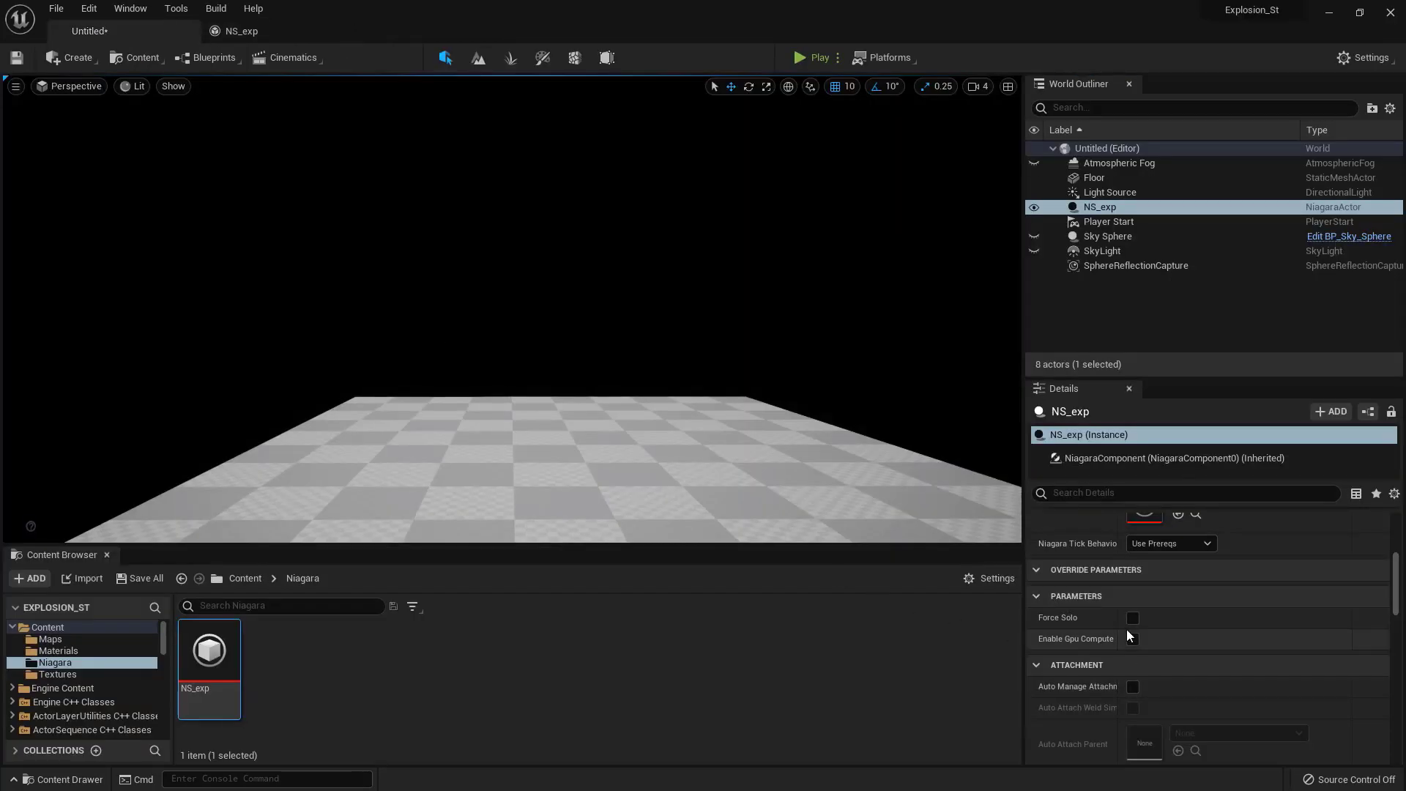
{"action": "left_click", "coordinate": [1135, 621]}
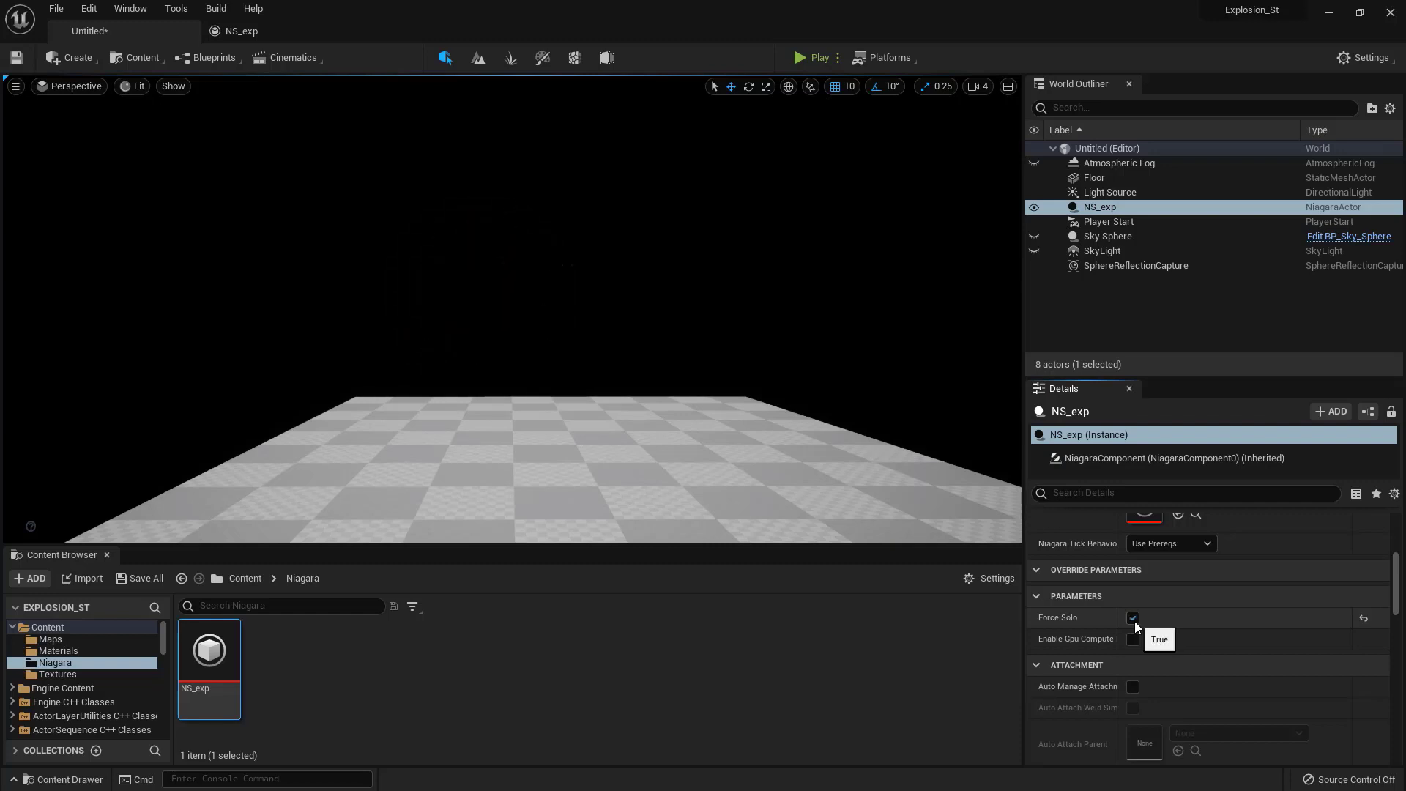
{"action": "left_click", "coordinate": [1135, 621]}
{"action": "left_click", "coordinate": [1135, 621]}
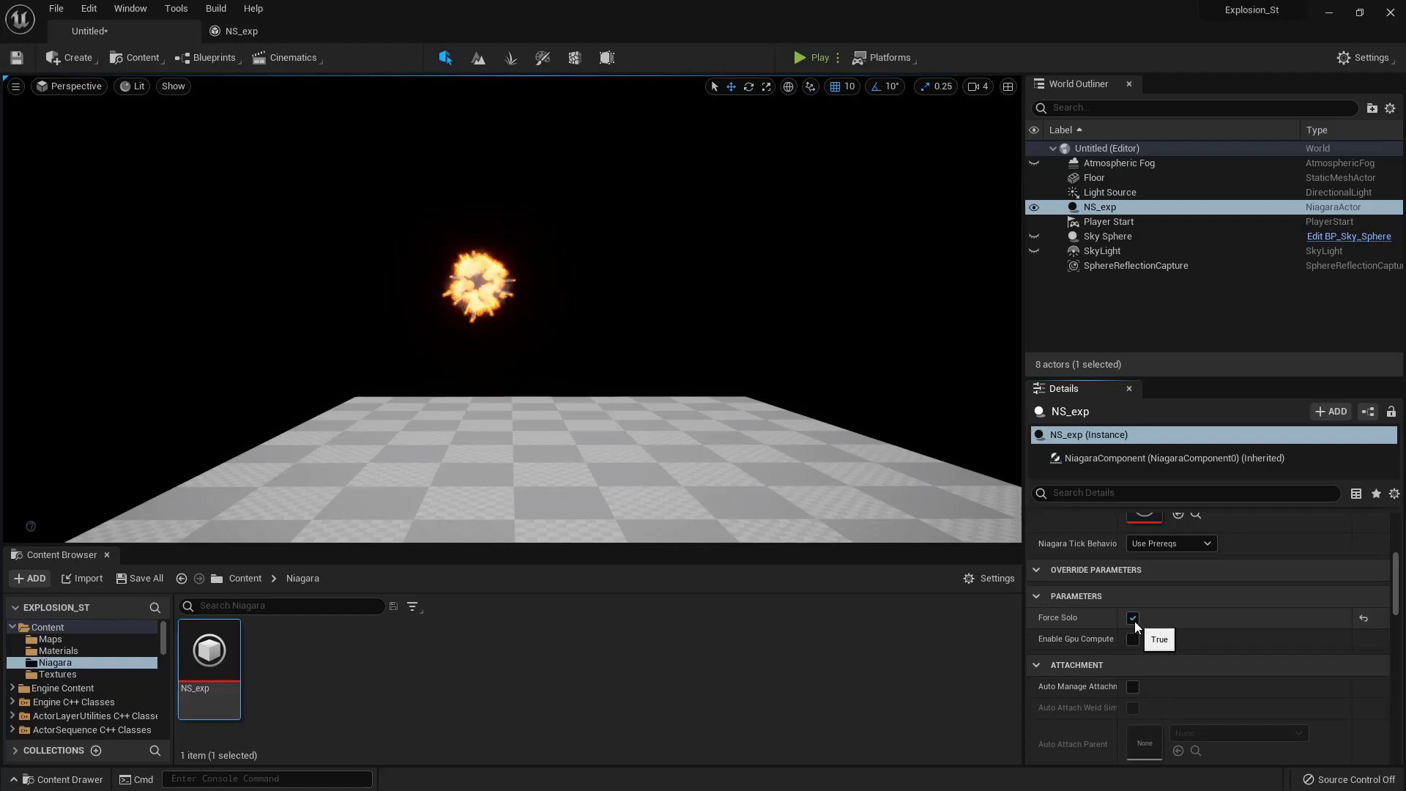
{"action": "left_click", "coordinate": [1135, 621]}
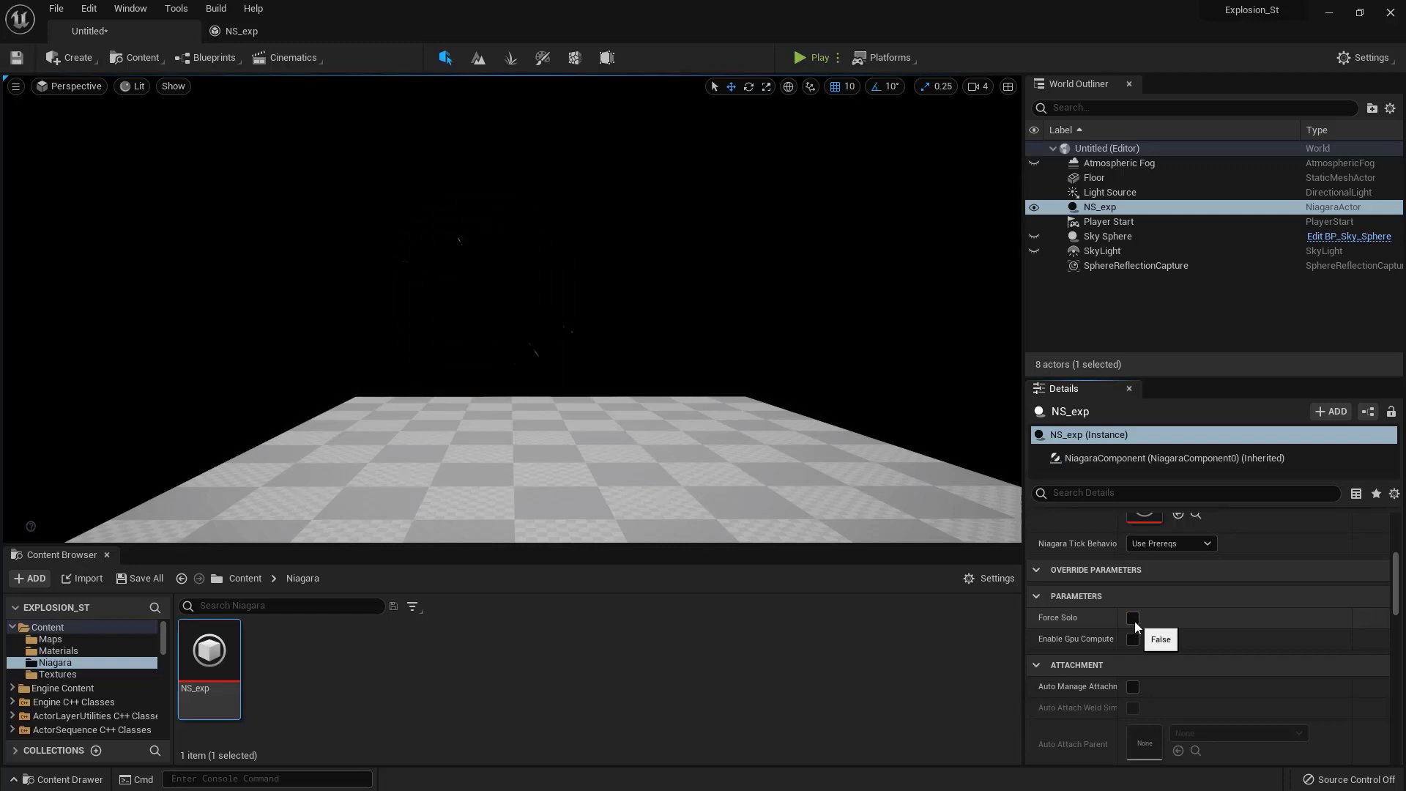
{"action": "left_click", "coordinate": [1135, 622]}
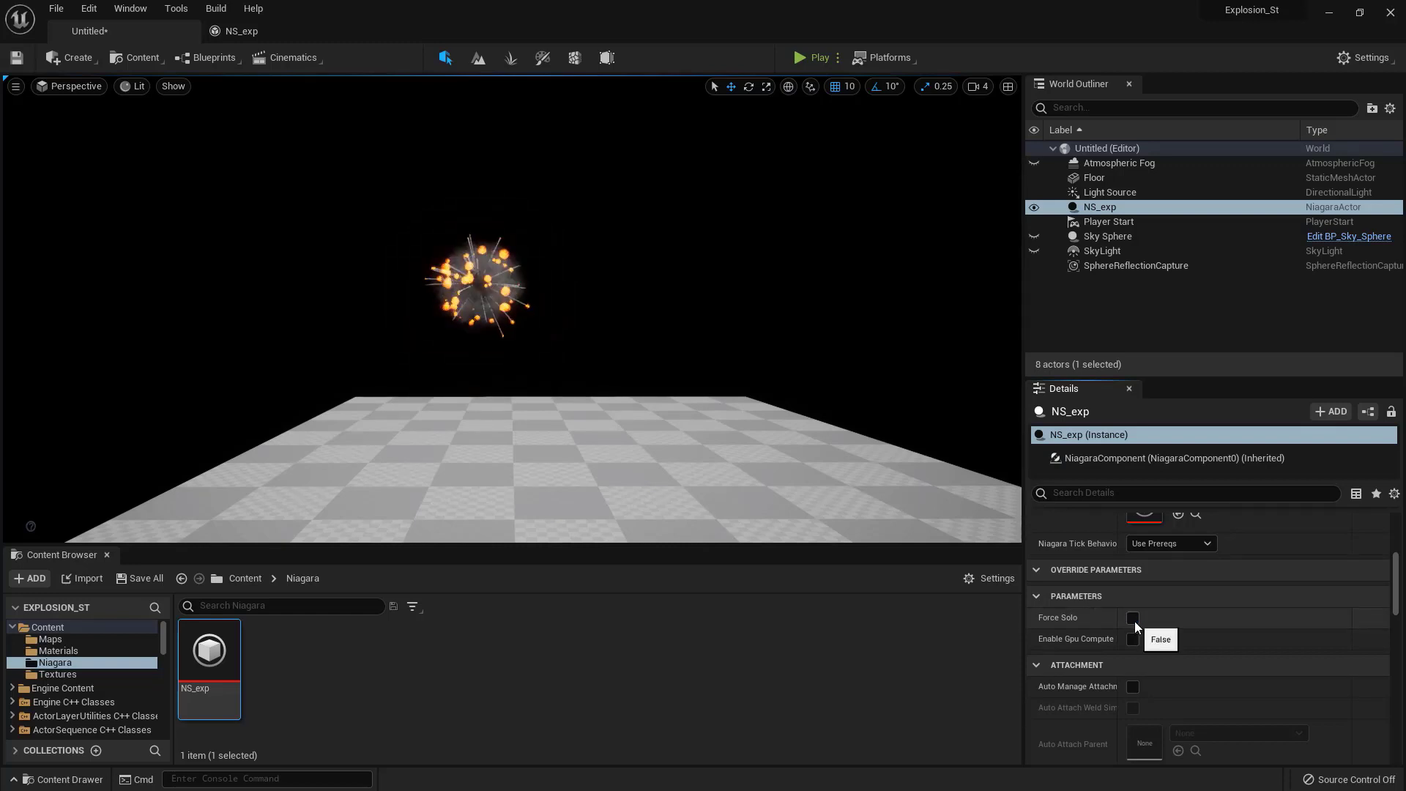